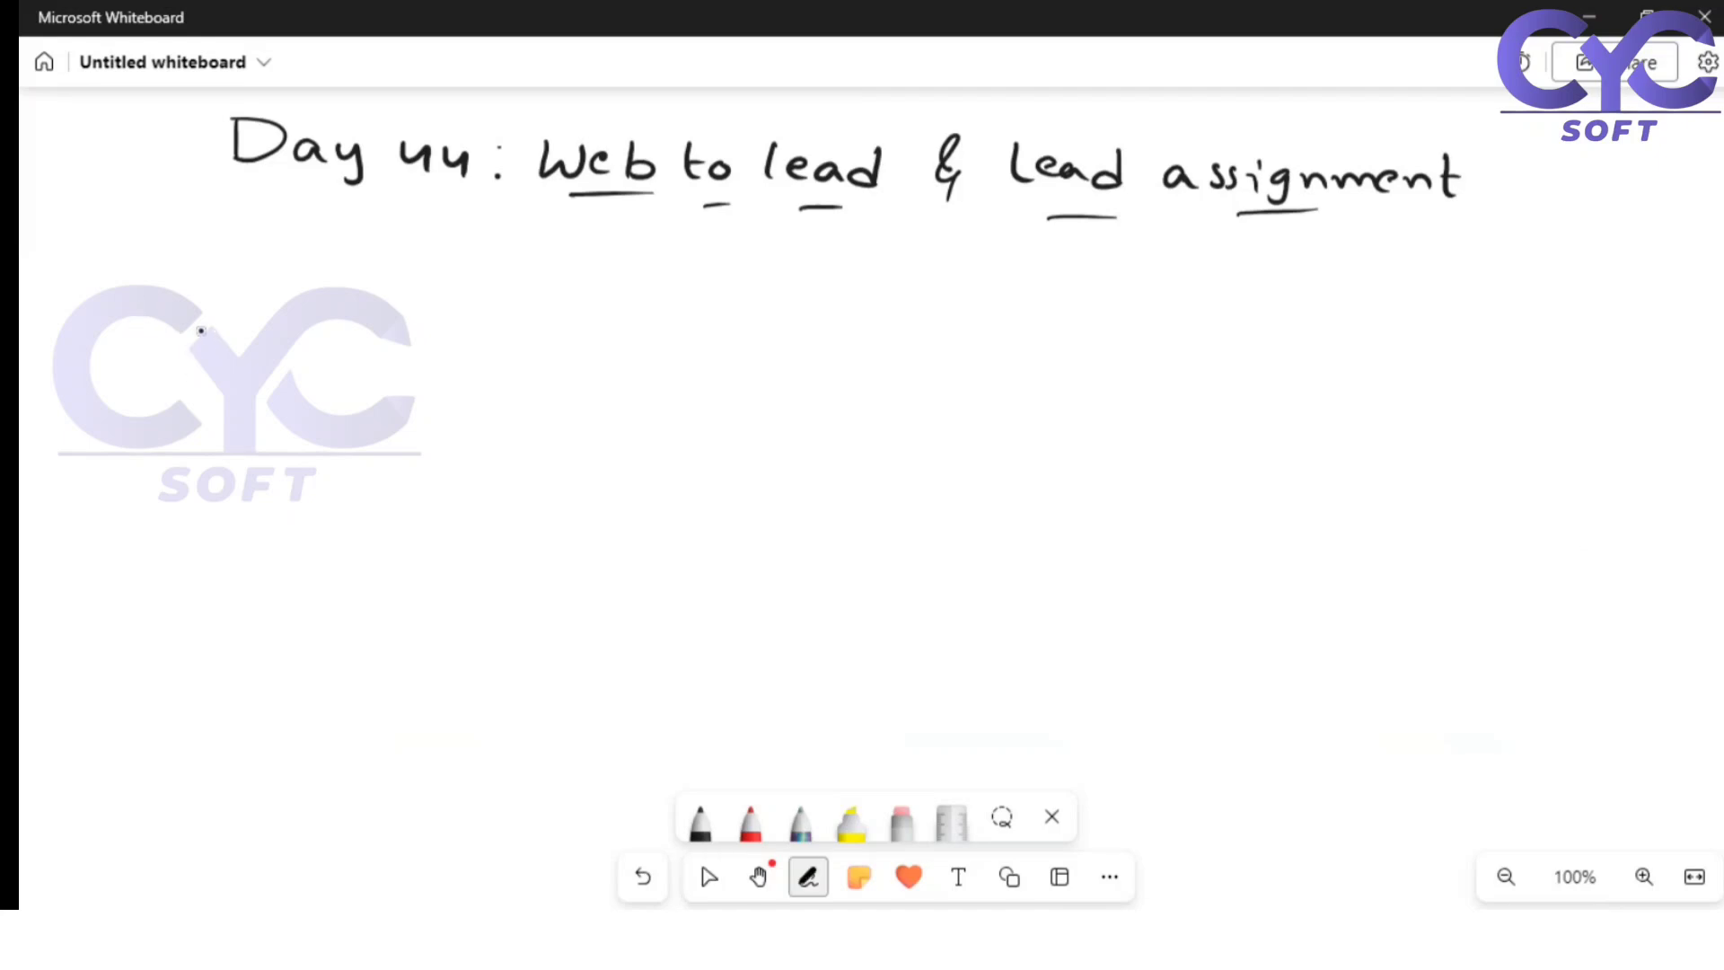
Step: Handwrite the flow "Lead → MQL → SQL → Opp" on the whiteboard below the Day 44 title
{"action": "mouse_move", "coordinate": [201, 327]}
{"action": "left_mouse_down"}
{"action": "mouse_move", "coordinate": [220, 366]}
{"action": "mouse_move", "coordinate": [287, 365]}
{"action": "left_mouse_up"}
{"action": "left_click_drag", "start_coordinate": [316, 325], "coordinate": [306, 363]}
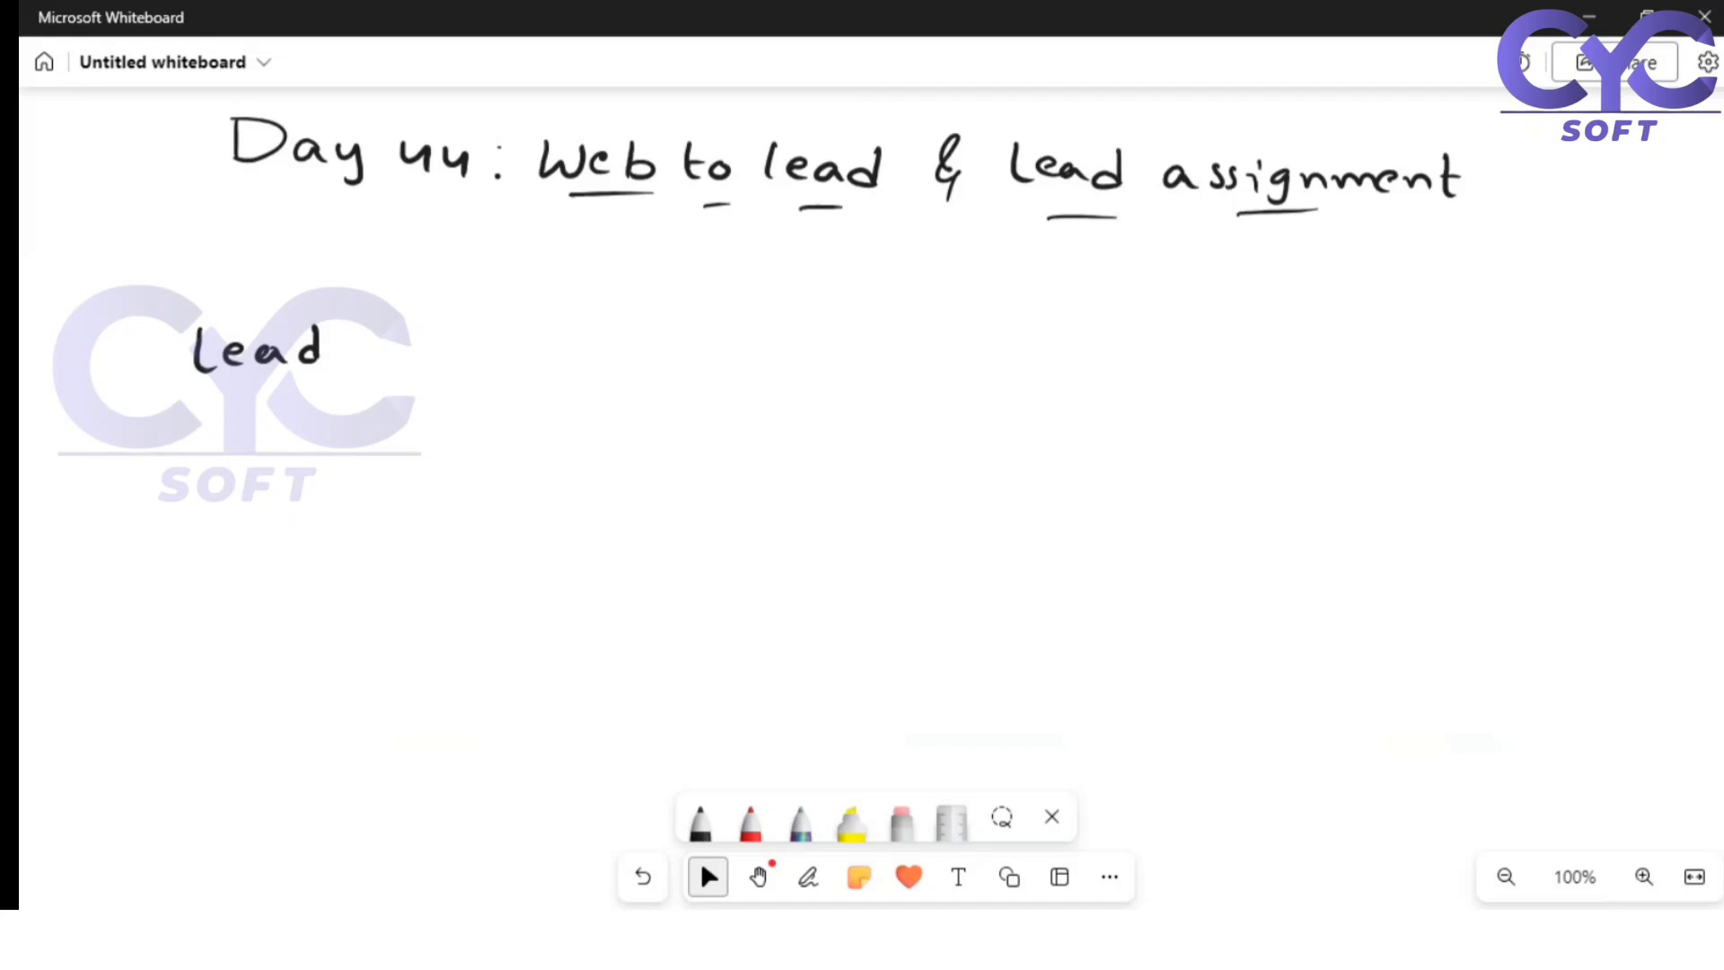
{"action": "mouse_move", "coordinate": [362, 343]}
{"action": "left_mouse_down"}
{"action": "mouse_move", "coordinate": [418, 355]}
{"action": "mouse_move", "coordinate": [460, 332]}
{"action": "mouse_move", "coordinate": [501, 361]}
{"action": "mouse_move", "coordinate": [520, 345]}
{"action": "mouse_move", "coordinate": [584, 361]}
{"action": "left_mouse_up"}
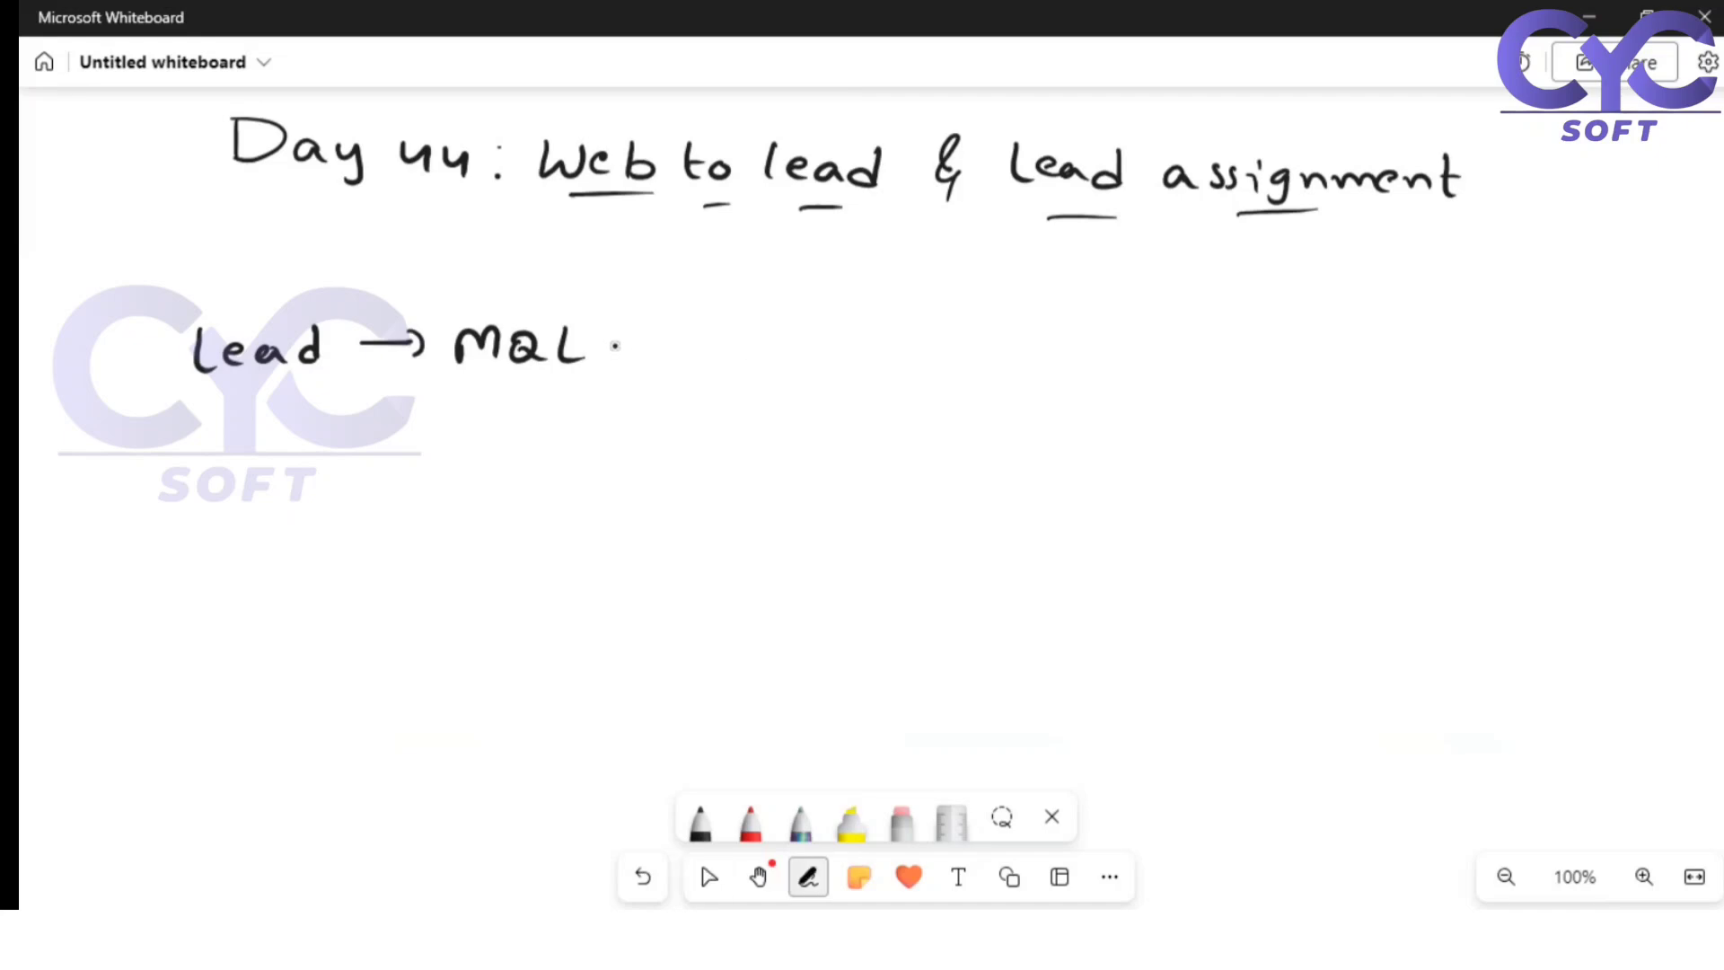
{"action": "mouse_move", "coordinate": [618, 348]}
{"action": "left_mouse_down"}
{"action": "mouse_move", "coordinate": [660, 345]}
{"action": "mouse_move", "coordinate": [641, 361]}
{"action": "left_mouse_up"}
{"action": "mouse_move", "coordinate": [726, 324]}
{"action": "left_mouse_down"}
{"action": "mouse_move", "coordinate": [704, 356]}
{"action": "mouse_move", "coordinate": [765, 326]}
{"action": "mouse_move", "coordinate": [783, 360]}
{"action": "mouse_move", "coordinate": [822, 356]}
{"action": "left_mouse_up"}
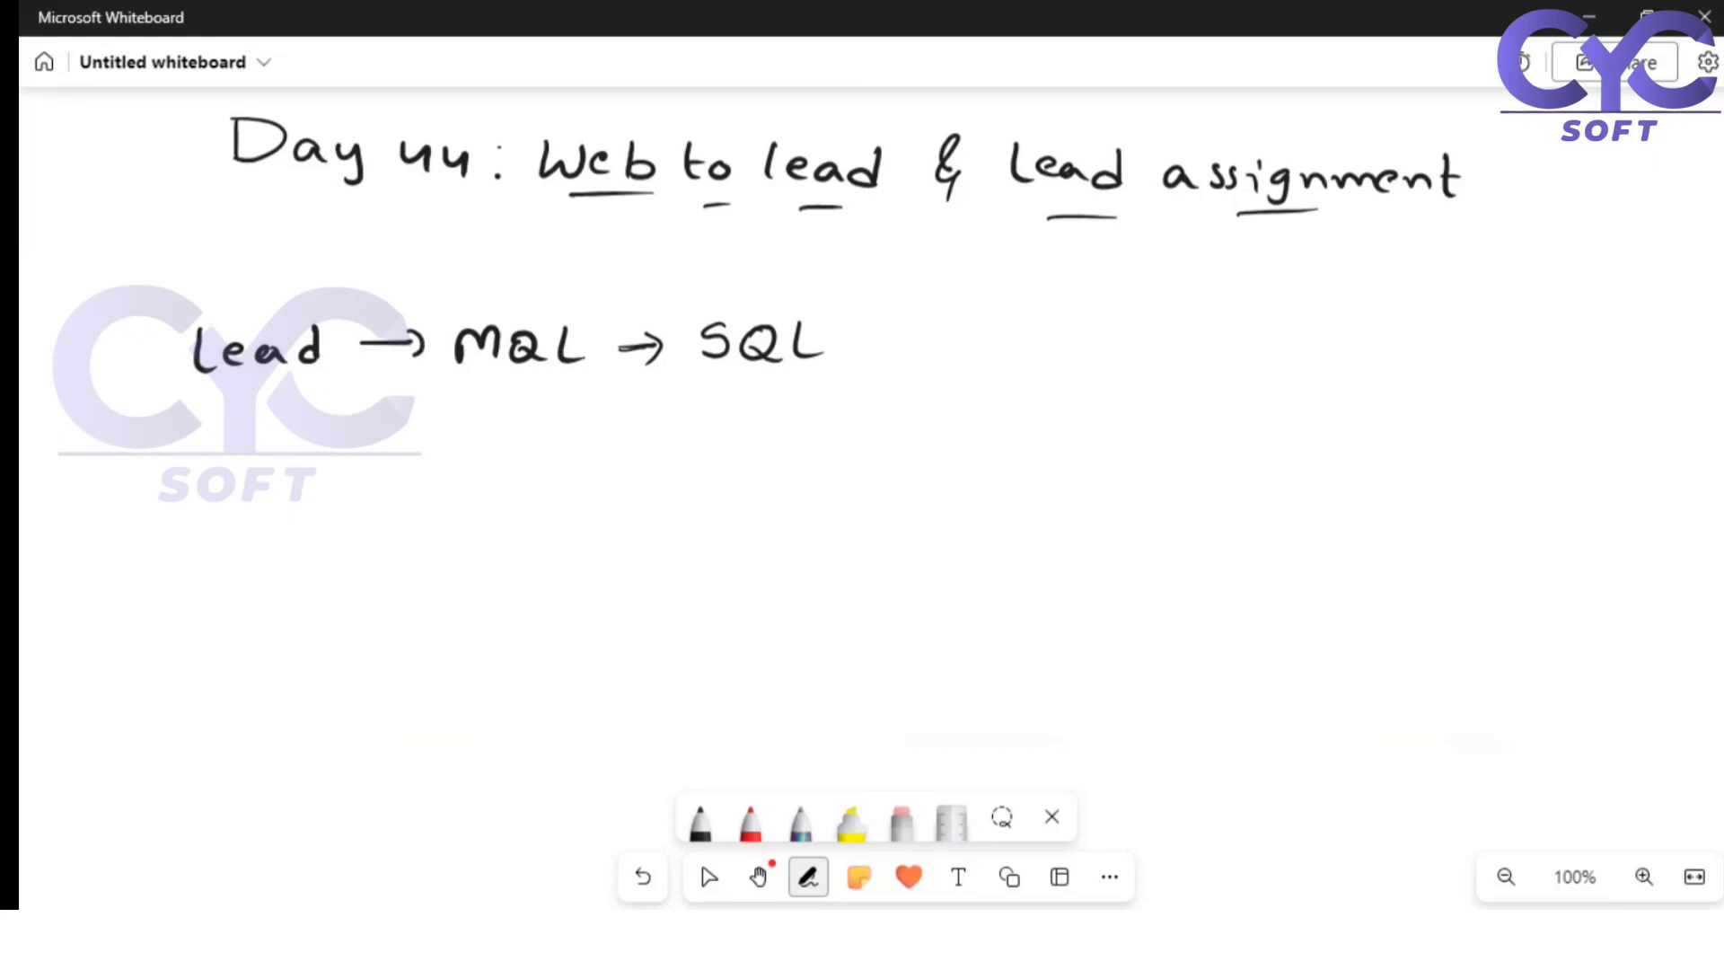
{"action": "mouse_move", "coordinate": [842, 340]}
{"action": "left_mouse_down"}
{"action": "mouse_move", "coordinate": [888, 340]}
{"action": "mouse_move", "coordinate": [870, 354]}
{"action": "left_mouse_up"}
{"action": "mouse_move", "coordinate": [915, 339]}
{"action": "left_mouse_down"}
{"action": "mouse_move", "coordinate": [955, 368]}
{"action": "mouse_move", "coordinate": [1009, 352]}
{"action": "left_mouse_up"}
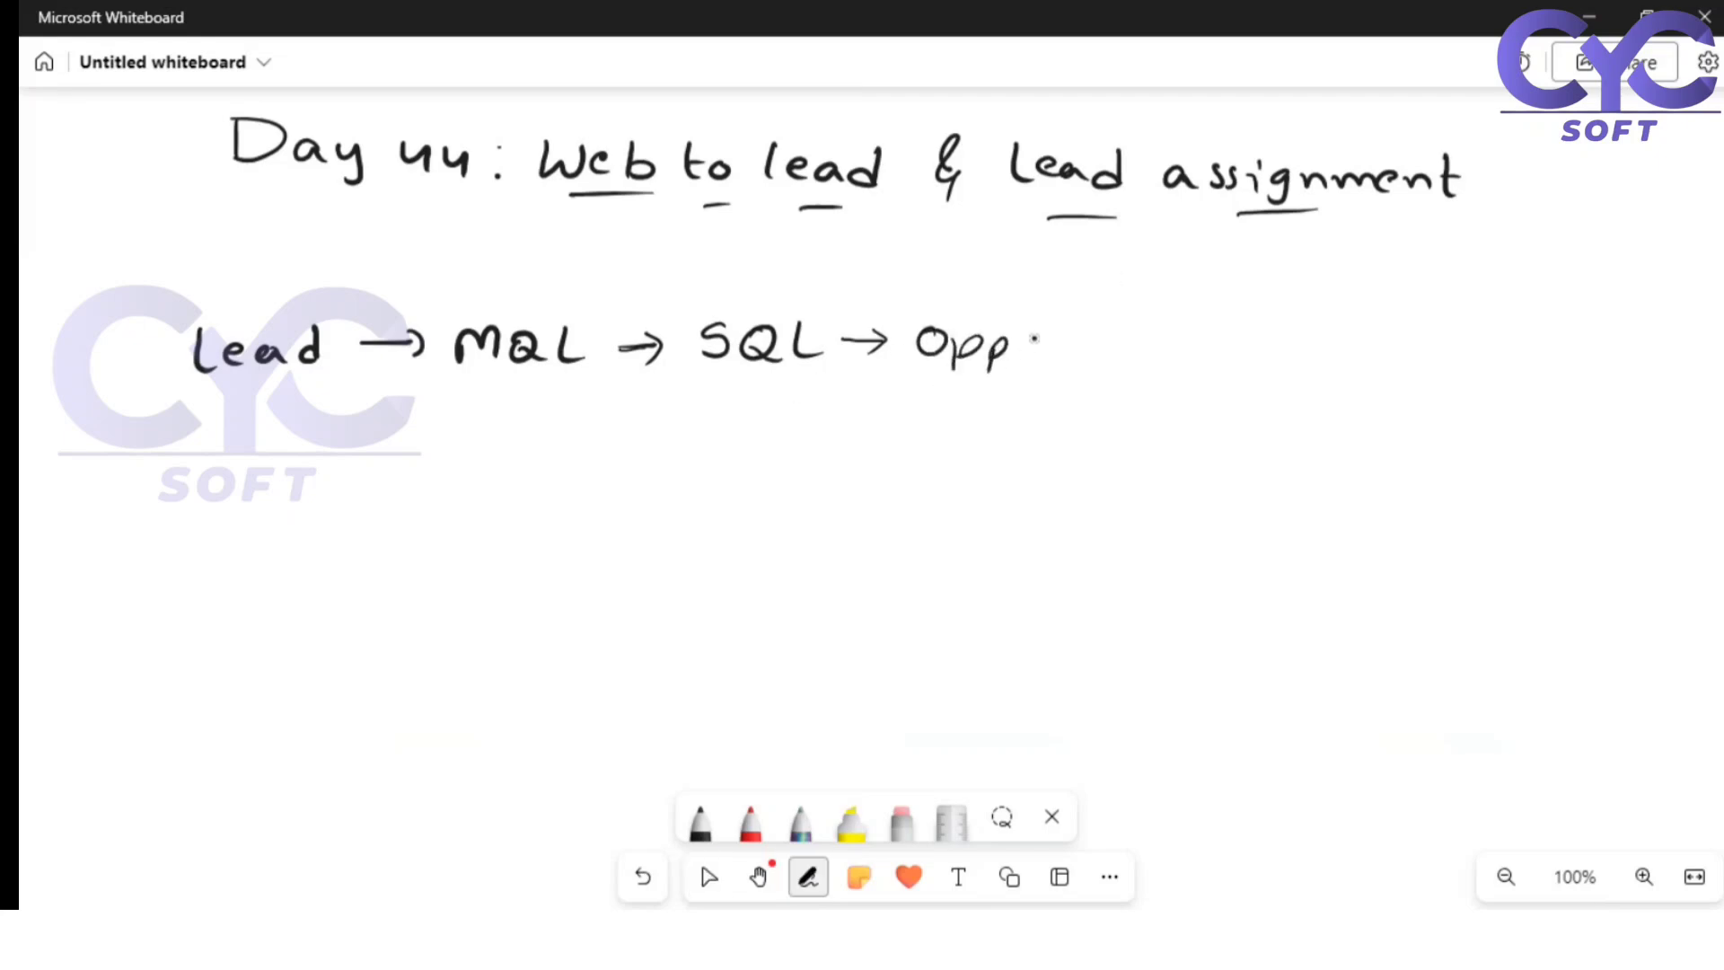
Step: Extend the flow from Opp with an arrow labelled "Closed won" leading to "customer", followed by a short dash
{"action": "mouse_move", "coordinate": [1033, 348]}
{"action": "left_mouse_down"}
{"action": "mouse_move", "coordinate": [1174, 348]}
{"action": "mouse_move", "coordinate": [1164, 360]}
{"action": "left_mouse_up"}
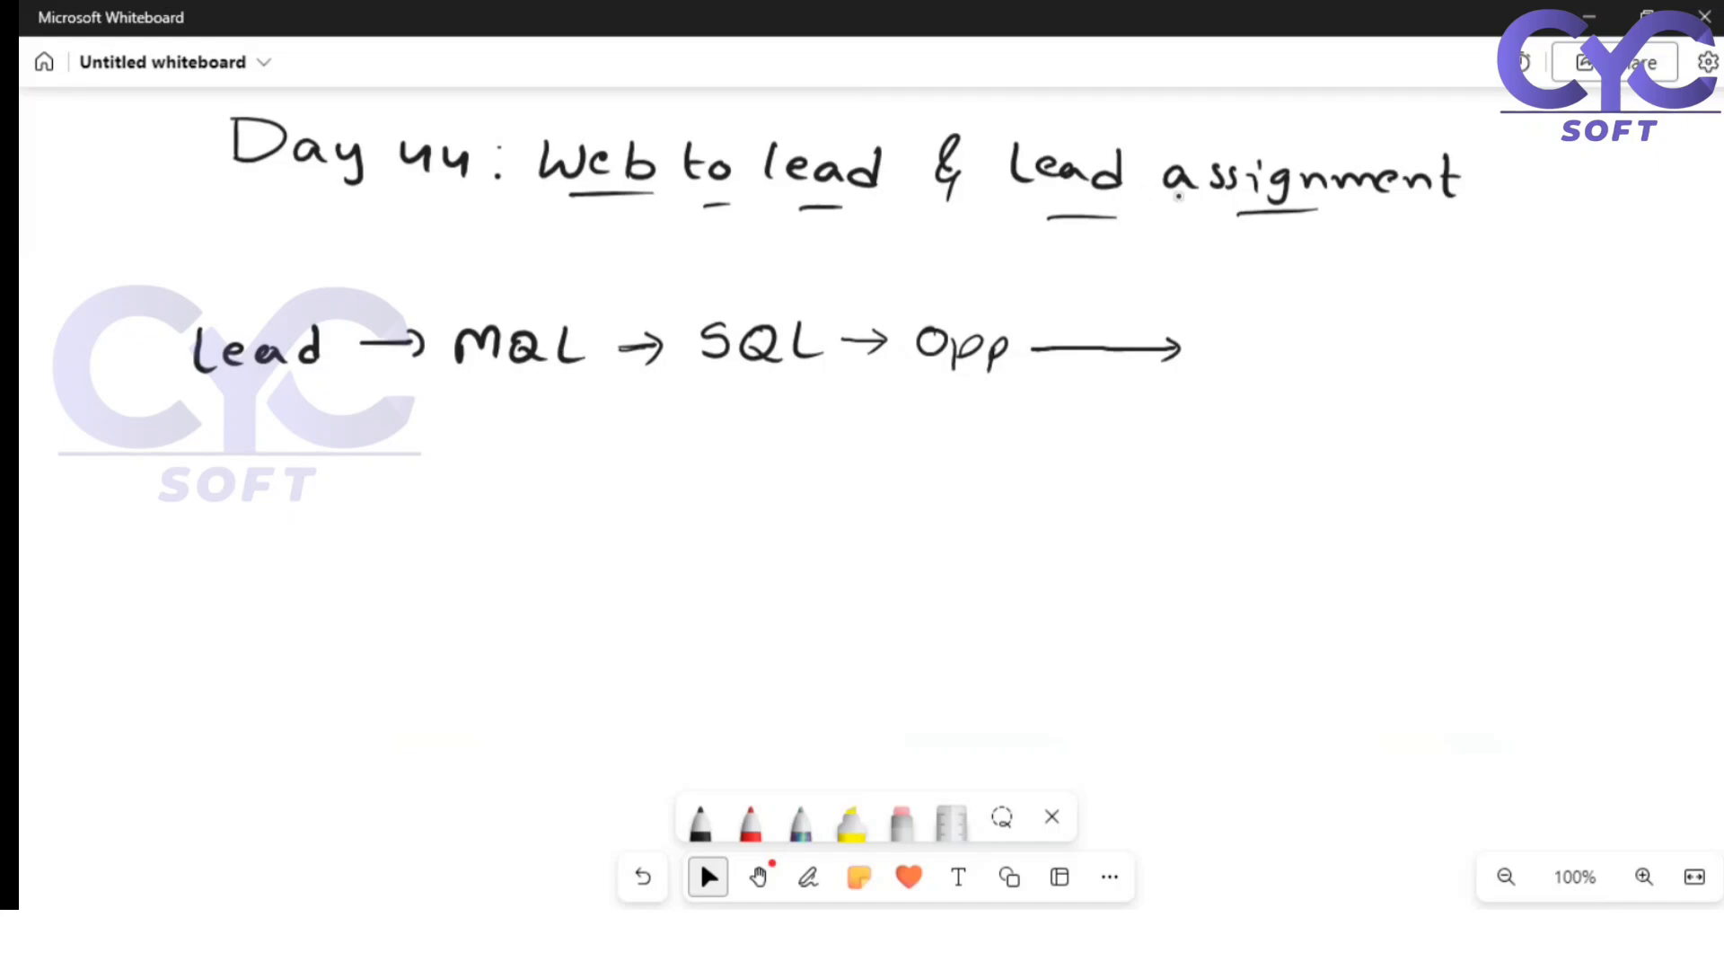
{"action": "mouse_move", "coordinate": [1053, 308]}
{"action": "left_mouse_down"}
{"action": "mouse_move", "coordinate": [1039, 313]}
{"action": "mouse_move", "coordinate": [1053, 330]}
{"action": "left_mouse_up"}
{"action": "mouse_move", "coordinate": [1069, 303]}
{"action": "left_mouse_down"}
{"action": "mouse_move", "coordinate": [1064, 329]}
{"action": "mouse_move", "coordinate": [1082, 318]}
{"action": "left_mouse_up"}
{"action": "mouse_move", "coordinate": [1107, 315]}
{"action": "left_mouse_down"}
{"action": "mouse_move", "coordinate": [1099, 332]}
{"action": "mouse_move", "coordinate": [1197, 327]}
{"action": "mouse_move", "coordinate": [1214, 309]}
{"action": "mouse_move", "coordinate": [1246, 327]}
{"action": "left_mouse_up"}
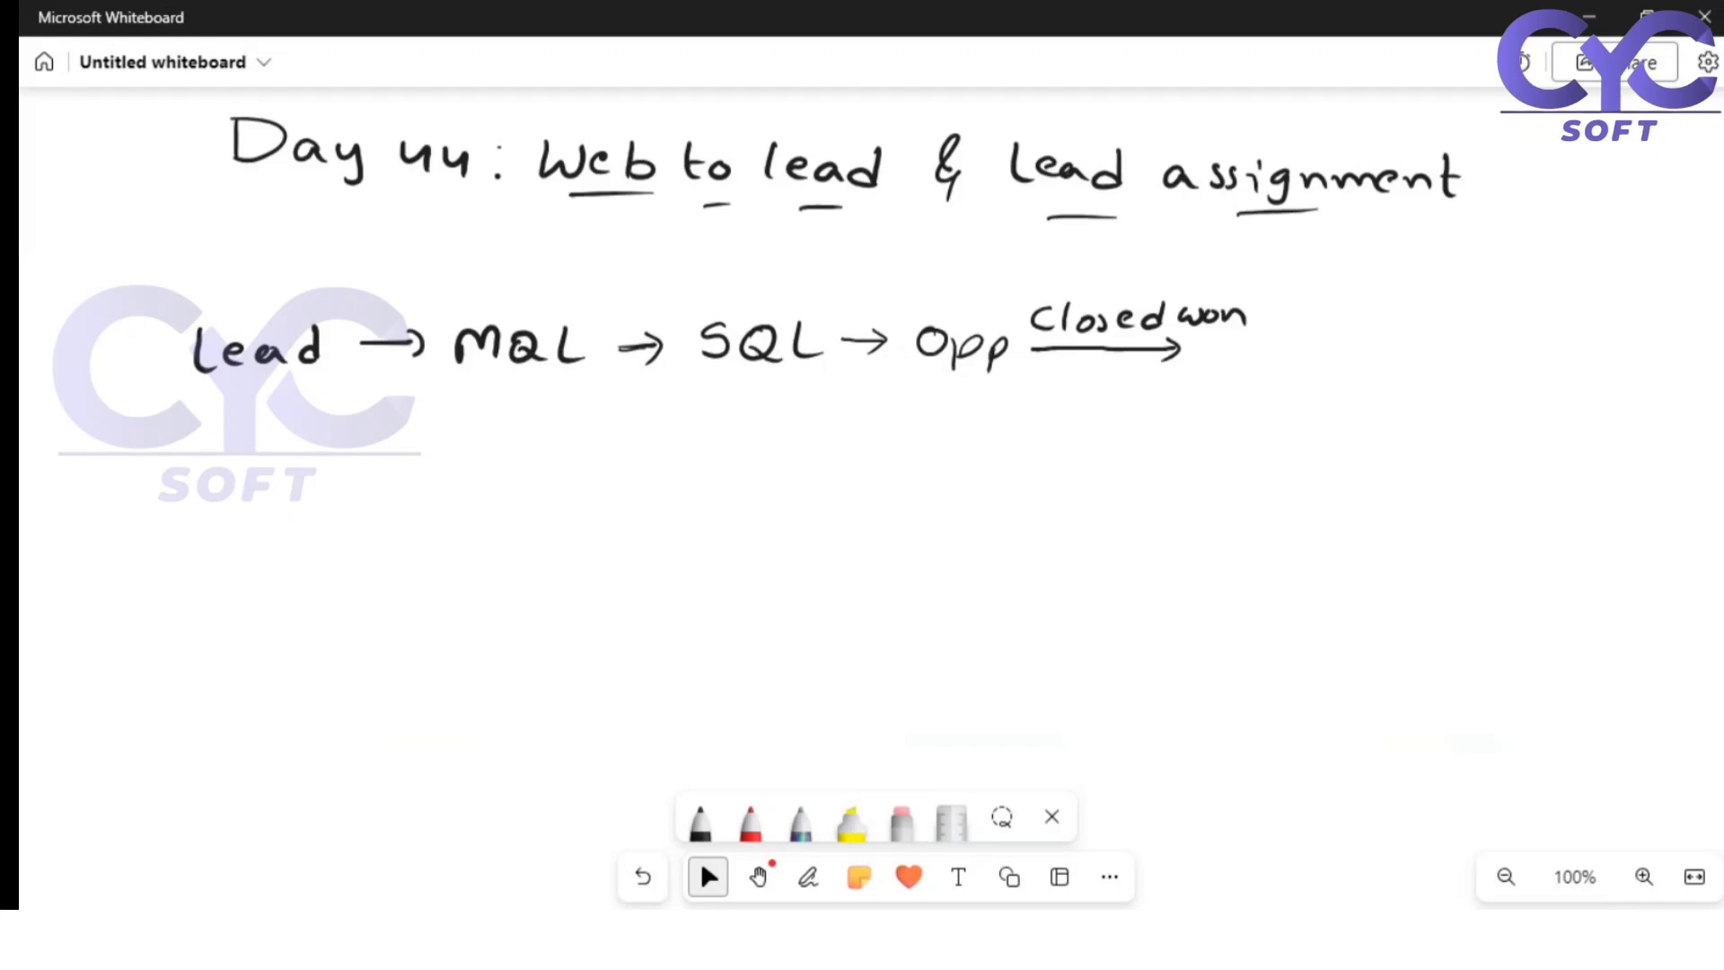
{"action": "left_click_drag", "start_coordinate": [1257, 345], "coordinate": [1256, 367]}
{"action": "mouse_move", "coordinate": [1277, 348]}
{"action": "left_mouse_down"}
{"action": "mouse_move", "coordinate": [1333, 371]}
{"action": "mouse_move", "coordinate": [1459, 352]}
{"action": "left_mouse_up"}
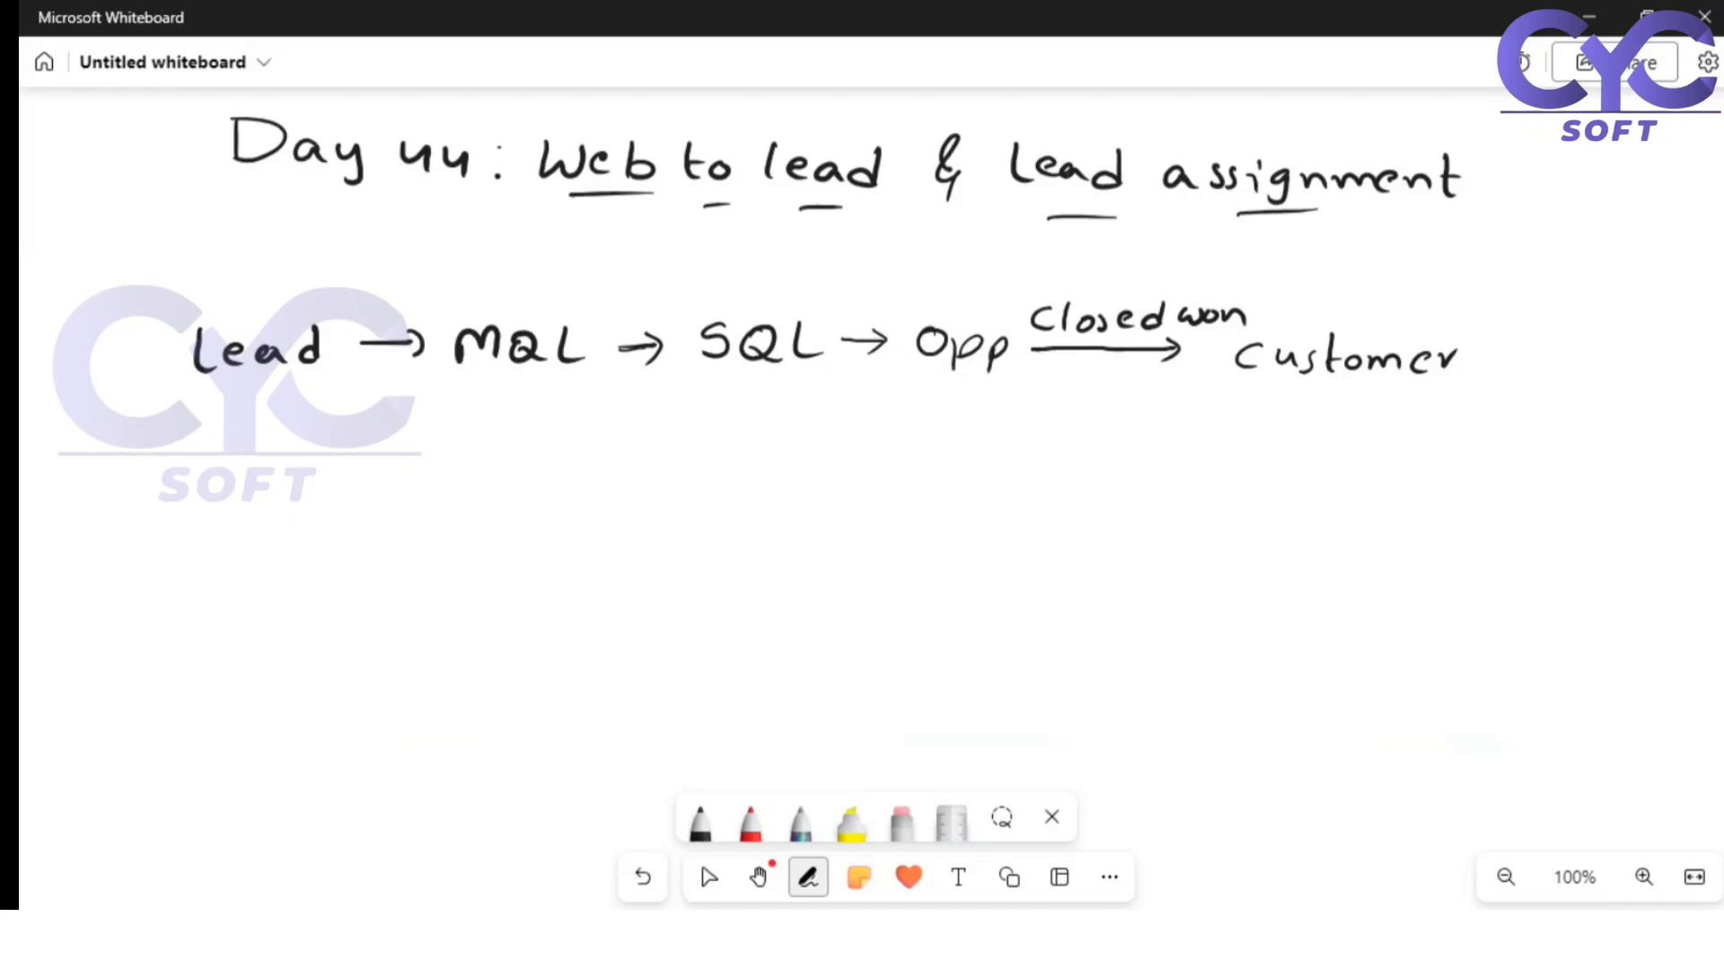
{"action": "left_click", "coordinate": [708, 876]}
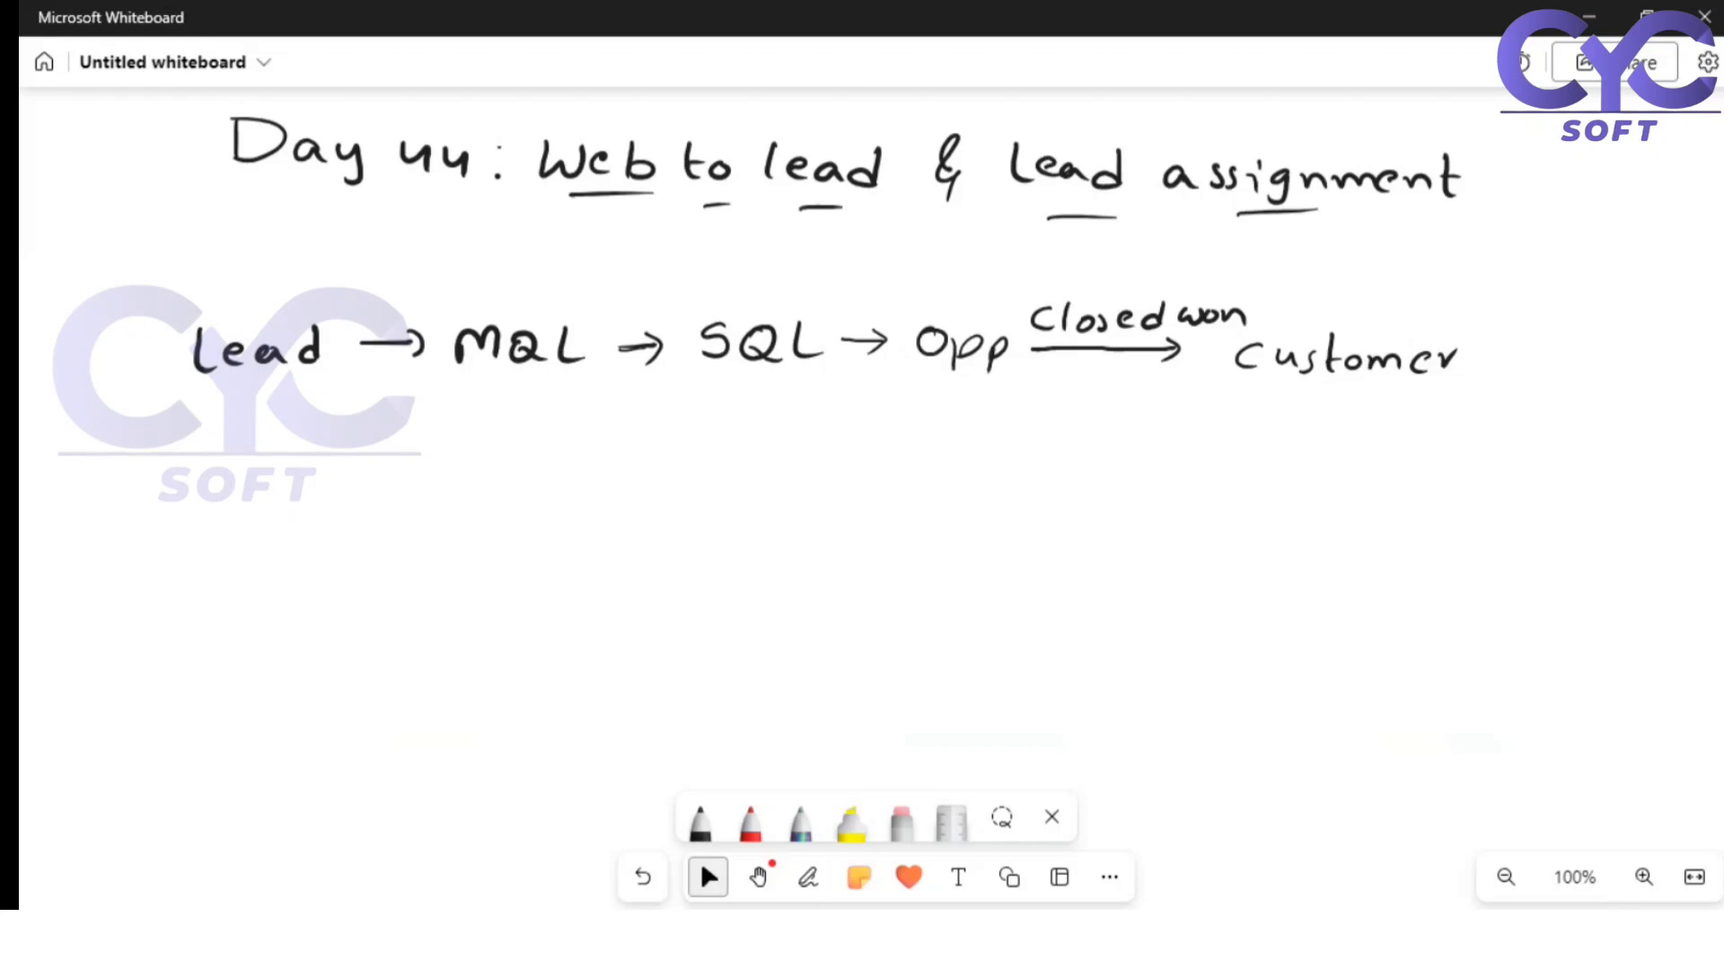
{"action": "left_click_drag", "start_coordinate": [1483, 356], "coordinate": [1507, 353]}
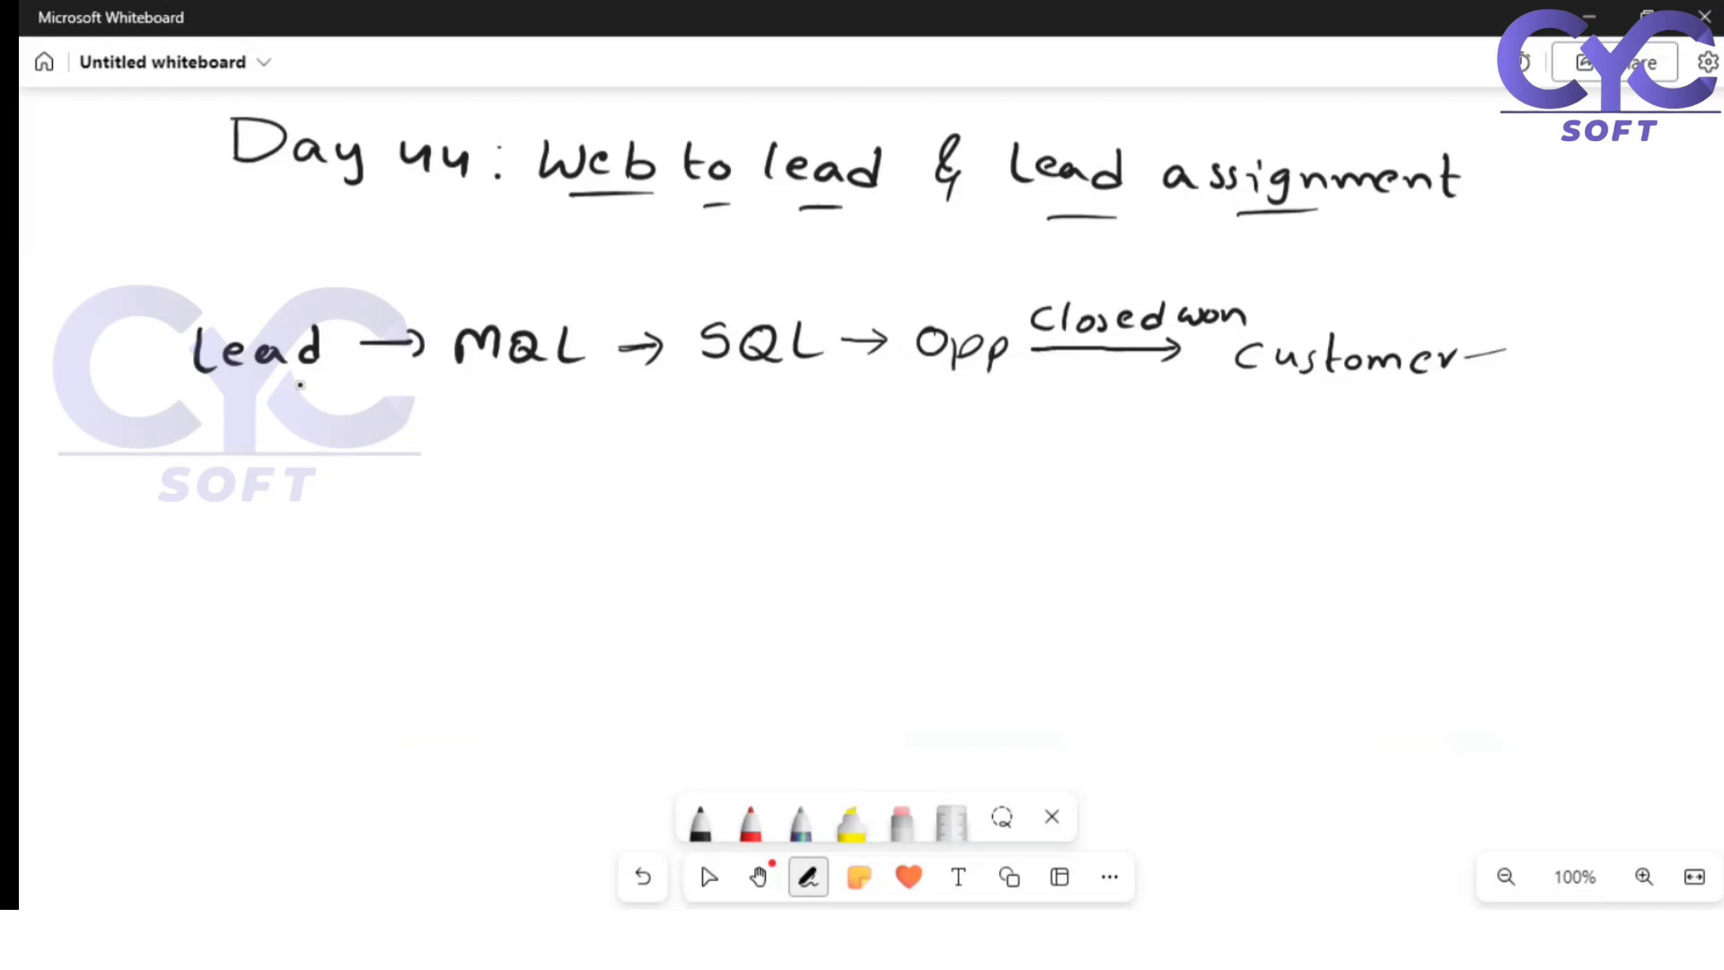
Step: Draw a vertical branch line under Lead and handwrite "Contacts" and "Account" beside its first two ticks
{"action": "mouse_move", "coordinate": [283, 397]}
{"action": "left_mouse_down"}
{"action": "mouse_move", "coordinate": [274, 547]}
{"action": "mouse_move", "coordinate": [316, 412]}
{"action": "mouse_move", "coordinate": [350, 432]}
{"action": "left_mouse_up"}
{"action": "left_click_drag", "start_coordinate": [363, 424], "coordinate": [406, 433]}
{"action": "mouse_move", "coordinate": [420, 409]}
{"action": "left_mouse_down"}
{"action": "mouse_move", "coordinate": [424, 440]}
{"action": "mouse_move", "coordinate": [431, 419]}
{"action": "left_mouse_up"}
{"action": "left_click_drag", "start_coordinate": [445, 426], "coordinate": [448, 441]}
{"action": "mouse_move", "coordinate": [481, 425]}
{"action": "left_mouse_down"}
{"action": "mouse_move", "coordinate": [476, 441]}
{"action": "mouse_move", "coordinate": [519, 433]}
{"action": "left_mouse_up"}
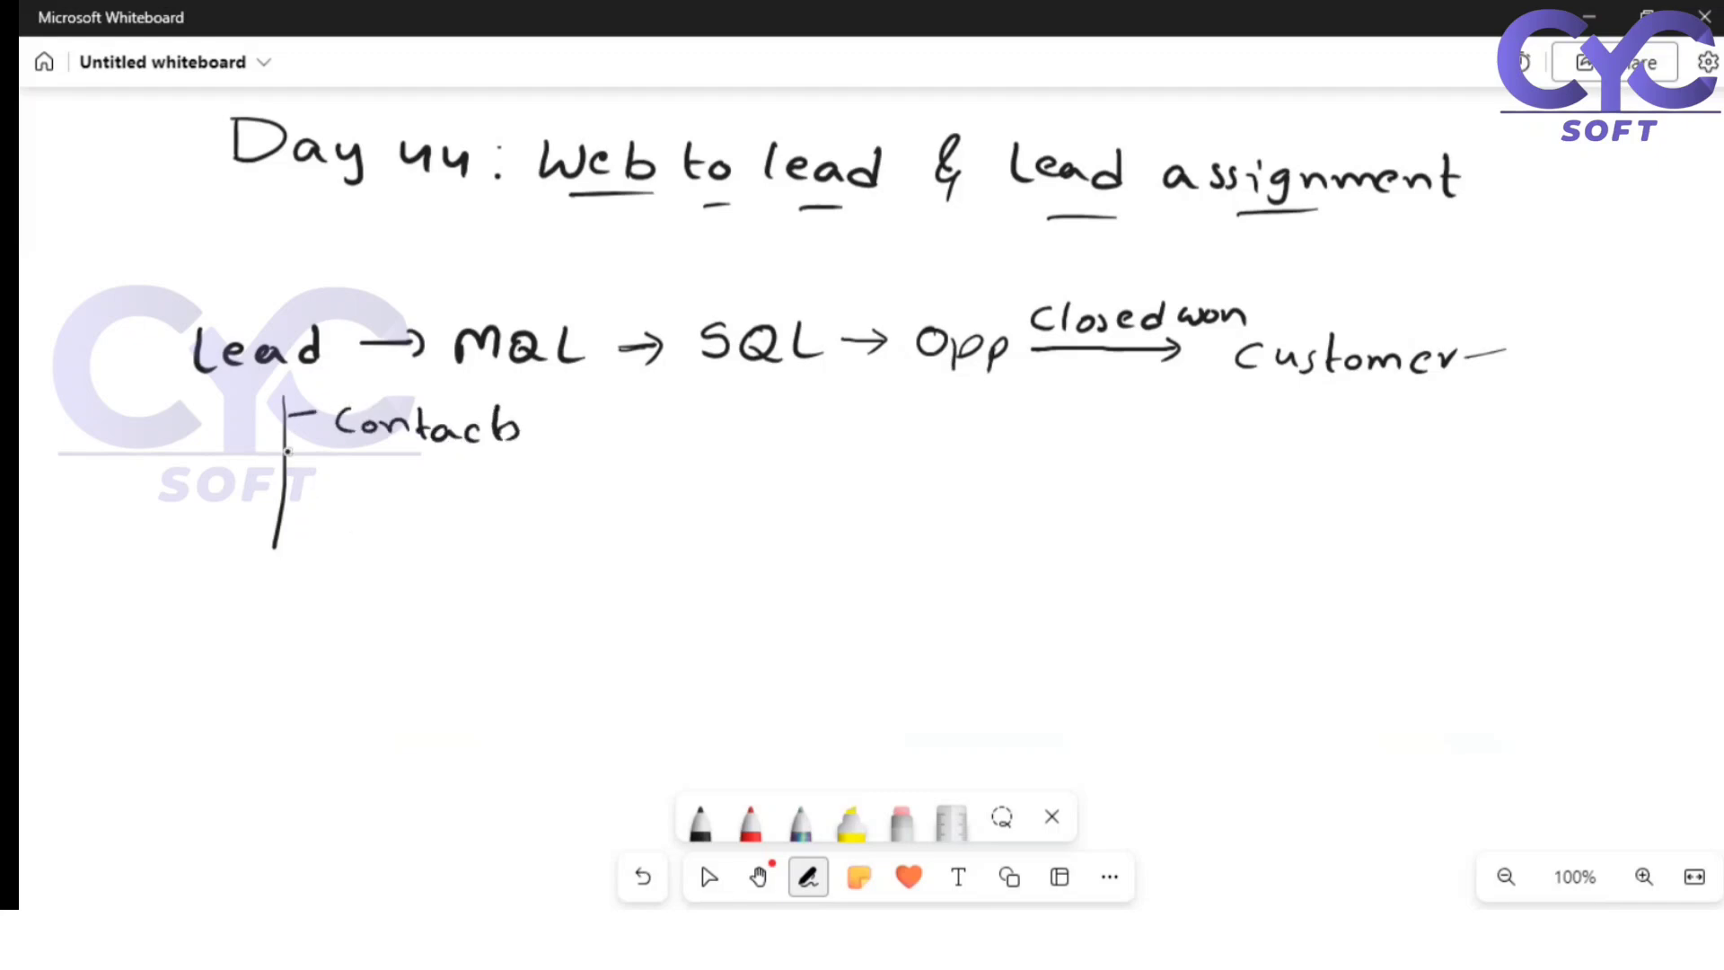
{"action": "left_click_drag", "start_coordinate": [289, 489], "coordinate": [368, 489]}
{"action": "left_click_drag", "start_coordinate": [395, 485], "coordinate": [402, 505]}
{"action": "left_click_drag", "start_coordinate": [427, 493], "coordinate": [502, 508]}
{"action": "mouse_move", "coordinate": [509, 498]}
{"action": "left_mouse_down"}
{"action": "mouse_move", "coordinate": [523, 519]}
{"action": "mouse_move", "coordinate": [524, 491]}
{"action": "left_mouse_up"}
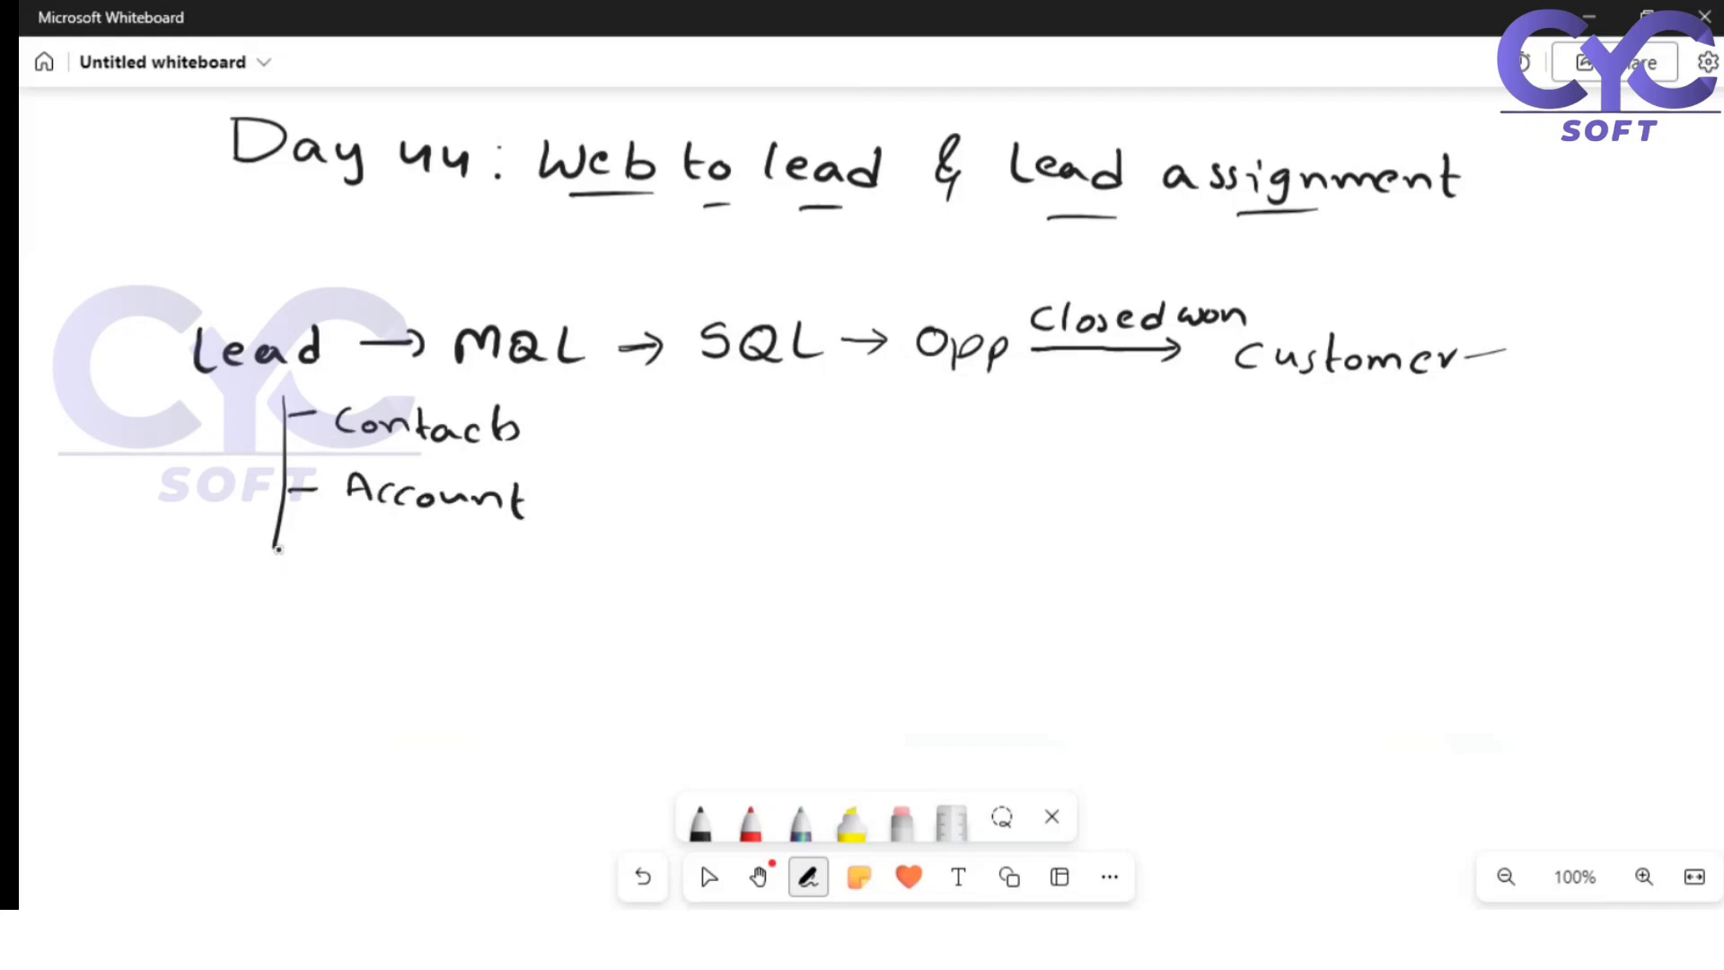
Step: Add a third tick at the foot of the Lead branch and handwrite "opportunity" beside it
{"action": "mouse_move", "coordinate": [277, 550]}
{"action": "left_mouse_down"}
{"action": "mouse_move", "coordinate": [368, 554]}
{"action": "mouse_move", "coordinate": [381, 585]}
{"action": "mouse_move", "coordinate": [384, 567]}
{"action": "left_mouse_up"}
{"action": "mouse_move", "coordinate": [406, 557]}
{"action": "left_mouse_down"}
{"action": "mouse_move", "coordinate": [406, 585]}
{"action": "mouse_move", "coordinate": [412, 568]}
{"action": "left_mouse_up"}
{"action": "mouse_move", "coordinate": [440, 563]}
{"action": "left_mouse_down"}
{"action": "mouse_move", "coordinate": [442, 579]}
{"action": "mouse_move", "coordinate": [484, 574]}
{"action": "left_mouse_up"}
{"action": "mouse_move", "coordinate": [494, 541]}
{"action": "left_mouse_down"}
{"action": "mouse_move", "coordinate": [496, 579]}
{"action": "mouse_move", "coordinate": [504, 559]}
{"action": "left_mouse_up"}
{"action": "left_click_drag", "start_coordinate": [508, 563], "coordinate": [615, 584]}
{"action": "mouse_move", "coordinate": [606, 562]}
{"action": "left_mouse_down"}
{"action": "mouse_move", "coordinate": [626, 561]}
{"action": "mouse_move", "coordinate": [639, 594]}
{"action": "left_mouse_up"}
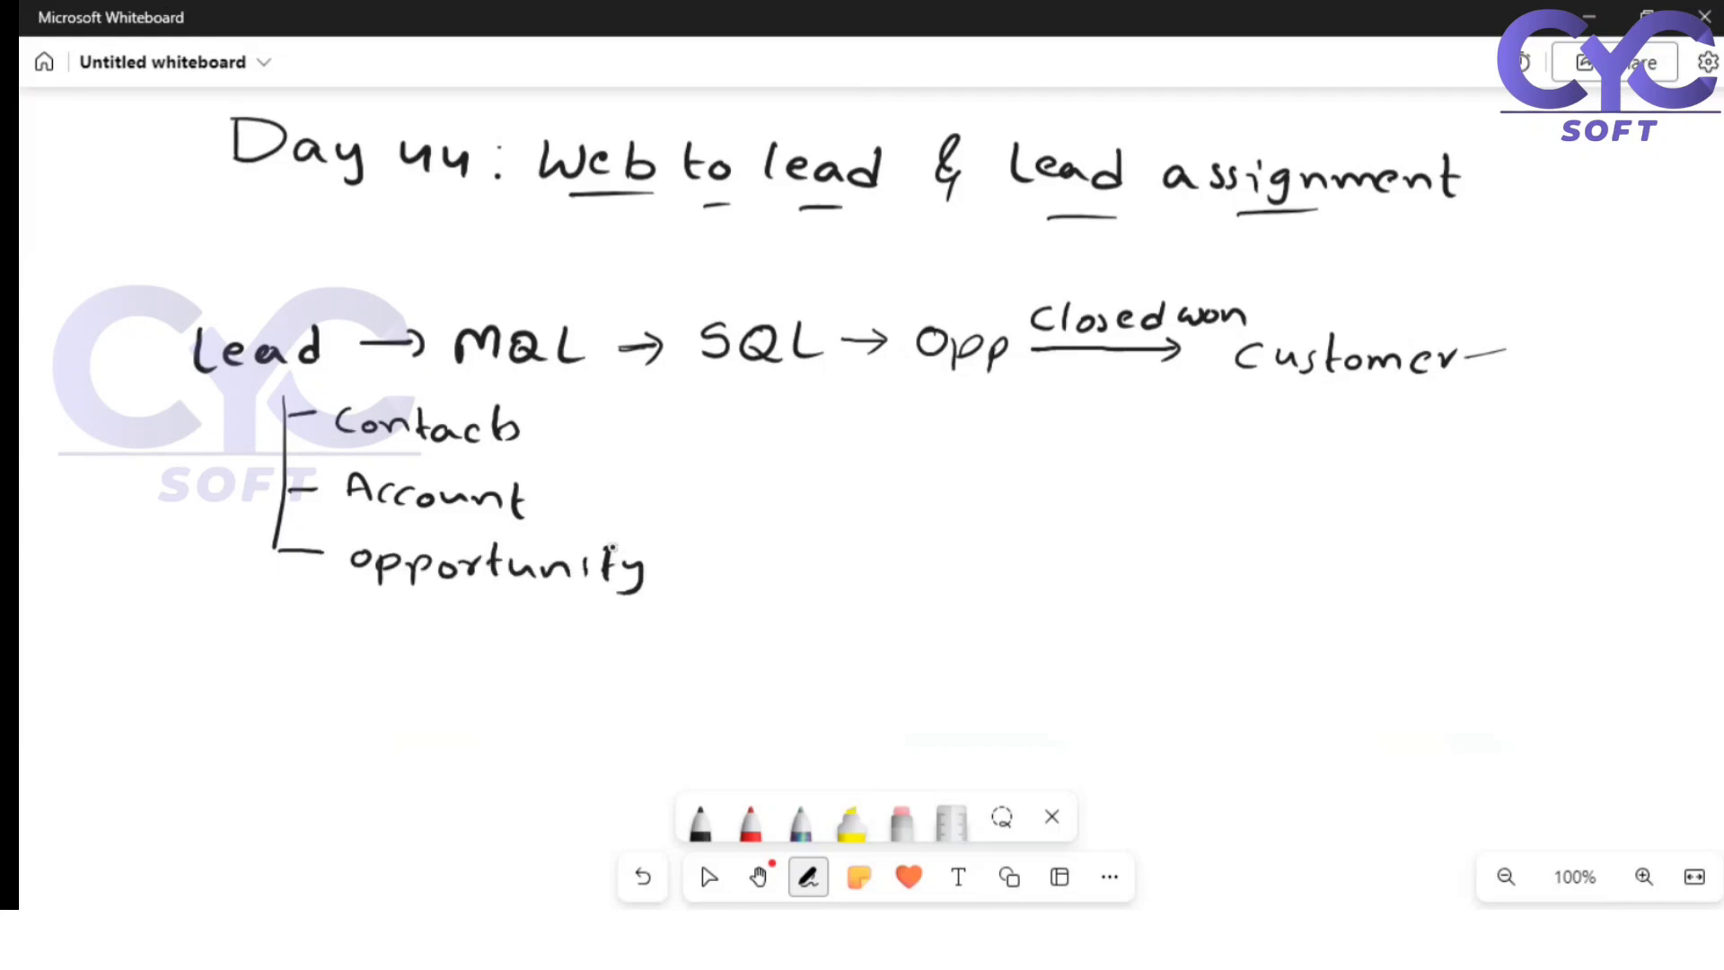
{"action": "left_click", "coordinate": [708, 876]}
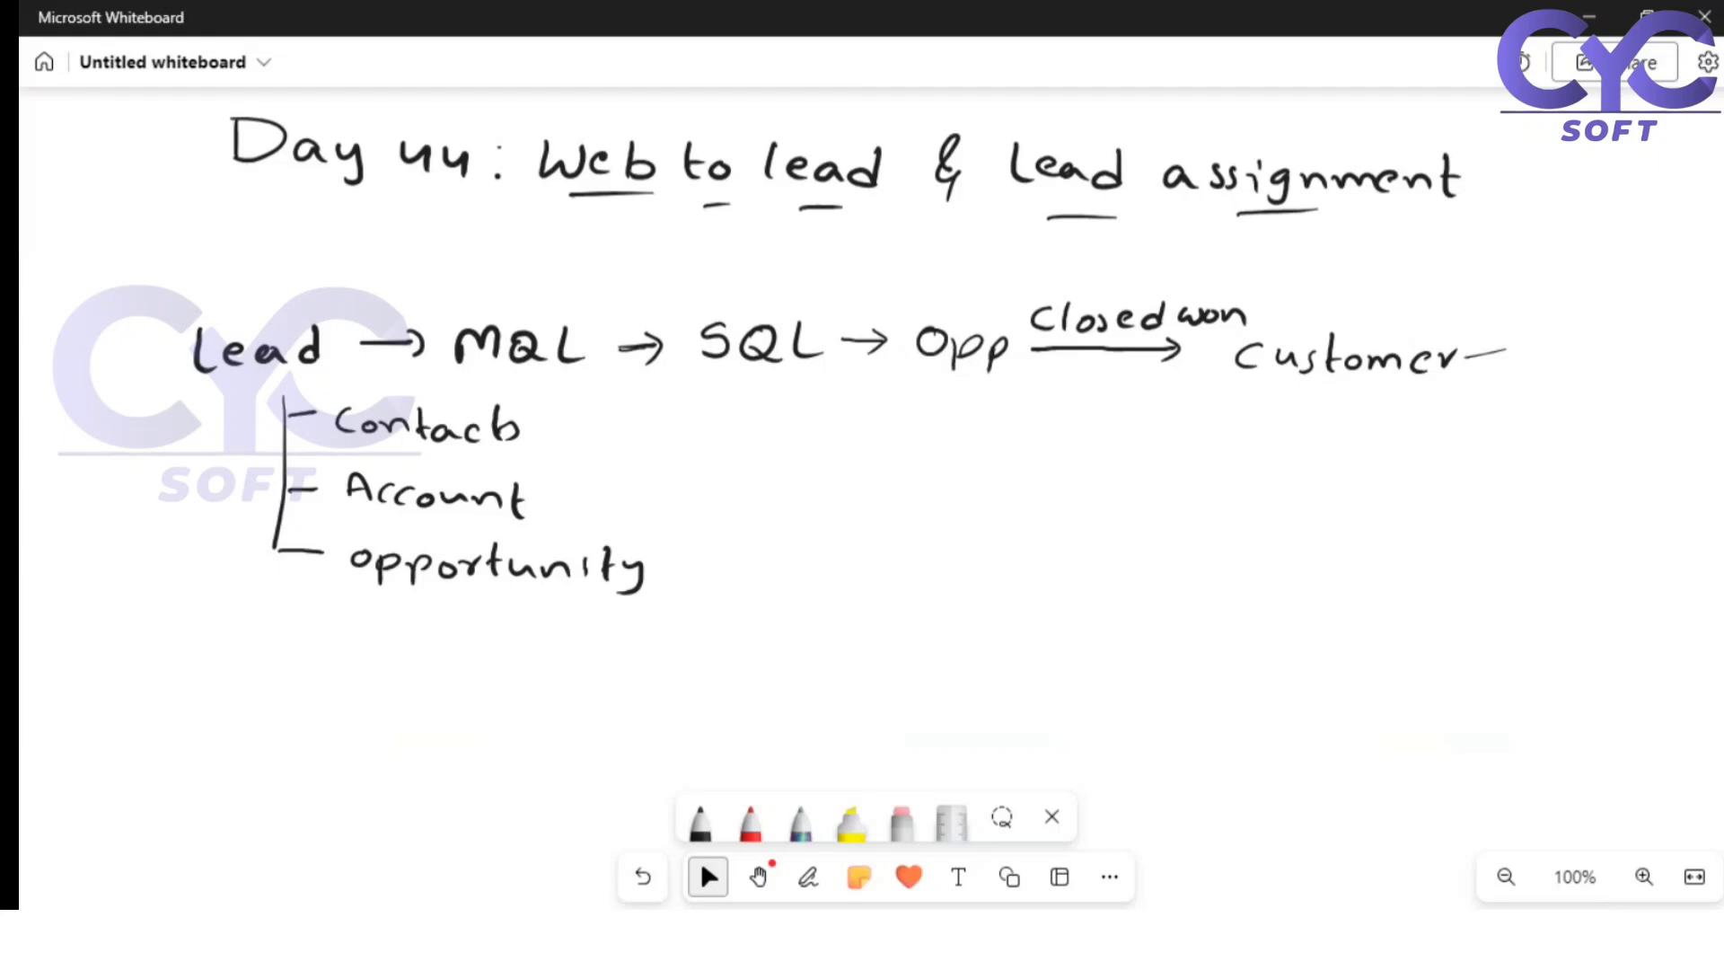
Step: Switch to the Chrome browser, search Google for "royal enfield", and open the sponsored Royal Enfield Motorcycles page, dismissing its cookie note
{"action": "key", "text": "alt+Tab"}
{"action": "key", "text": "ctrl+t"}
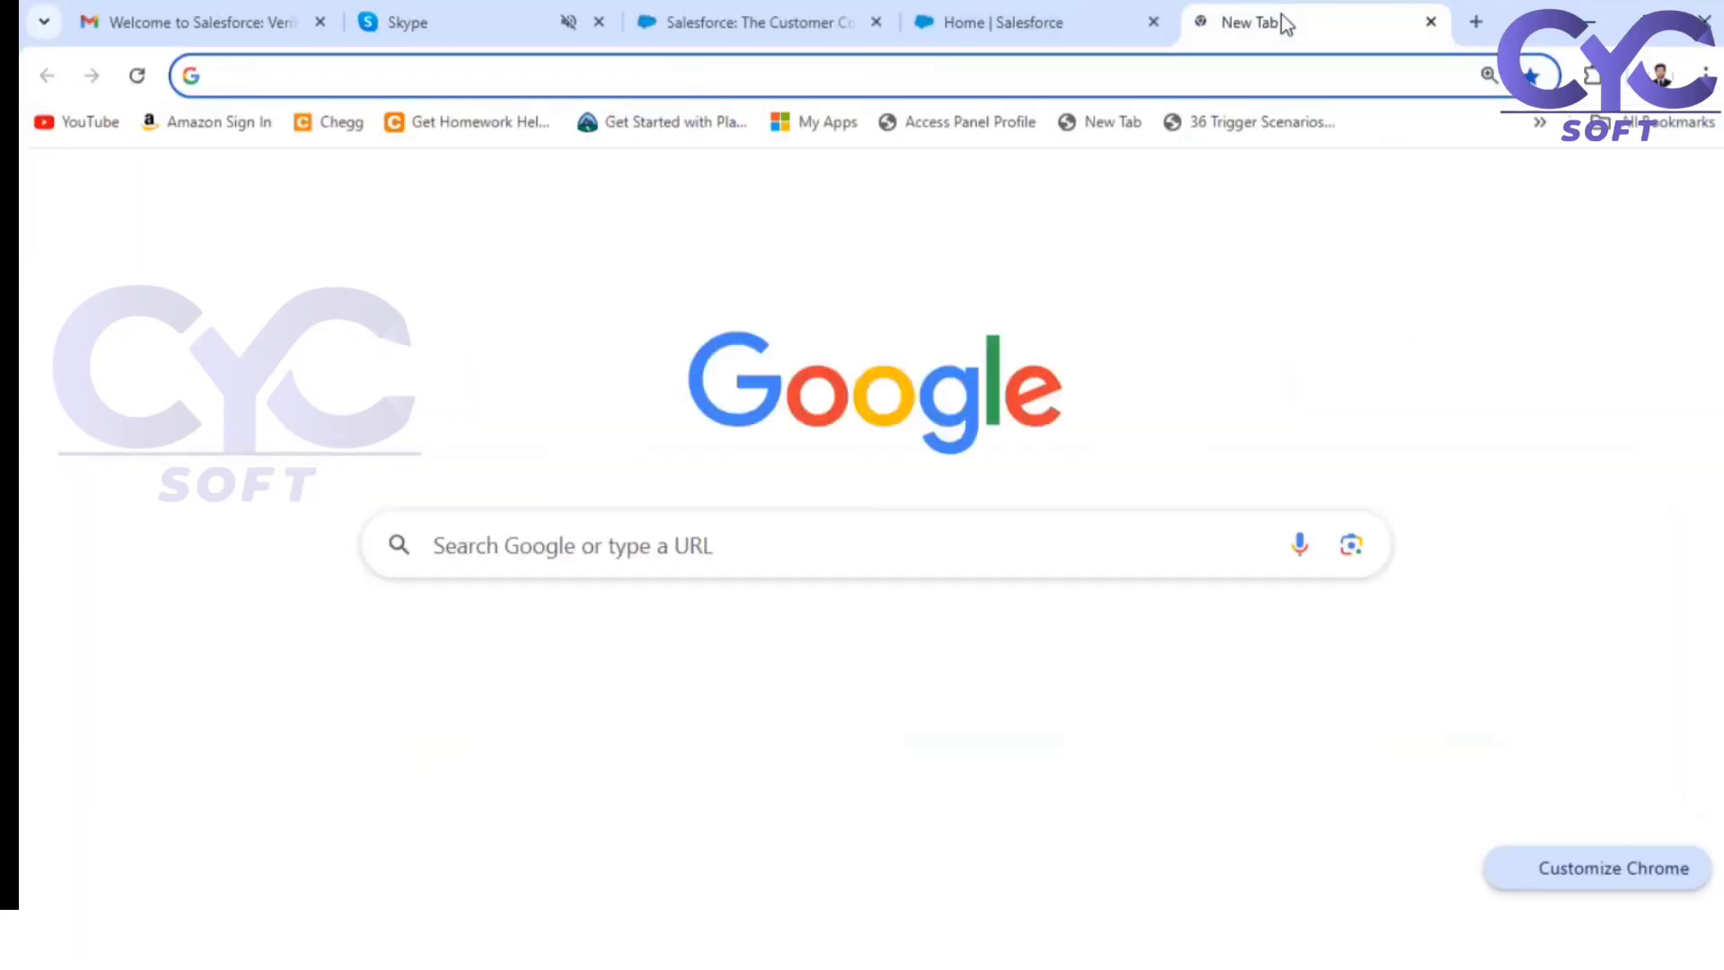
{"action": "type", "text": "royal enfield"}
{"action": "key", "text": "Return"}
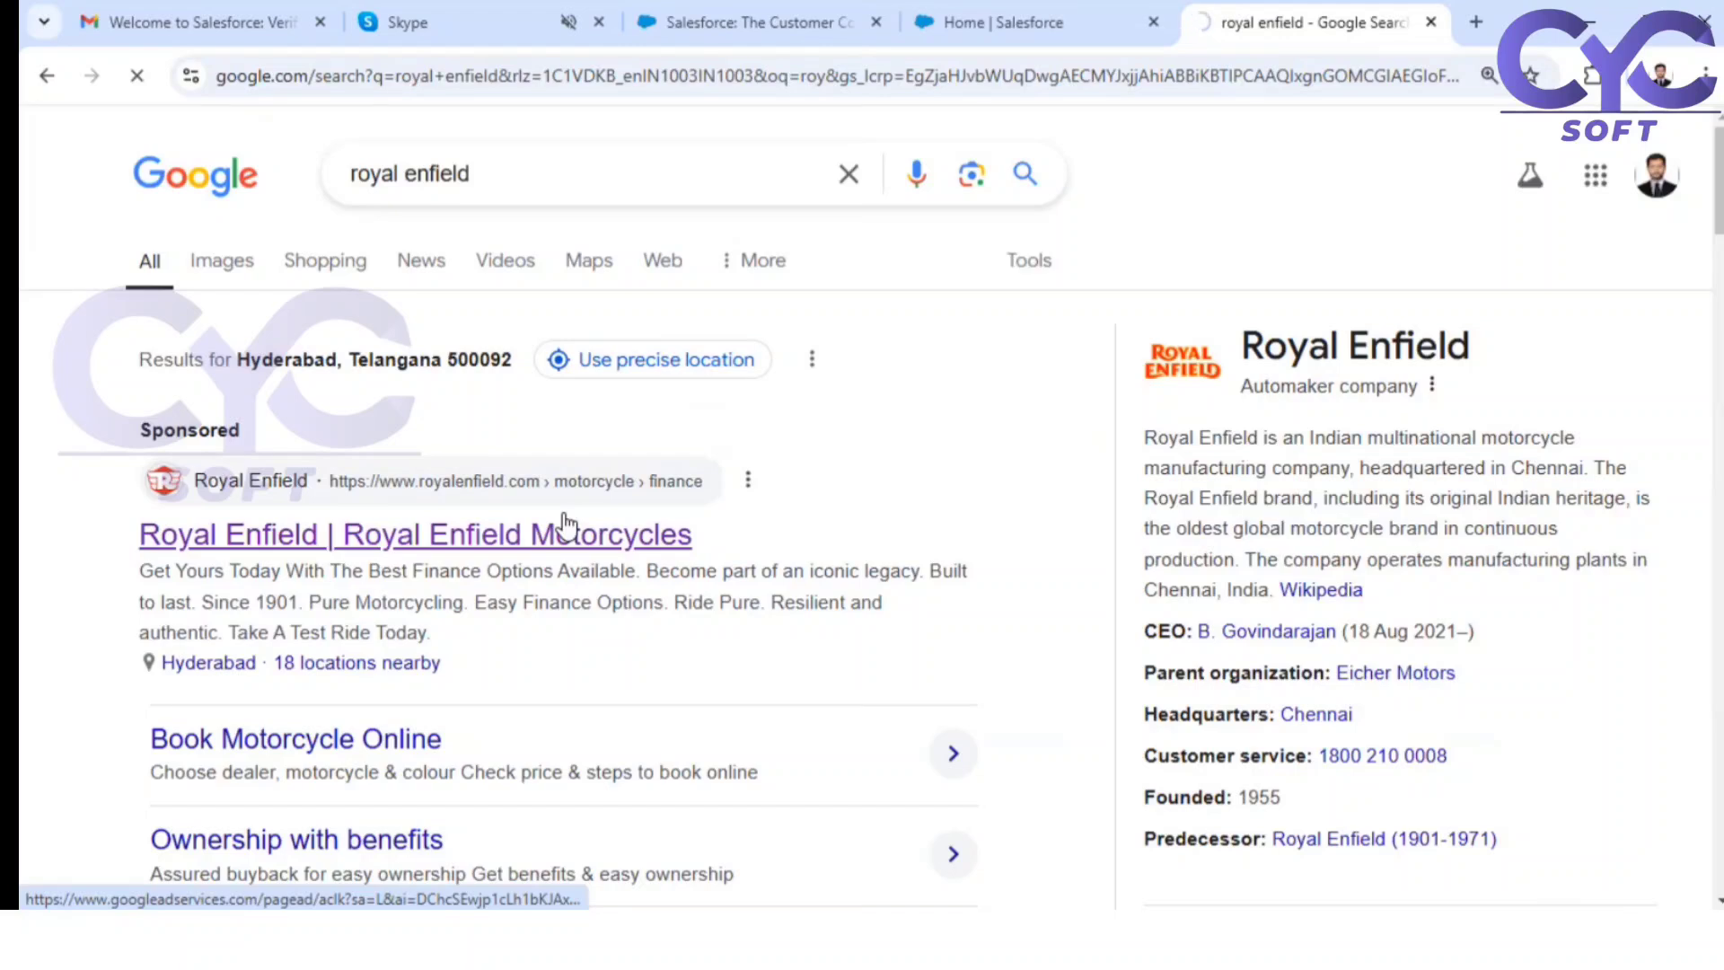
{"action": "left_click", "coordinate": [564, 525]}
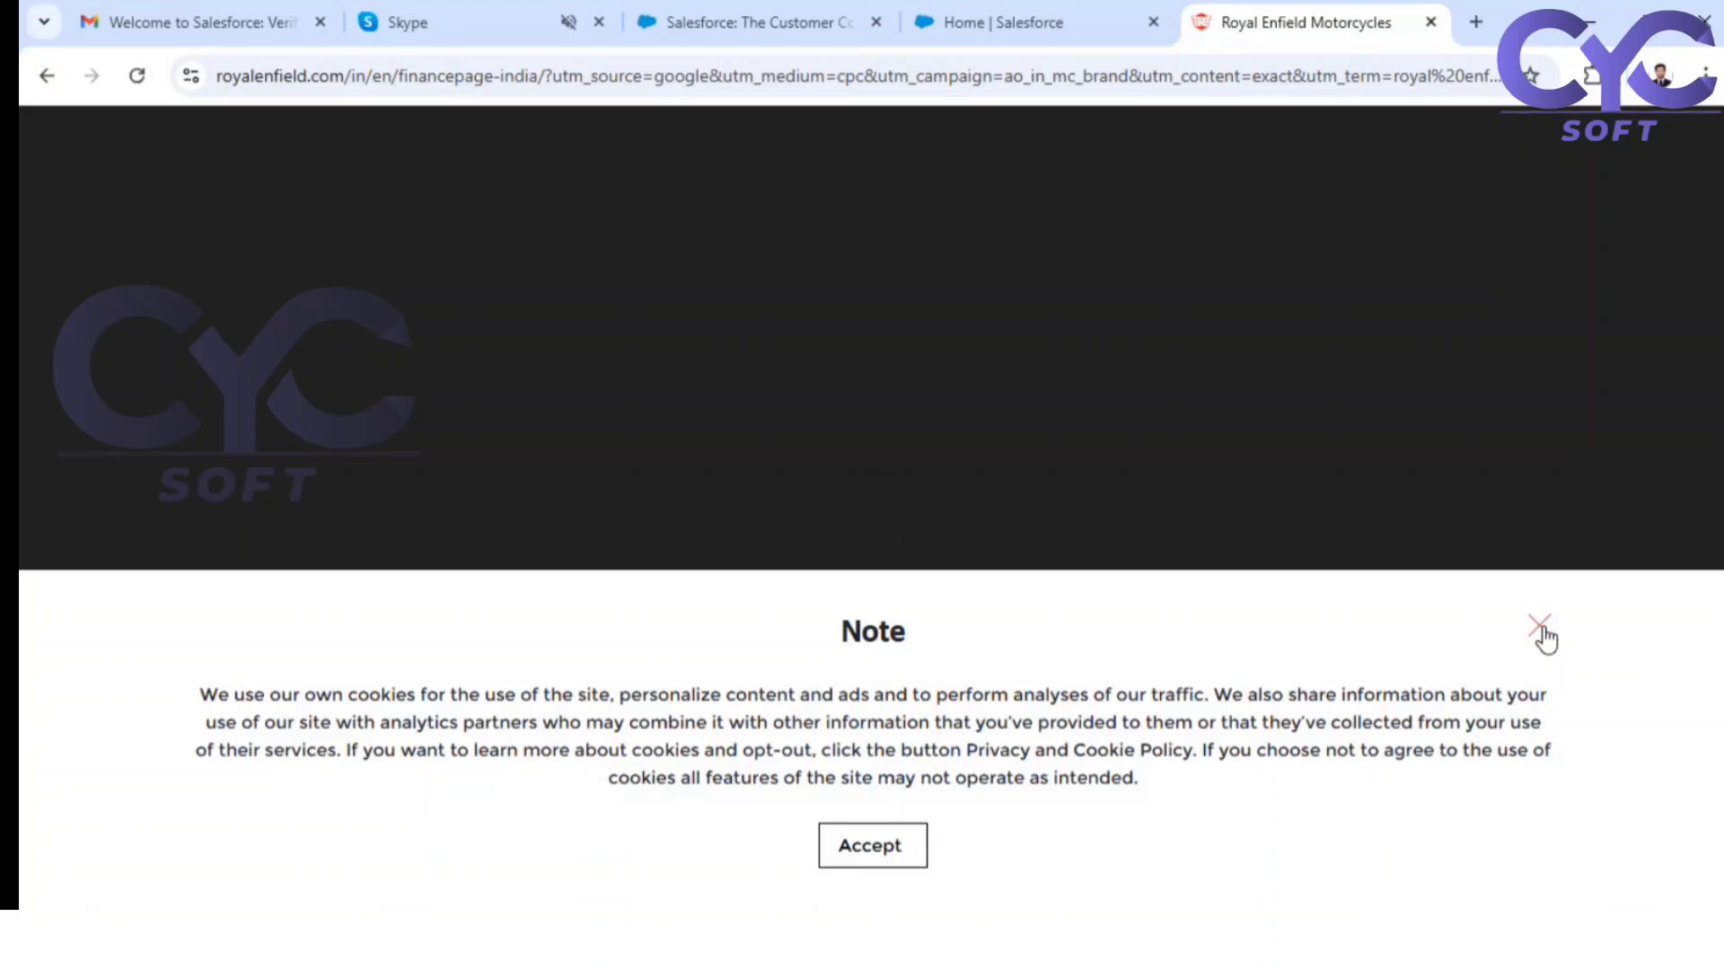
{"action": "left_click", "coordinate": [1540, 629]}
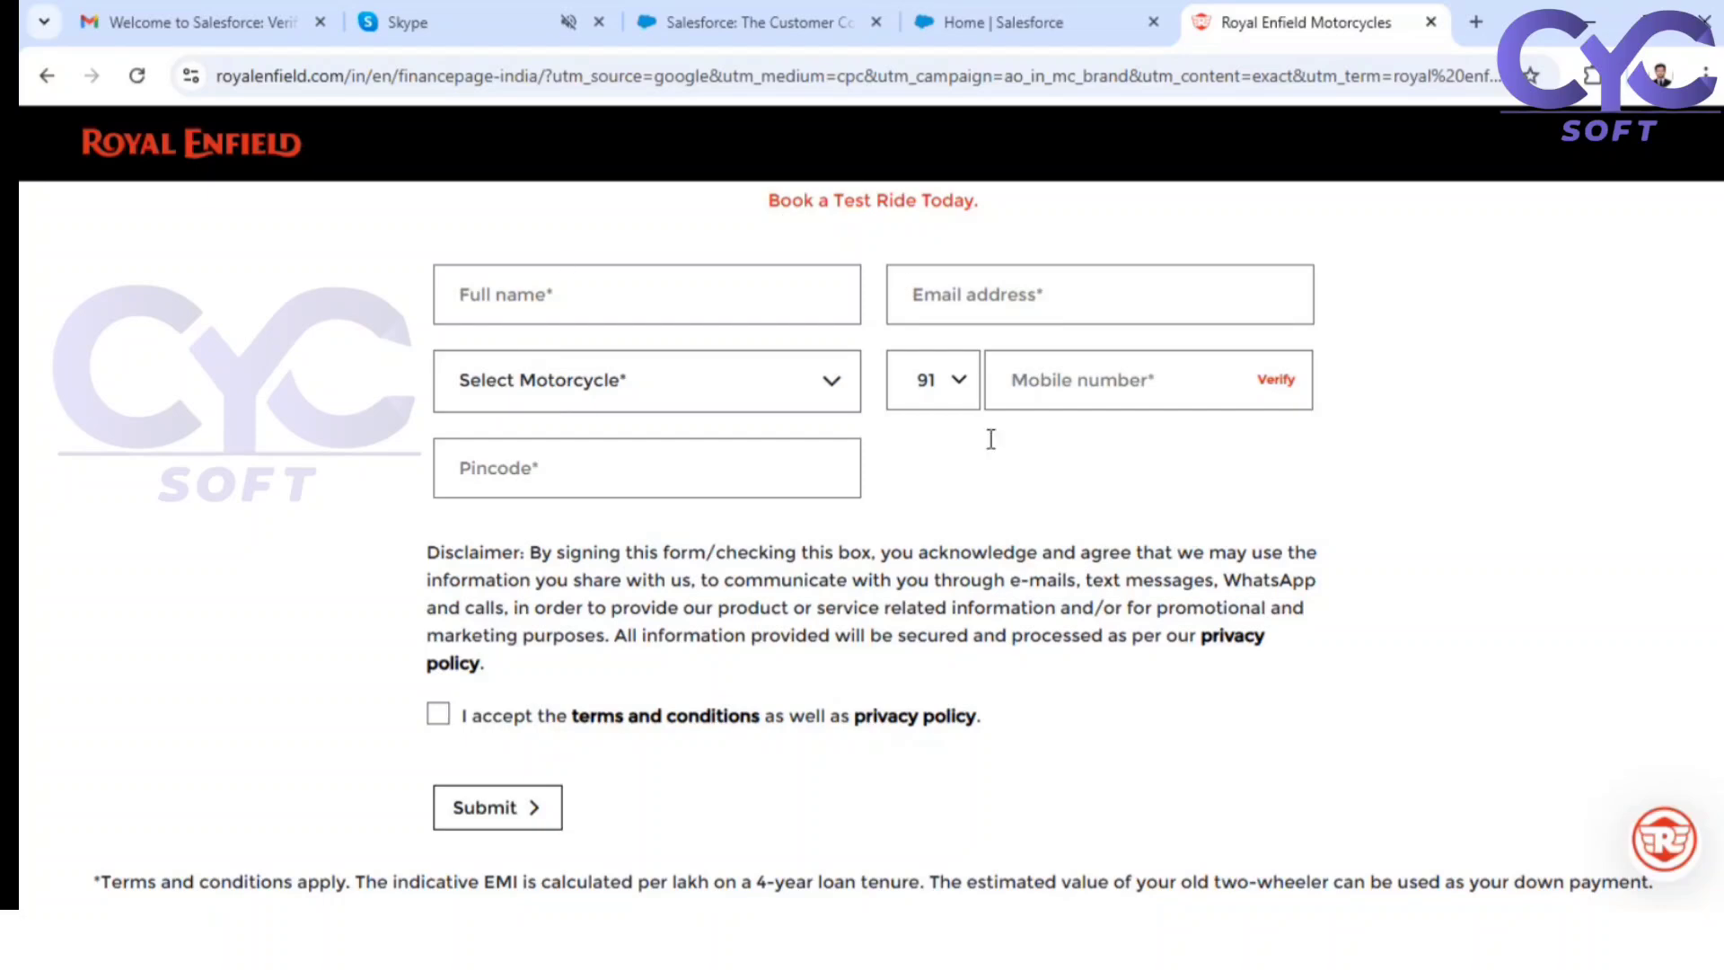
Step: Examine the fields of the "Book a Test Ride Today" enquiry form on the Royal Enfield page
{"action": "scroll", "coordinate": [735, 539], "scroll_direction": "up", "scroll_amount": 6}
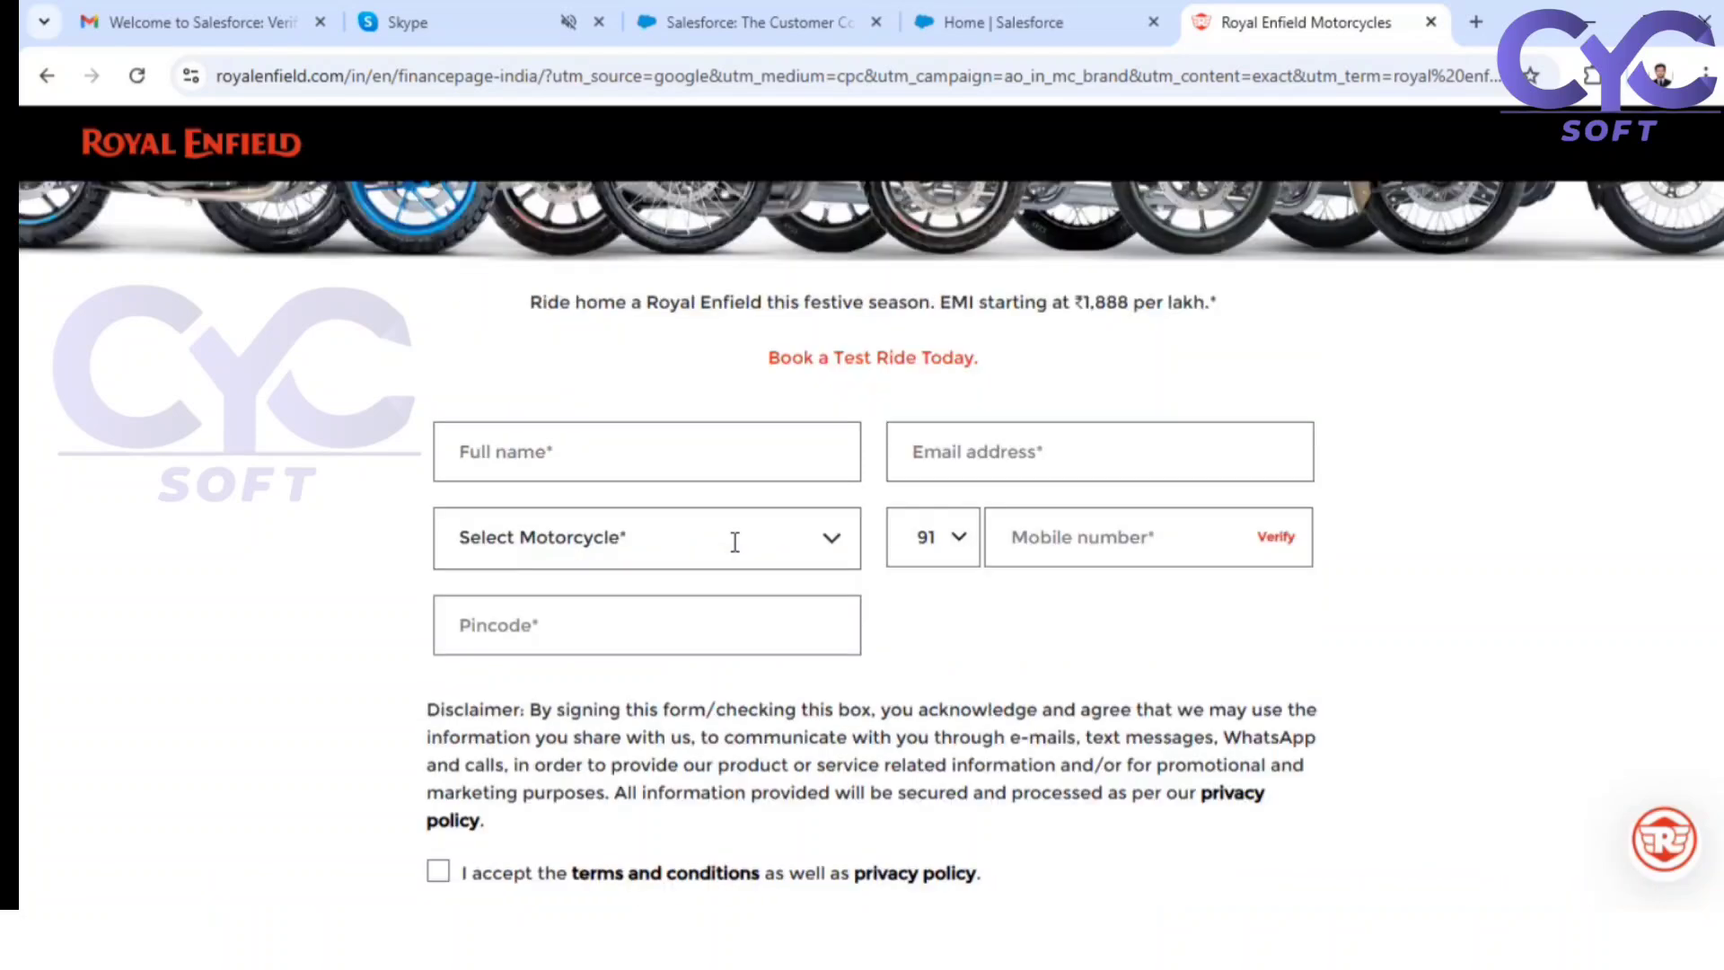
{"action": "scroll", "coordinate": [772, 446], "scroll_direction": "down", "scroll_amount": 5}
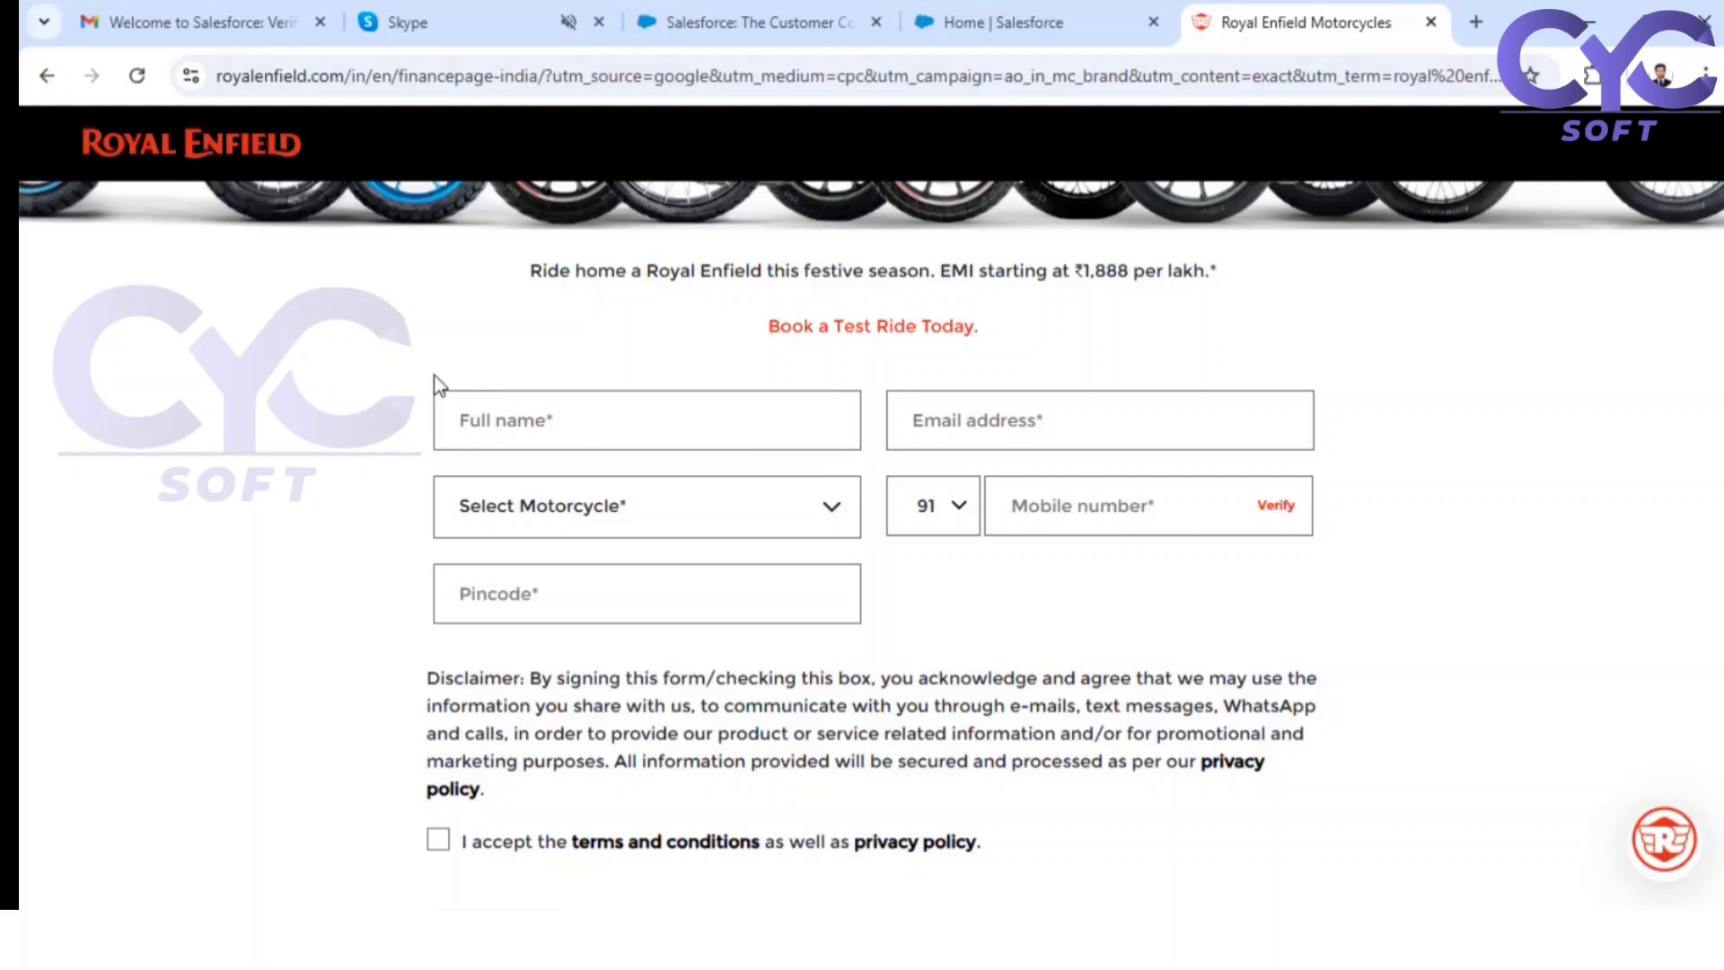
{"action": "left_click_drag", "start_coordinate": [759, 325], "coordinate": [943, 633]}
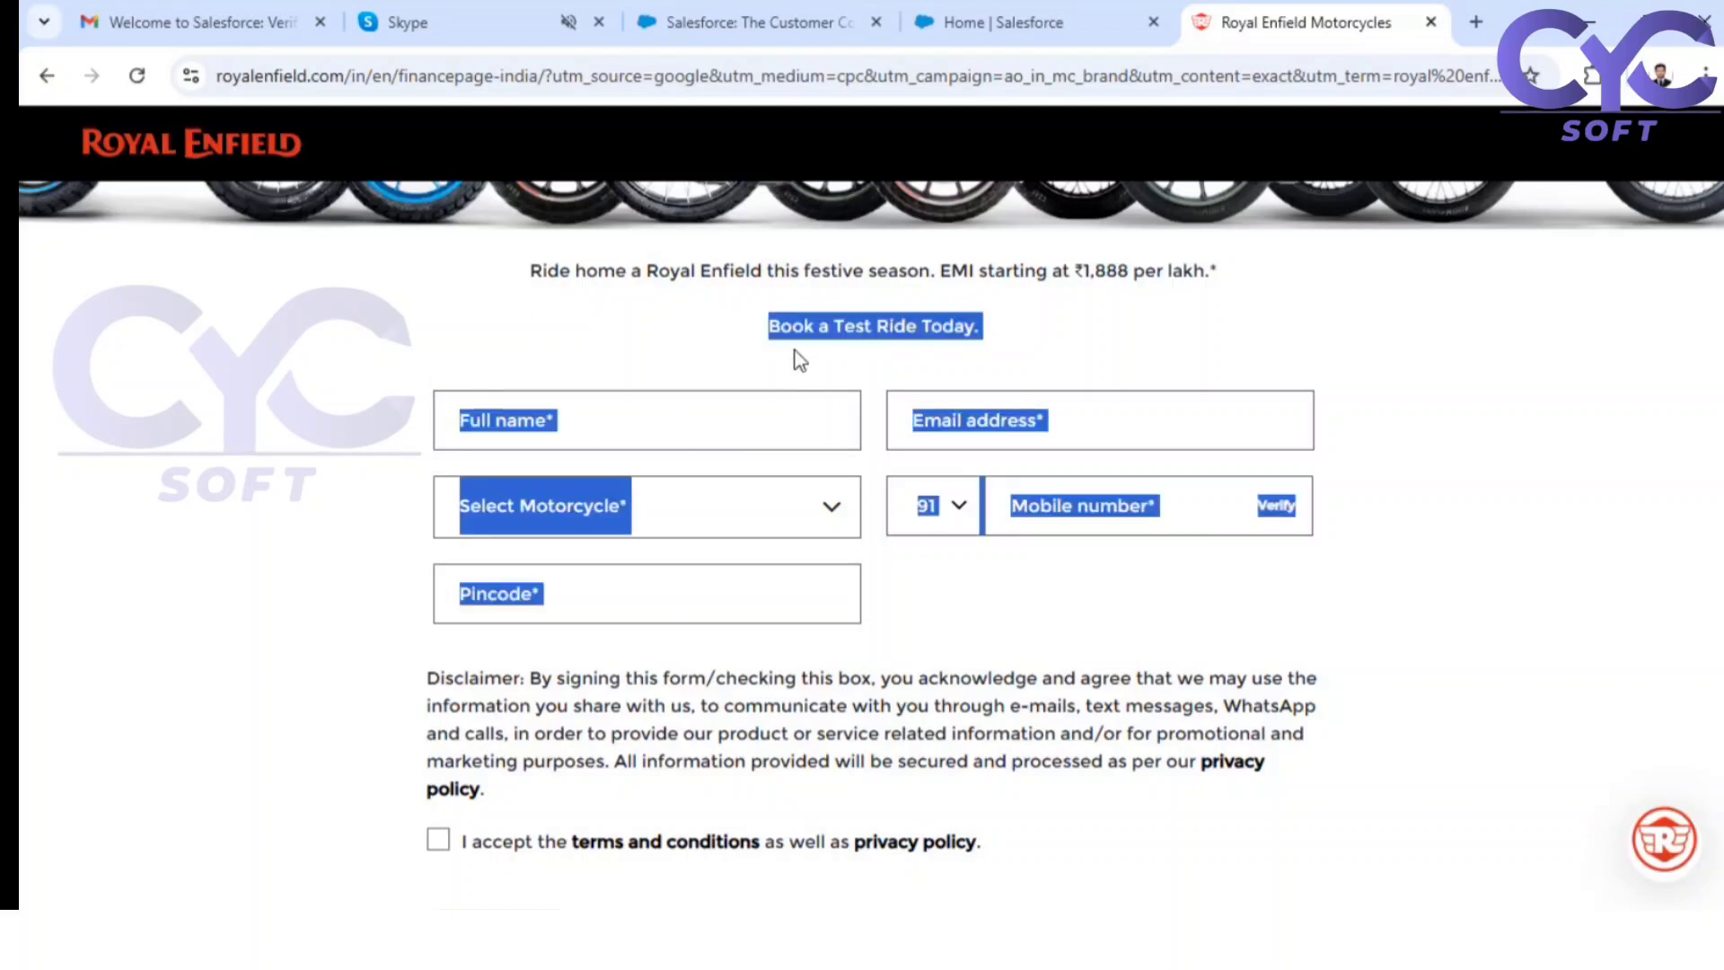
{"action": "left_click", "coordinate": [743, 317]}
{"action": "left_click_drag", "start_coordinate": [748, 343], "coordinate": [903, 646]}
{"action": "left_click", "coordinate": [533, 418]}
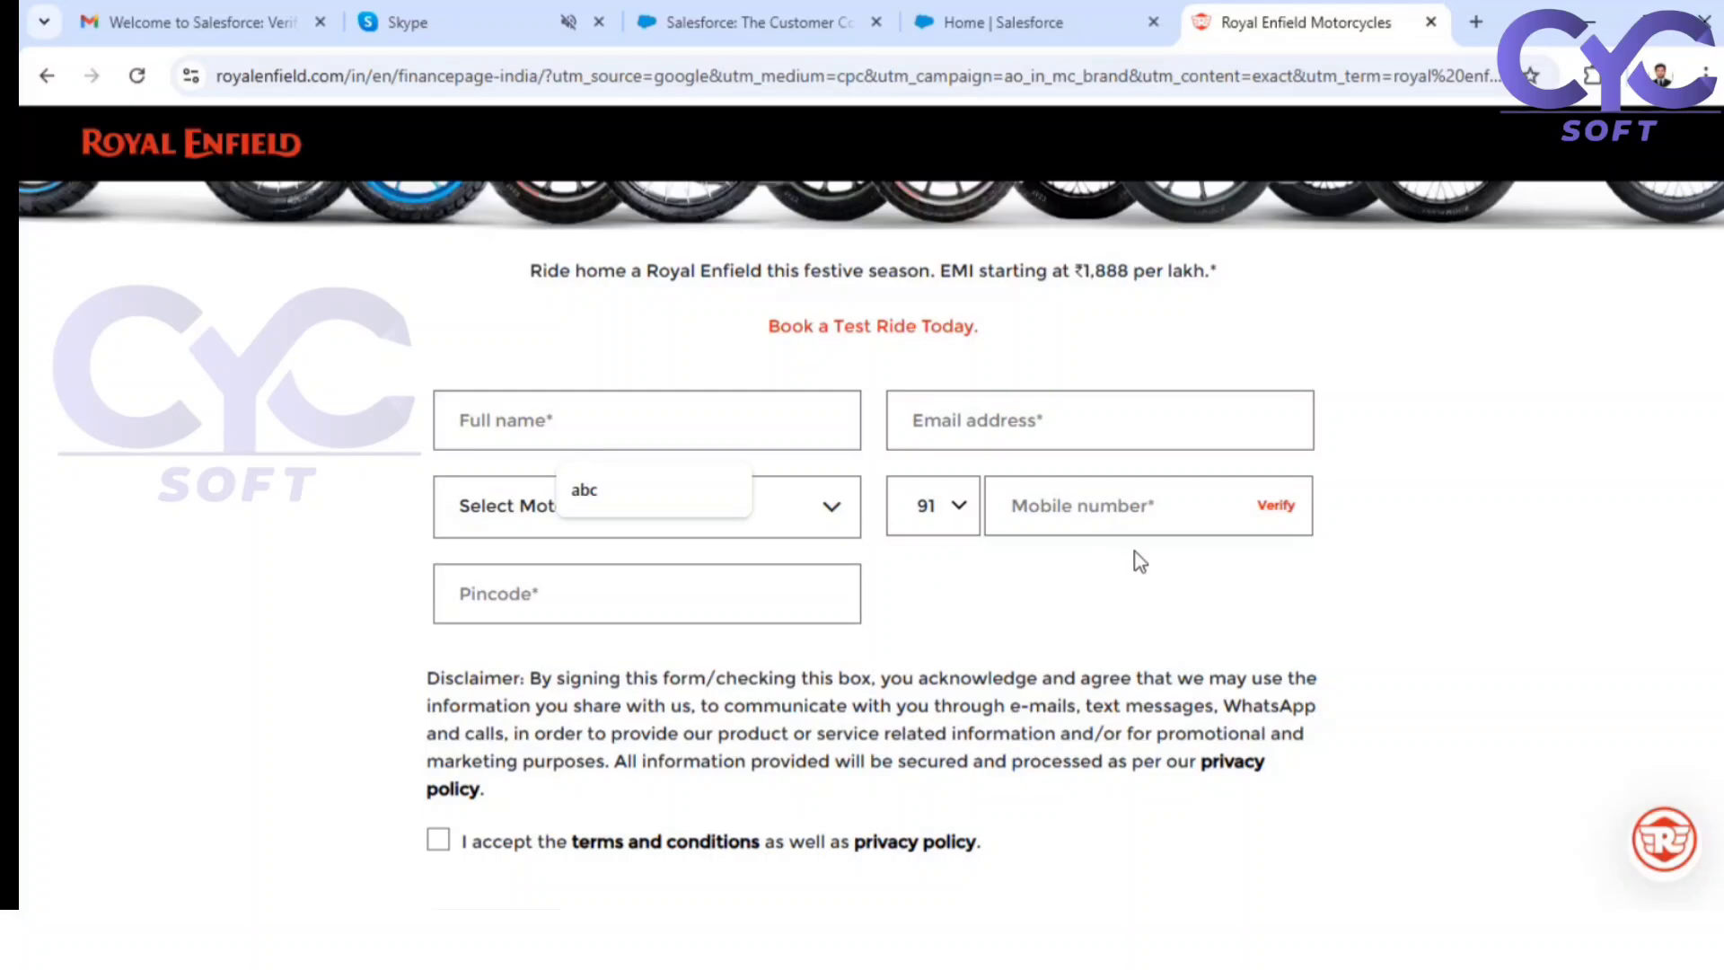
{"action": "scroll", "coordinate": [584, 844], "scroll_direction": "down", "scroll_amount": 2}
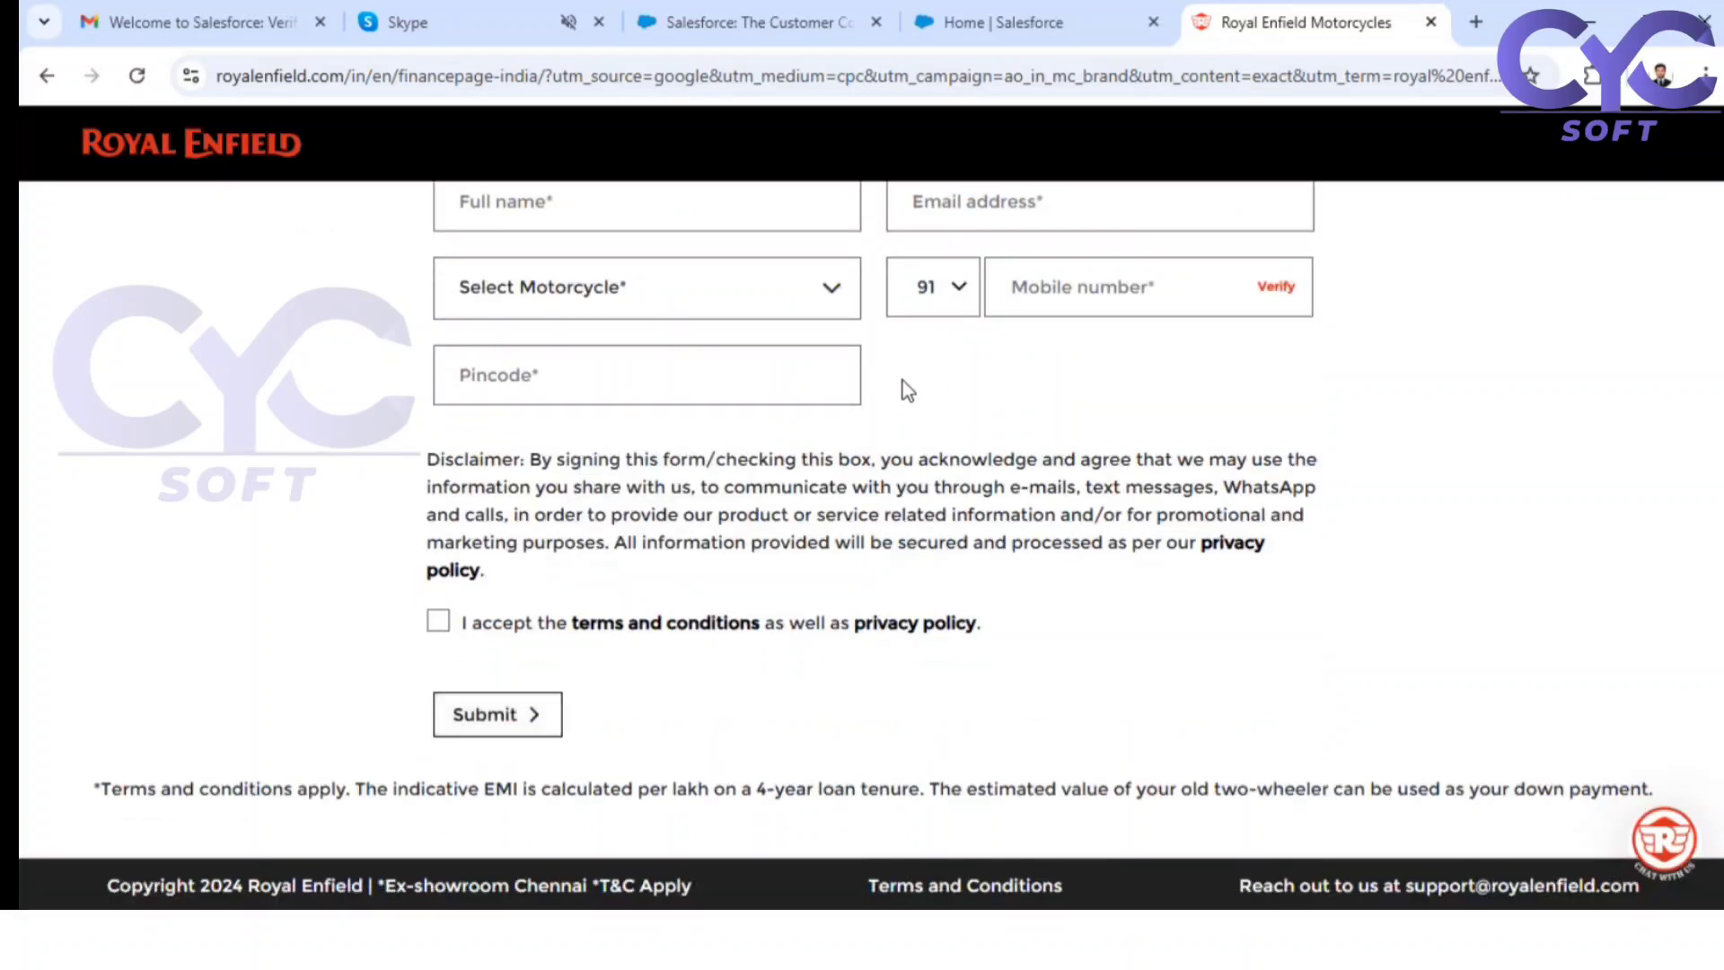
{"action": "scroll", "coordinate": [790, 402], "scroll_direction": "up", "scroll_amount": 2}
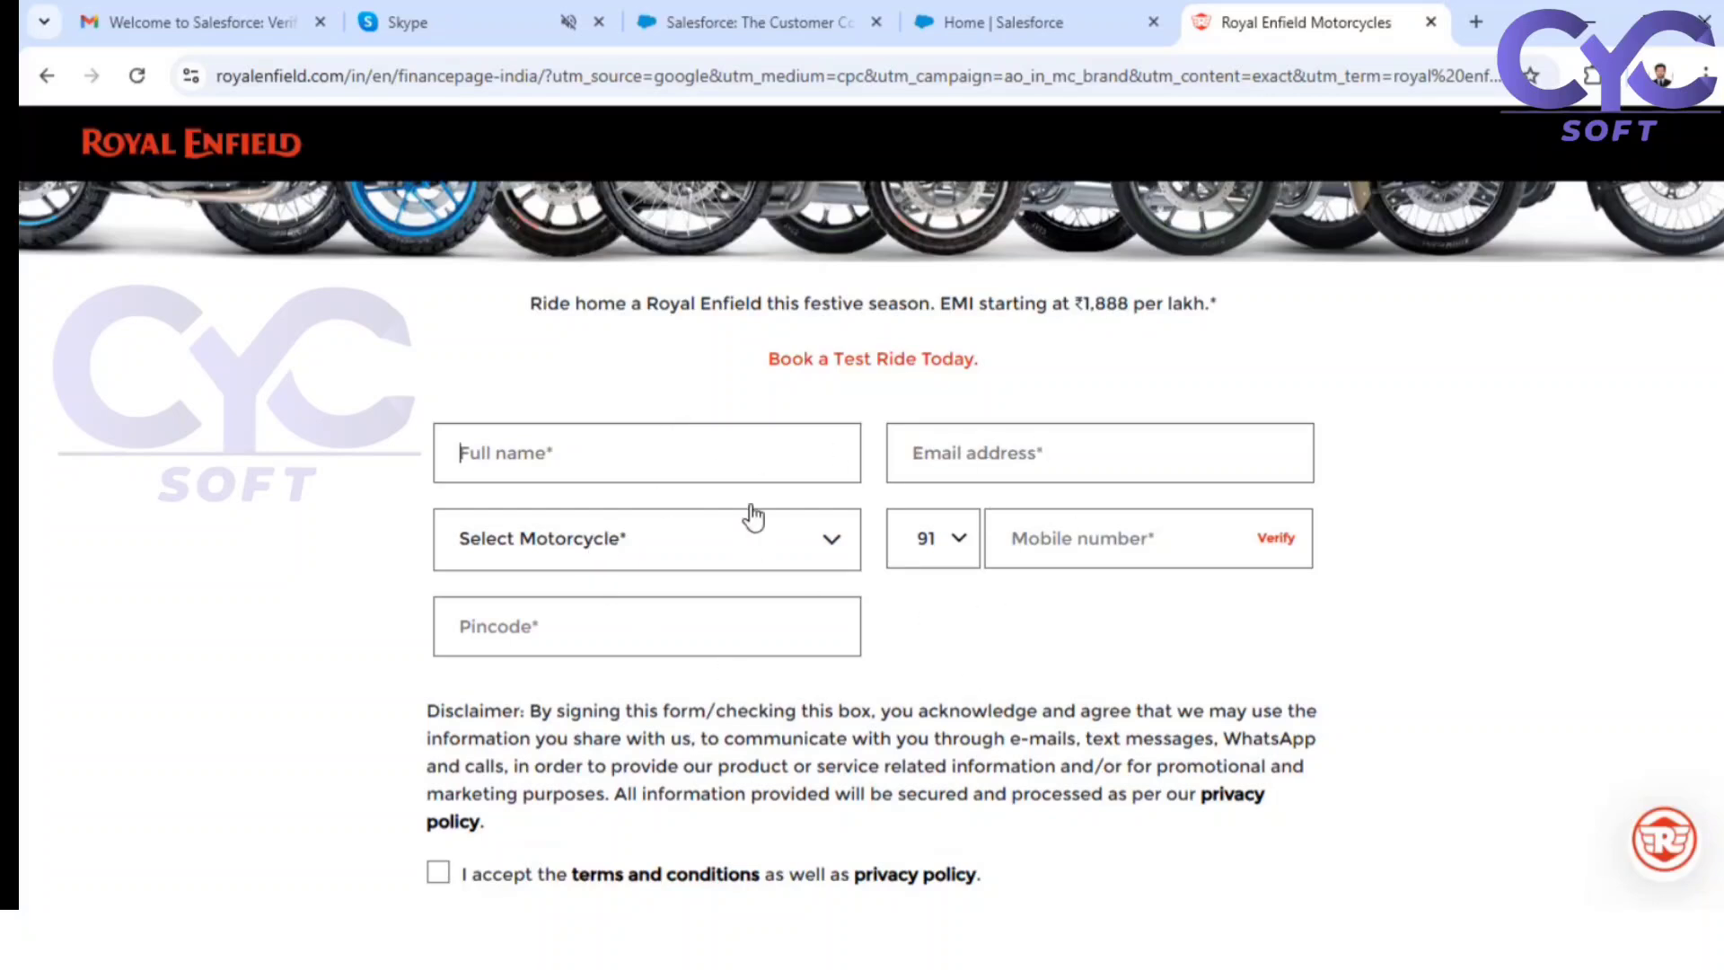
{"action": "left_click", "coordinate": [985, 32]}
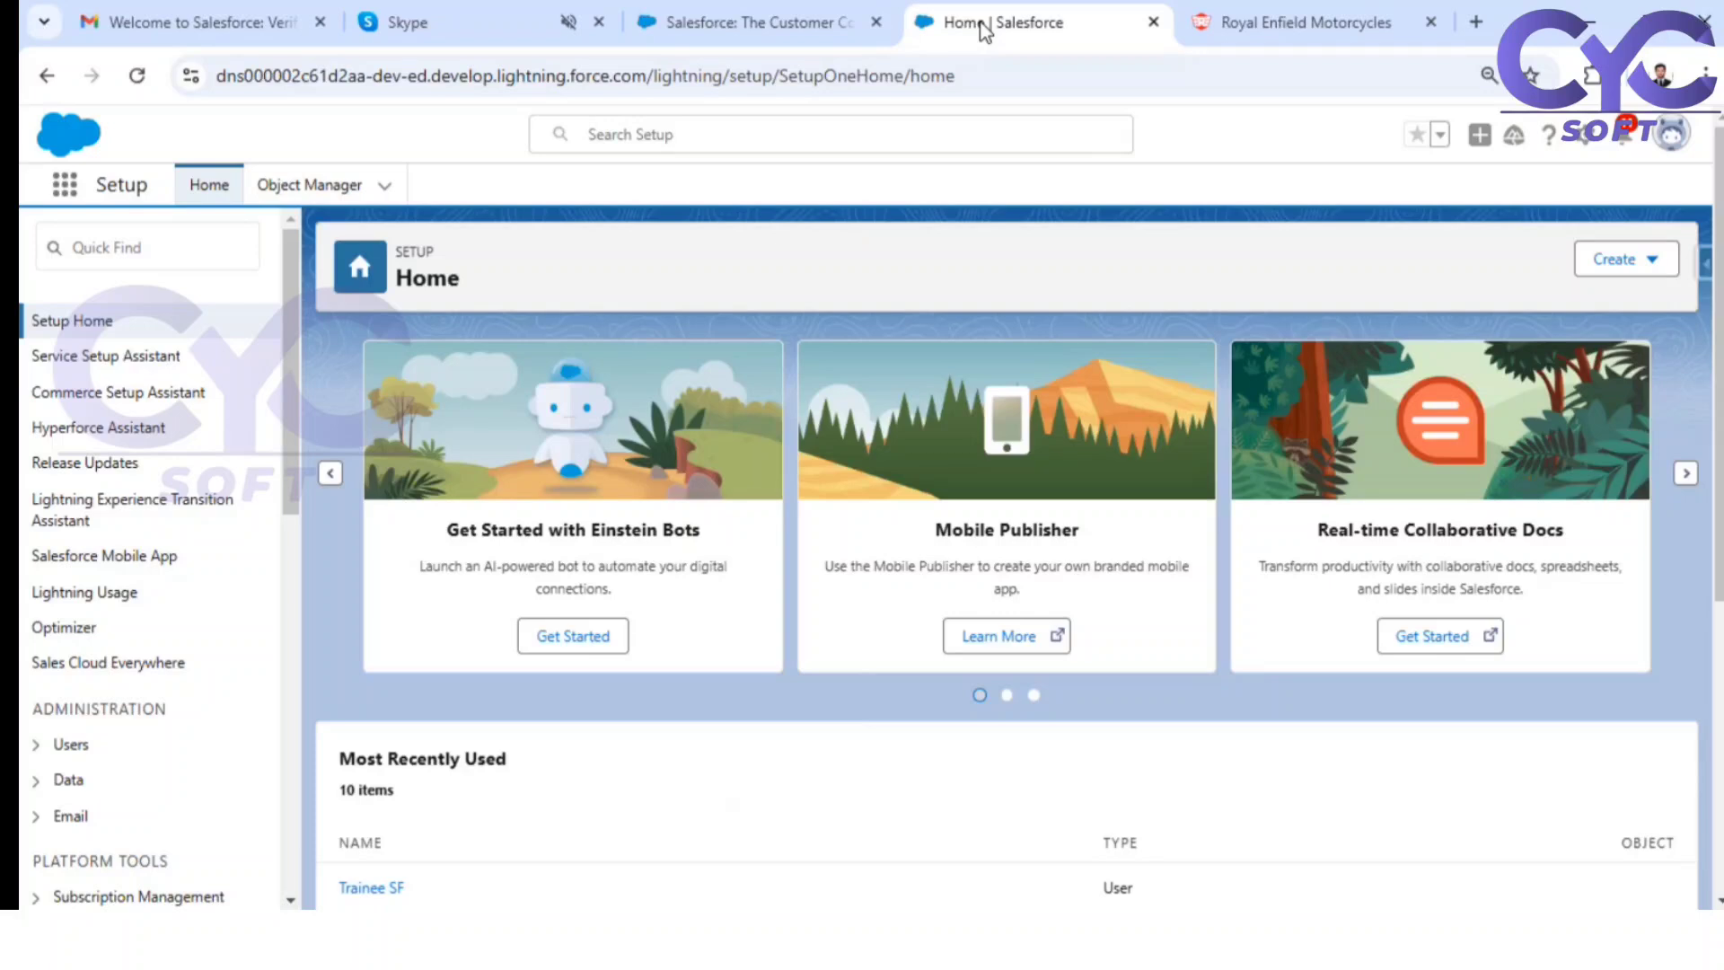
{"action": "mouse_move", "coordinate": [1313, 24]}
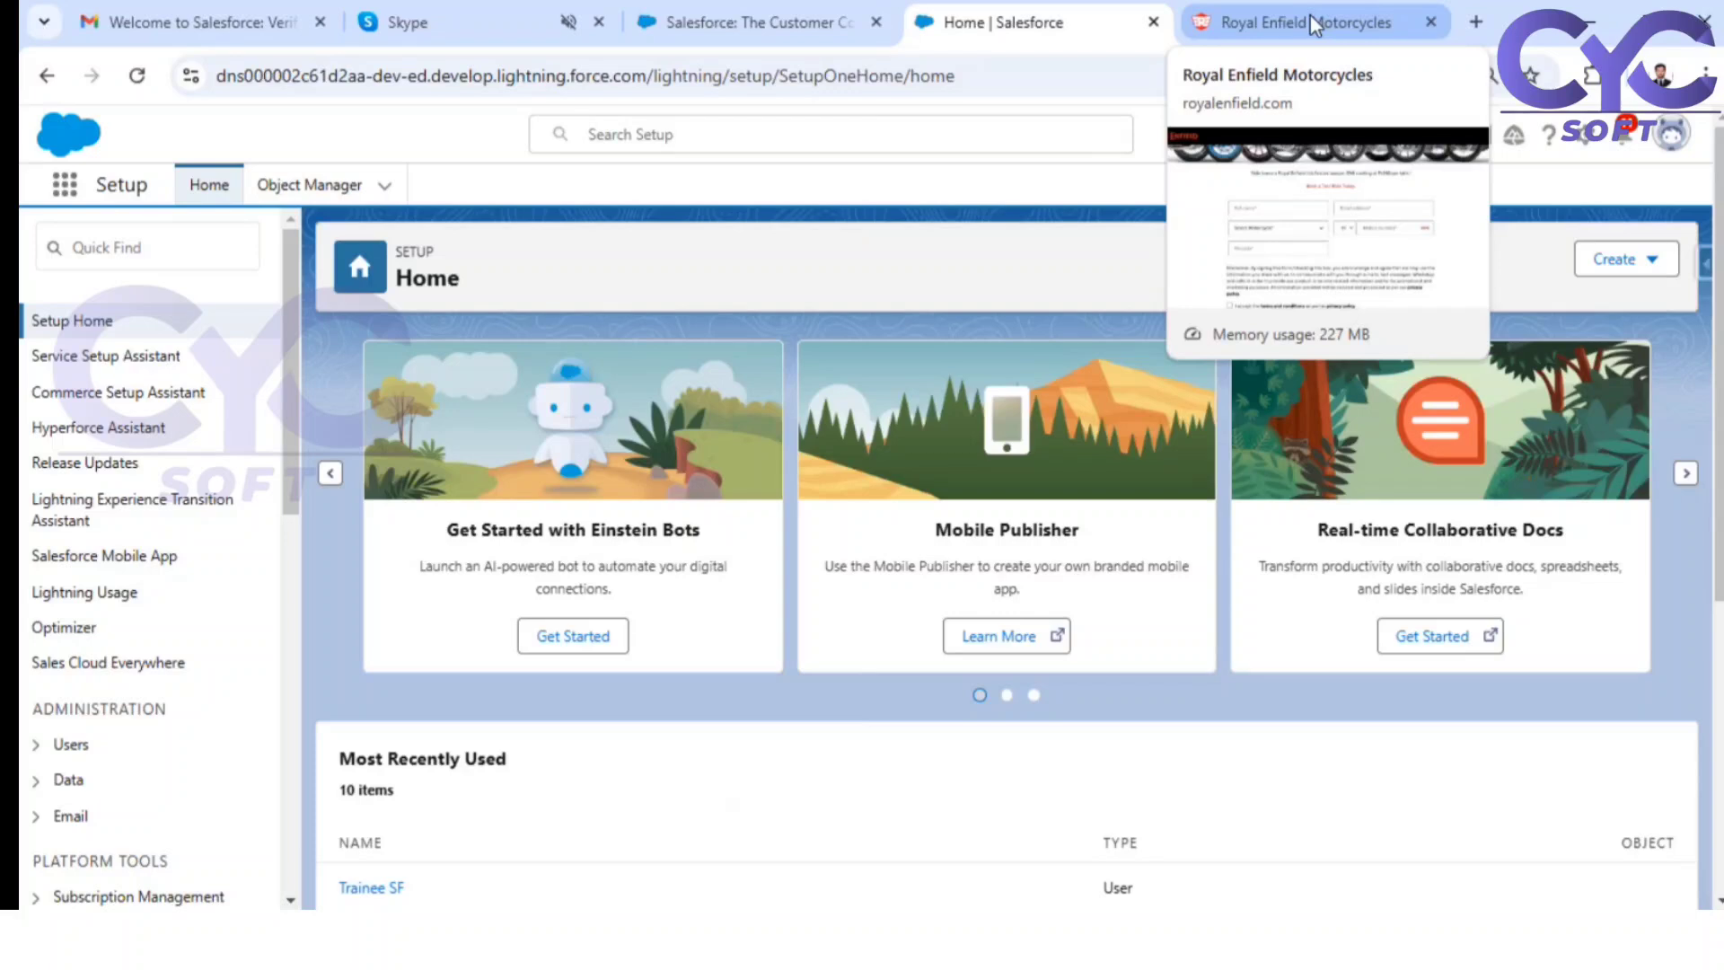
{"action": "left_click", "coordinate": [1310, 14]}
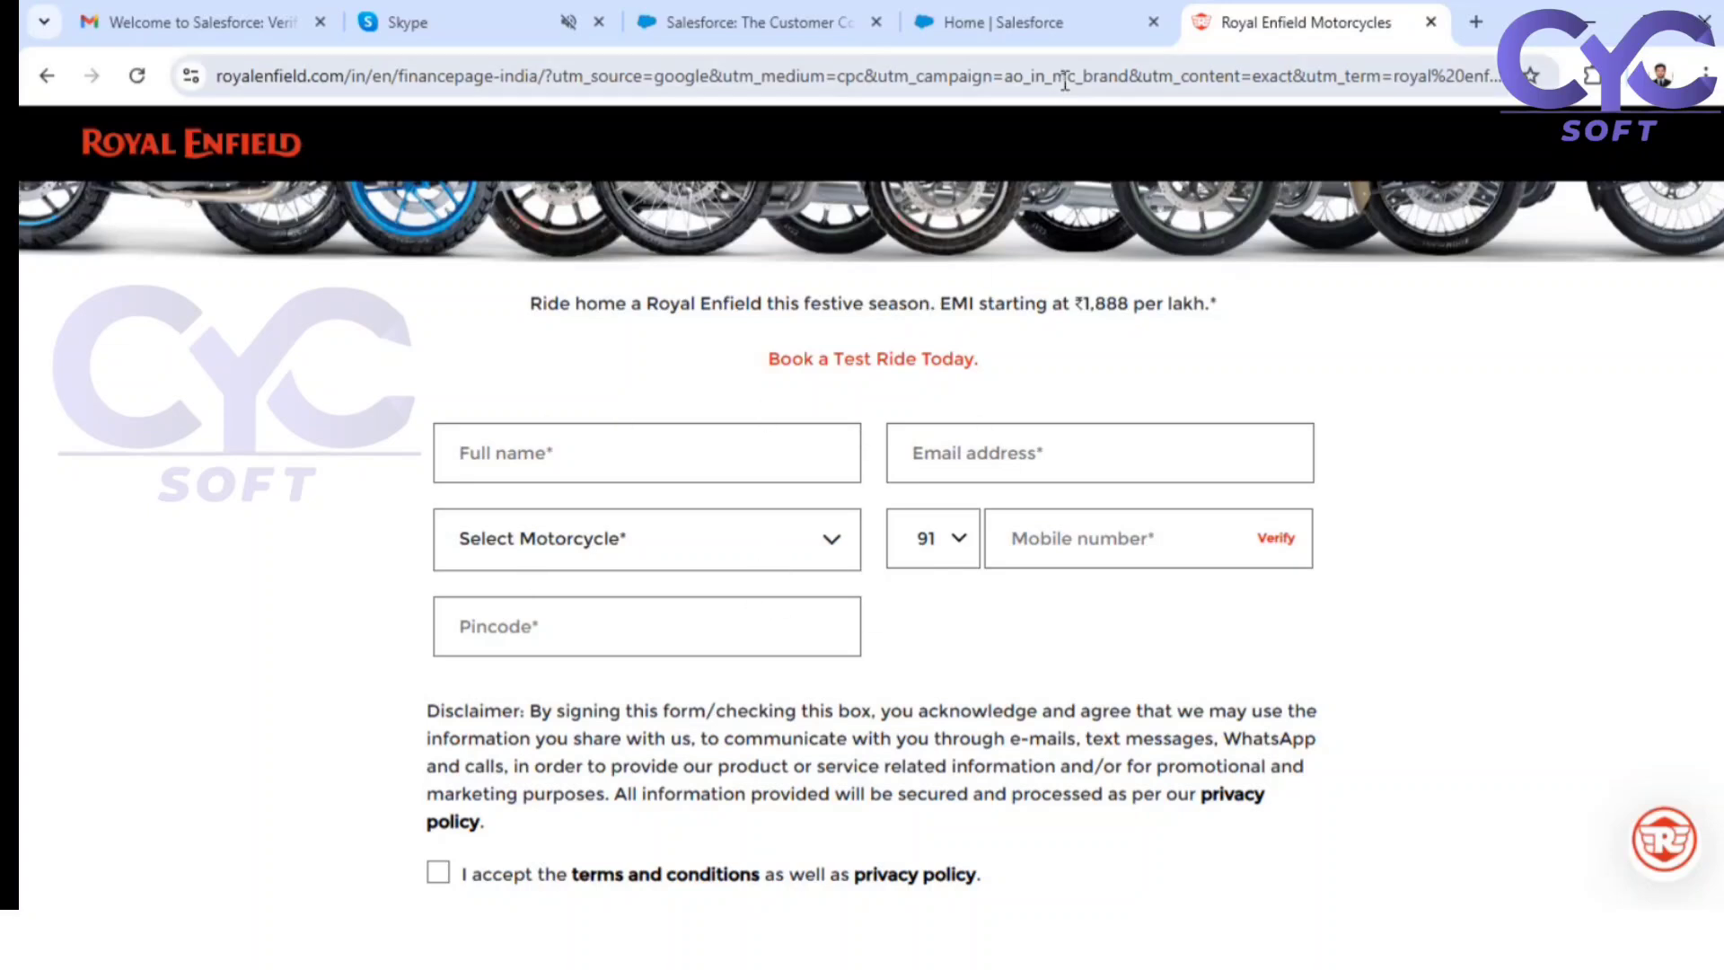
Step: Return to Salesforce Setup, search it for "web", and open the Web-to-Lead page
{"action": "left_click", "coordinate": [1029, 19]}
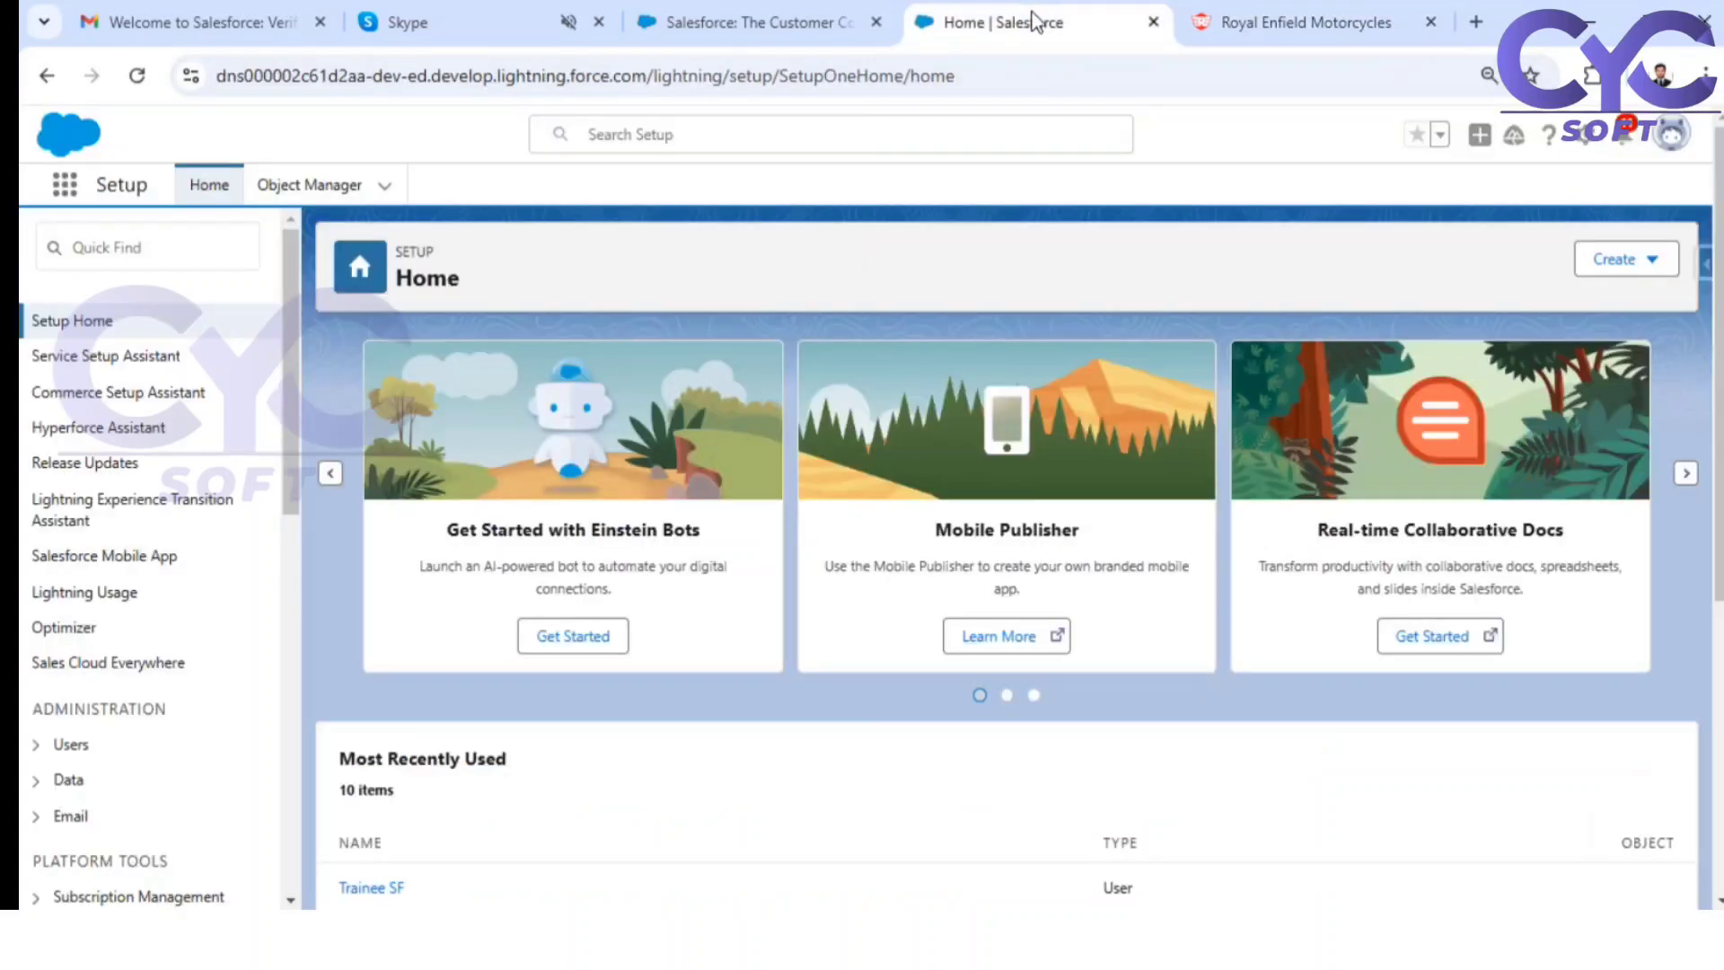
{"action": "left_click", "coordinate": [166, 245]}
{"action": "type", "text": "web t"}
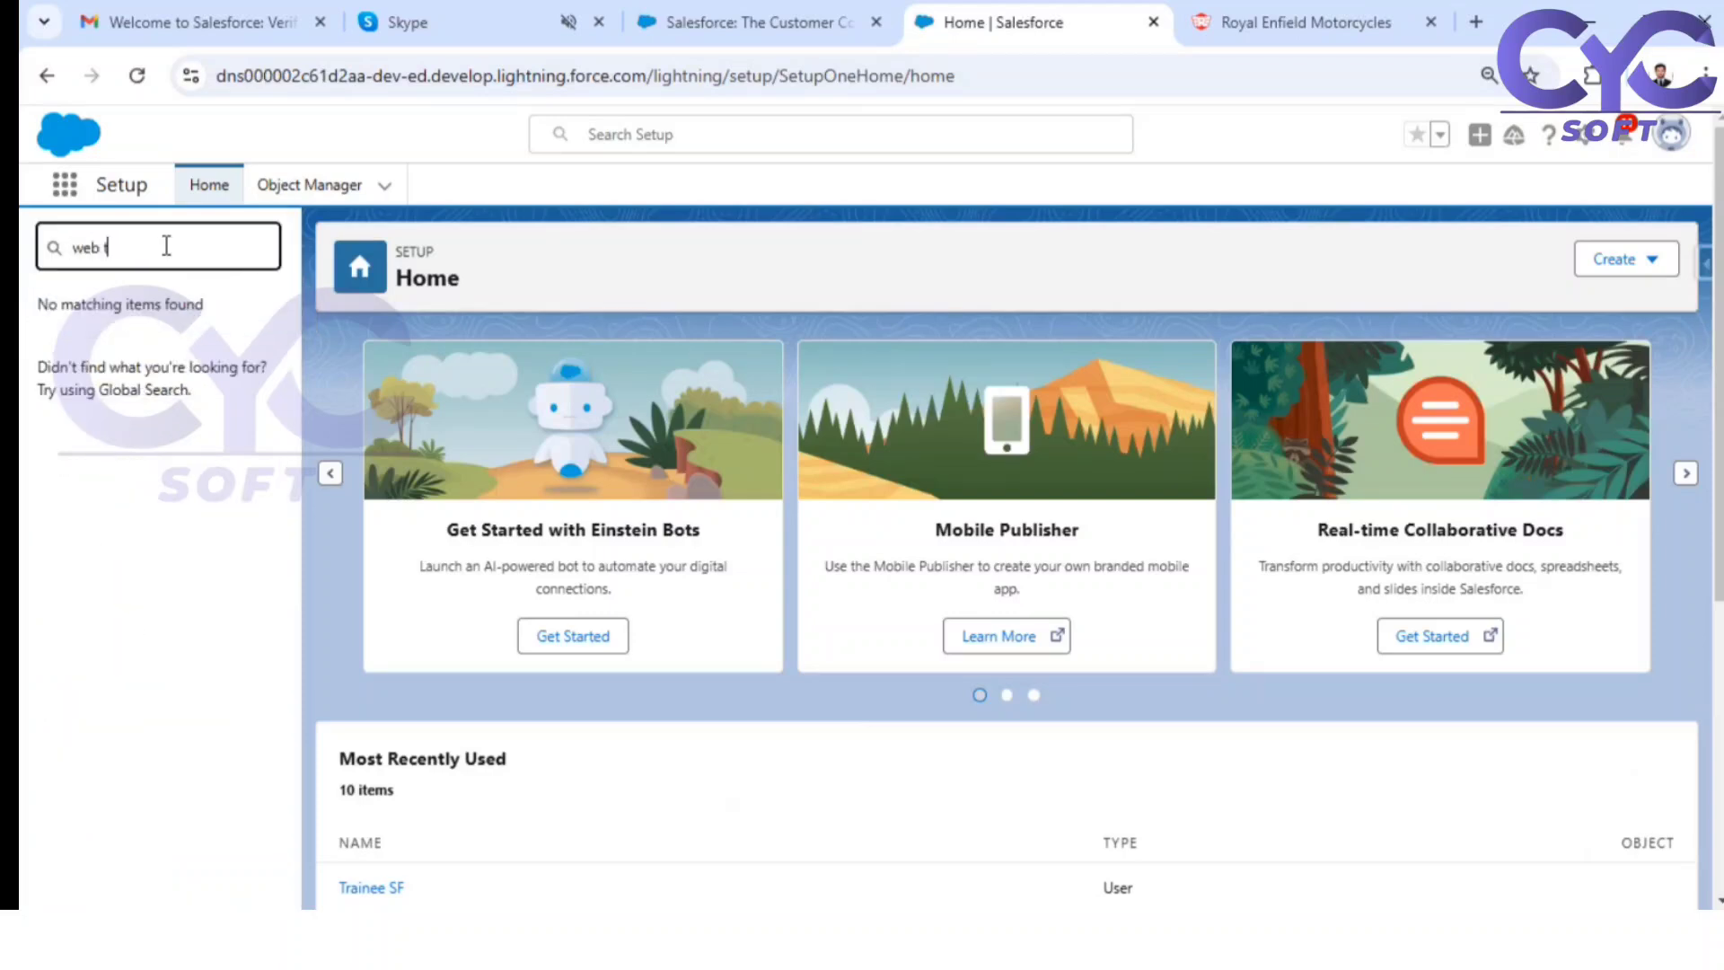
{"action": "key", "text": "BackSpace"}
{"action": "key", "text": "BackSpace"}
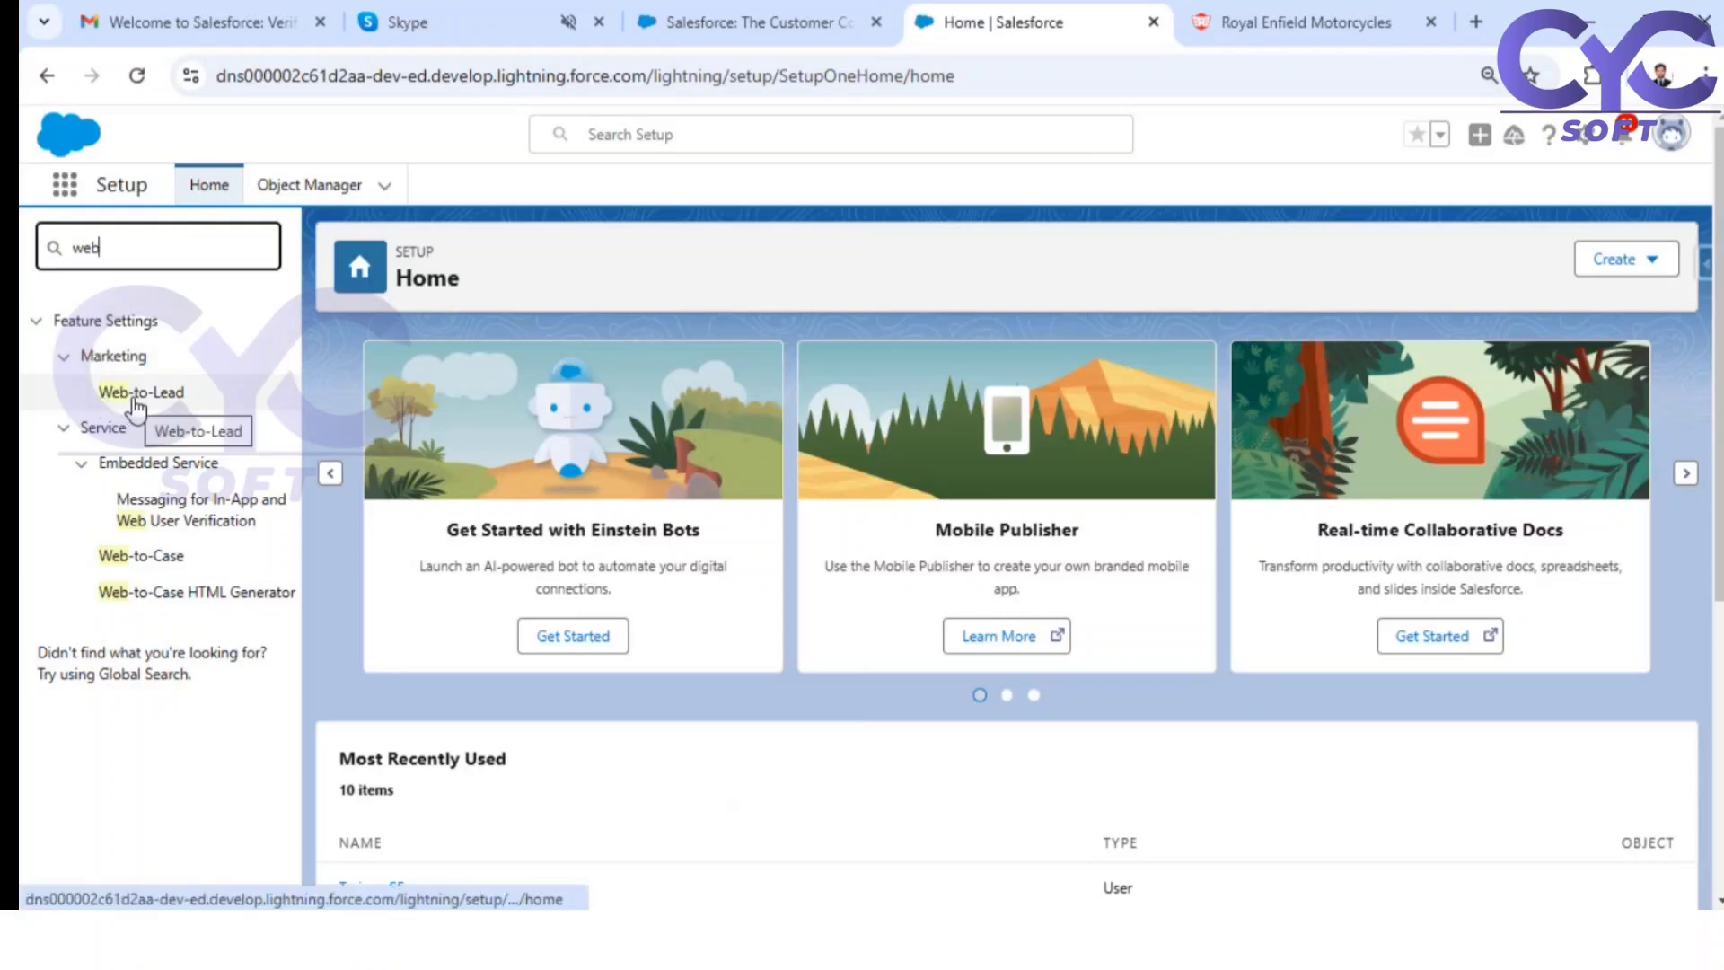
{"action": "left_click", "coordinate": [136, 394]}
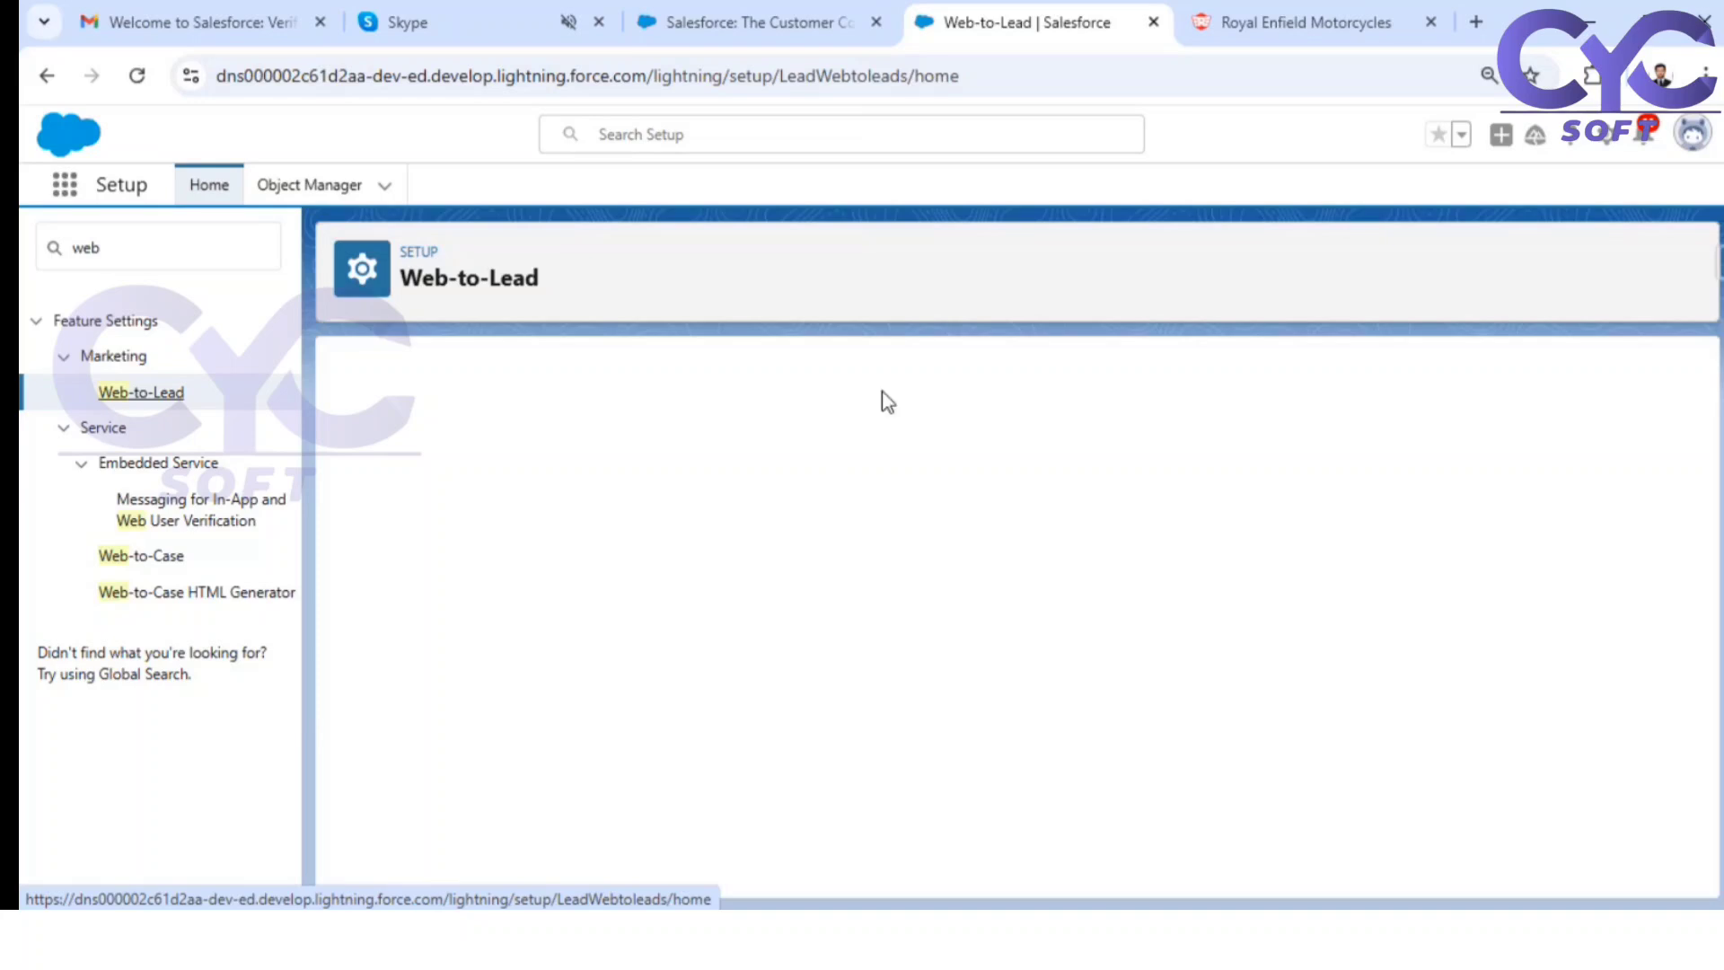
Step: Open the Web-to-Lead settings for editing and examine the Web-to-Lead Enabled and Default Lead Creator settings
{"action": "scroll", "coordinate": [865, 493], "scroll_direction": "down", "scroll_amount": 1}
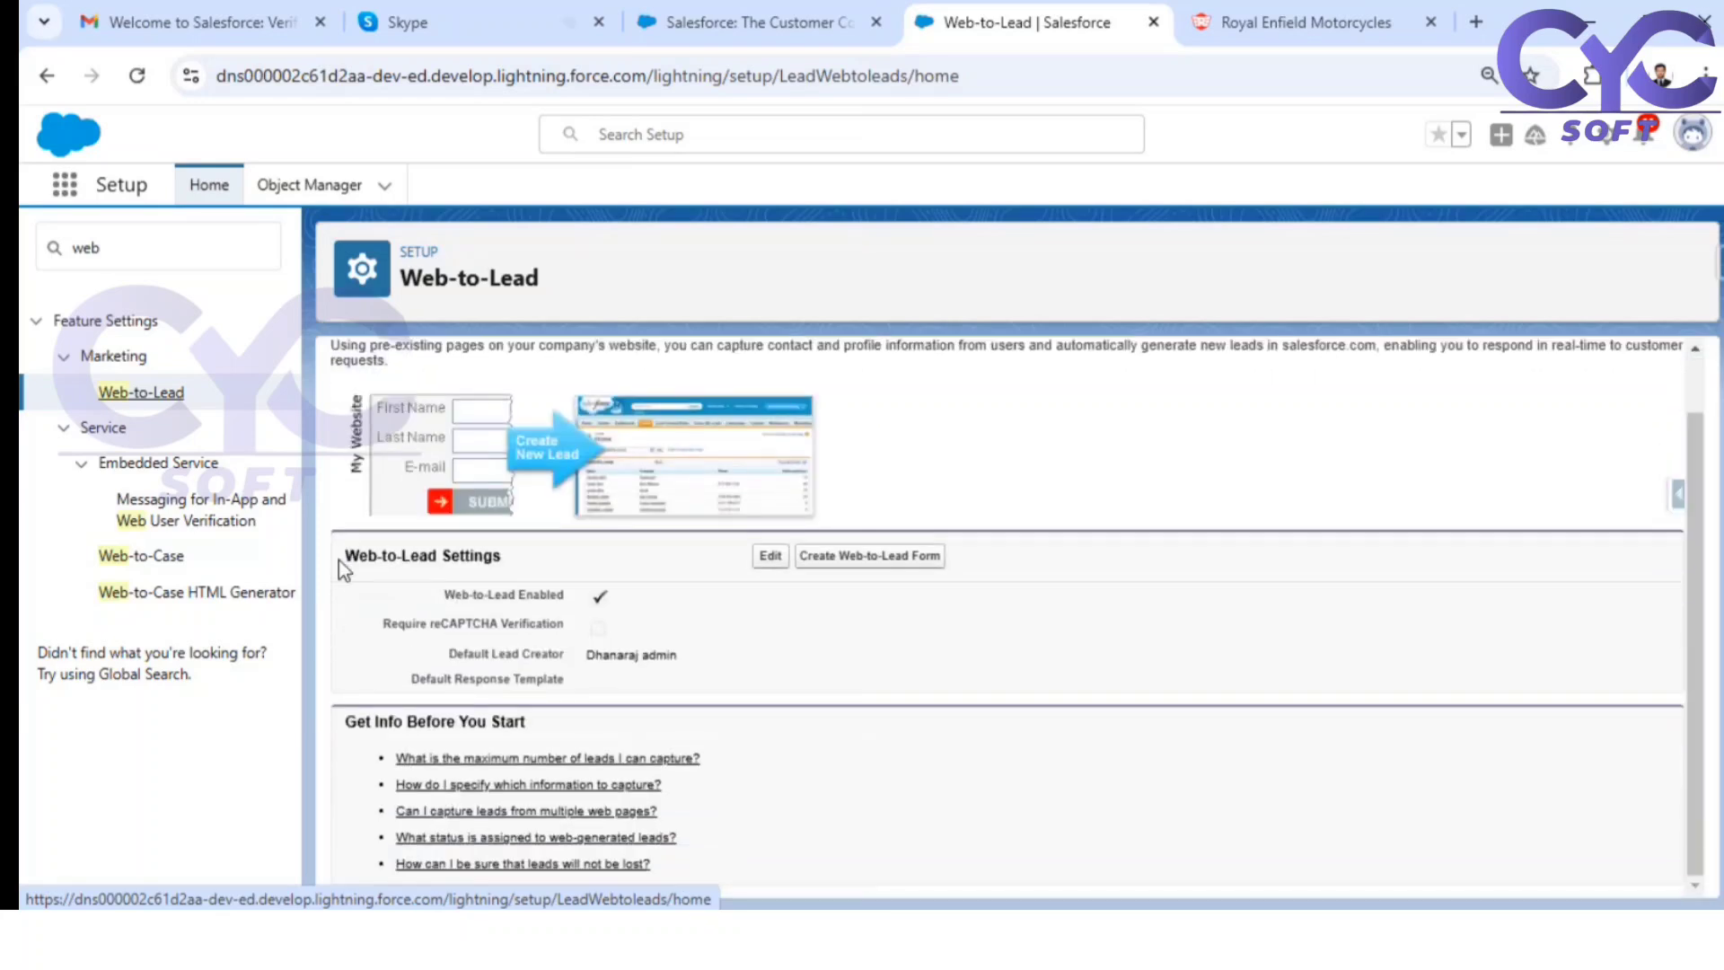
{"action": "left_click_drag", "start_coordinate": [344, 556], "coordinate": [608, 600]}
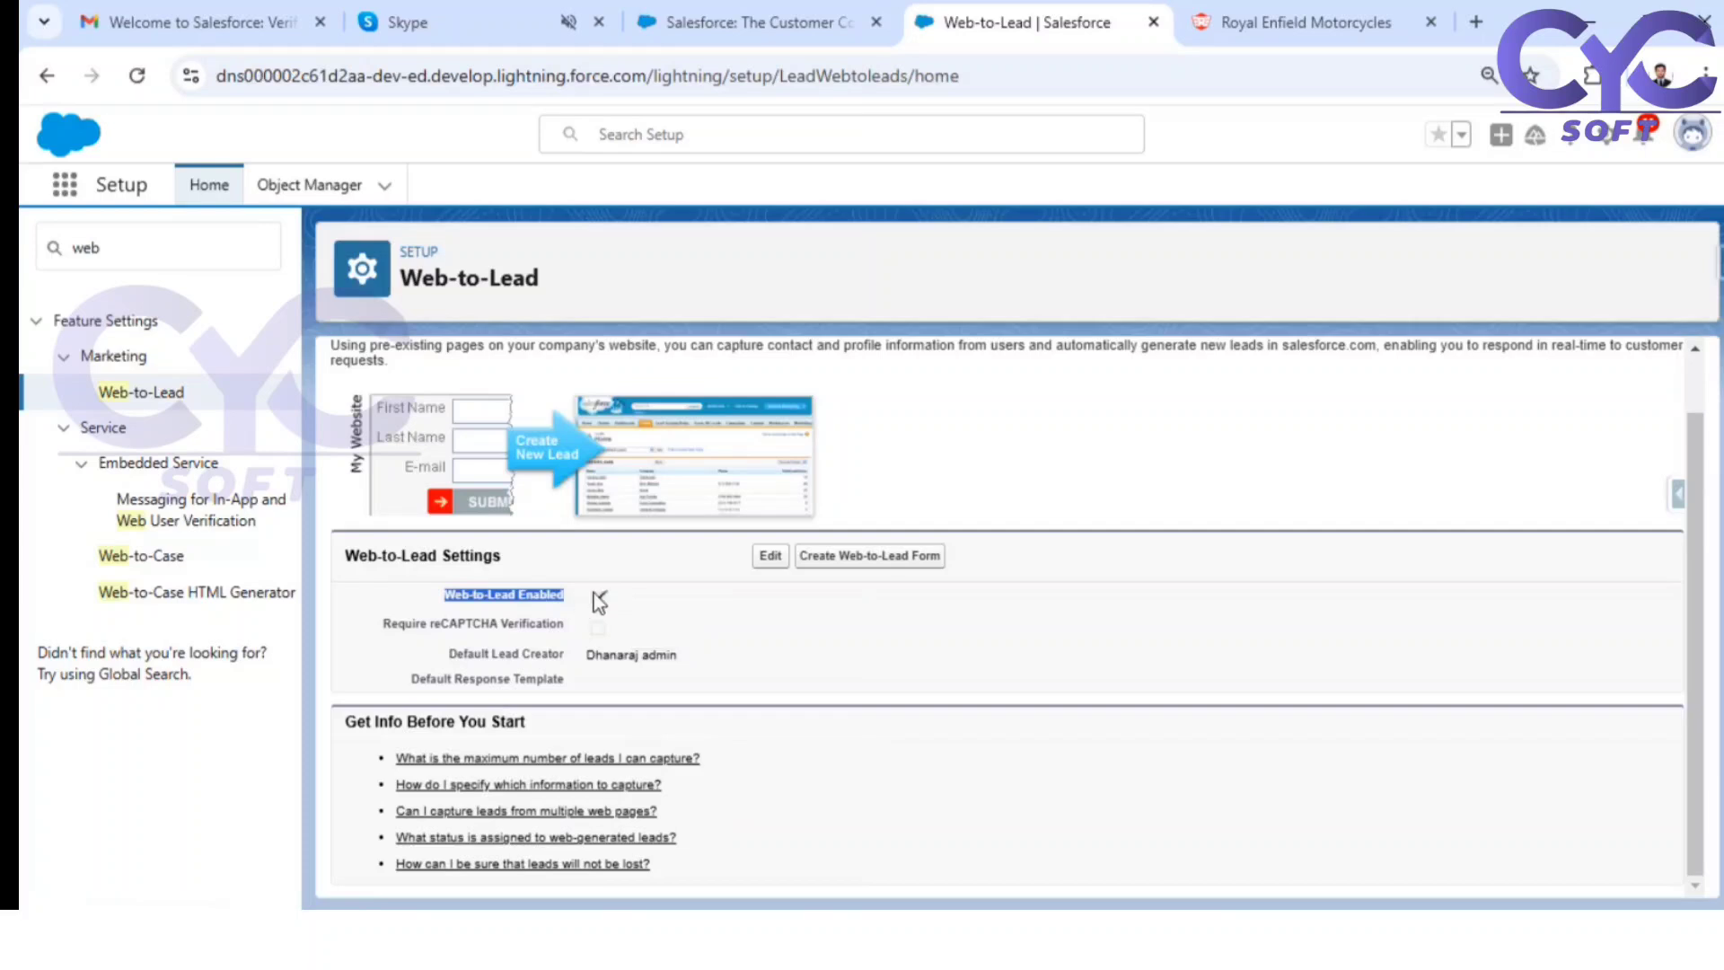
{"action": "left_click", "coordinate": [770, 558]}
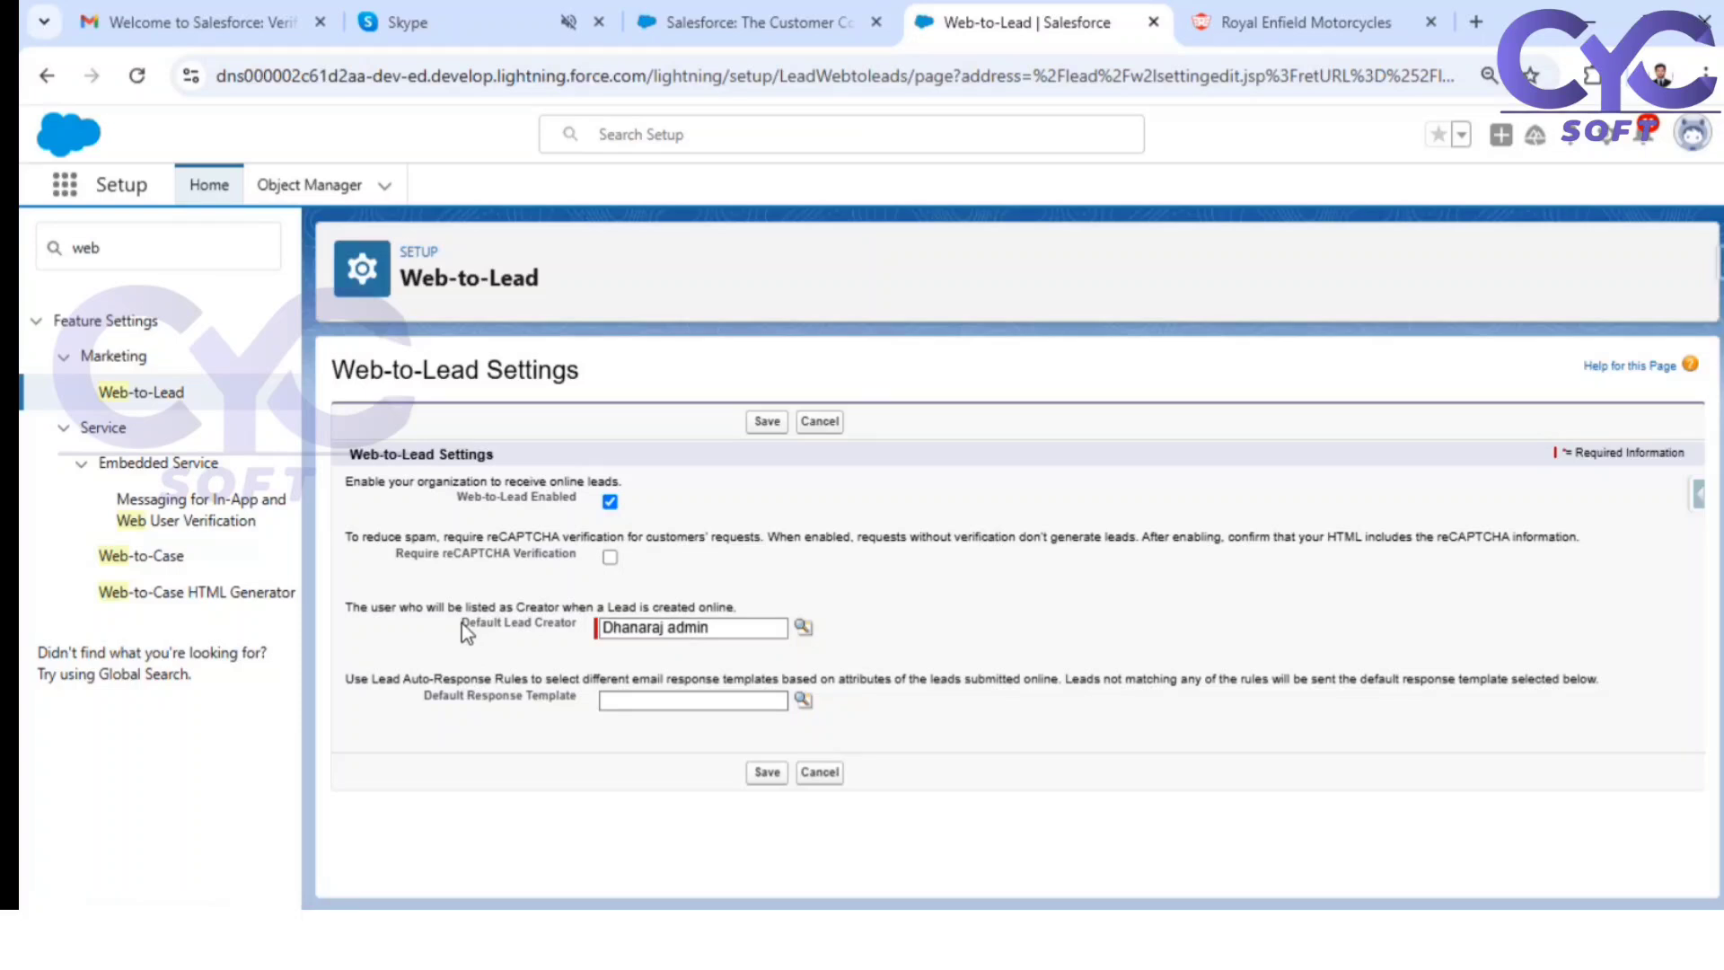
{"action": "left_click_drag", "start_coordinate": [462, 623], "coordinate": [569, 620]}
{"action": "left_click", "coordinate": [501, 627]}
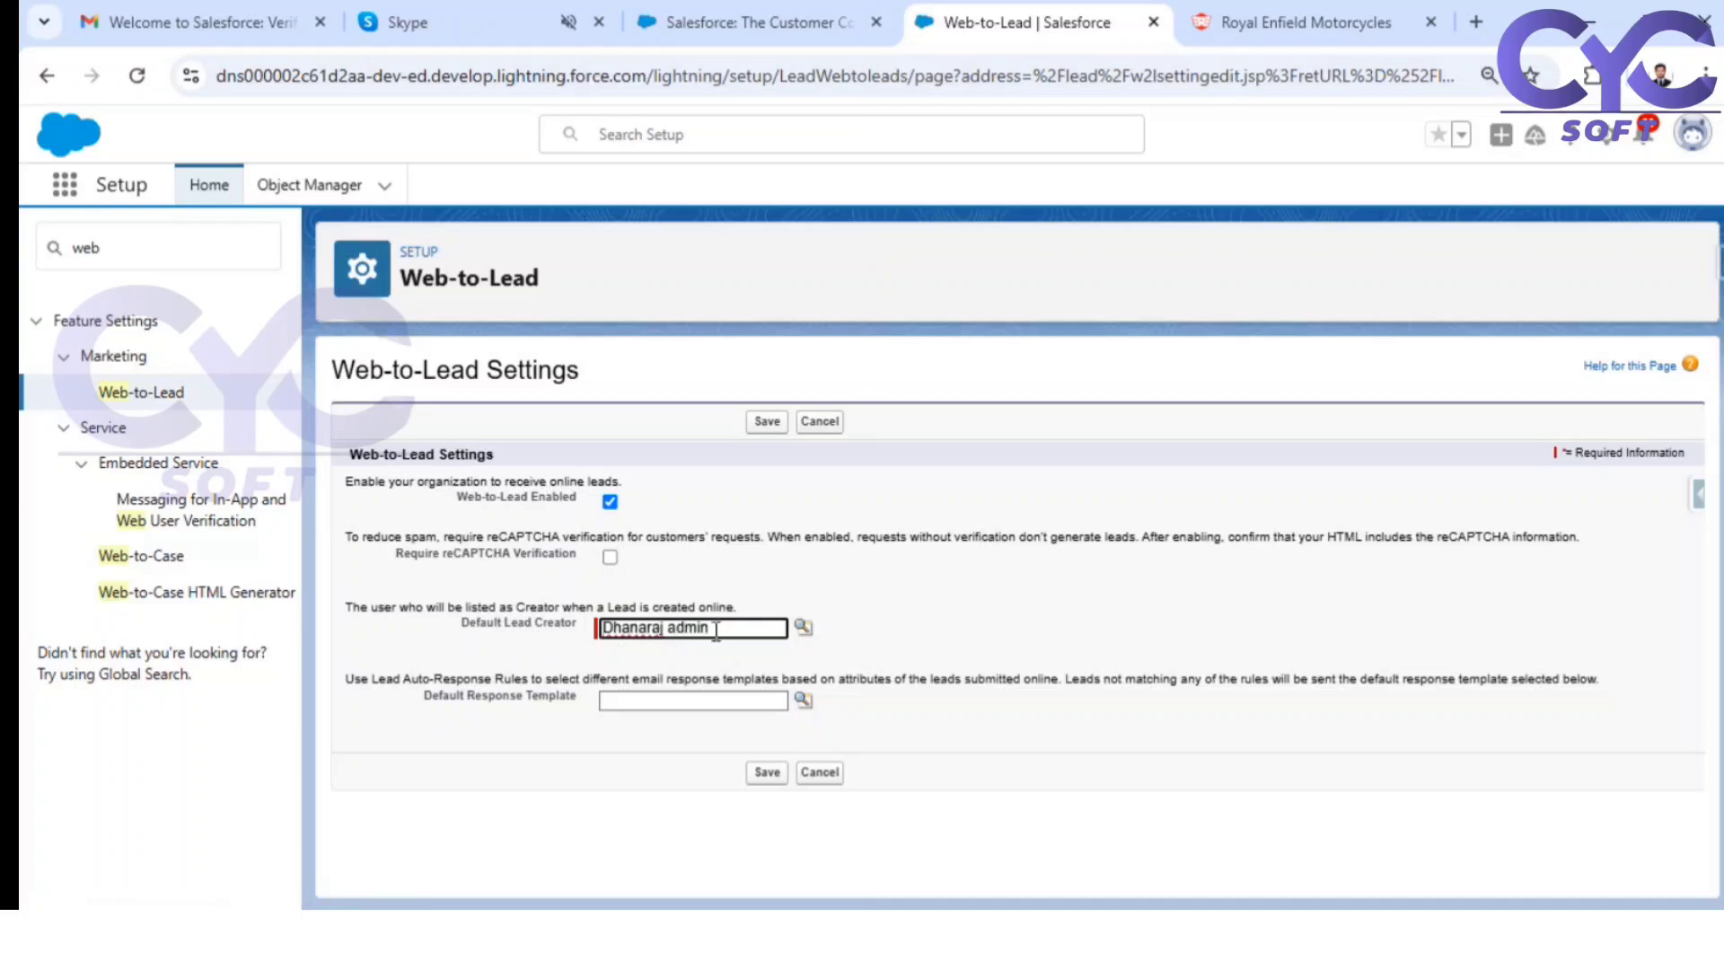
{"action": "left_click_drag", "start_coordinate": [709, 628], "coordinate": [594, 633]}
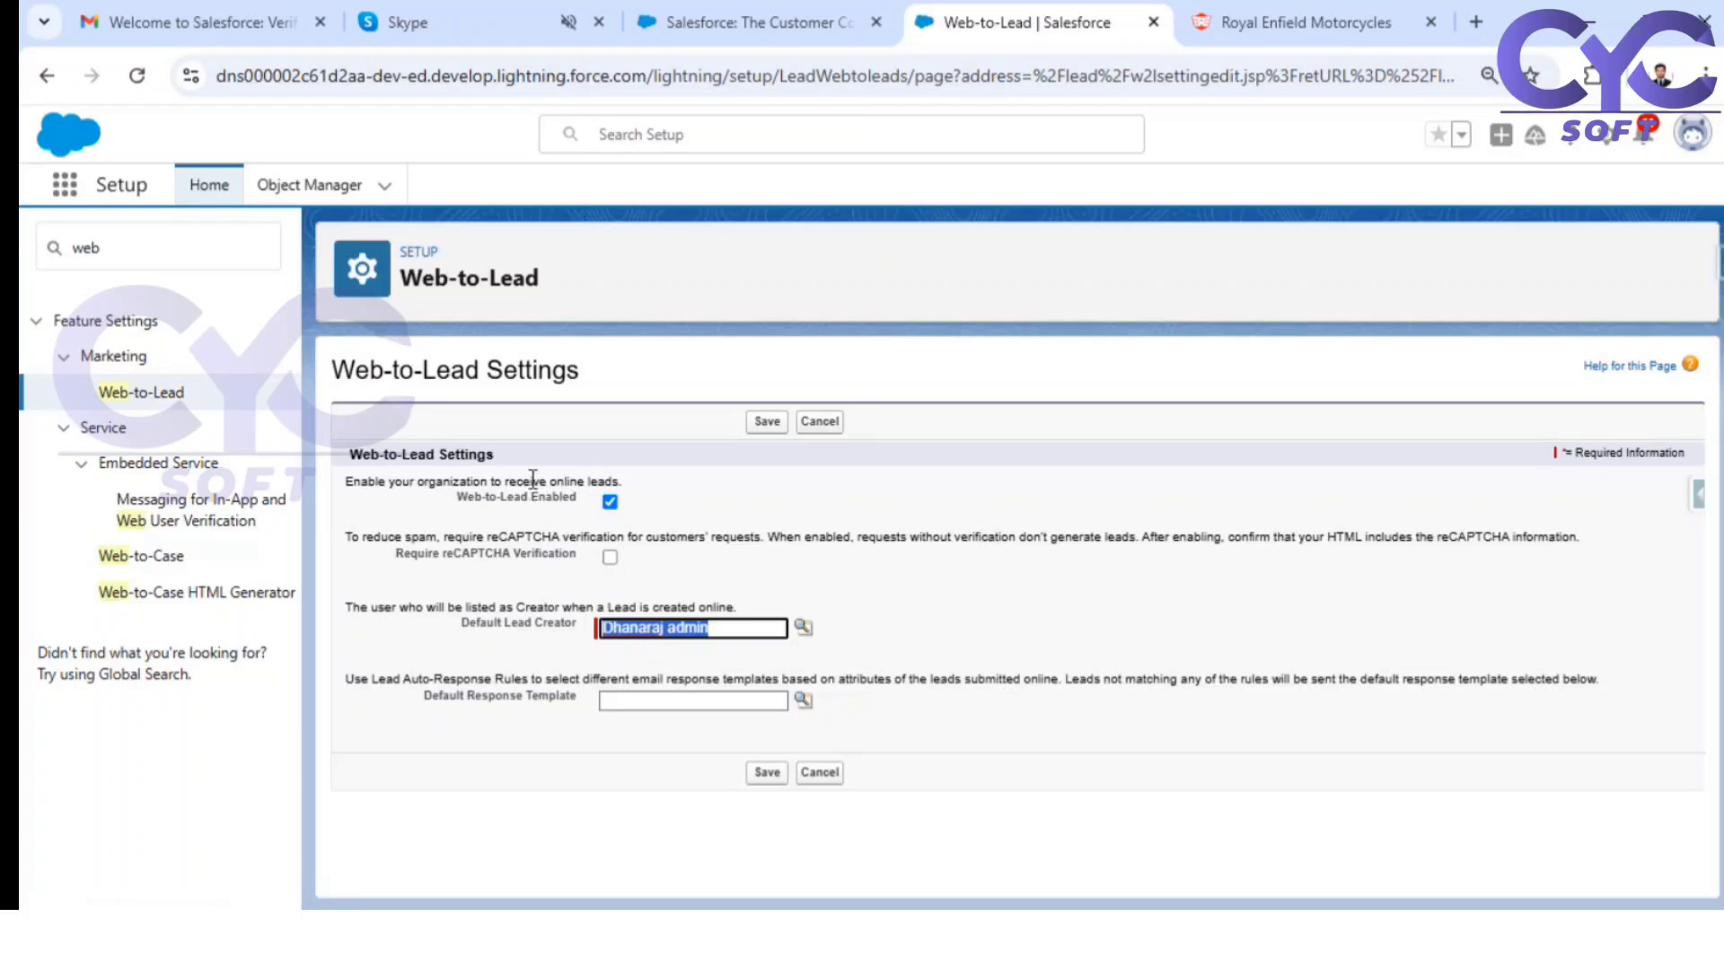
Step: Leave the Web-to-Lead settings without saving and examine the Require reCAPTCHA Verification setting on the setup page
{"action": "left_click", "coordinate": [818, 422]}
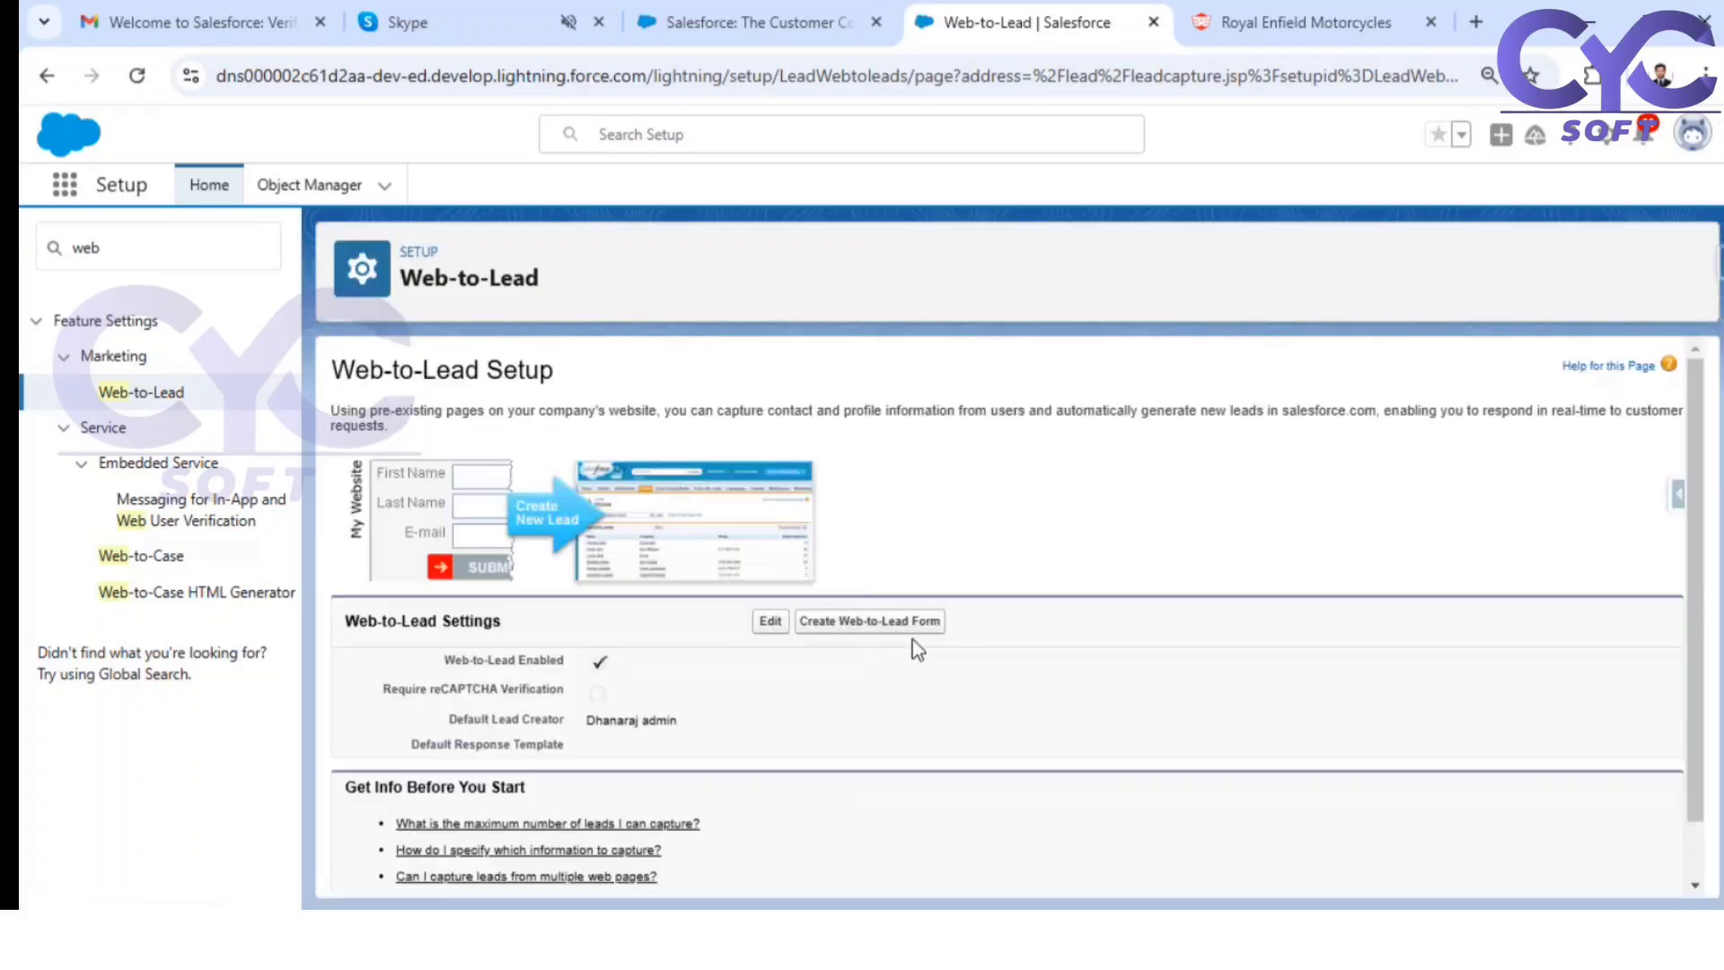
{"action": "scroll", "coordinate": [912, 640], "scroll_direction": "down", "scroll_amount": 1}
{"action": "left_click_drag", "start_coordinate": [402, 629], "coordinate": [609, 636]}
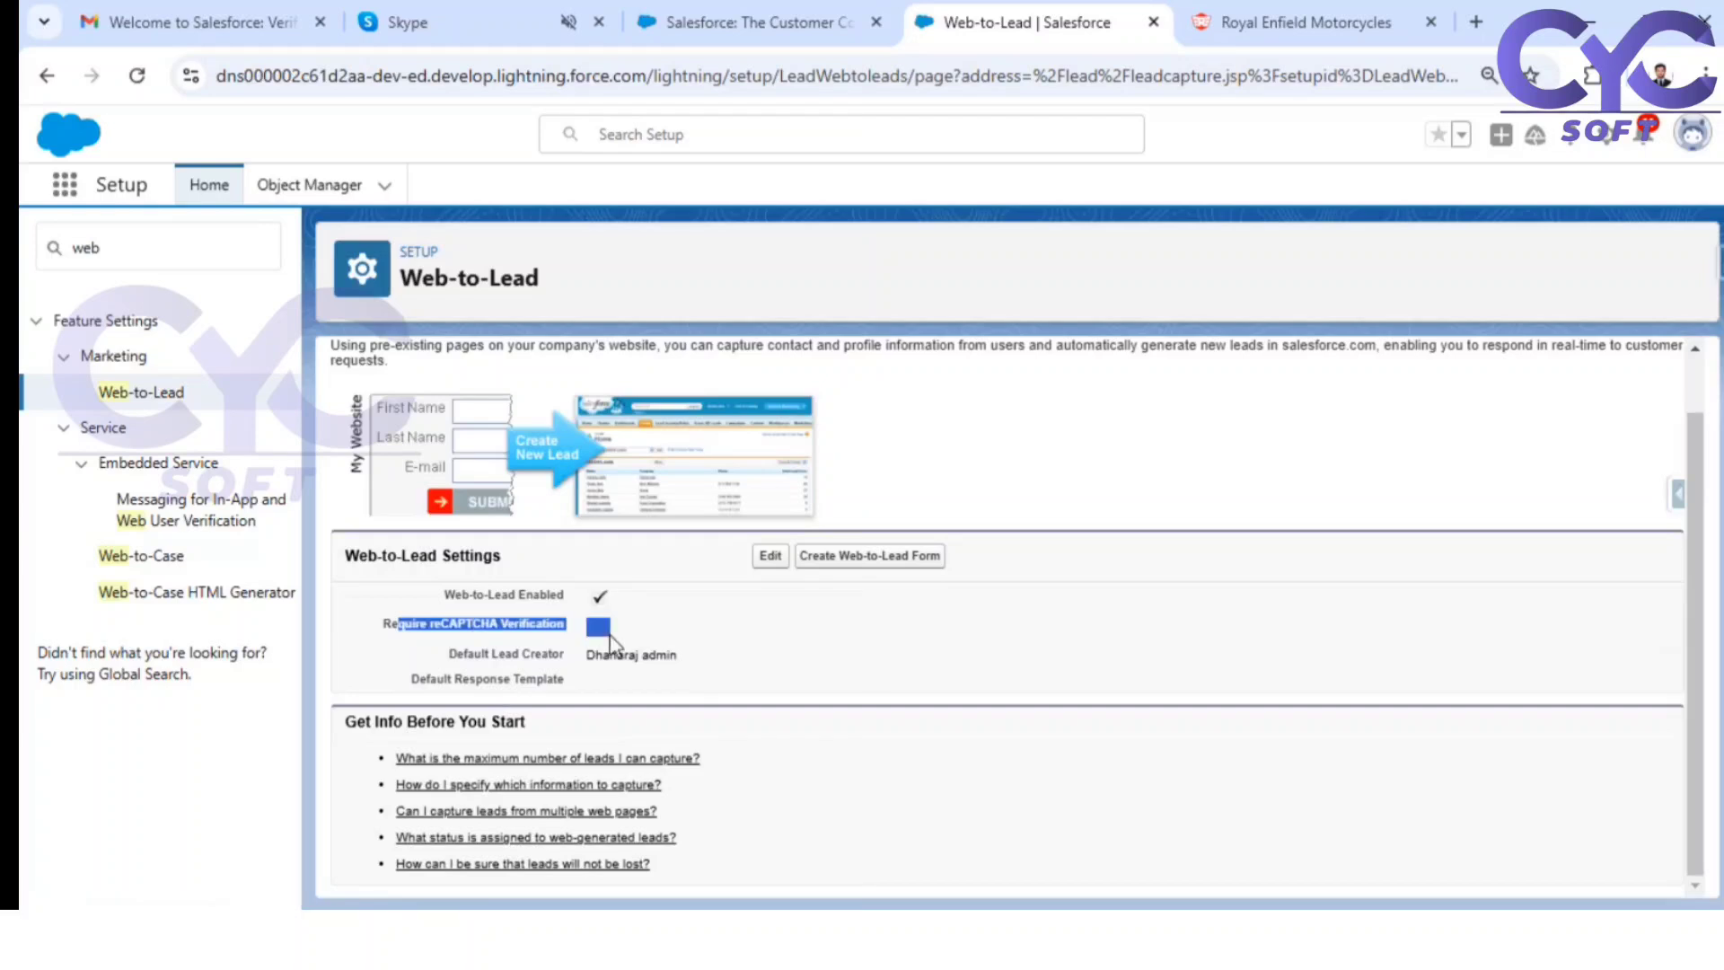
{"action": "left_click", "coordinate": [827, 636]}
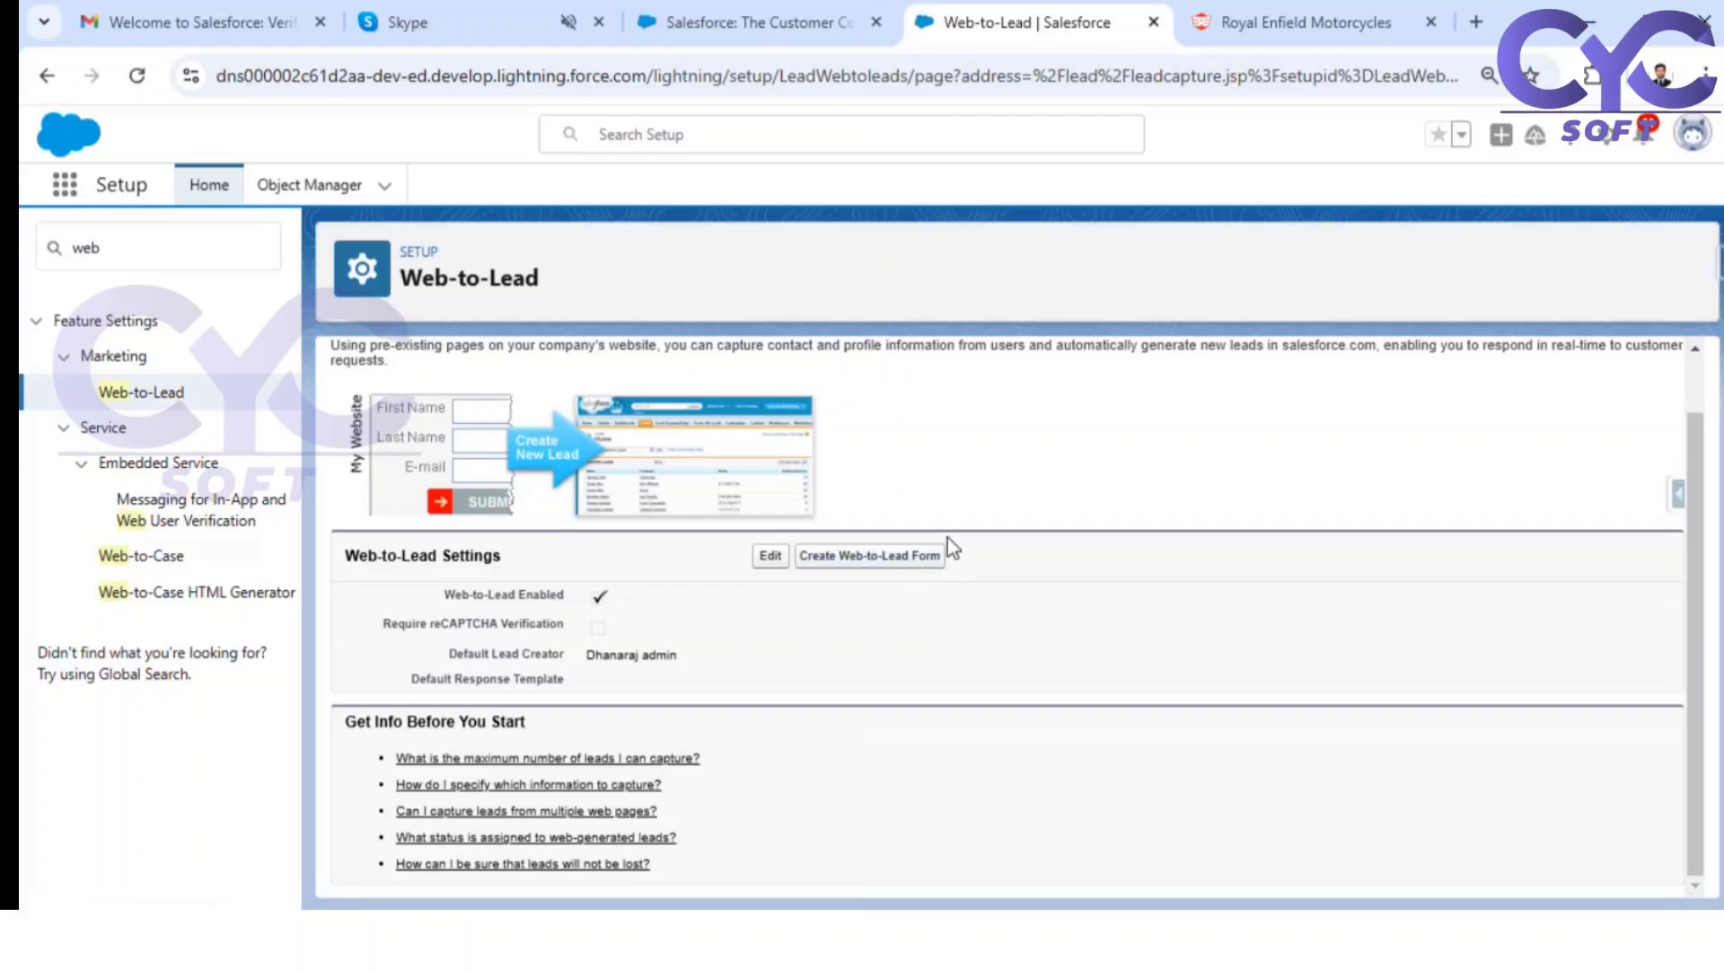
Step: Examine the "Book a Test Ride Today" form on the Royal Enfield page, from Full name to Pincode
{"action": "left_click", "coordinate": [1317, 4]}
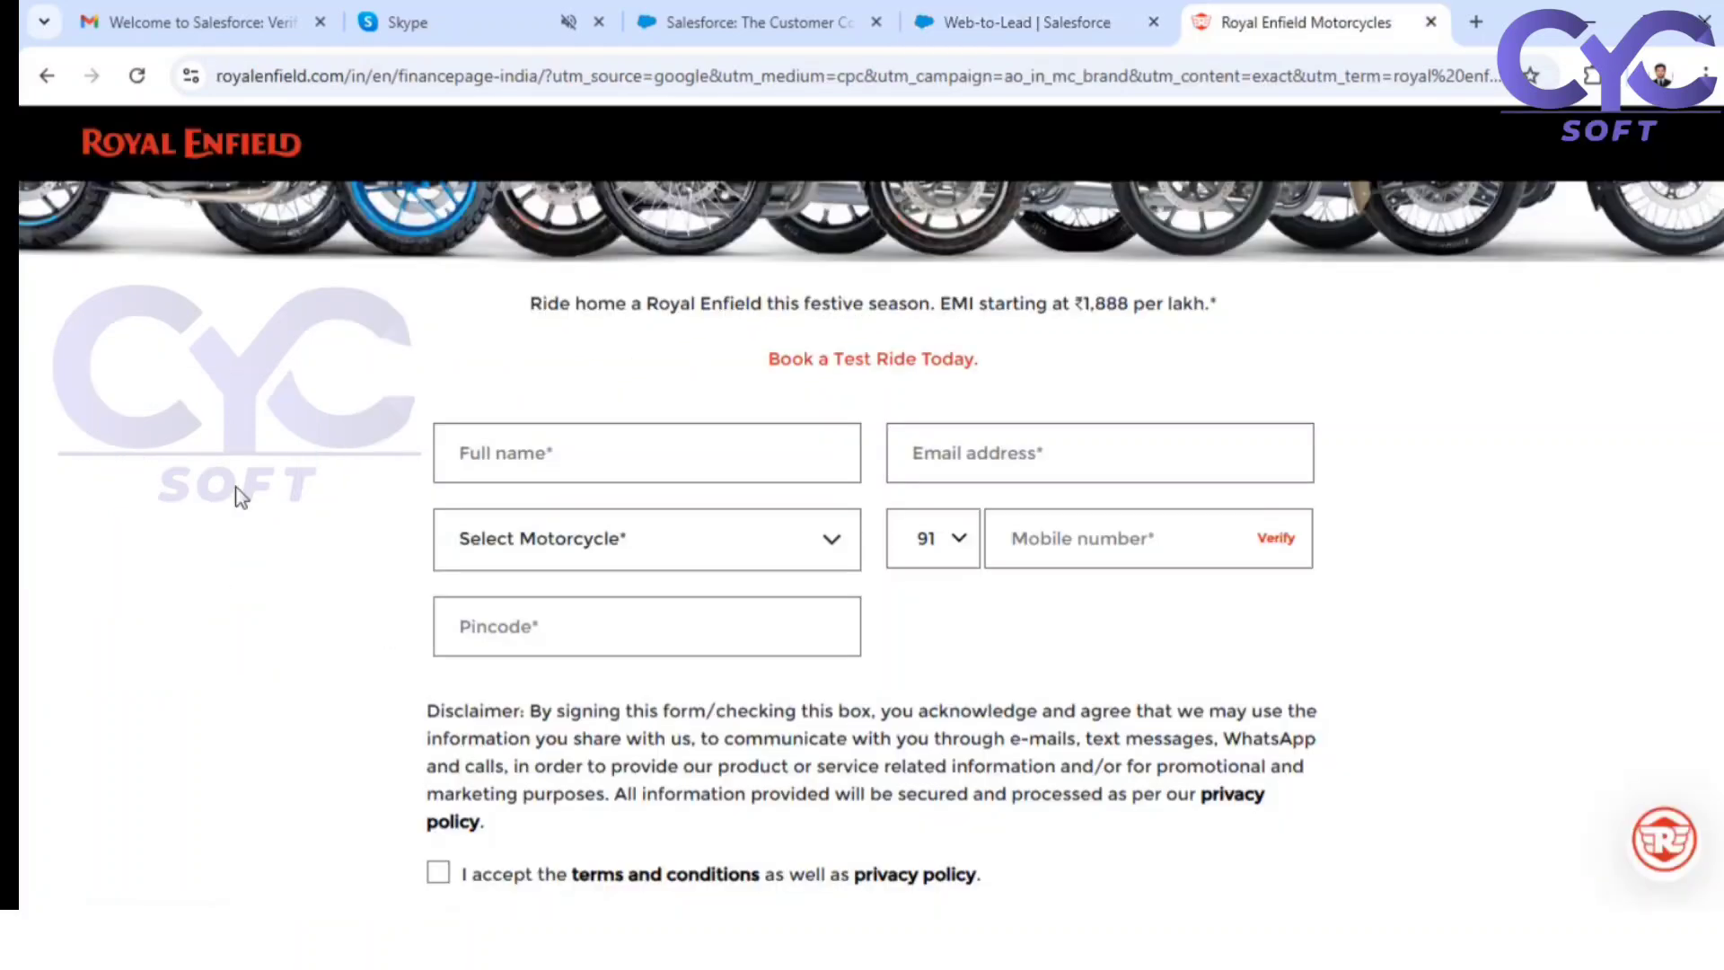
{"action": "left_click_drag", "start_coordinate": [823, 354], "coordinate": [942, 665]}
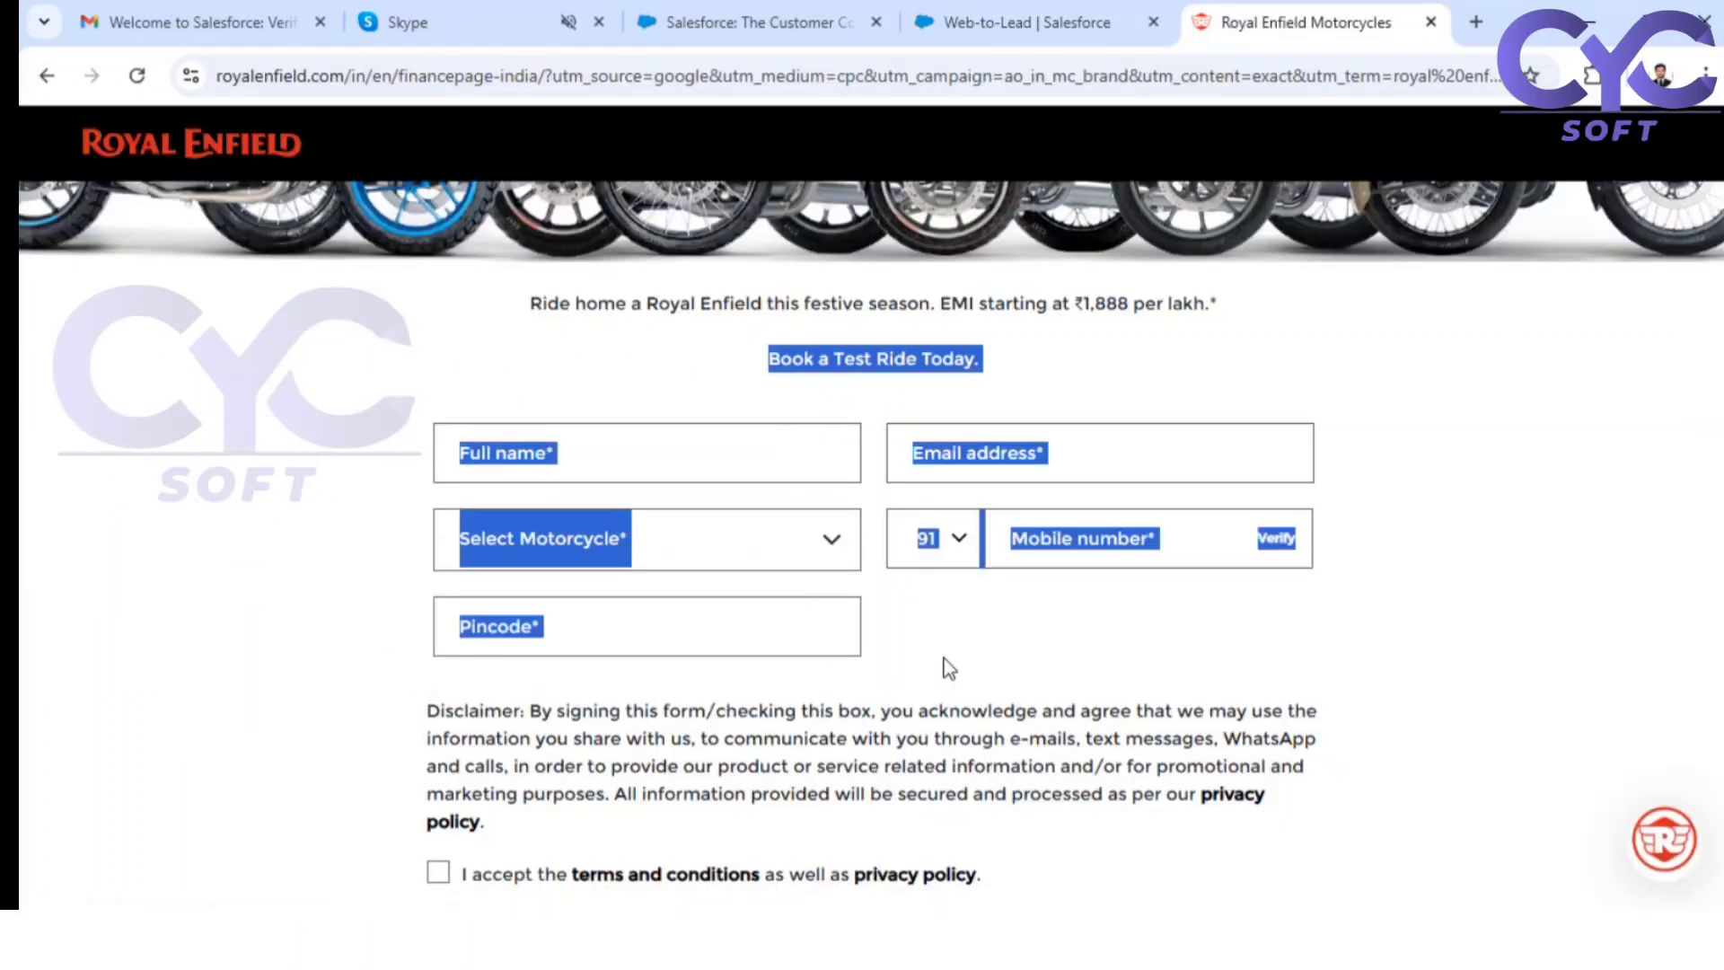
{"action": "left_click", "coordinate": [981, 658]}
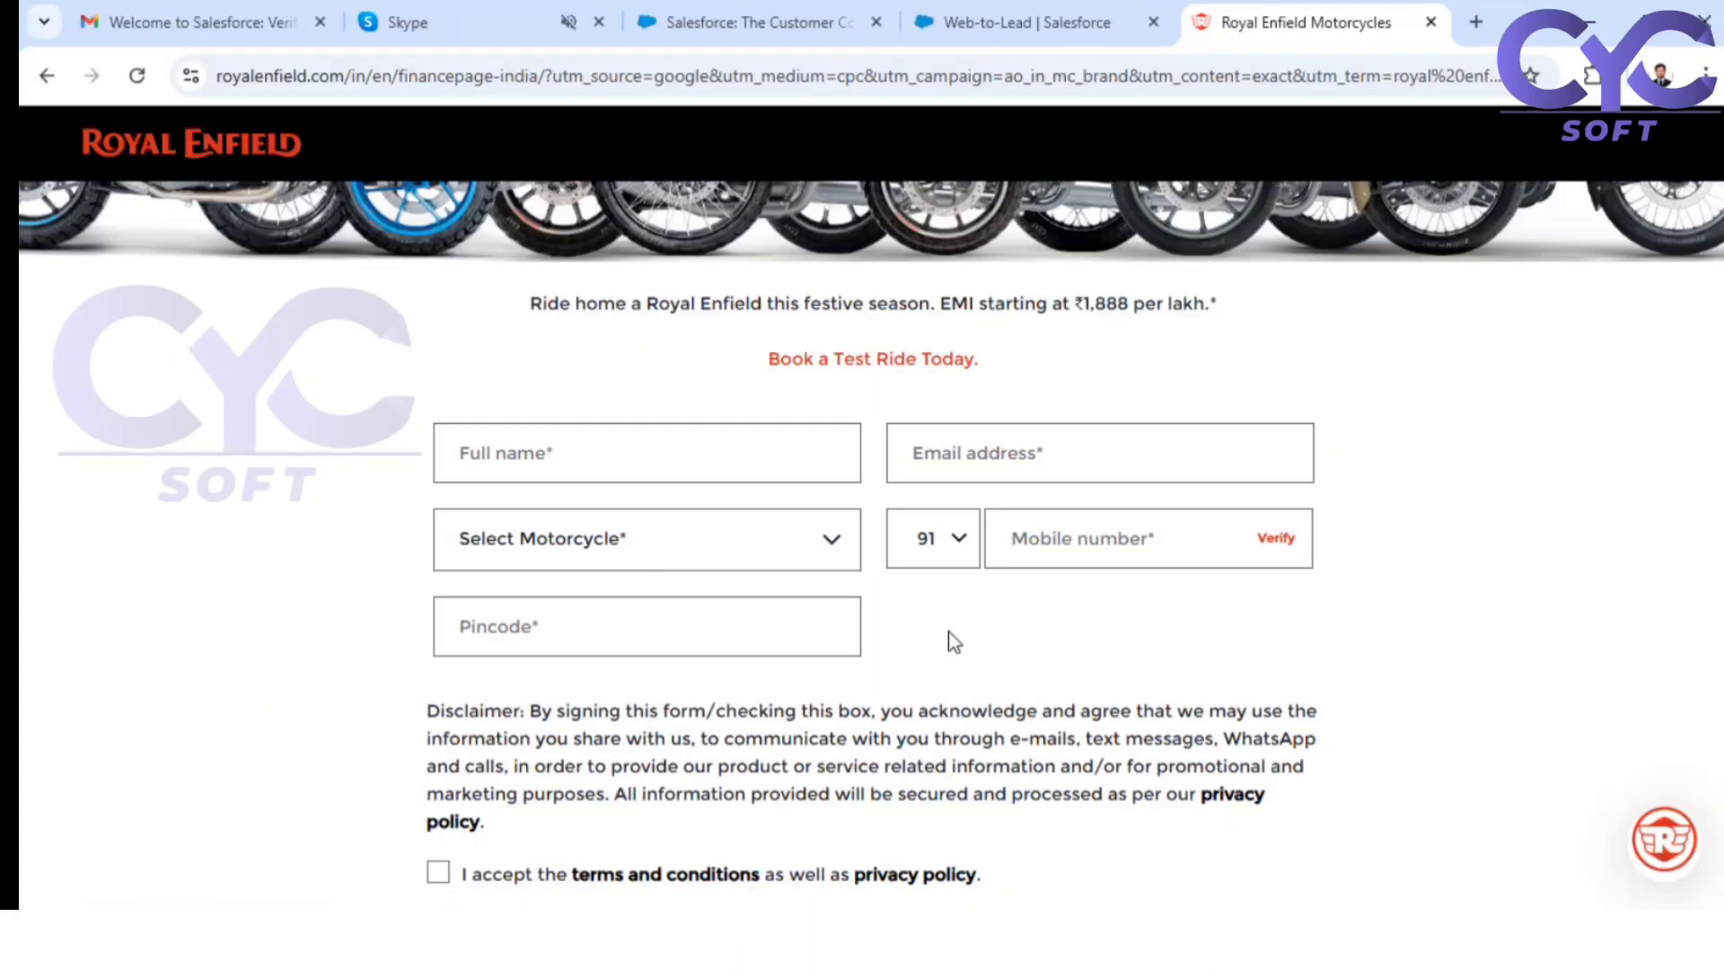
Step: Return to the Web-to-Lead page in Salesforce Setup and start creating a Web-to-Lead form
{"action": "left_click", "coordinate": [1026, 38]}
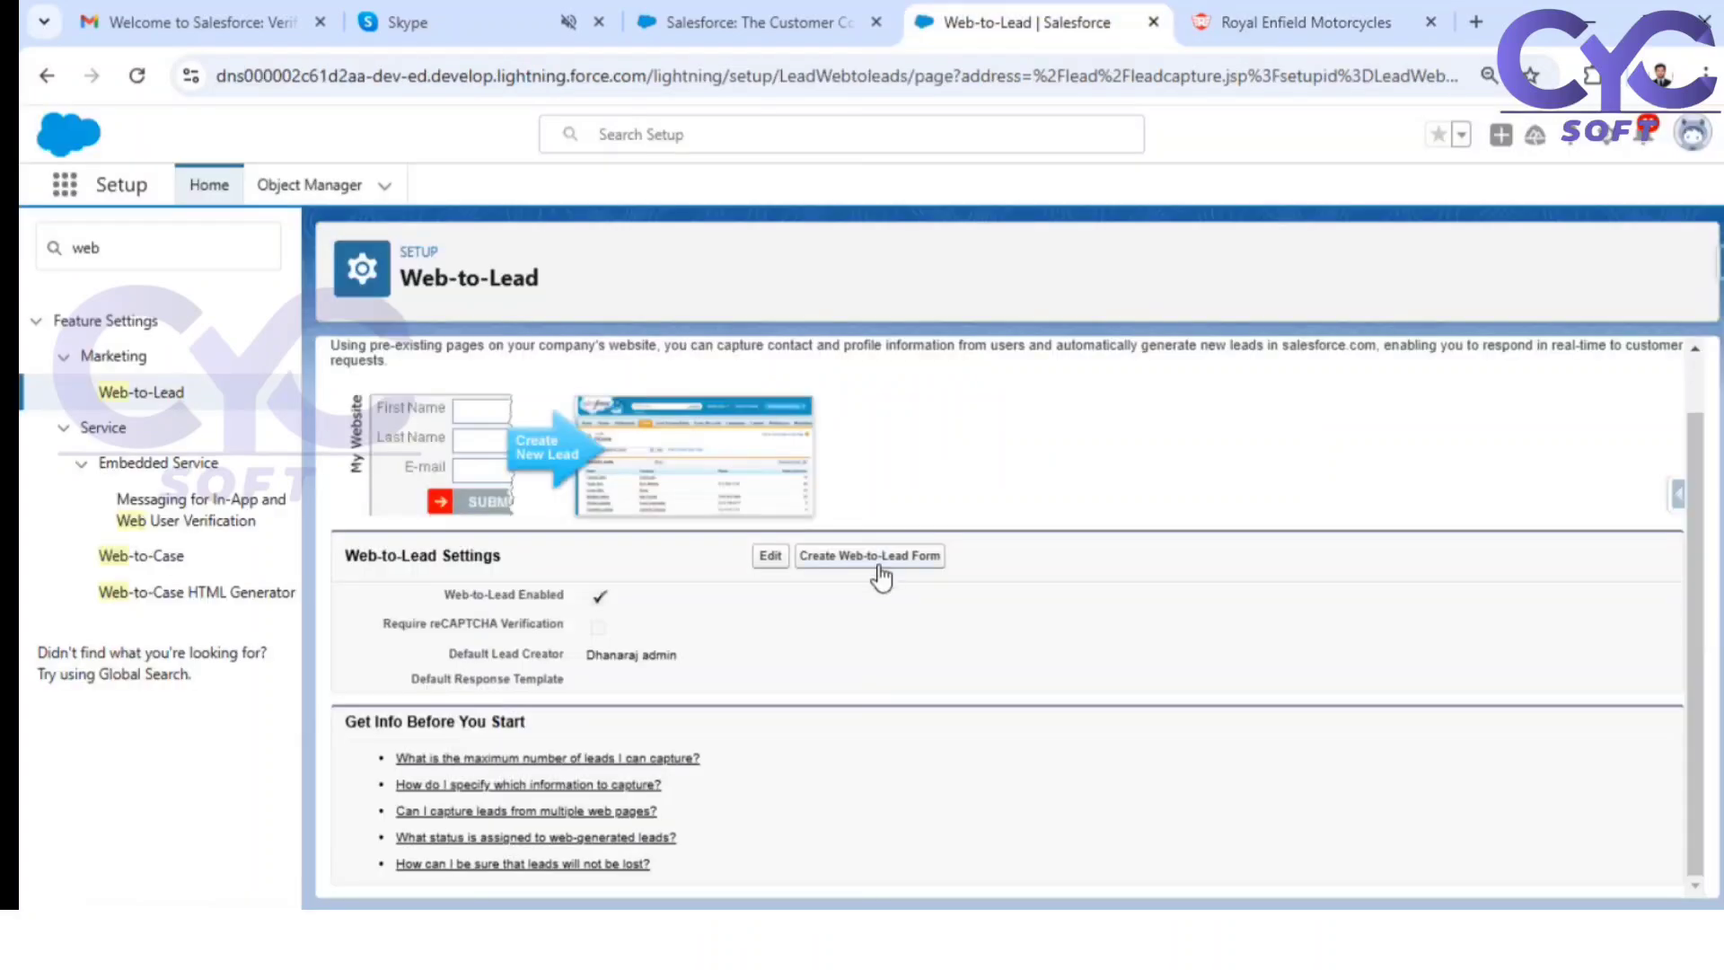
{"action": "left_click", "coordinate": [886, 567]}
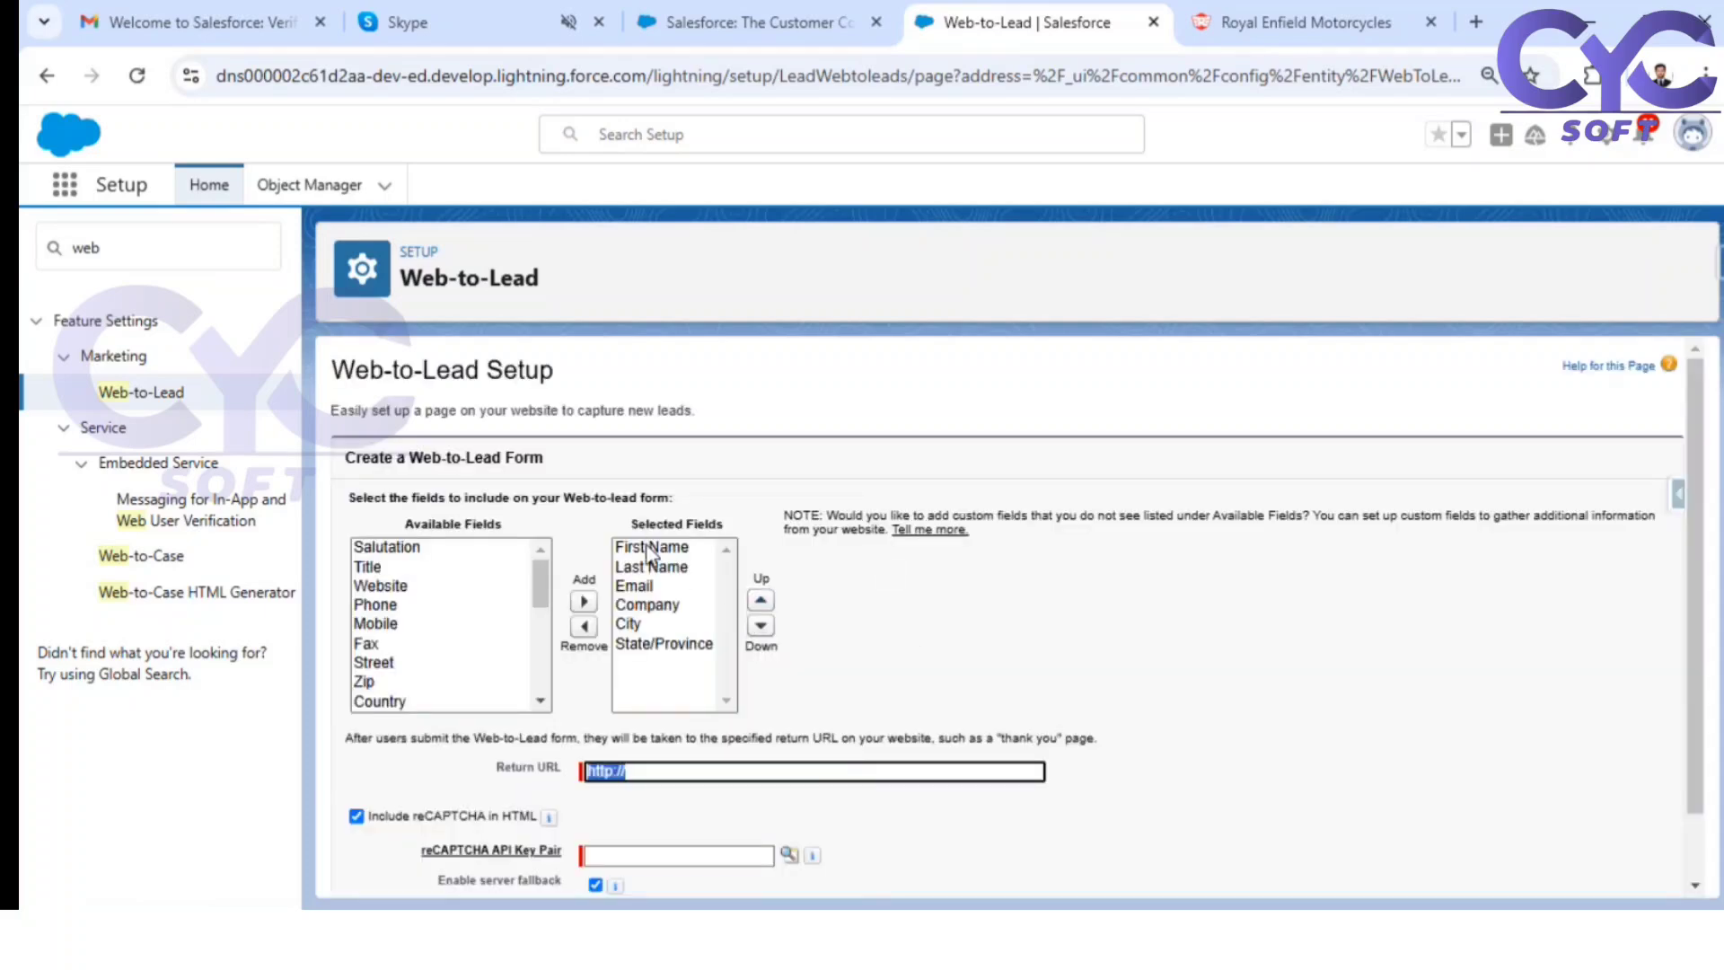
Step: Compare the Royal Enfield enquiry form with the Web-to-Lead form's Selected Fields, going from State/Province up to First Name
{"action": "left_click", "coordinate": [1247, 38]}
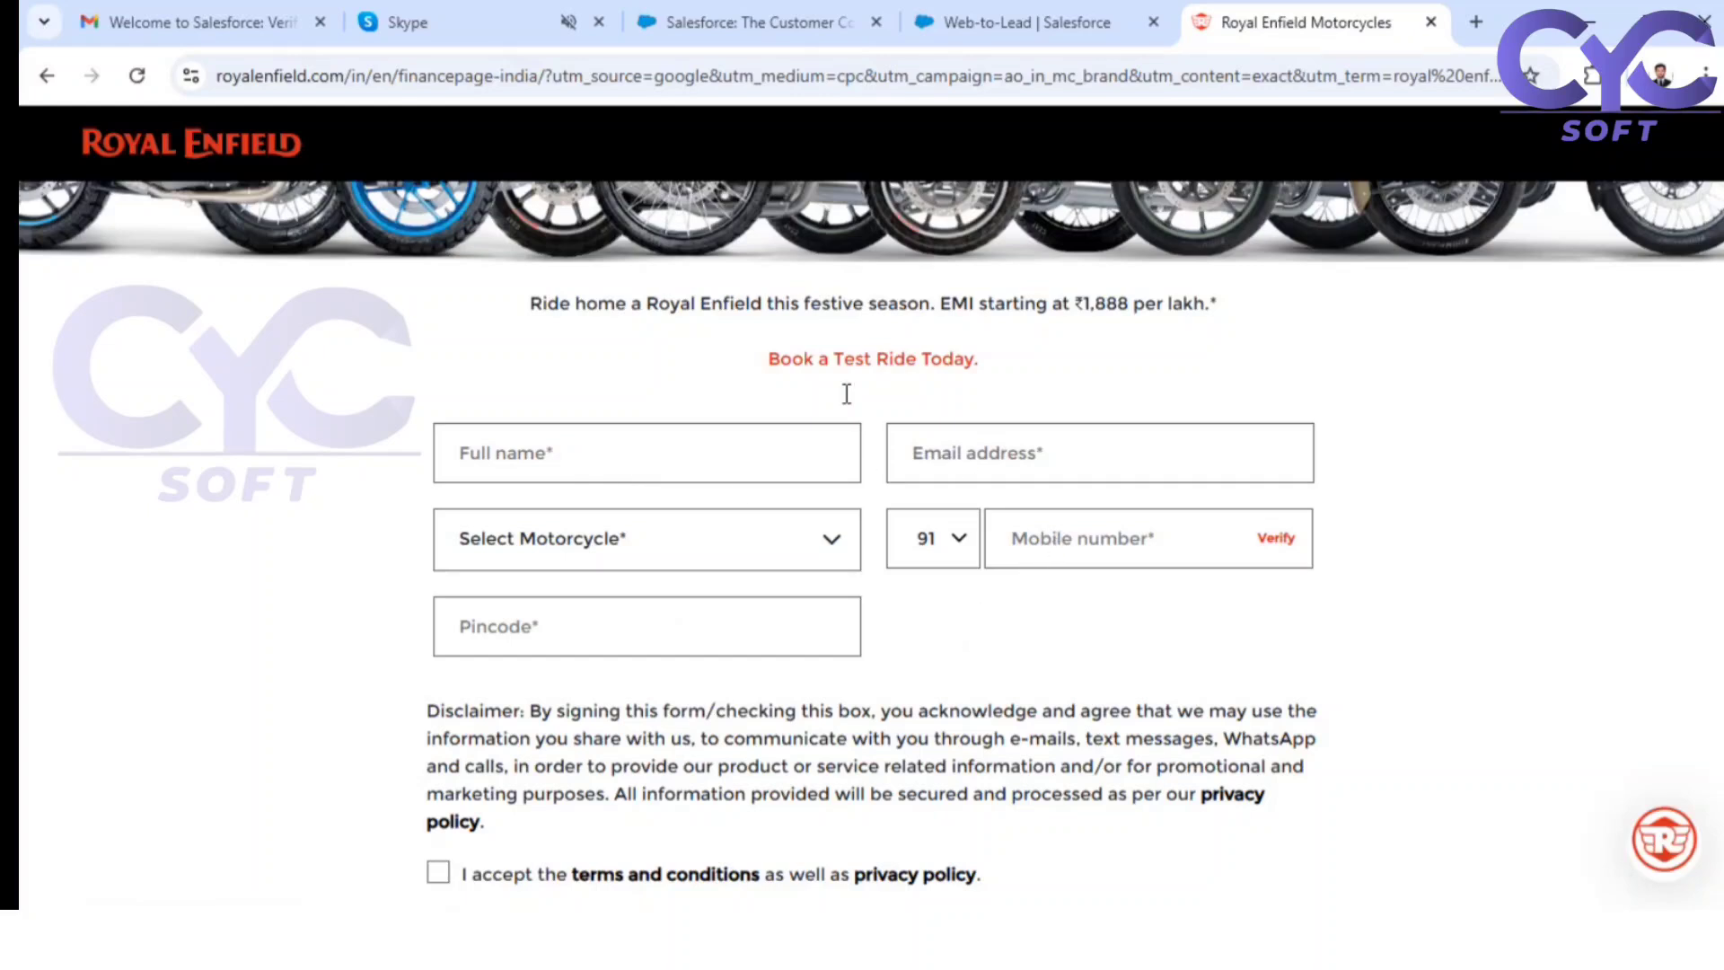
{"action": "left_click", "coordinate": [978, 9]}
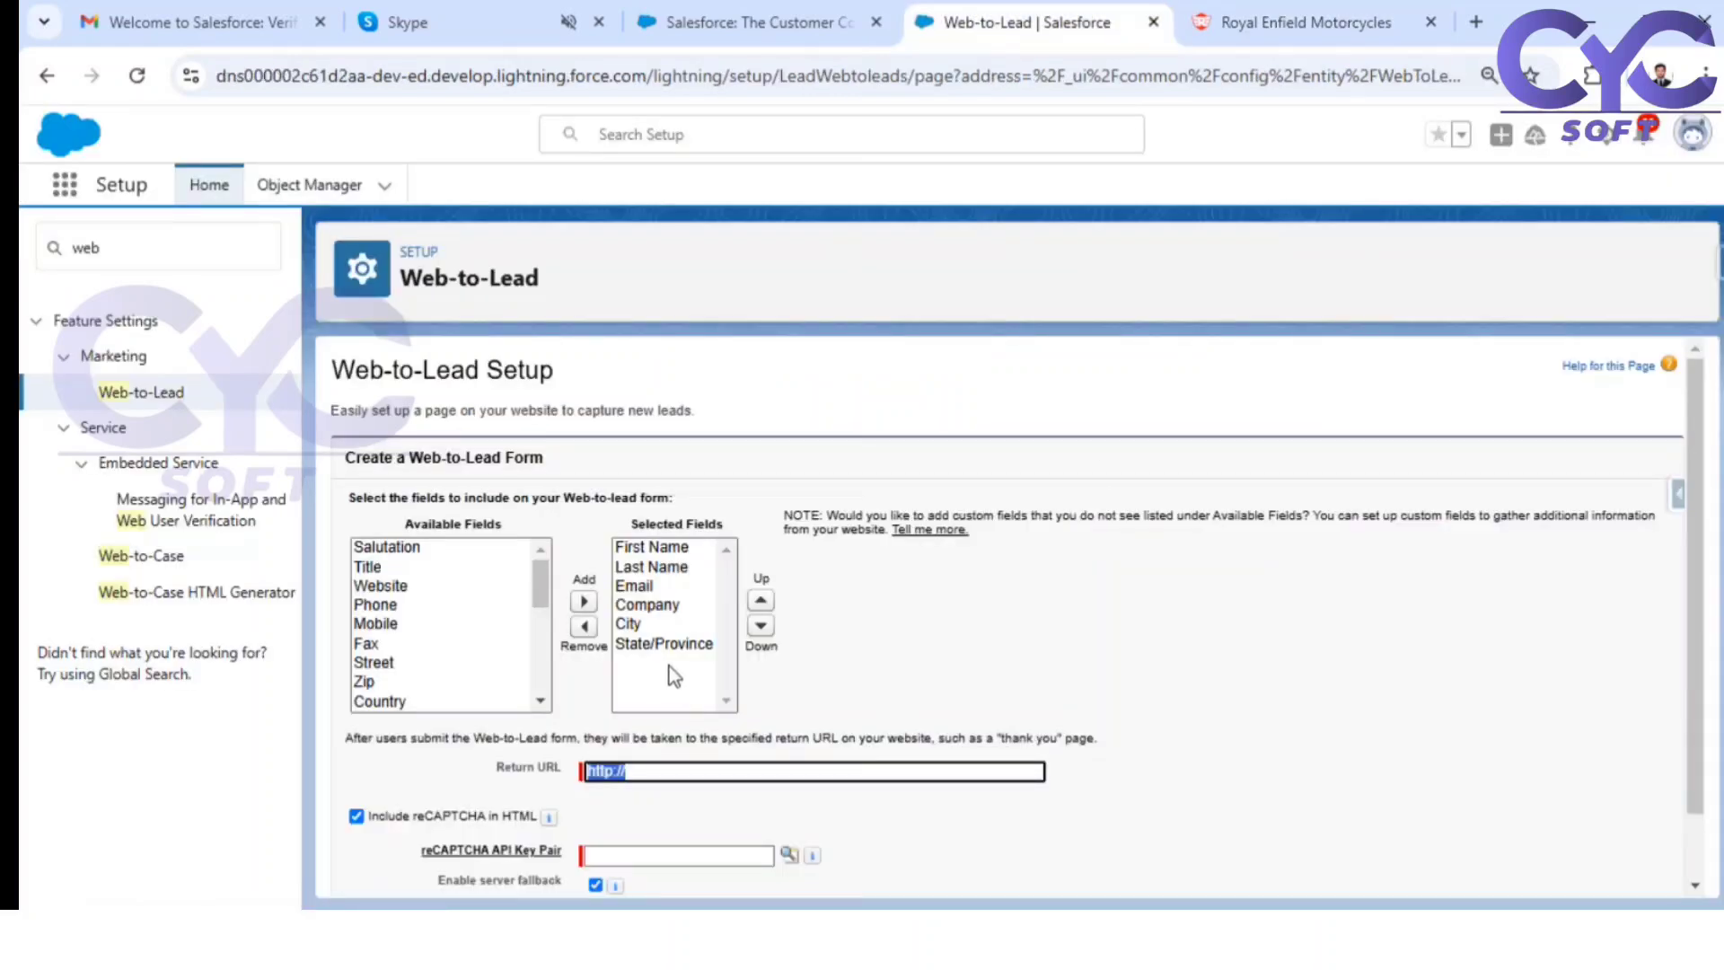
{"action": "left_click", "coordinate": [686, 644]}
{"action": "left_click", "coordinate": [623, 622]}
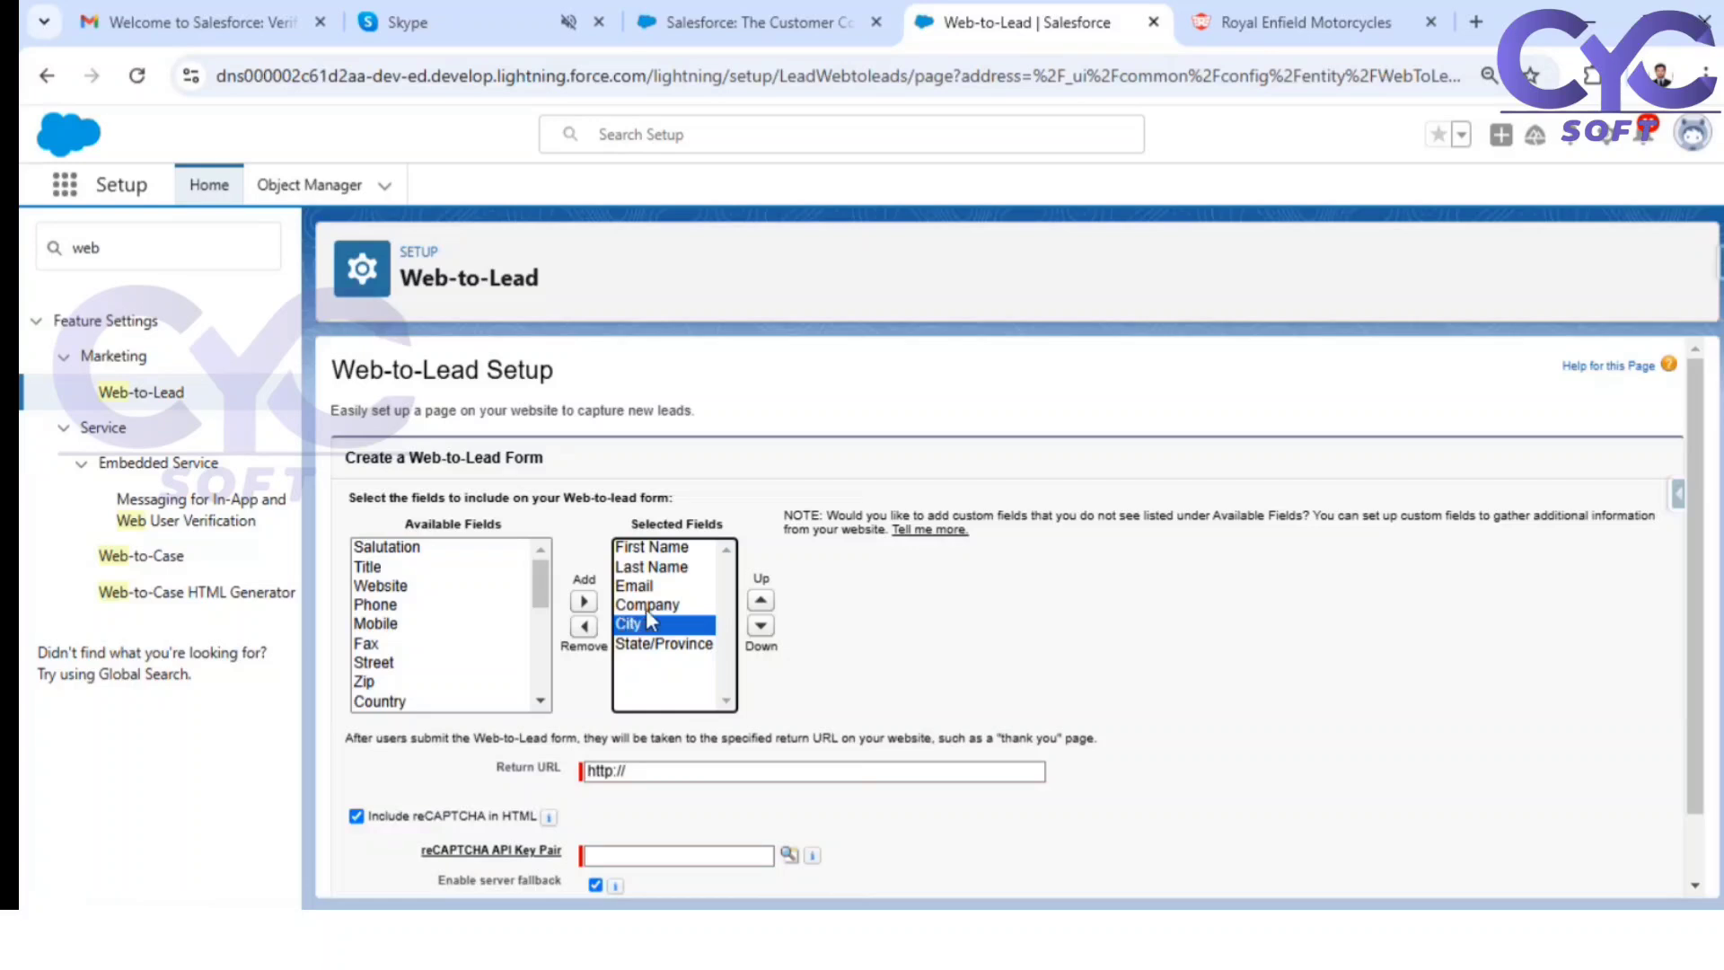
{"action": "left_click", "coordinate": [649, 609]}
{"action": "left_click", "coordinate": [649, 589]}
{"action": "left_click", "coordinate": [654, 569]}
{"action": "left_click", "coordinate": [659, 535]}
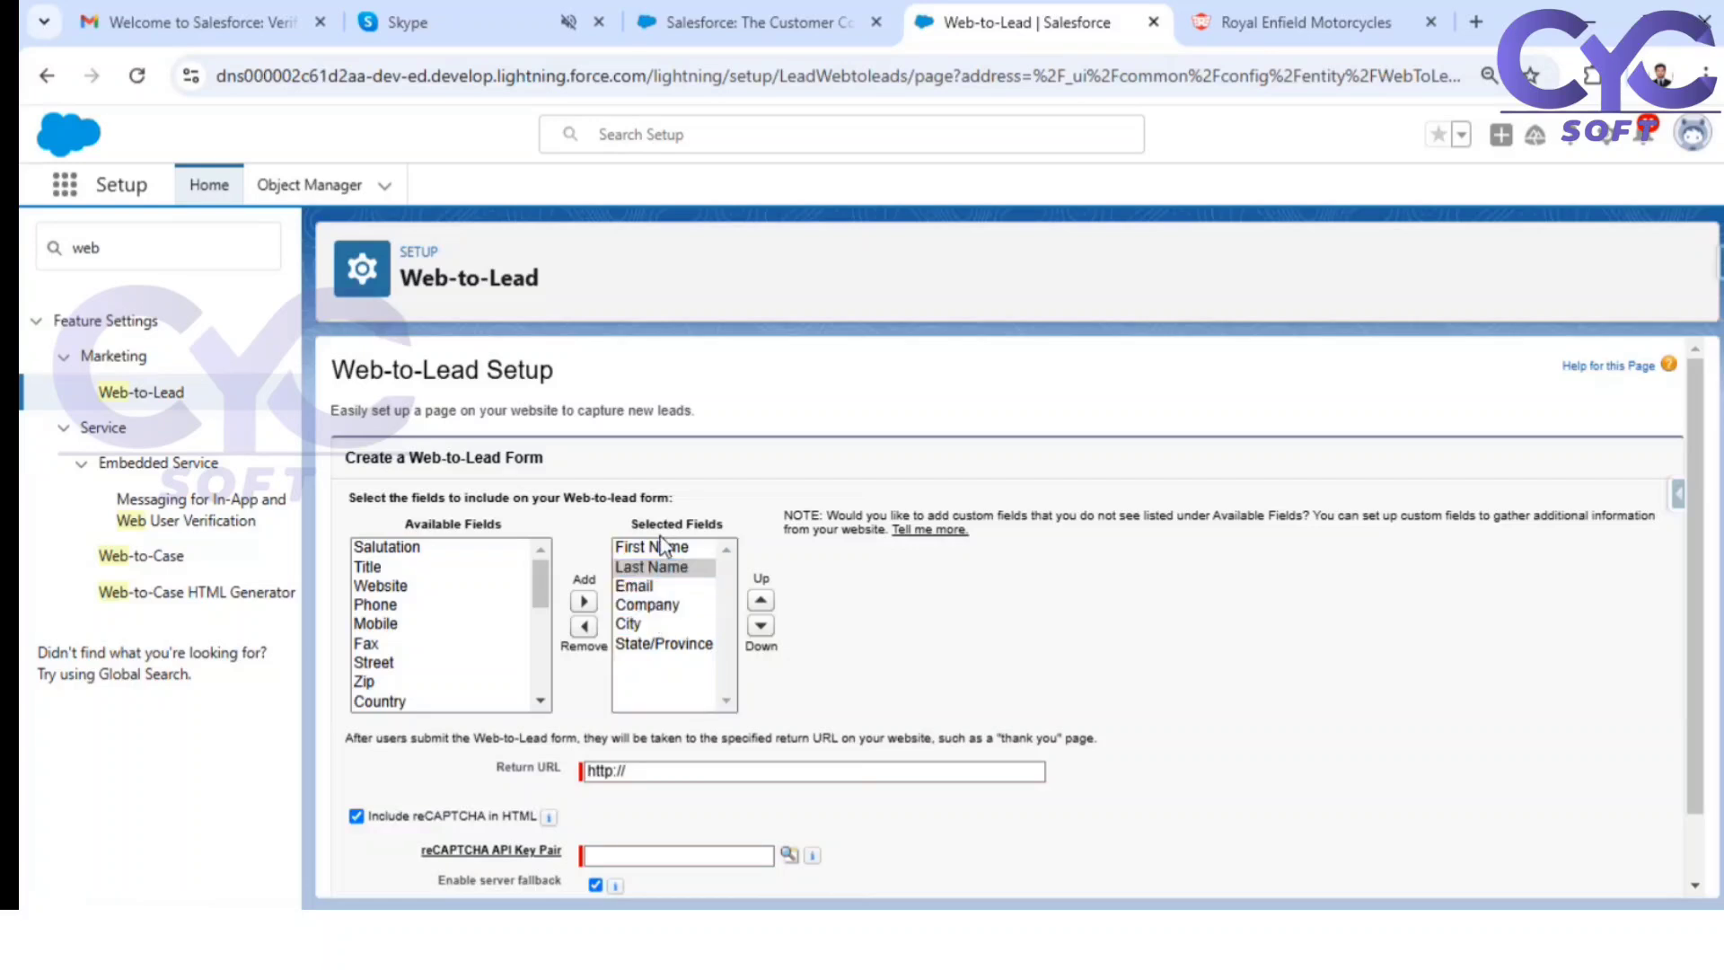
{"action": "left_click", "coordinate": [663, 547]}
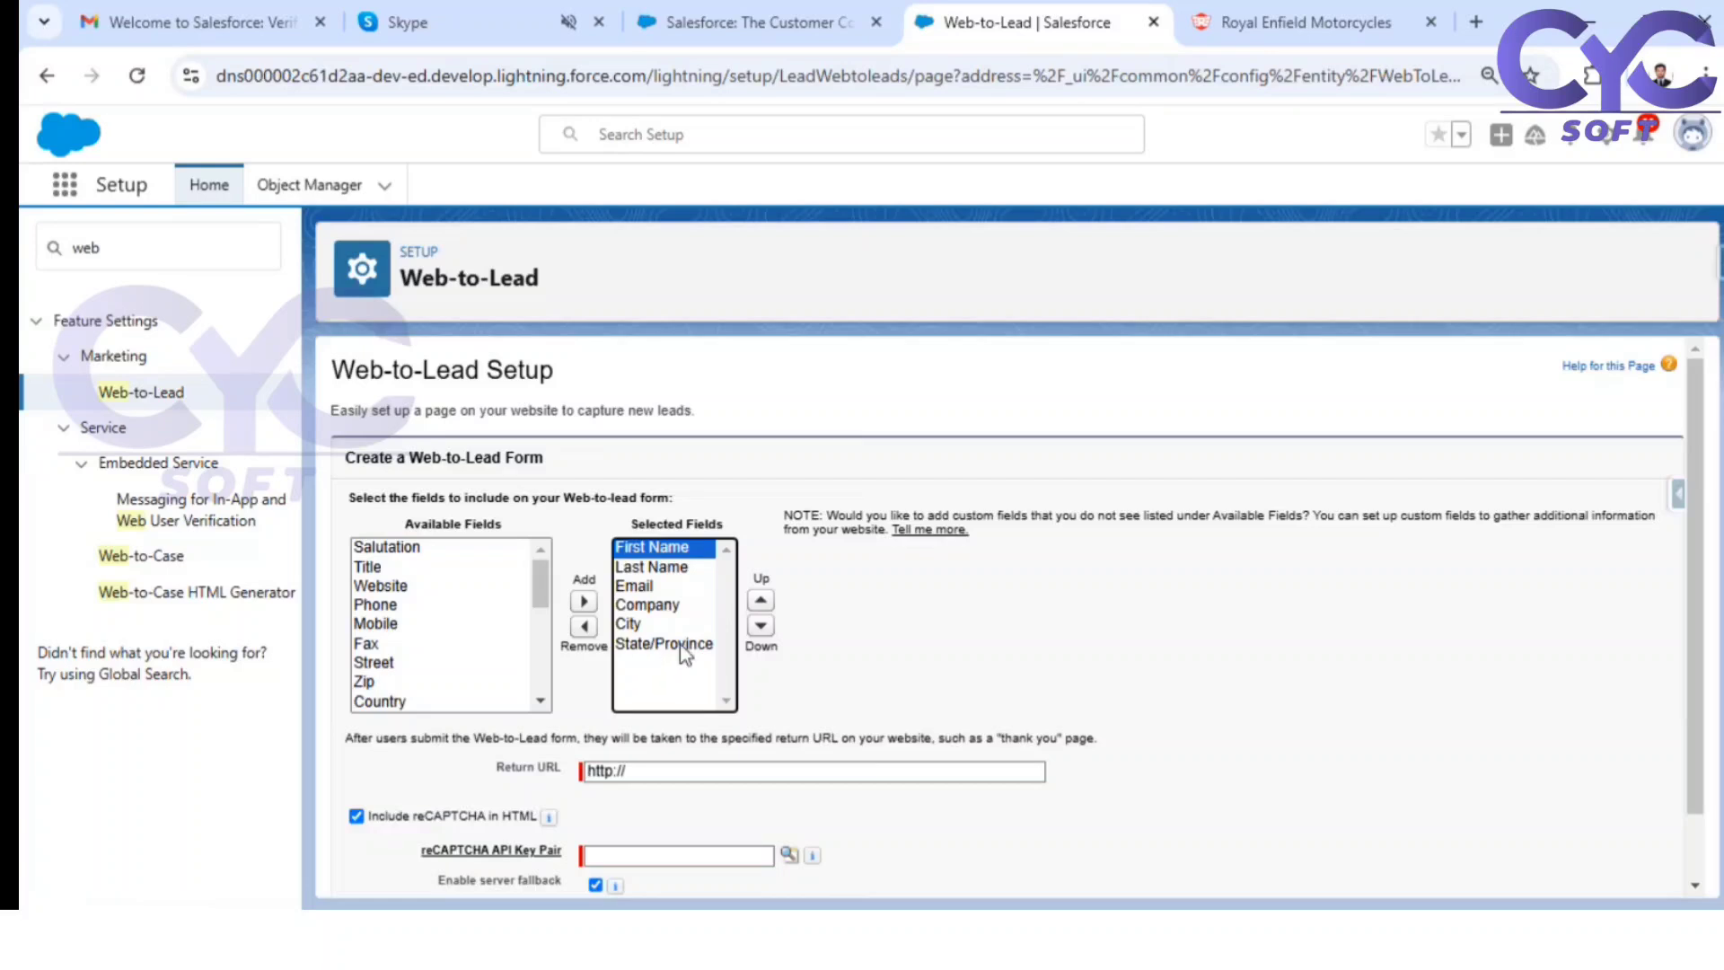
Step: Examine the Return URL setting, and review the Royal Enfield form's input fields, motorcycle choices and submission area
{"action": "scroll", "coordinate": [973, 622], "scroll_direction": "down", "scroll_amount": 2}
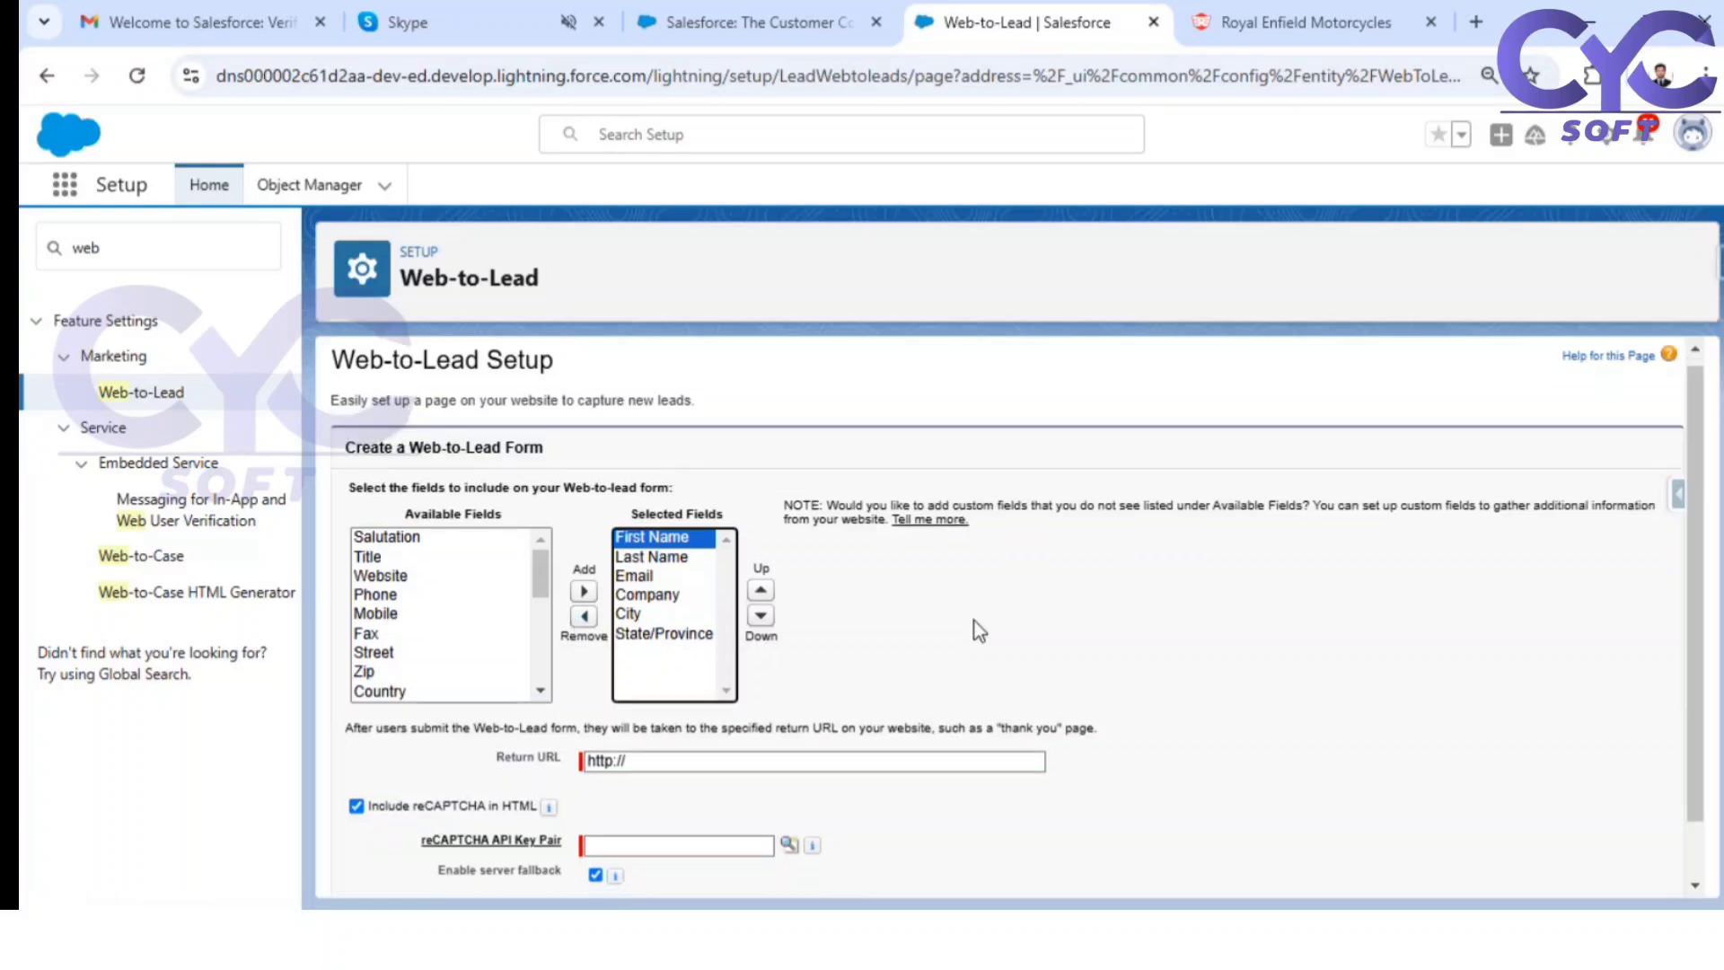
{"action": "left_click_drag", "start_coordinate": [488, 695], "coordinate": [568, 702]}
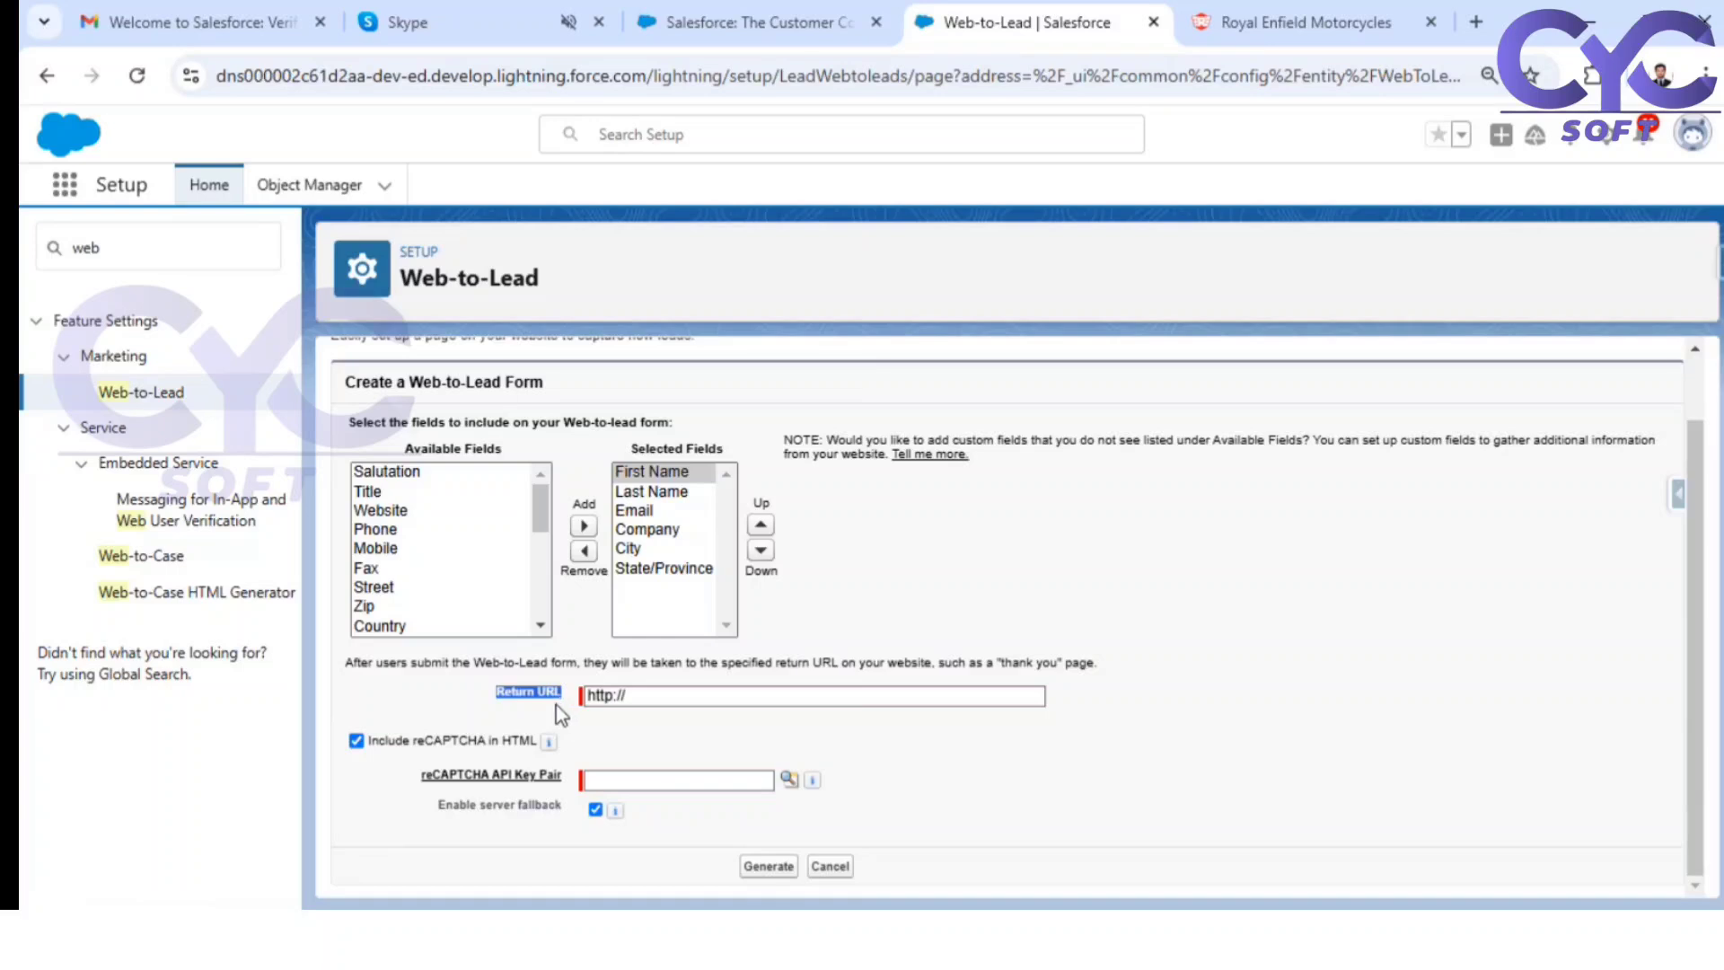
{"action": "left_click", "coordinate": [1297, 23]}
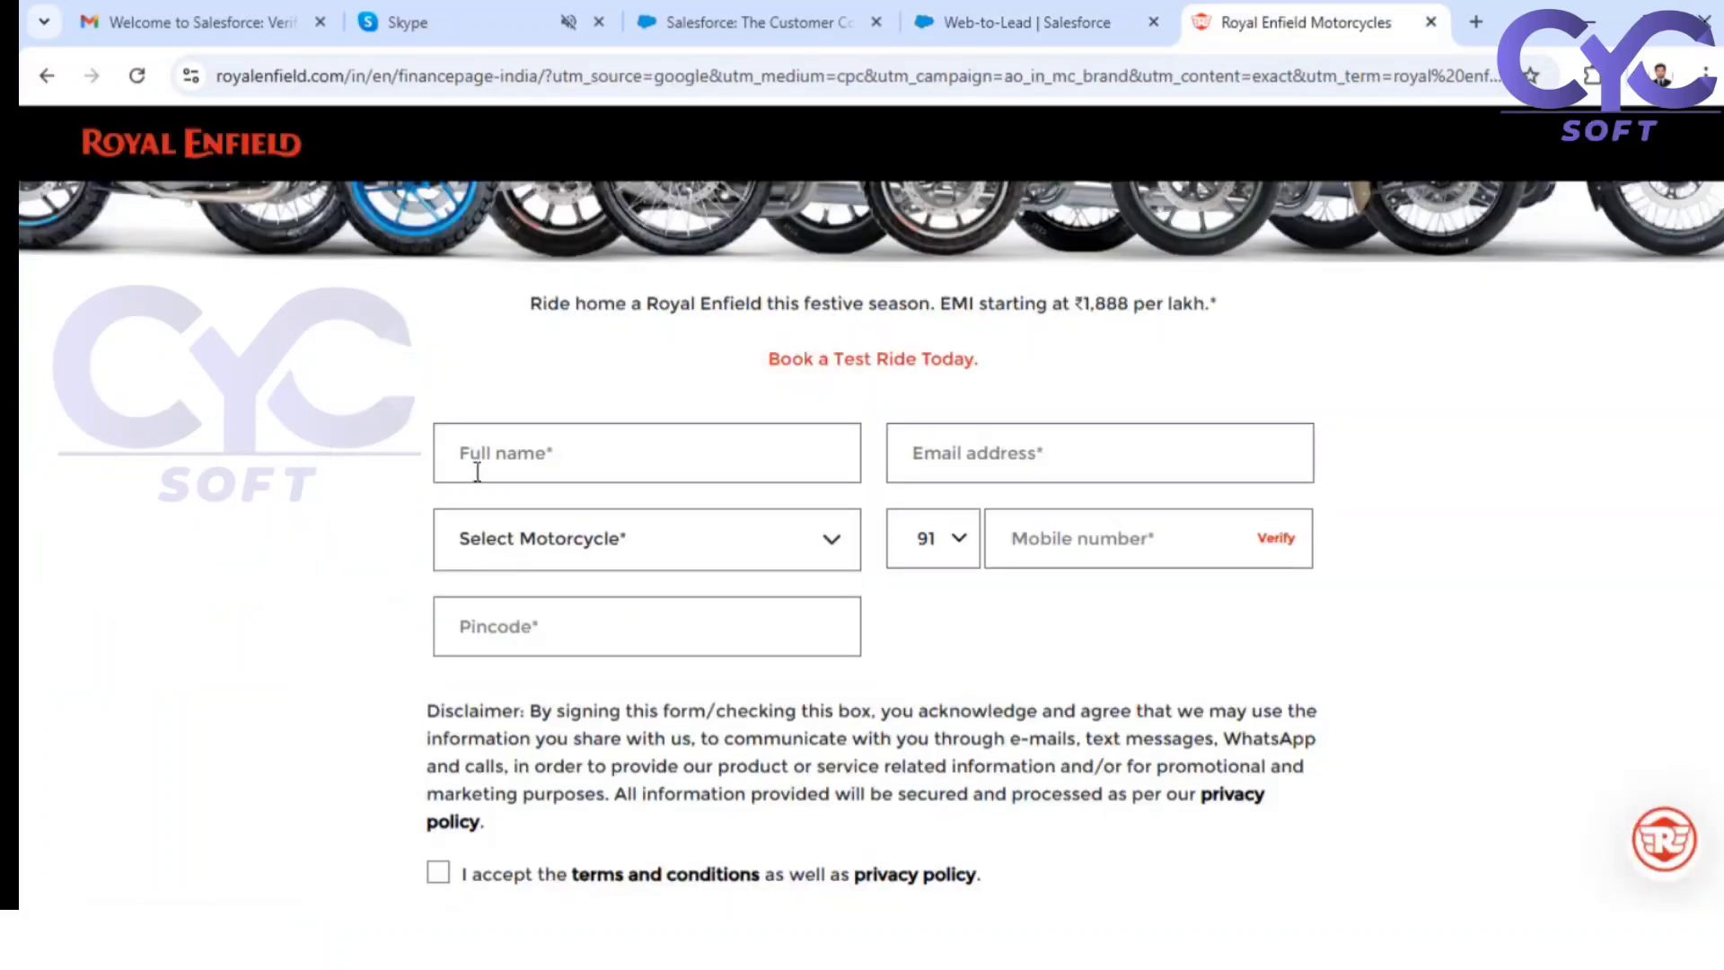
{"action": "left_click", "coordinate": [549, 476]}
{"action": "left_click", "coordinate": [1097, 461]}
{"action": "left_click", "coordinate": [698, 538]}
{"action": "left_click", "coordinate": [1022, 555]}
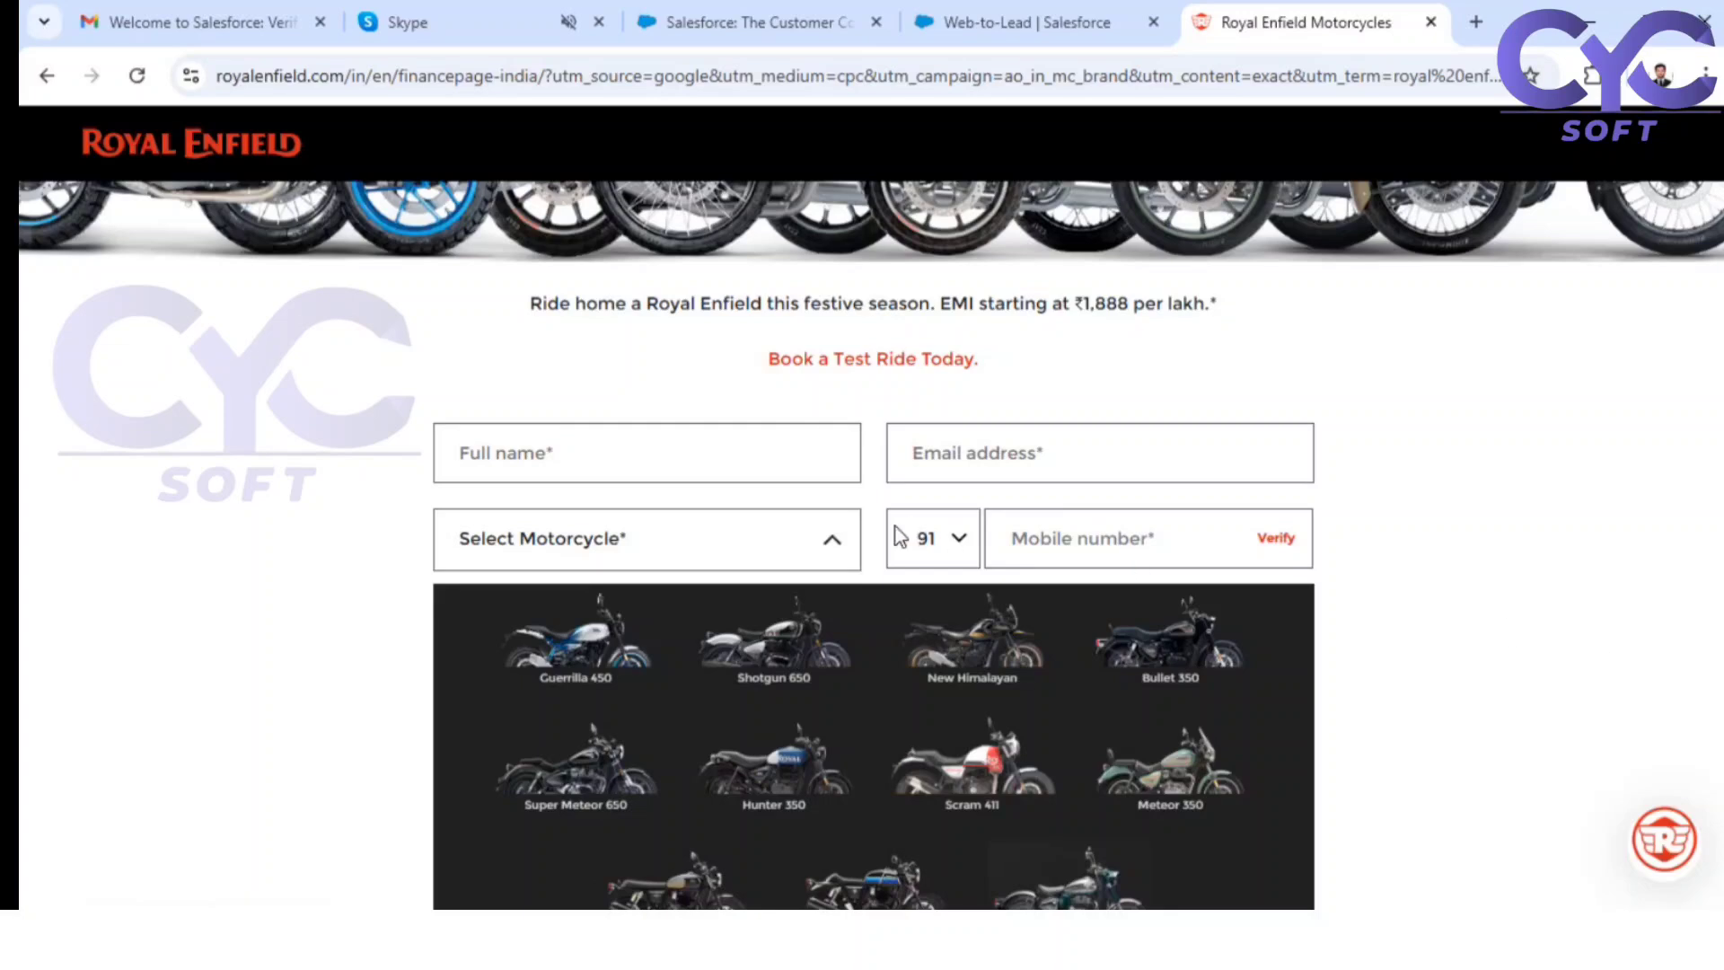
{"action": "left_click", "coordinate": [835, 543]}
{"action": "scroll", "coordinate": [1457, 606], "scroll_direction": "down", "scroll_amount": 3}
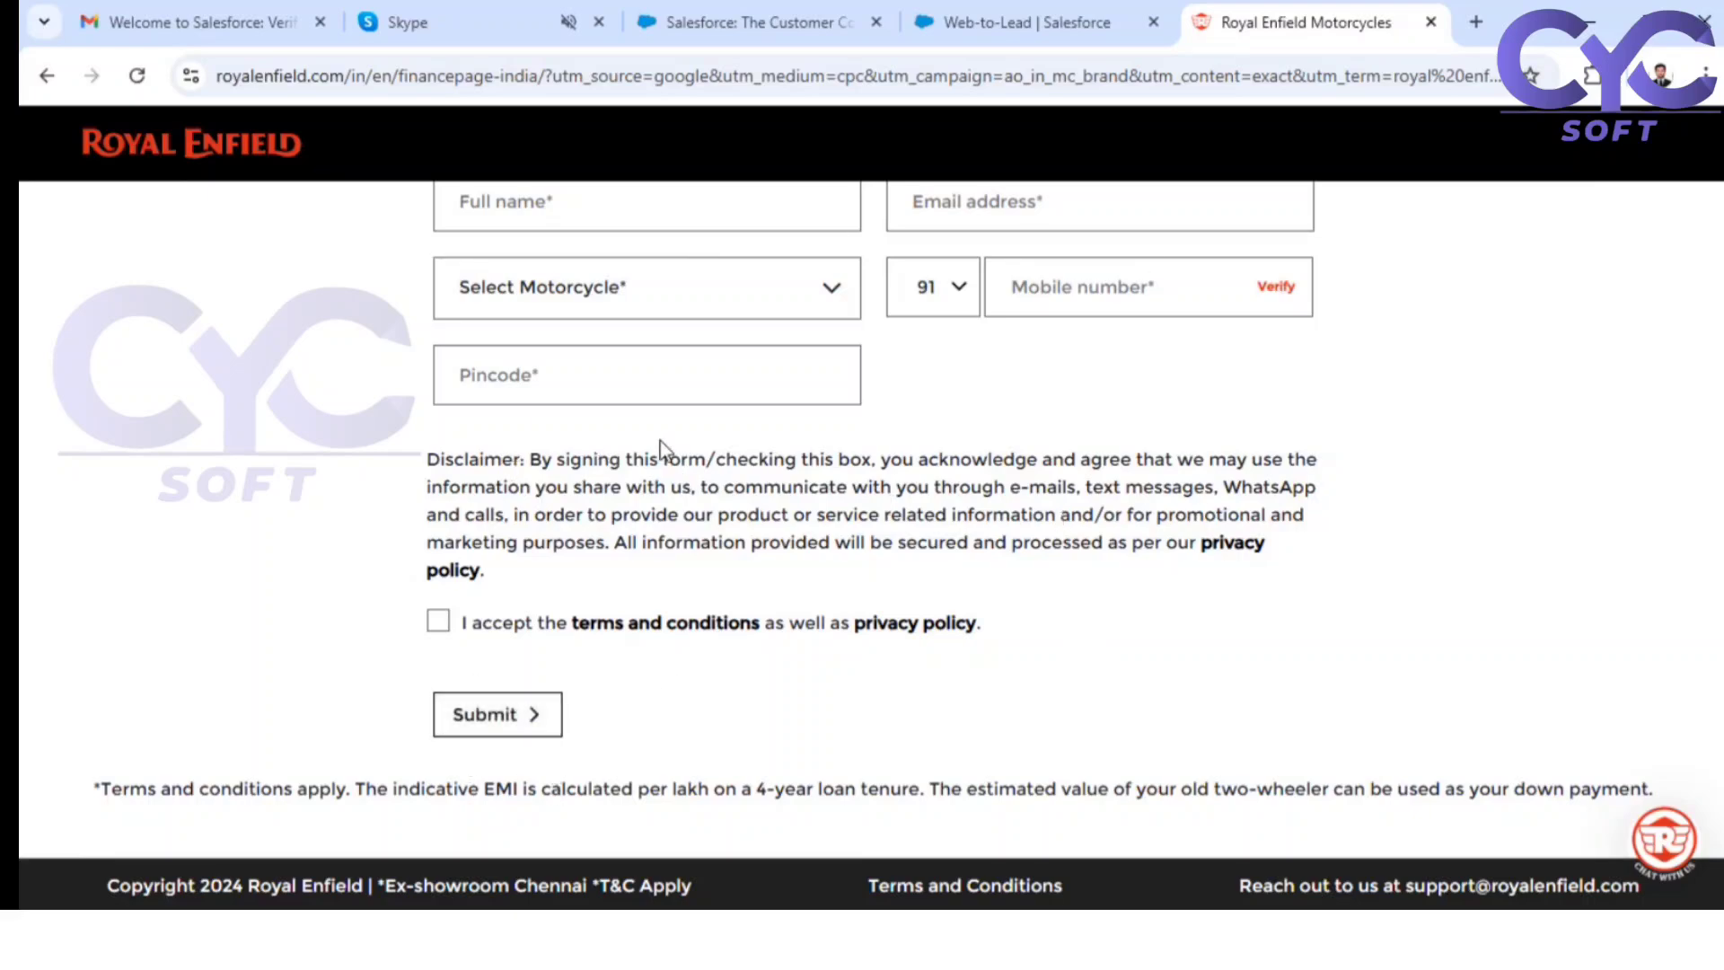
{"action": "scroll", "coordinate": [660, 446], "scroll_direction": "up", "scroll_amount": 5}
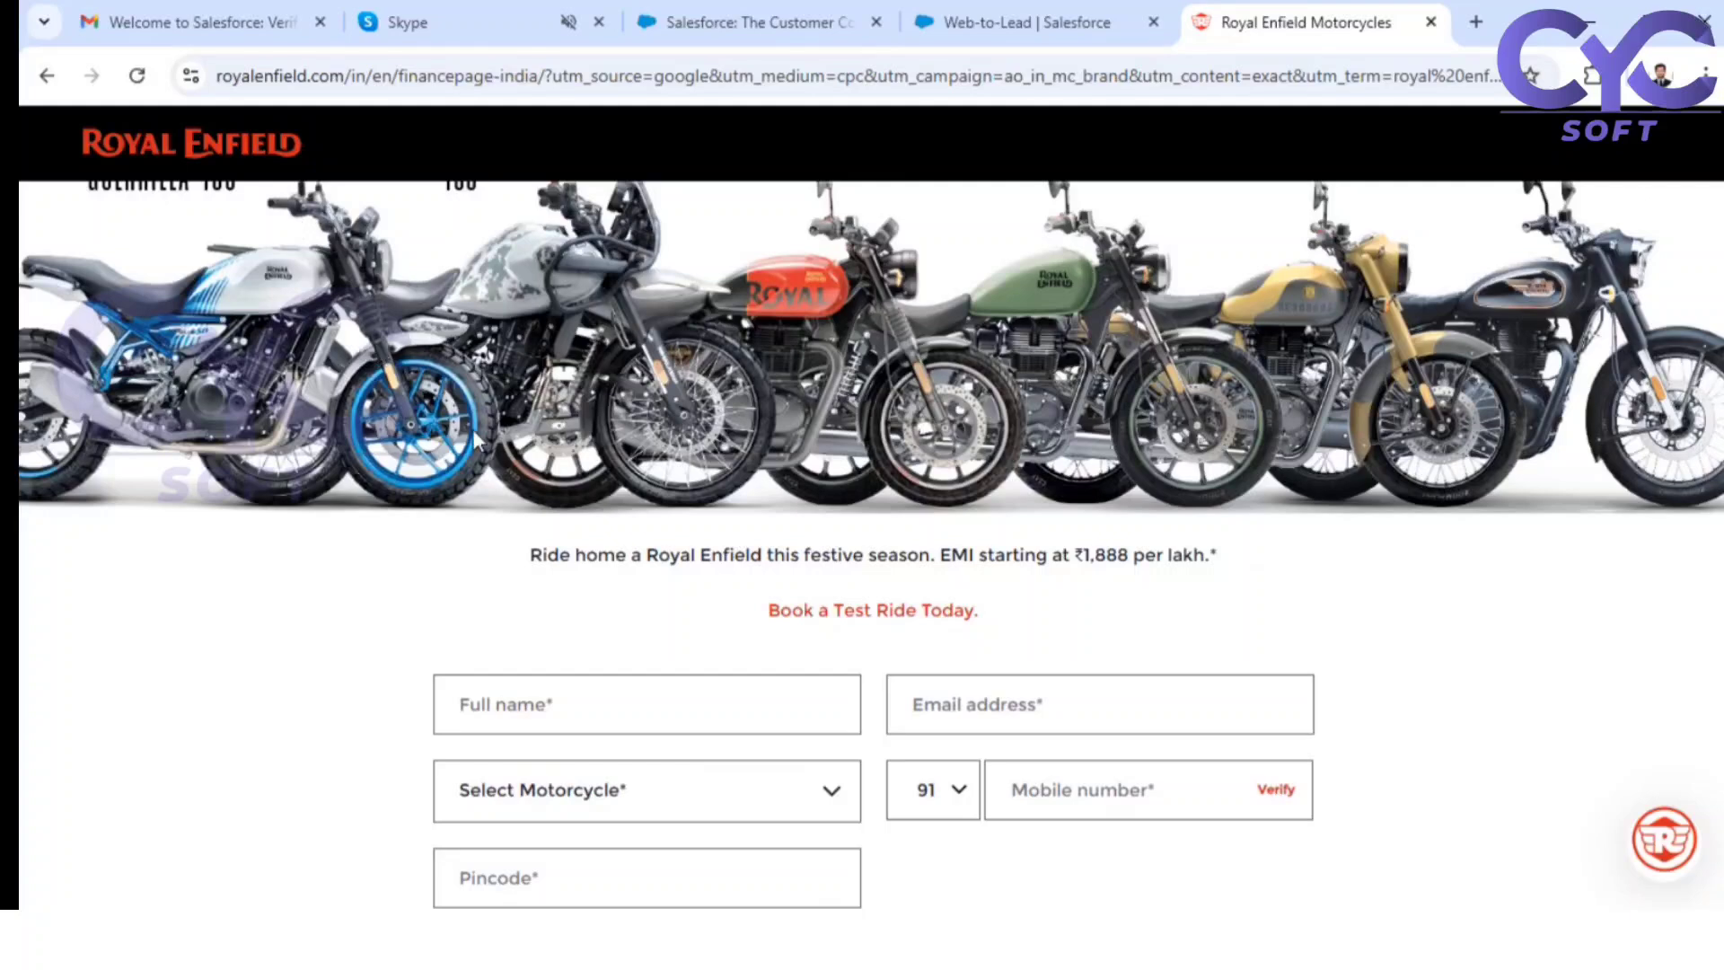
{"action": "scroll", "coordinate": [936, 536], "scroll_direction": "down", "scroll_amount": 3}
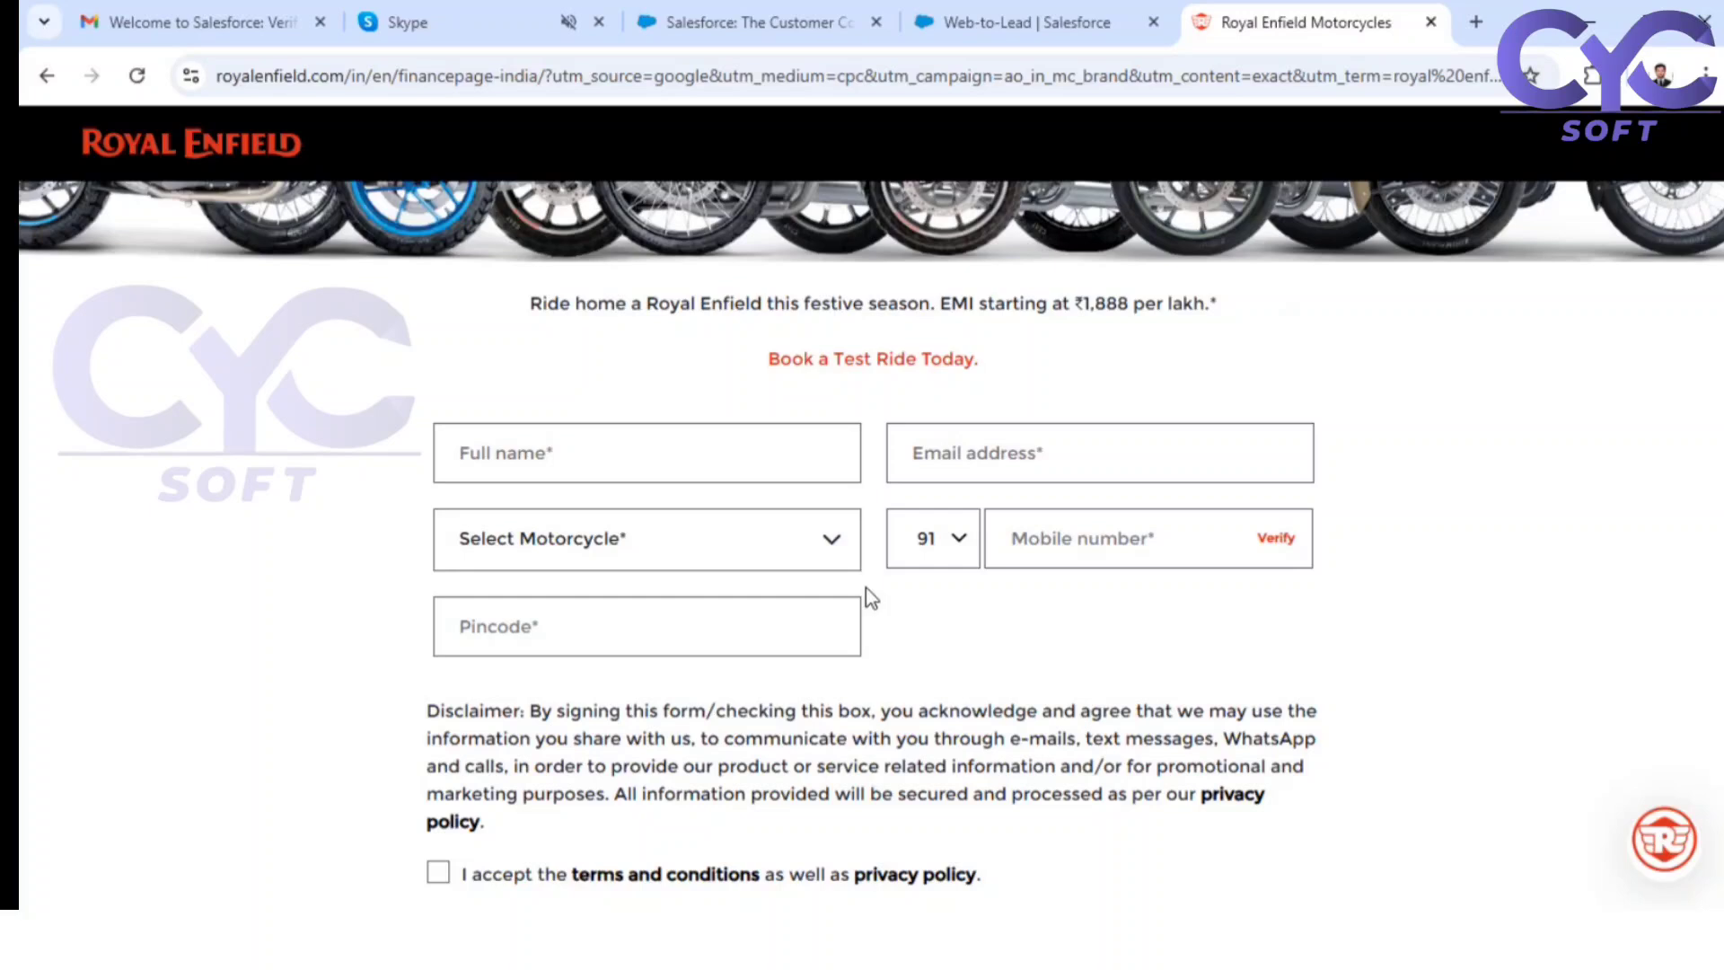
{"action": "left_click", "coordinate": [729, 12]}
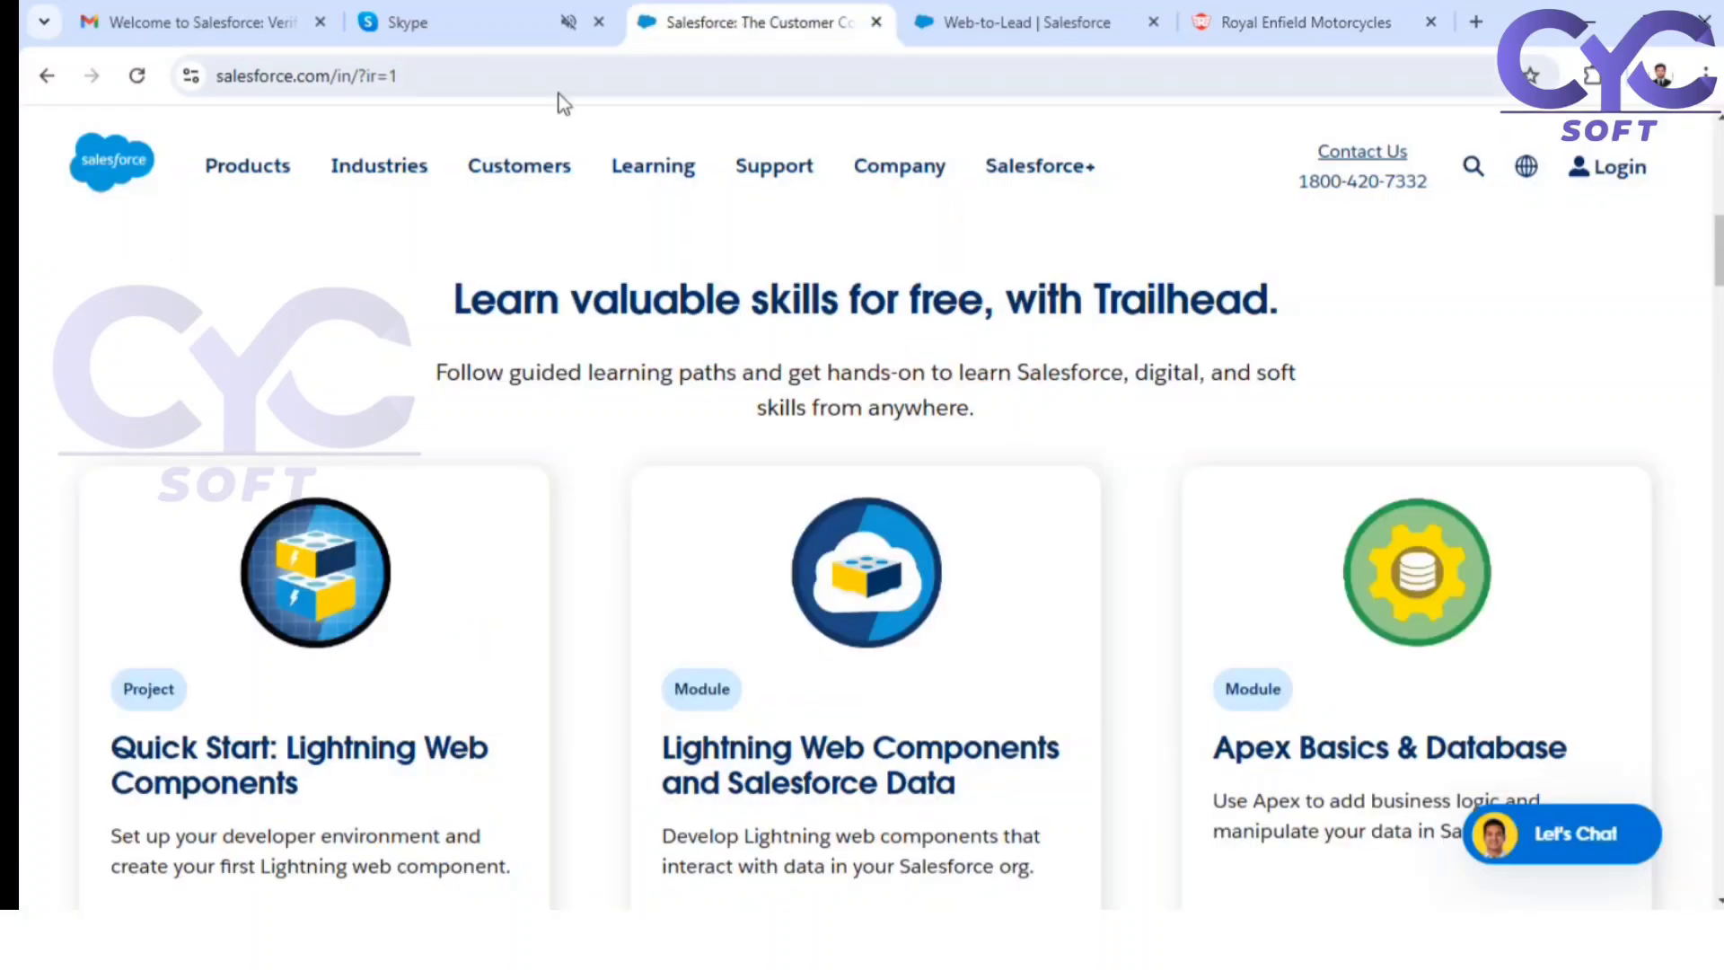
{"action": "left_click", "coordinate": [434, 74]}
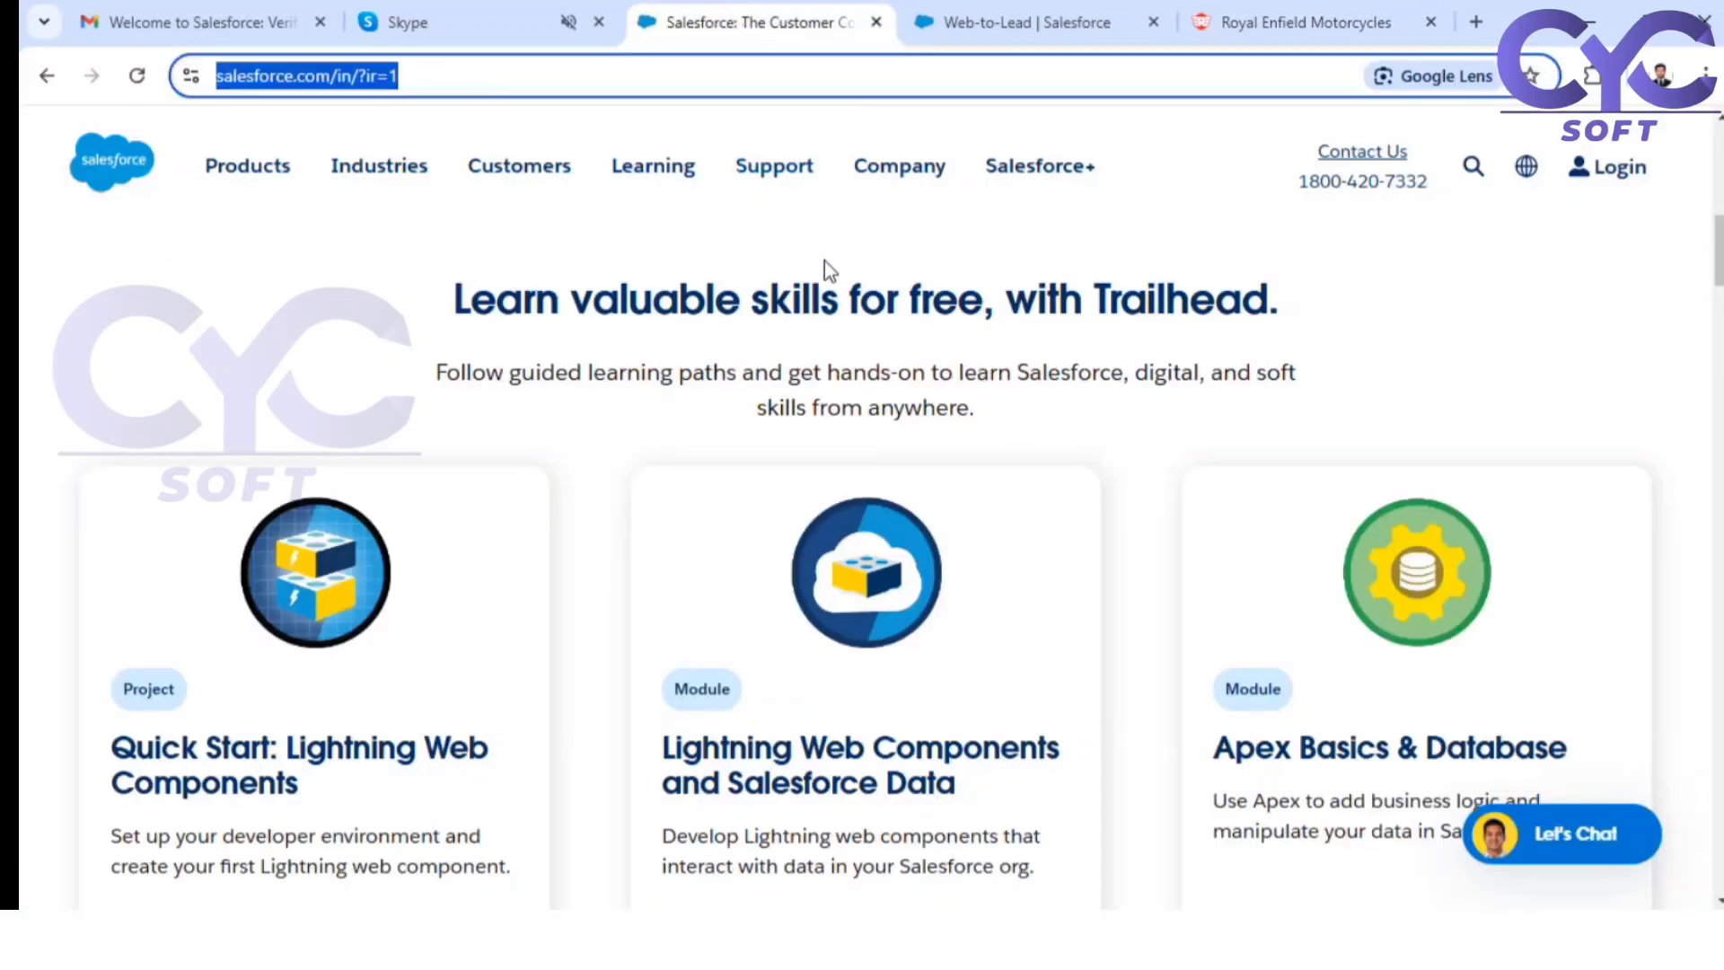
{"action": "left_click", "coordinate": [489, 77]}
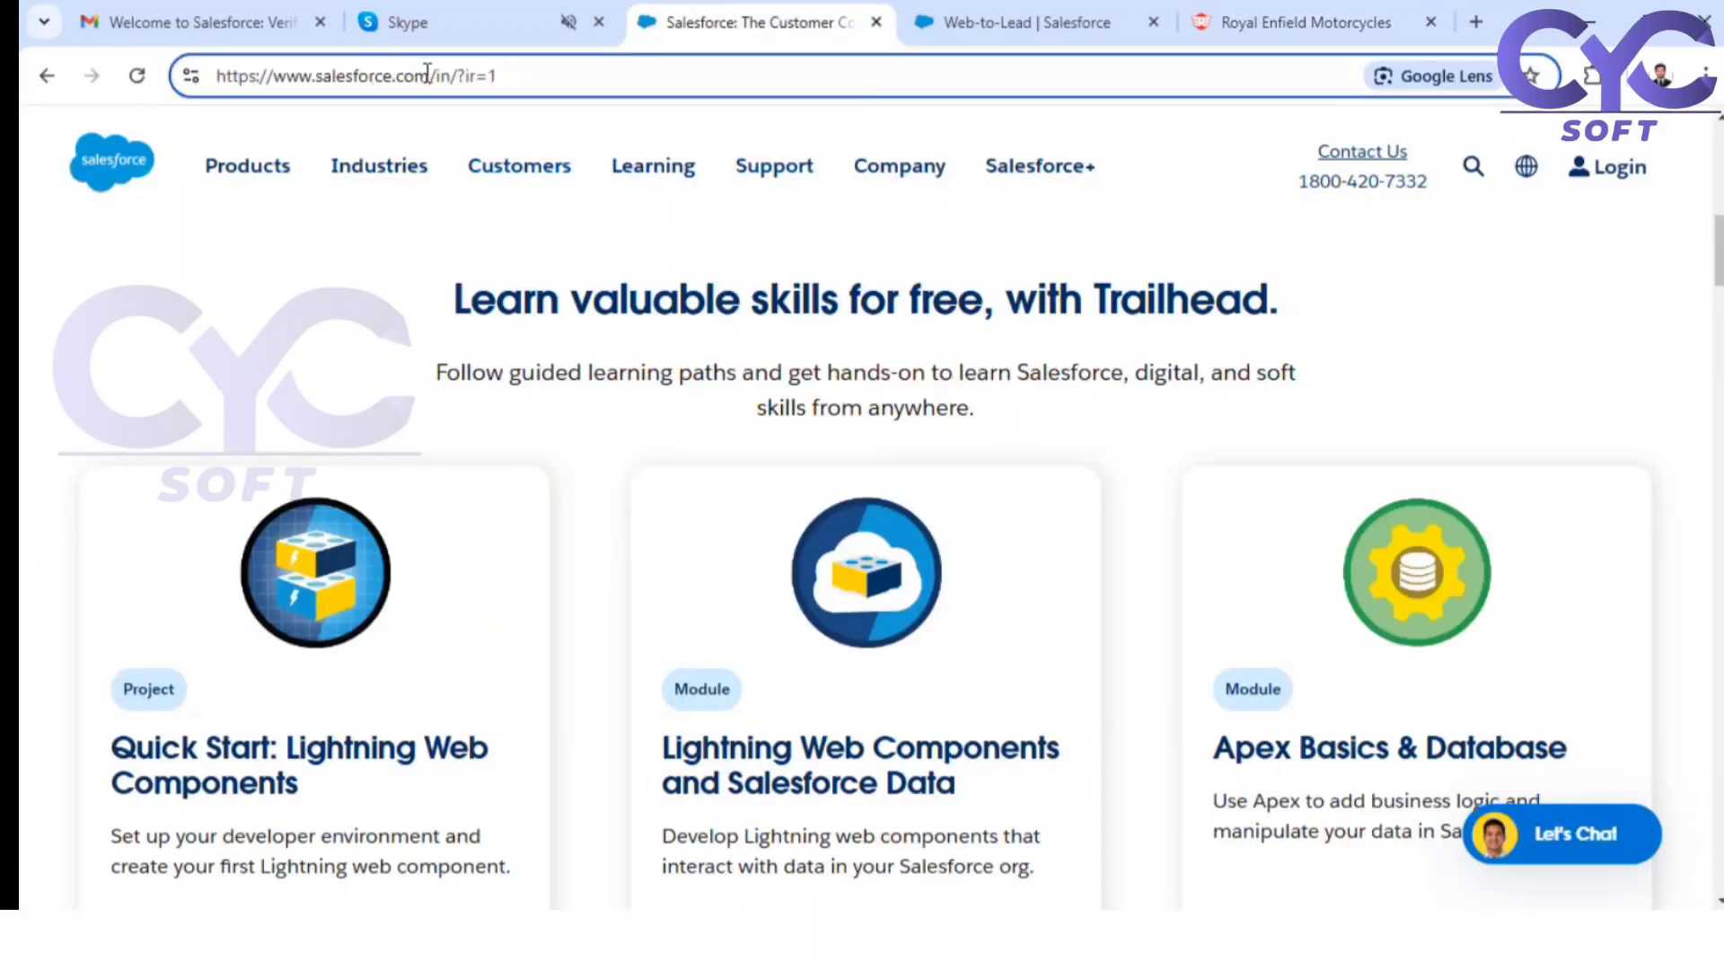
{"action": "left_click_drag", "start_coordinate": [429, 73], "coordinate": [277, 72]}
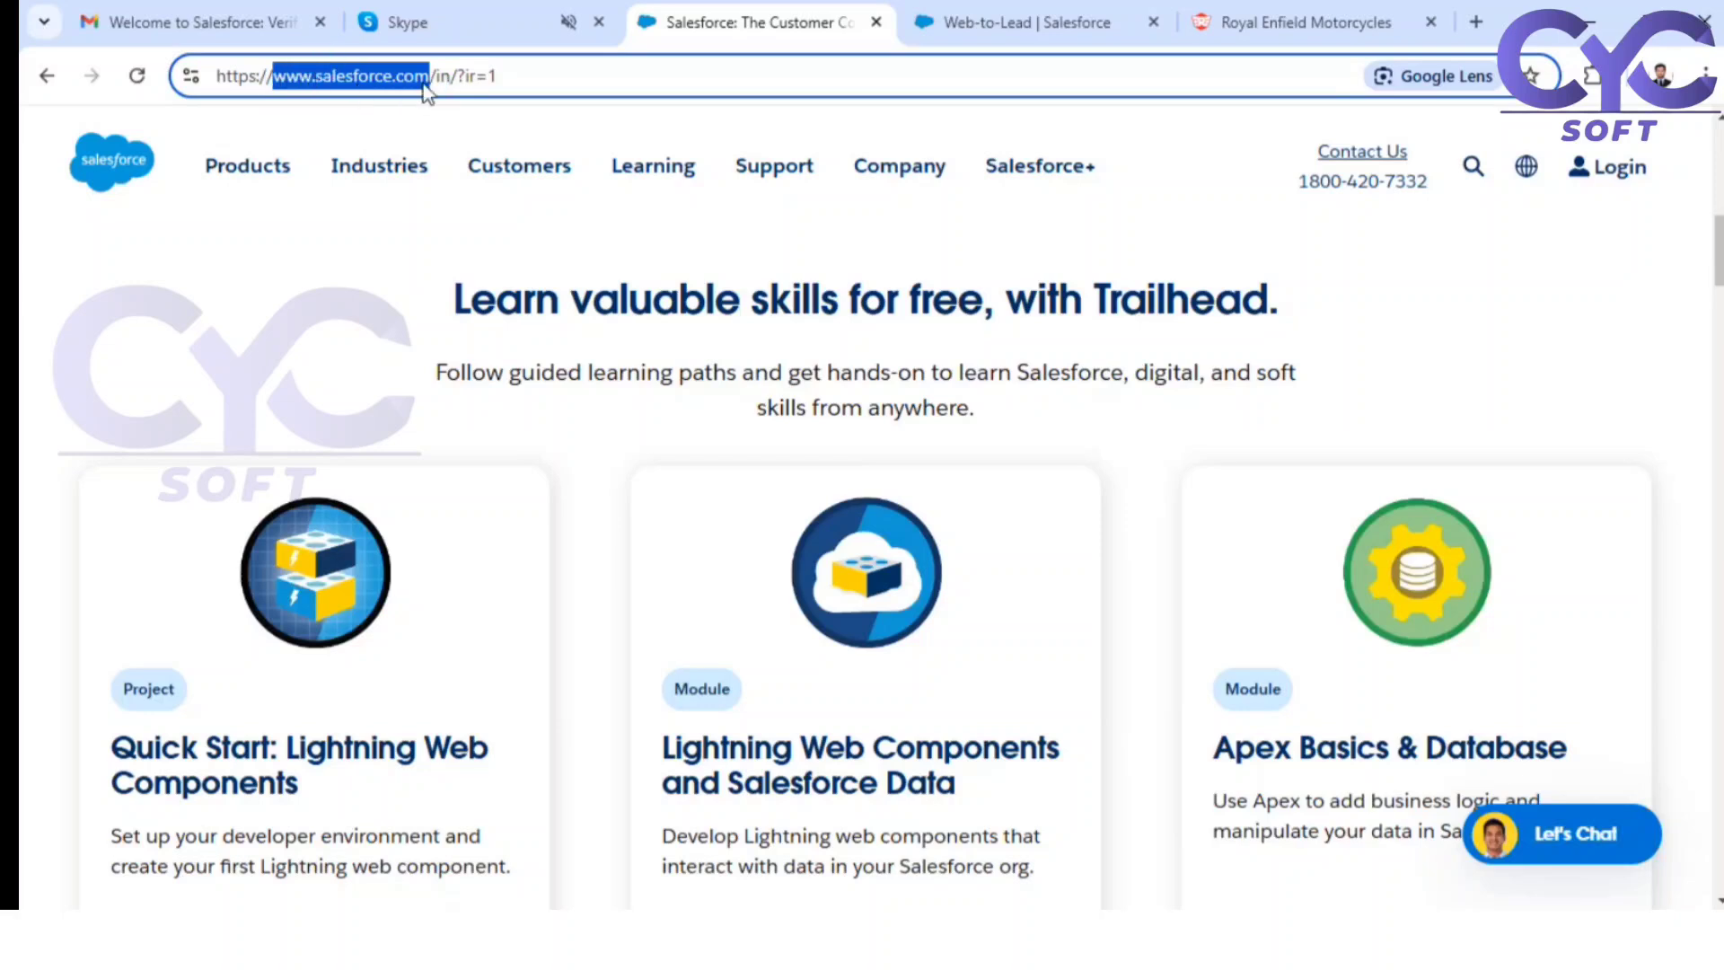
{"action": "left_click", "coordinate": [1064, 27]}
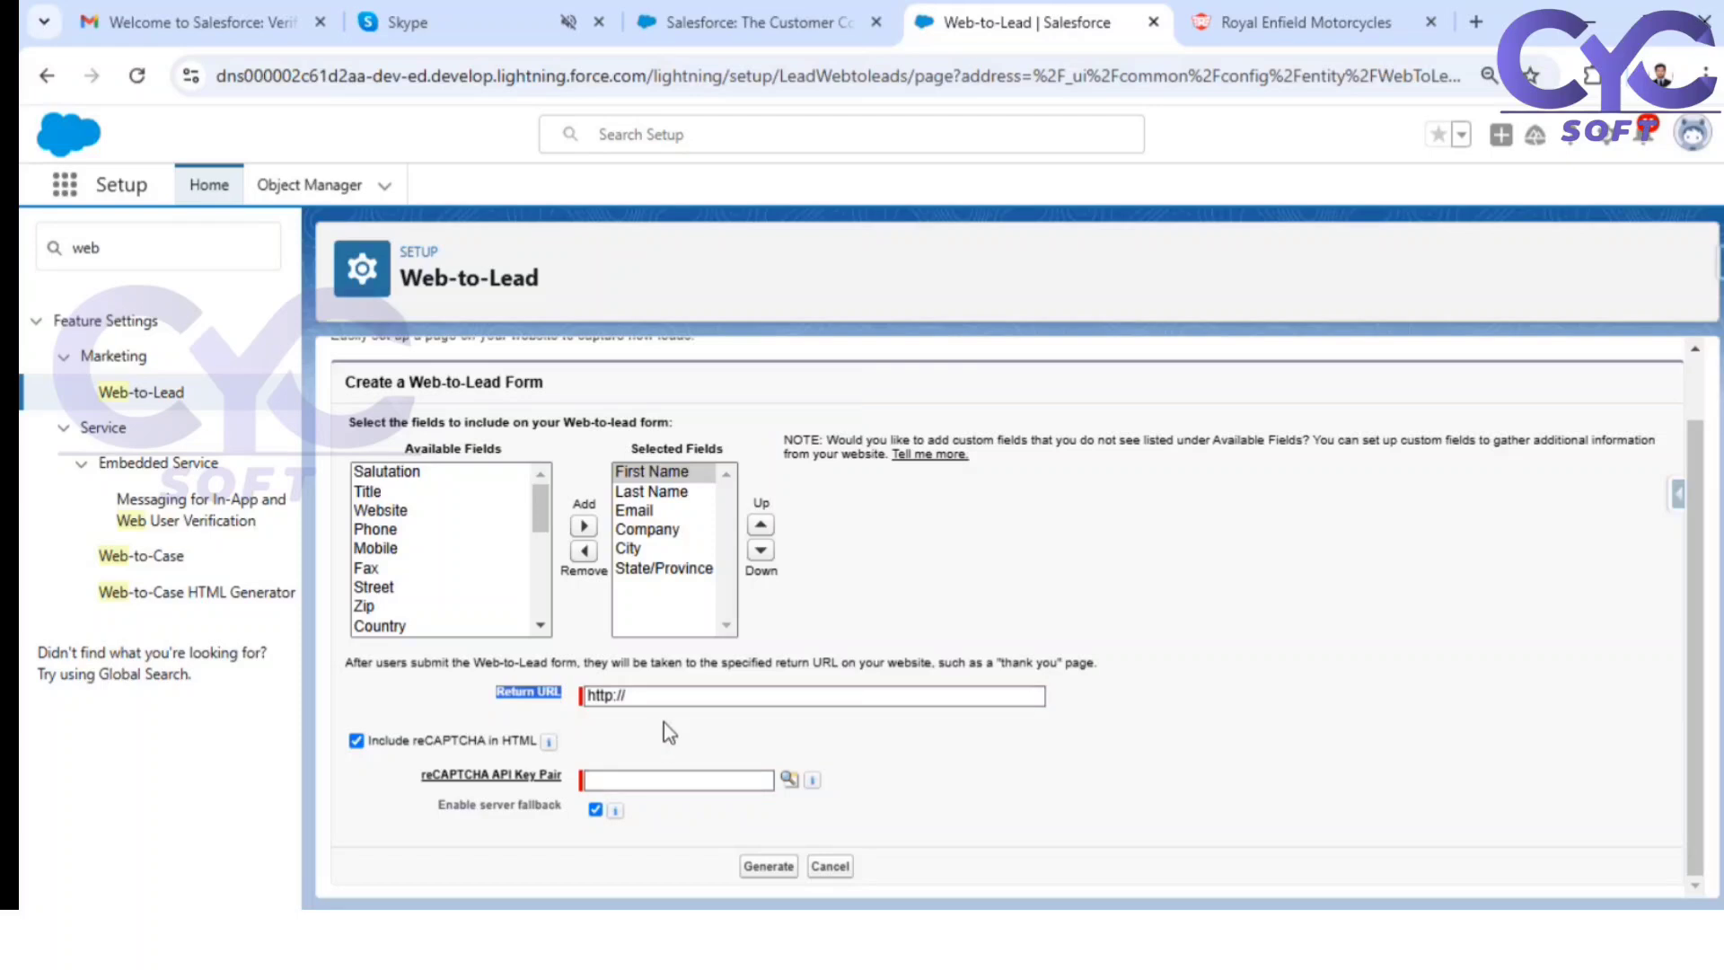
{"action": "left_click", "coordinate": [671, 694]}
{"action": "left_click", "coordinate": [671, 694]}
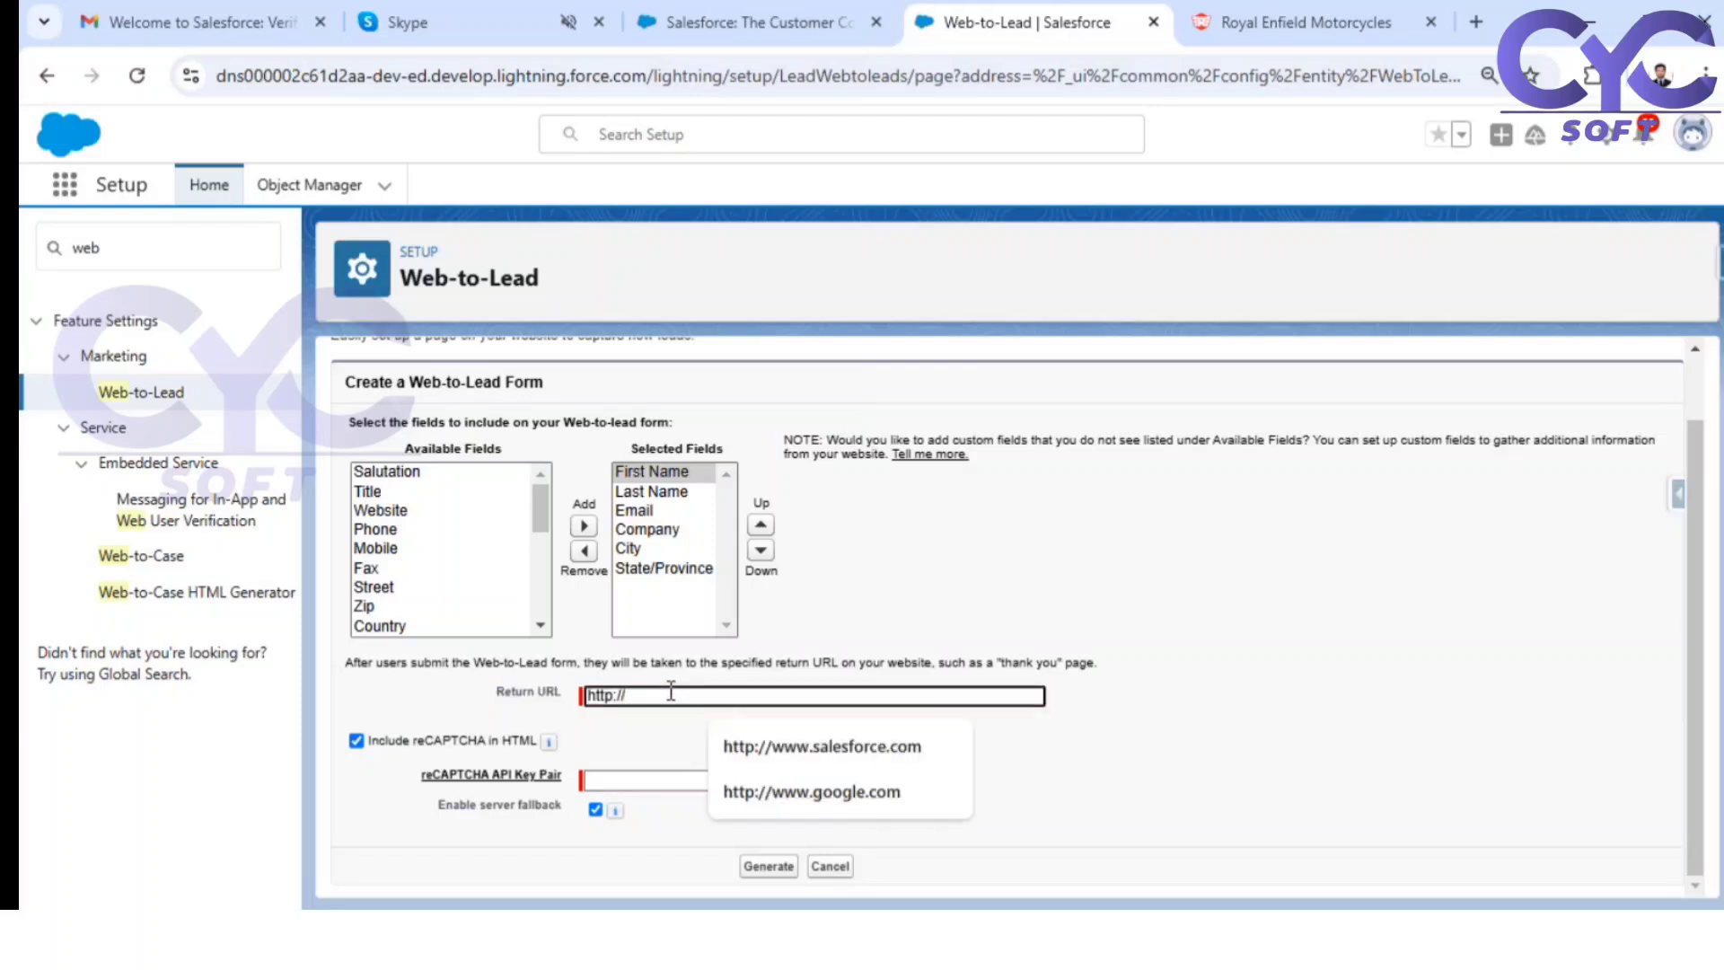
{"action": "left_click", "coordinate": [805, 748]}
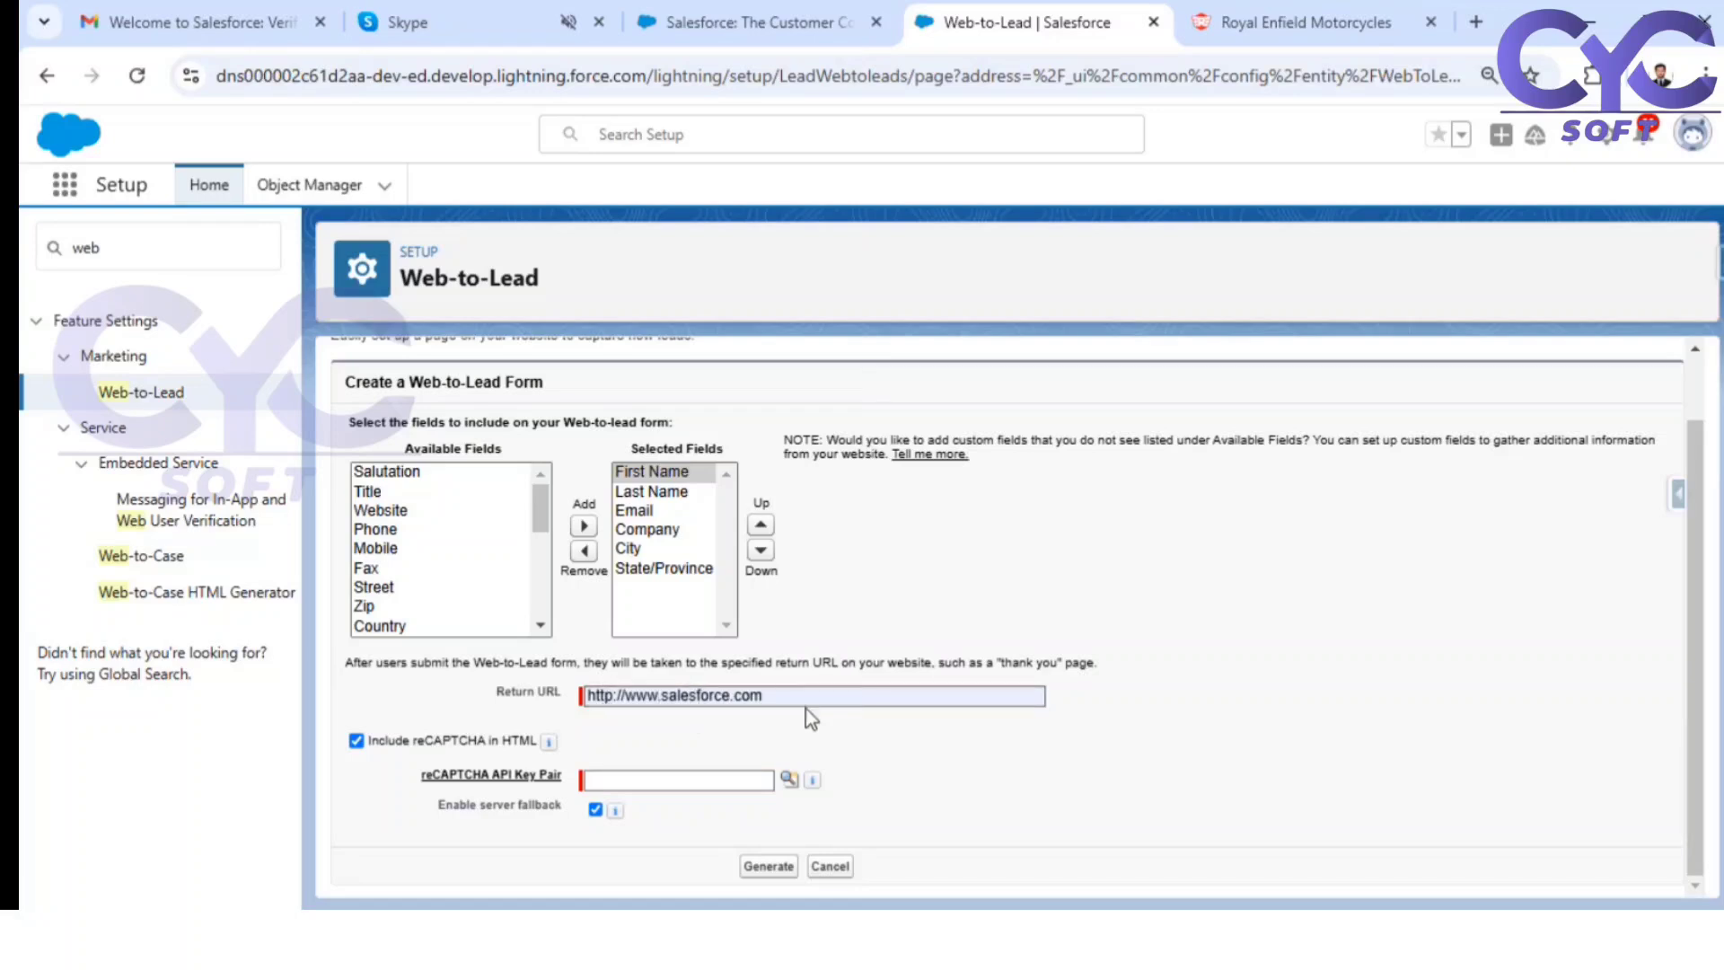
{"action": "left_click", "coordinate": [357, 741]}
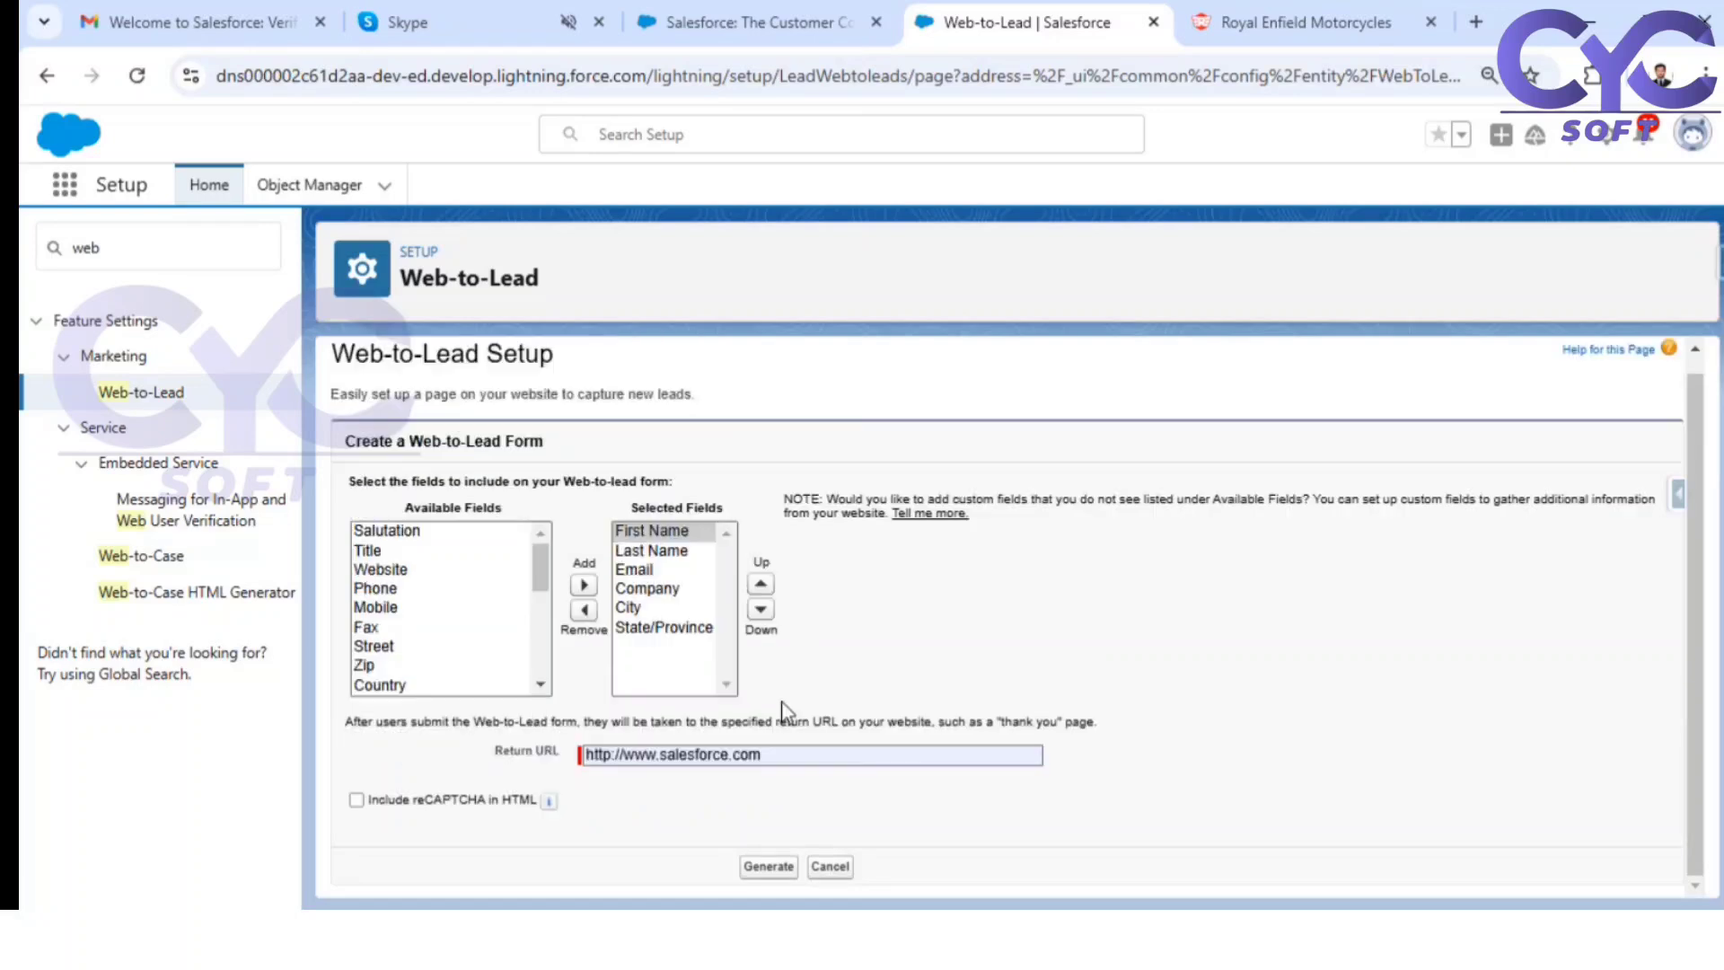
{"action": "left_click", "coordinate": [773, 864]}
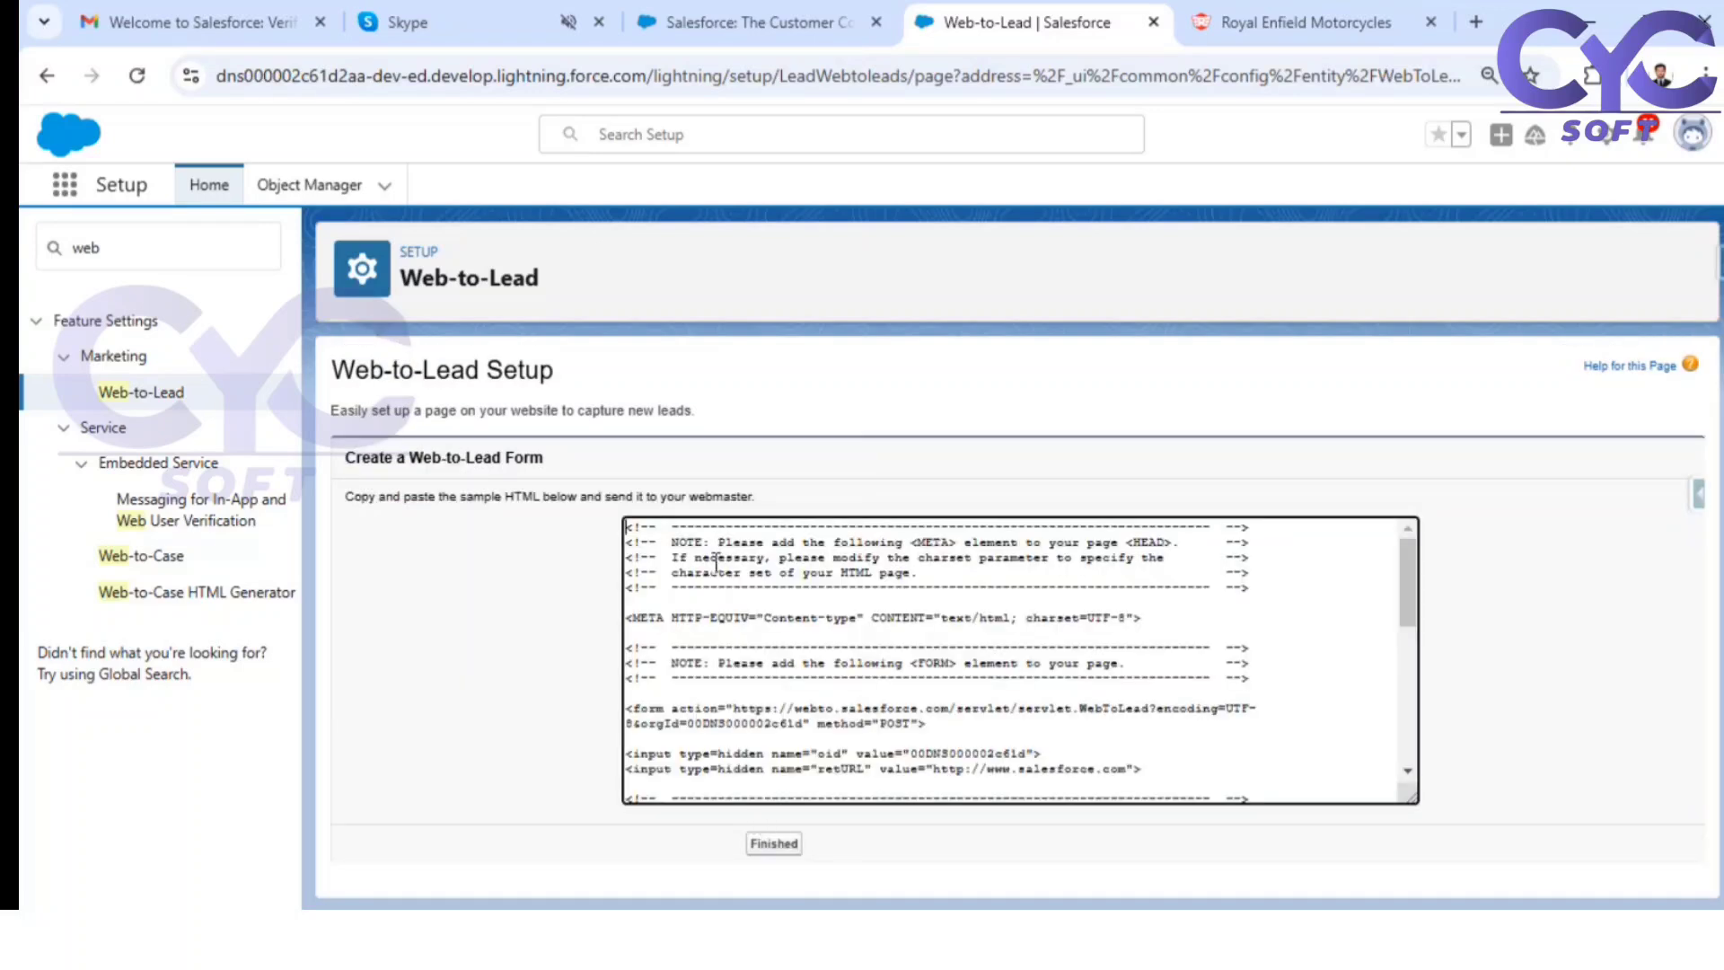
Step: Examine the generated Web-to-Lead sample HTML, including its form action, return URL and field labels
{"action": "left_click", "coordinate": [648, 531]}
{"action": "scroll", "coordinate": [902, 738], "scroll_direction": "down", "scroll_amount": 5}
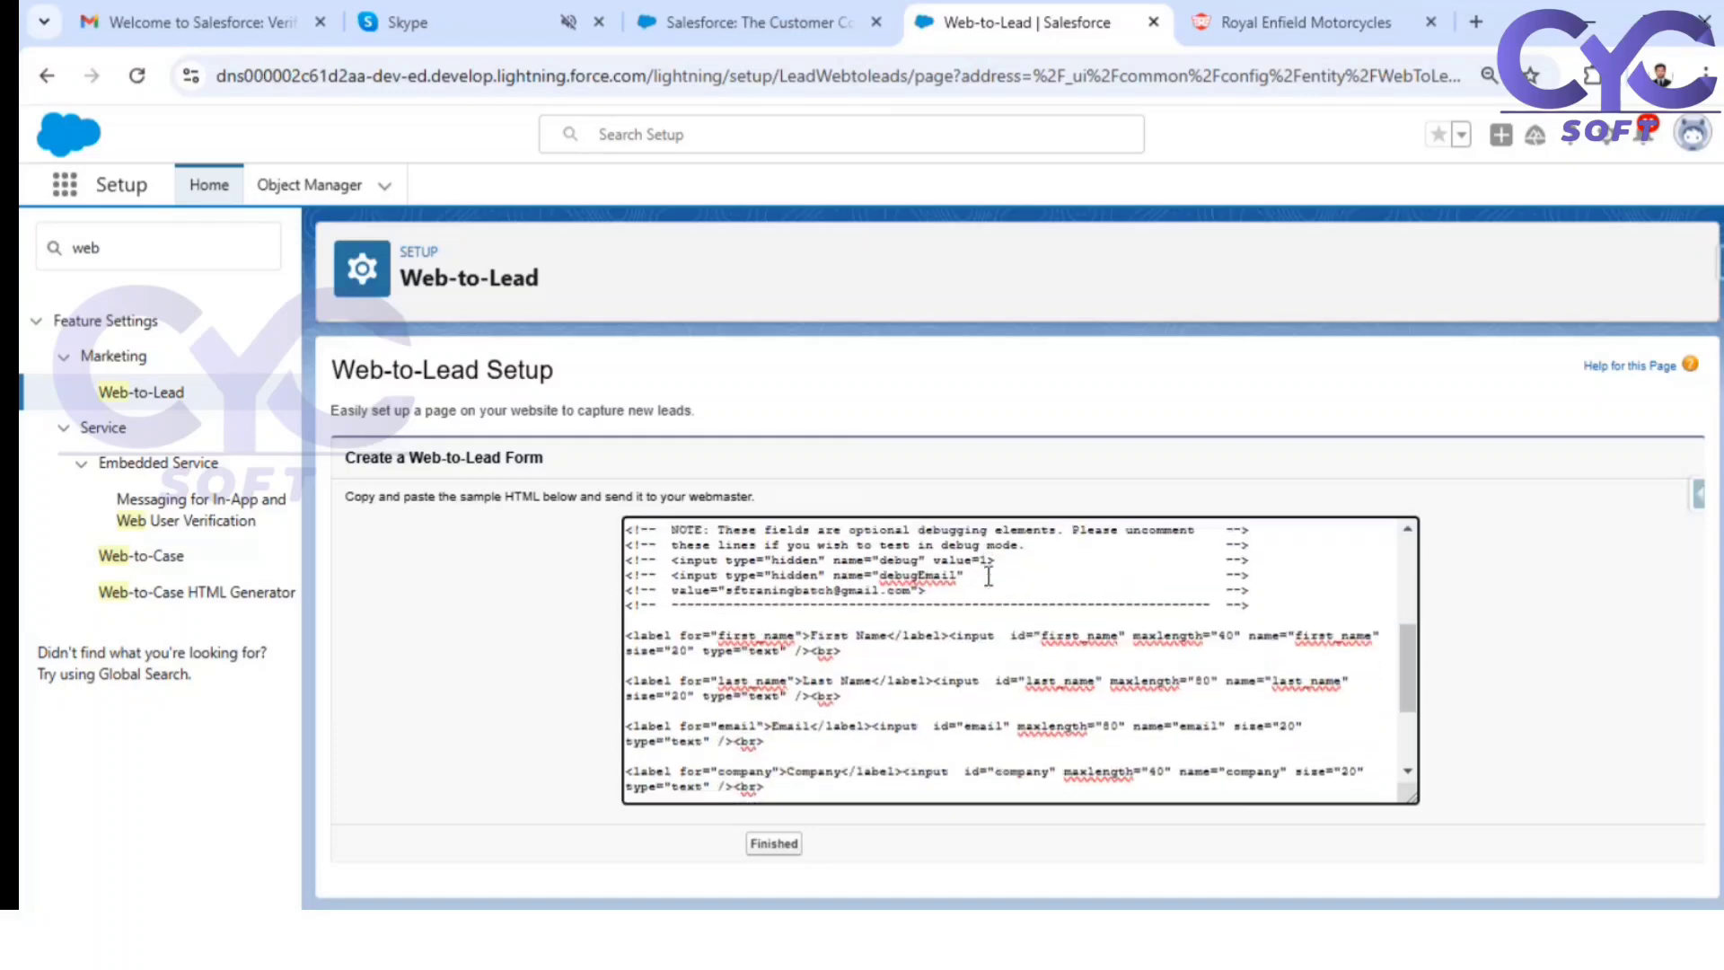
{"action": "scroll", "coordinate": [988, 579], "scroll_direction": "up", "scroll_amount": 3}
{"action": "scroll", "coordinate": [988, 579], "scroll_direction": "up", "scroll_amount": 3}
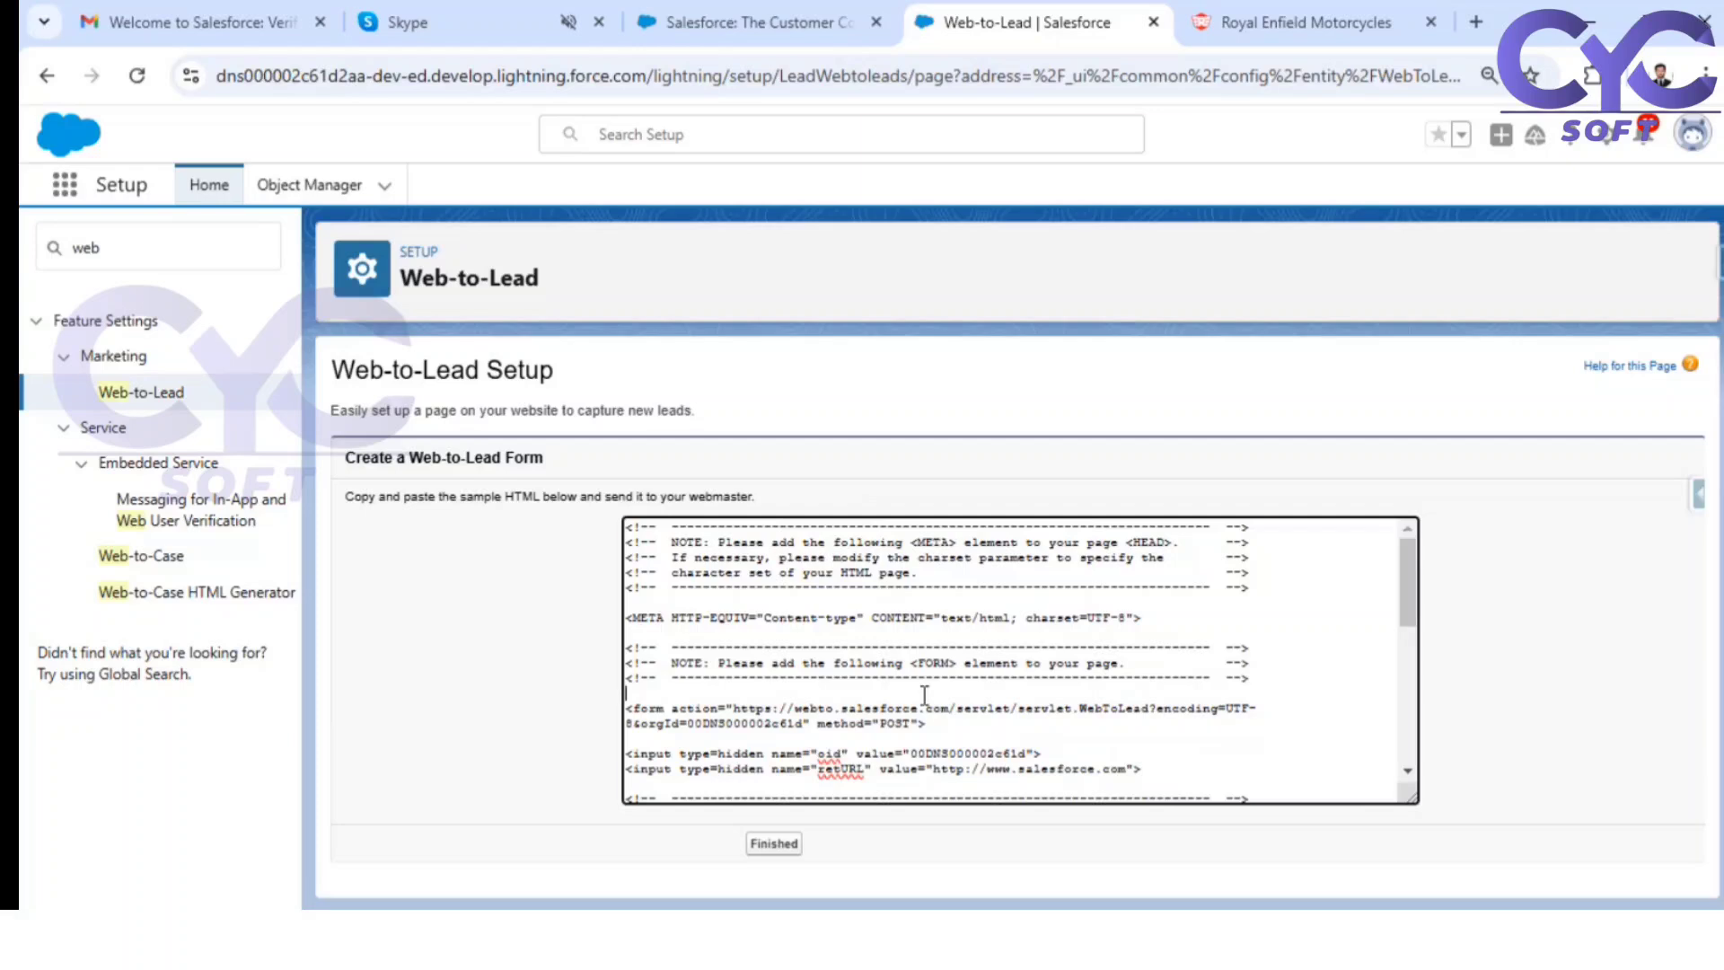
Step: Copy all of the generated Web-to-Lead HTML and paste it into a new blank document in Notepad++
{"action": "key", "text": "ctrl+a"}
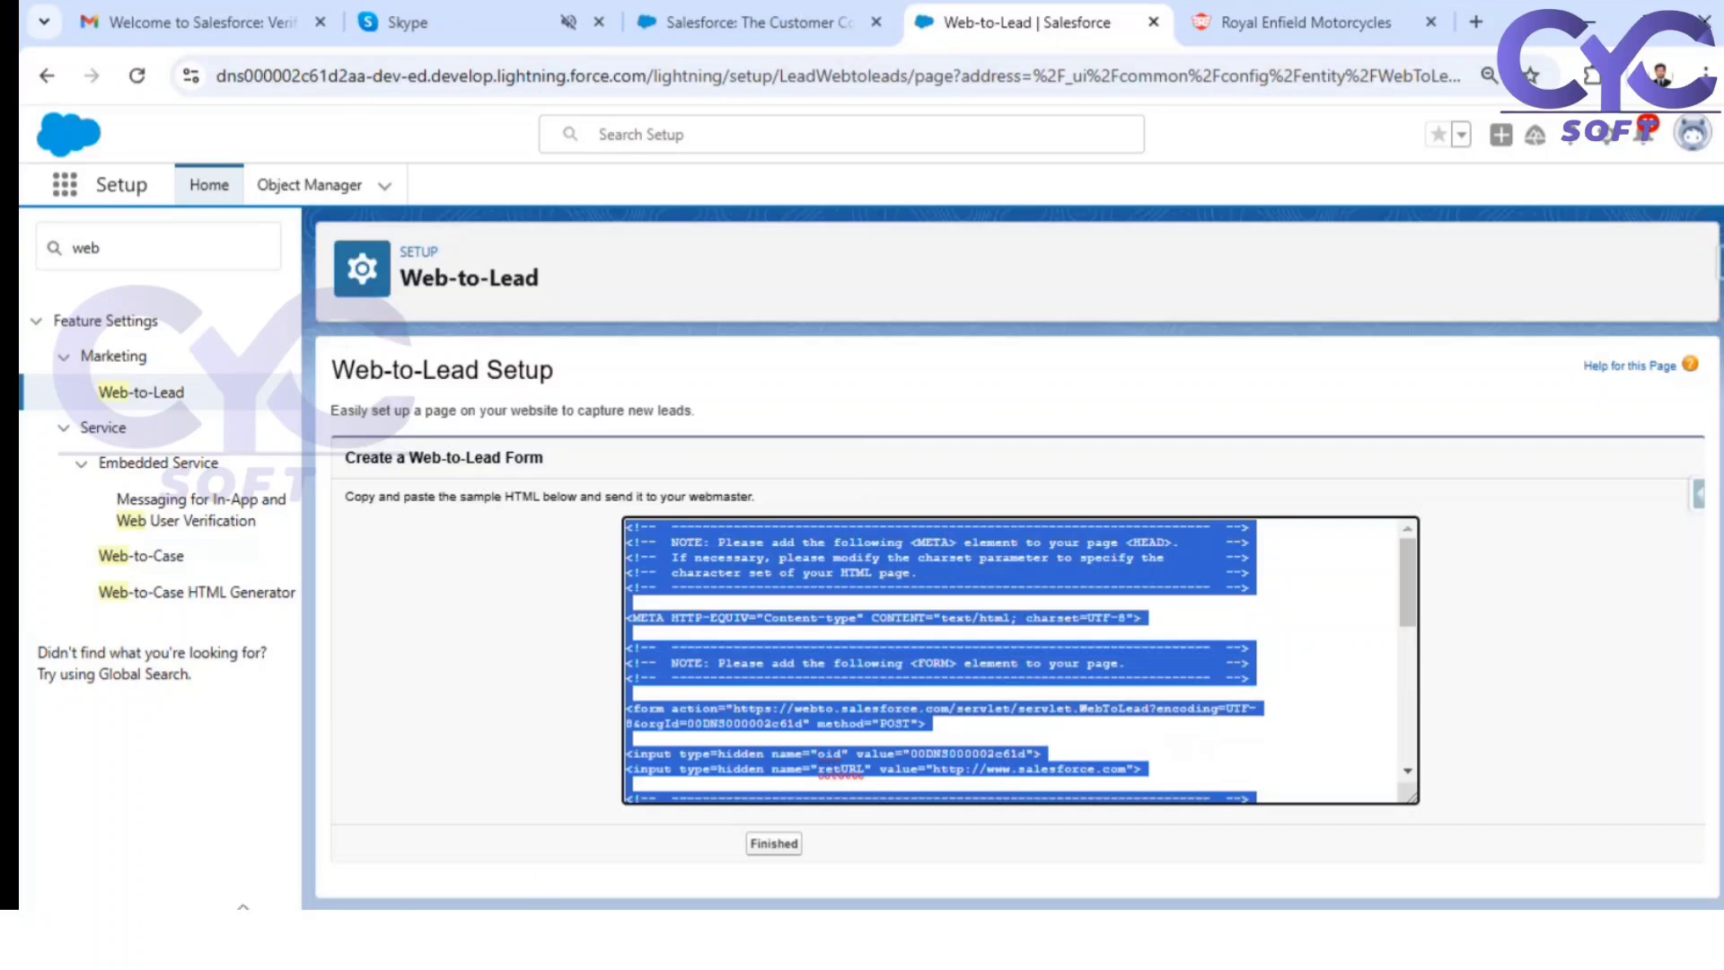
{"action": "left_click", "coordinate": [50, 900]}
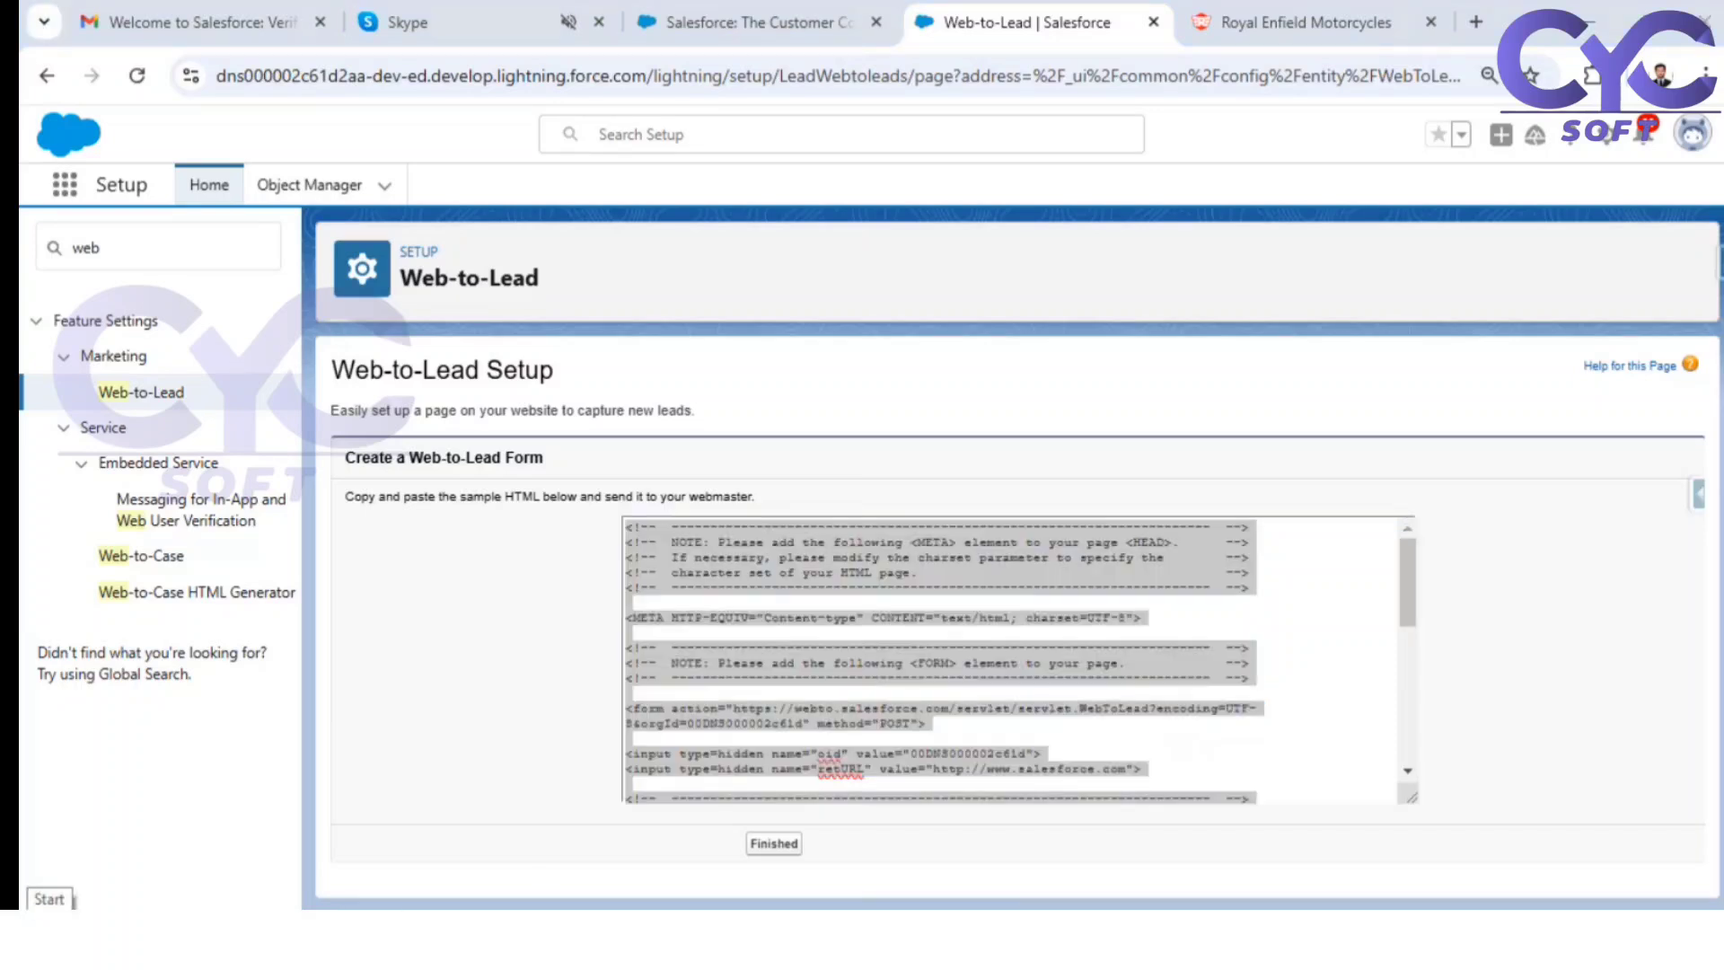
{"action": "type", "text": "n"}
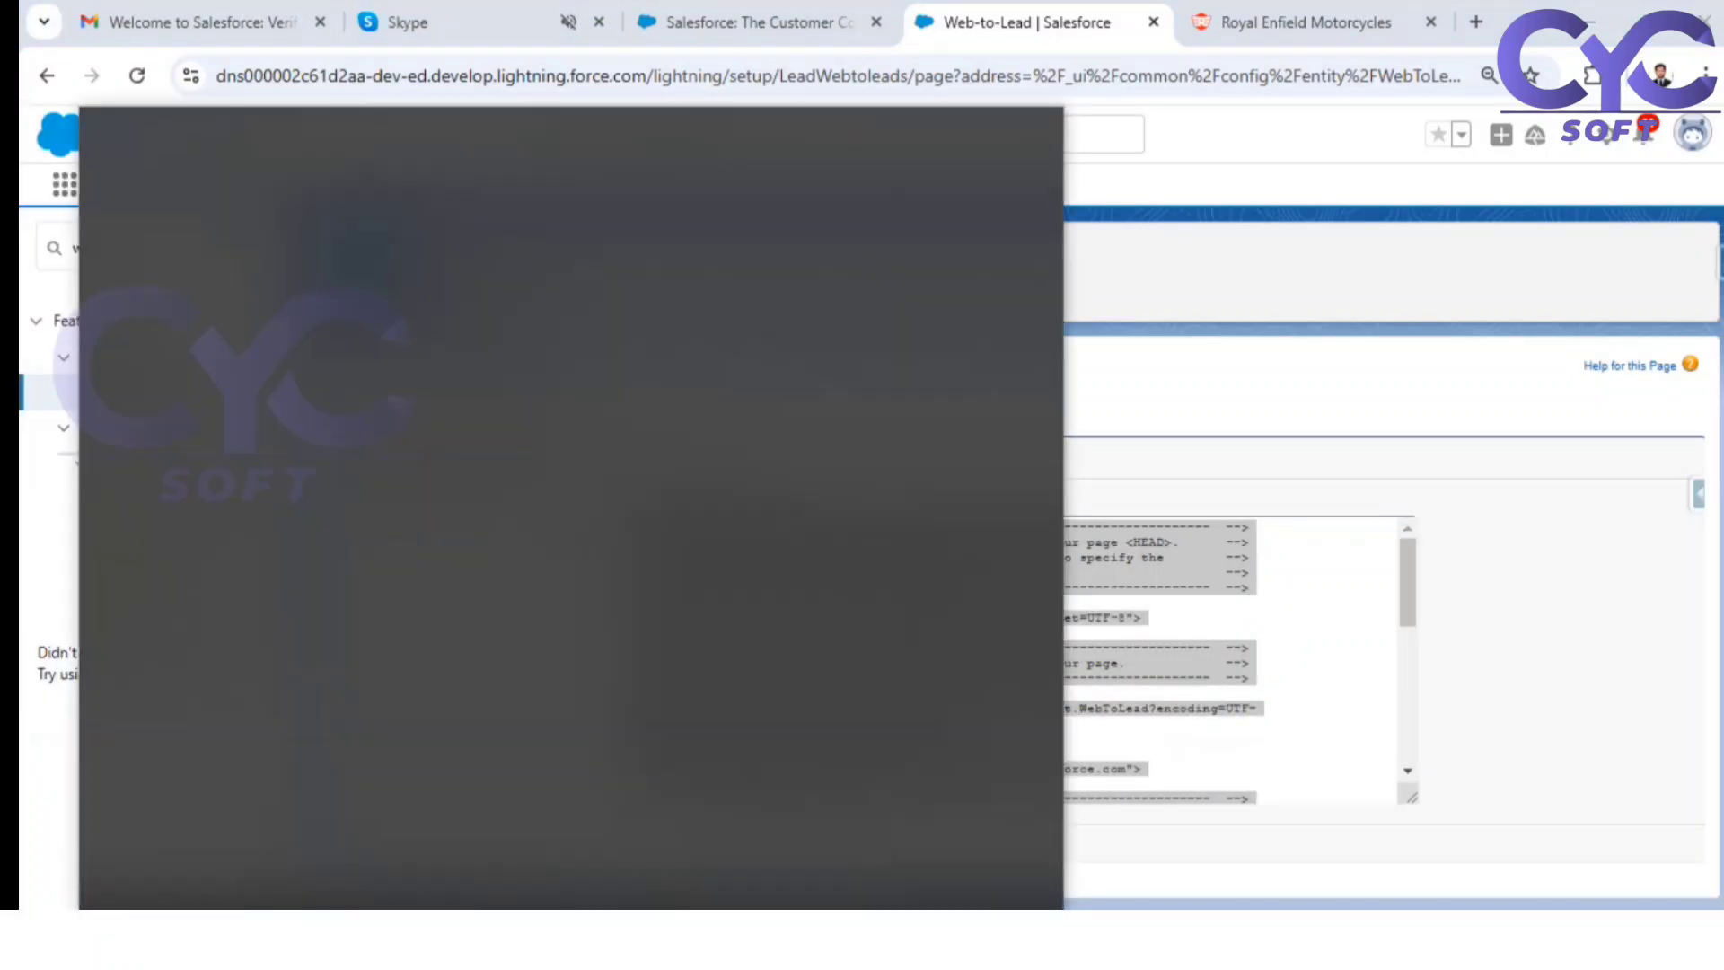
{"action": "type", "text": "ote"}
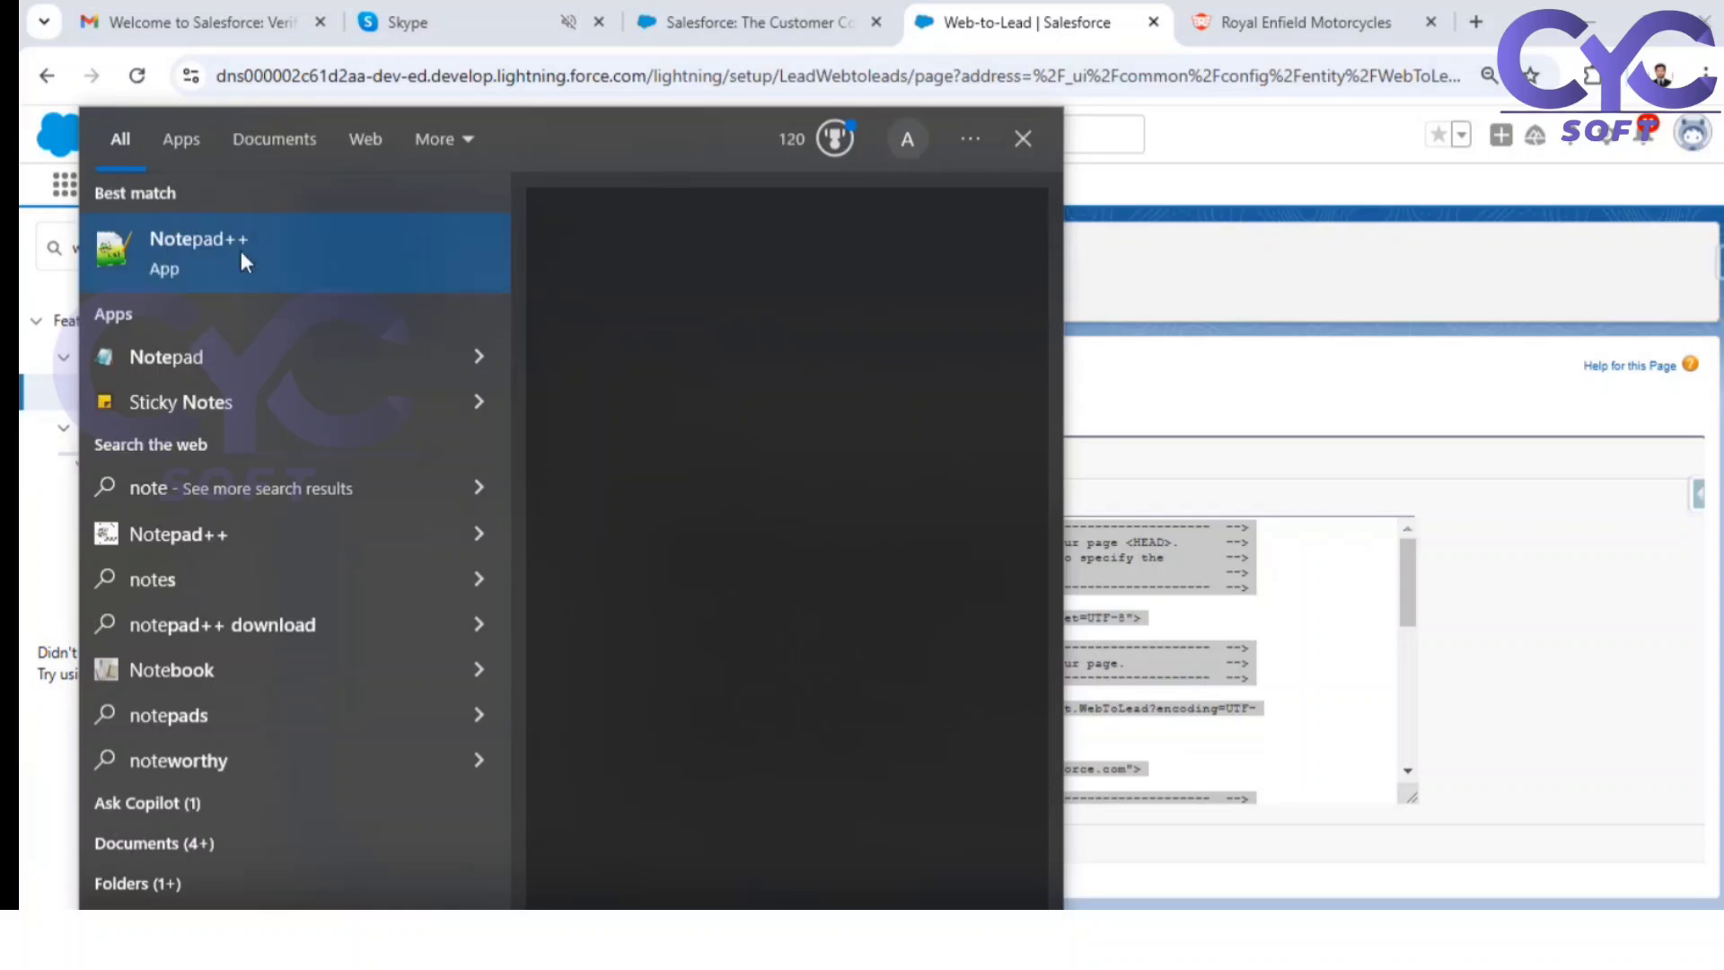
{"action": "left_click", "coordinate": [233, 250]}
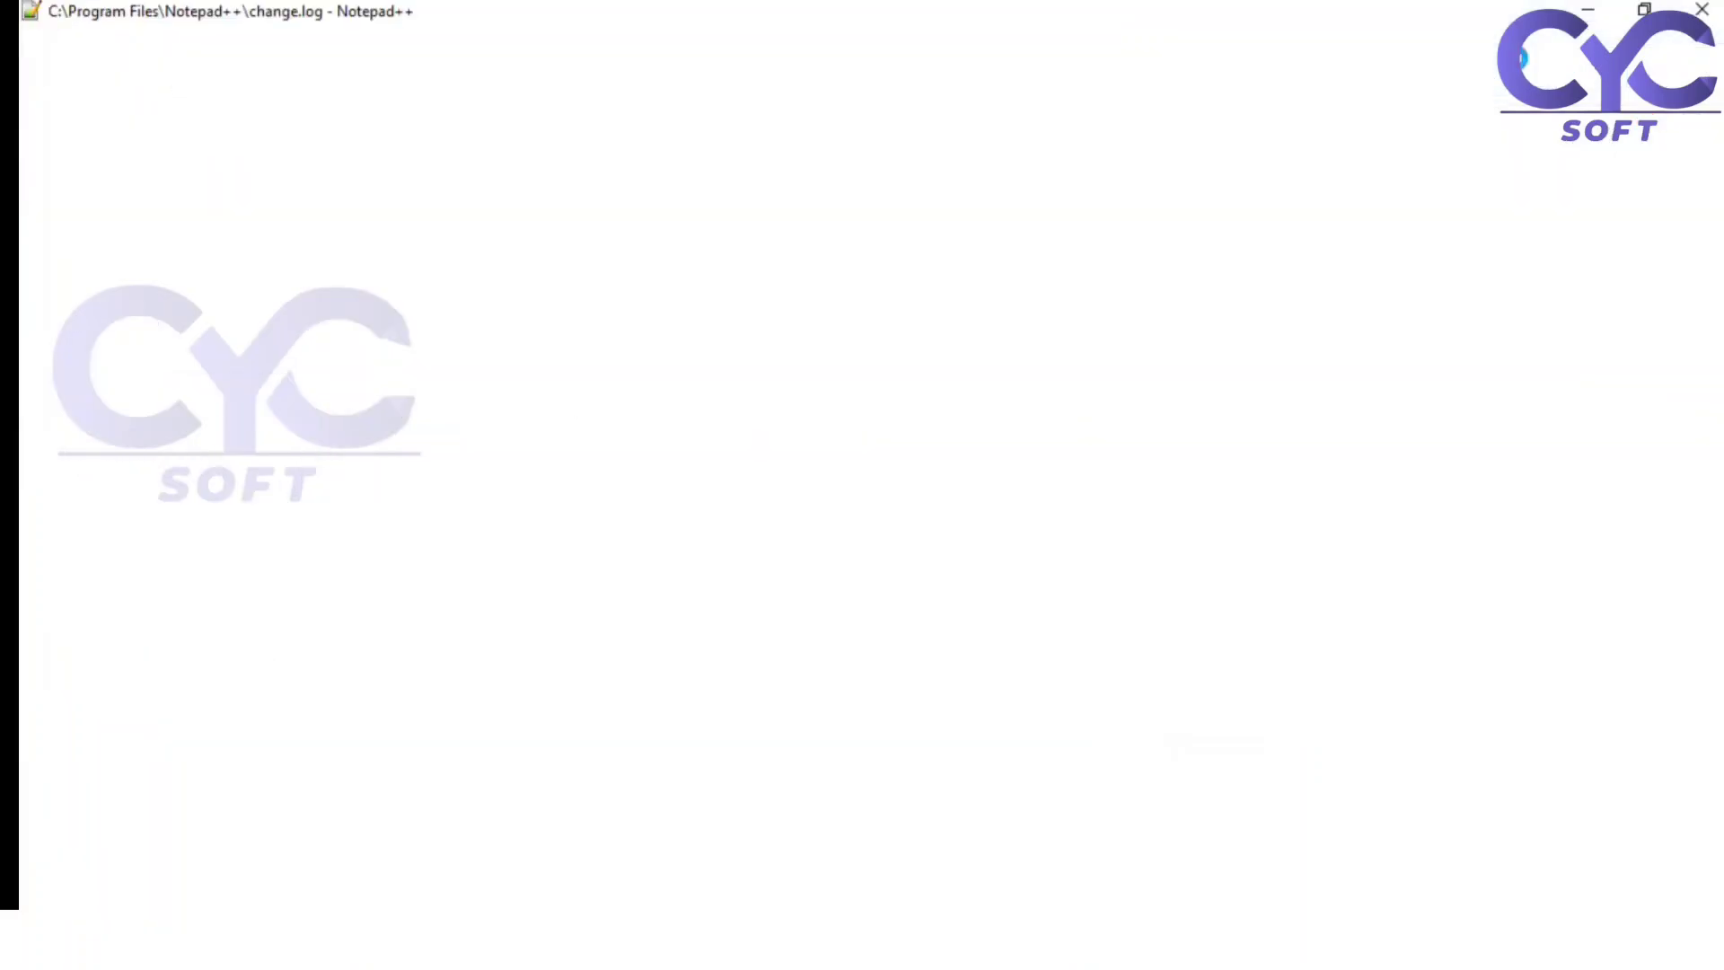
{"action": "key", "text": "ctrl+n"}
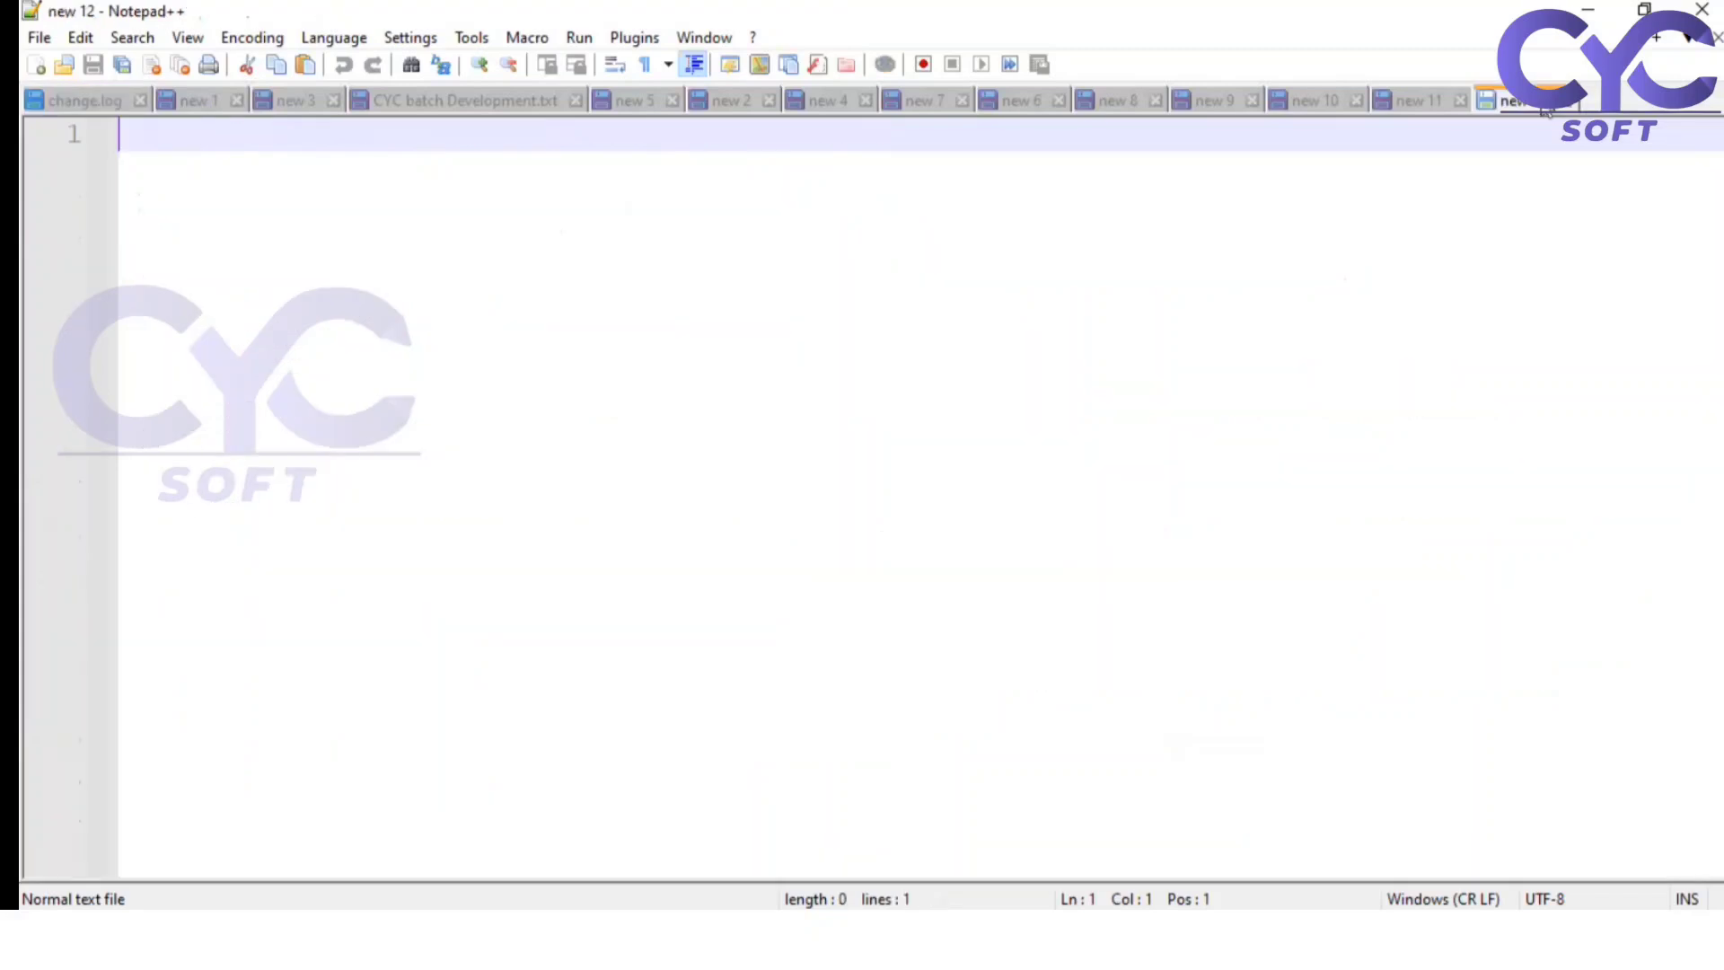
{"action": "key", "text": "ctrl+v"}
Step: Examine the hidden oid input and its organization ID value in the pasted HTML
{"action": "scroll", "coordinate": [585, 508], "scroll_direction": "up", "scroll_amount": 7}
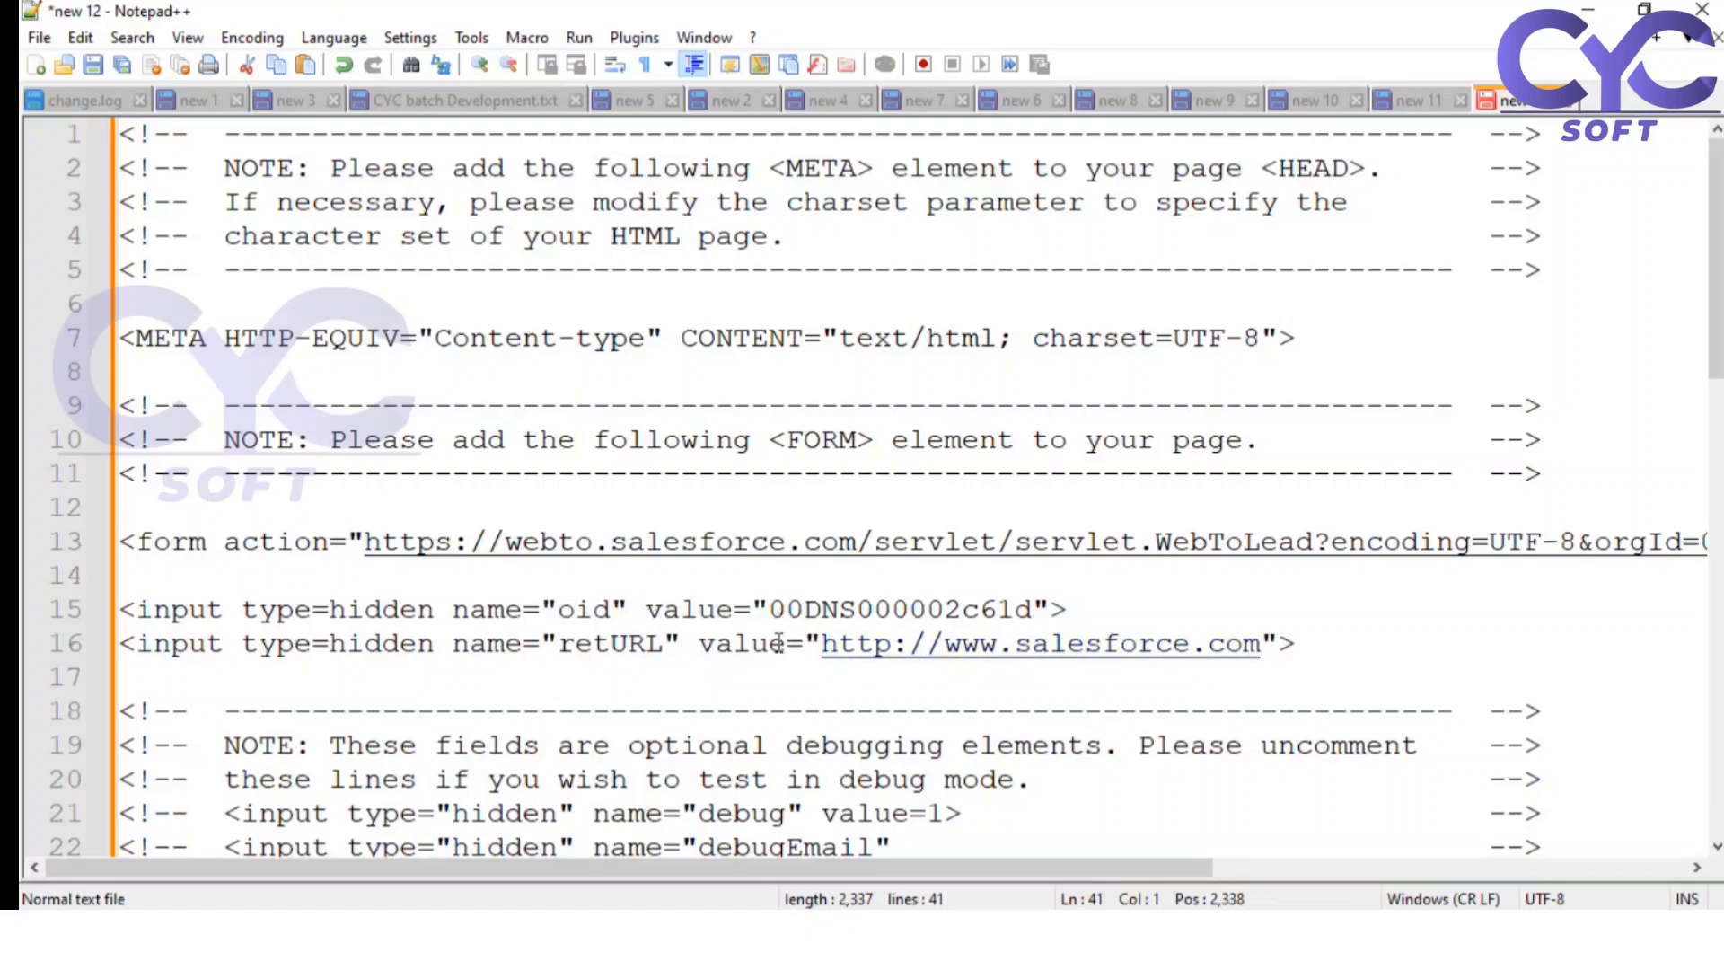
{"action": "left_click_drag", "start_coordinate": [560, 606], "coordinate": [612, 603]}
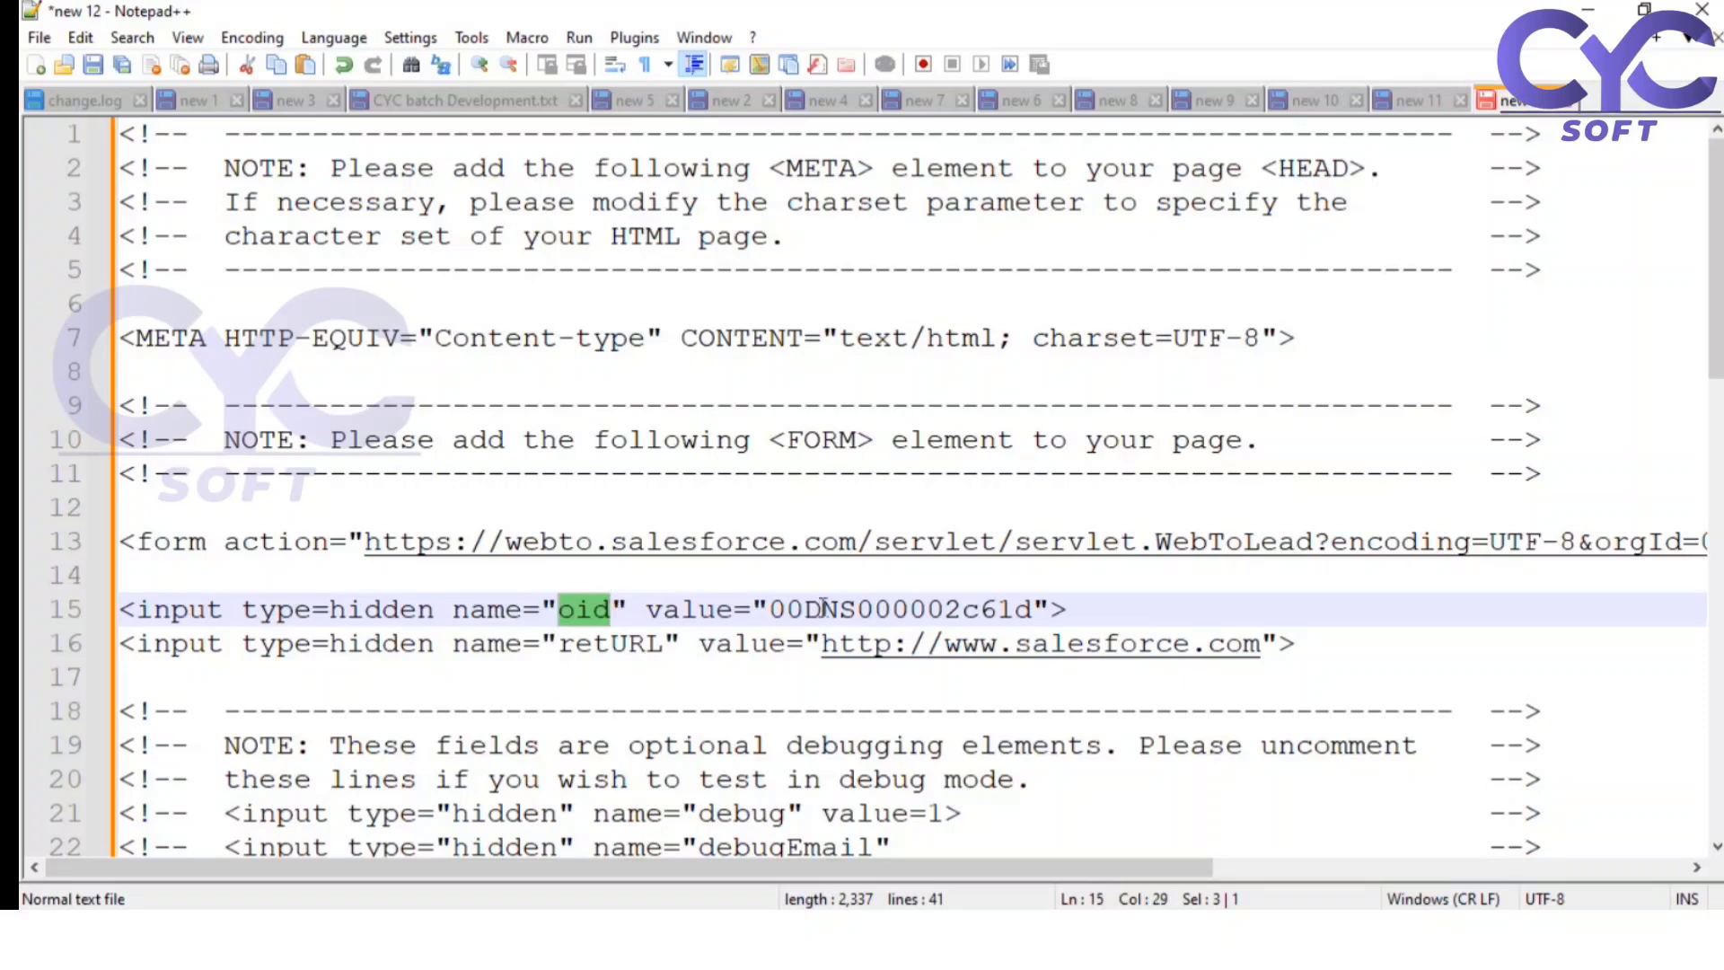
{"action": "left_click_drag", "start_coordinate": [771, 603], "coordinate": [819, 602]}
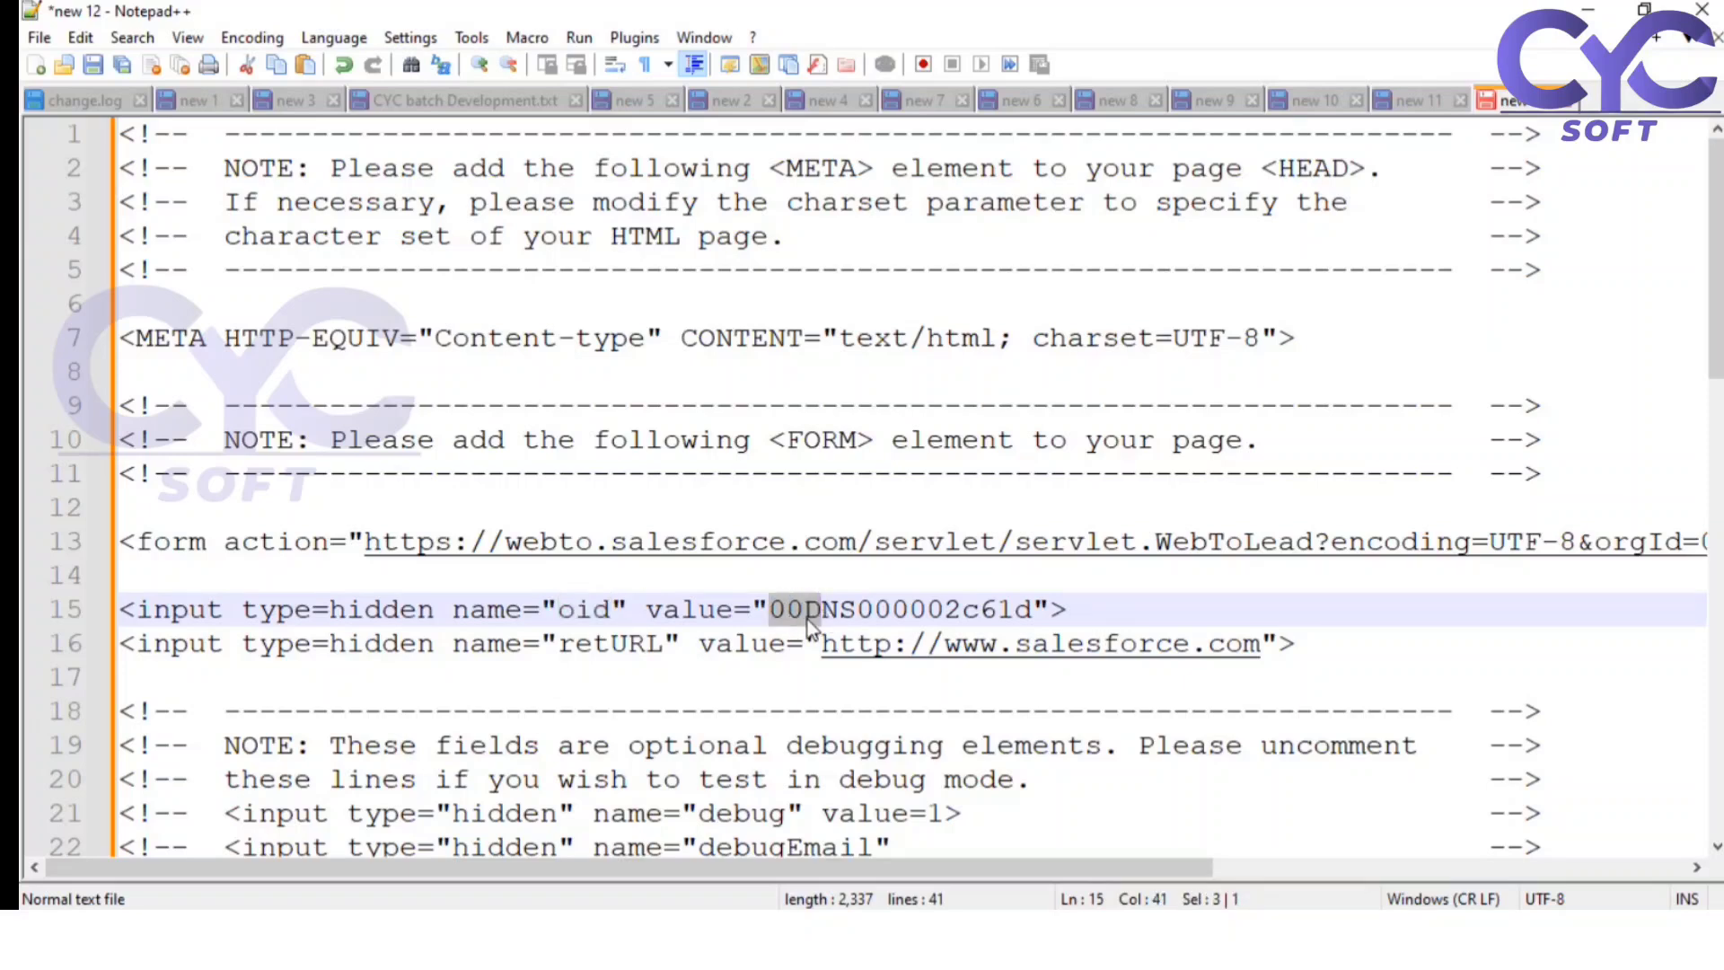
Step: Review the first name, last name, email, company, city and state label lines and the submit input in the HTML
{"action": "scroll", "coordinate": [863, 619], "scroll_direction": "down", "scroll_amount": 6}
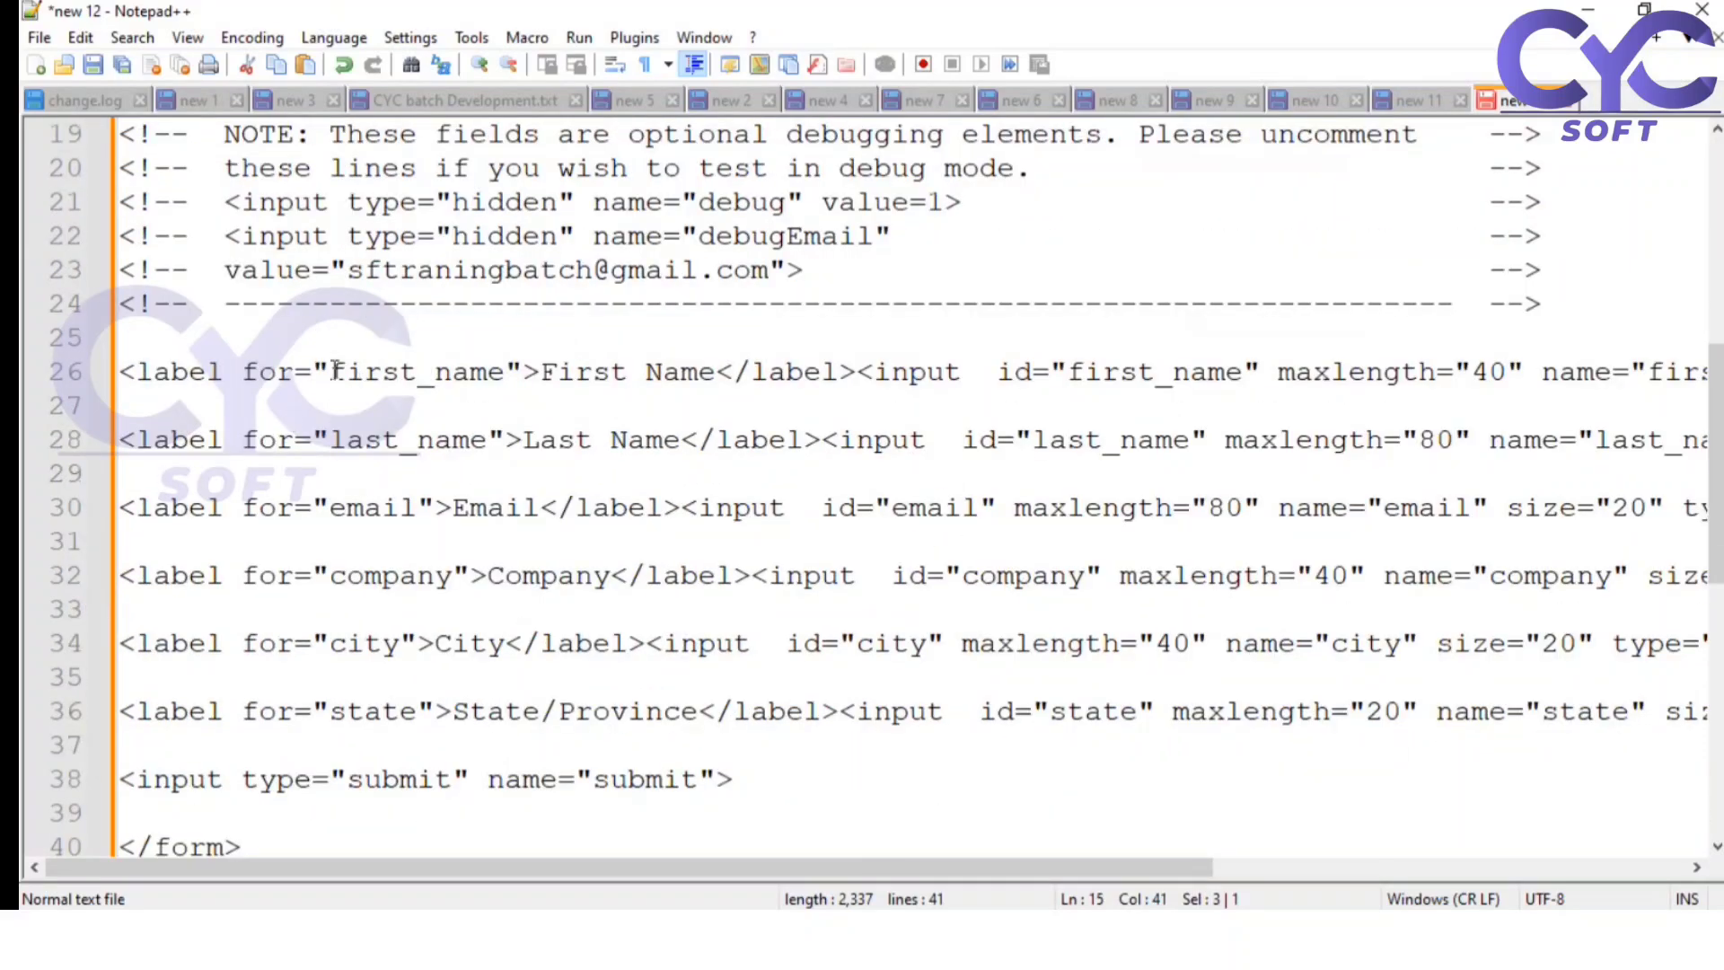
{"action": "left_click", "coordinate": [334, 370]}
{"action": "key", "text": "Right"}
{"action": "key", "text": "Right"}
{"action": "key", "text": "Right"}
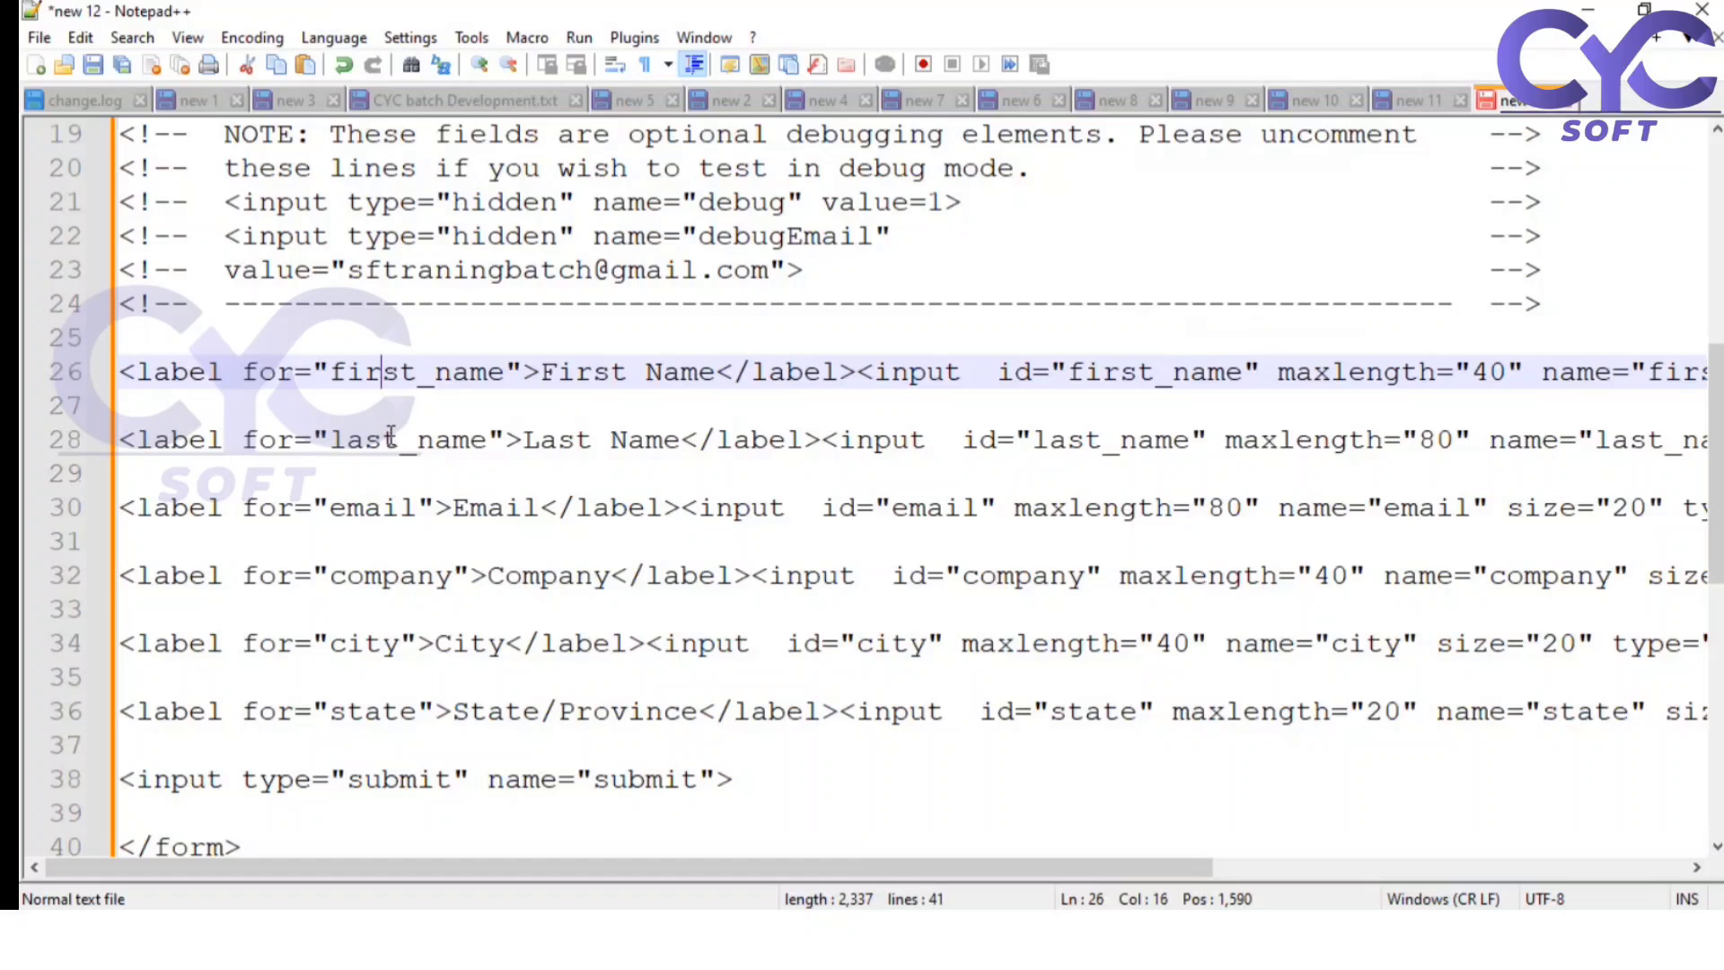
{"action": "left_click", "coordinate": [391, 440]}
{"action": "left_click", "coordinate": [384, 512]}
{"action": "left_click", "coordinate": [383, 574]}
{"action": "left_click", "coordinate": [377, 643]}
{"action": "left_click", "coordinate": [372, 714]}
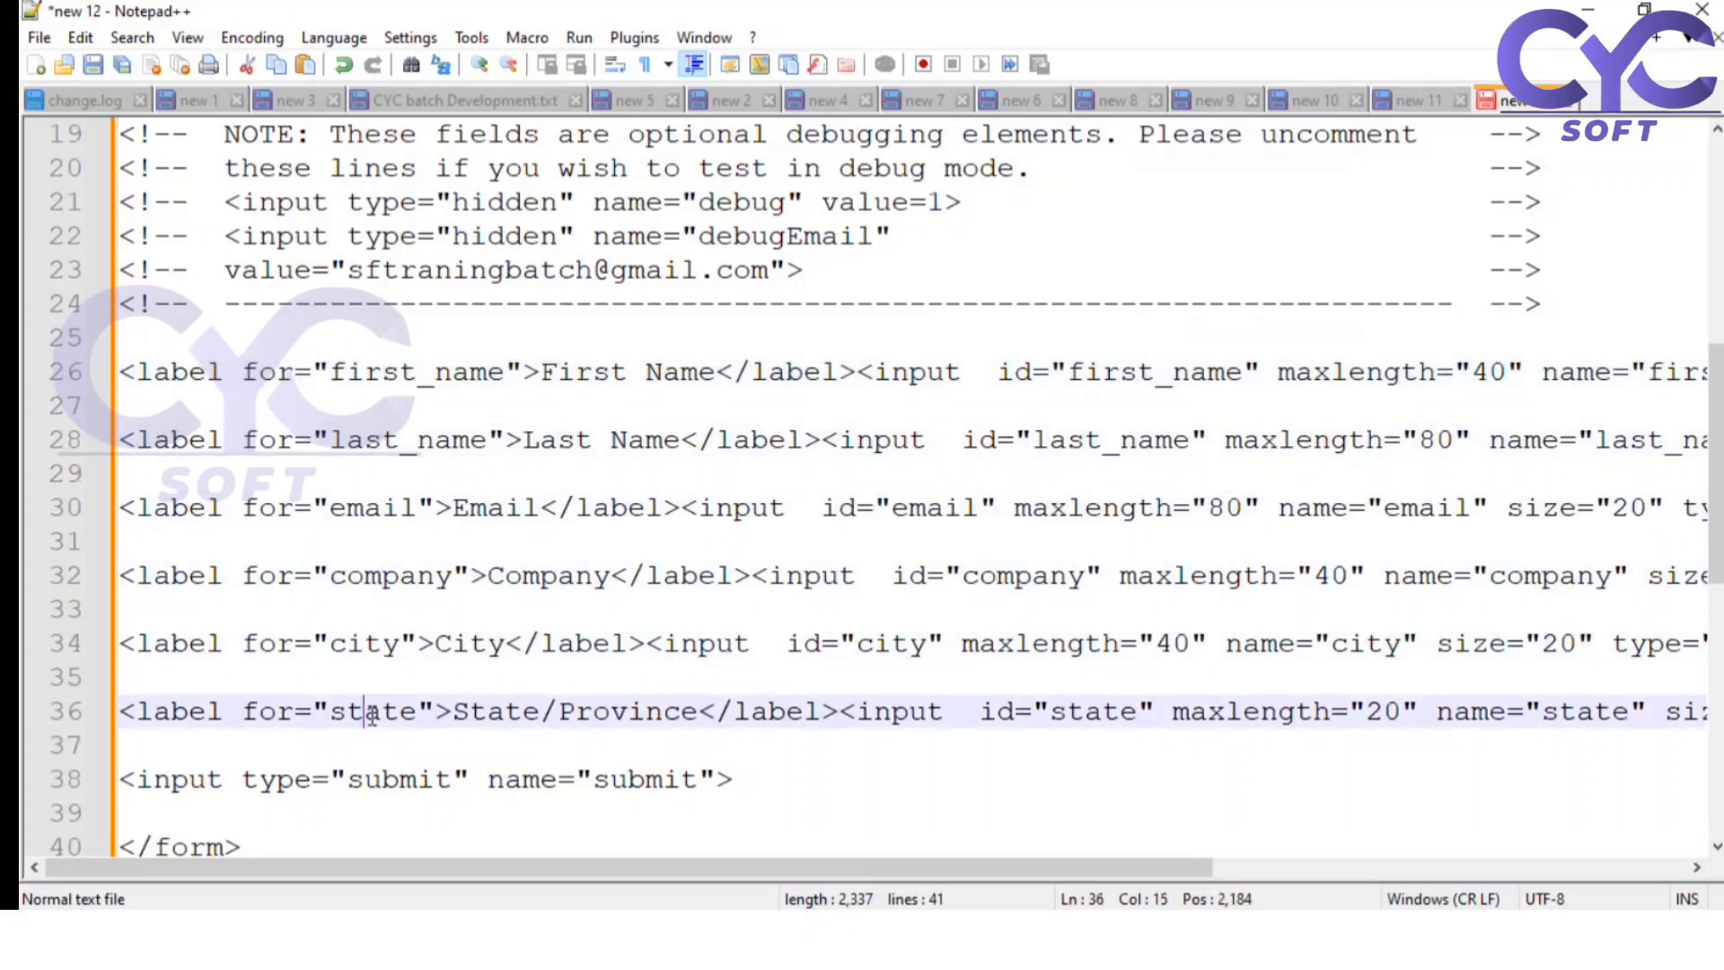
{"action": "double_click", "coordinate": [397, 781]}
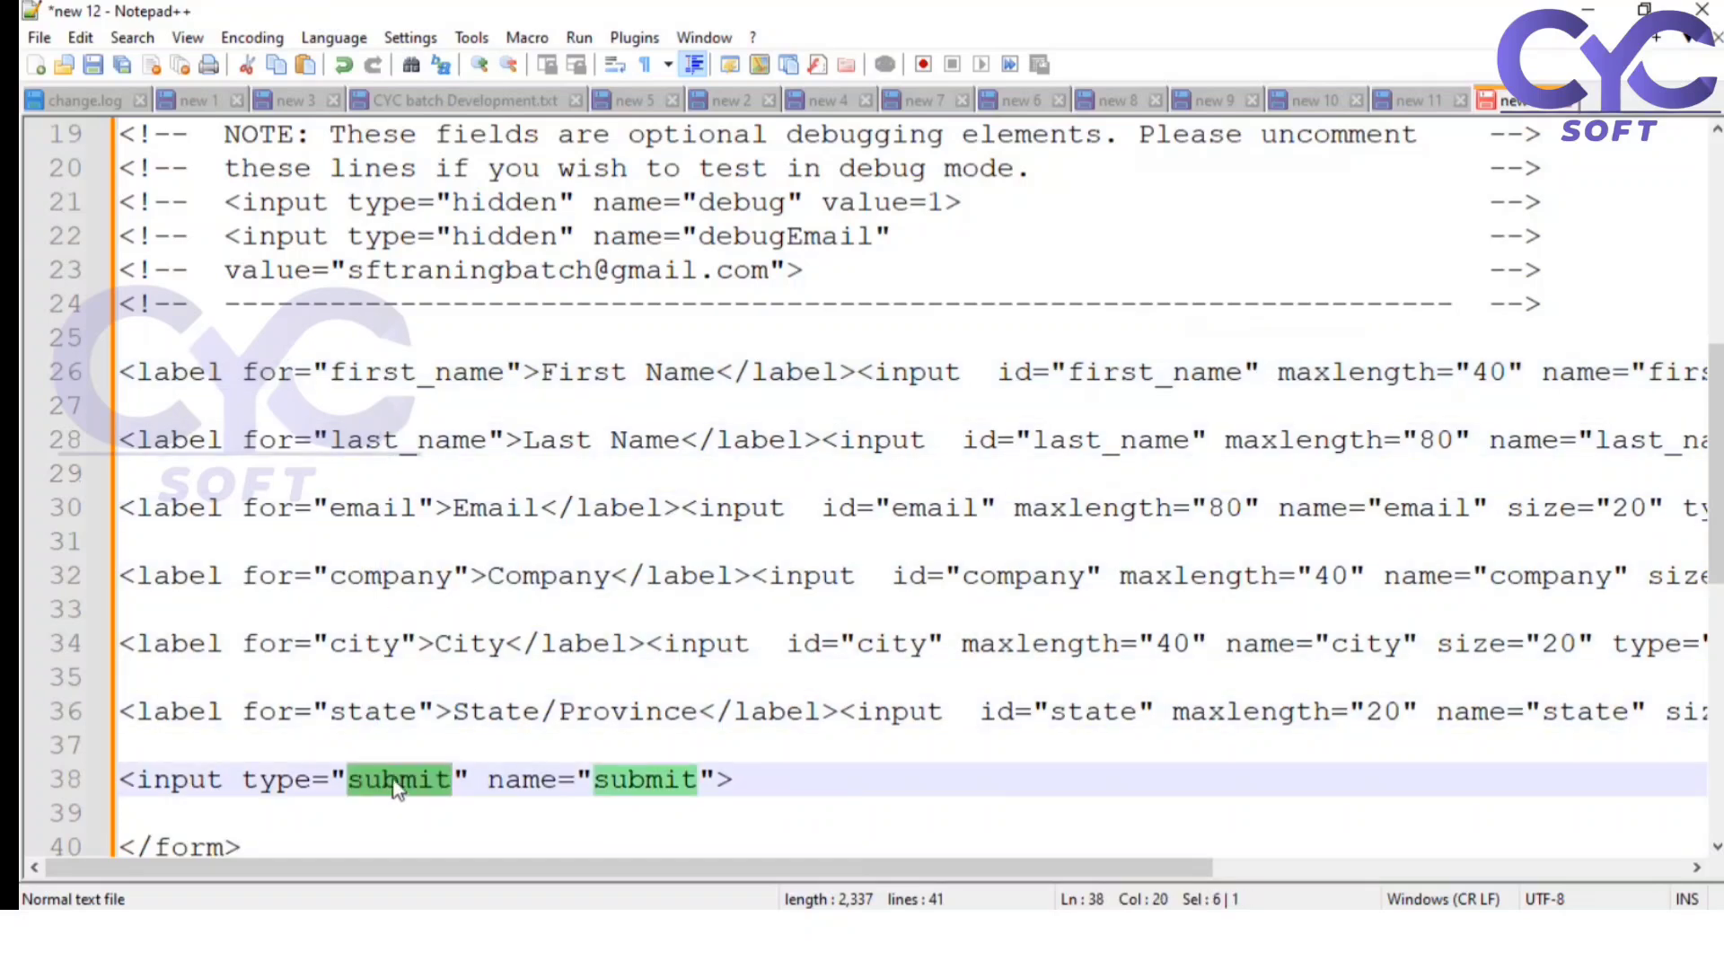
Step: Copy the entire HTML document, switch back to Salesforce in the browser and finish the Web-to-Lead form creation
{"action": "scroll", "coordinate": [847, 607], "scroll_direction": "up", "scroll_amount": 3}
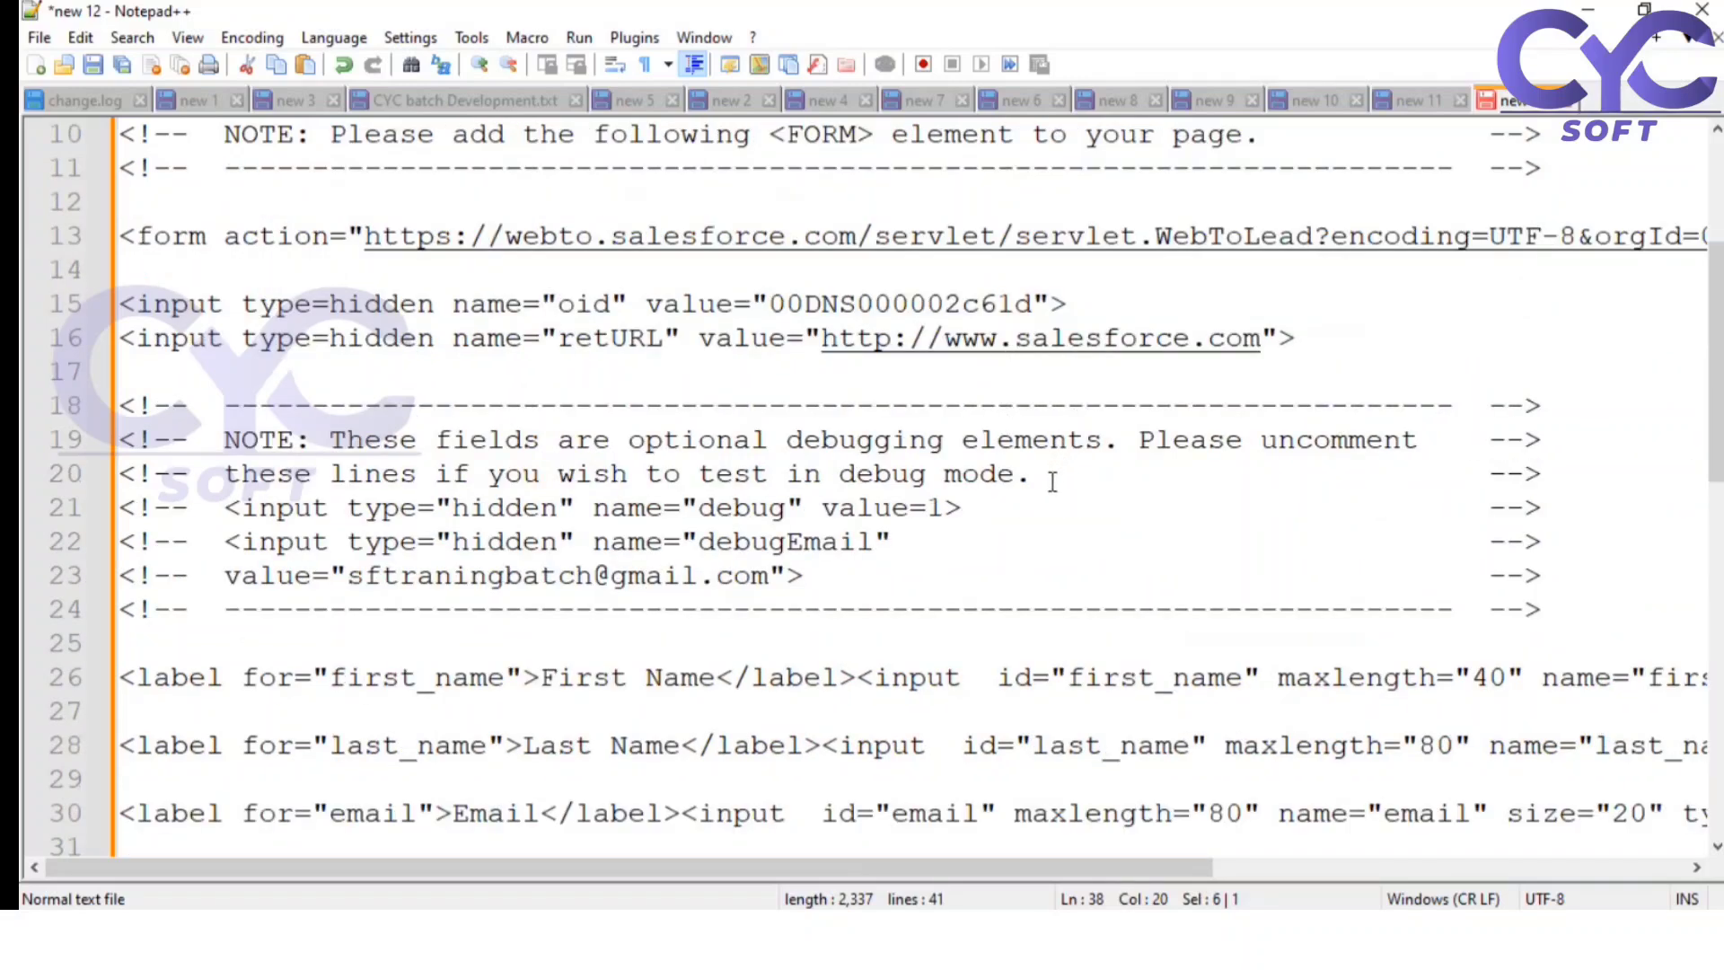
{"action": "left_click", "coordinate": [1036, 536]}
{"action": "key", "text": "ctrl+a"}
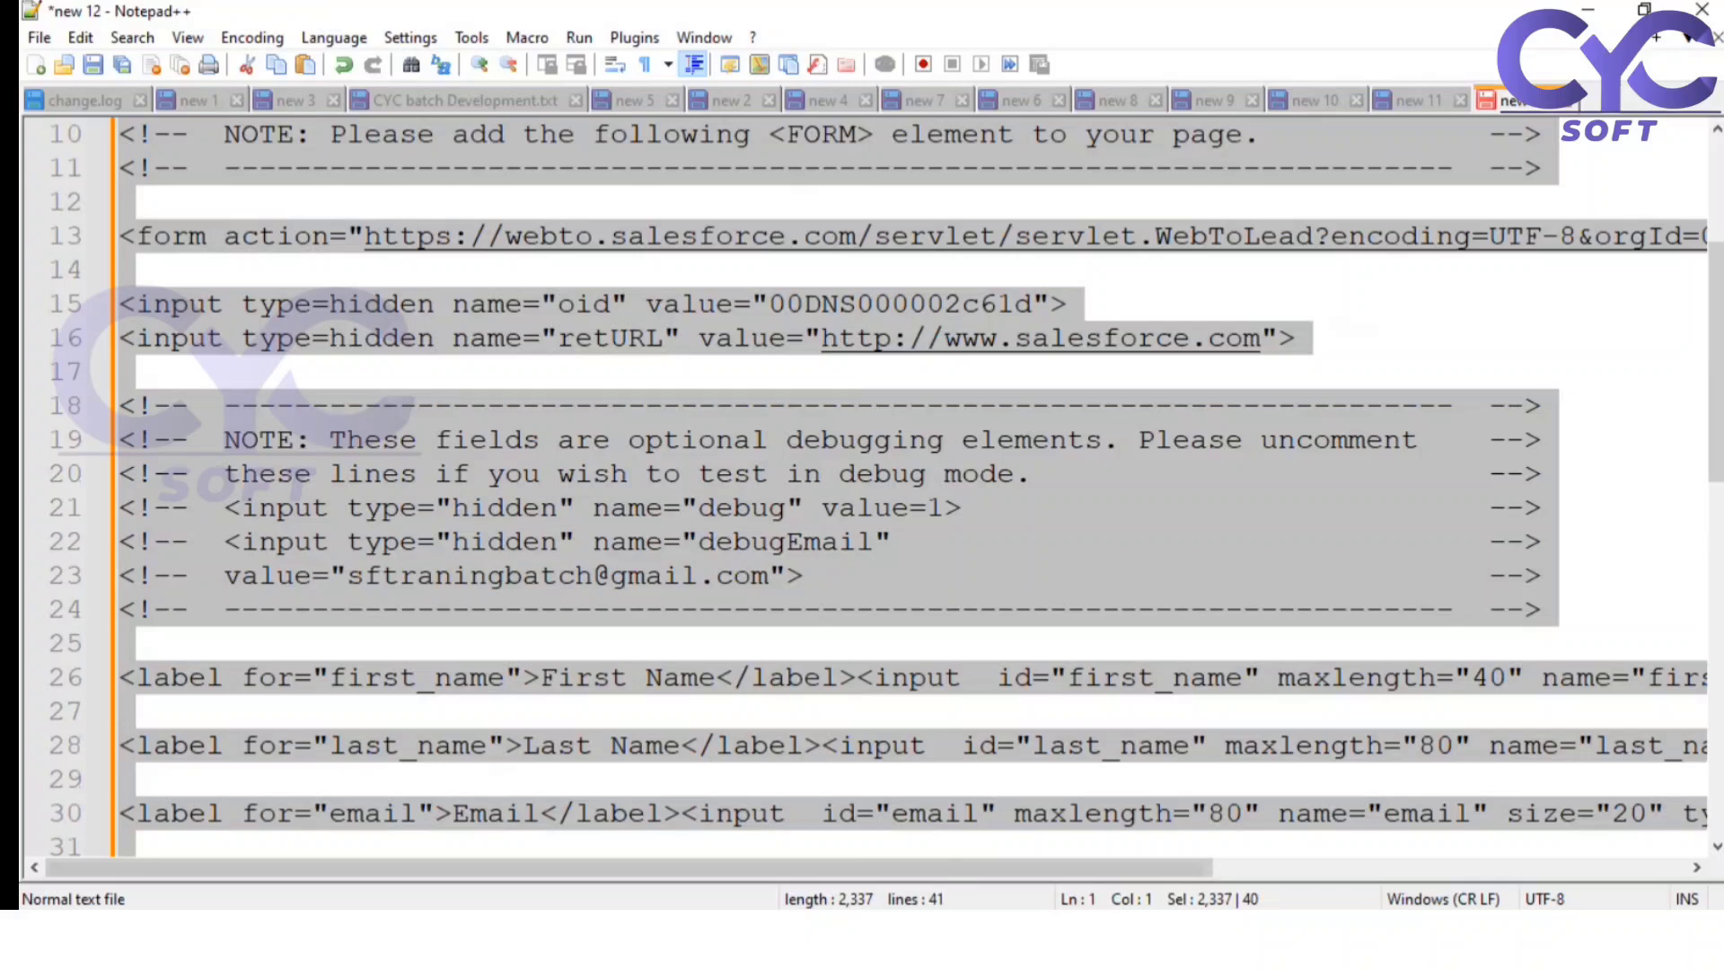
{"action": "key", "text": "alt+Tab"}
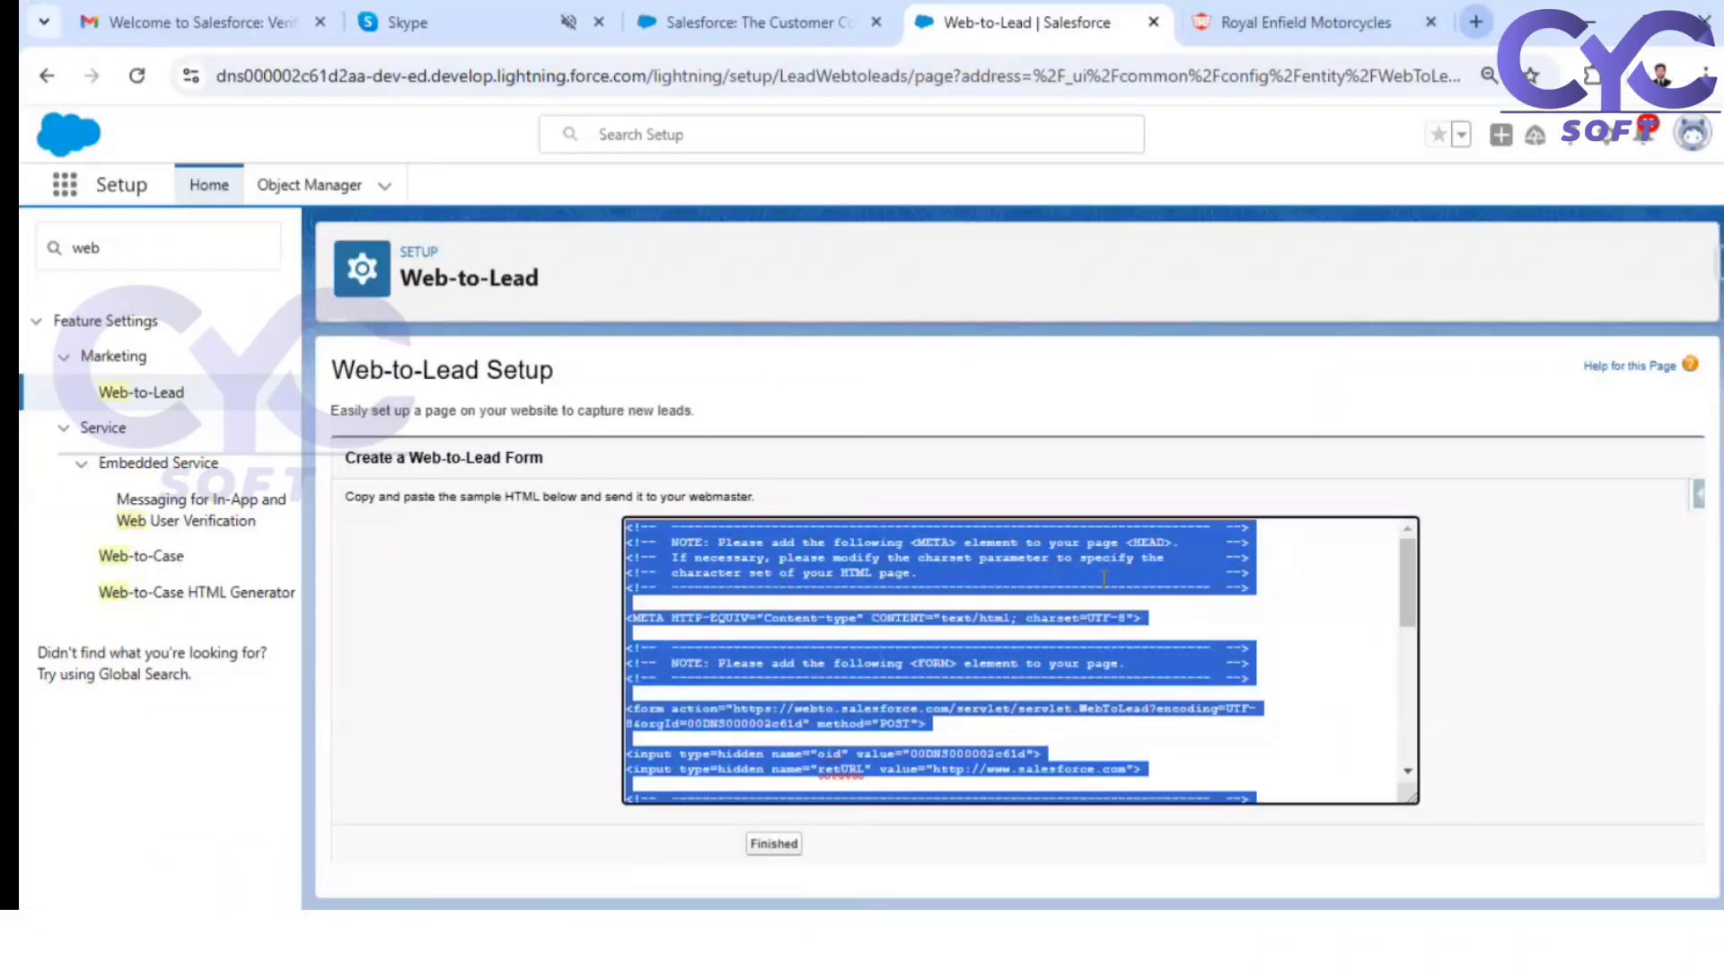
{"action": "left_click", "coordinate": [779, 860]}
{"action": "left_click", "coordinate": [773, 843]}
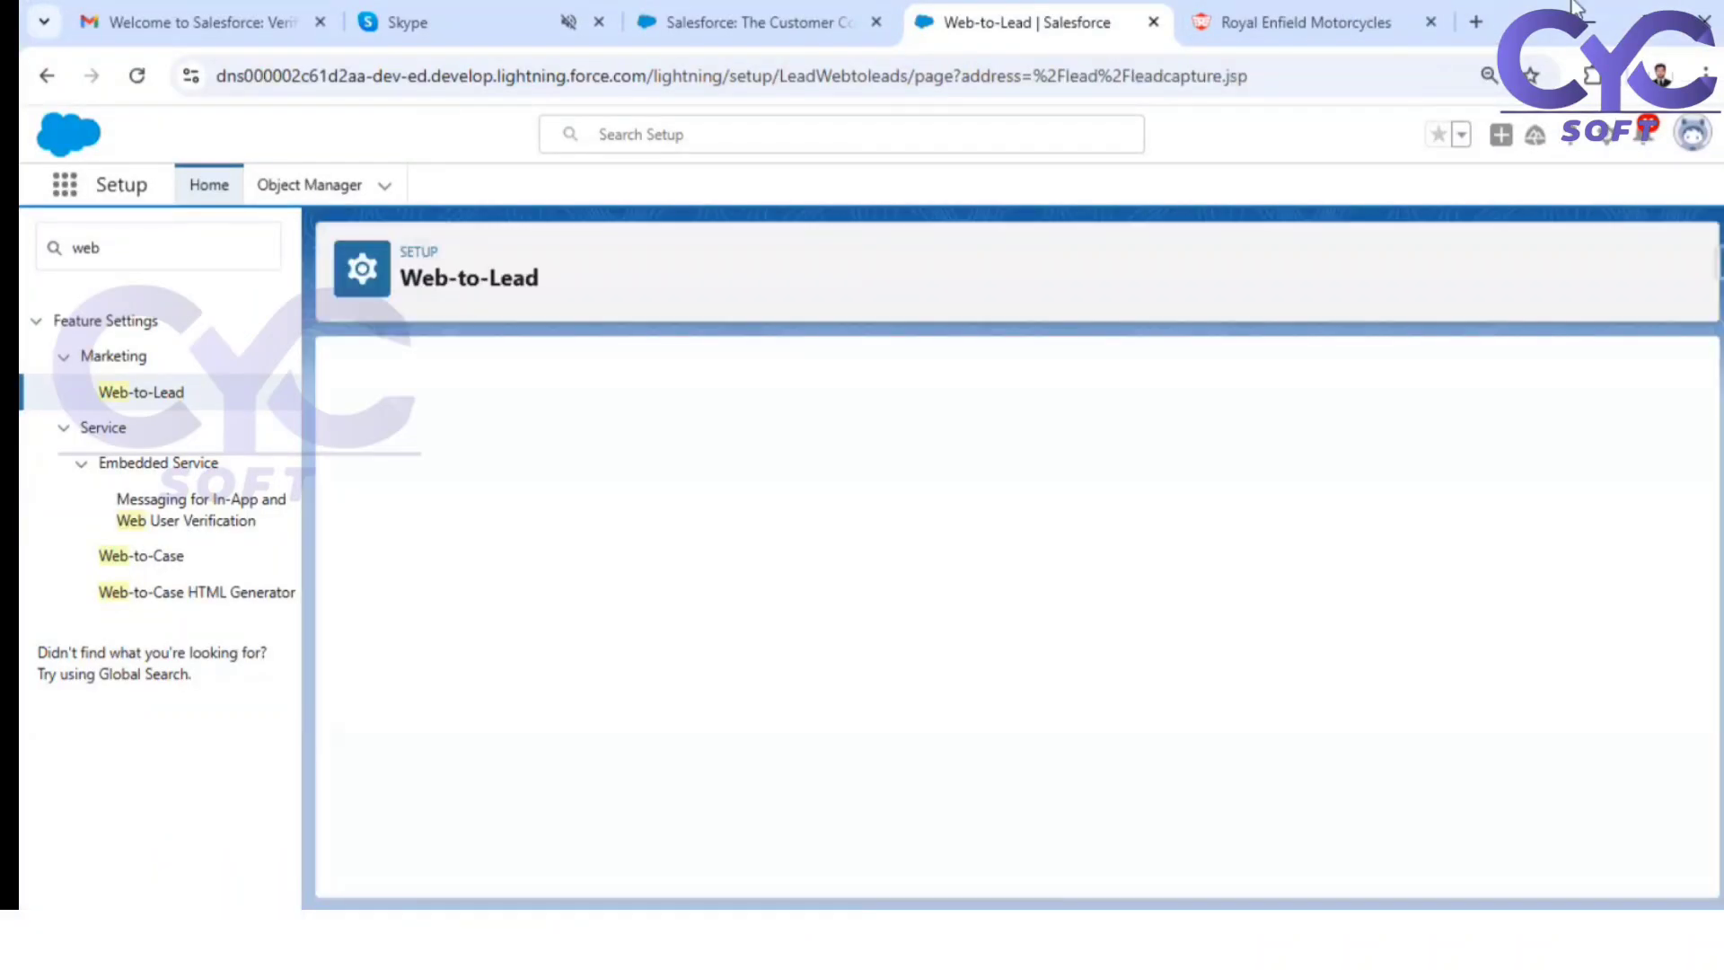
Step: Search for "w3schools html" in a new browser tab and open the W3Schools HTML Tutorial
{"action": "left_click", "coordinate": [1475, 22]}
{"action": "type", "text": "w3"}
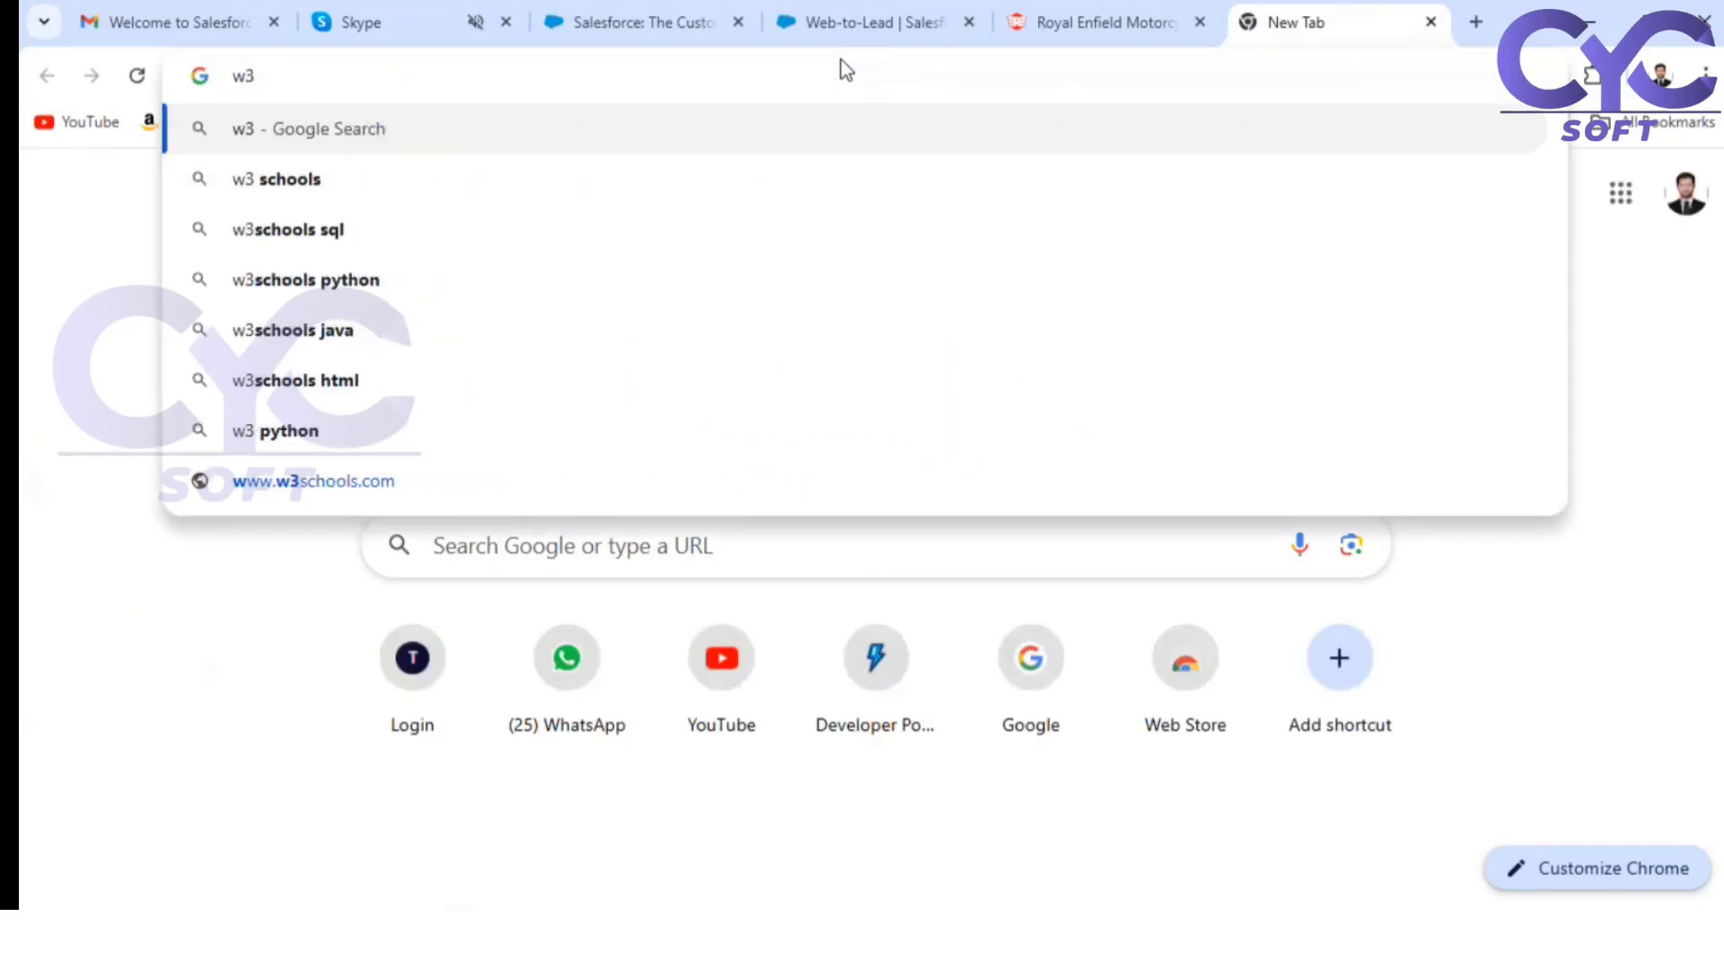
{"action": "key", "text": "Down"}
{"action": "key", "text": "Down"}
{"action": "key", "text": "Down"}
{"action": "key", "text": "Down"}
{"action": "key", "text": "Down"}
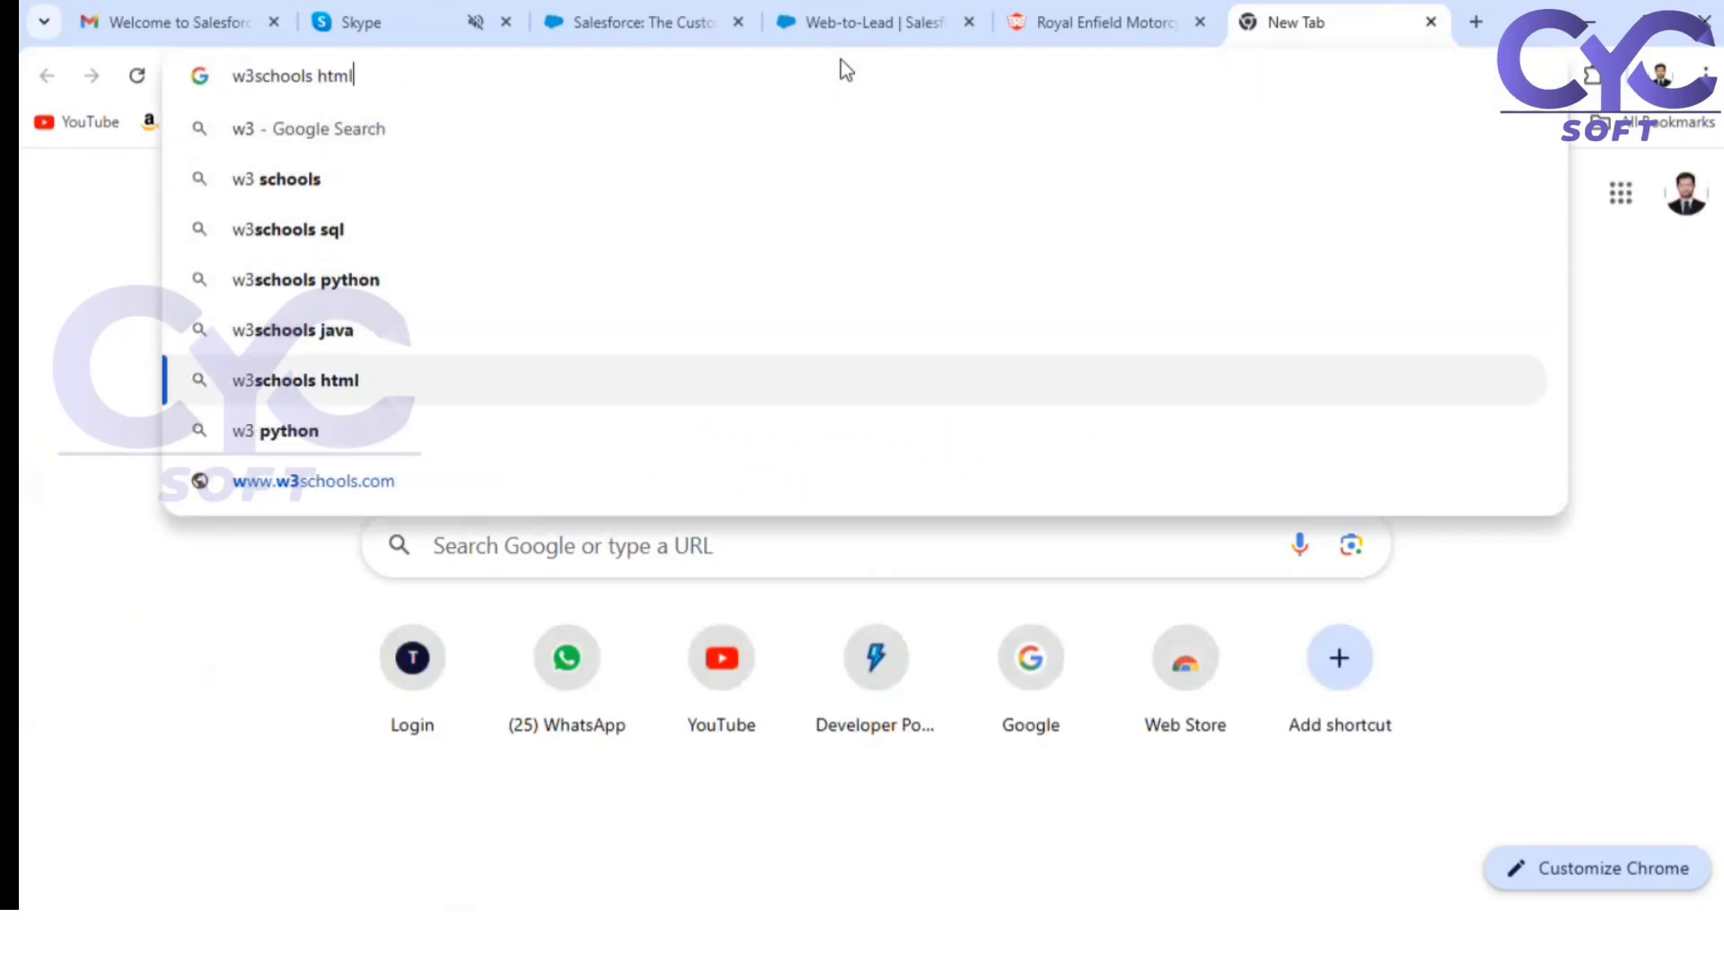
{"action": "key", "text": "Return"}
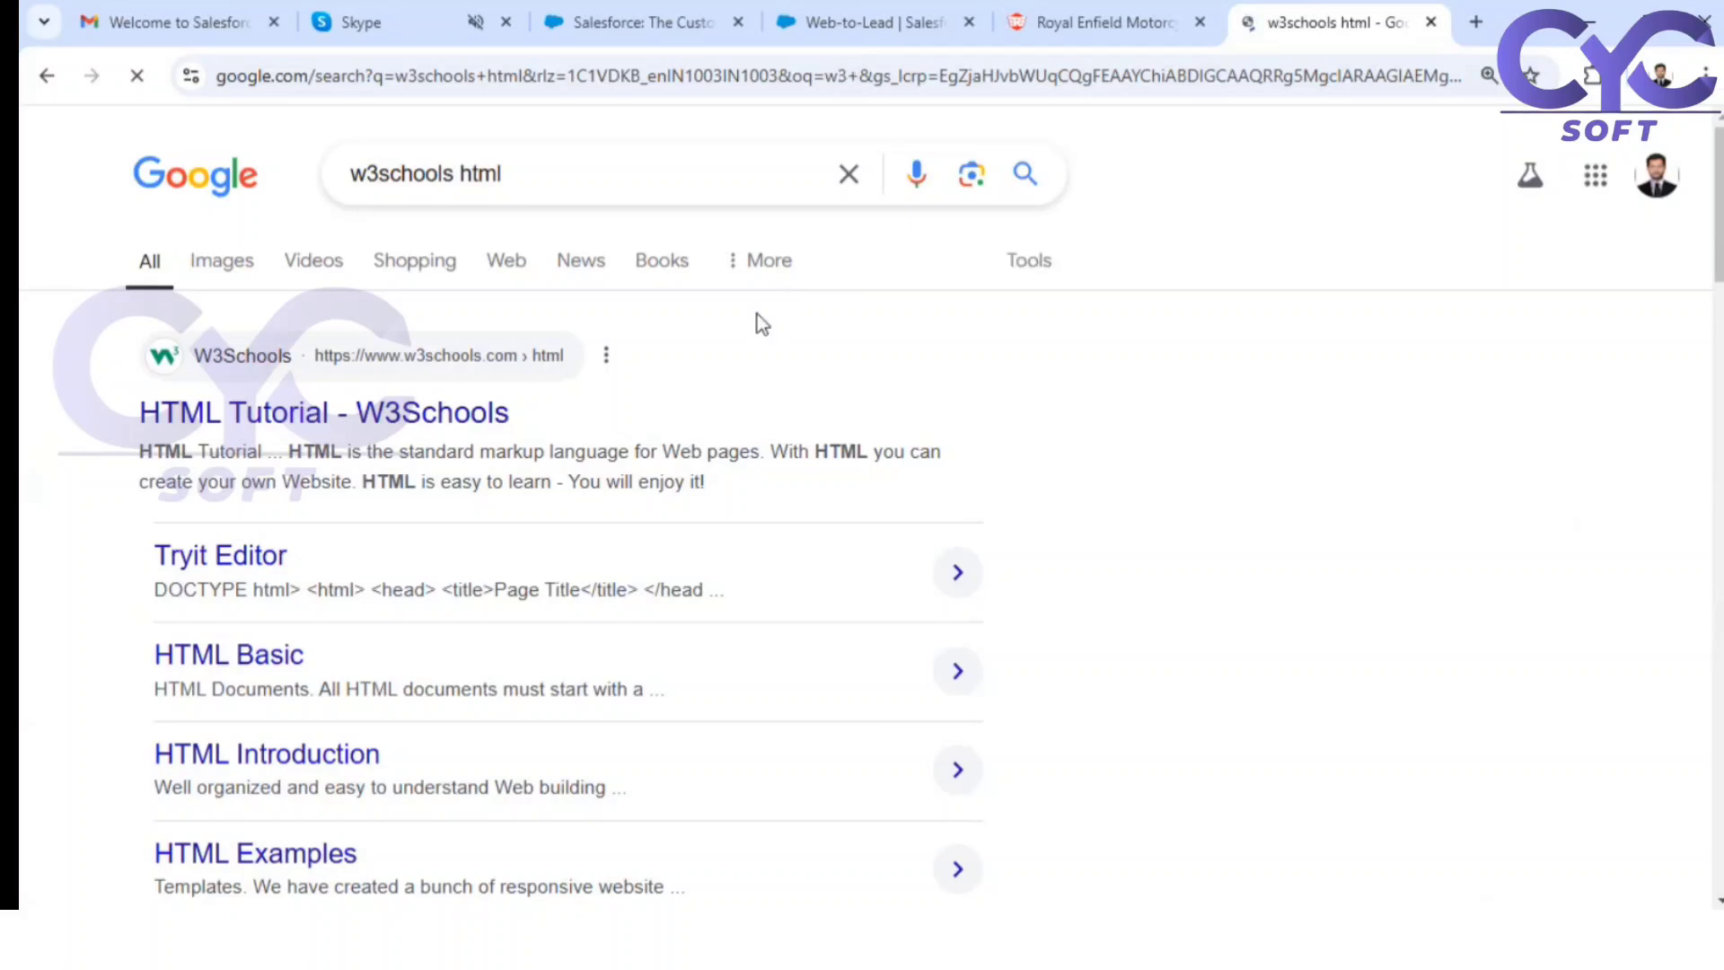
{"action": "left_click", "coordinate": [313, 412]}
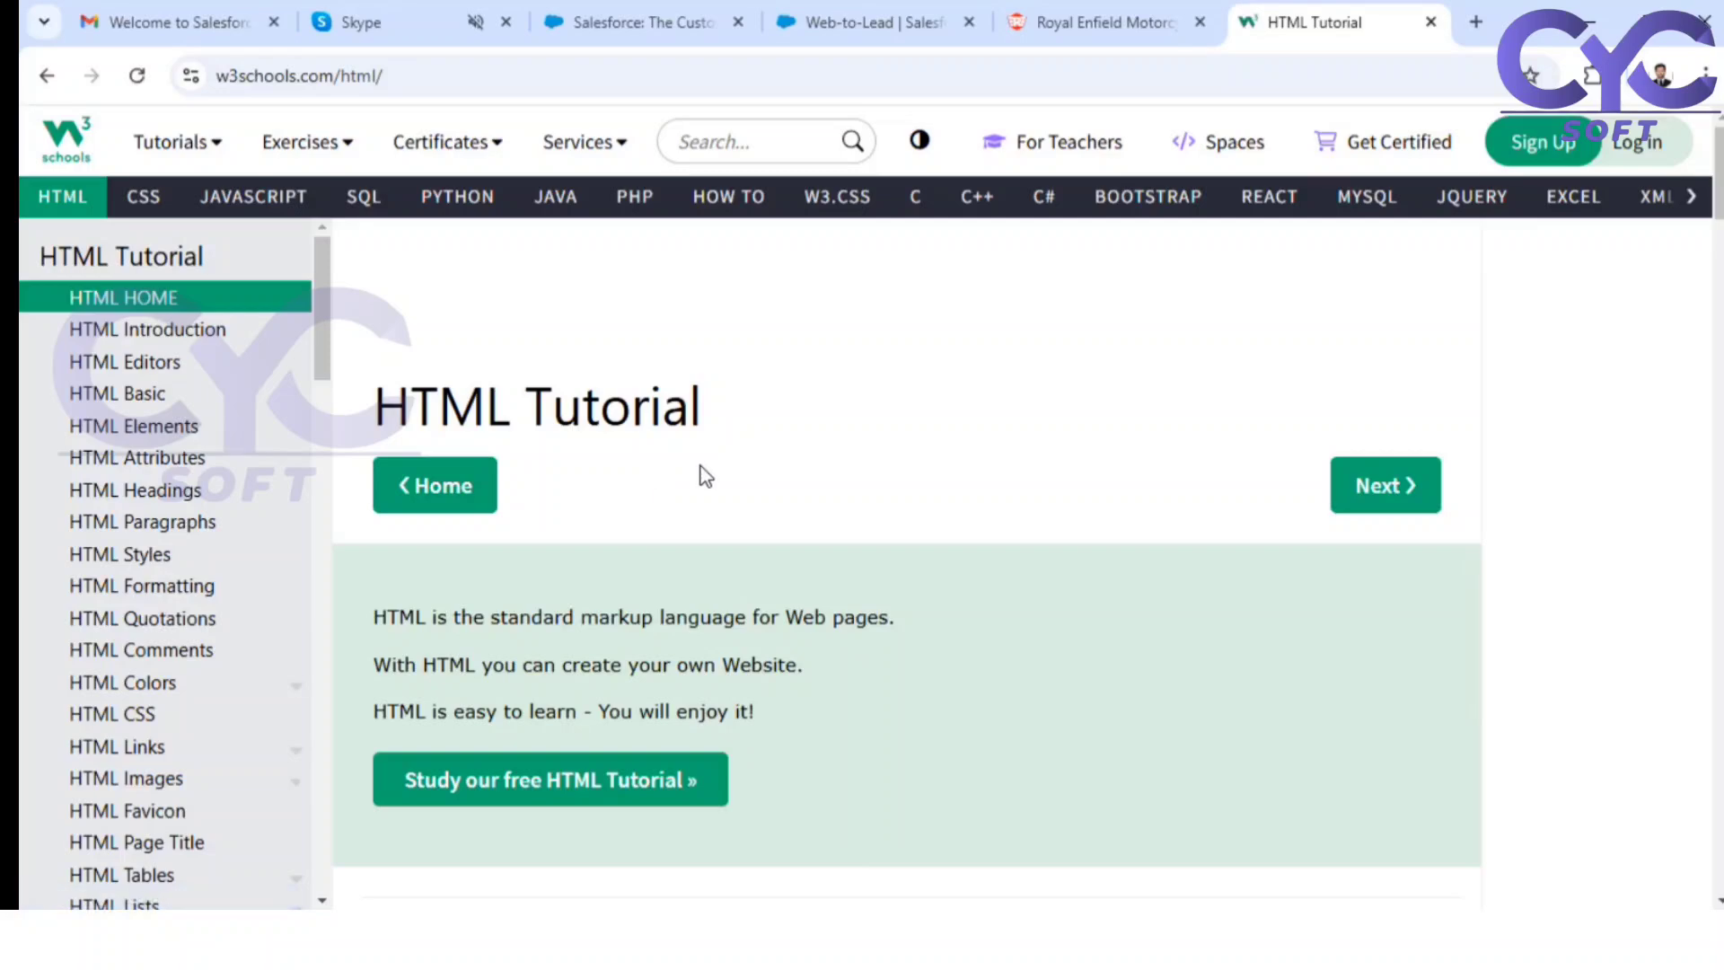
Step: Find the page's first HTML example and open it in the Try it Yourself editor
{"action": "scroll", "coordinate": [705, 476], "scroll_direction": "down", "scroll_amount": 7}
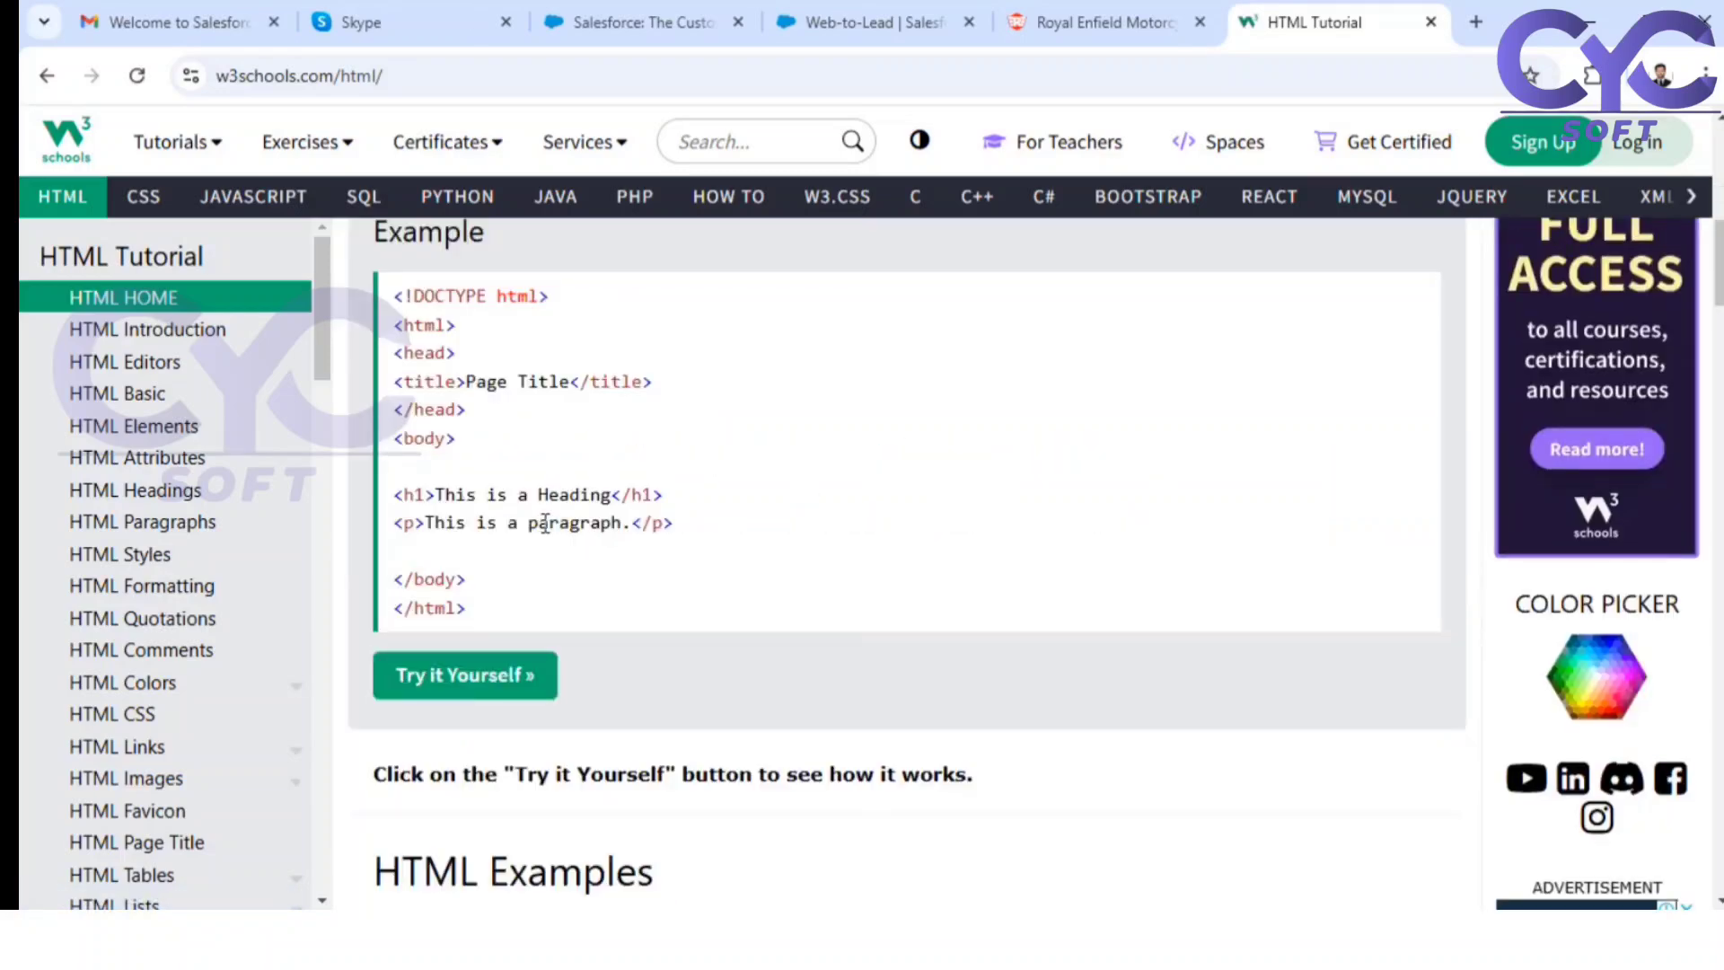
{"action": "key", "text": "ctrl+a"}
{"action": "left_click", "coordinate": [542, 560]}
{"action": "scroll", "coordinate": [544, 554], "scroll_direction": "up", "scroll_amount": 4}
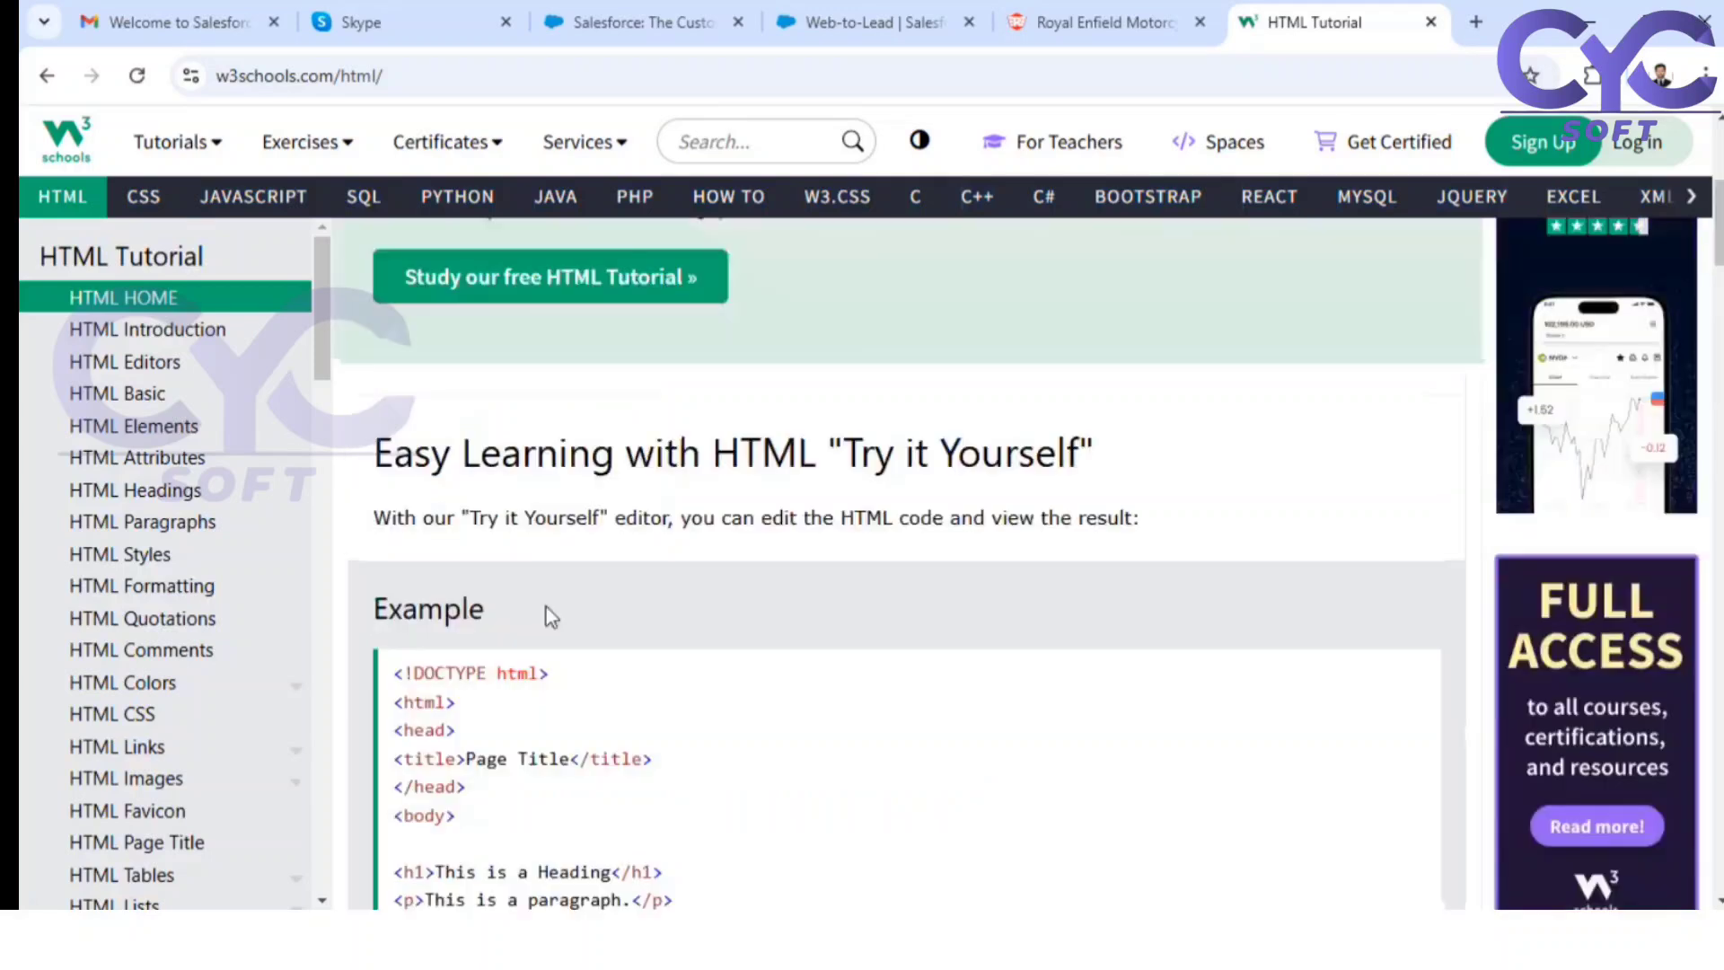
{"action": "scroll", "coordinate": [546, 607], "scroll_direction": "down", "scroll_amount": 4}
{"action": "left_click", "coordinate": [461, 674]}
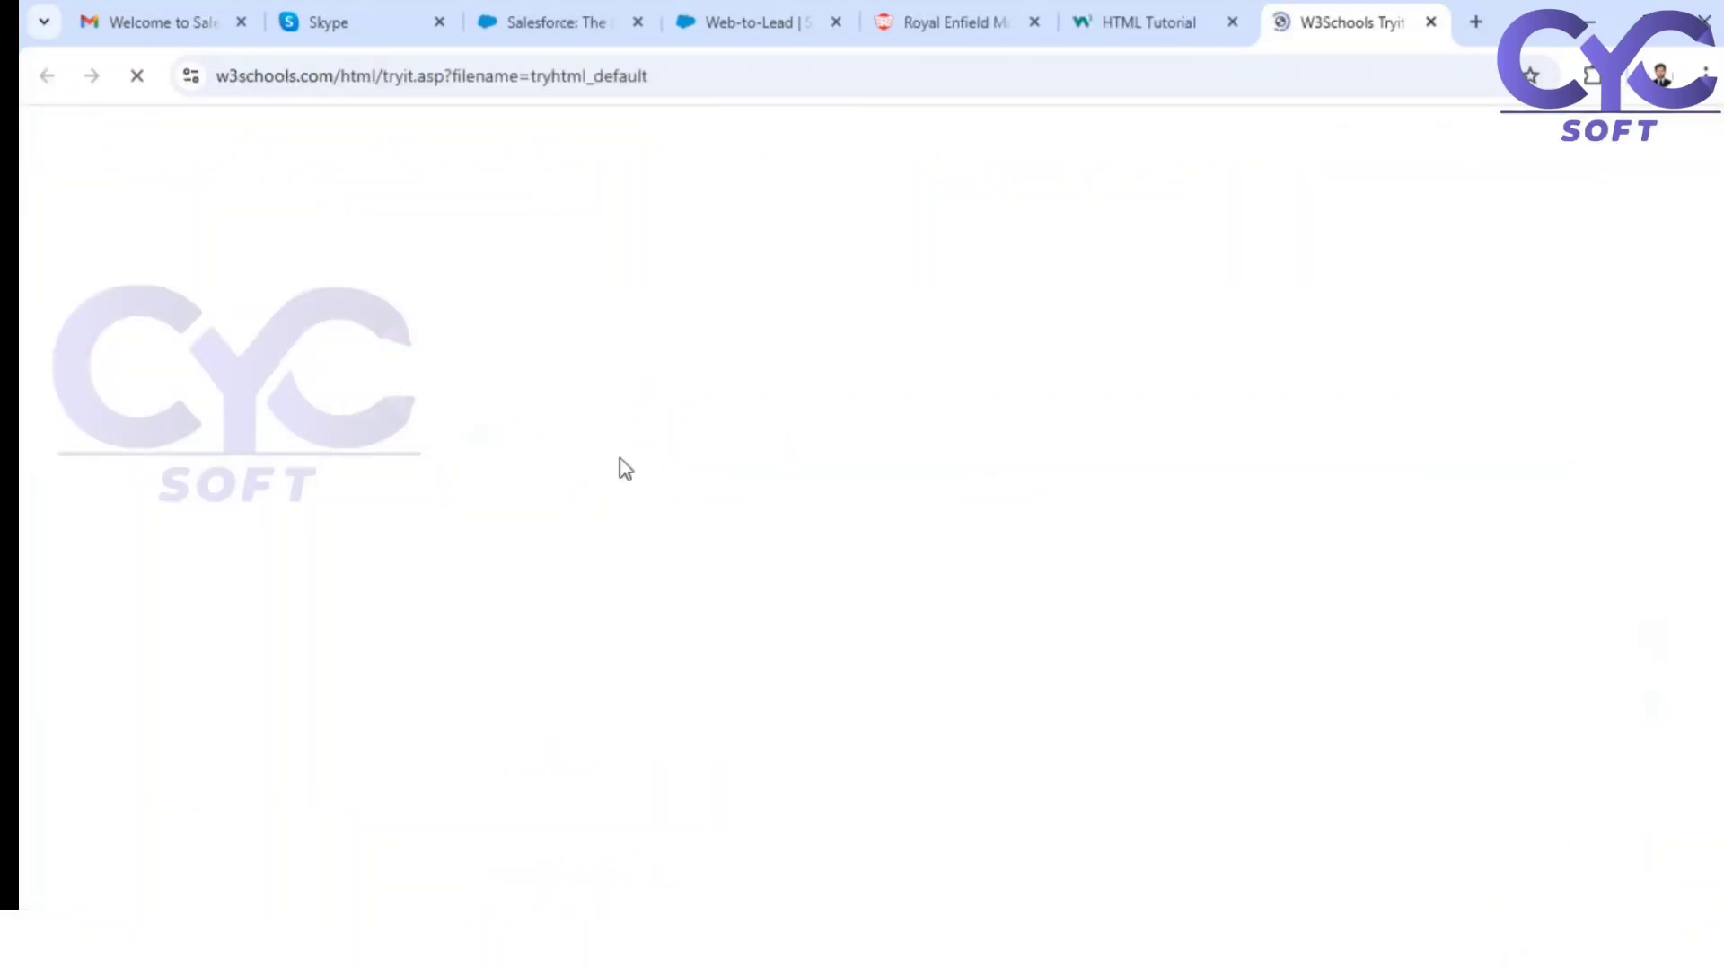
Step: Replace the editor's entire sample code with the copied Web-to-Lead HTML and run it
{"action": "left_click", "coordinate": [132, 508]}
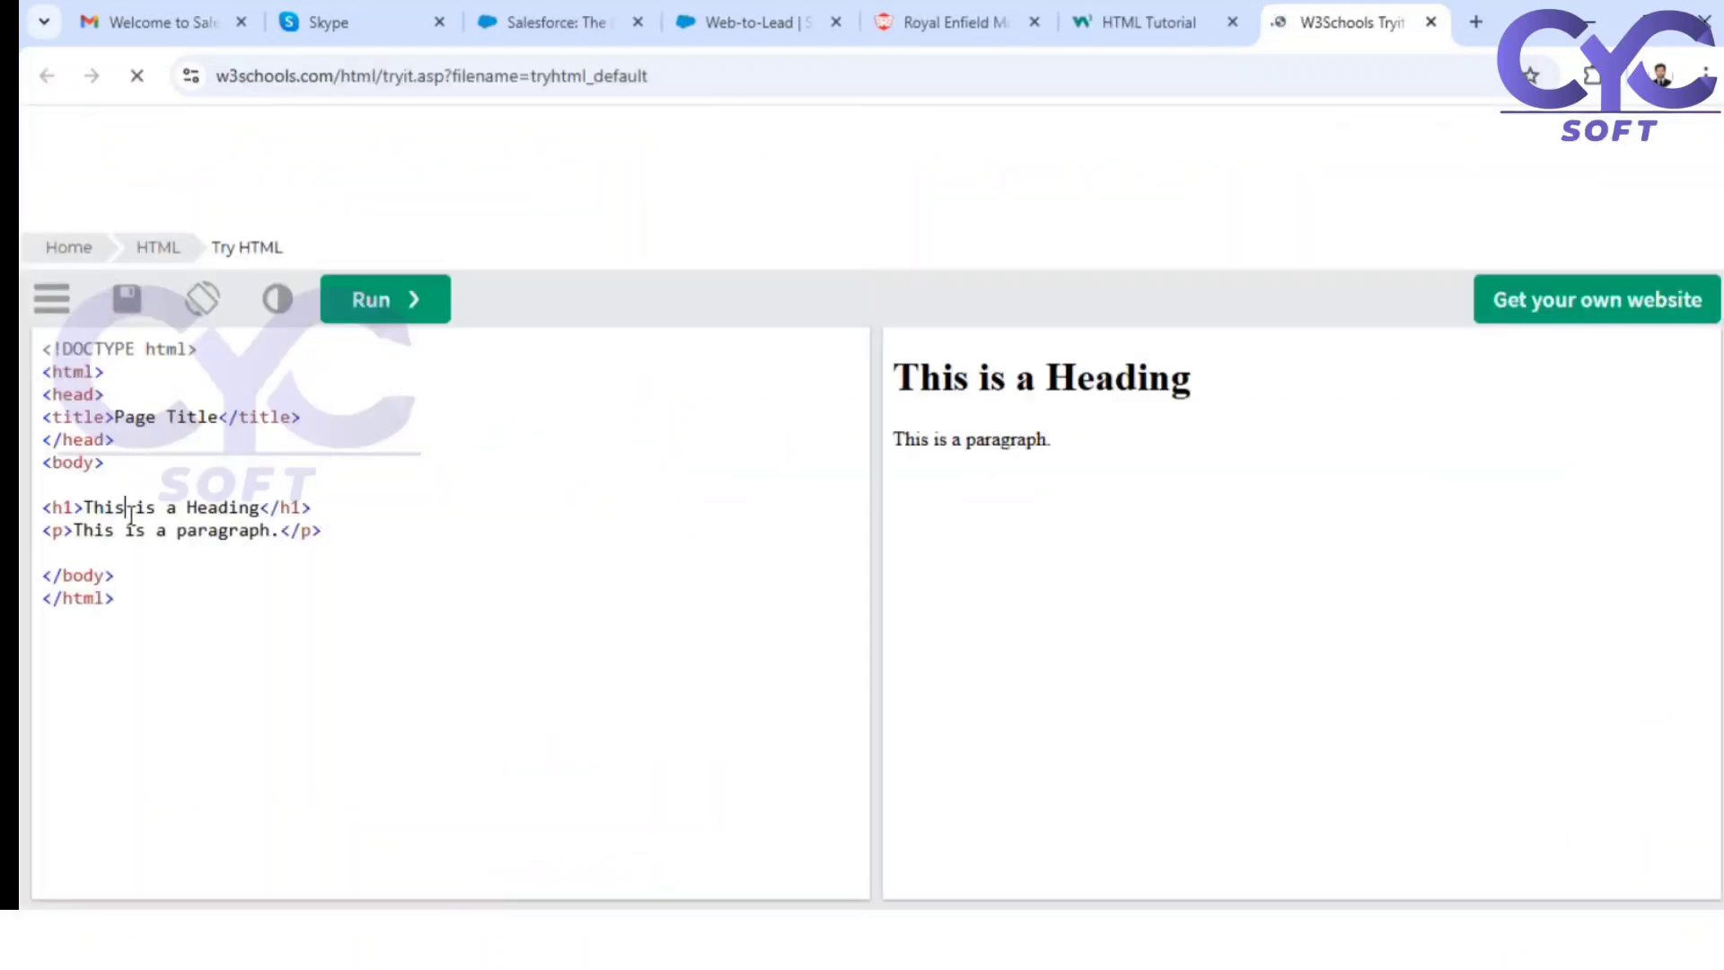
{"action": "key", "text": "ctrl+a"}
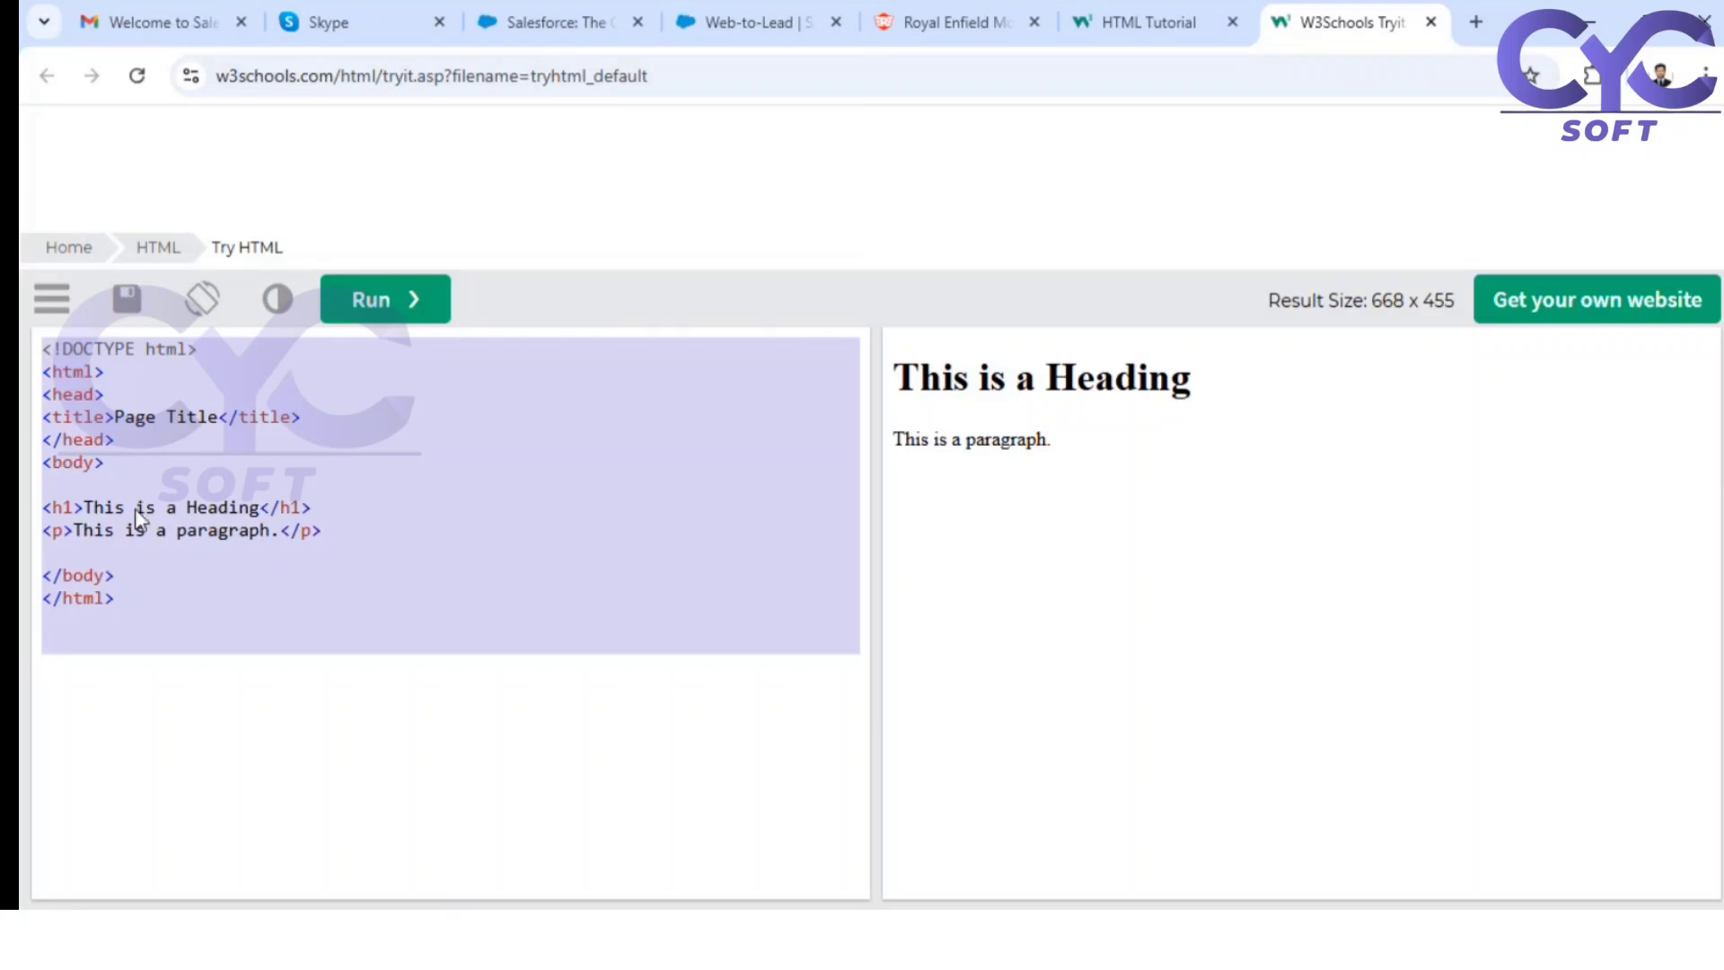
{"action": "key", "text": "ctrl+v"}
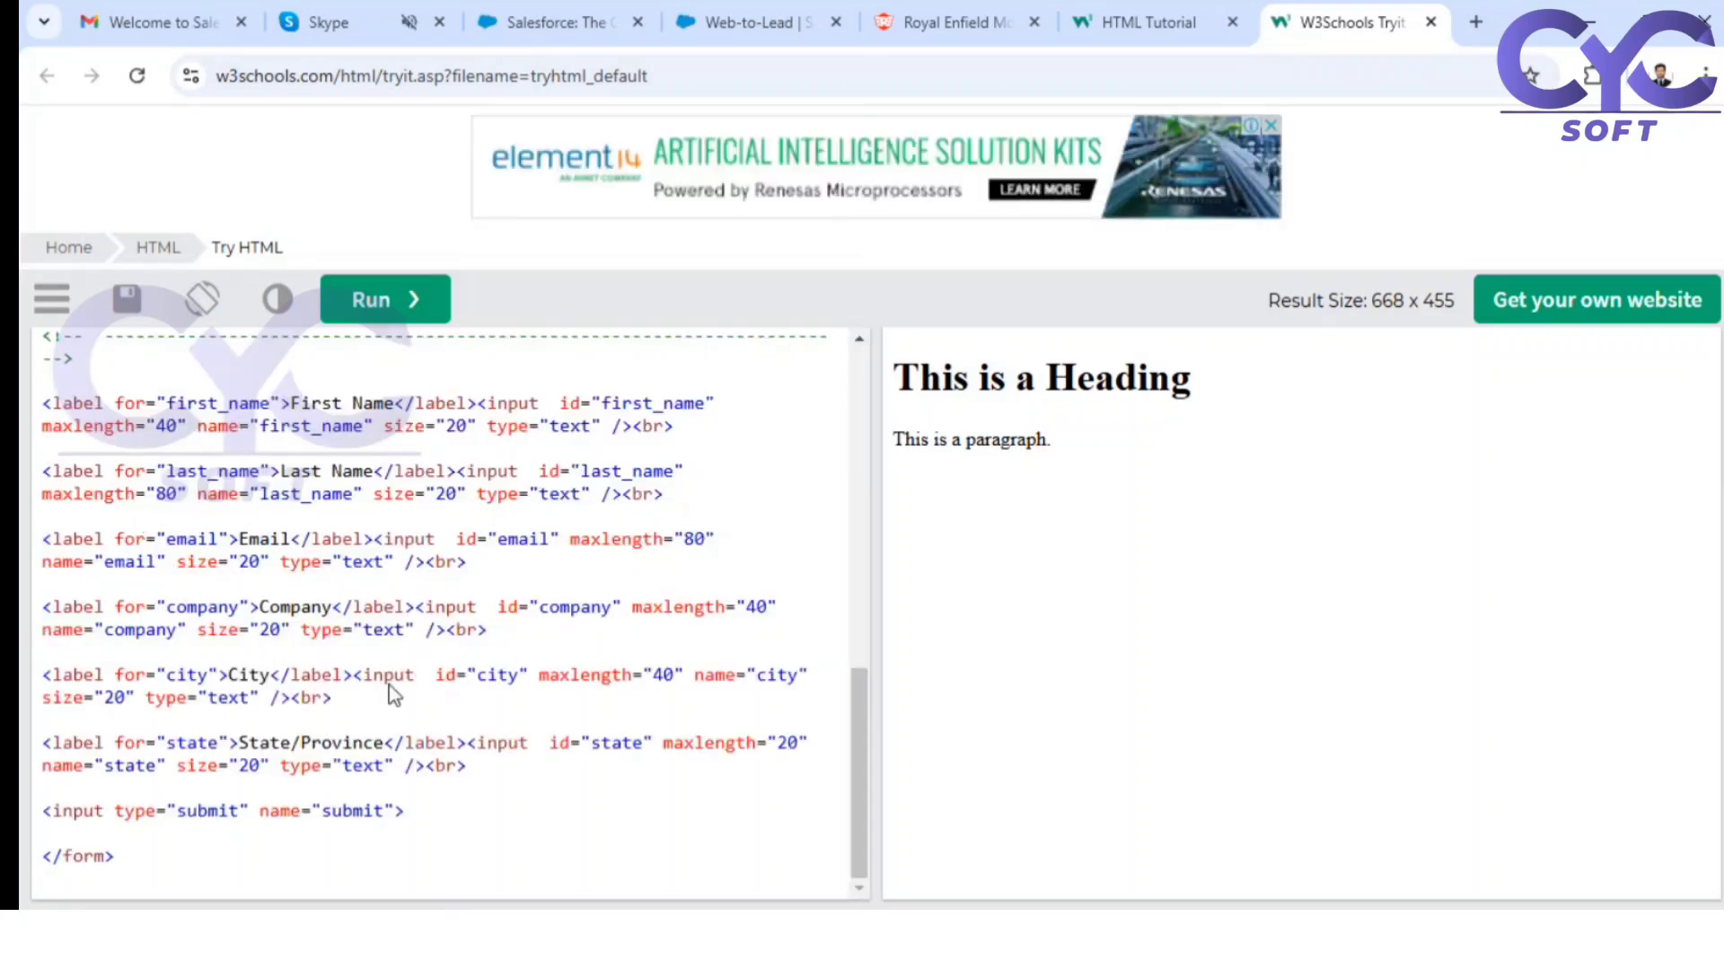
{"action": "left_click", "coordinate": [379, 297]}
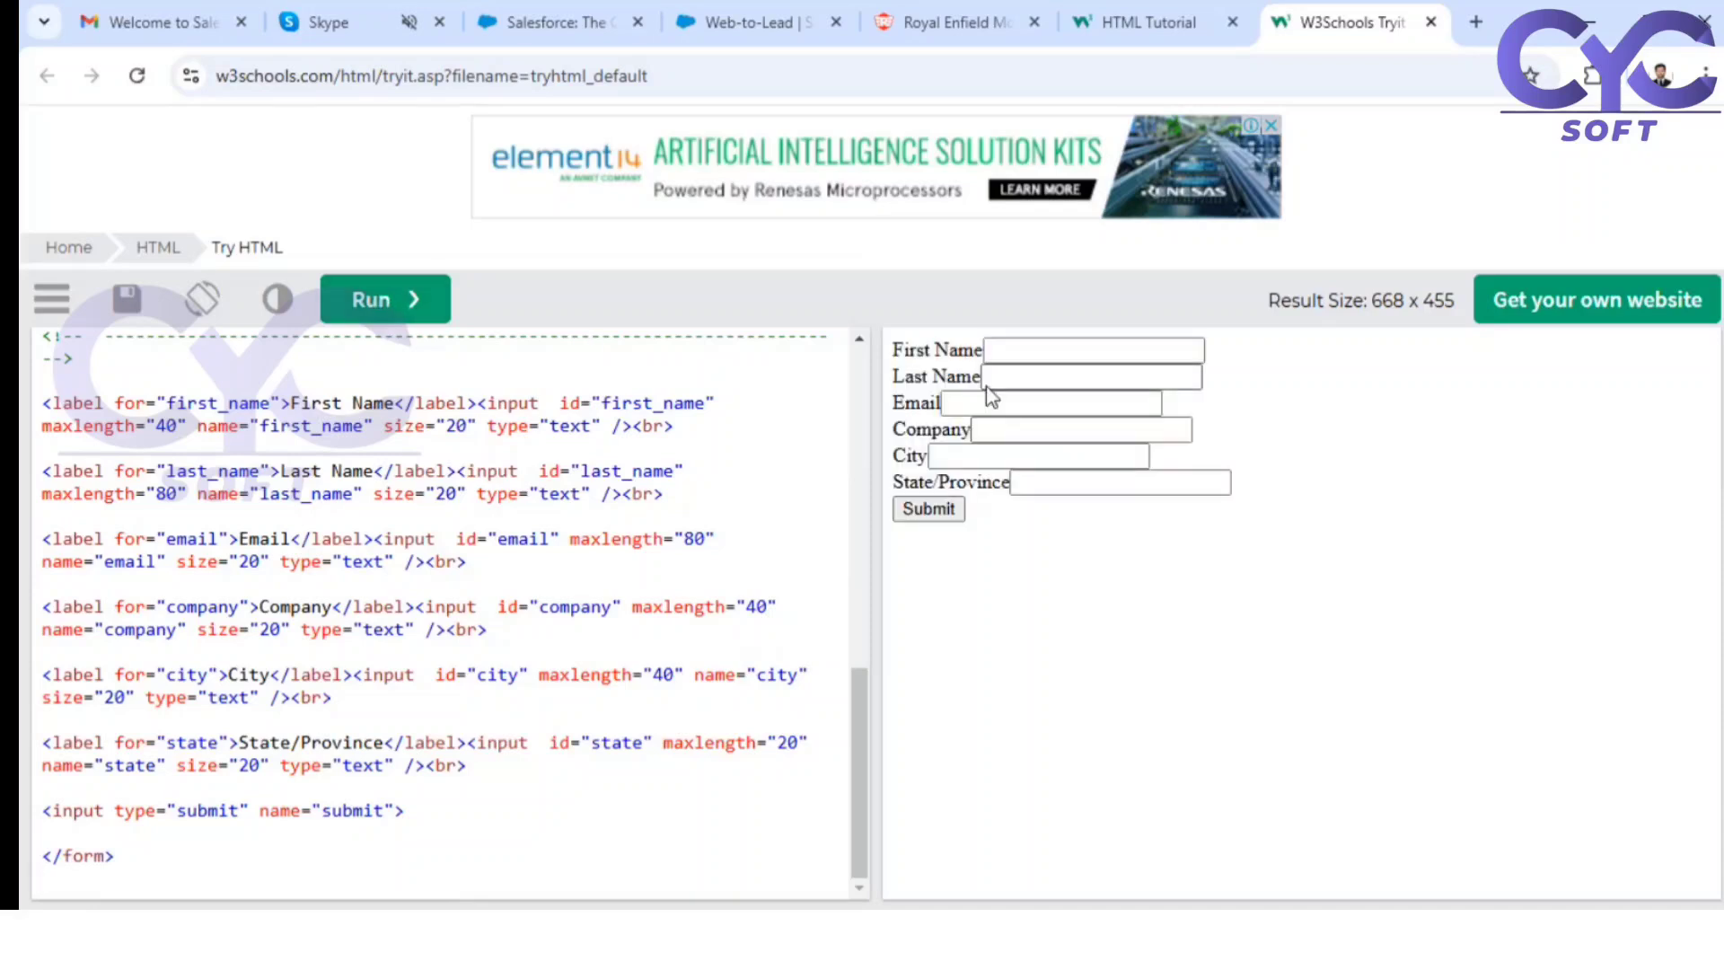
Step: Check the rendered form's First Name, Last Name, Email, Company and City fields
{"action": "left_click", "coordinate": [908, 359]}
{"action": "left_click", "coordinate": [933, 379]}
{"action": "left_click", "coordinate": [922, 406]}
{"action": "left_click", "coordinate": [920, 431]}
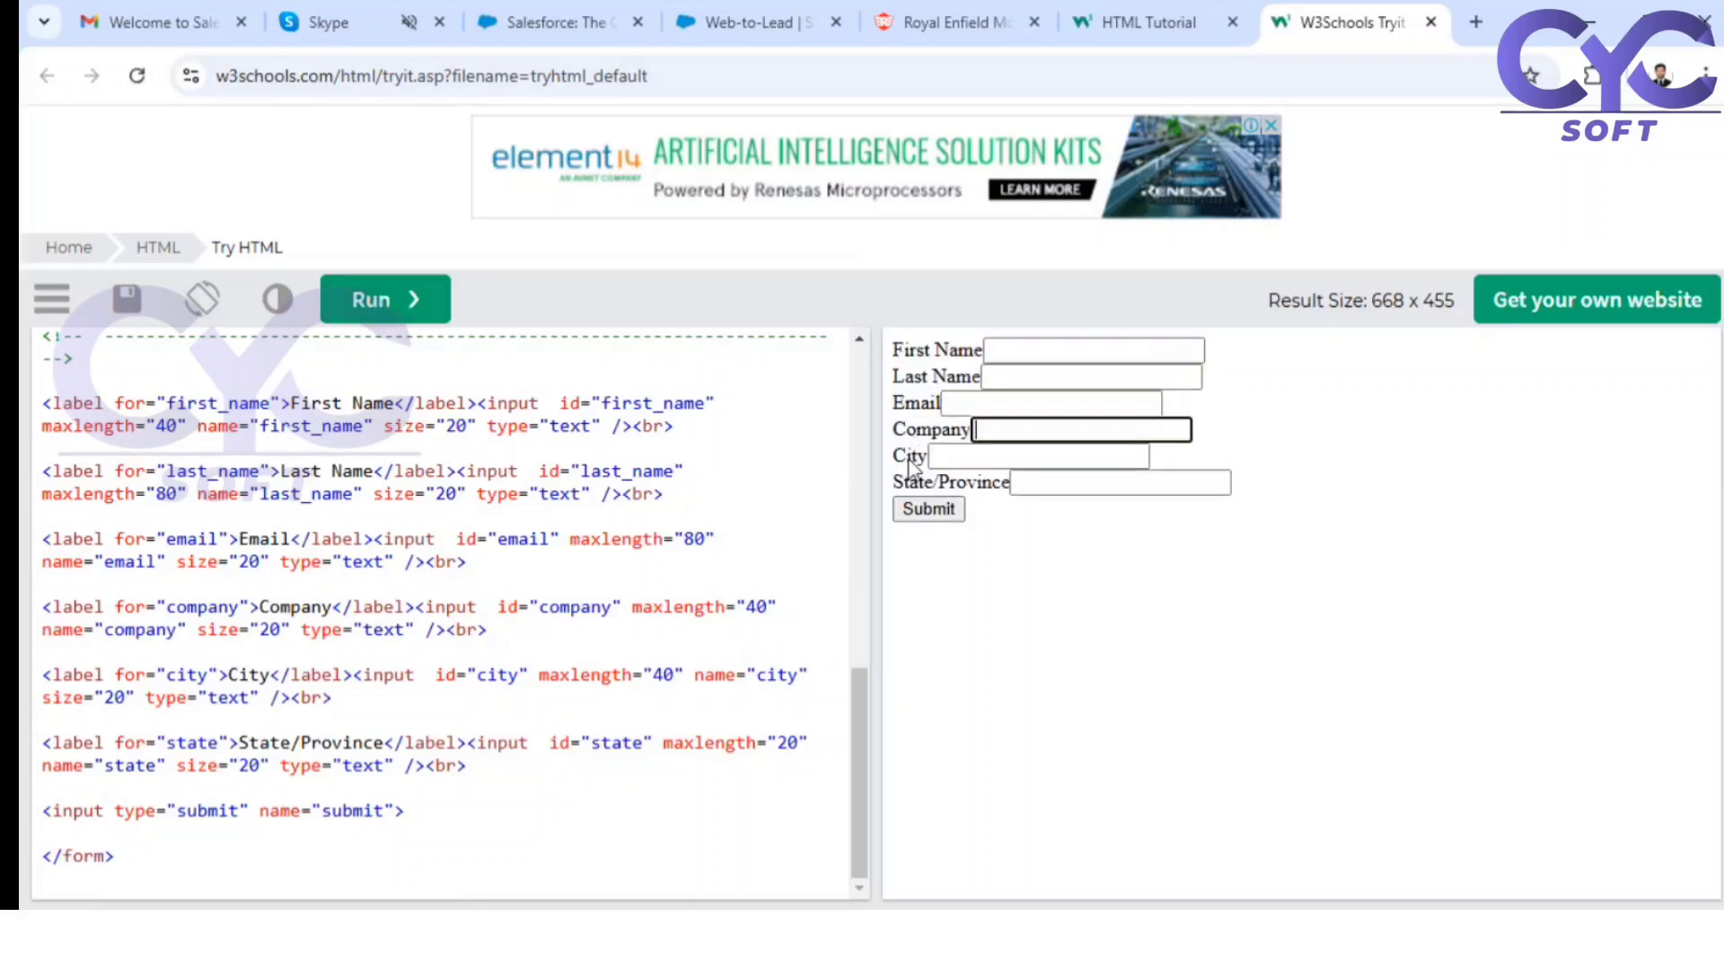
{"action": "left_click", "coordinate": [911, 458]}
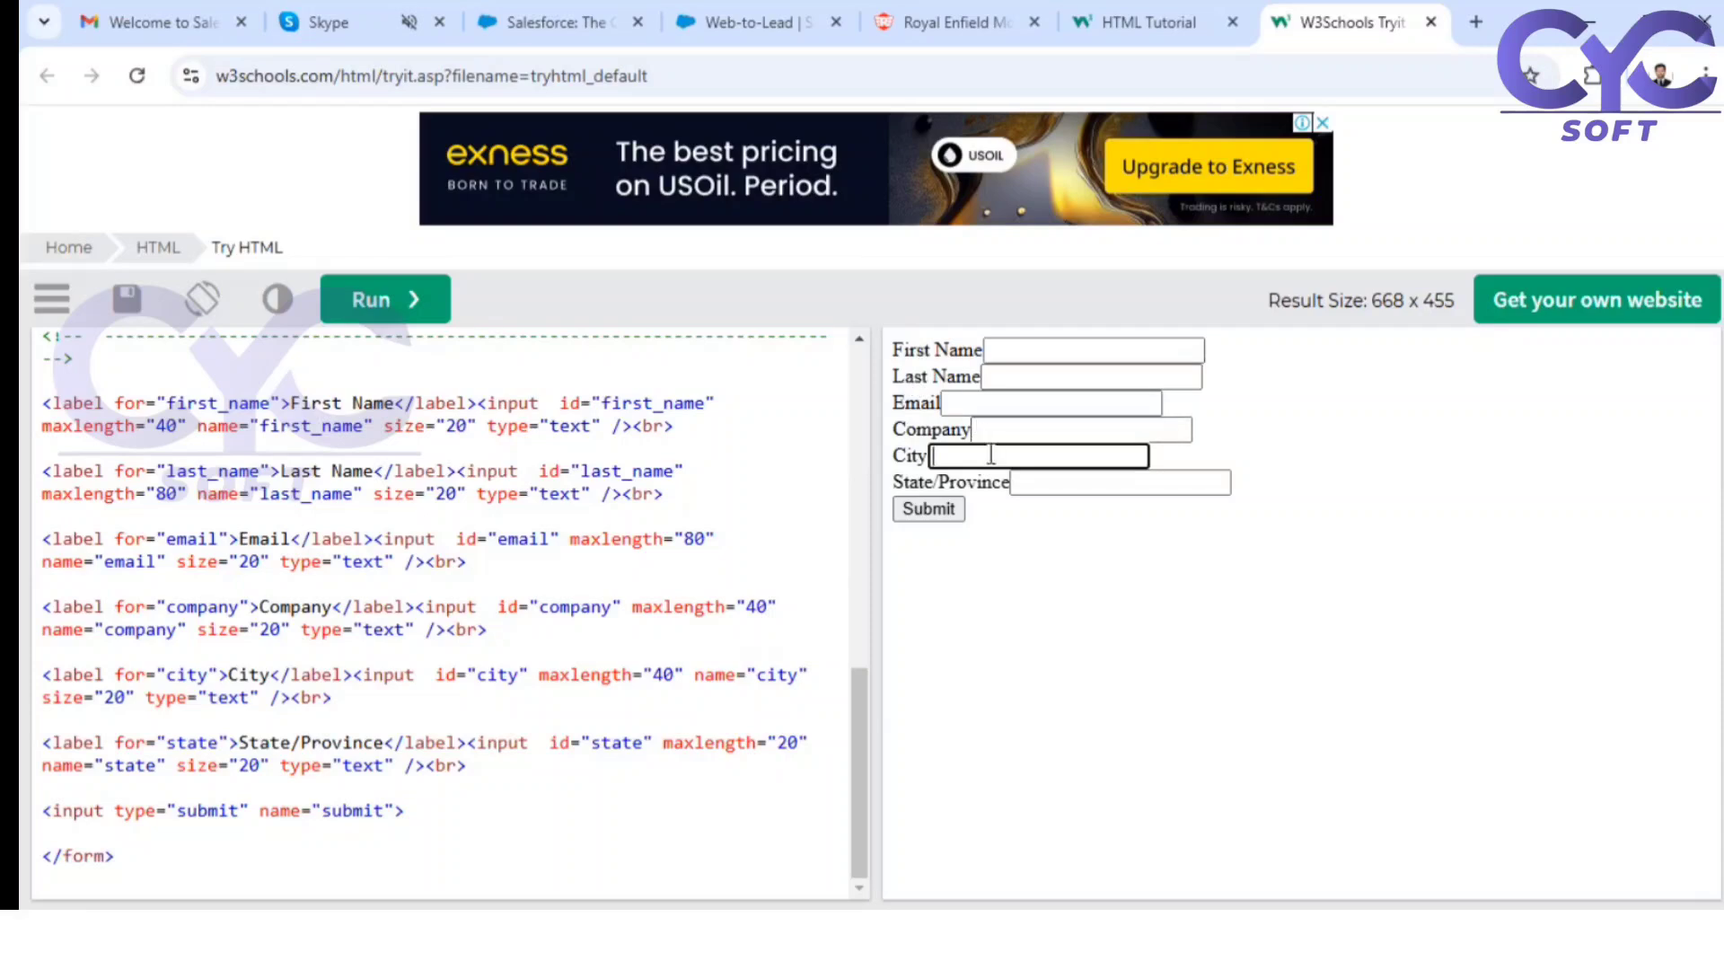
{"action": "left_click", "coordinate": [896, 363]}
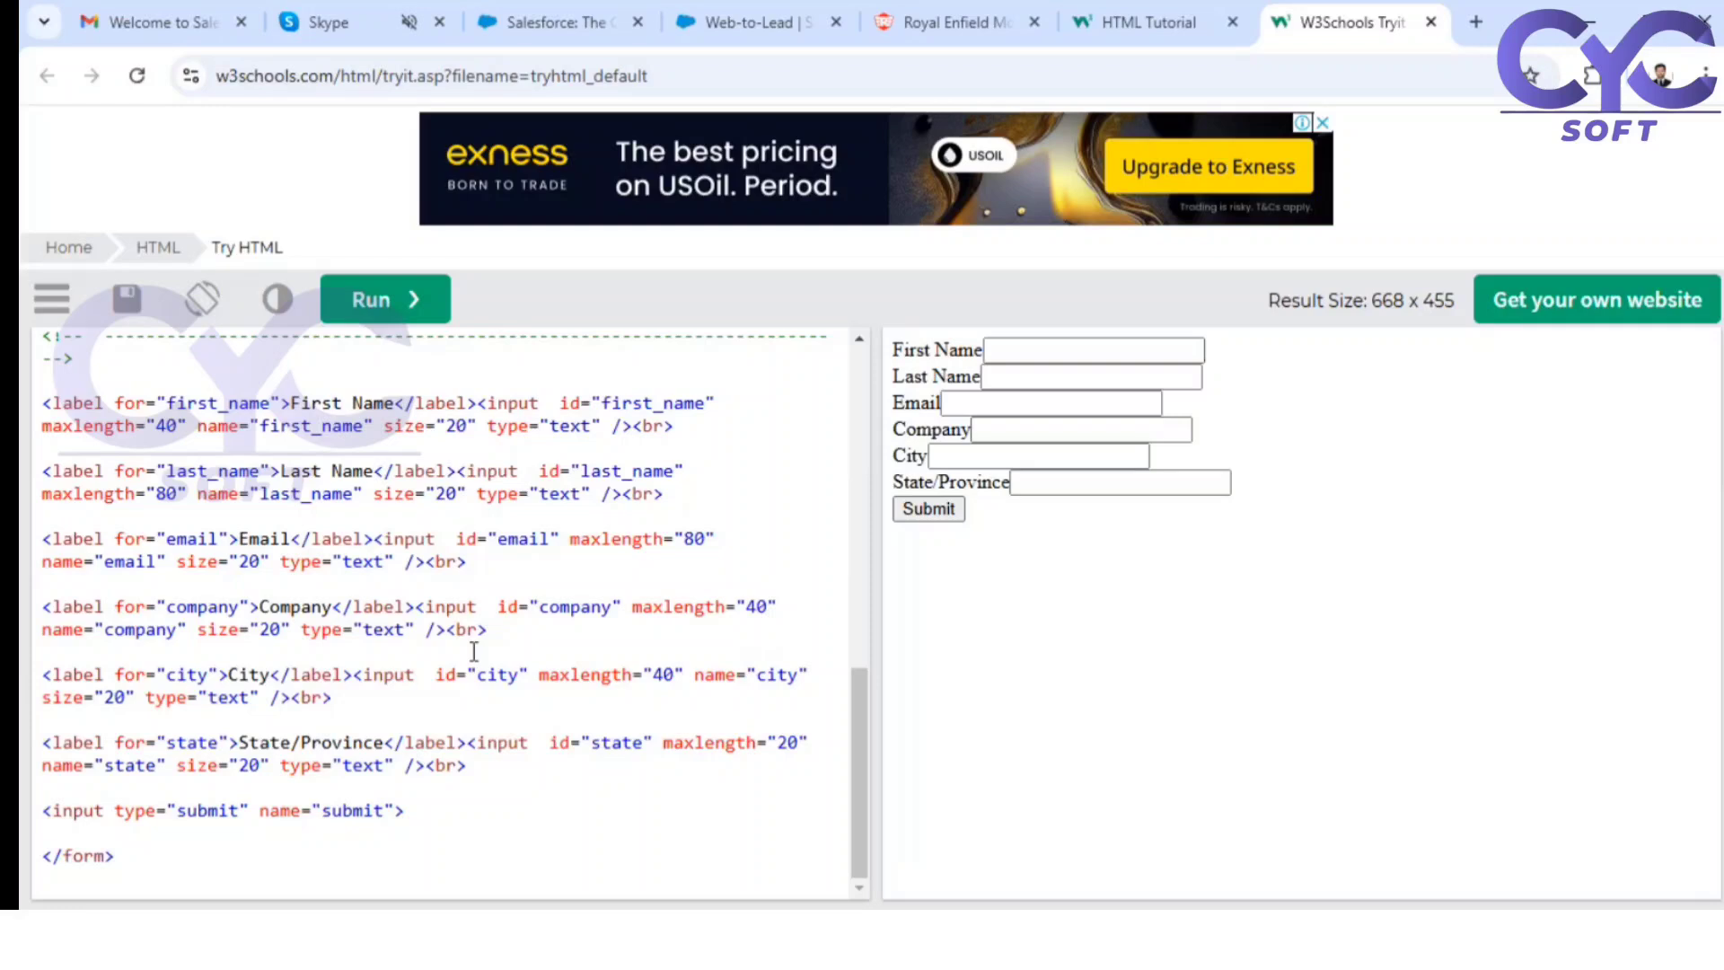
Step: Enter "Web to lead" as the First Name and "Test" as the Last Name in the rendered form
{"action": "left_click", "coordinate": [1082, 353]}
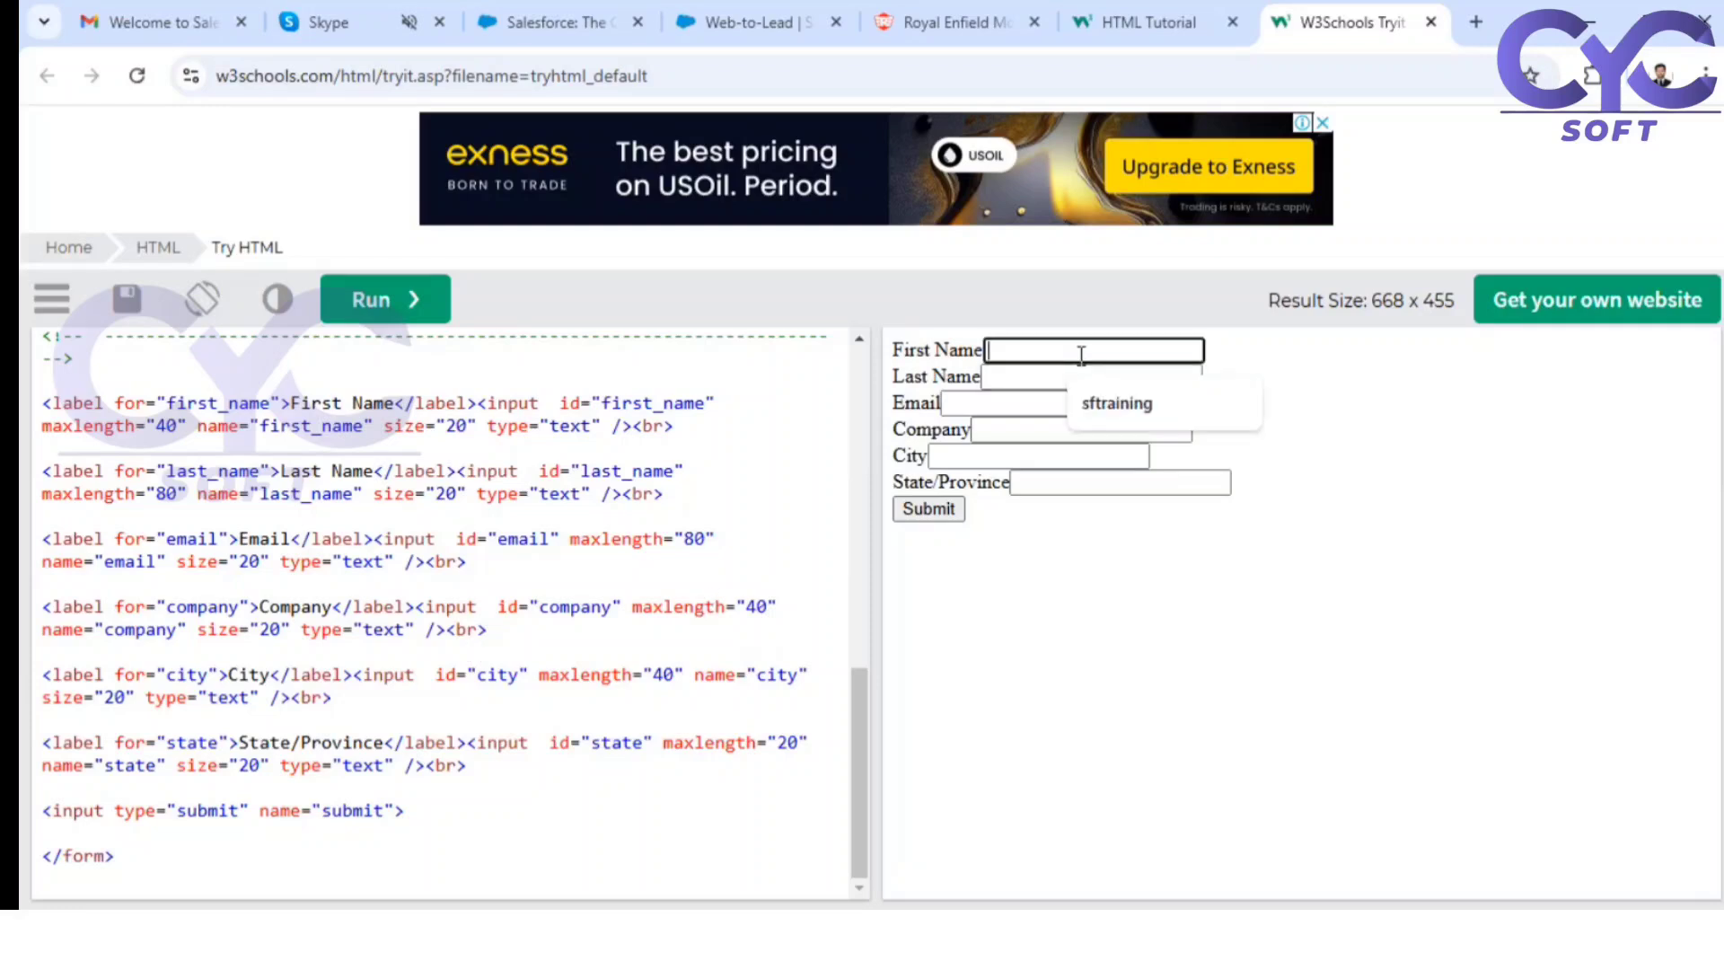
{"action": "type", "text": "Wed"}
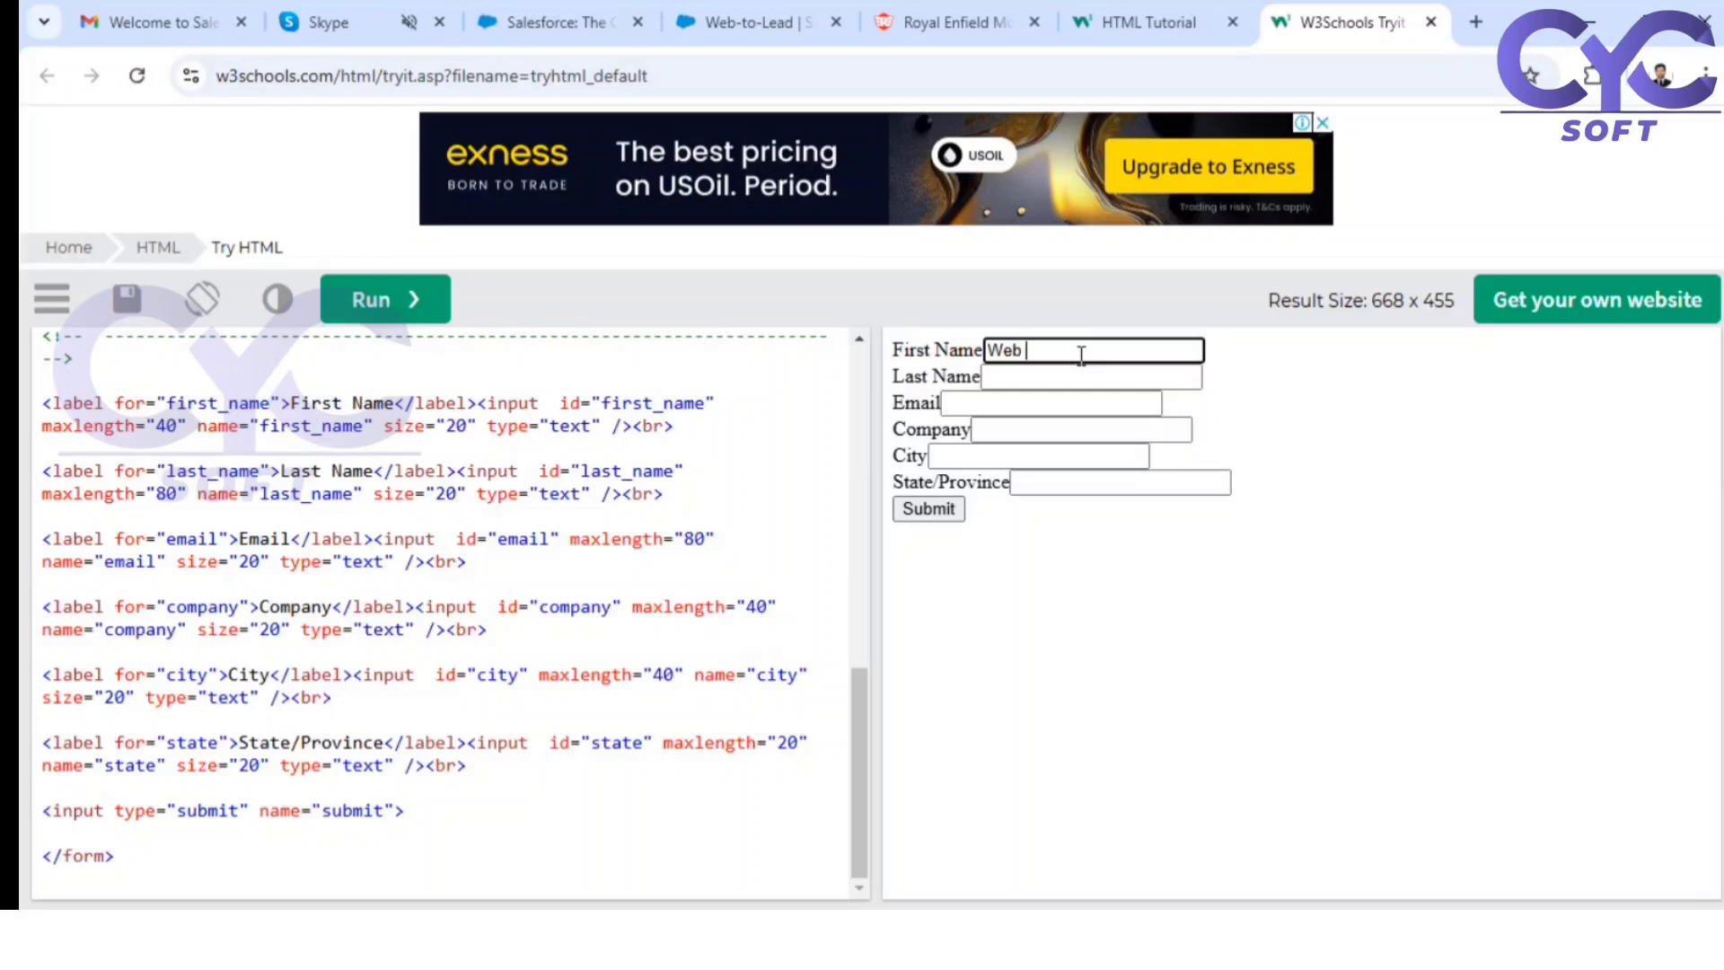
{"action": "type", "text": " to lead"}
{"action": "left_click", "coordinate": [1067, 377]}
{"action": "type", "text": "Test"}
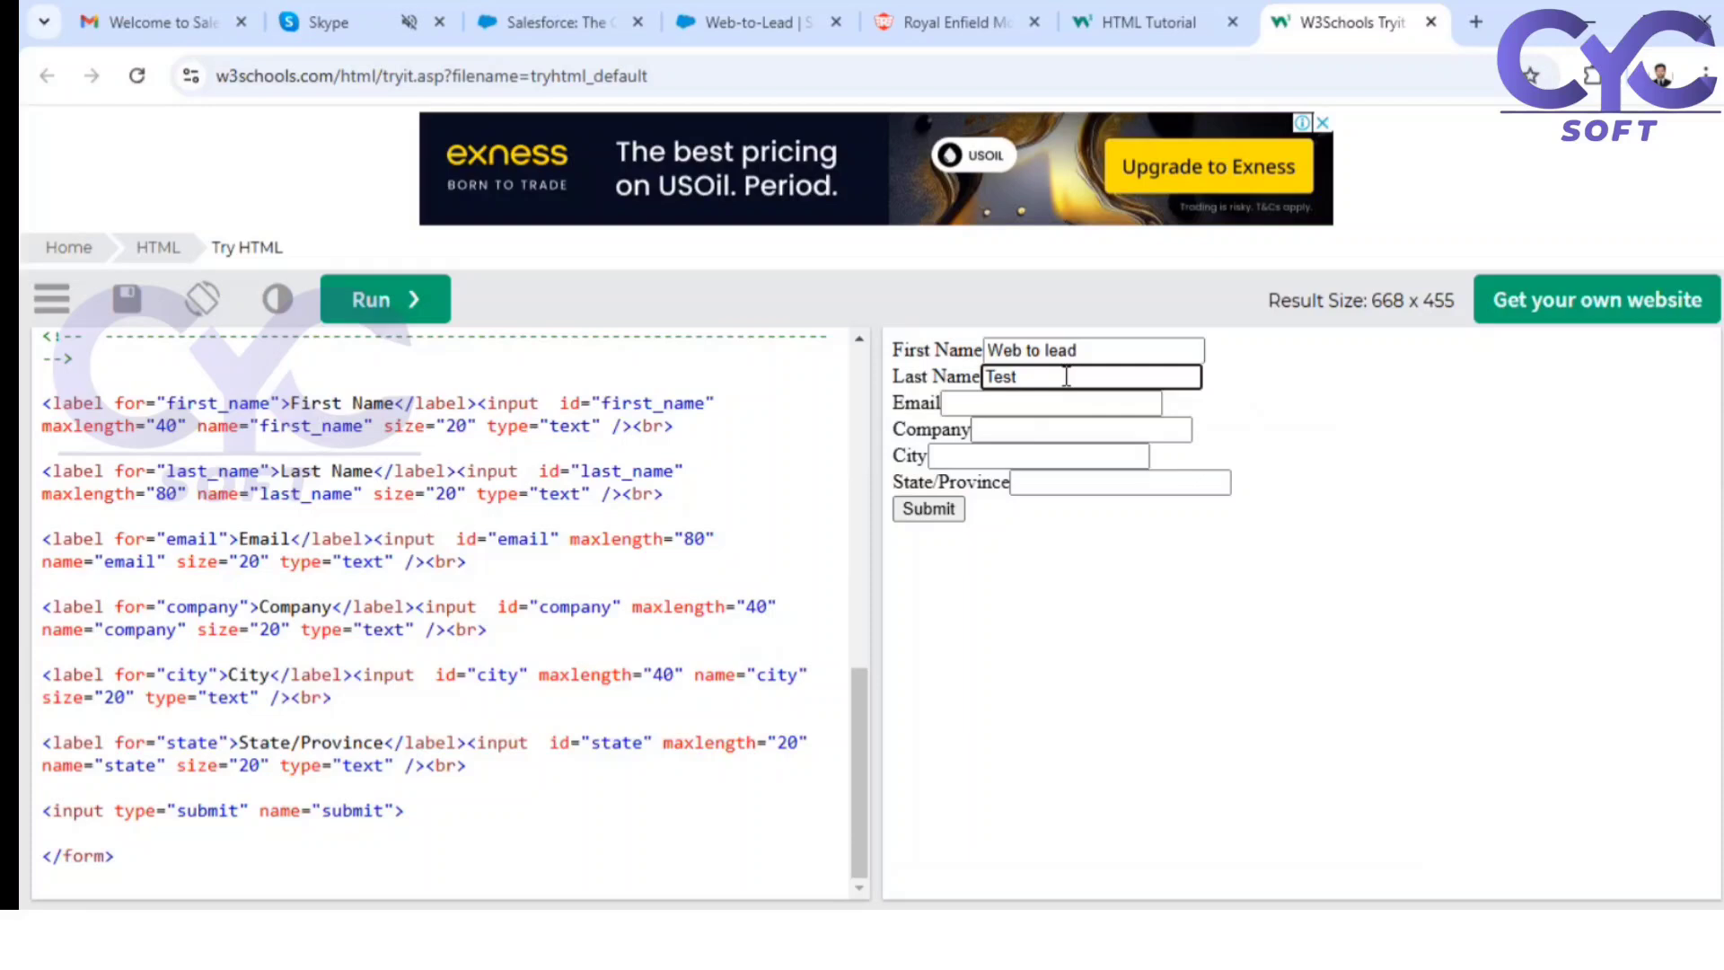
Step: Fill in the form's email from the saved suggestion, company Salesforce, city Hyderabad and state Telangana
{"action": "left_click", "coordinate": [1041, 403]}
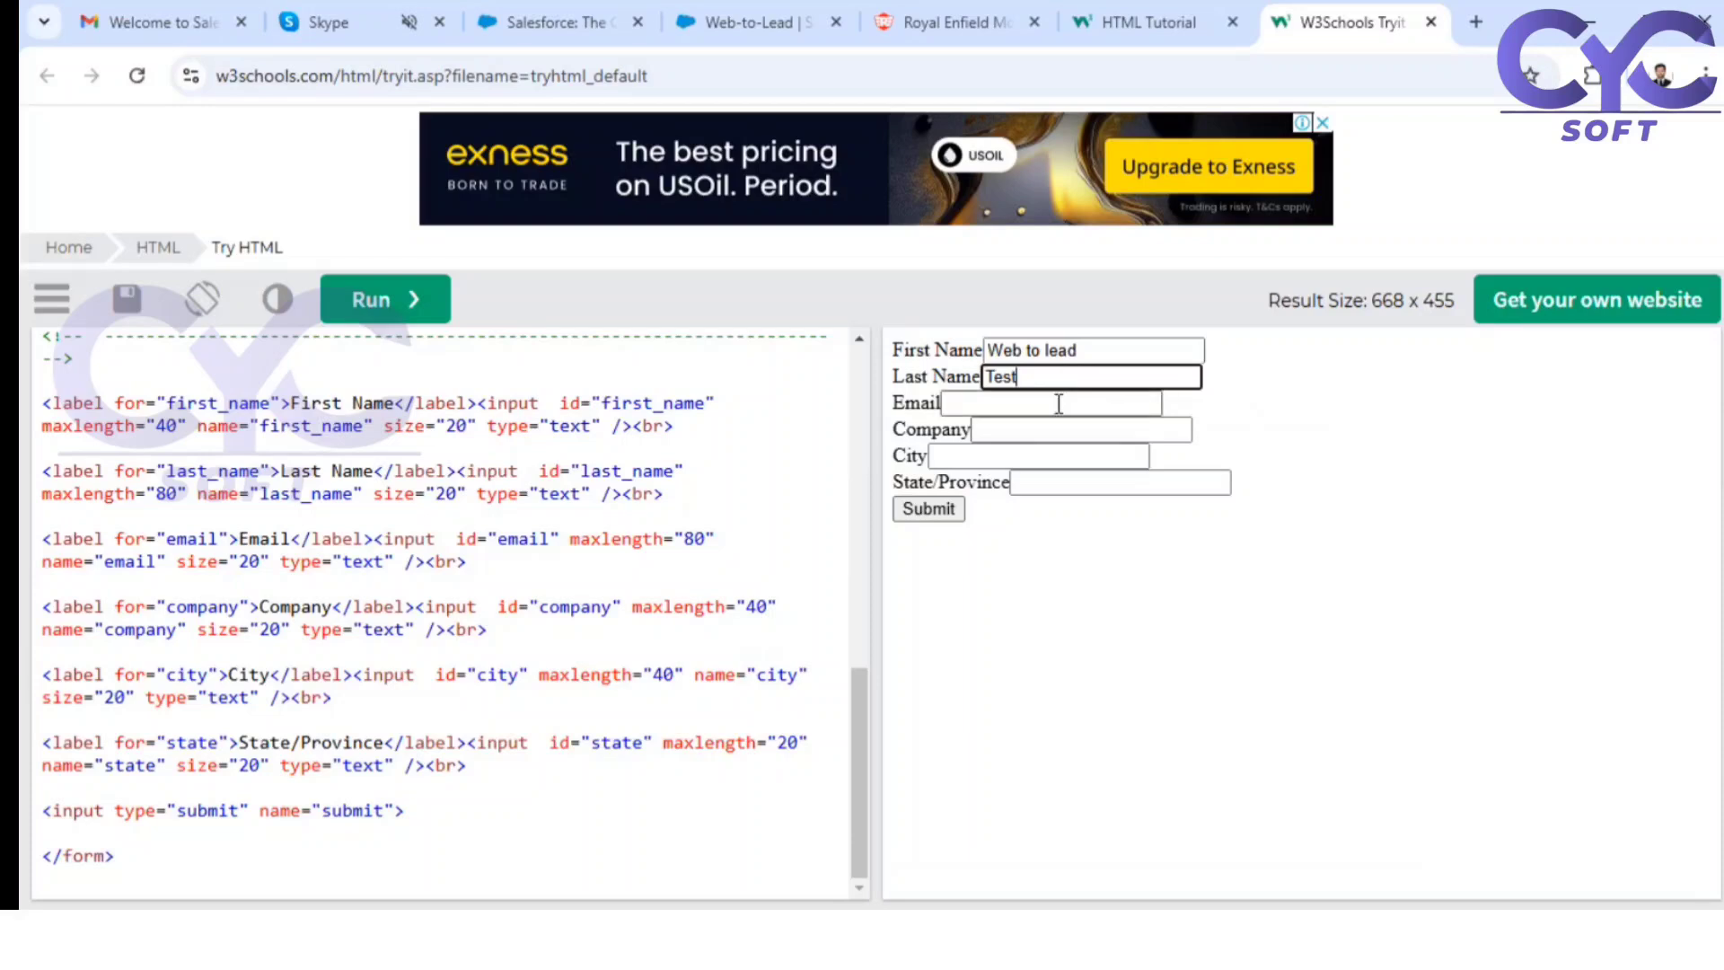
{"action": "left_click", "coordinate": [1006, 460]}
{"action": "left_click", "coordinate": [1001, 429]}
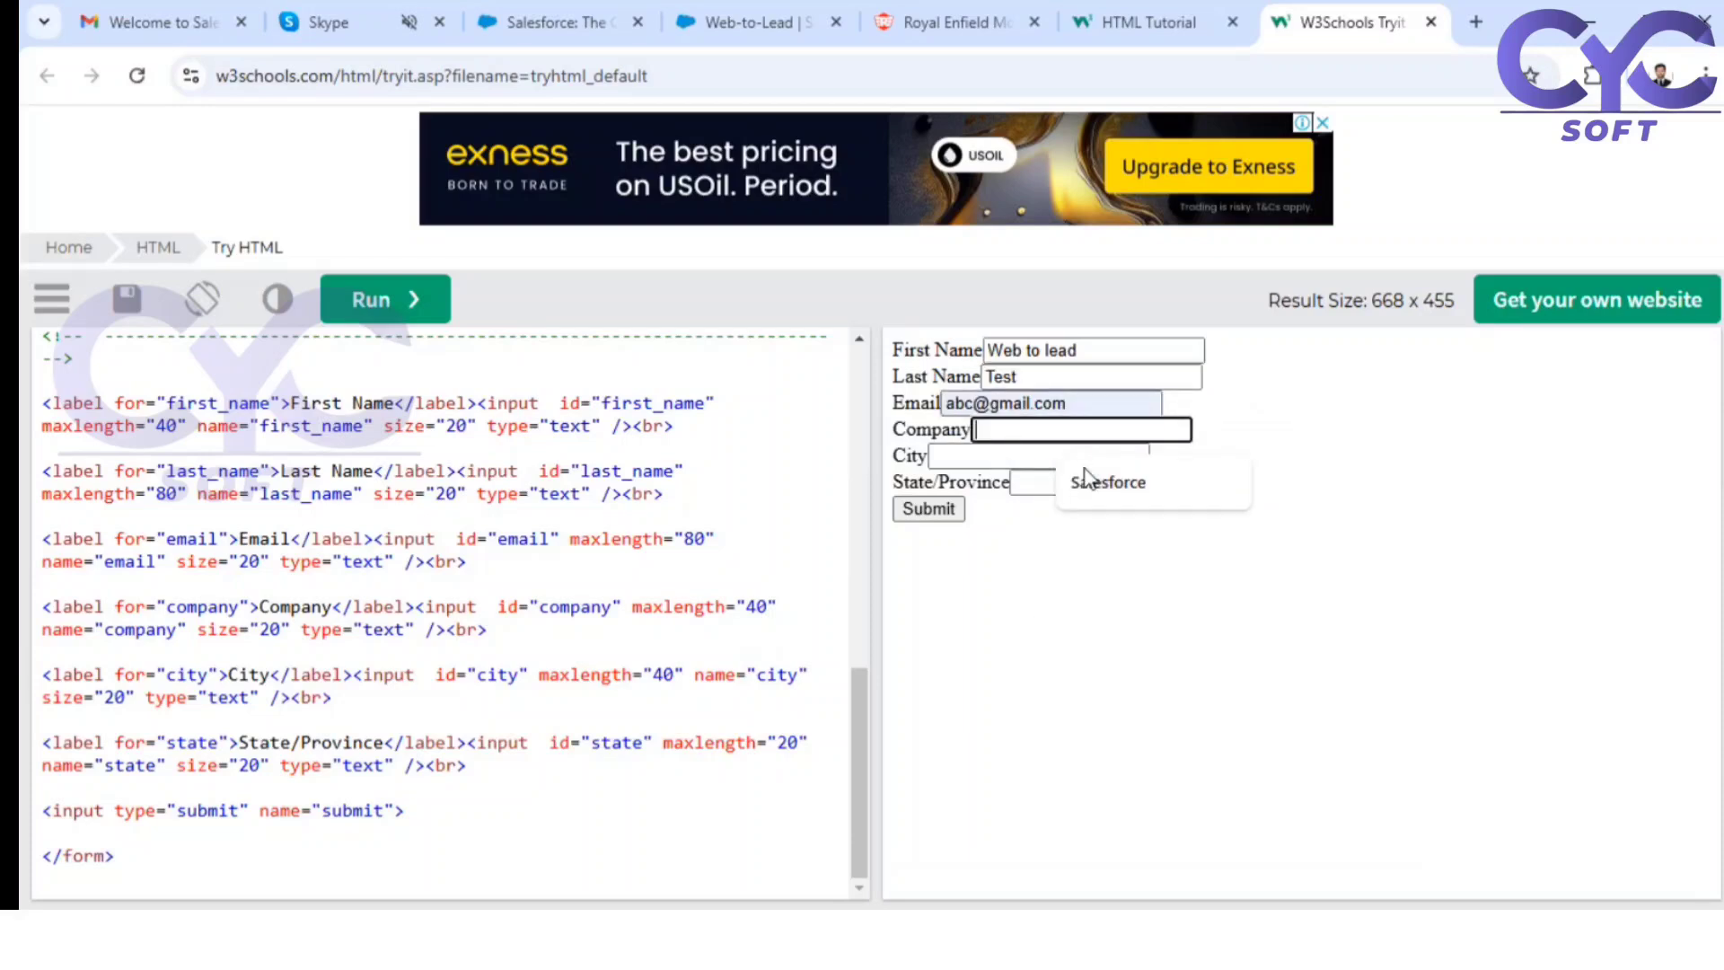
{"action": "left_click", "coordinate": [1077, 476]}
{"action": "left_click", "coordinate": [1023, 456]}
{"action": "left_click", "coordinate": [1096, 518]}
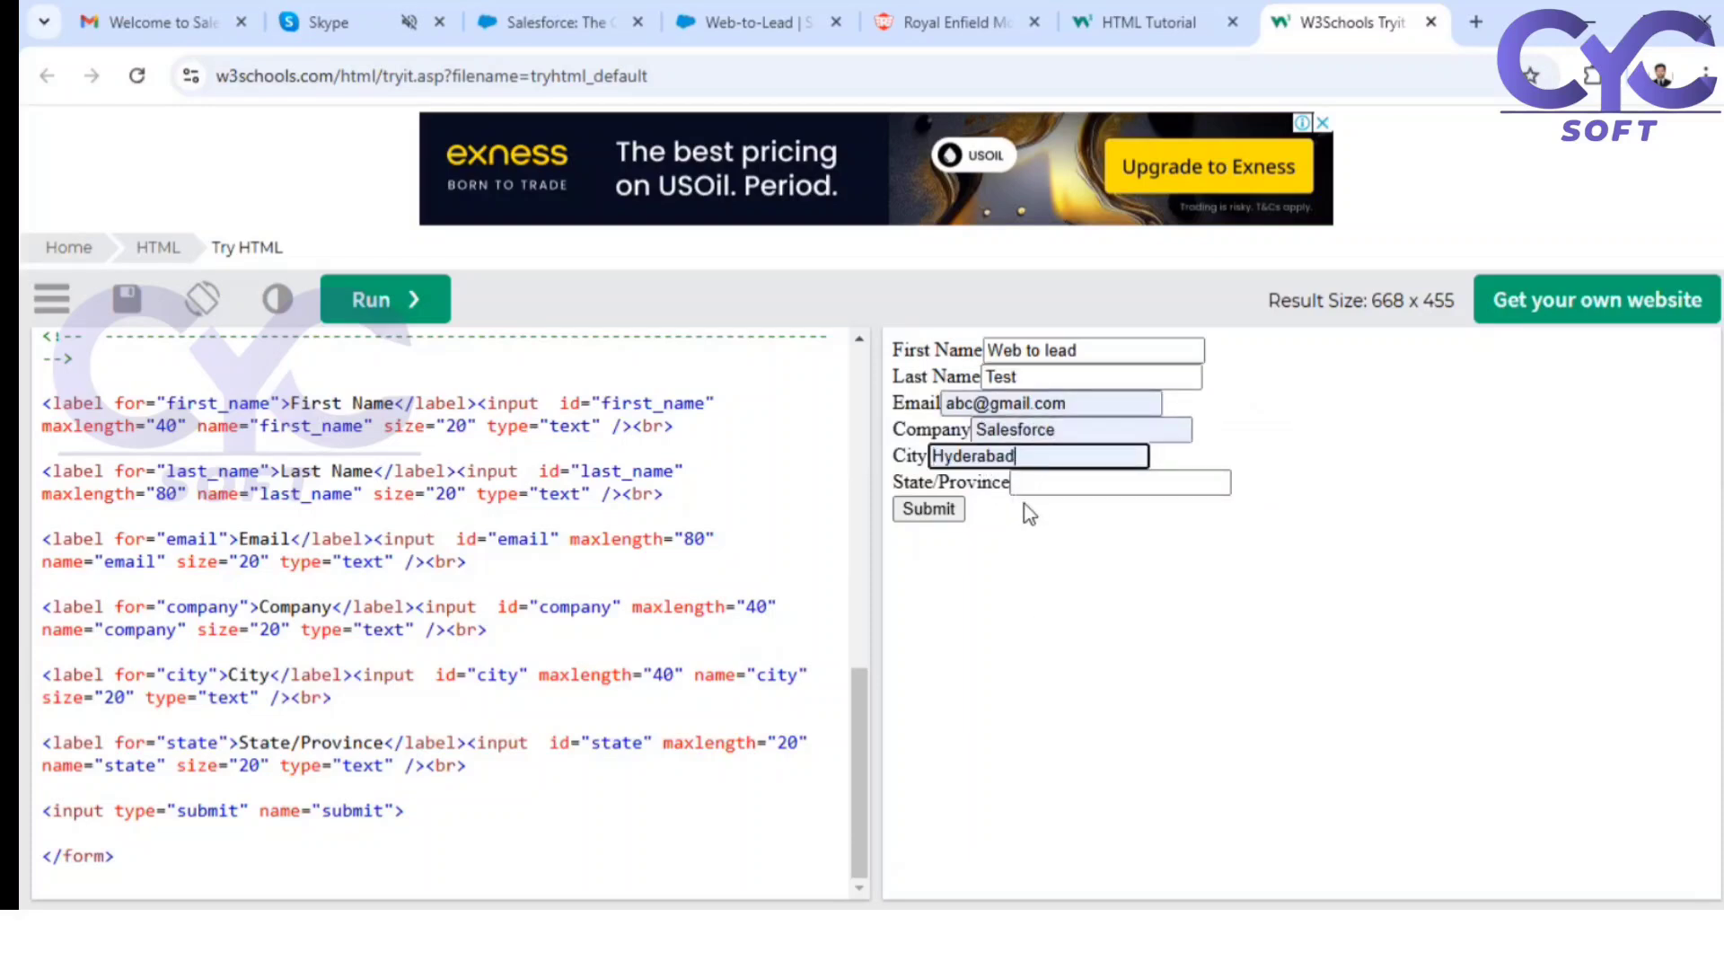
{"action": "left_click", "coordinate": [1064, 482]}
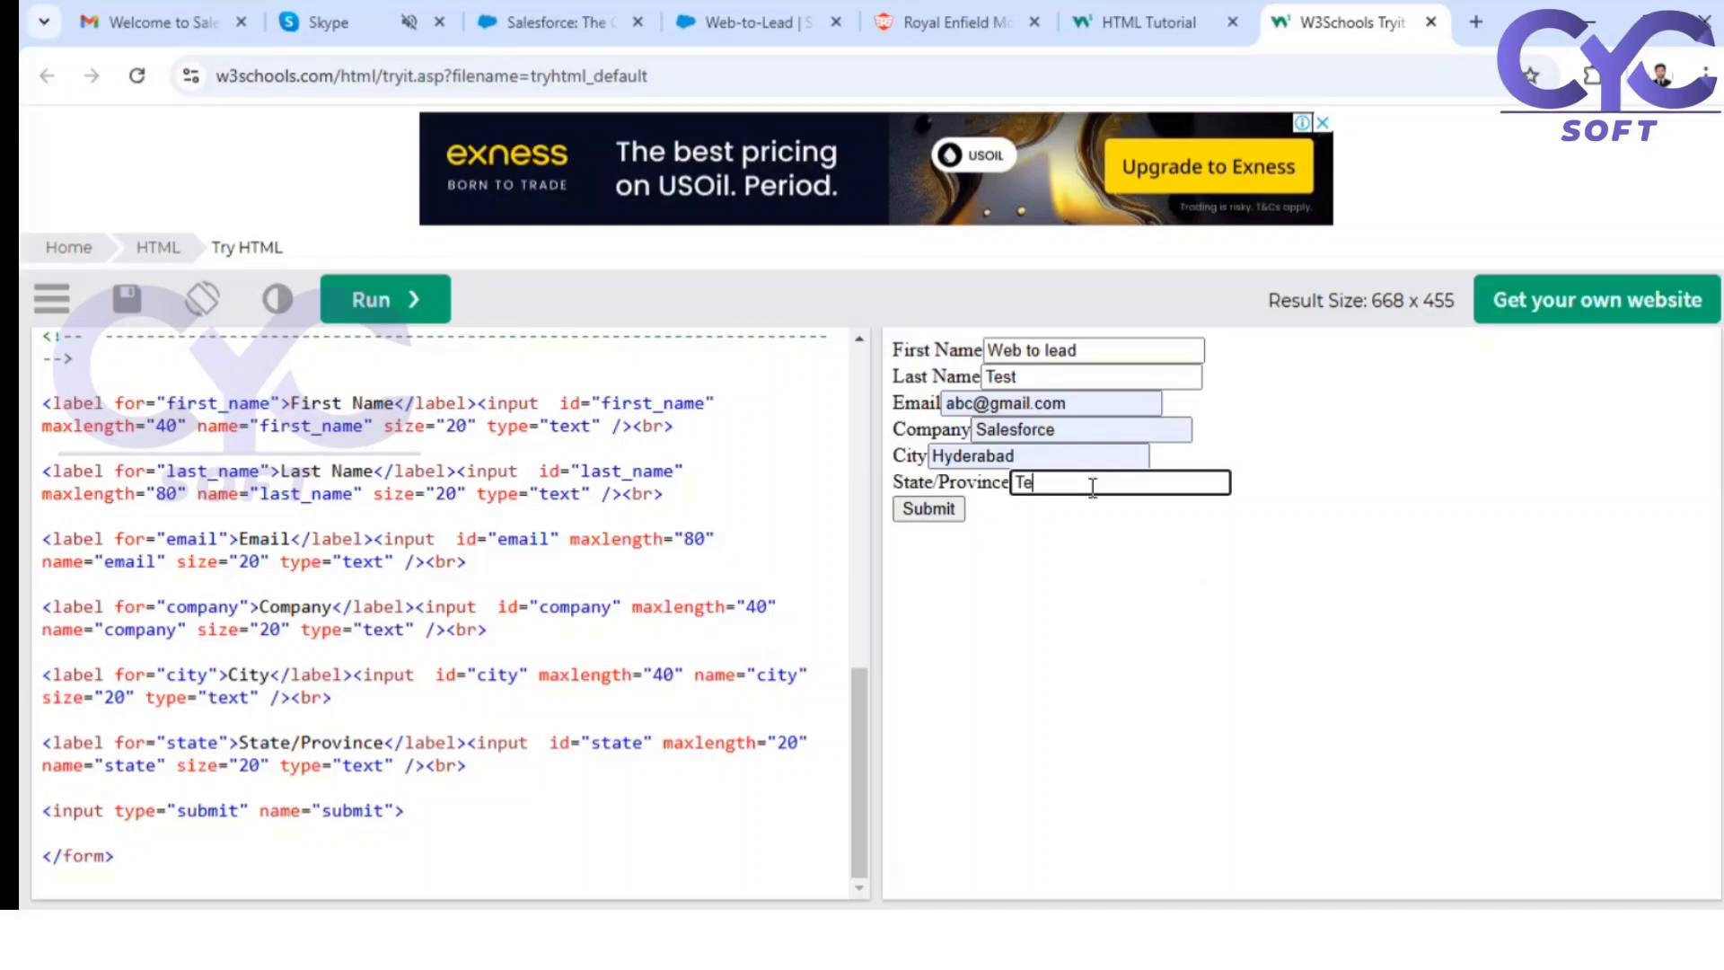
{"action": "type", "text": "Telangana"}
{"action": "left_click", "coordinate": [1085, 578]}
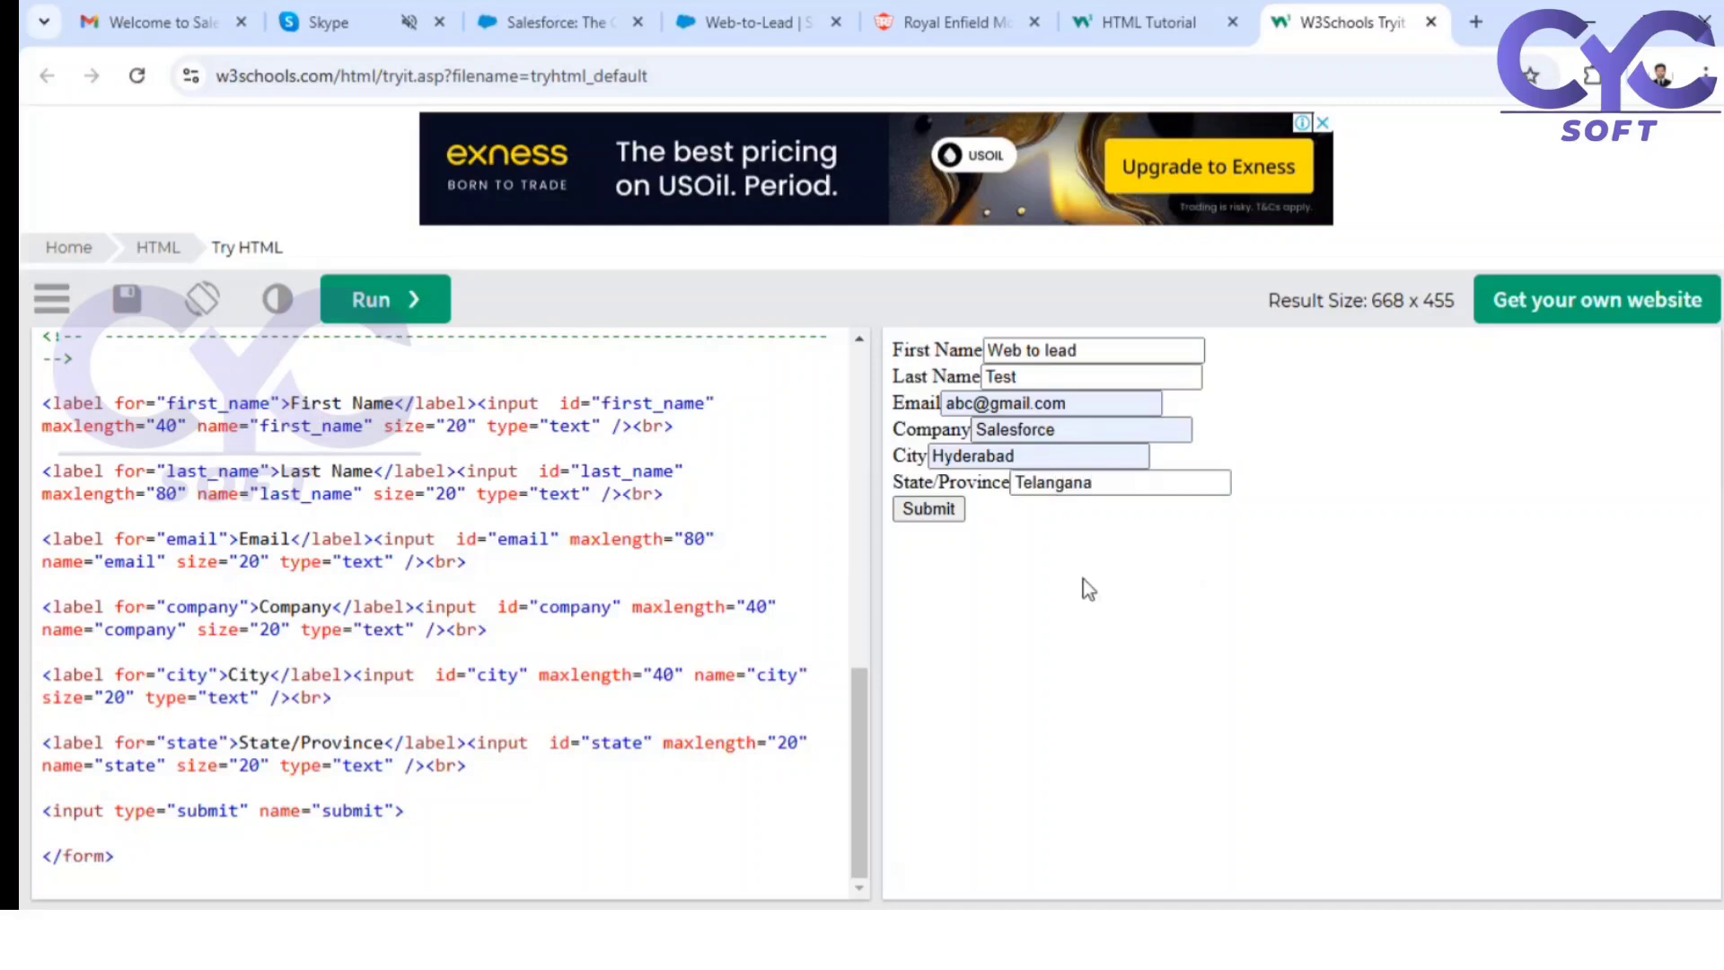
Step: Add a "d" to the email's local part, change the company to Salesforce1 and last name to Test1, and submit the form
{"action": "left_click", "coordinate": [977, 403]}
{"action": "type", "text": "d"}
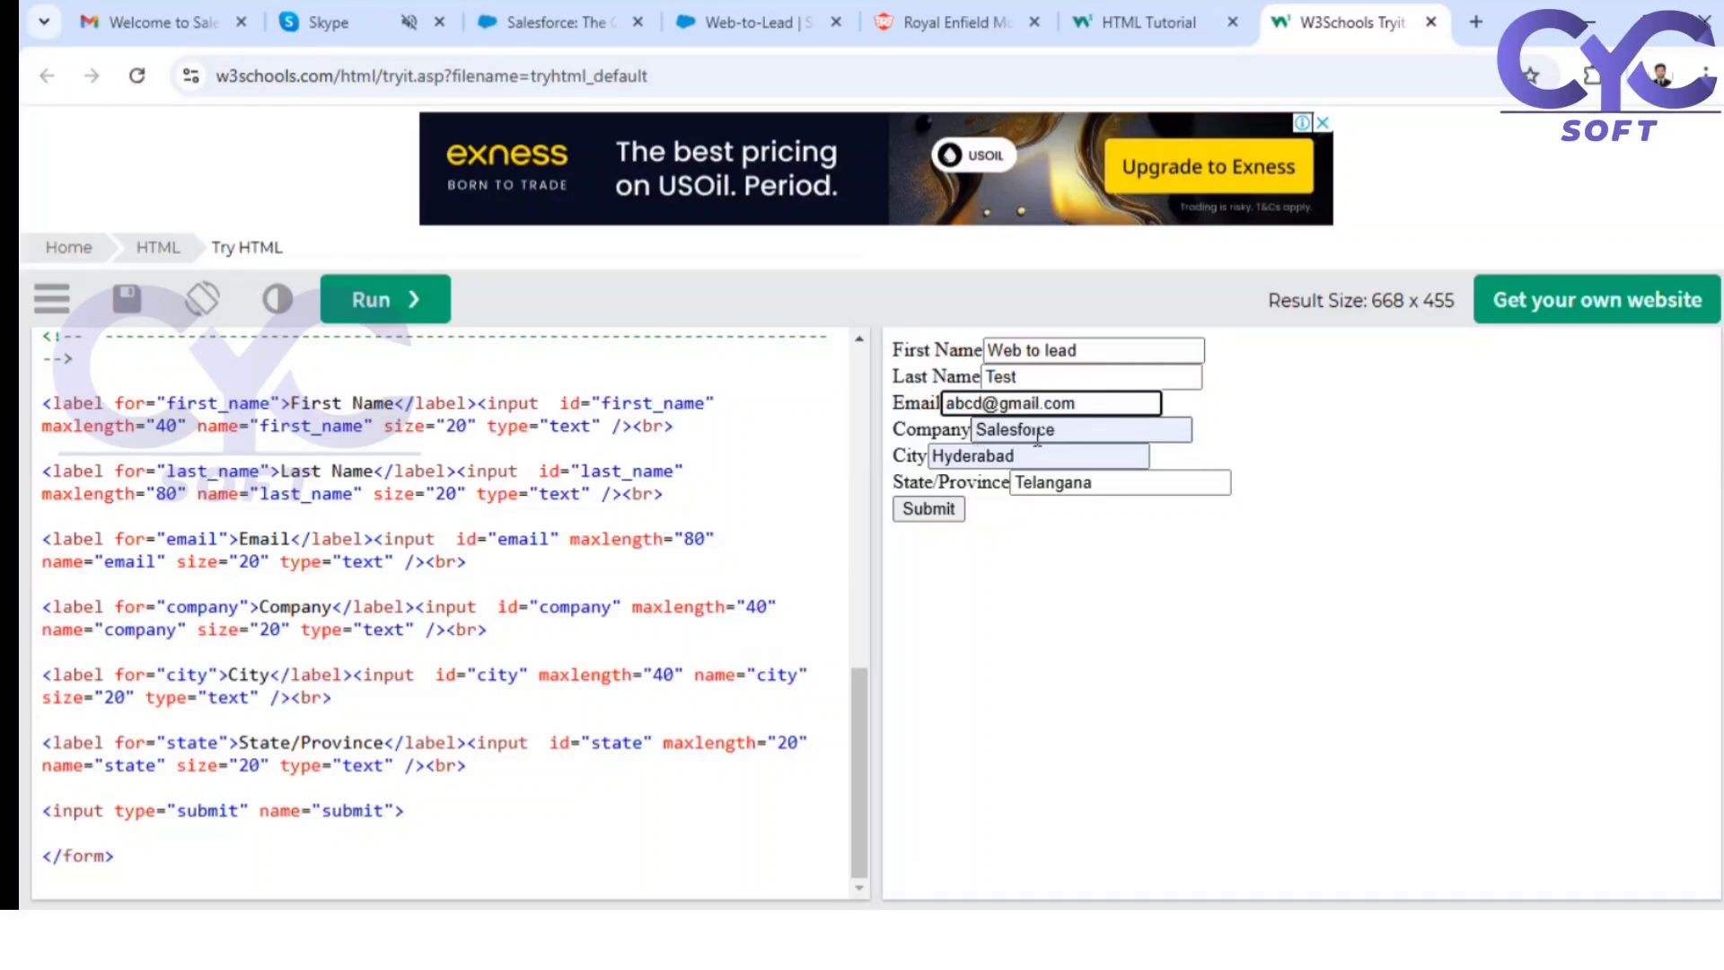
{"action": "left_click", "coordinate": [1064, 429]}
{"action": "type", "text": "1"}
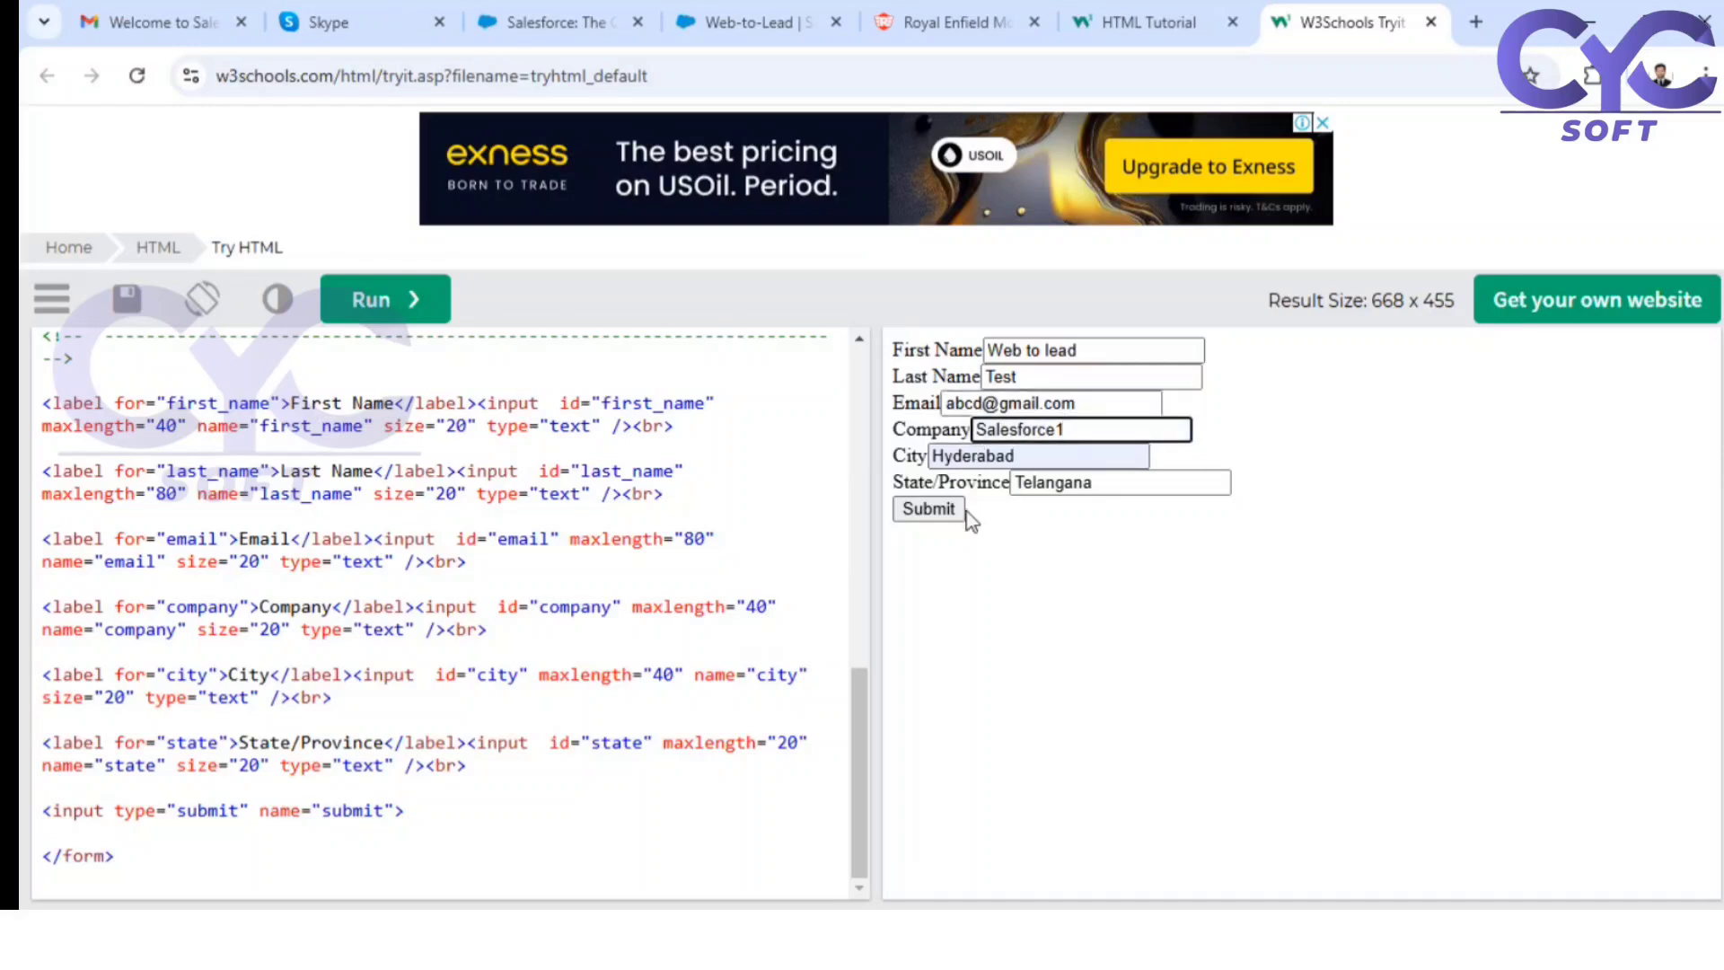
{"action": "left_click", "coordinate": [1022, 376]}
{"action": "type", "text": "1"}
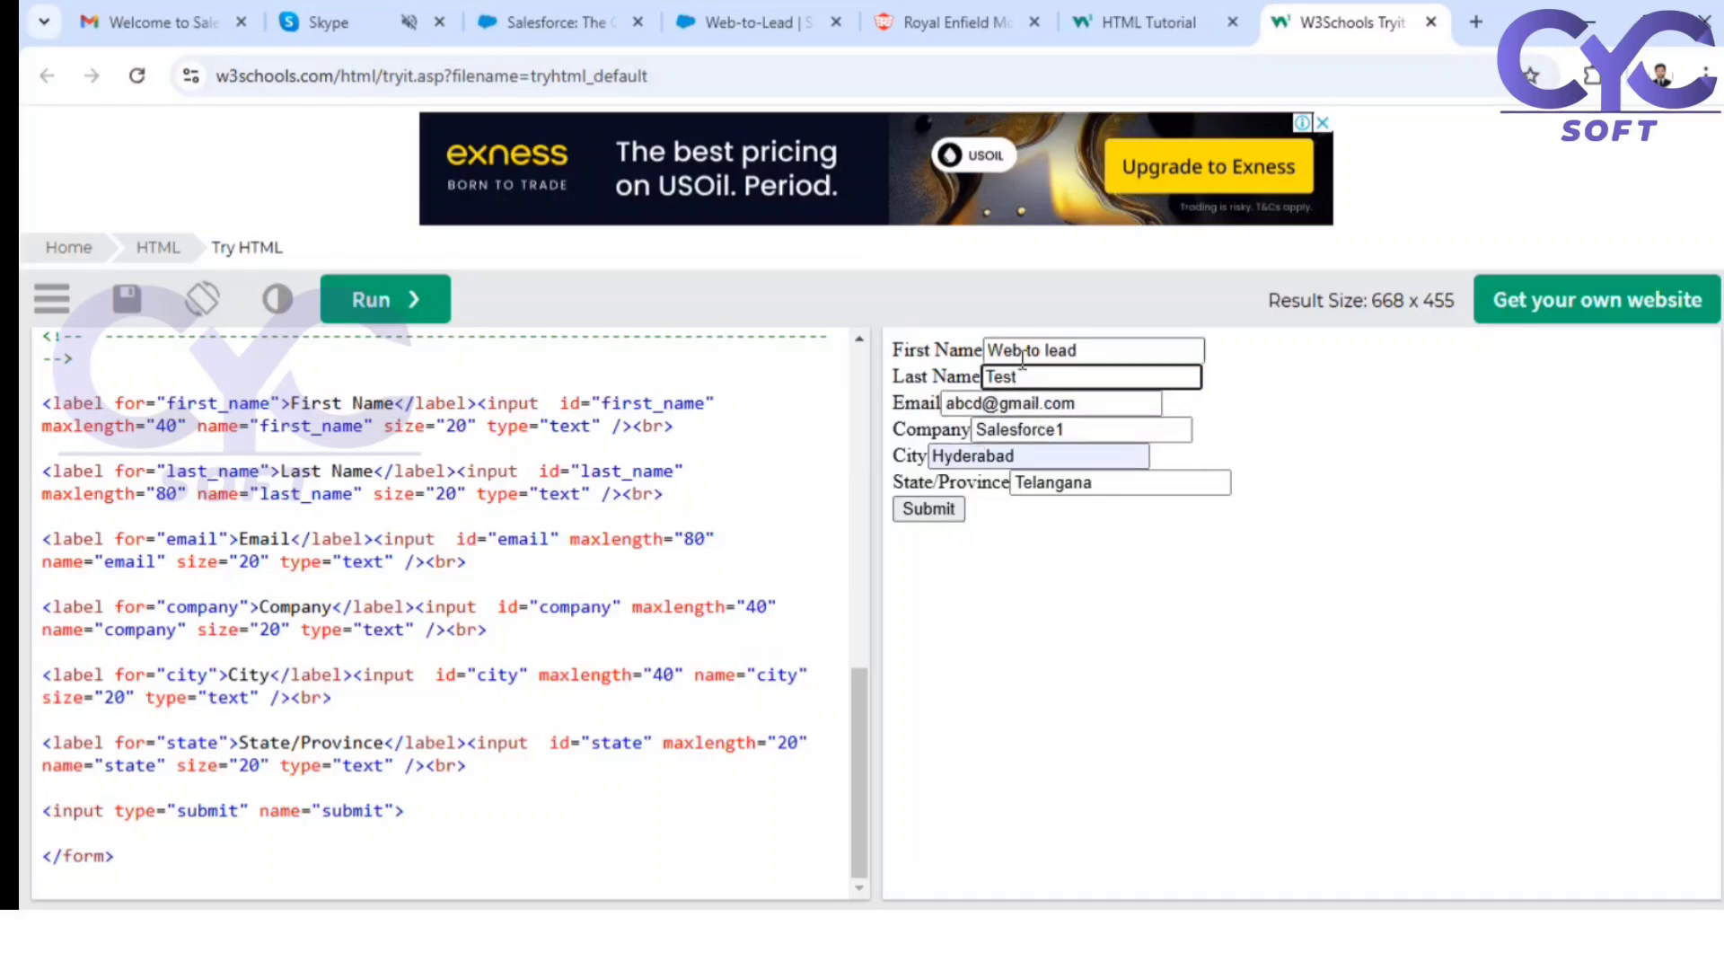
{"action": "left_click", "coordinate": [917, 519]}
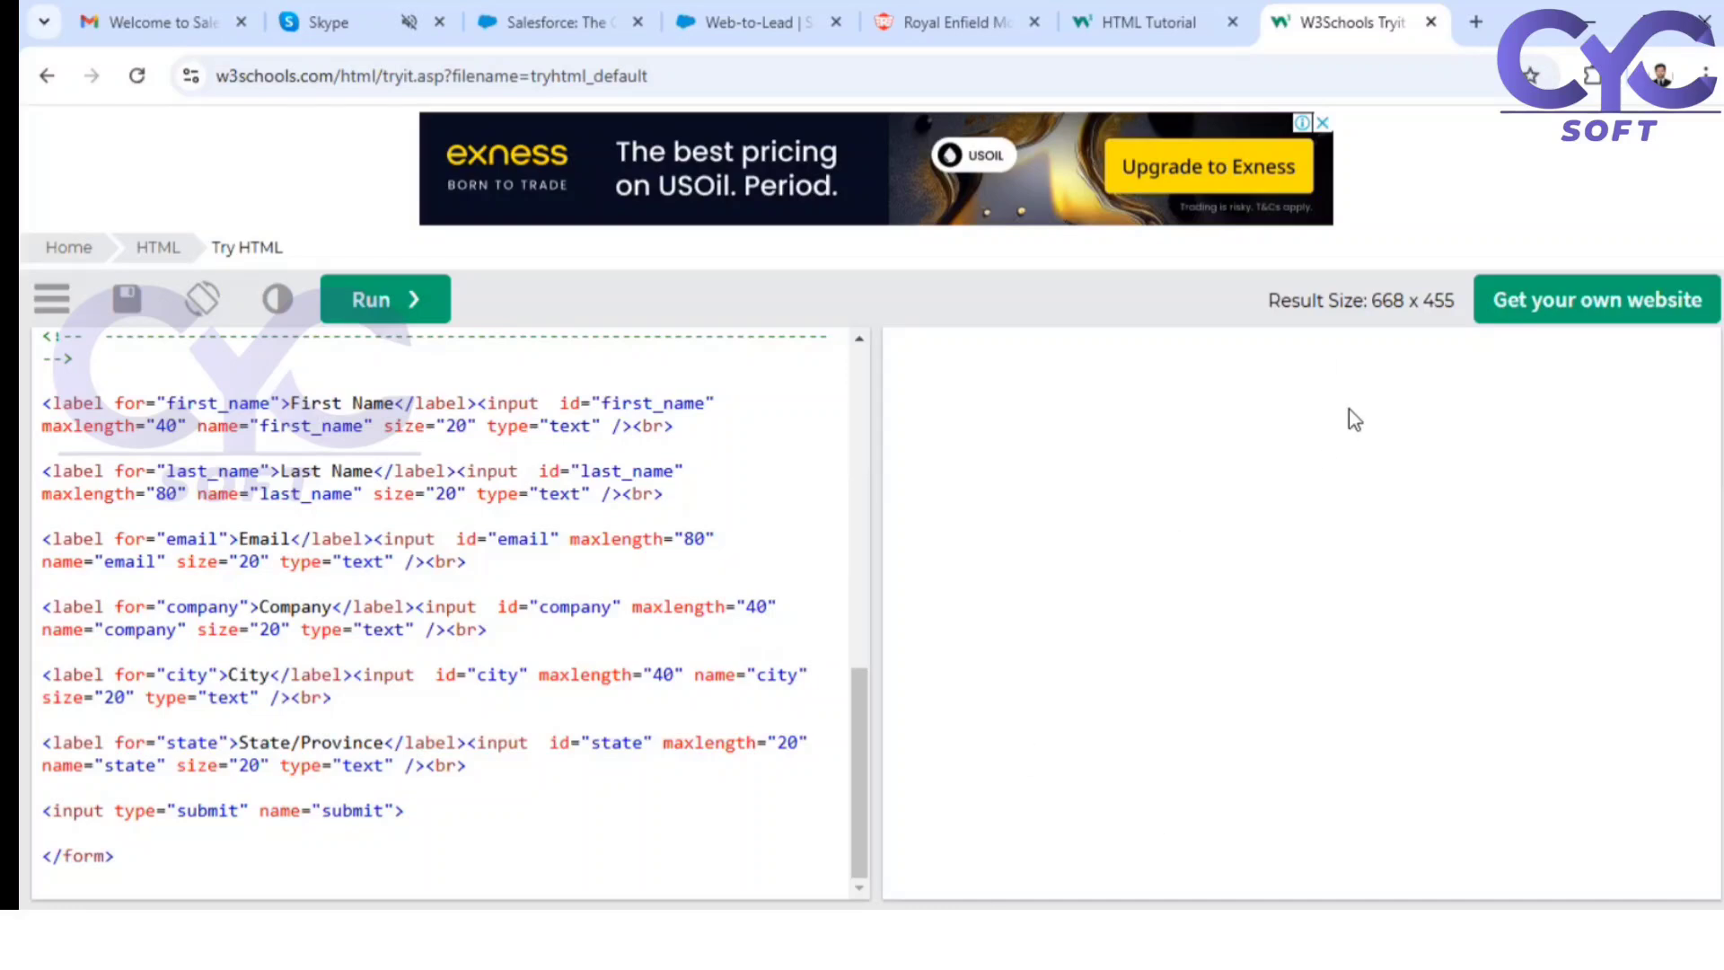
Step: Switch to the Salesforce Web-to-Lead browser tab, find Leads in the App Launcher and open the "Web to lead Test1" record
{"action": "left_click", "coordinate": [721, 19]}
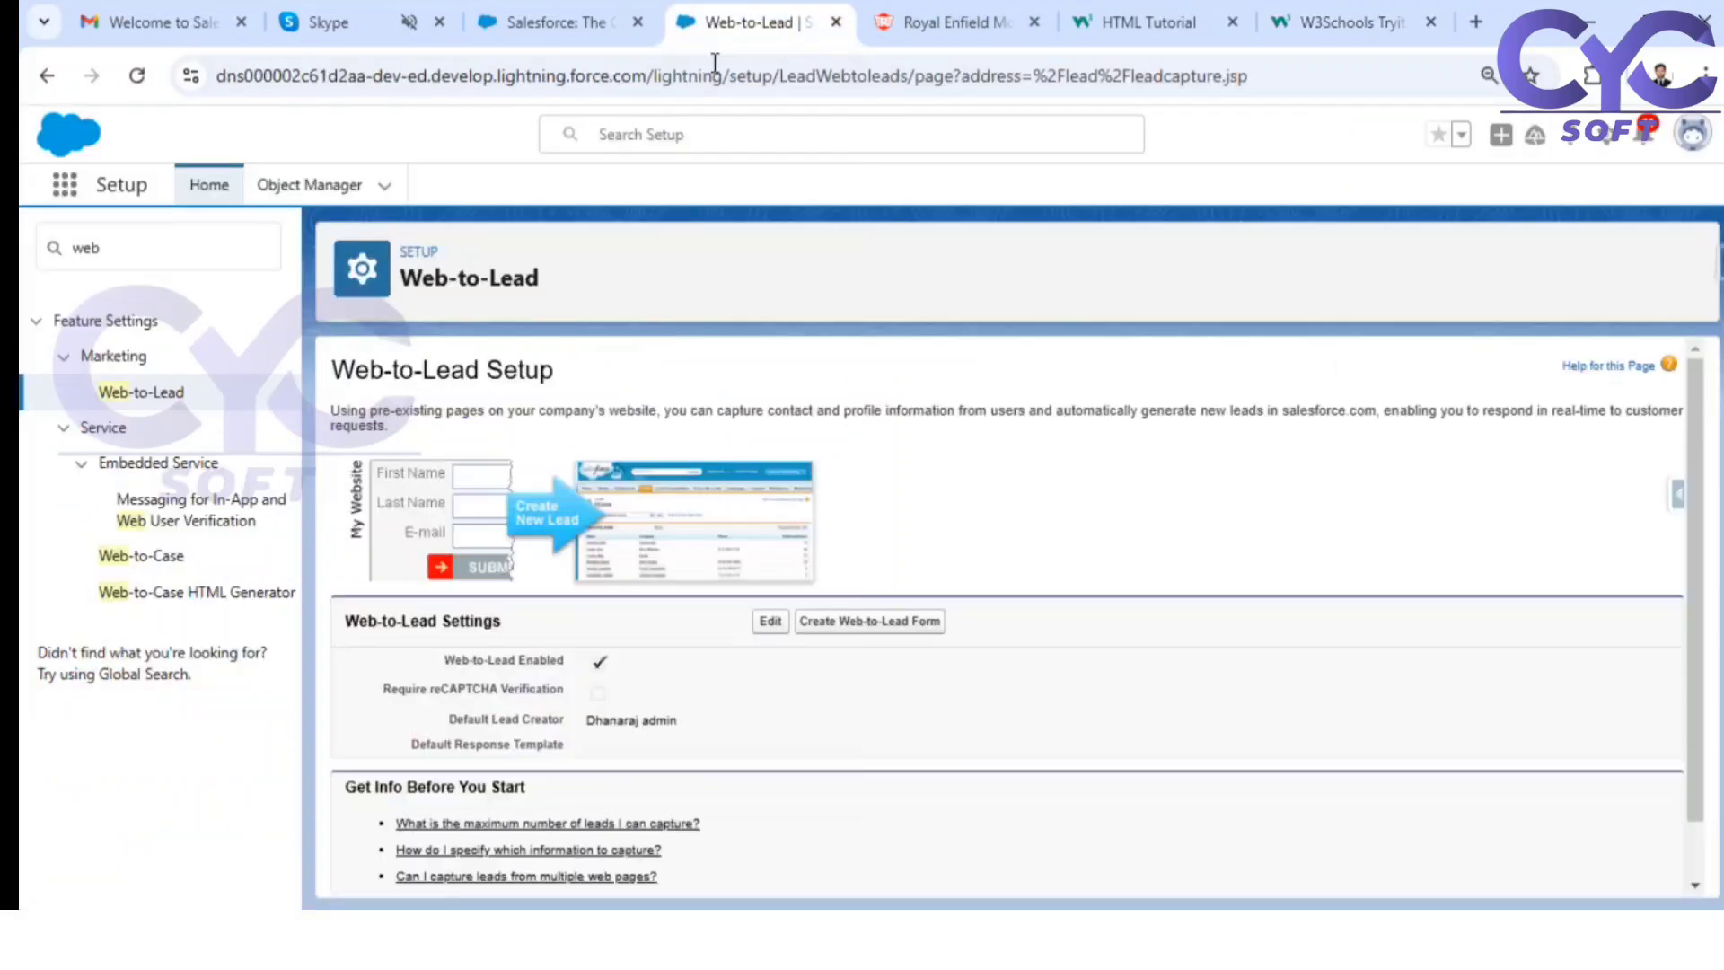
{"action": "left_click", "coordinate": [72, 185]}
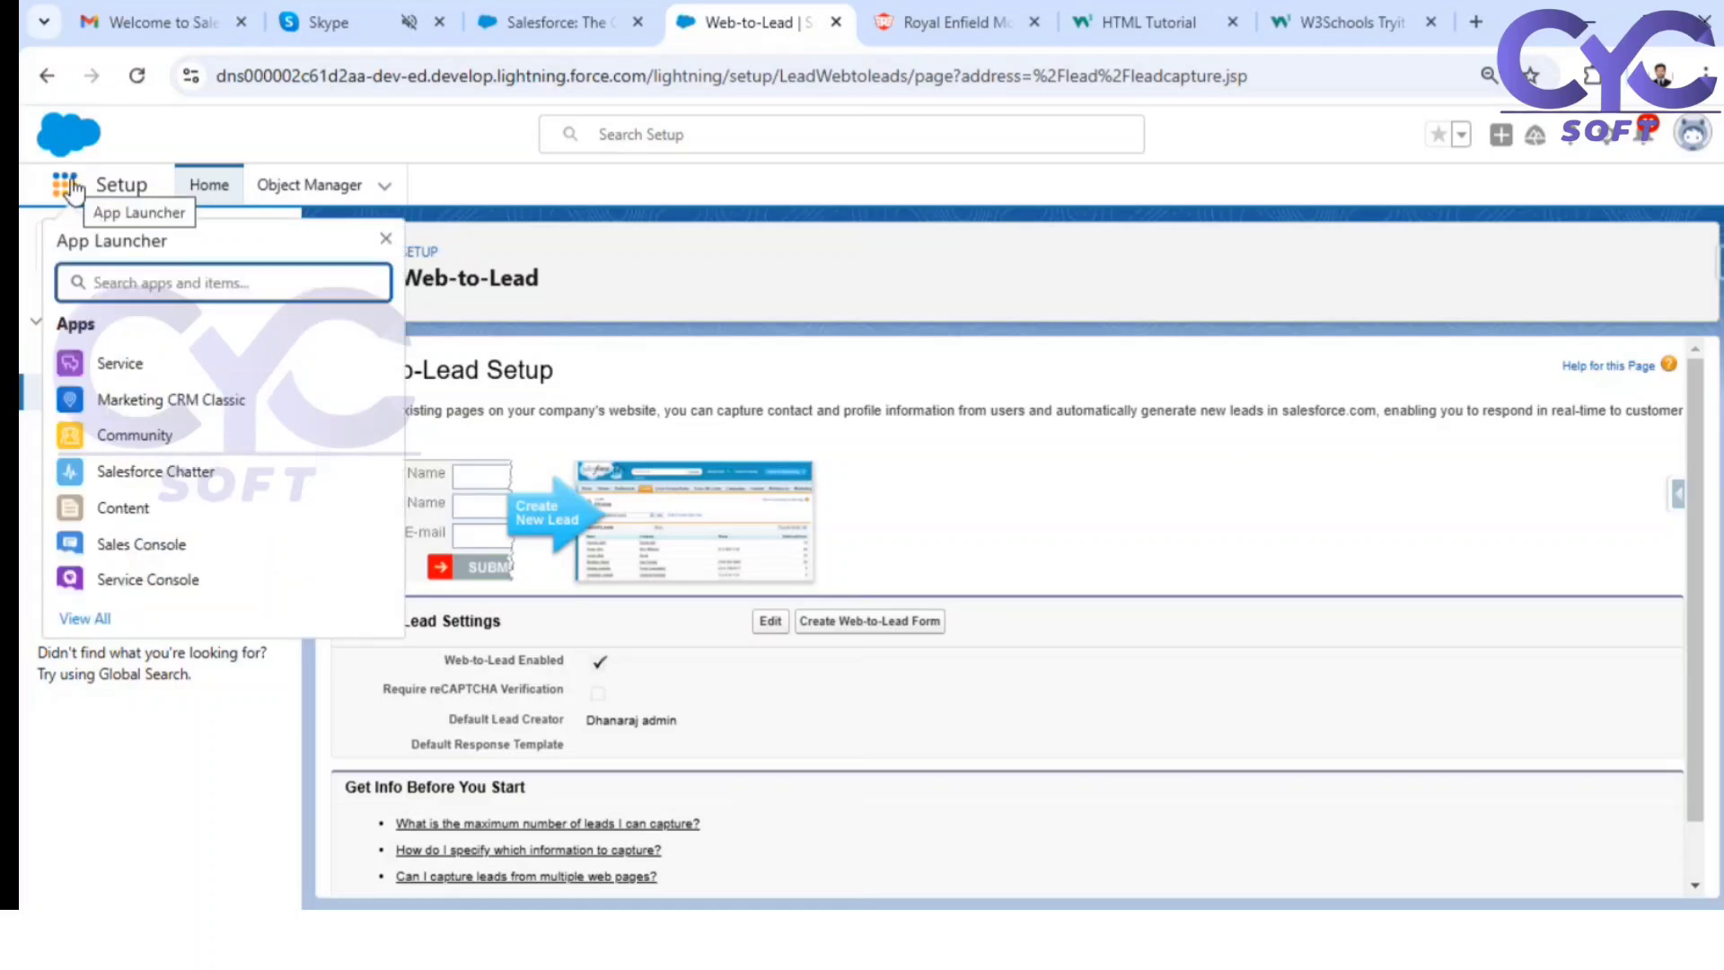
{"action": "type", "text": "lead"}
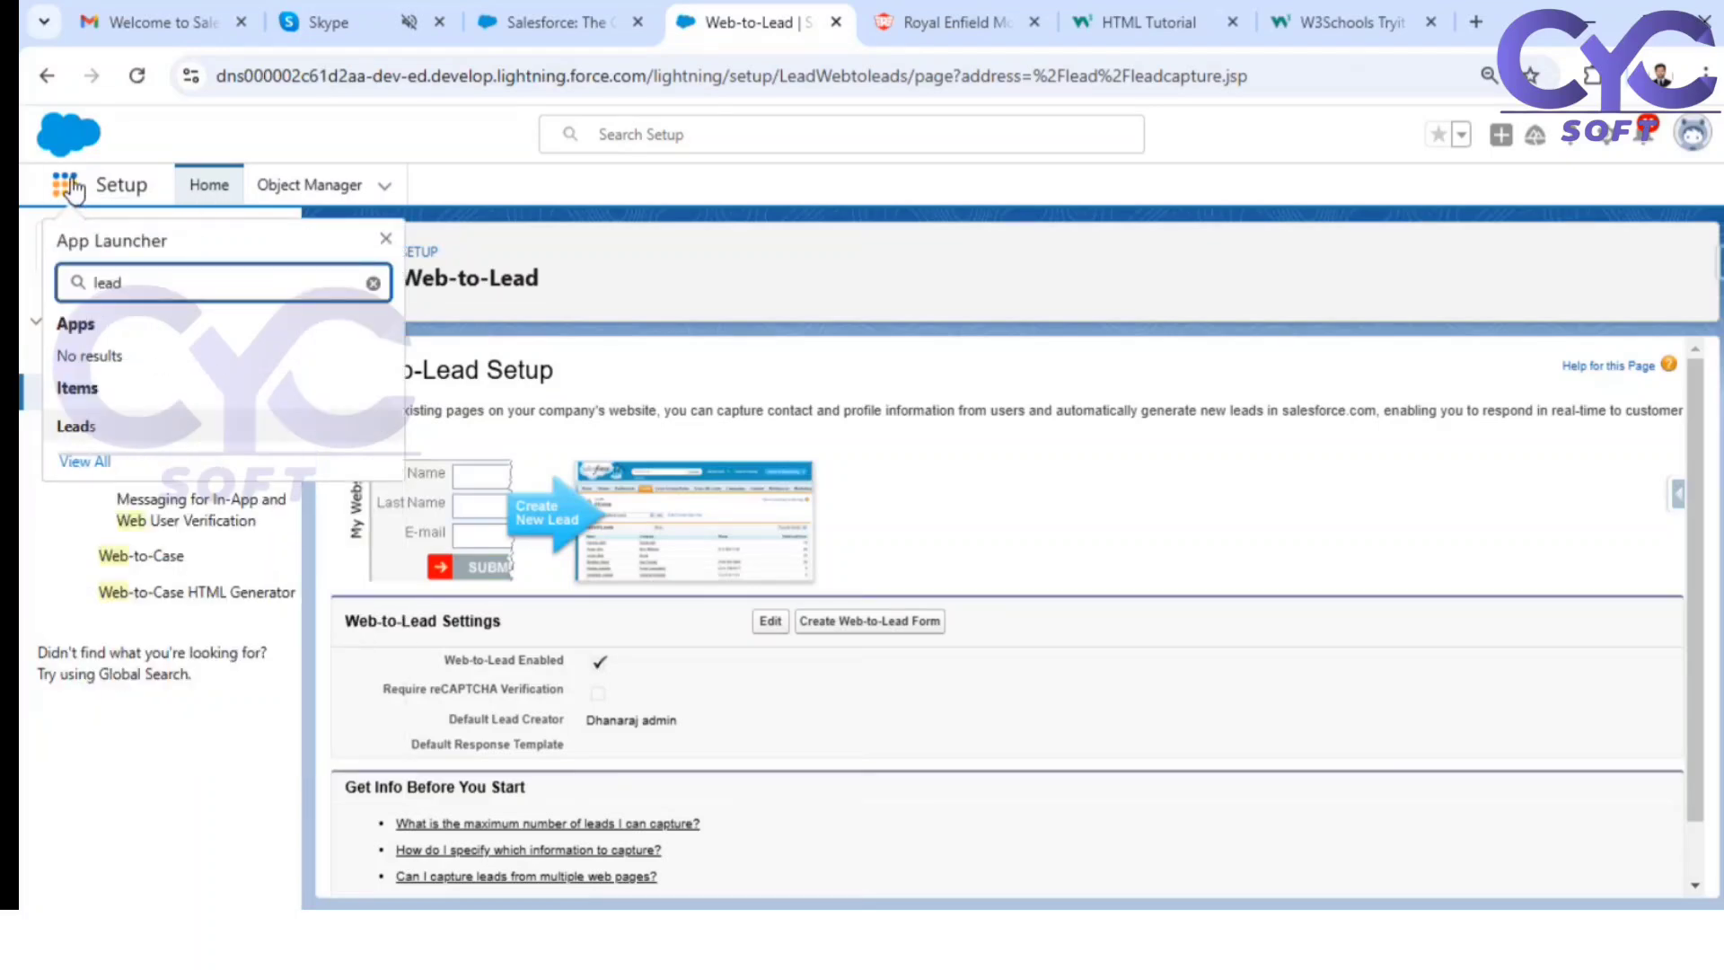
{"action": "left_click", "coordinate": [74, 427]}
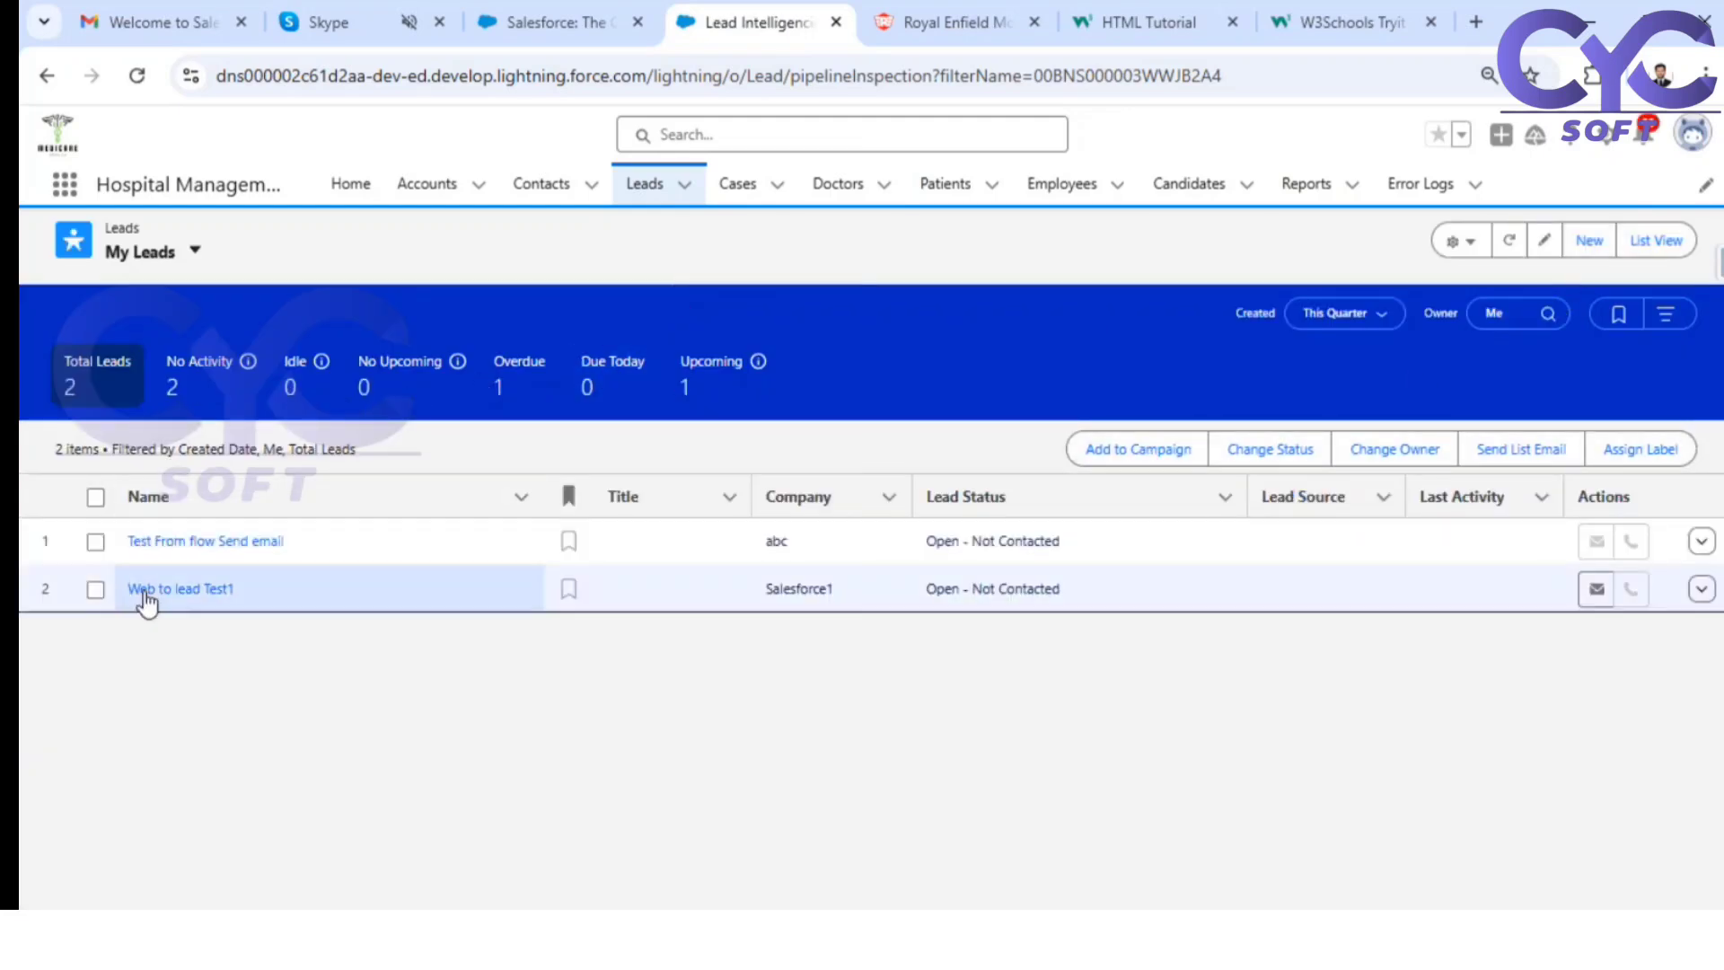
{"action": "left_click", "coordinate": [191, 593]}
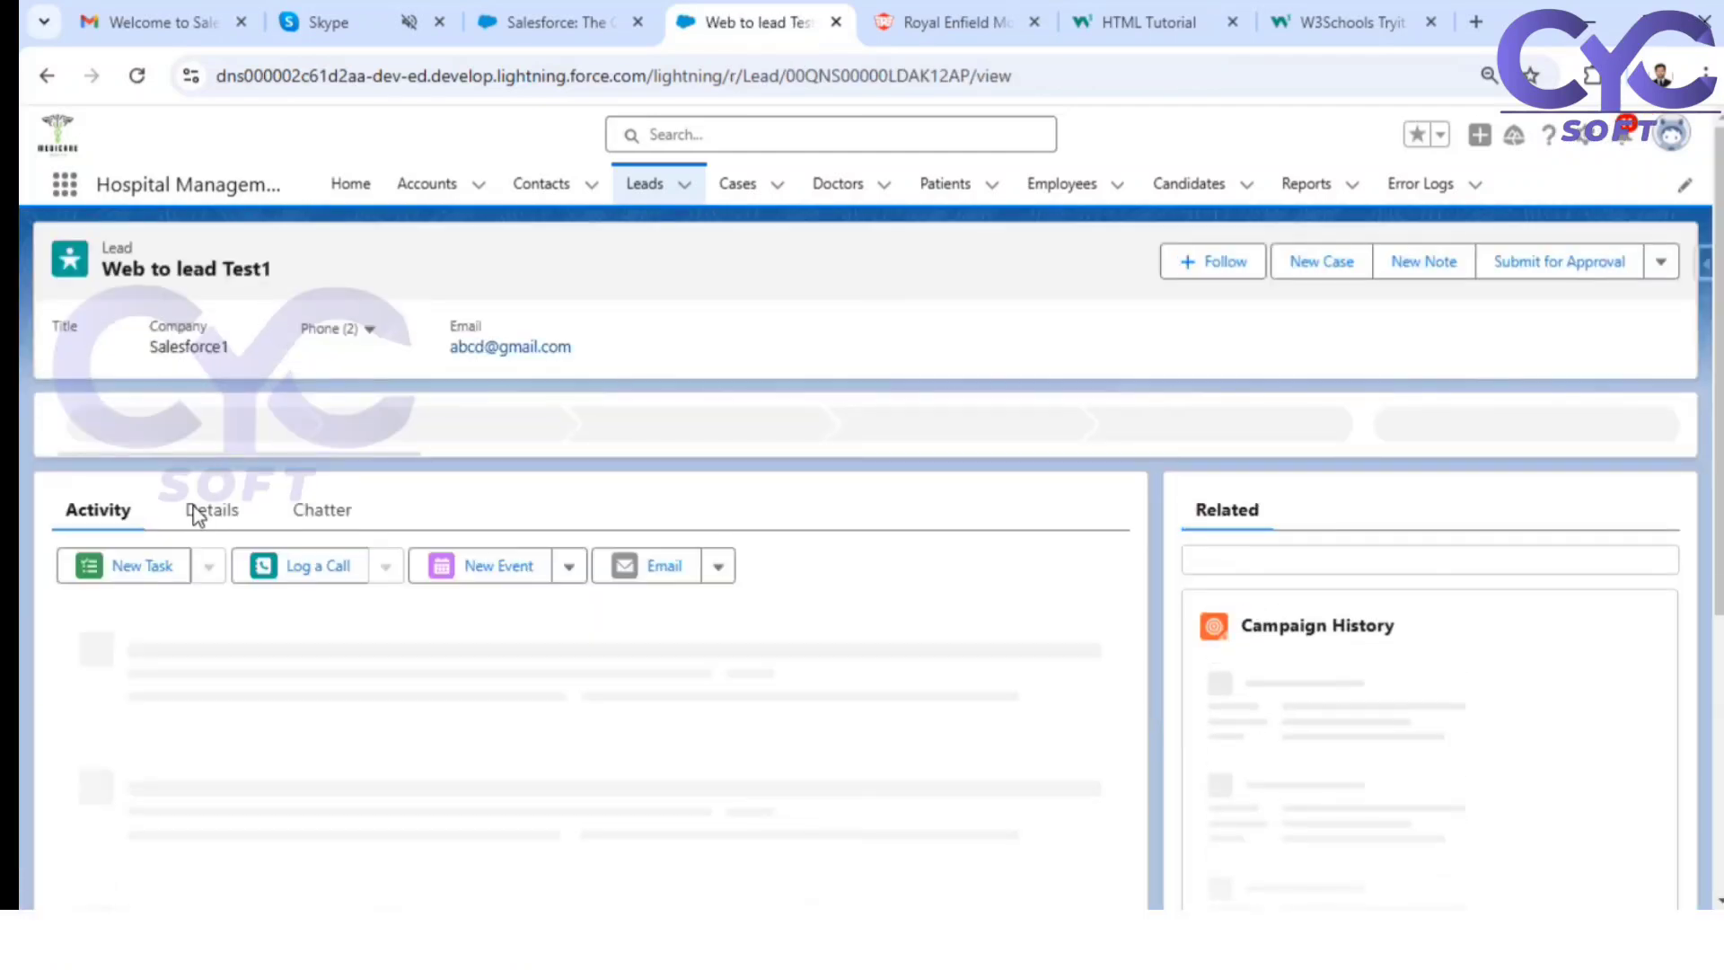
Step: Check the lead's details, including its owner, name, company, email and address
{"action": "left_click", "coordinate": [199, 508]}
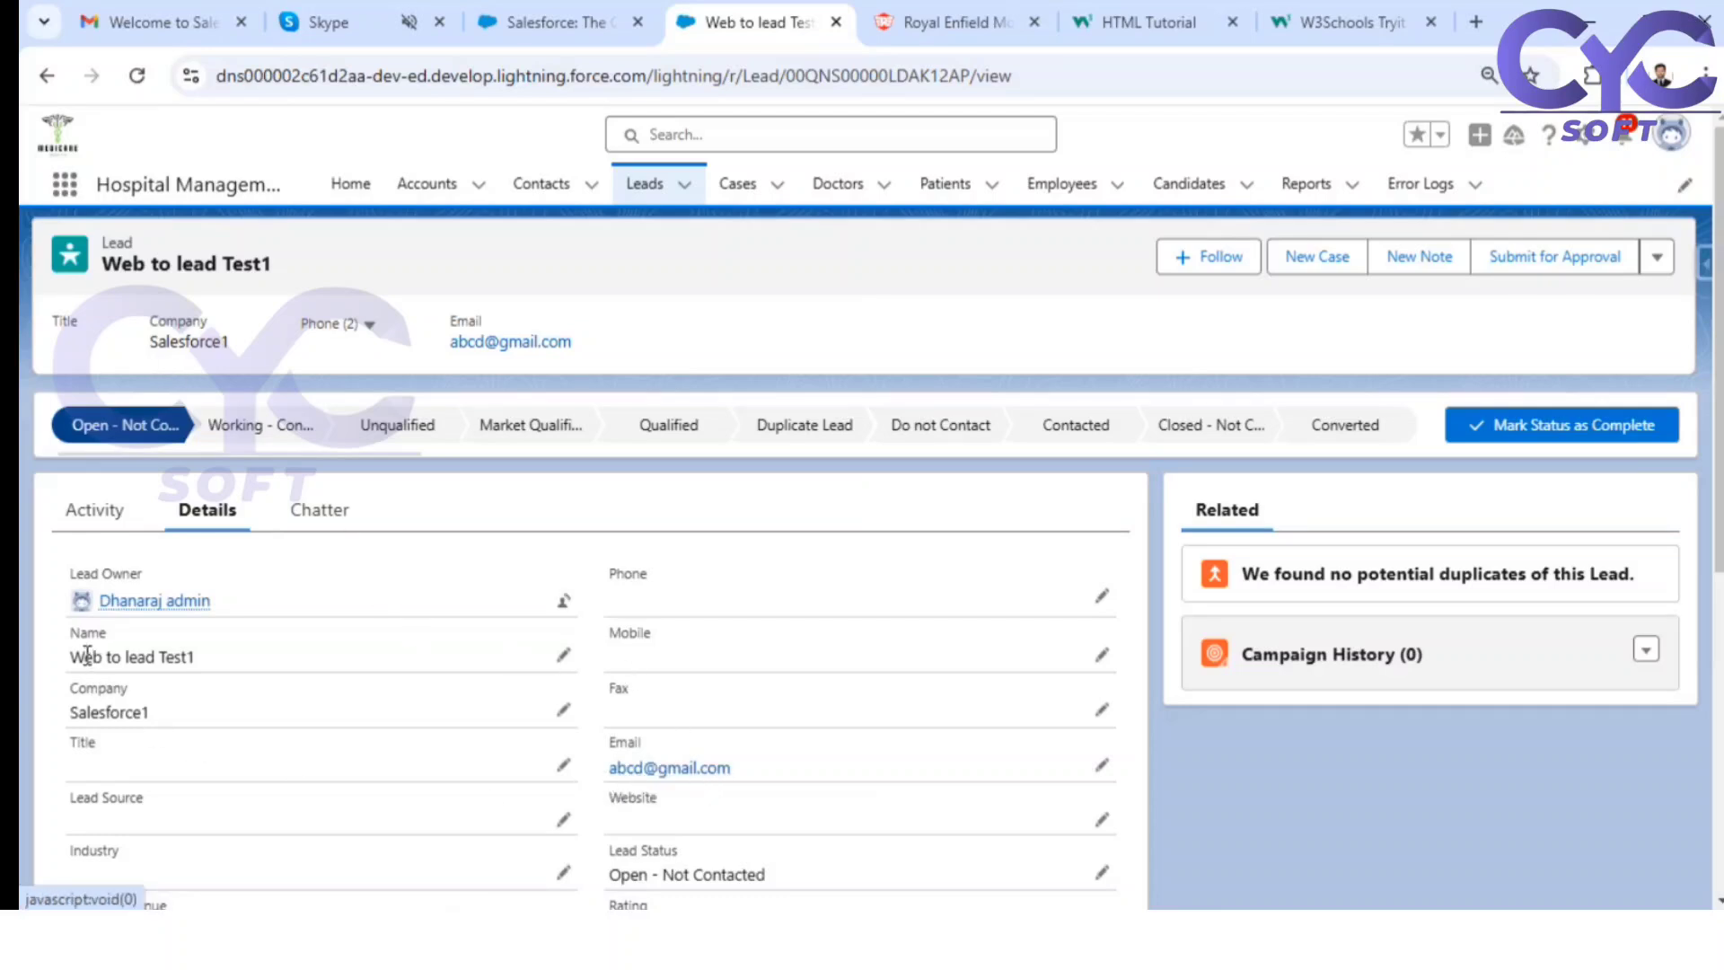
{"action": "left_click_drag", "start_coordinate": [87, 653], "coordinate": [198, 657]}
{"action": "left_click_drag", "start_coordinate": [101, 571], "coordinate": [158, 571]}
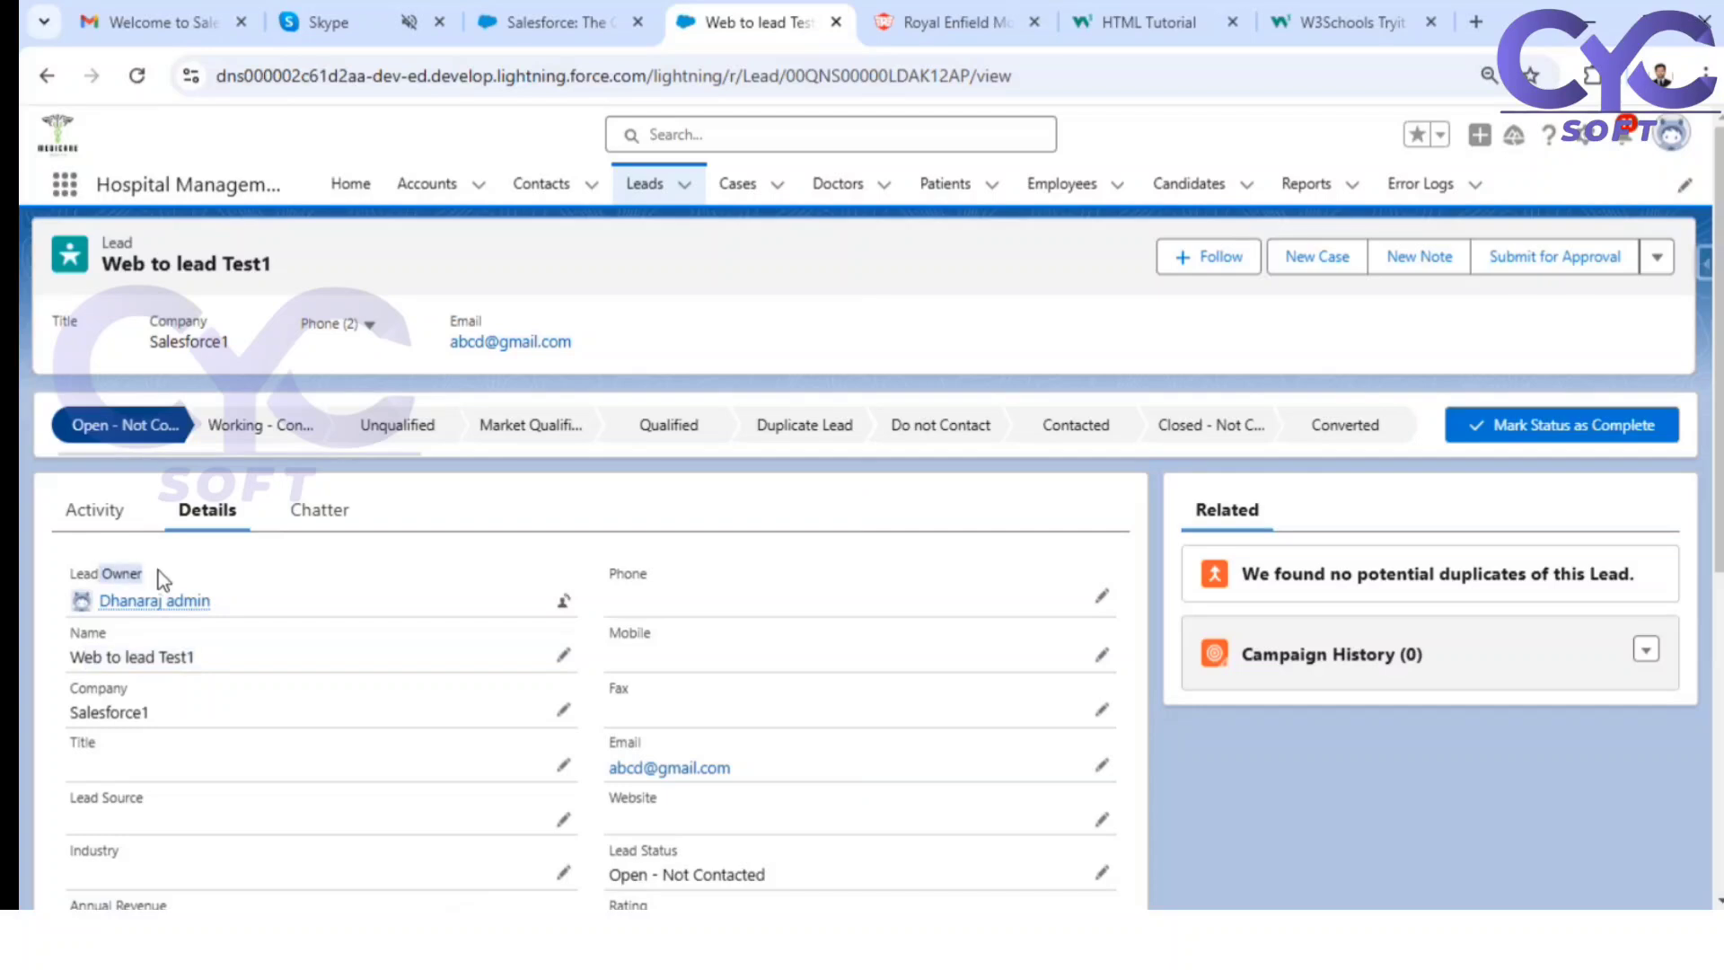
{"action": "scroll", "coordinate": [189, 647], "scroll_direction": "down", "scroll_amount": 3}
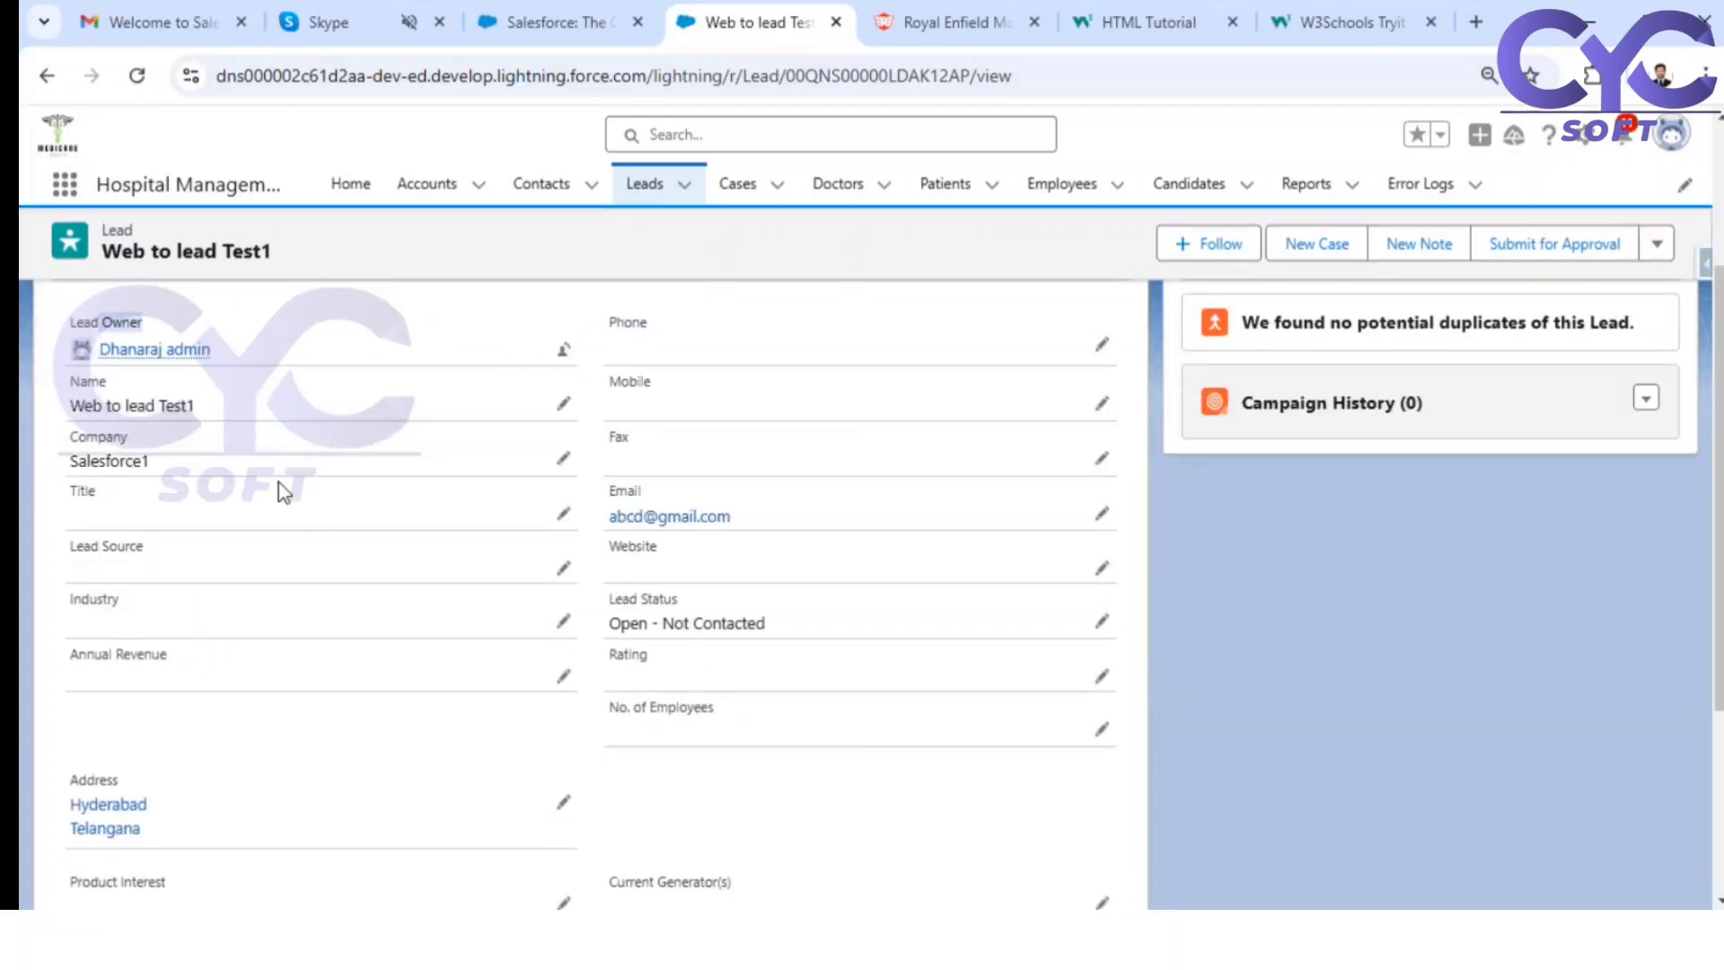
{"action": "scroll", "coordinate": [225, 480], "scroll_direction": "up", "scroll_amount": 1}
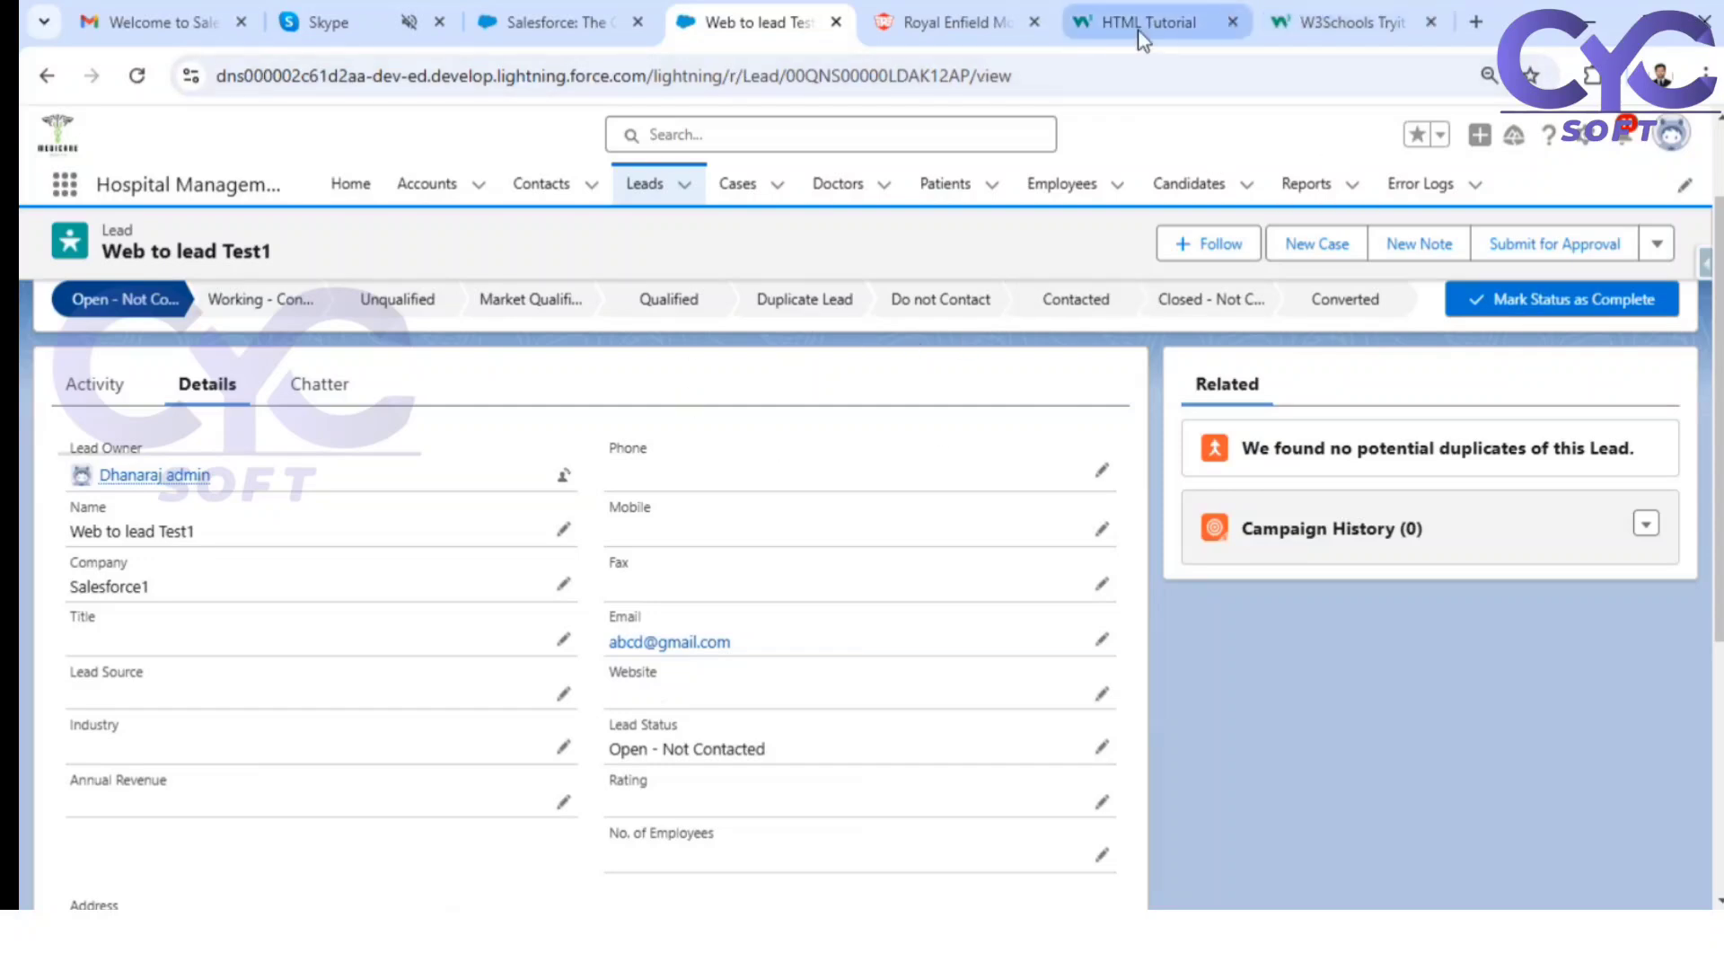
{"action": "left_click", "coordinate": [1156, 16]}
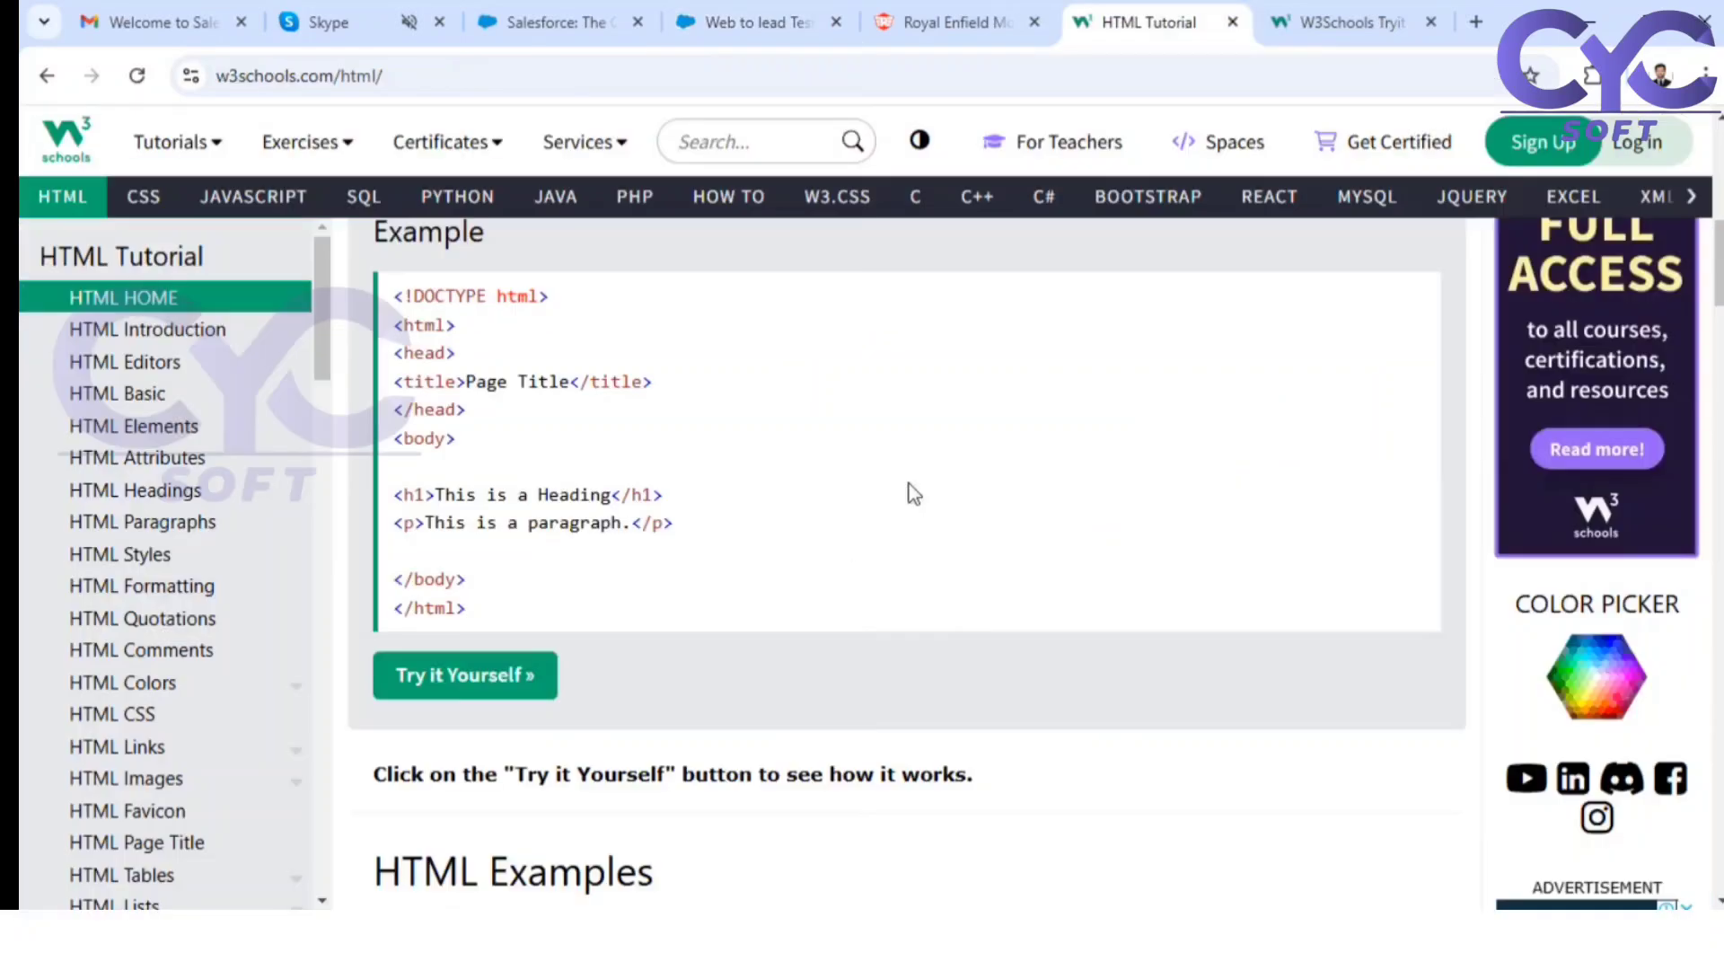
{"action": "left_click", "coordinate": [1338, 21]}
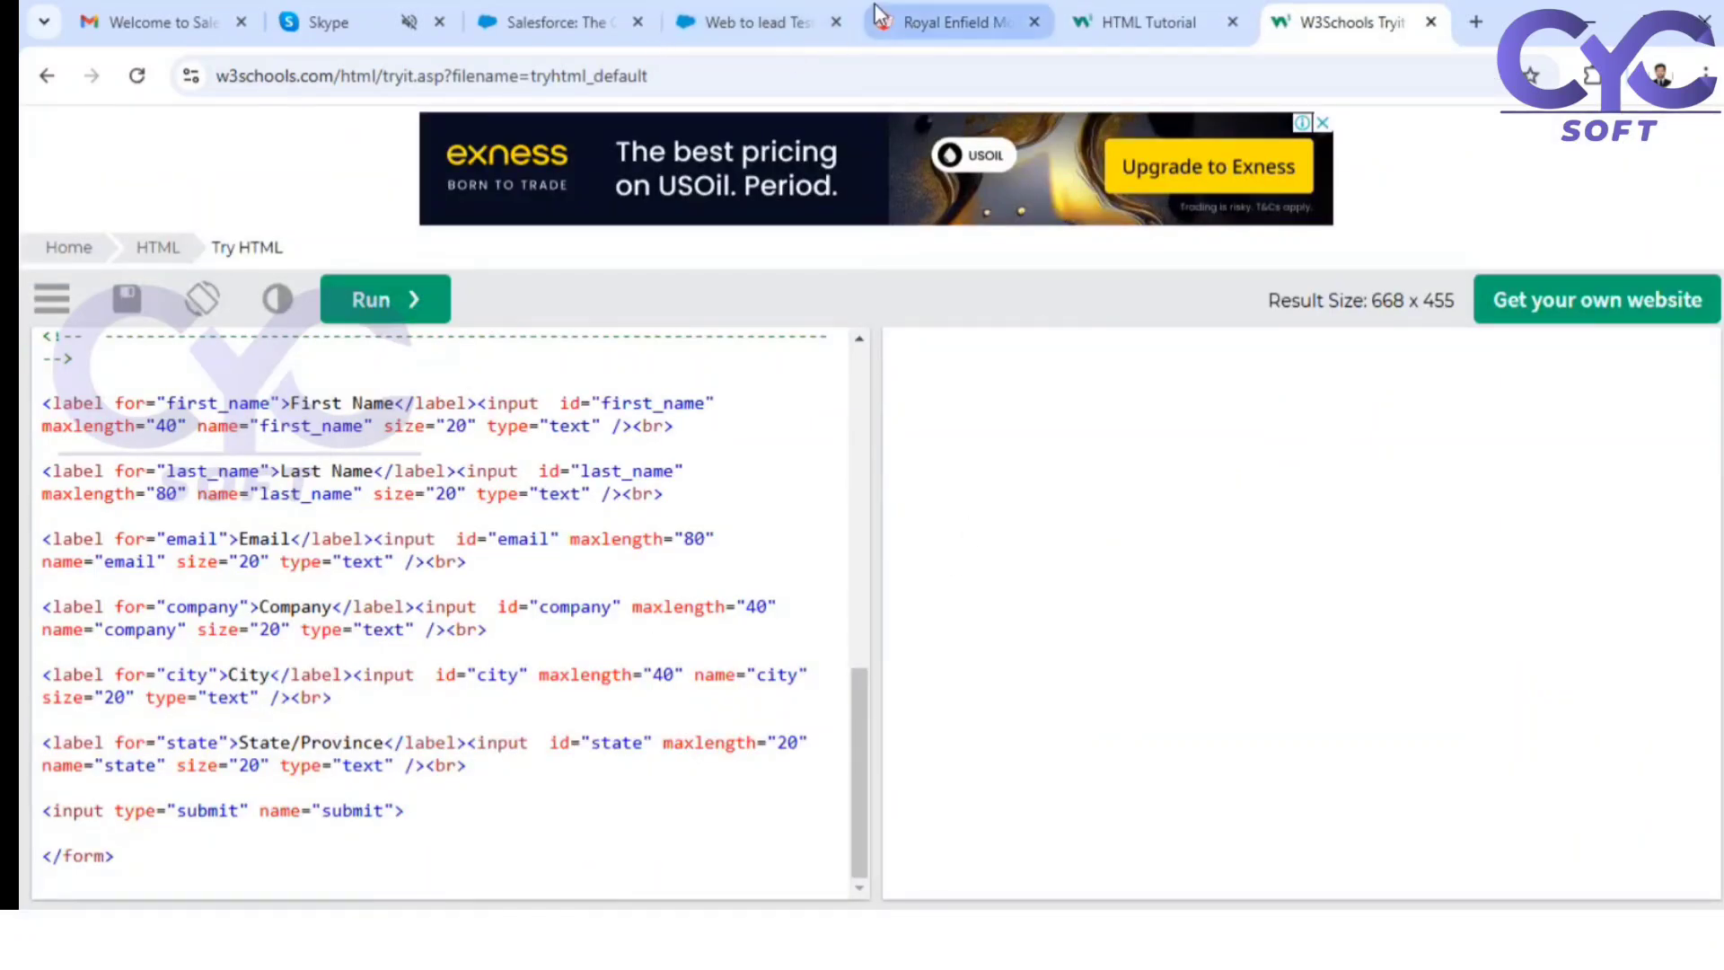
{"action": "left_click", "coordinate": [763, 20]}
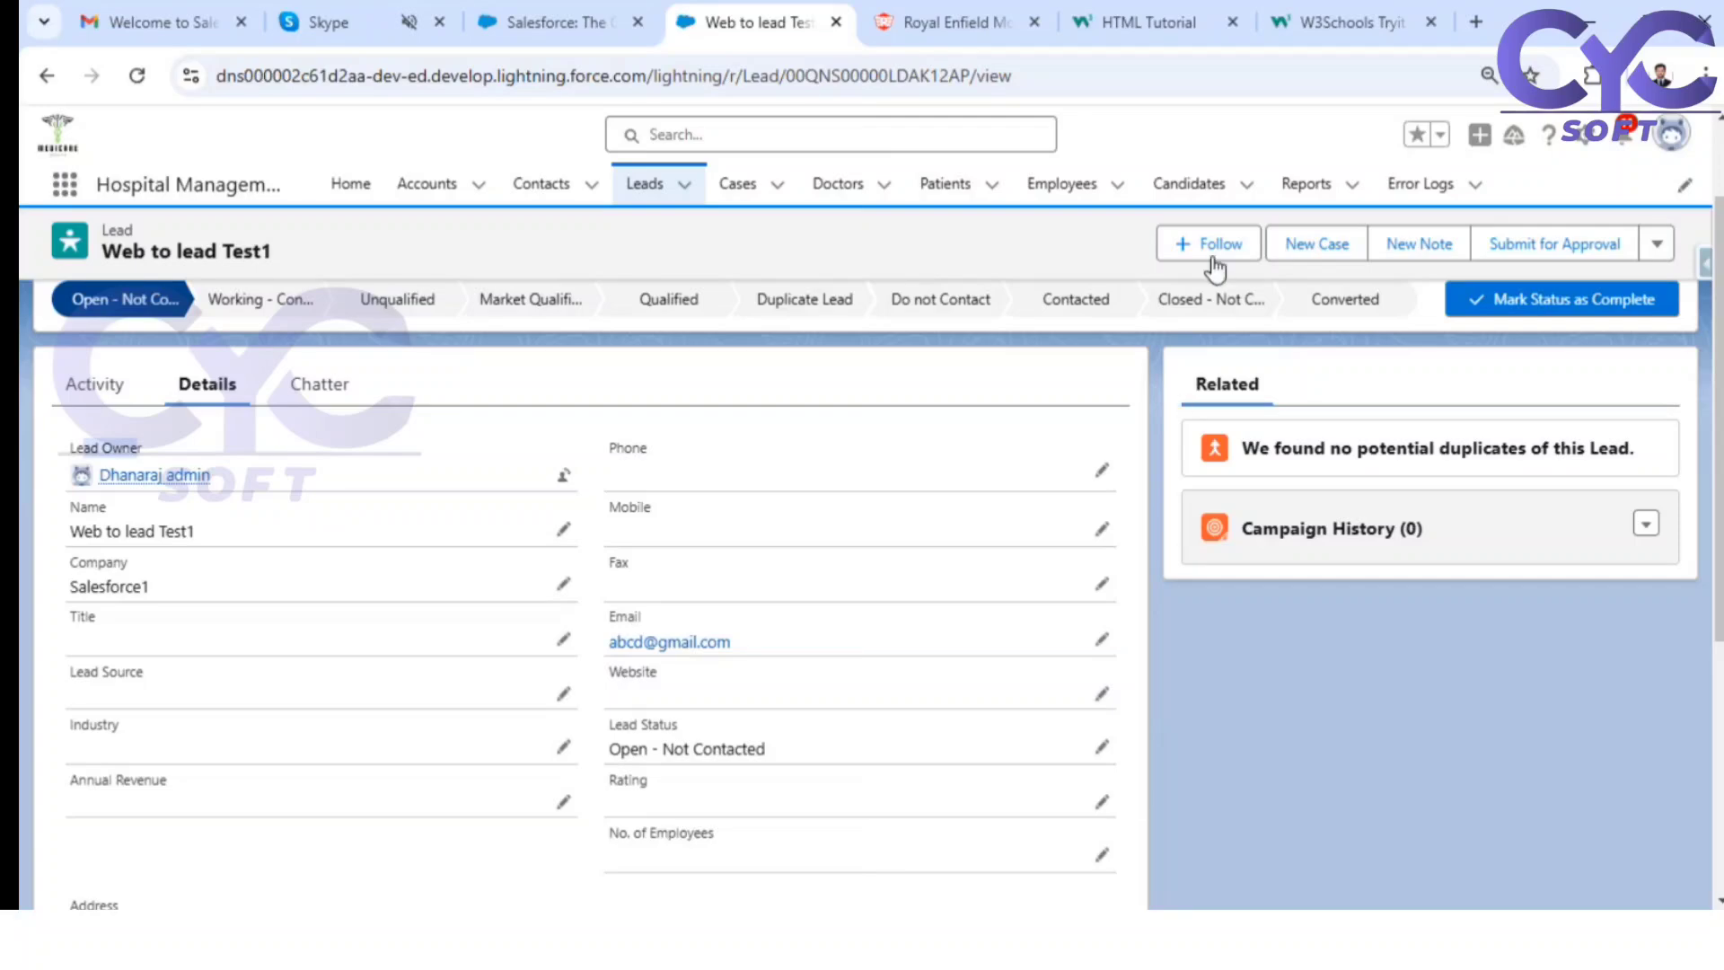
Step: Switch to Notepad++ and start saving the form HTML under a new name, webtolead, in the desktop's Salesforce Training folder
{"action": "key", "text": "alt+Tab"}
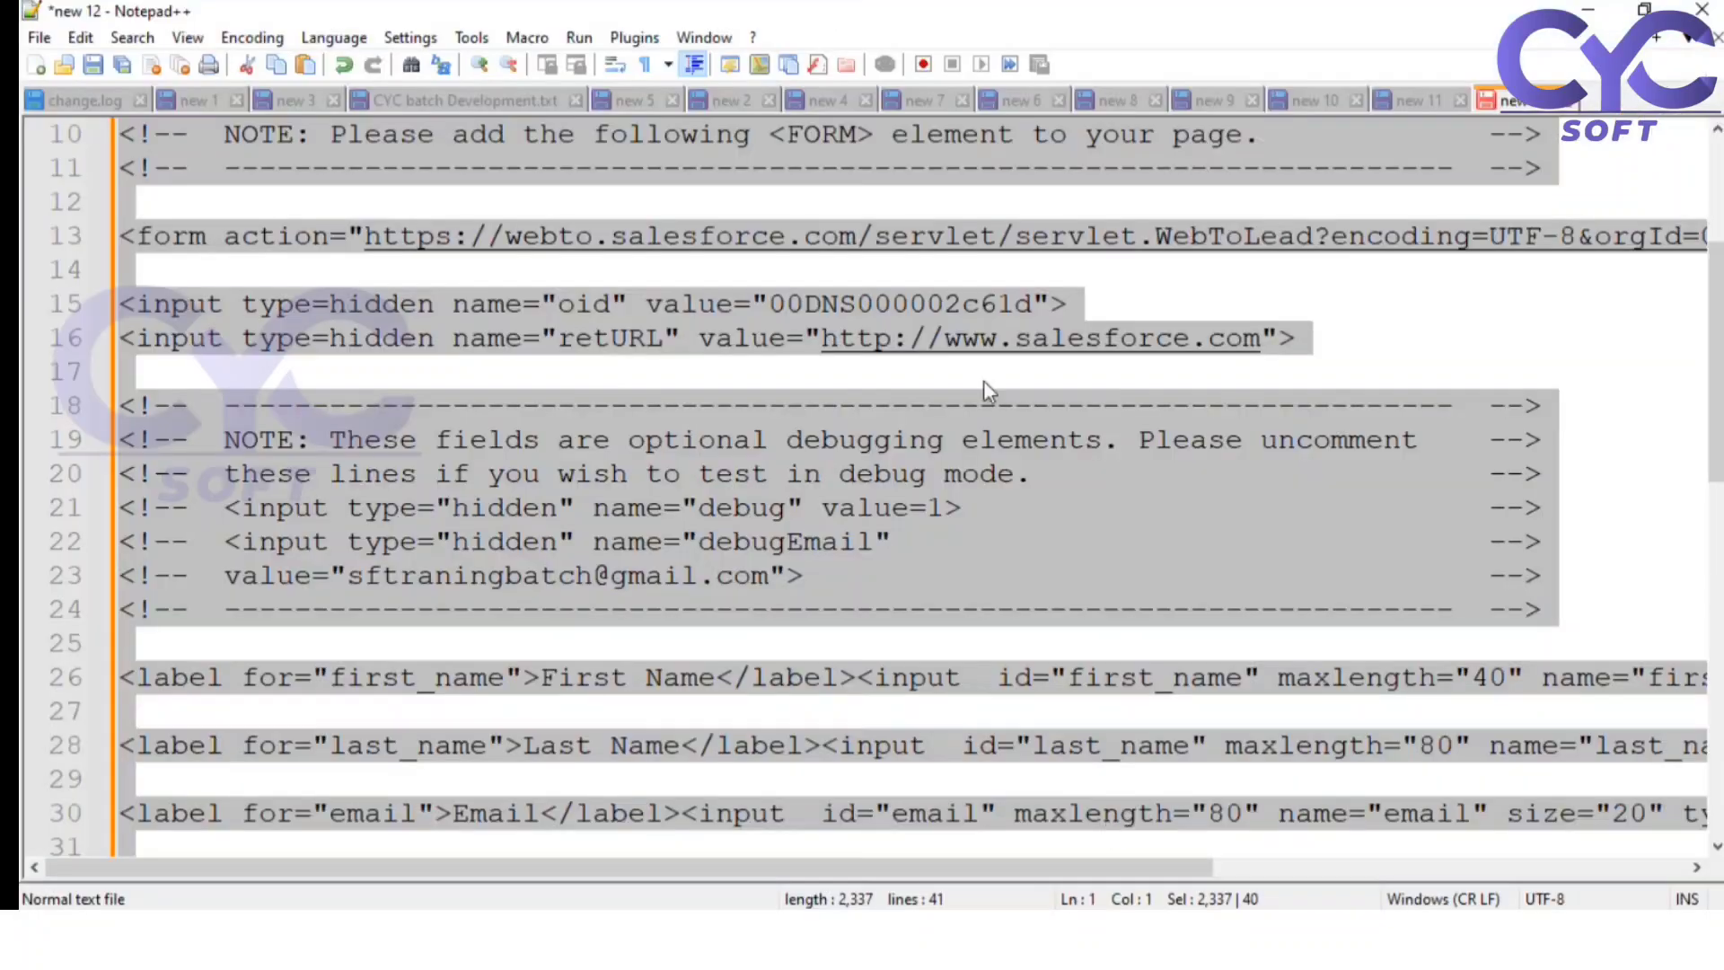
{"action": "left_click", "coordinate": [42, 38]}
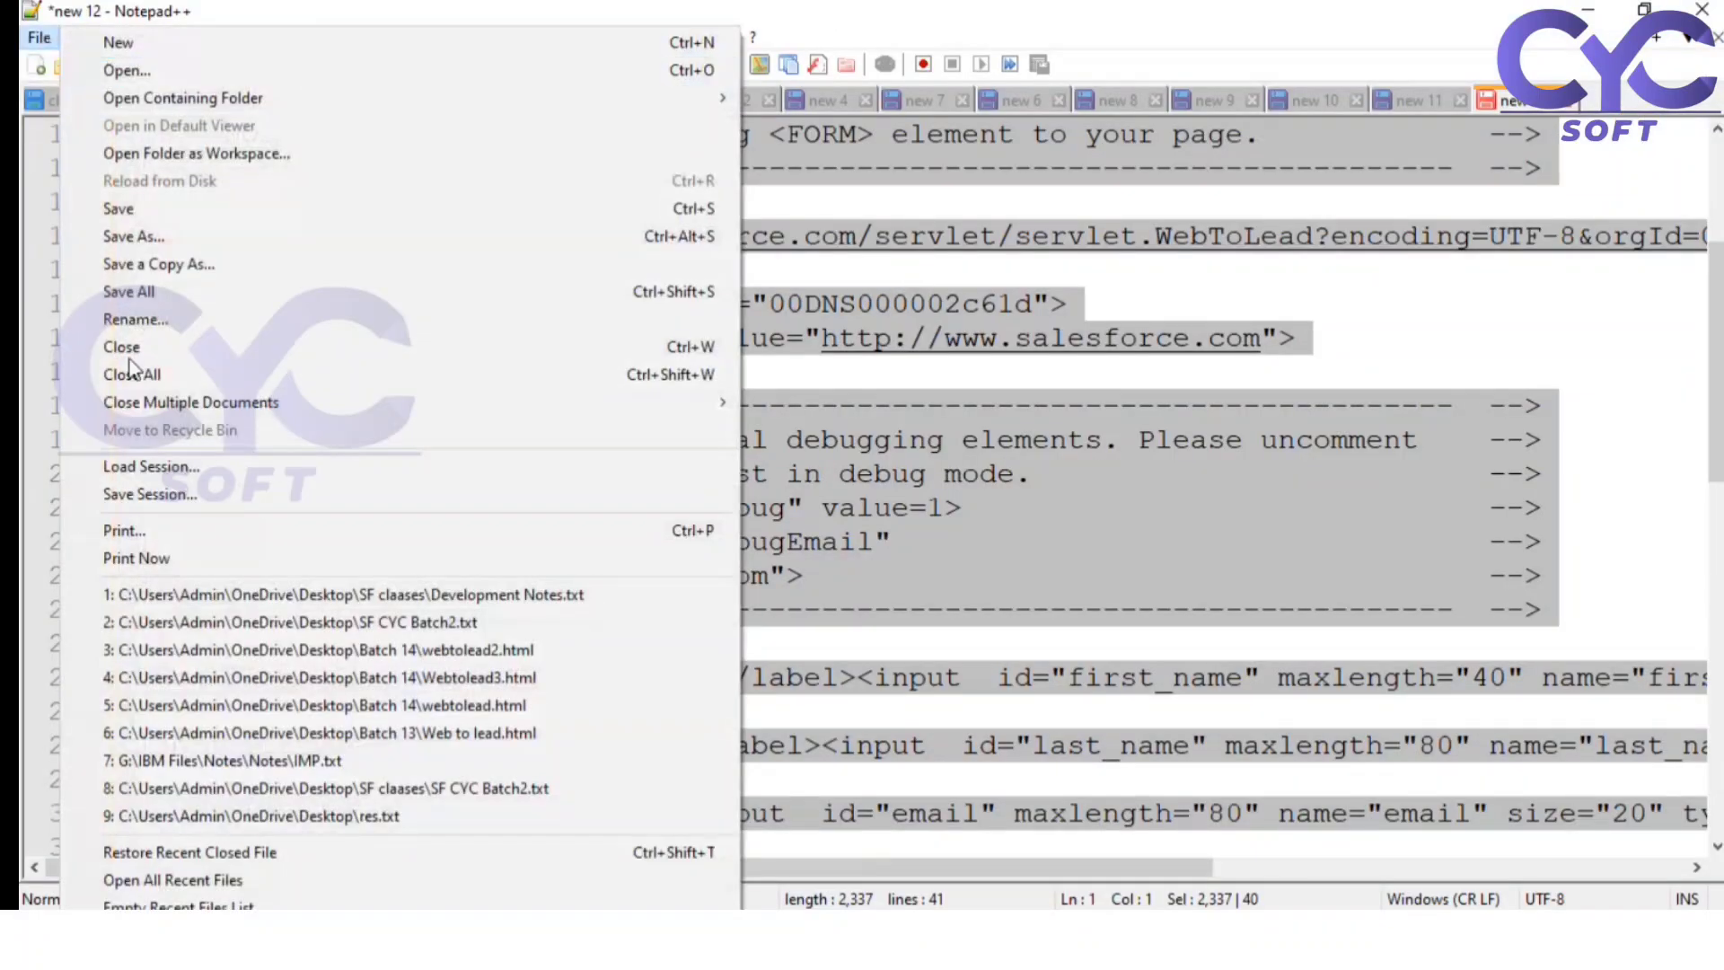
{"action": "left_click", "coordinate": [167, 232]}
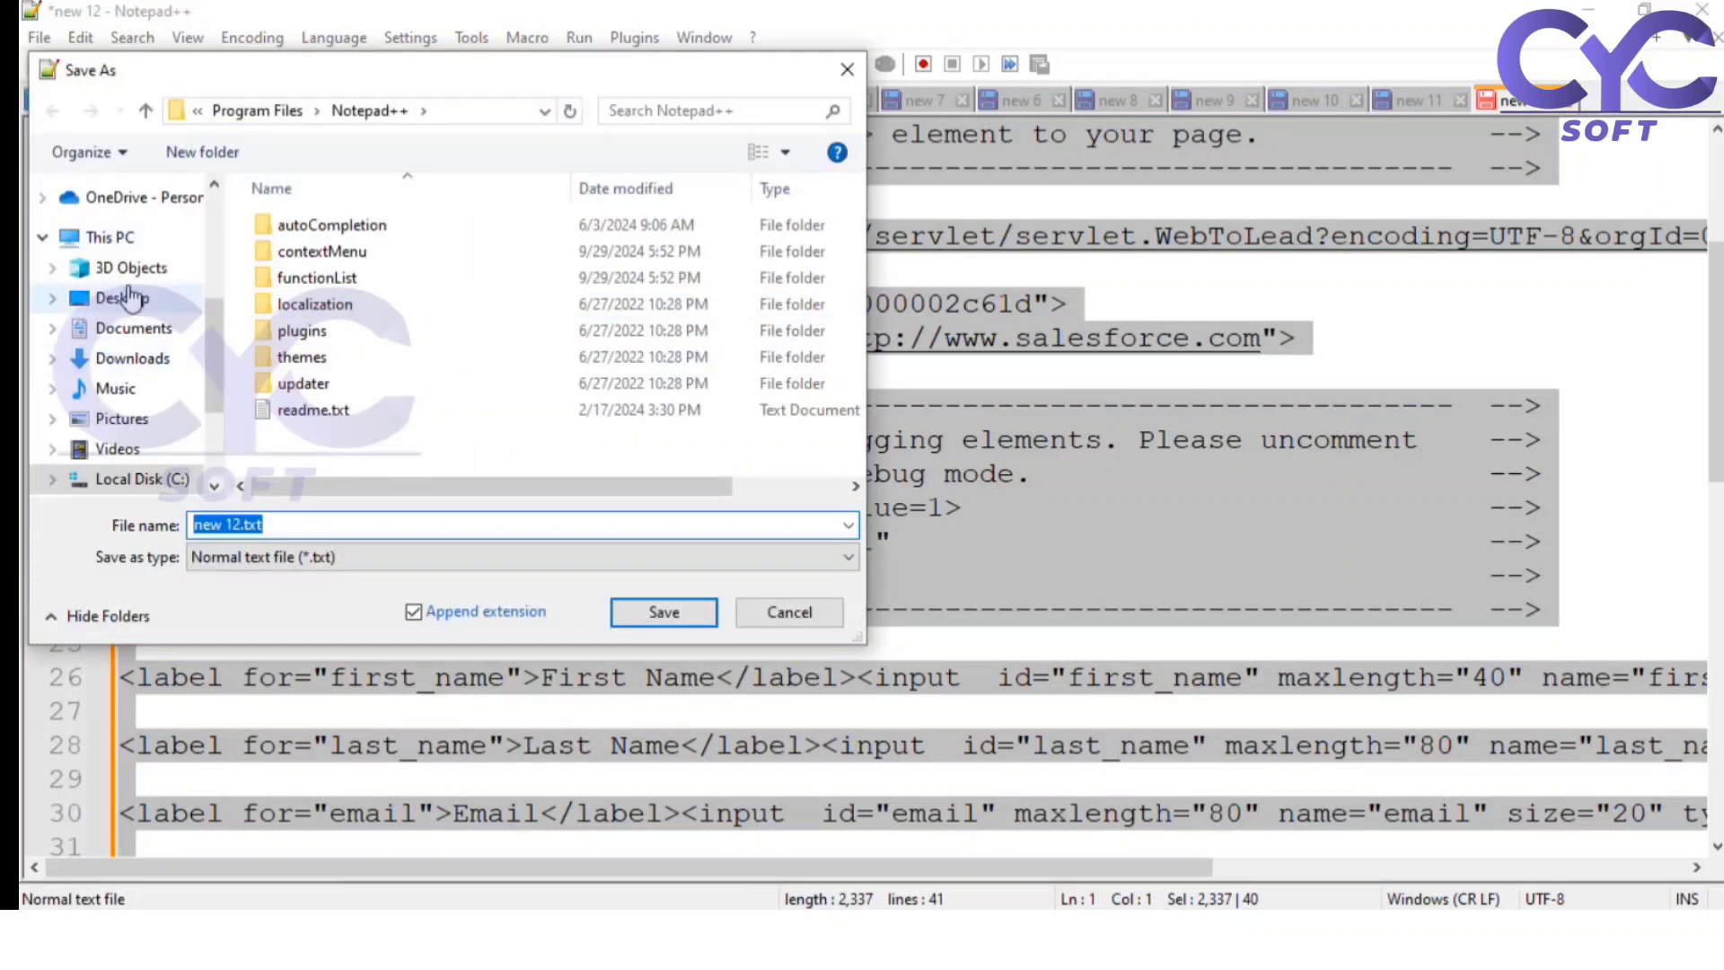
{"action": "left_click", "coordinate": [124, 297]}
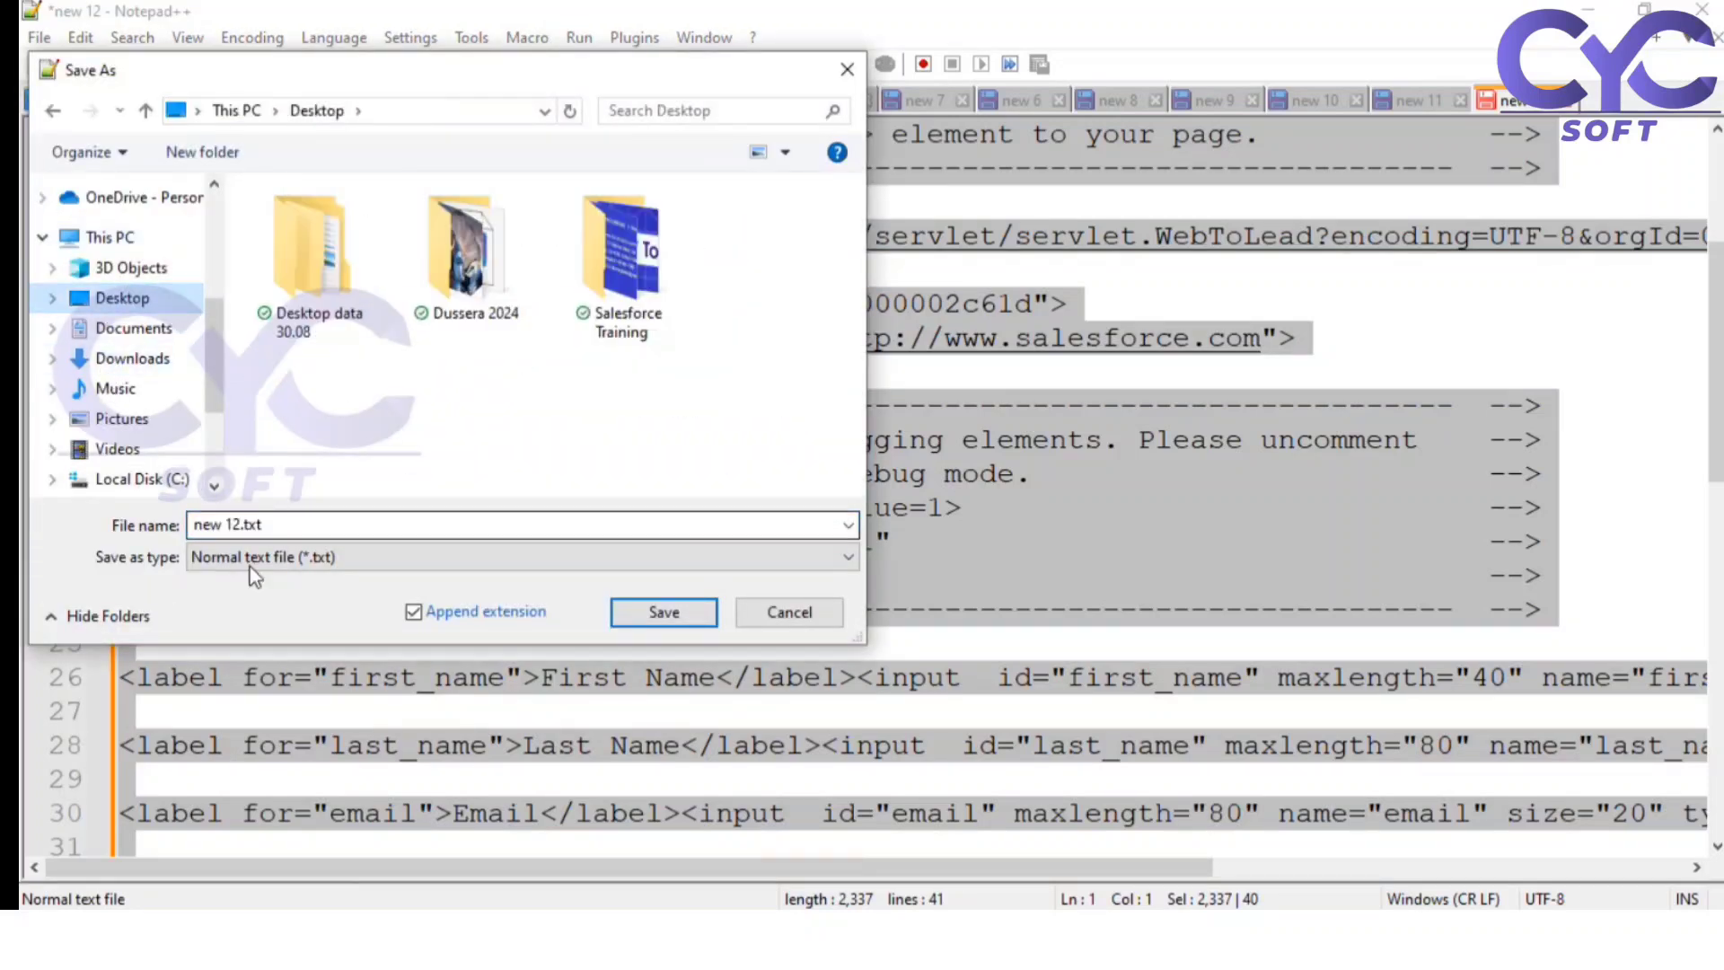
{"action": "left_click", "coordinate": [275, 517]}
{"action": "type", "text": "webtolead"}
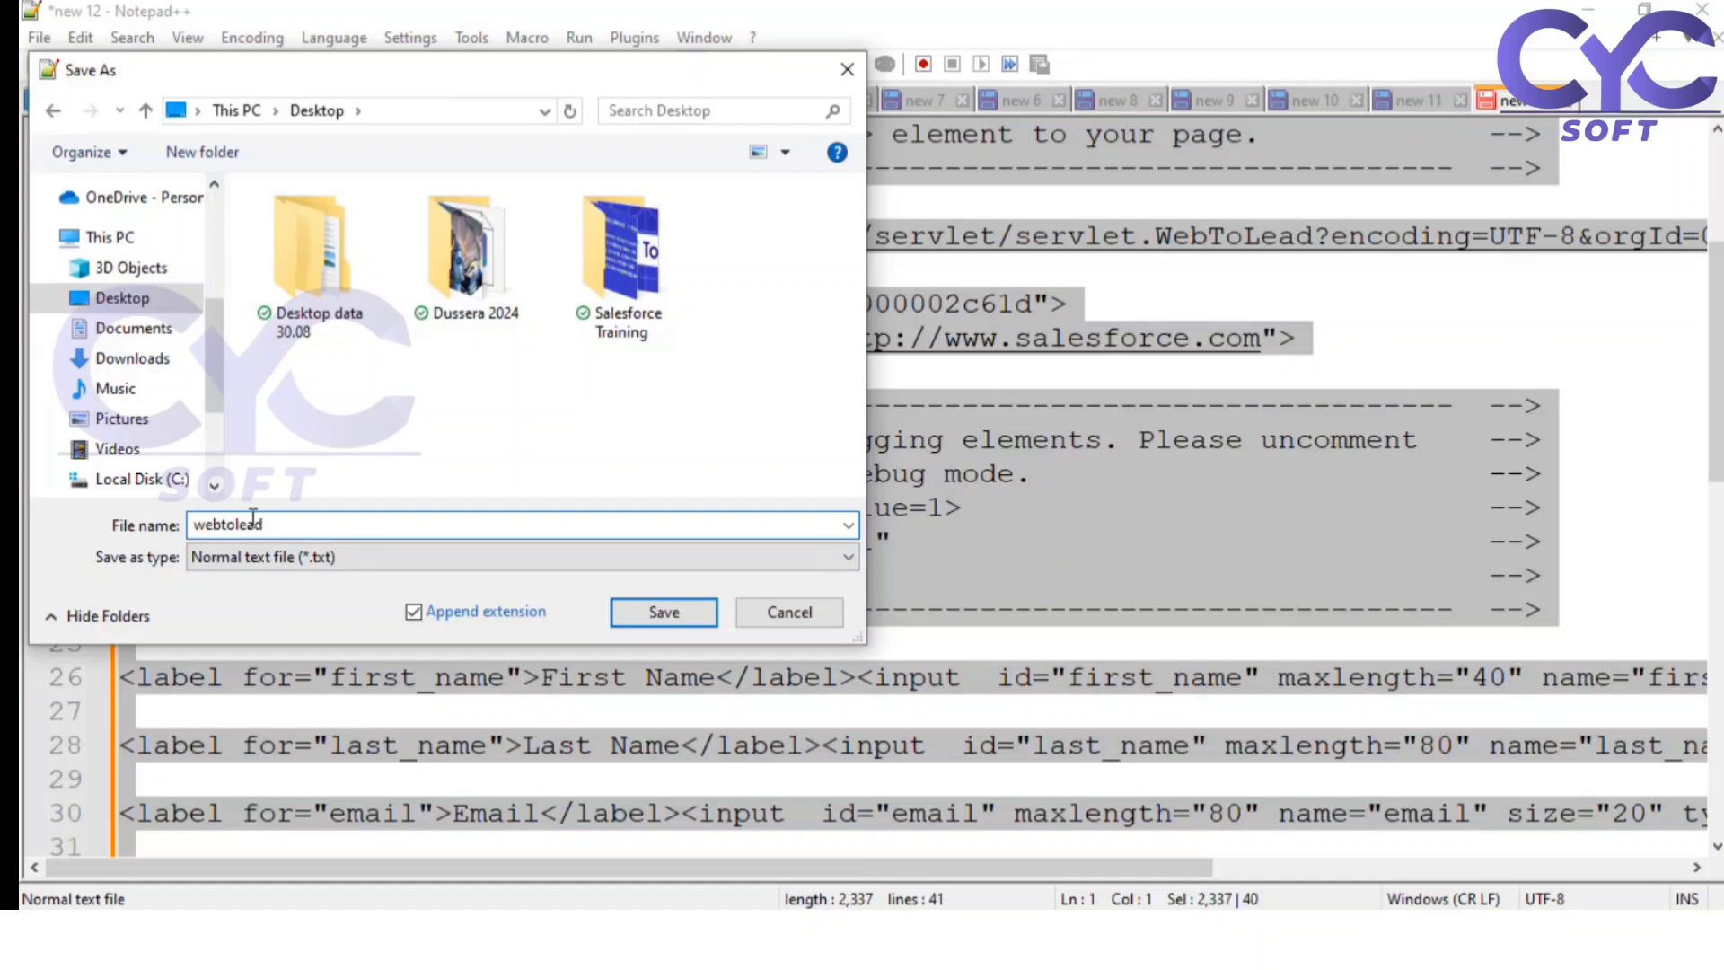
{"action": "left_click", "coordinate": [650, 297]}
{"action": "double_click", "coordinate": [650, 296]}
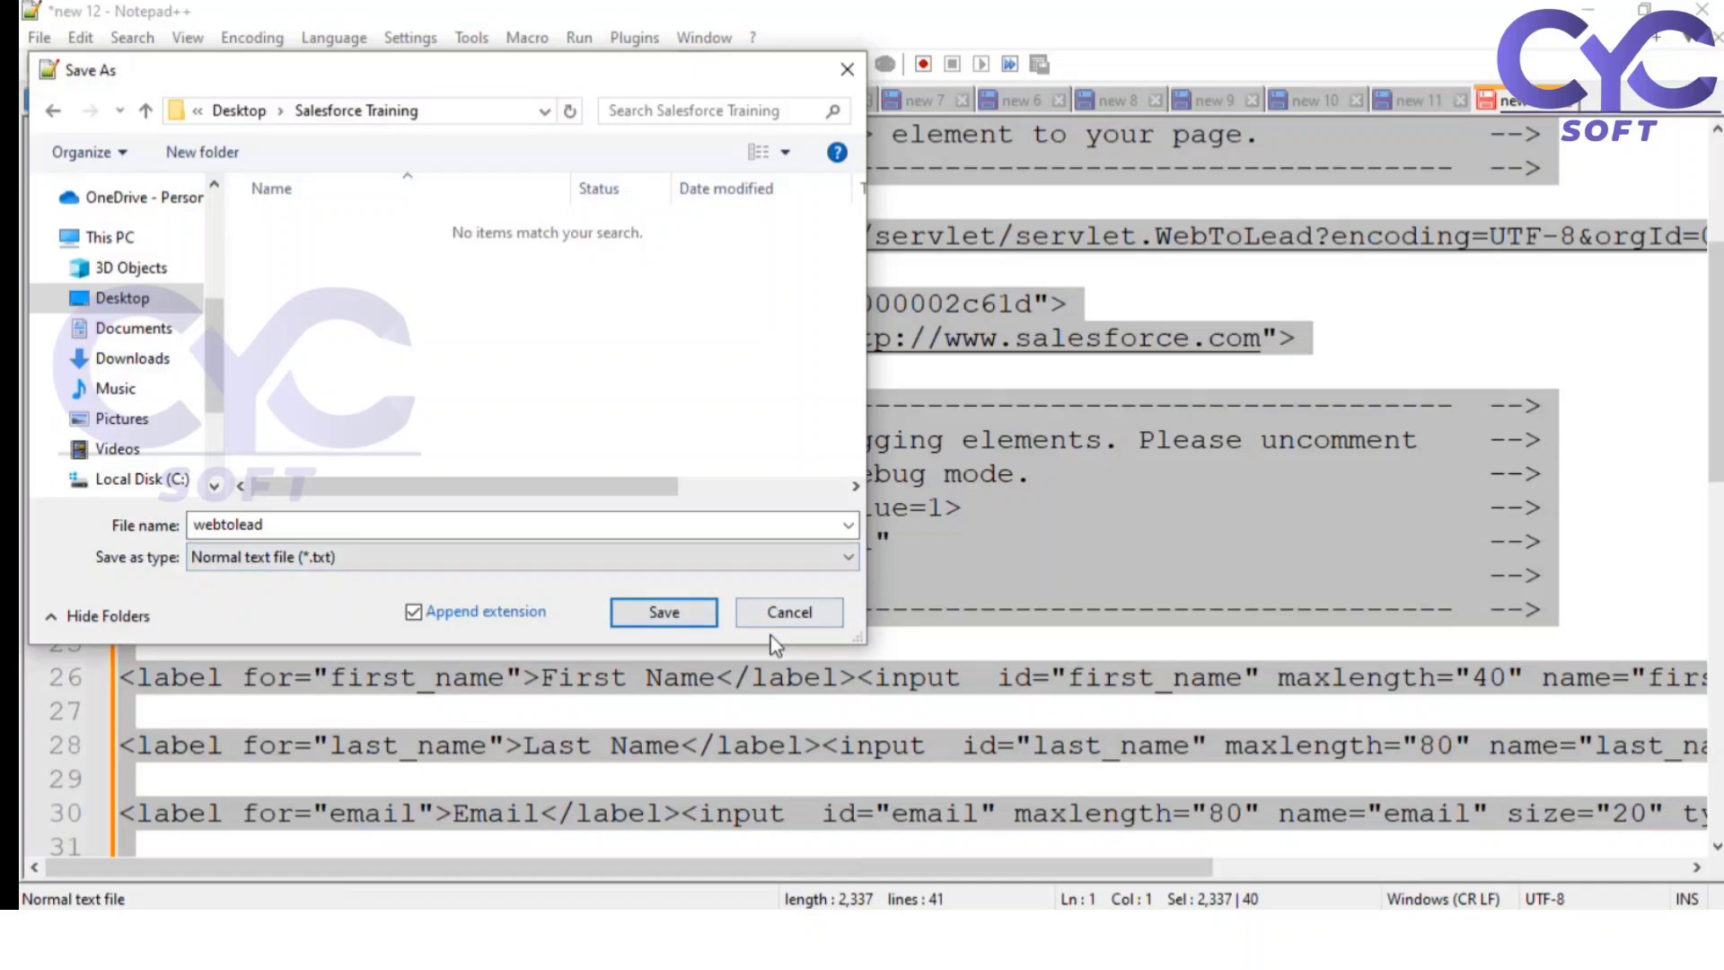
Step: Look through the file types available for saving the form HTML, leaving the type as normal text file
{"action": "left_click", "coordinate": [428, 558]}
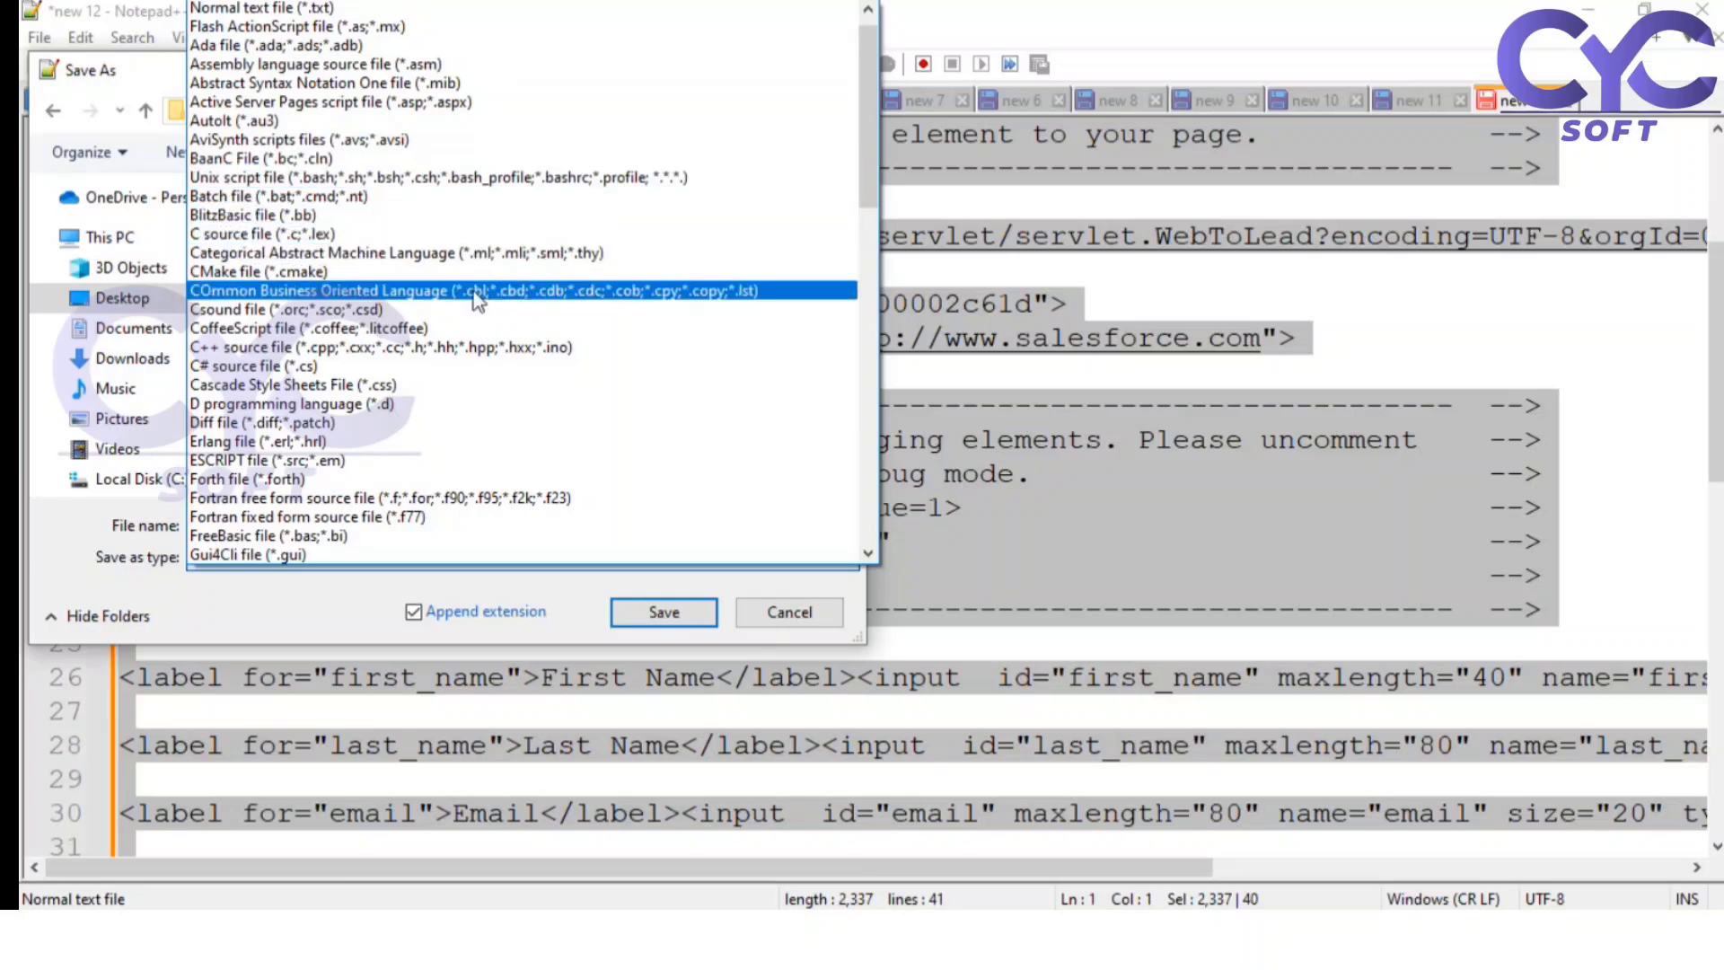
{"action": "scroll", "coordinate": [538, 418], "scroll_direction": "down", "scroll_amount": 2}
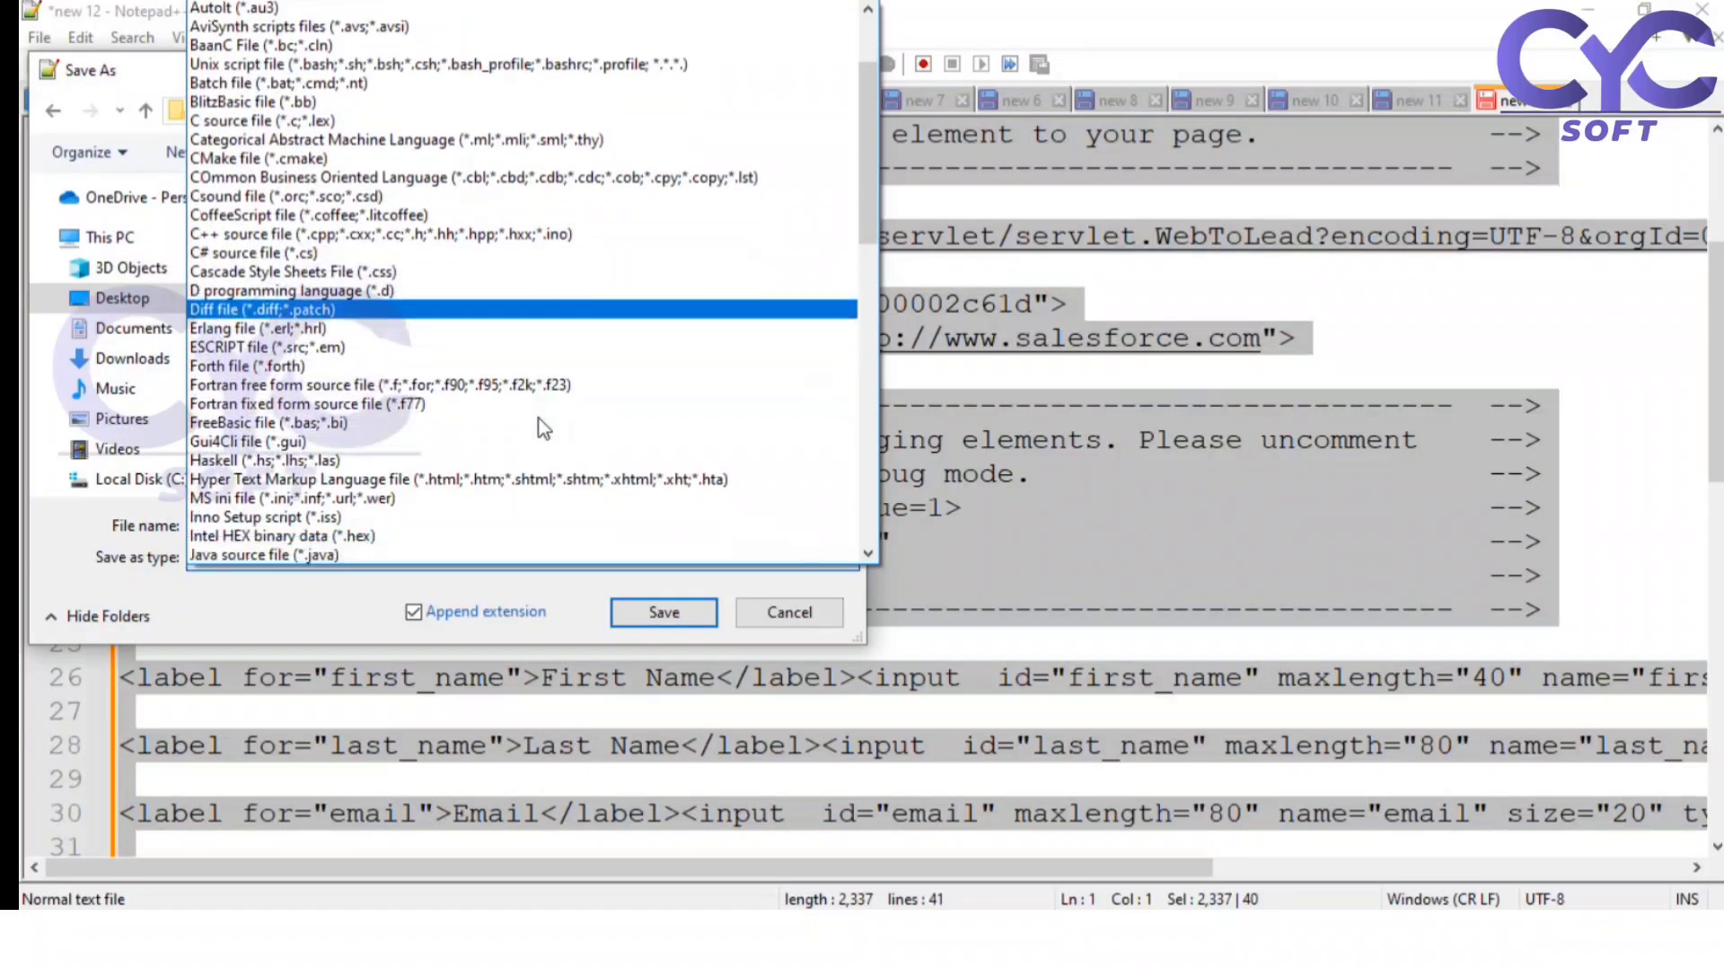
{"action": "scroll", "coordinate": [538, 418], "scroll_direction": "down", "scroll_amount": 3}
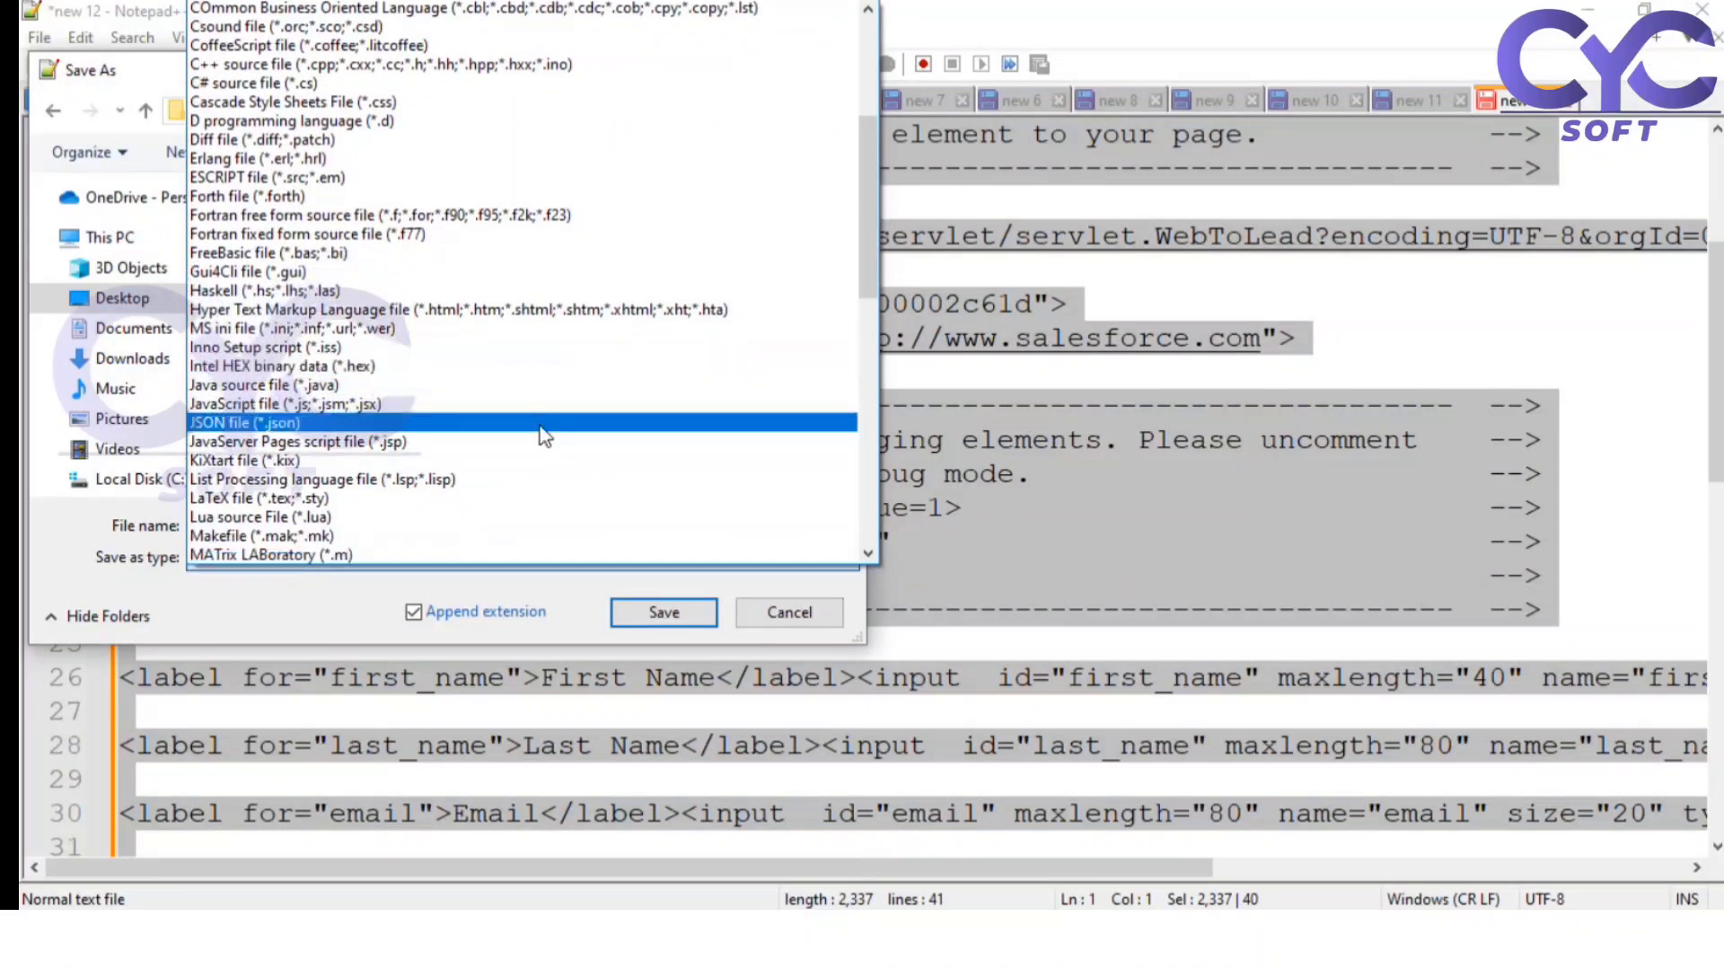
{"action": "scroll", "coordinate": [543, 435], "scroll_direction": "down", "scroll_amount": 5}
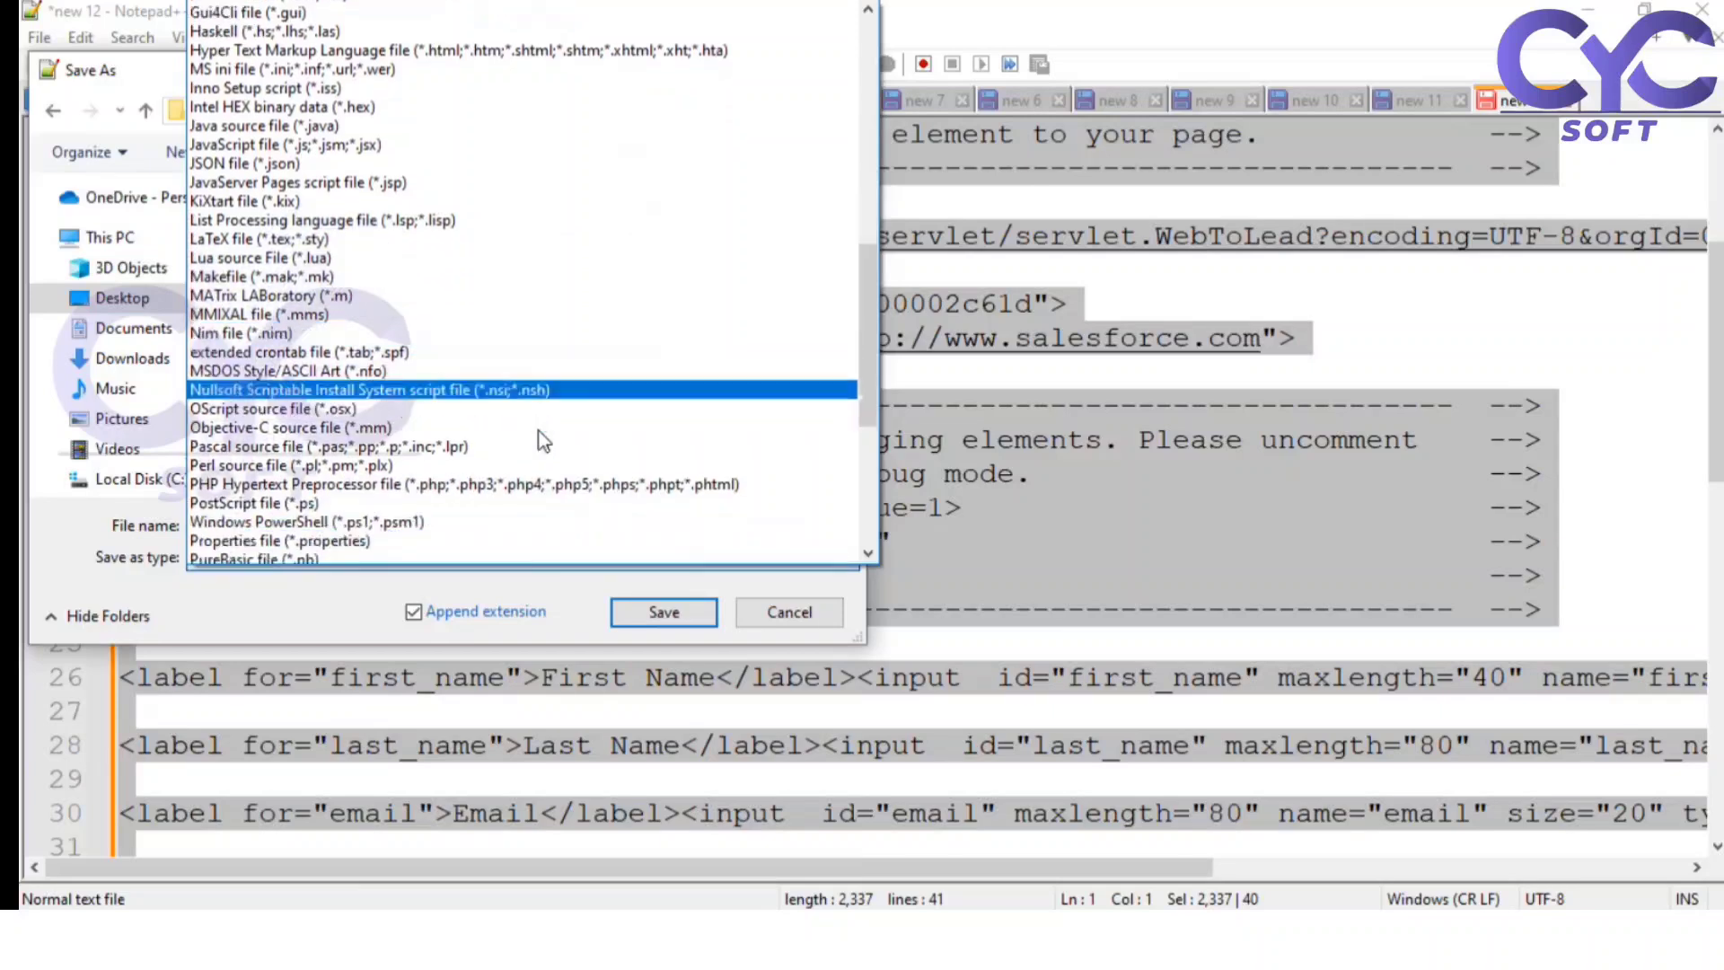
{"action": "scroll", "coordinate": [539, 438], "scroll_direction": "down", "scroll_amount": 5}
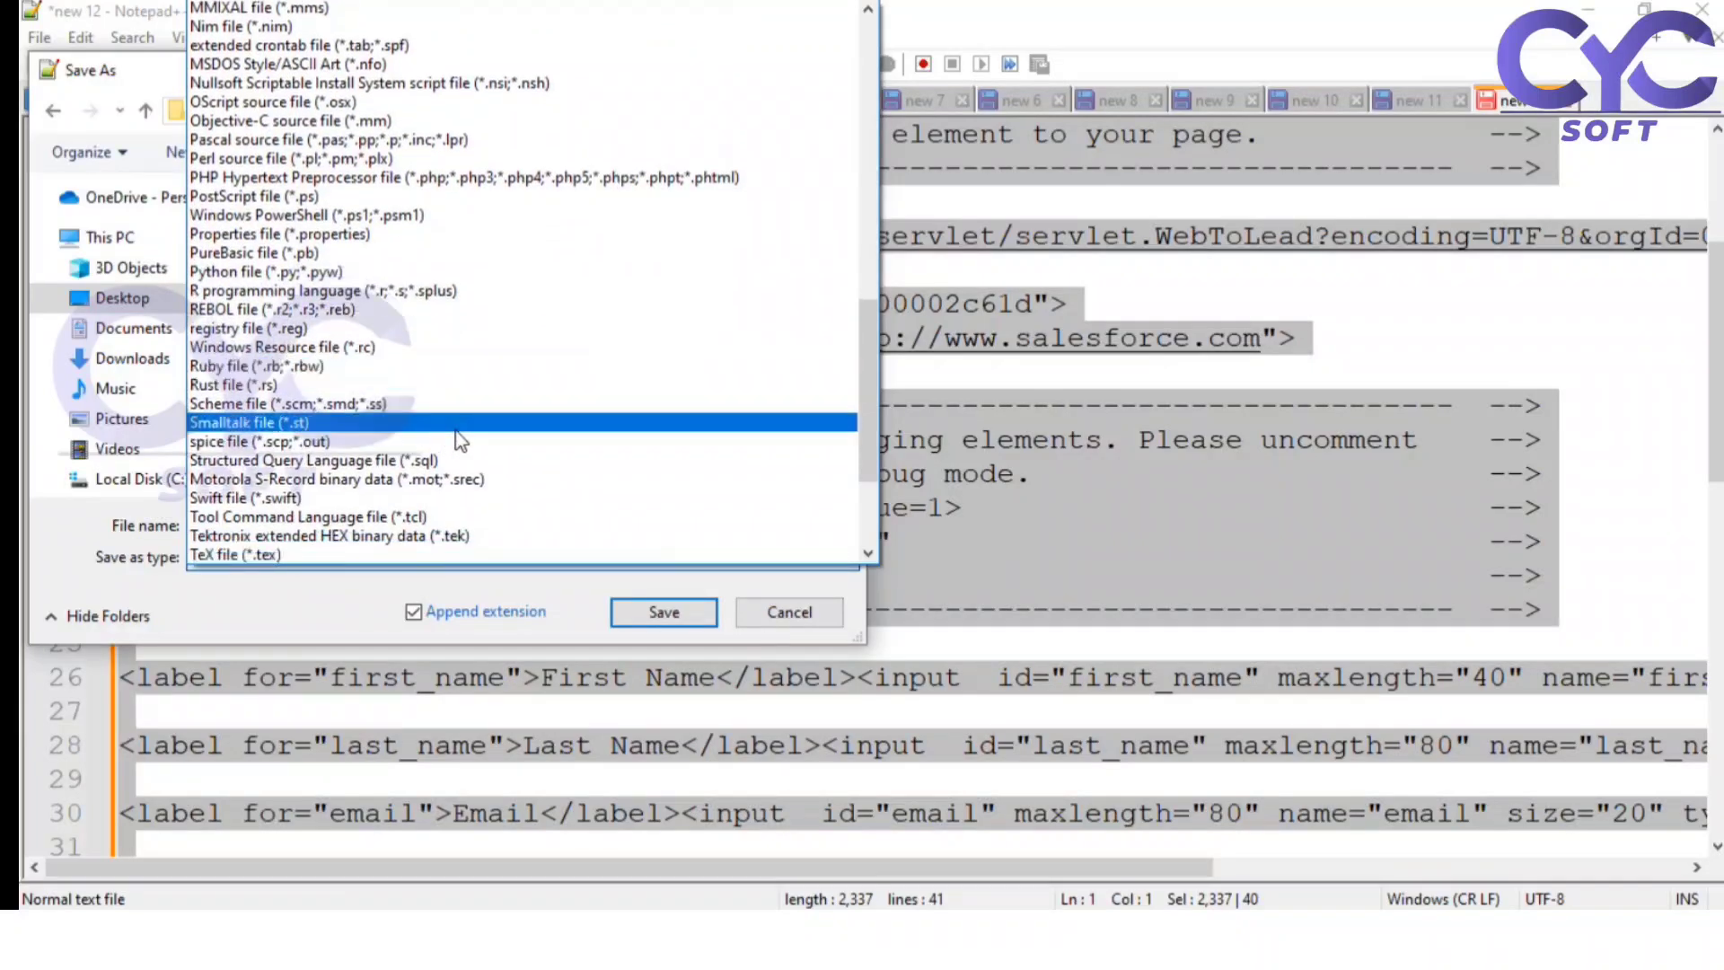
{"action": "scroll", "coordinate": [467, 431], "scroll_direction": "down", "scroll_amount": 3}
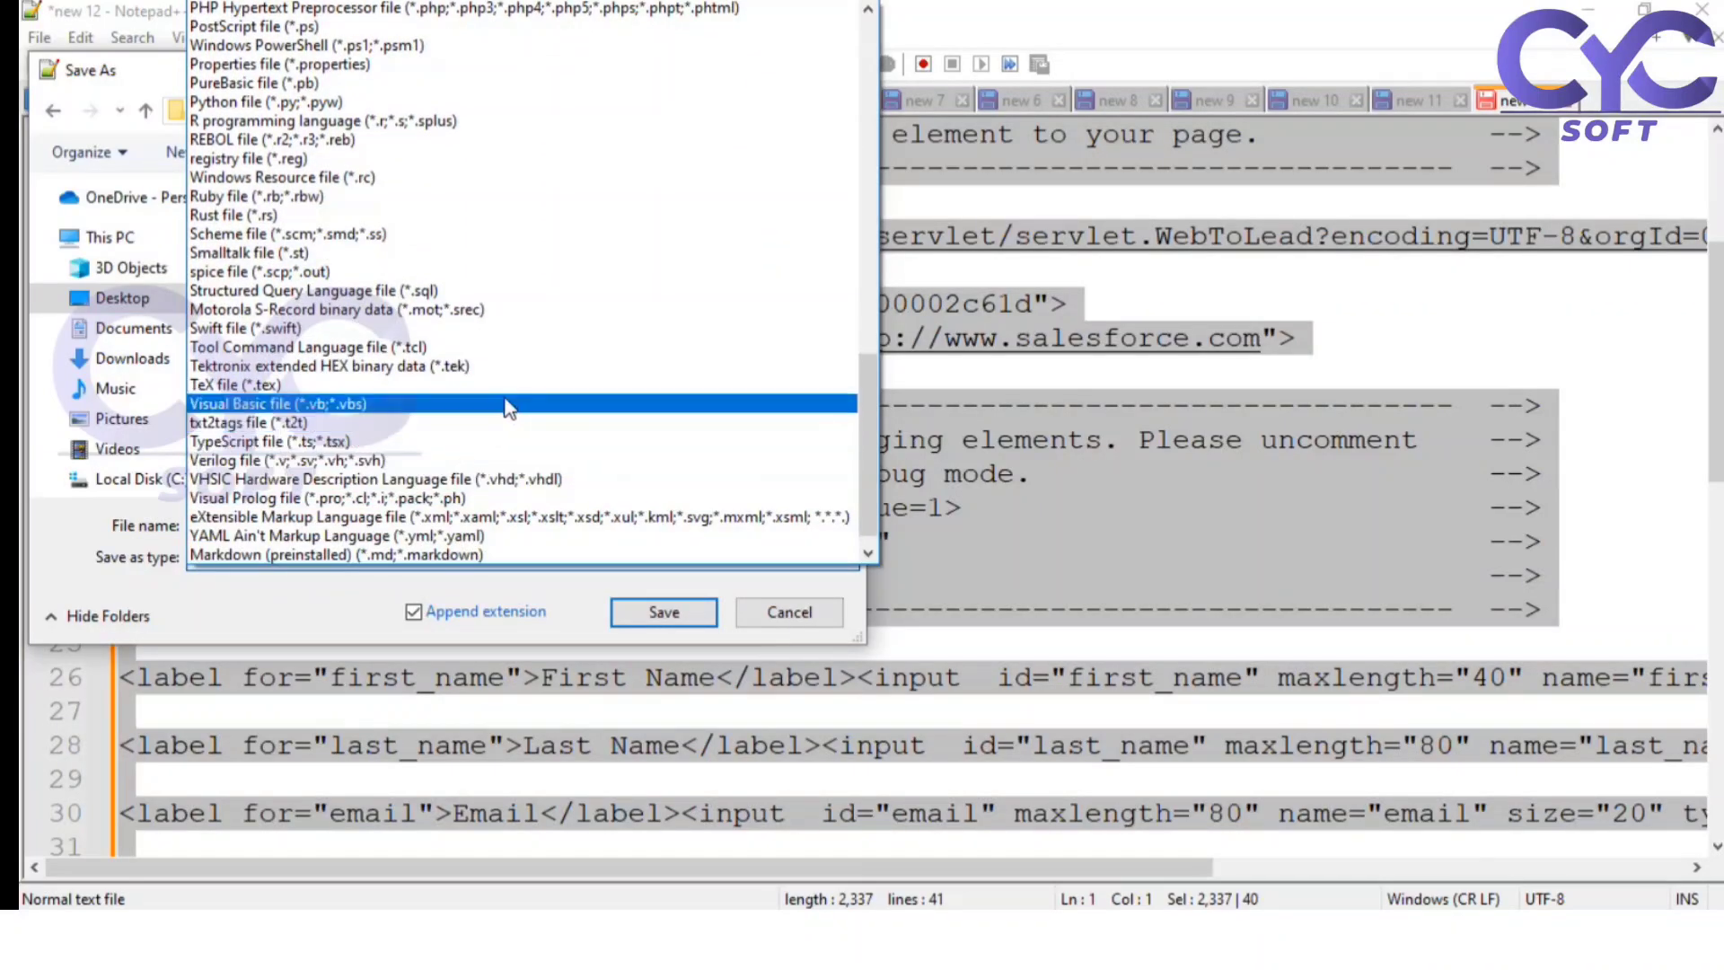
{"action": "scroll", "coordinate": [509, 408], "scroll_direction": "down", "scroll_amount": 1}
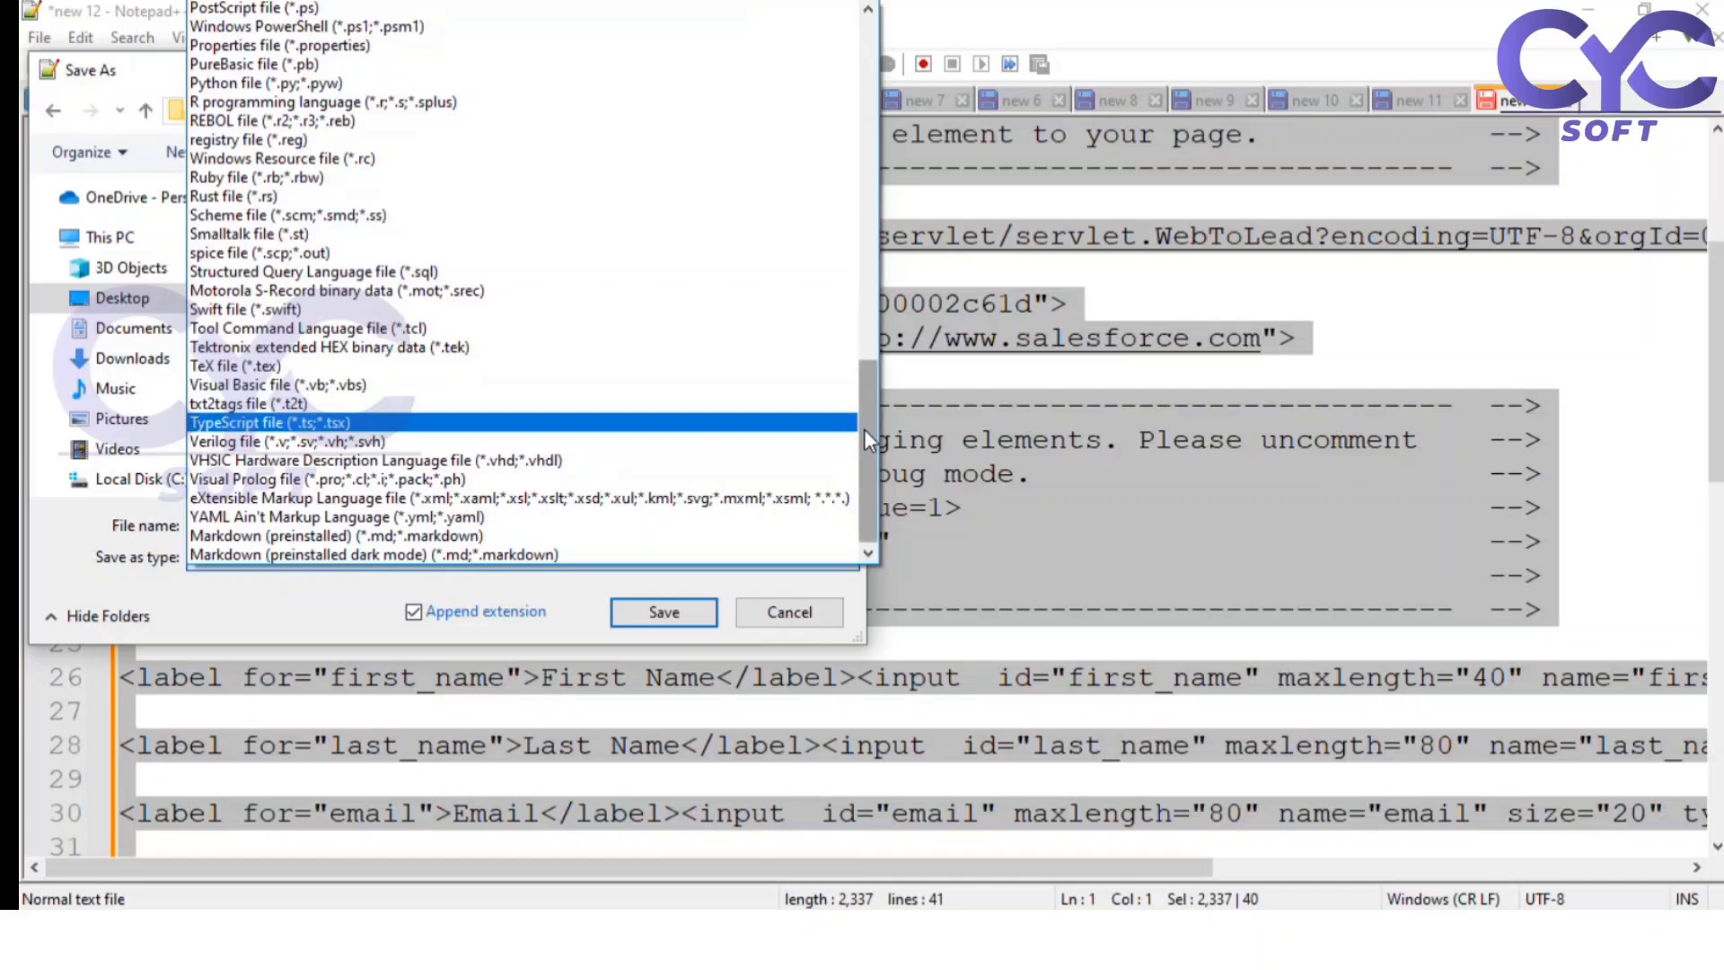
{"action": "left_click_drag", "start_coordinate": [864, 429], "coordinate": [959, 65]}
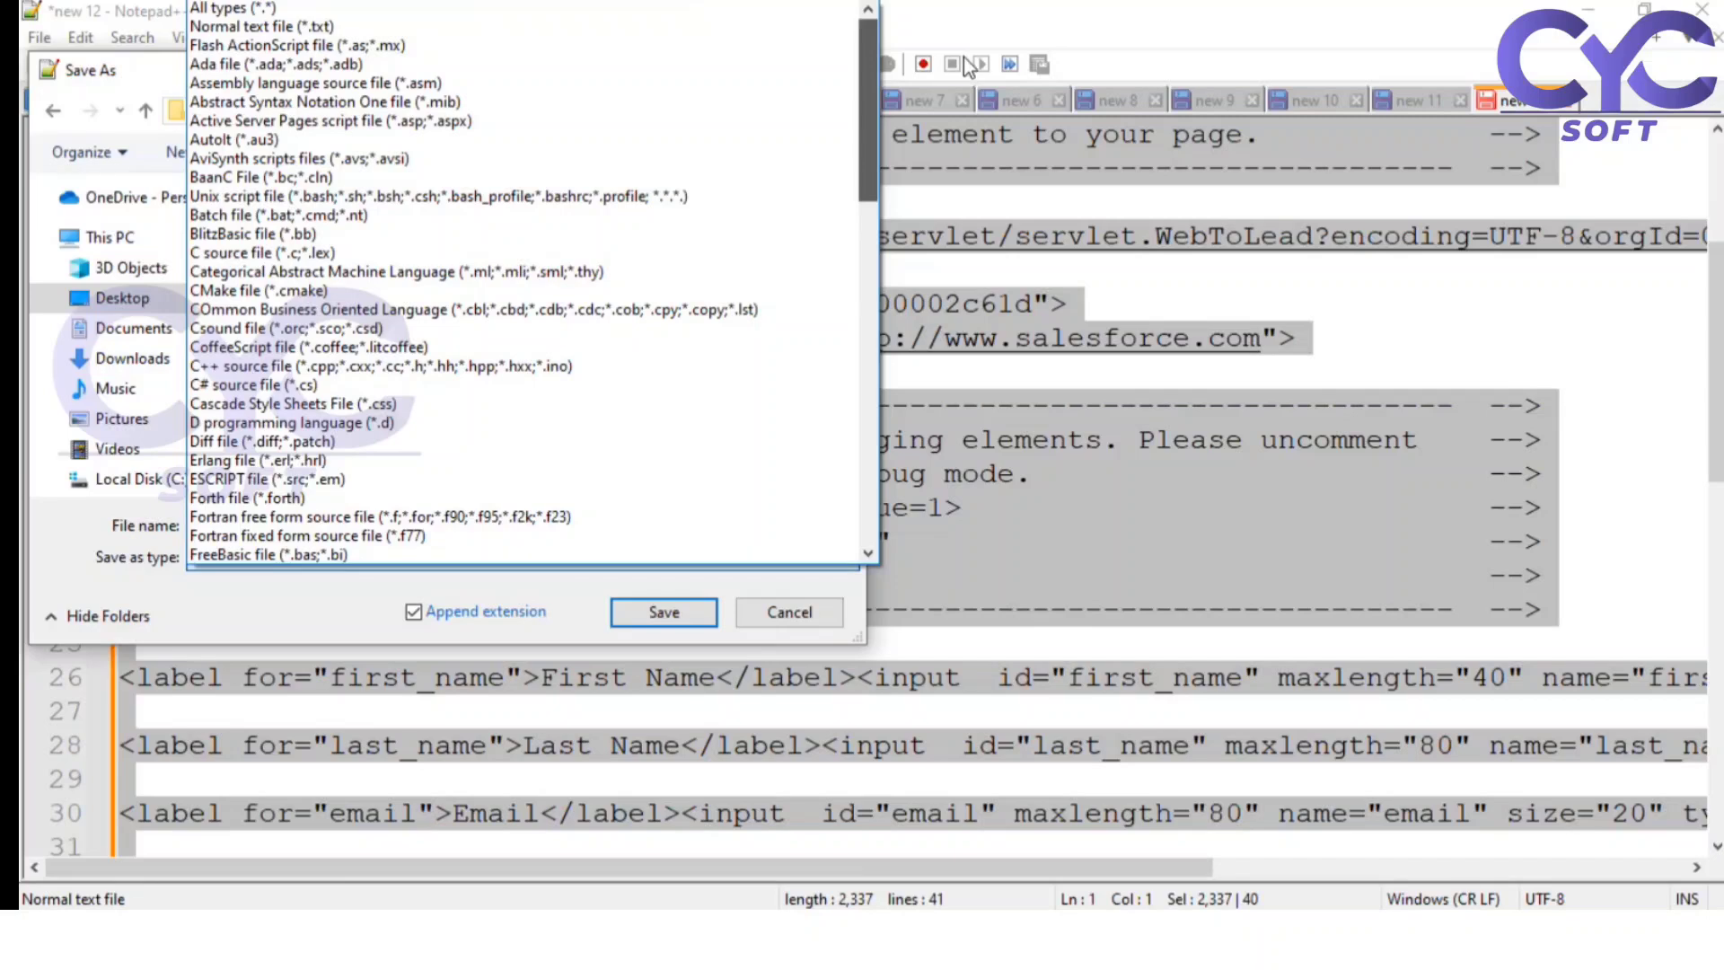
{"action": "left_click", "coordinate": [60, 518]}
Step: Add the .html extension so the file name is webtolead.html, and save the file
{"action": "left_click", "coordinate": [313, 521]}
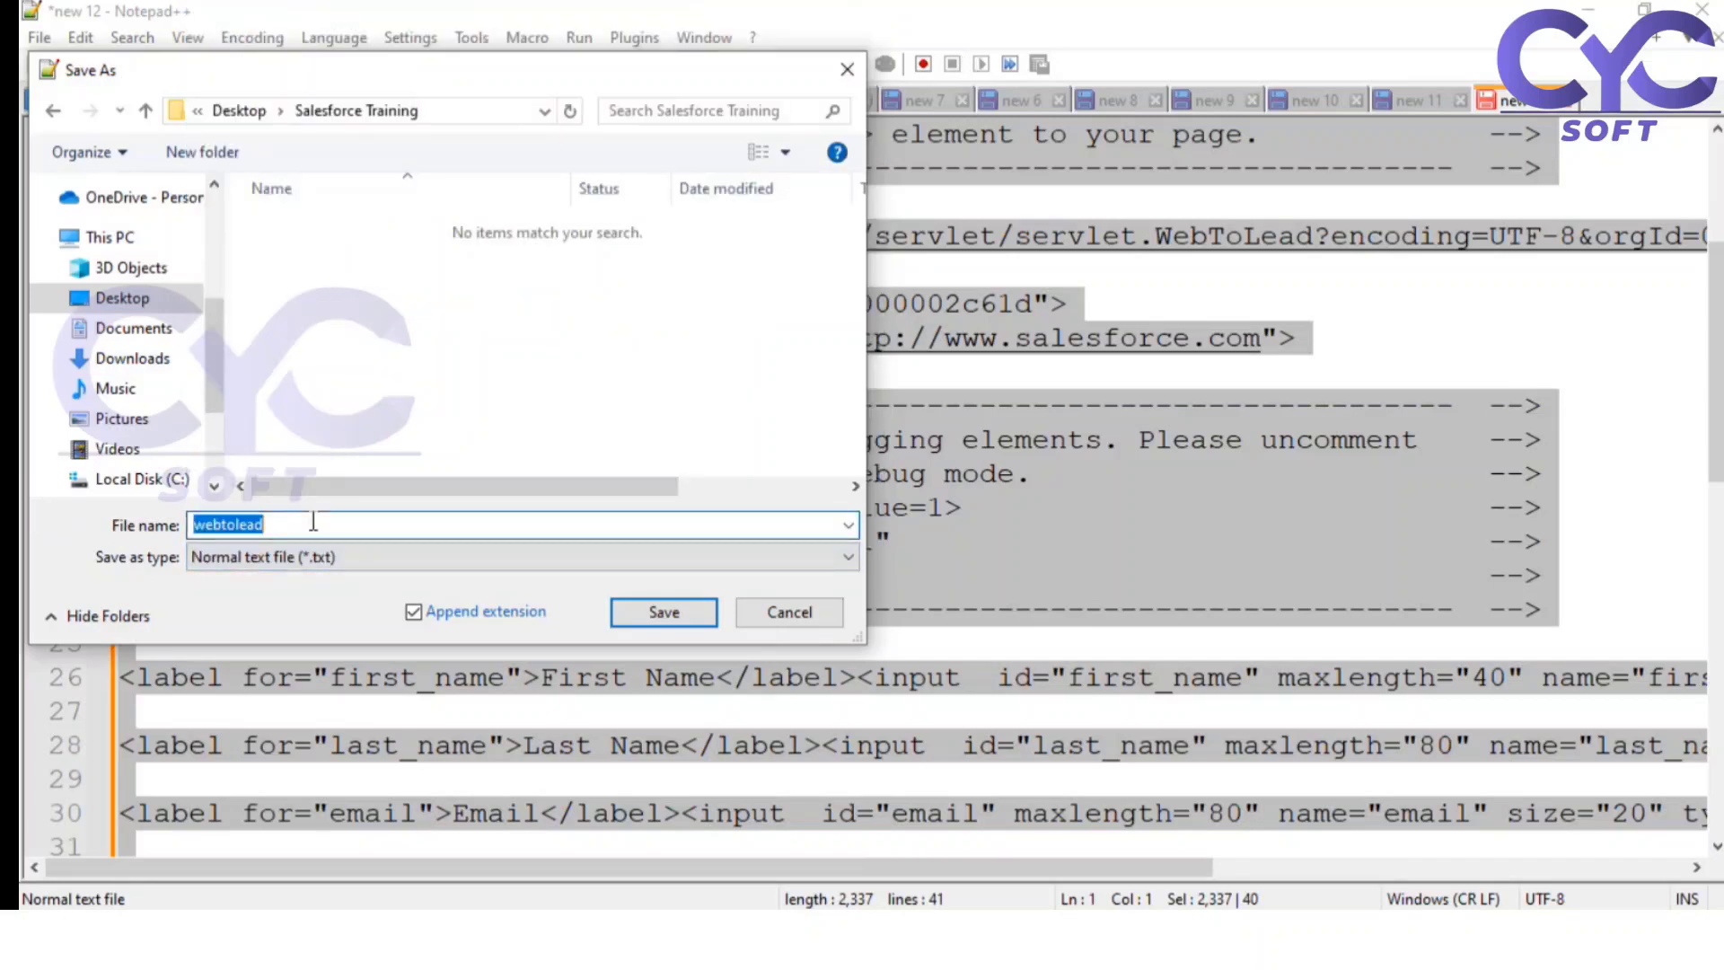
{"action": "left_click", "coordinate": [313, 521]}
{"action": "type", "text": ".html"}
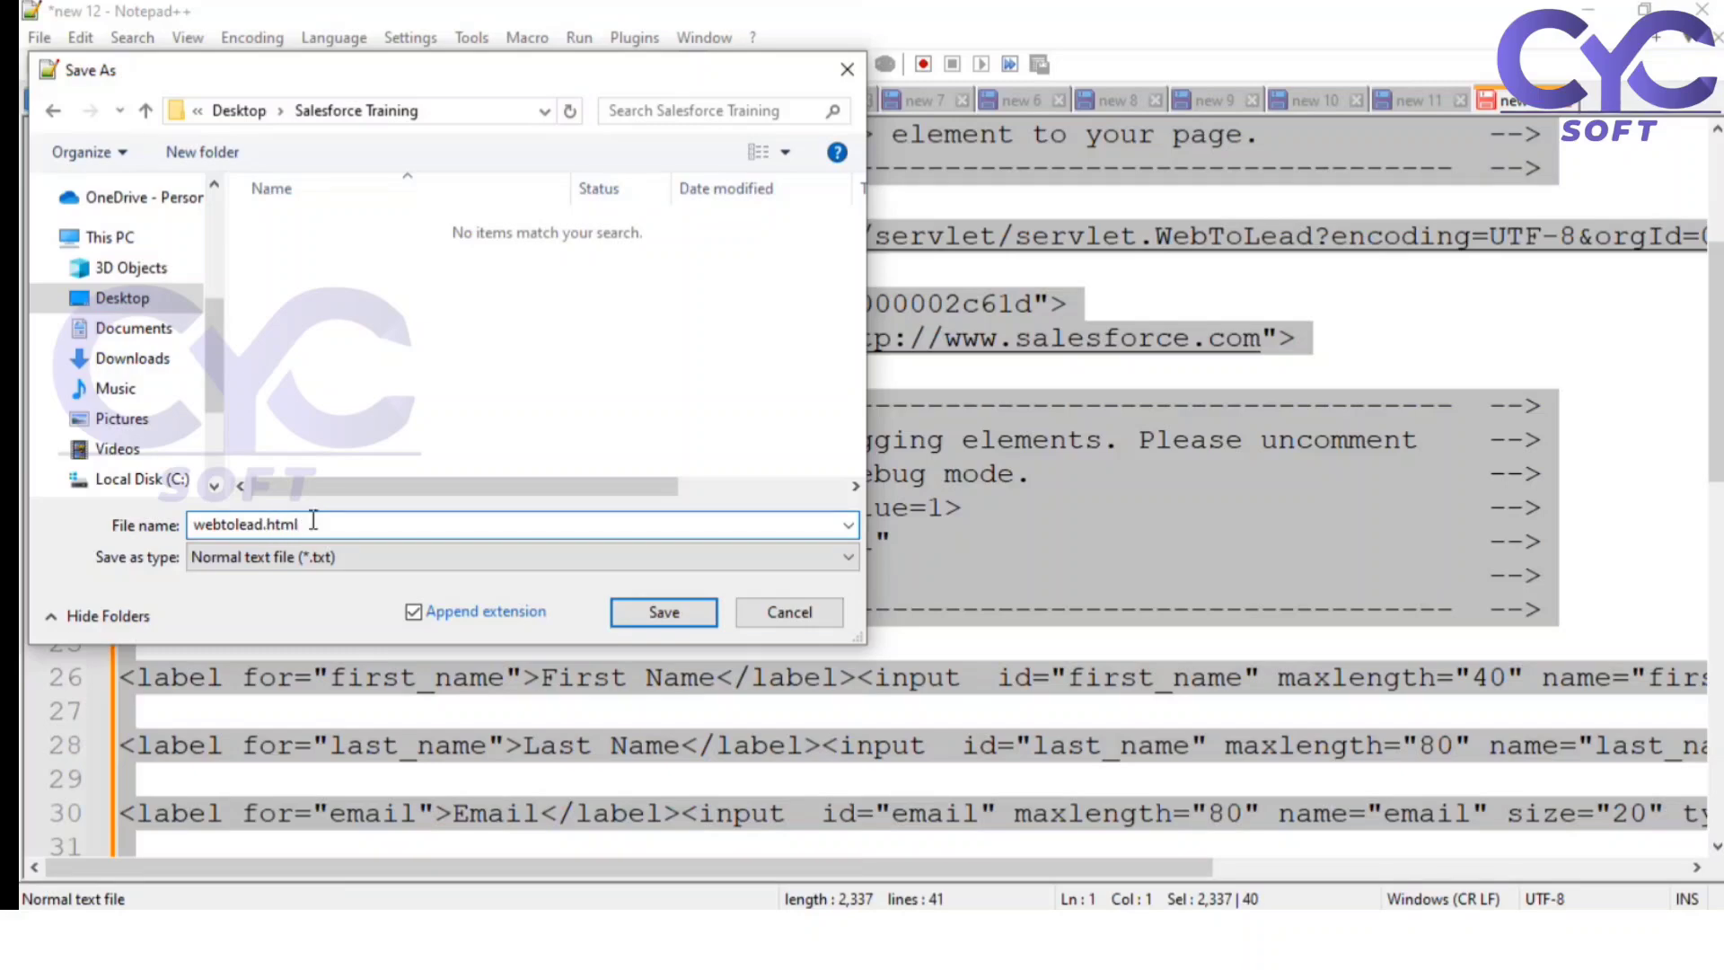
{"action": "left_click", "coordinate": [665, 614]}
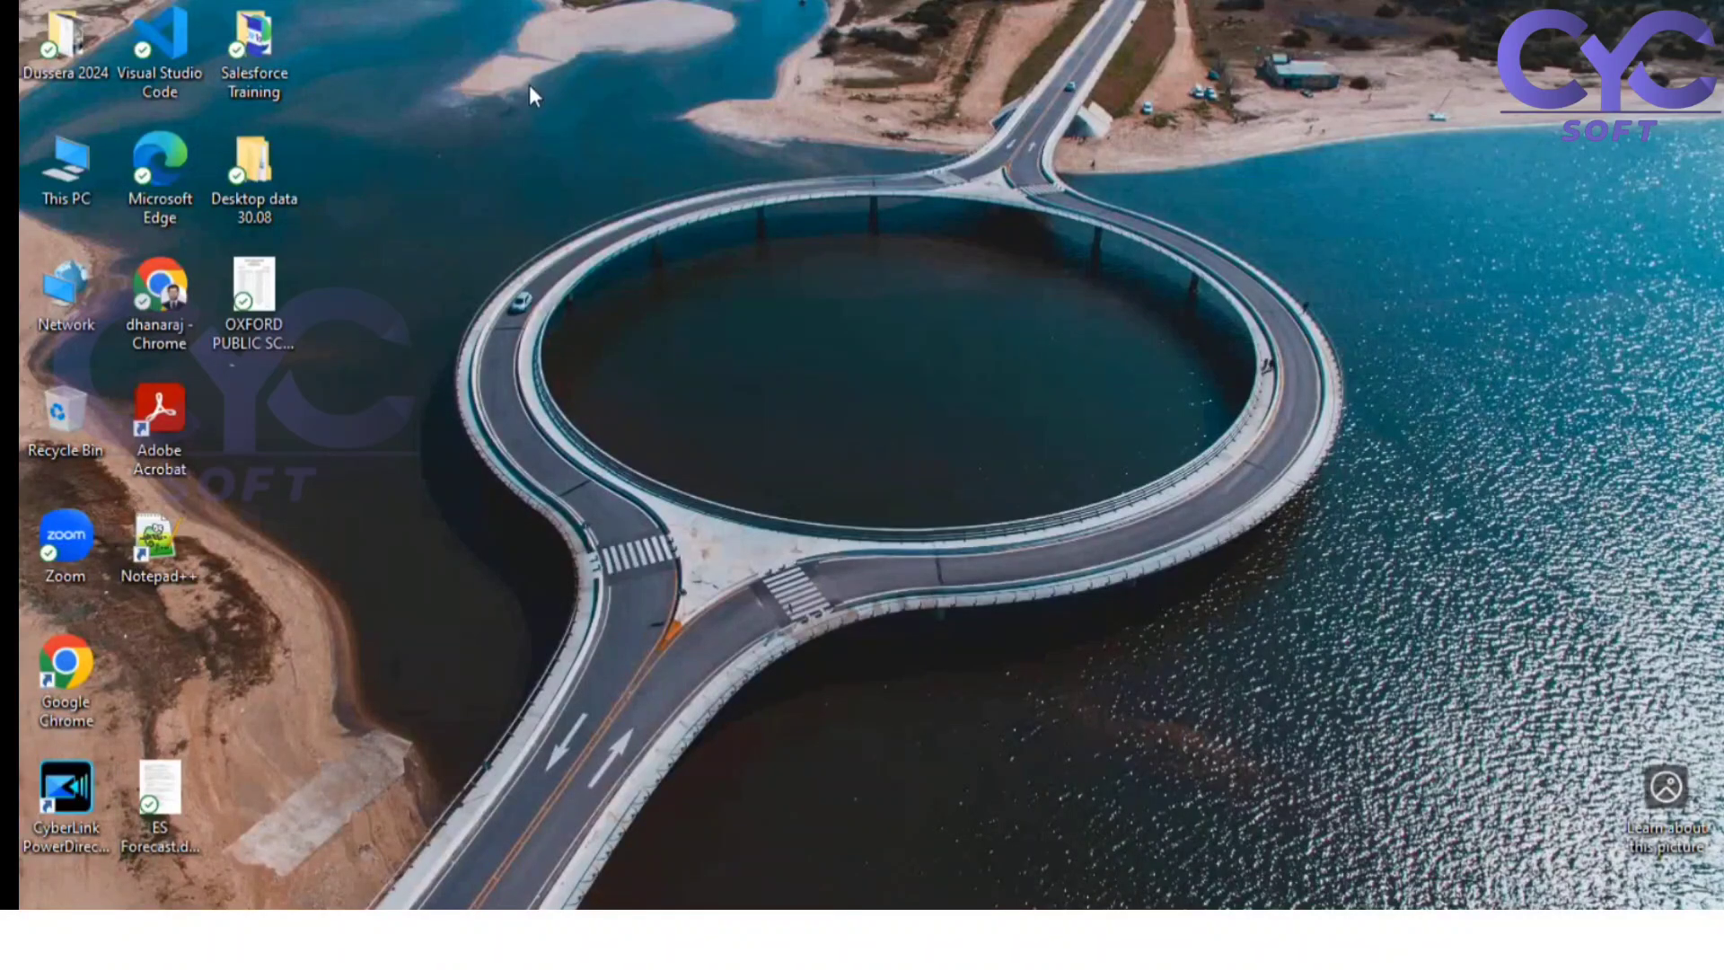
Step: Open webtolead.html in the browser from the desktop's Salesforce Training folder
{"action": "double_click", "coordinate": [270, 99]}
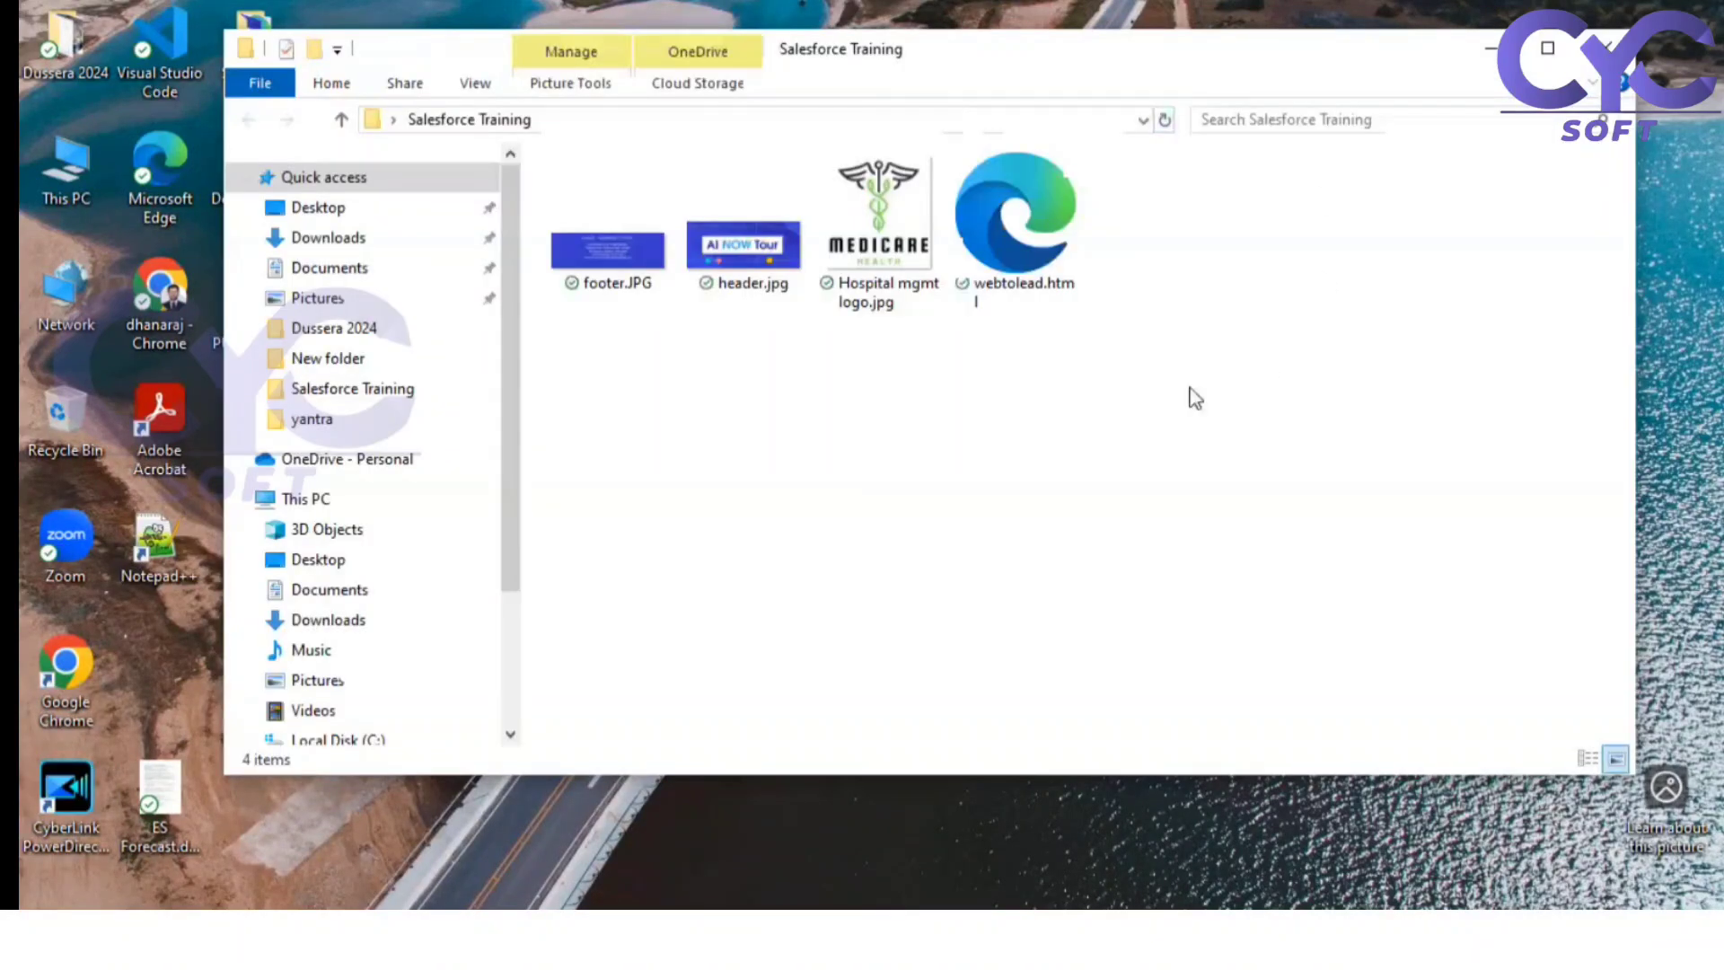
{"action": "left_click", "coordinate": [1025, 216]}
{"action": "double_click", "coordinate": [1026, 216]}
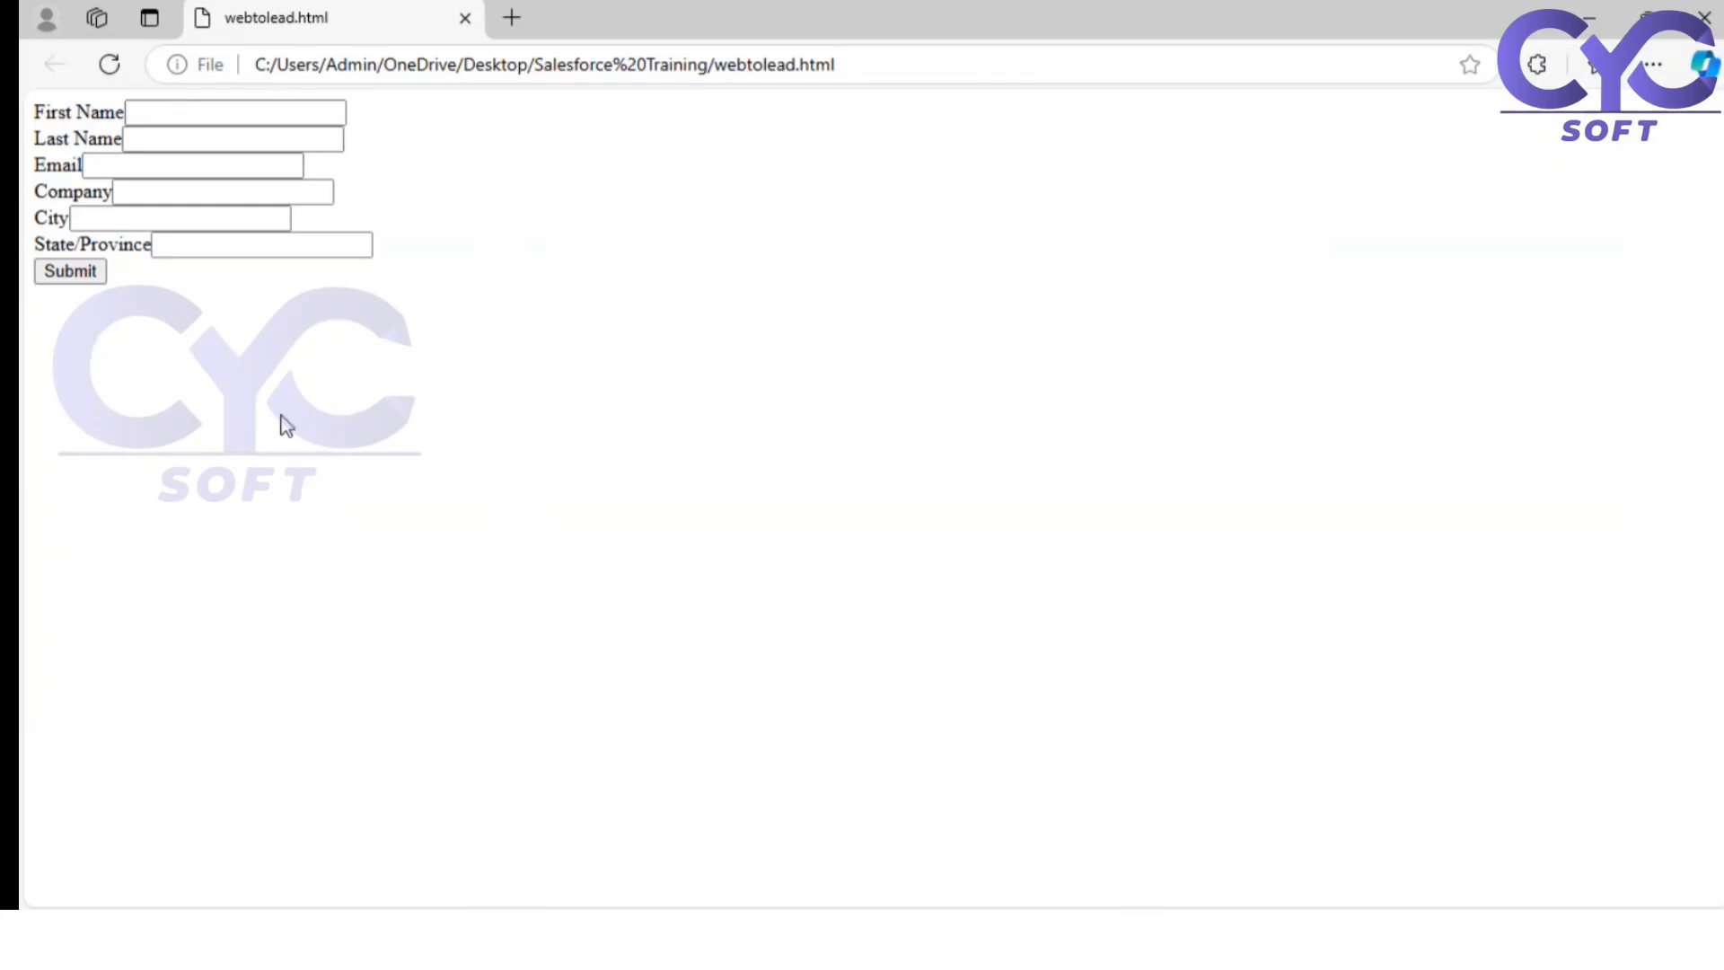
Step: Enter "Web to lead" as the first name and "test2" as the last name in the form
{"action": "left_click", "coordinate": [182, 114]}
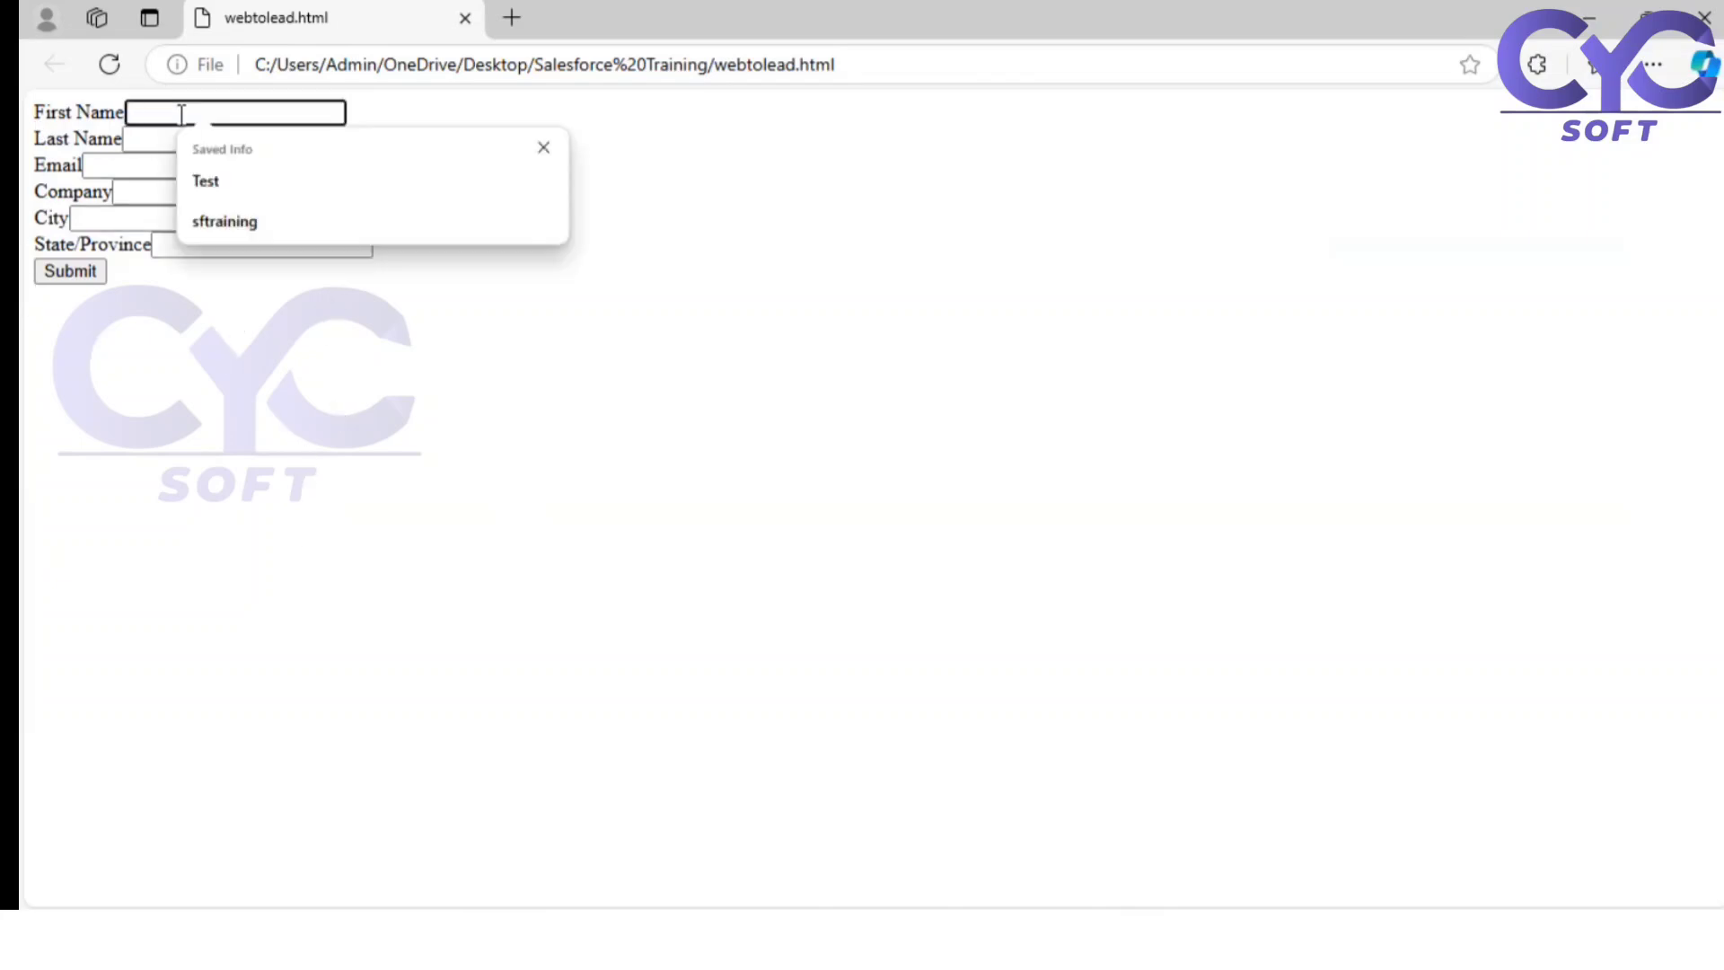
{"action": "type", "text": "We"}
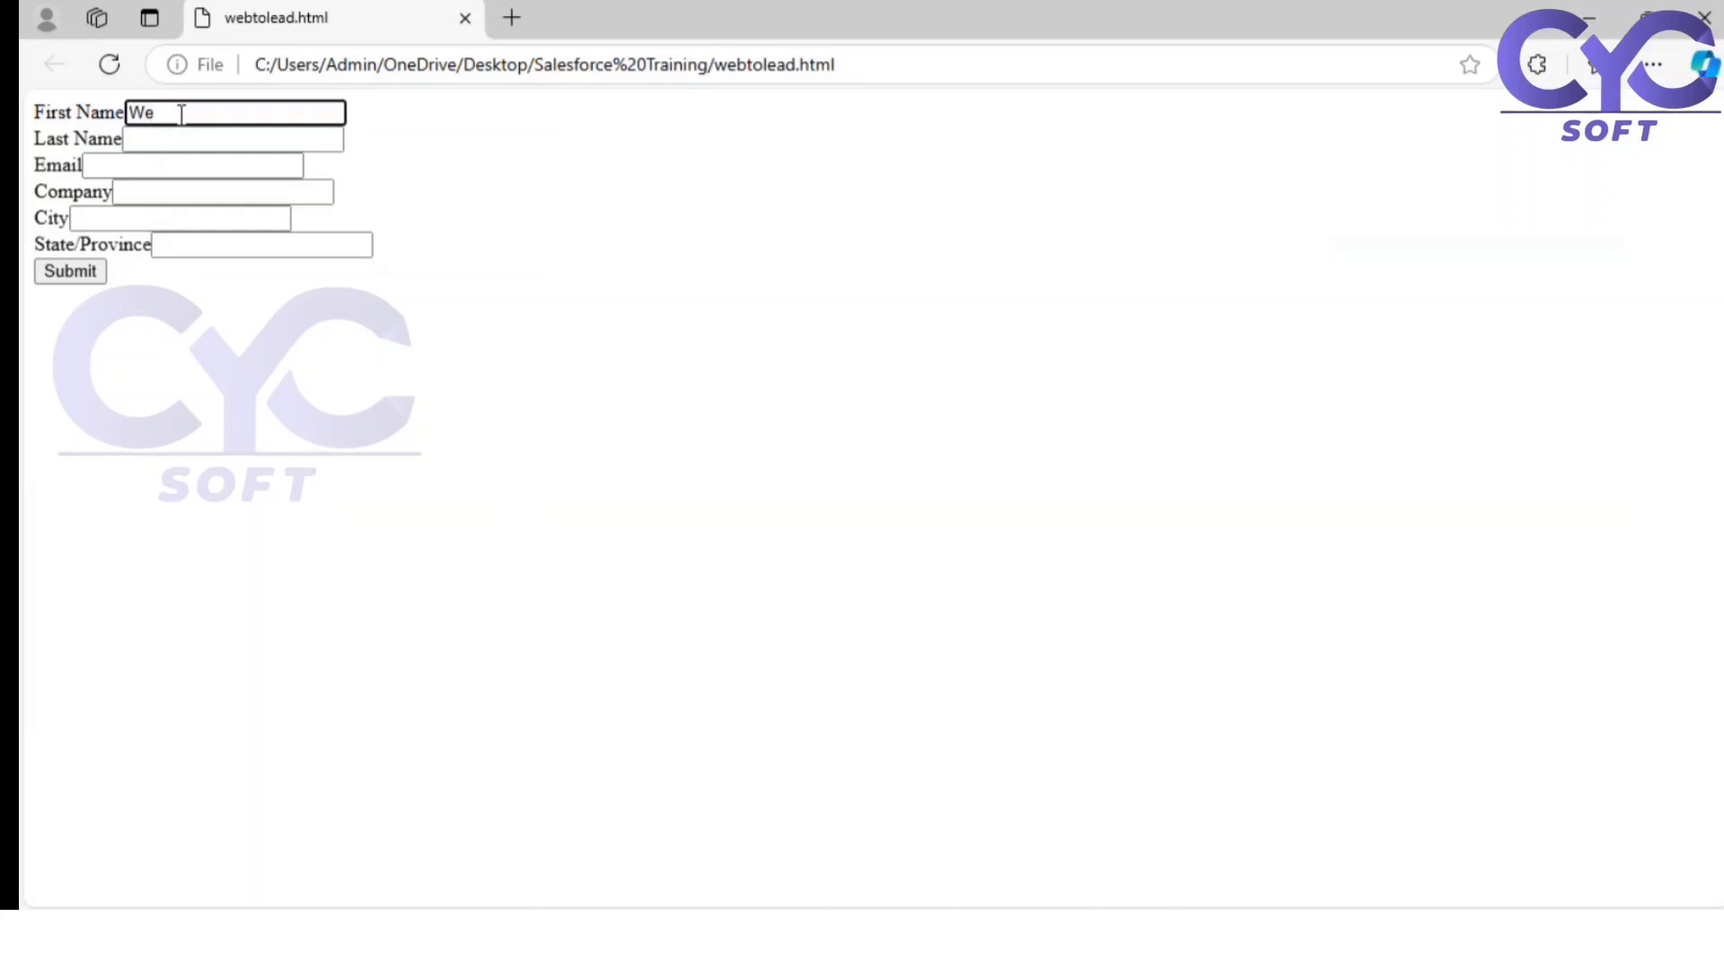
{"action": "type", "text": "b to lead"}
{"action": "left_click", "coordinate": [181, 139]}
{"action": "type", "text": "test2"}
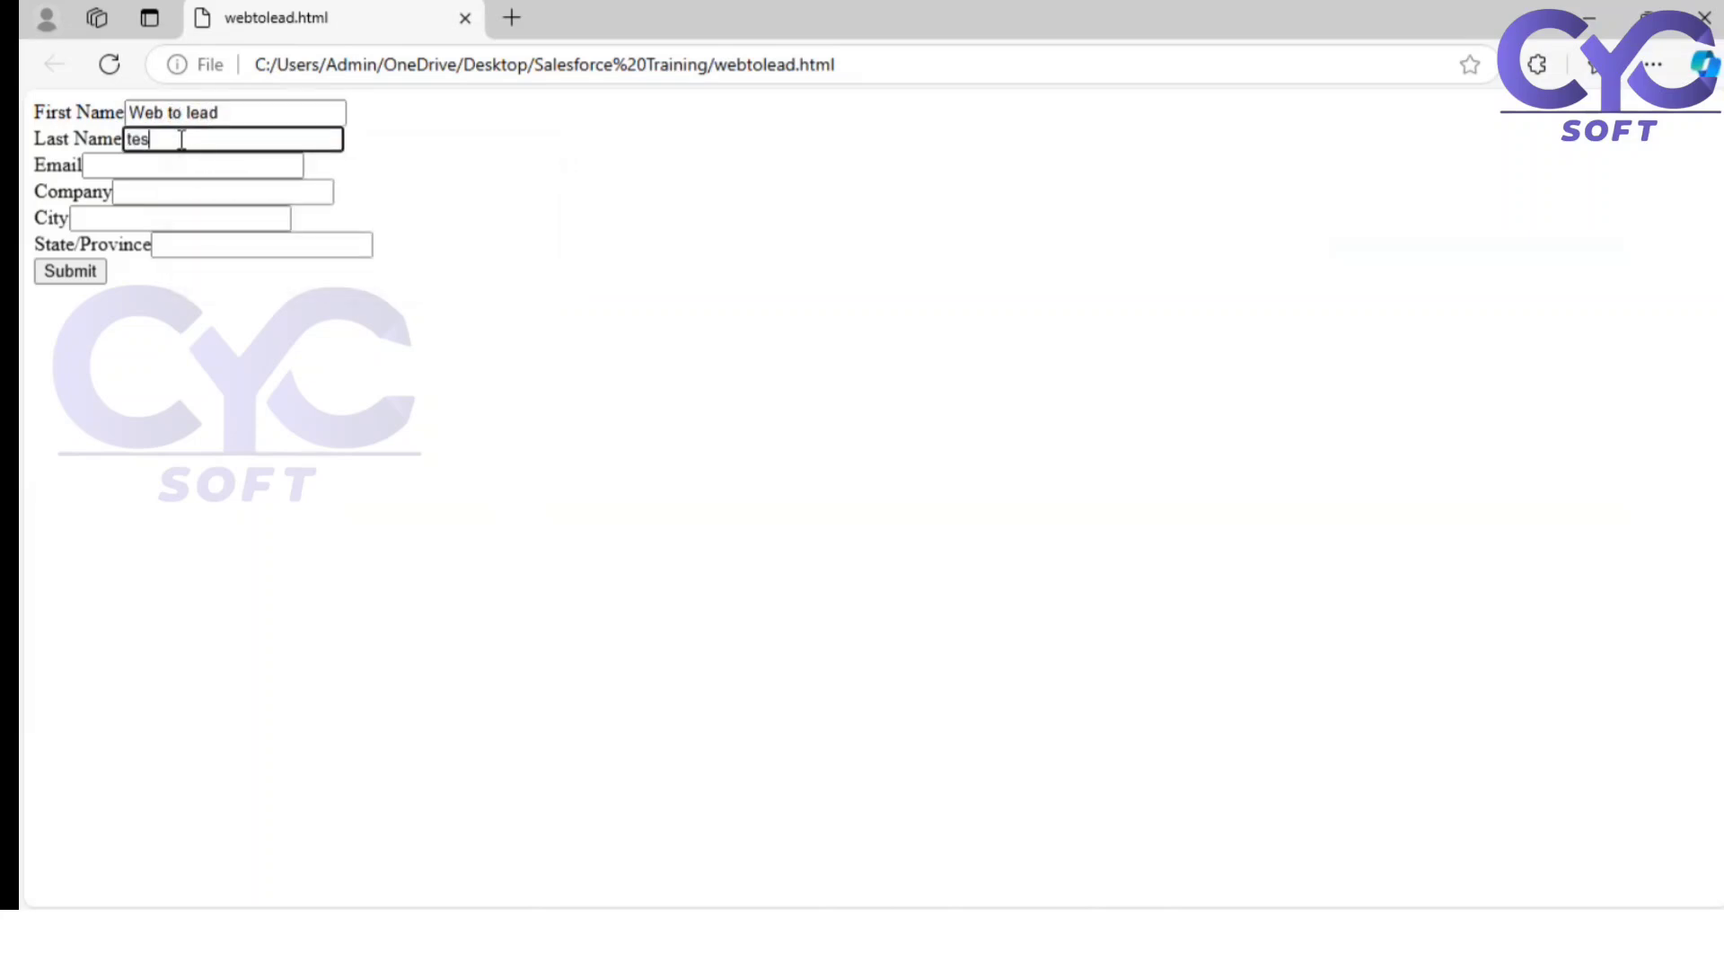
Step: Fill in the email from a saved suggestion with an "e" added to its local part, and set the company to Salesforce4
{"action": "left_click", "coordinate": [191, 166]}
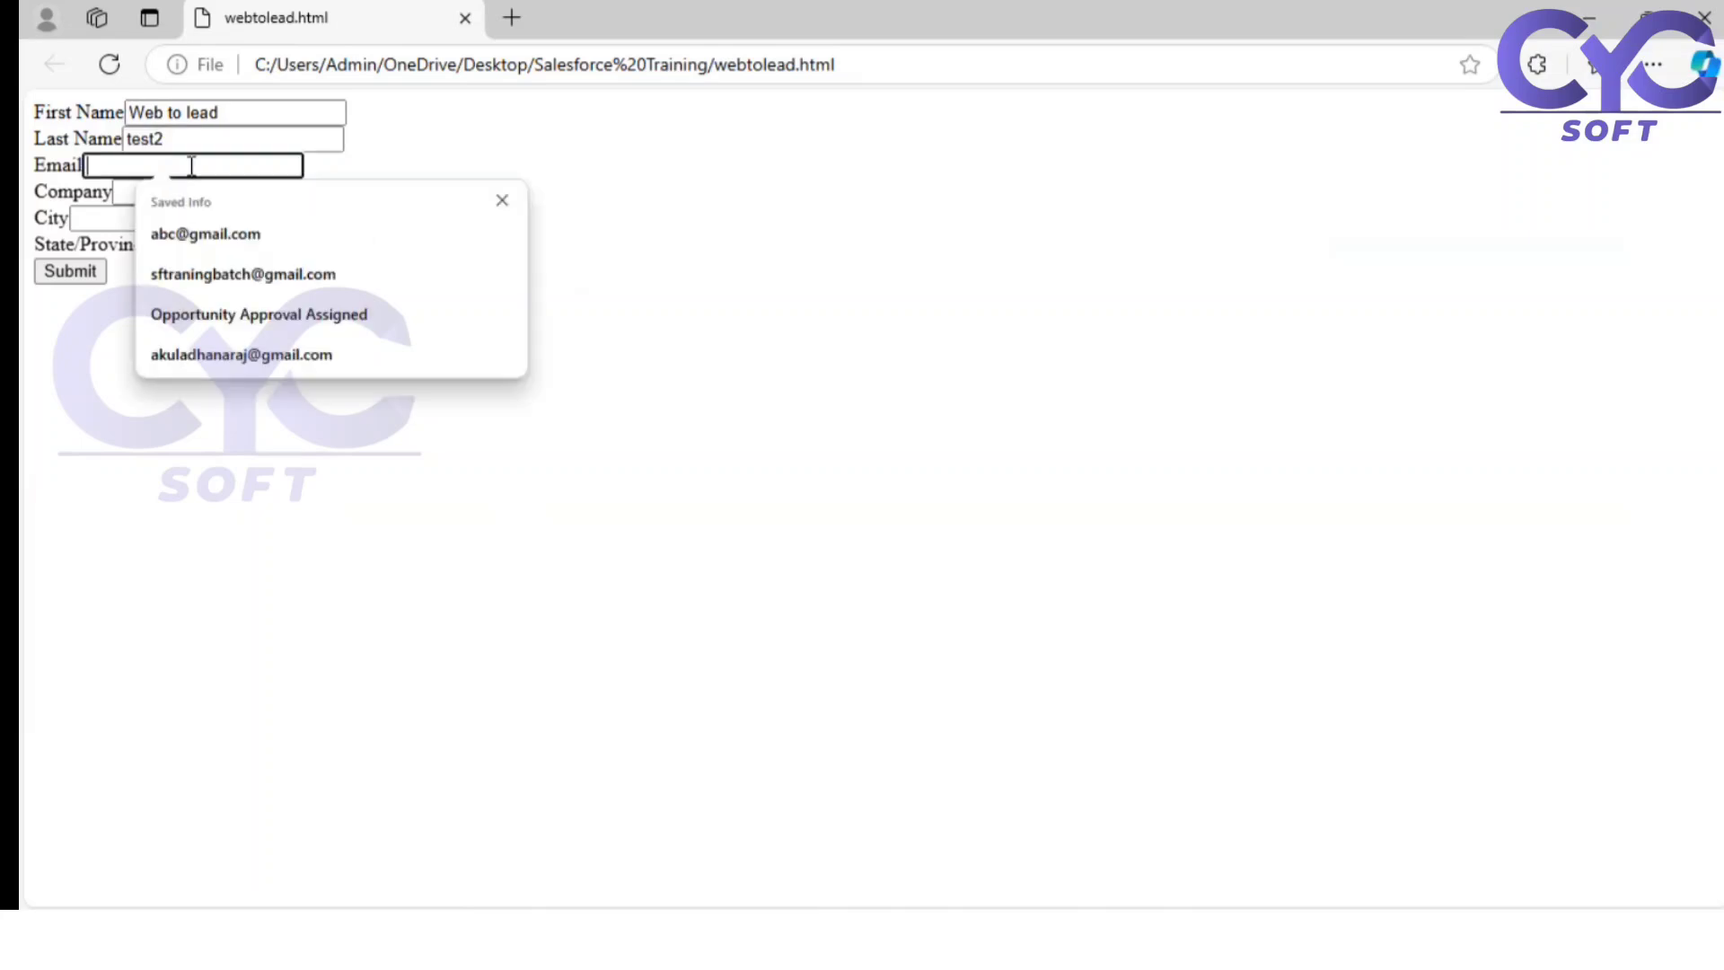
{"action": "left_click", "coordinate": [223, 231]}
{"action": "left_click", "coordinate": [117, 167]}
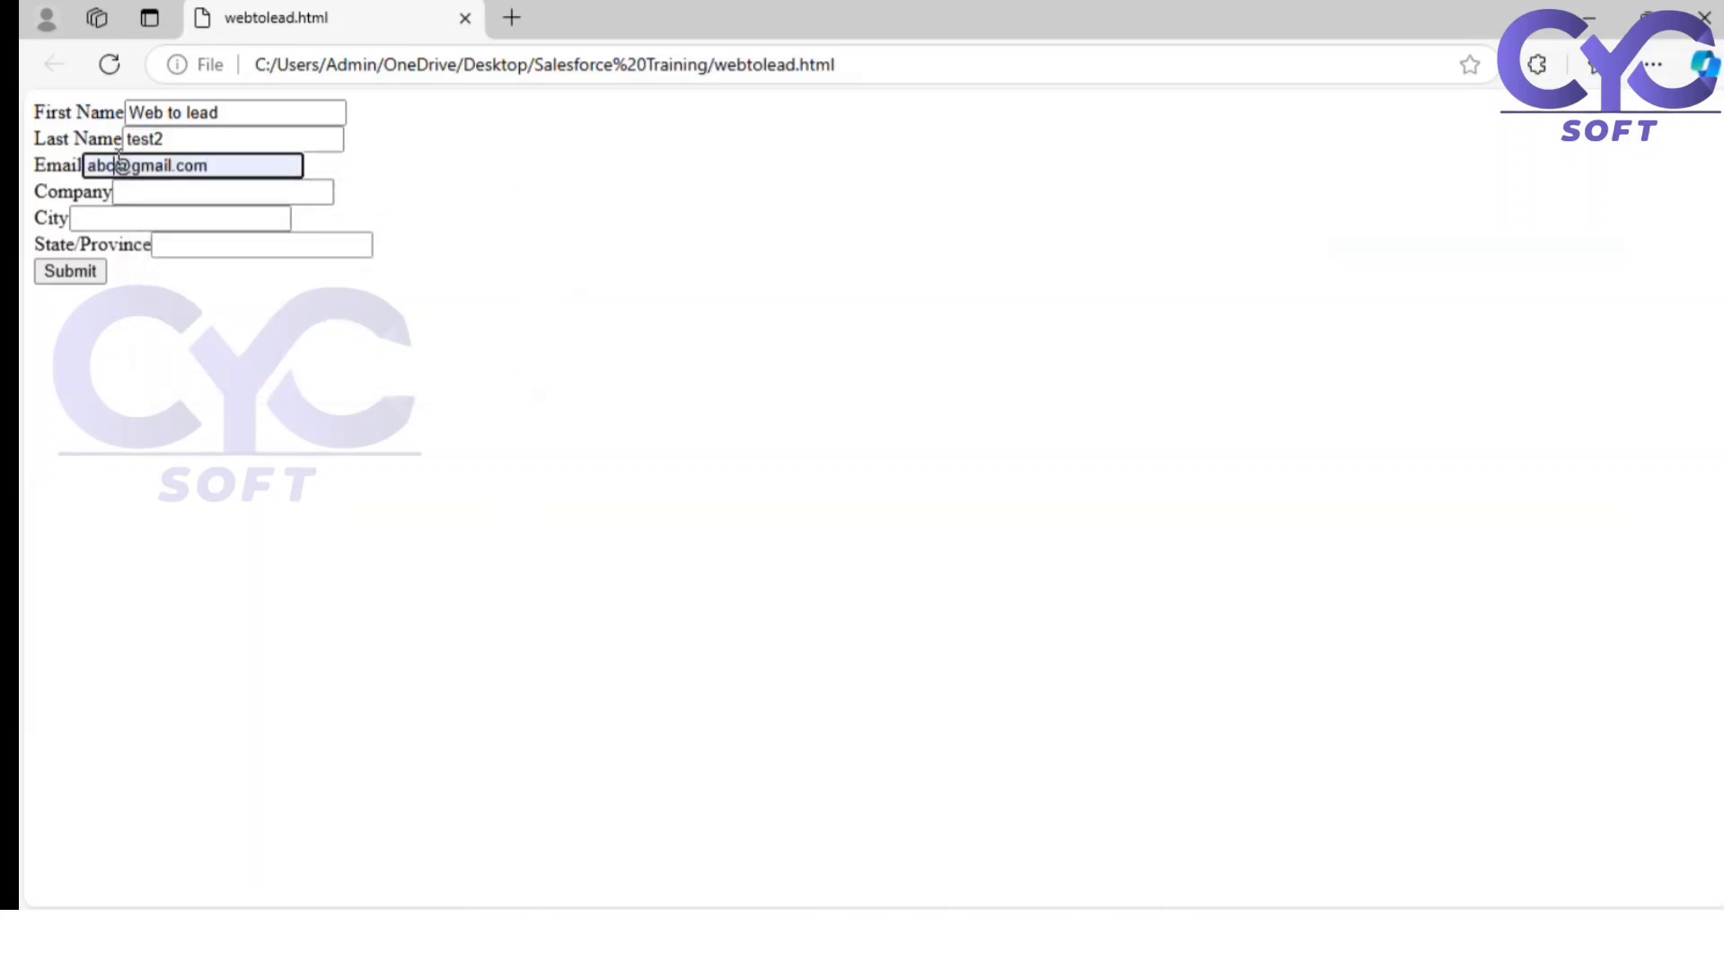
{"action": "type", "text": "e"}
{"action": "left_click", "coordinate": [148, 194]}
{"action": "left_click", "coordinate": [226, 247]}
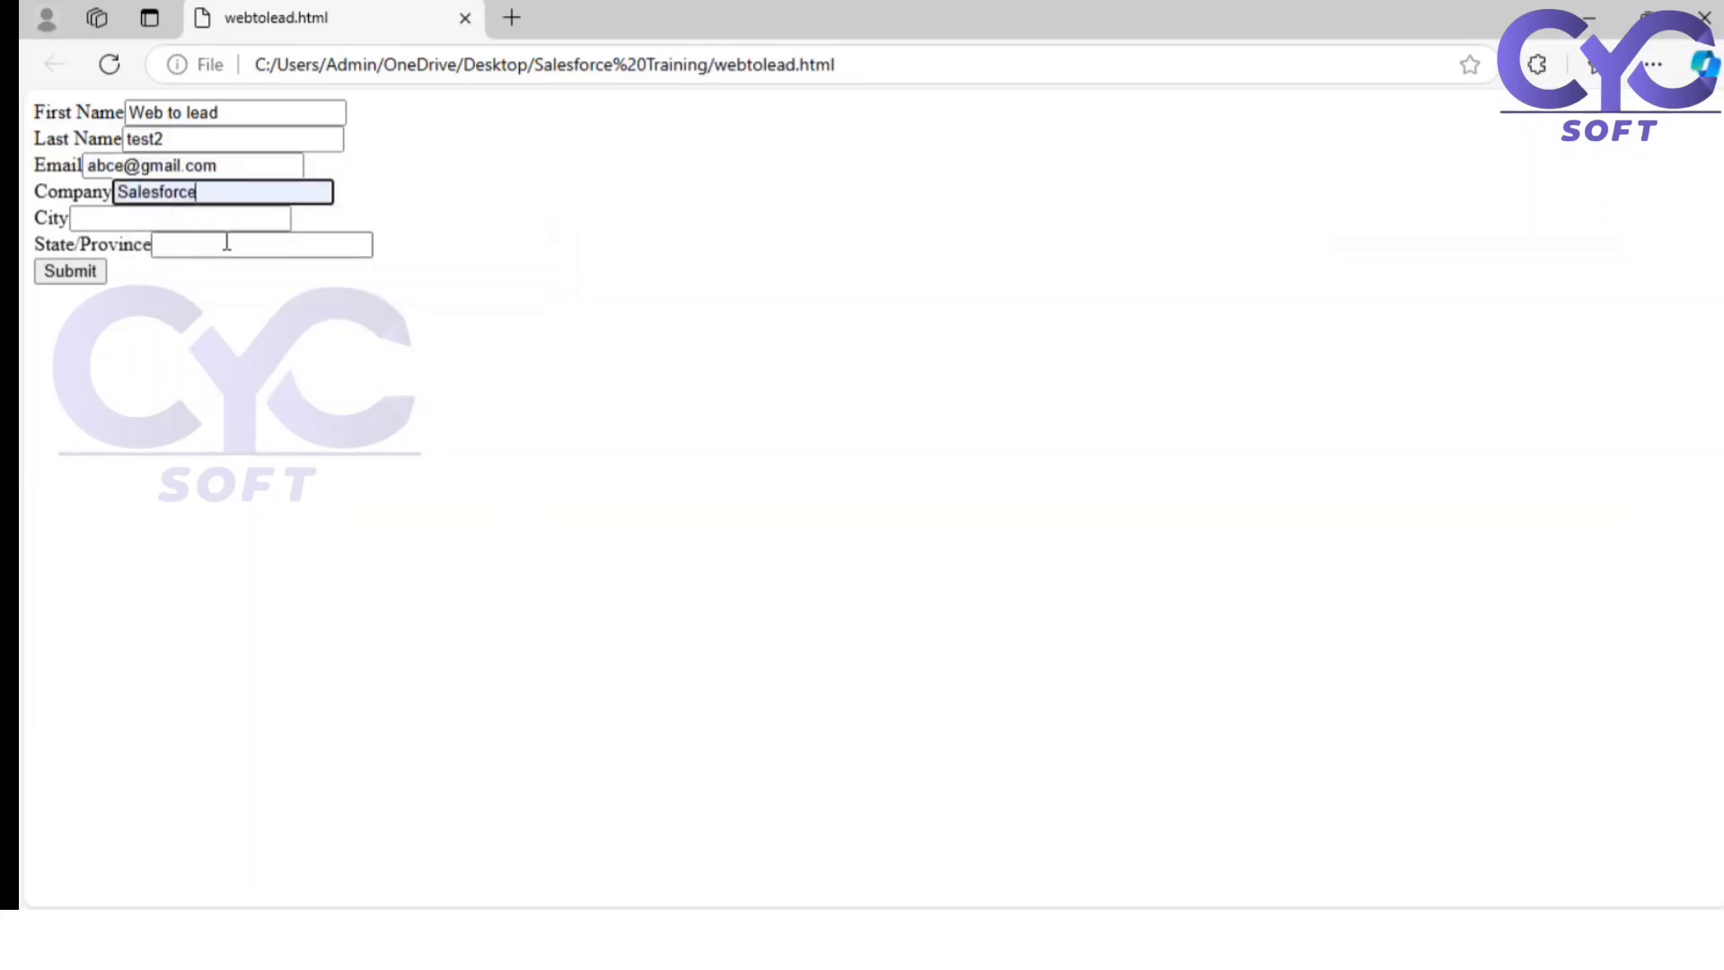
{"action": "type", "text": "4"}
Step: Set the city to Hyderabad, fill in the state/province from a saved suggestion, and submit the form
{"action": "left_click", "coordinate": [189, 225]}
{"action": "left_click", "coordinate": [218, 283]}
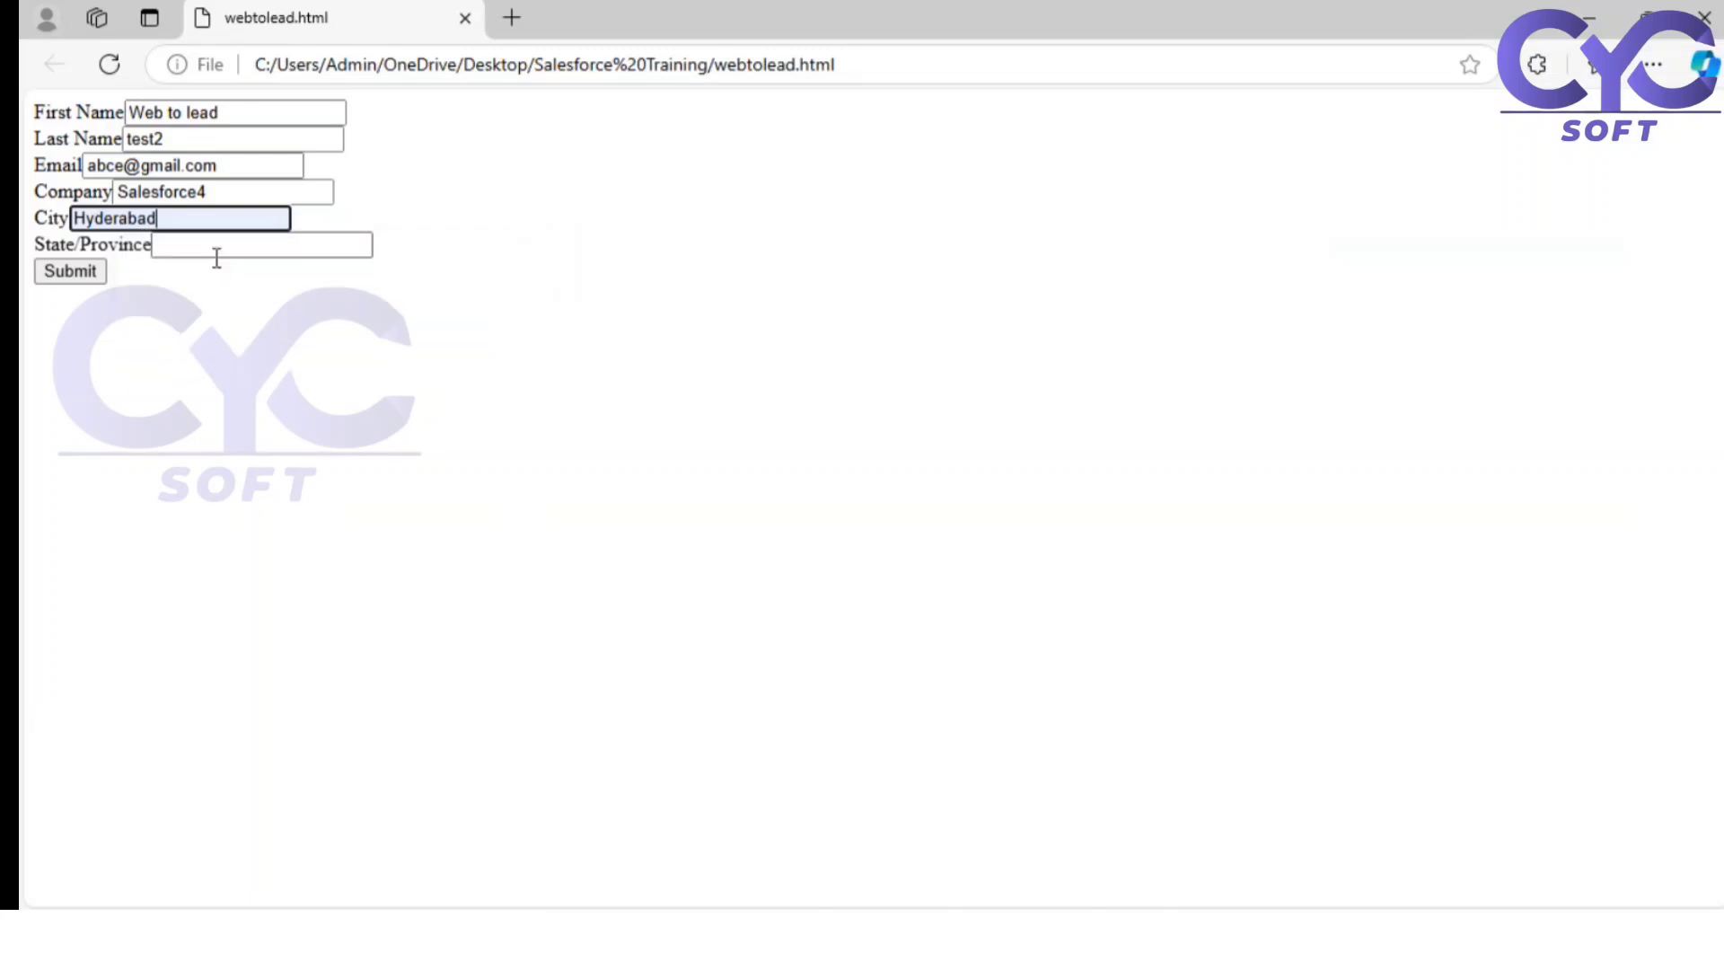
{"action": "left_click", "coordinate": [215, 249]}
{"action": "left_click", "coordinate": [254, 310]}
{"action": "left_click", "coordinate": [97, 274]}
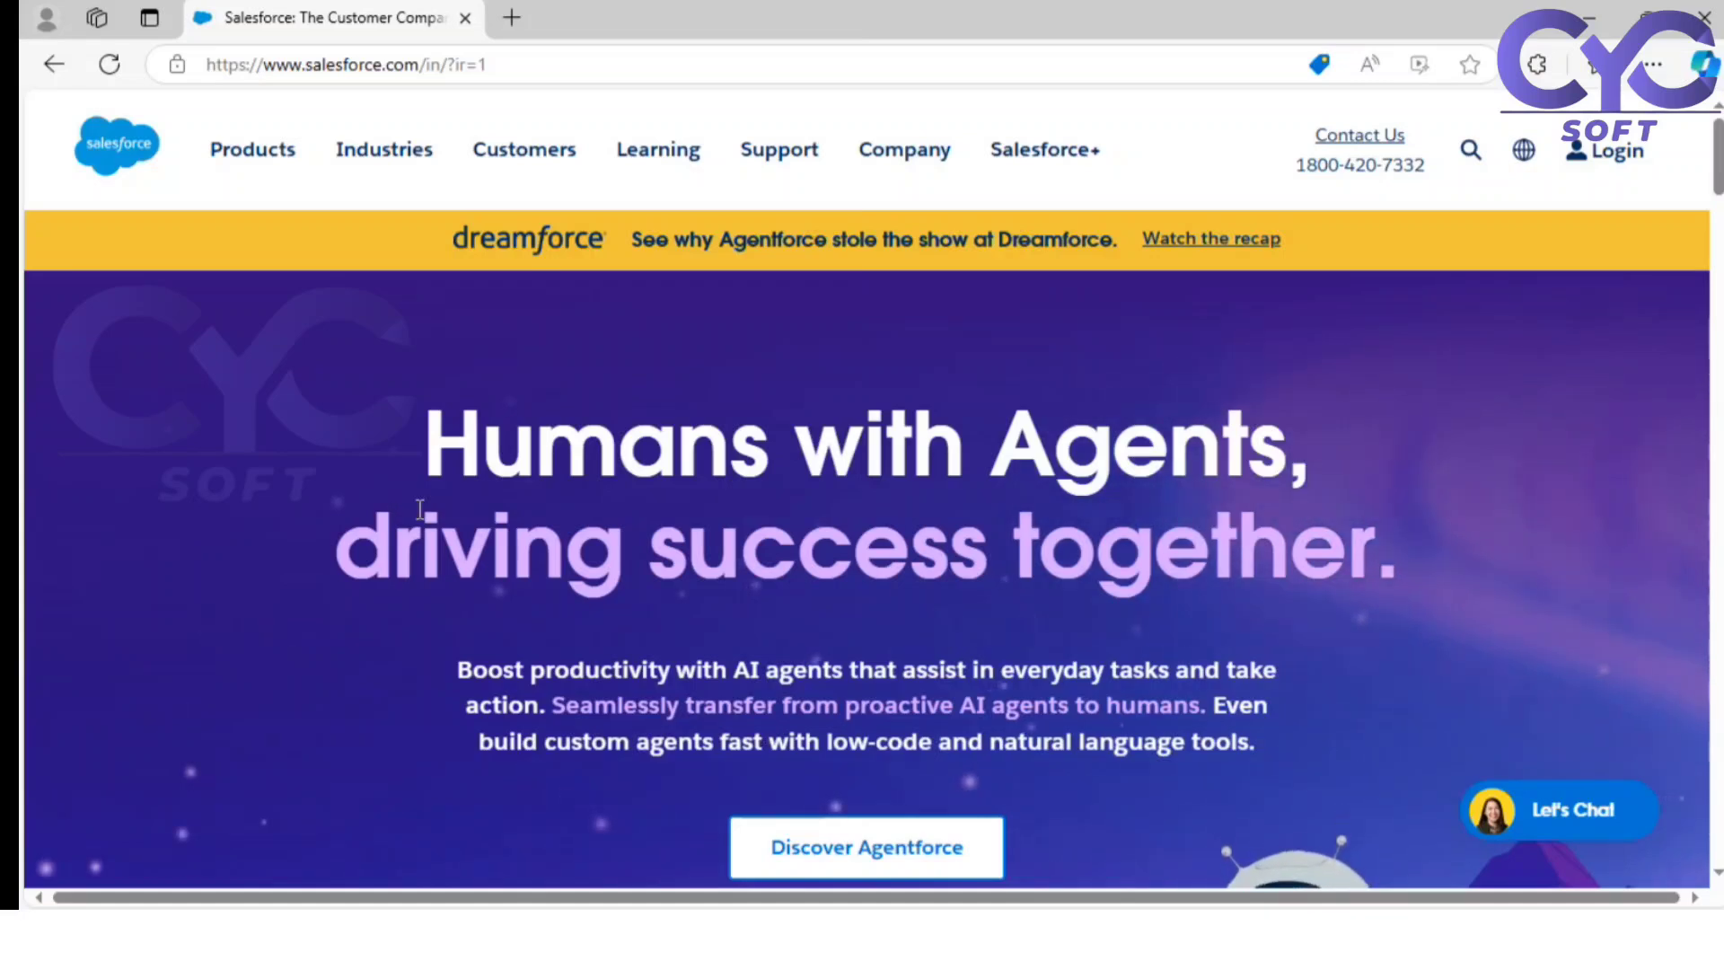
Step: Switch to Salesforce in Chrome, open the "Web to lead test2" record from Leads, and review its details
{"action": "left_click", "coordinate": [9, 185]}
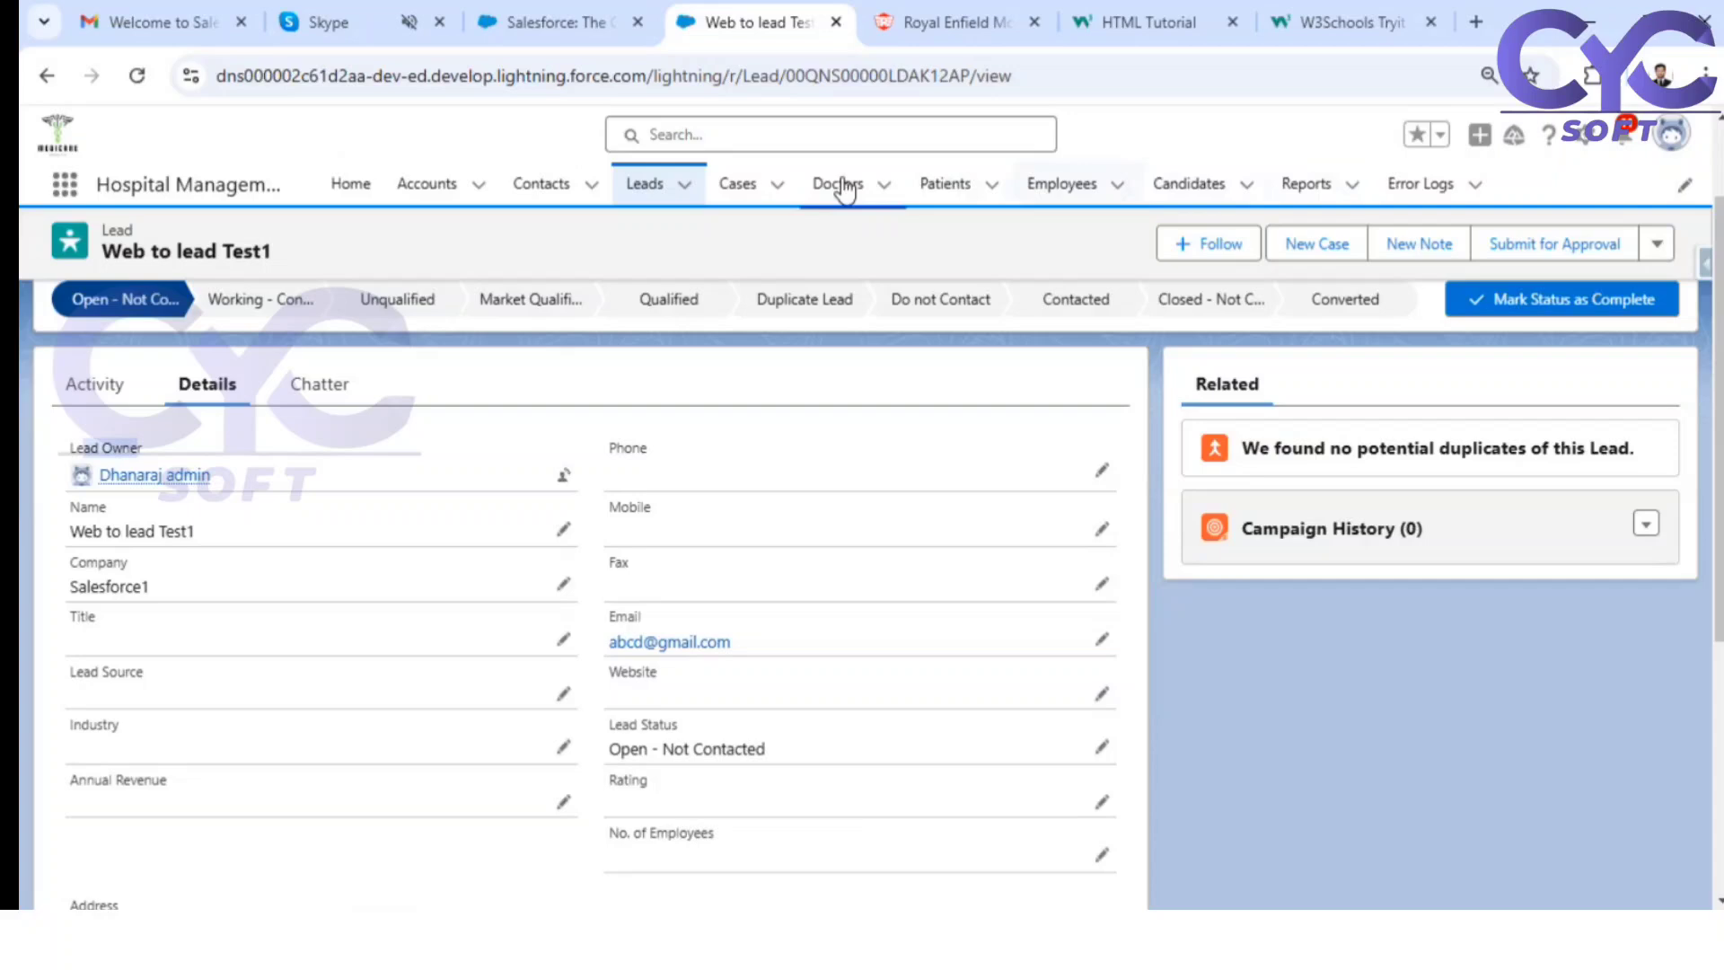
{"action": "left_click", "coordinate": [646, 183]}
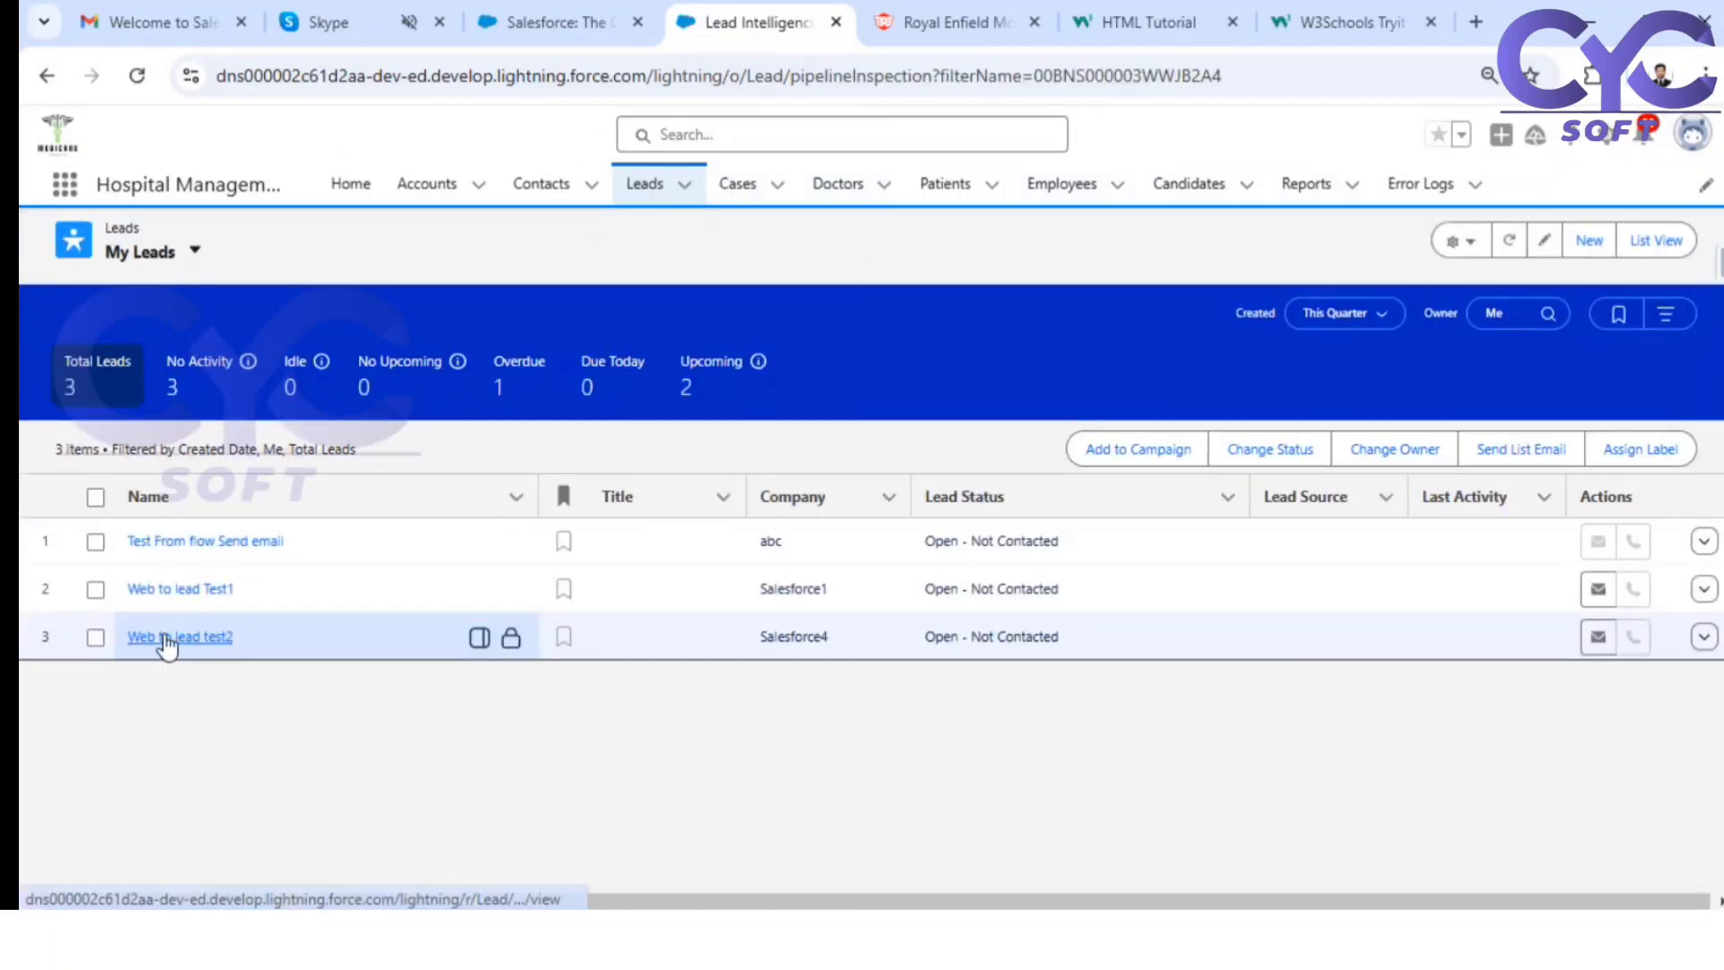
{"action": "left_click", "coordinate": [166, 639]}
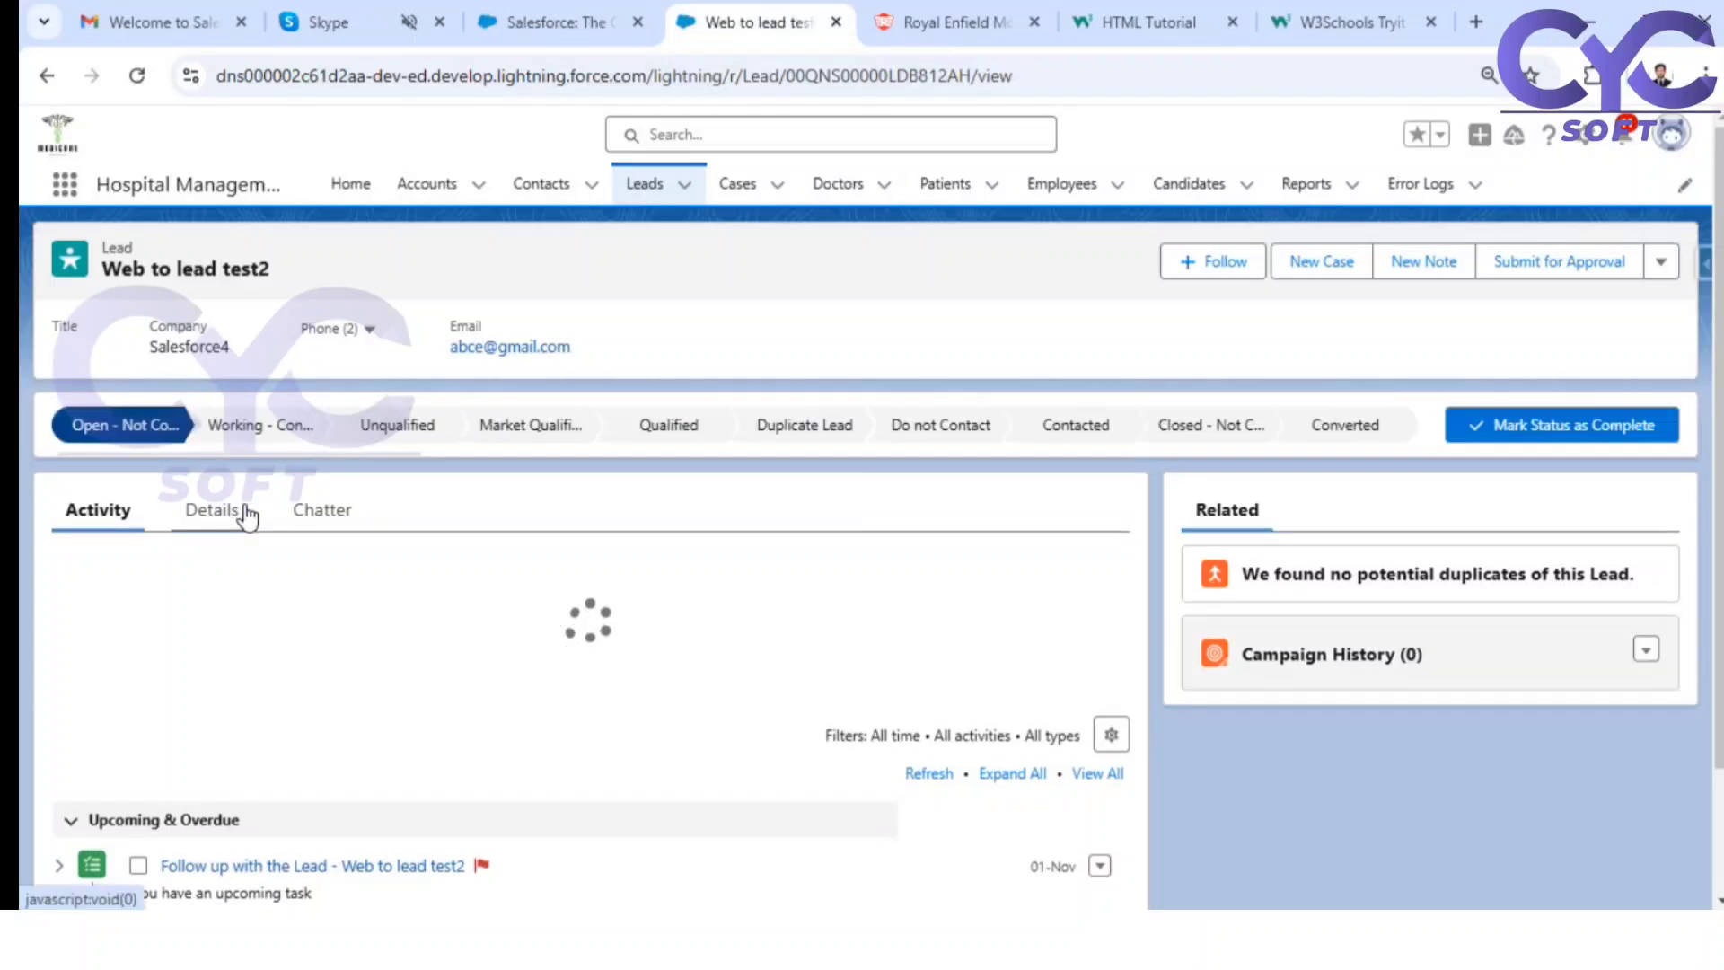
{"action": "left_click", "coordinate": [212, 511]}
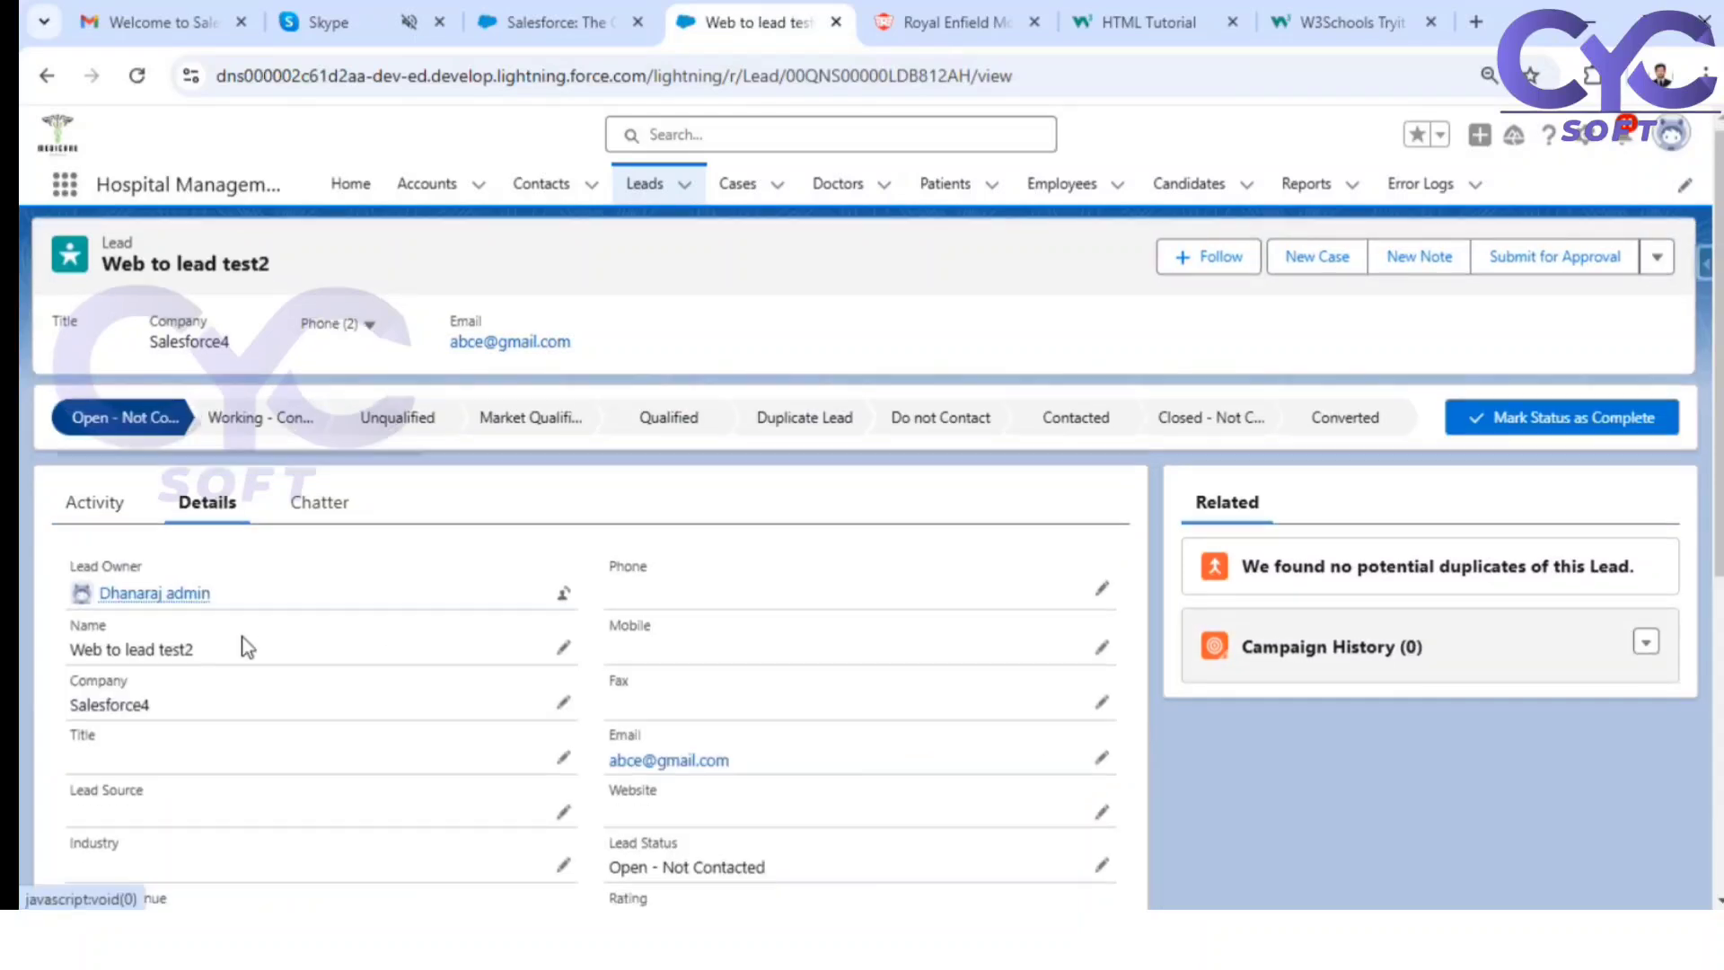
{"action": "scroll", "coordinate": [206, 628], "scroll_direction": "down", "scroll_amount": 2}
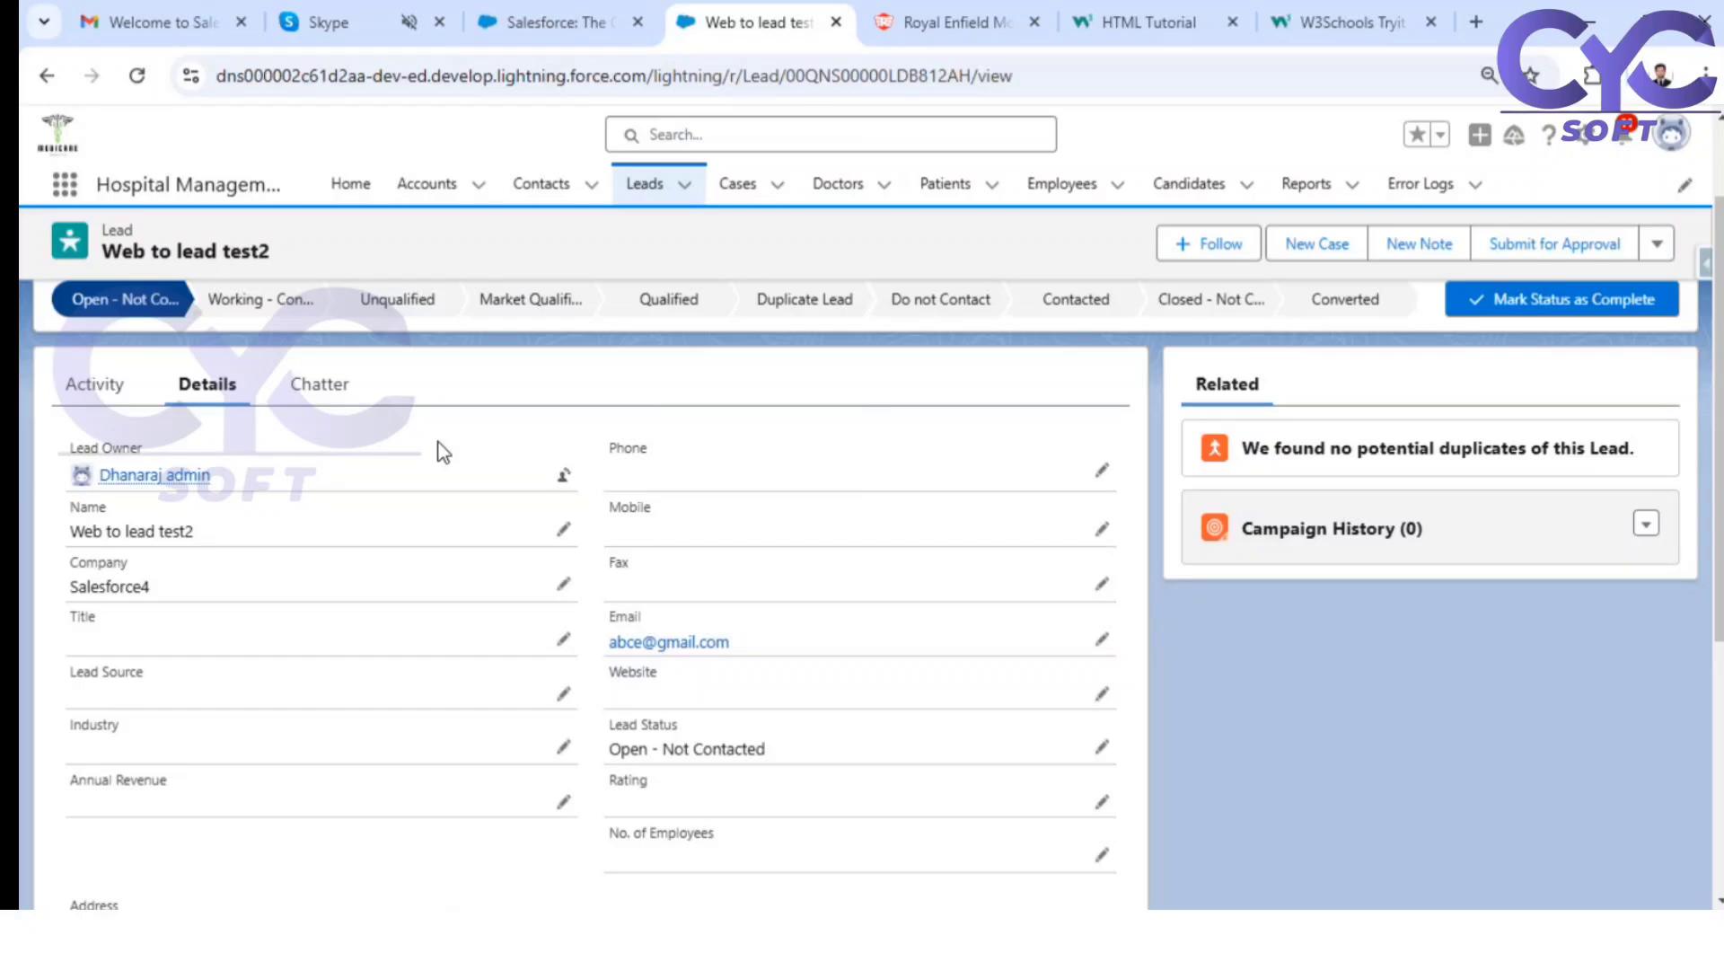
Step: Close the HTML Tutorial, W3Schools and Royal Enfield browser tabs
{"action": "left_click", "coordinate": [1233, 21]}
{"action": "left_click", "coordinate": [1232, 21]}
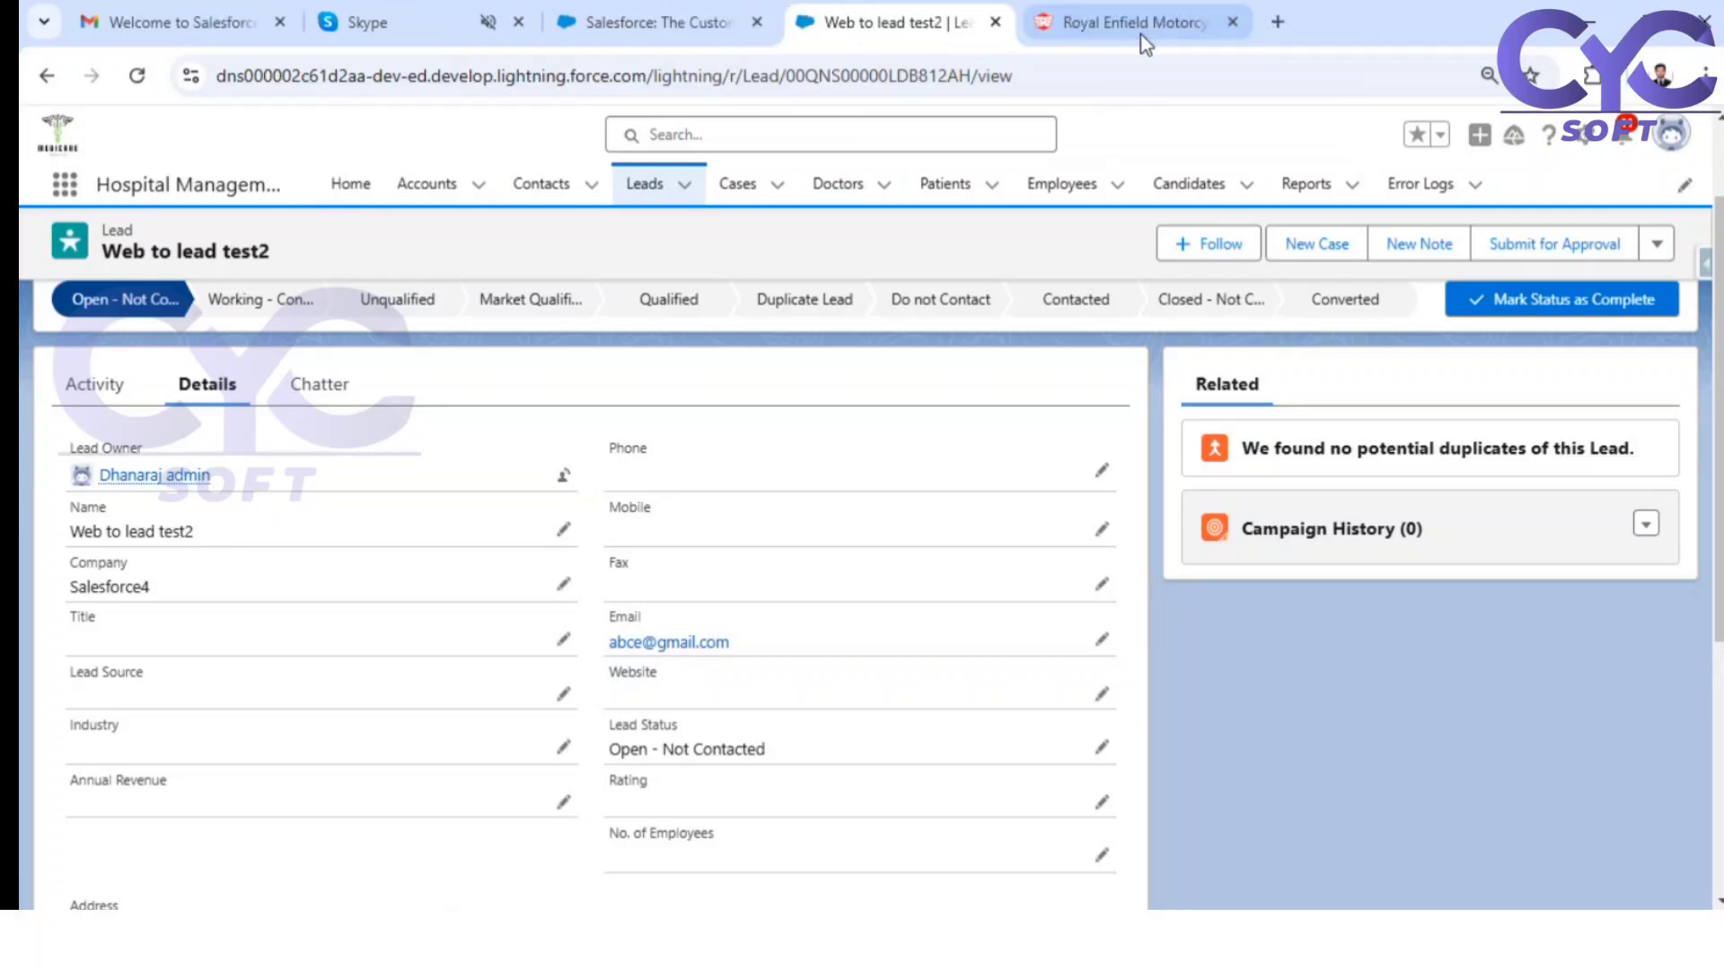
{"action": "left_click", "coordinate": [1232, 22]}
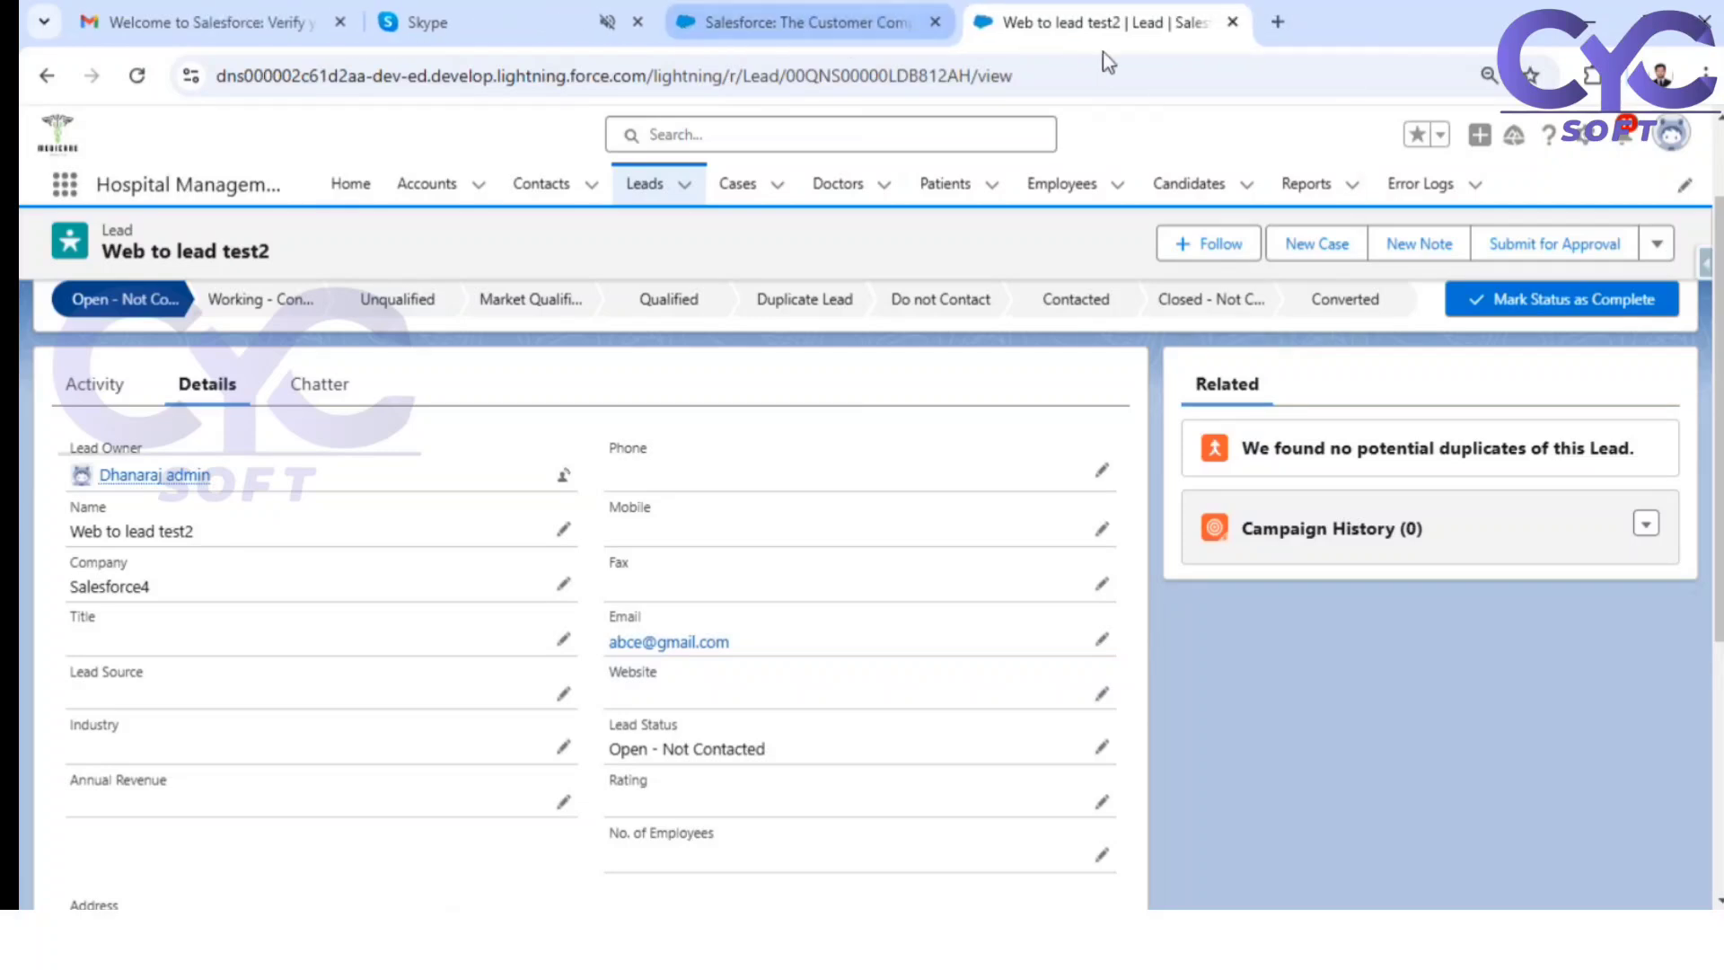
Step: Open Salesforce Setup in a new browser tab and return to the "Web to lead test2" lead
{"action": "left_click", "coordinate": [1583, 135]}
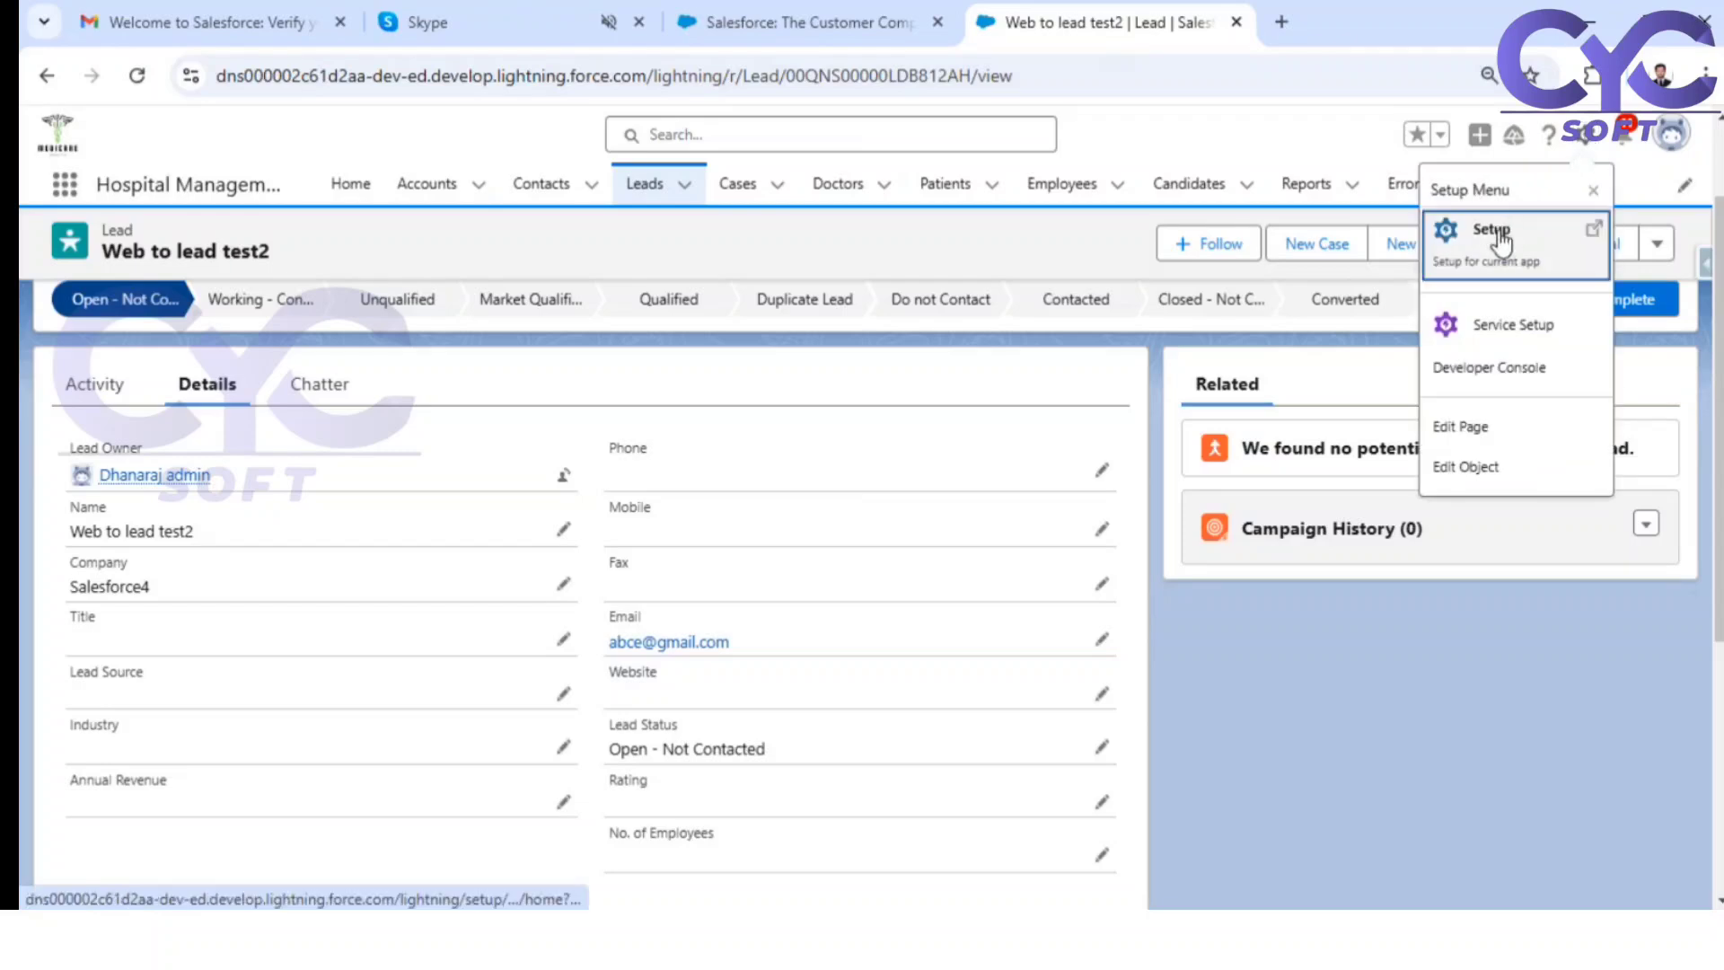
{"action": "left_click", "coordinate": [1498, 233]}
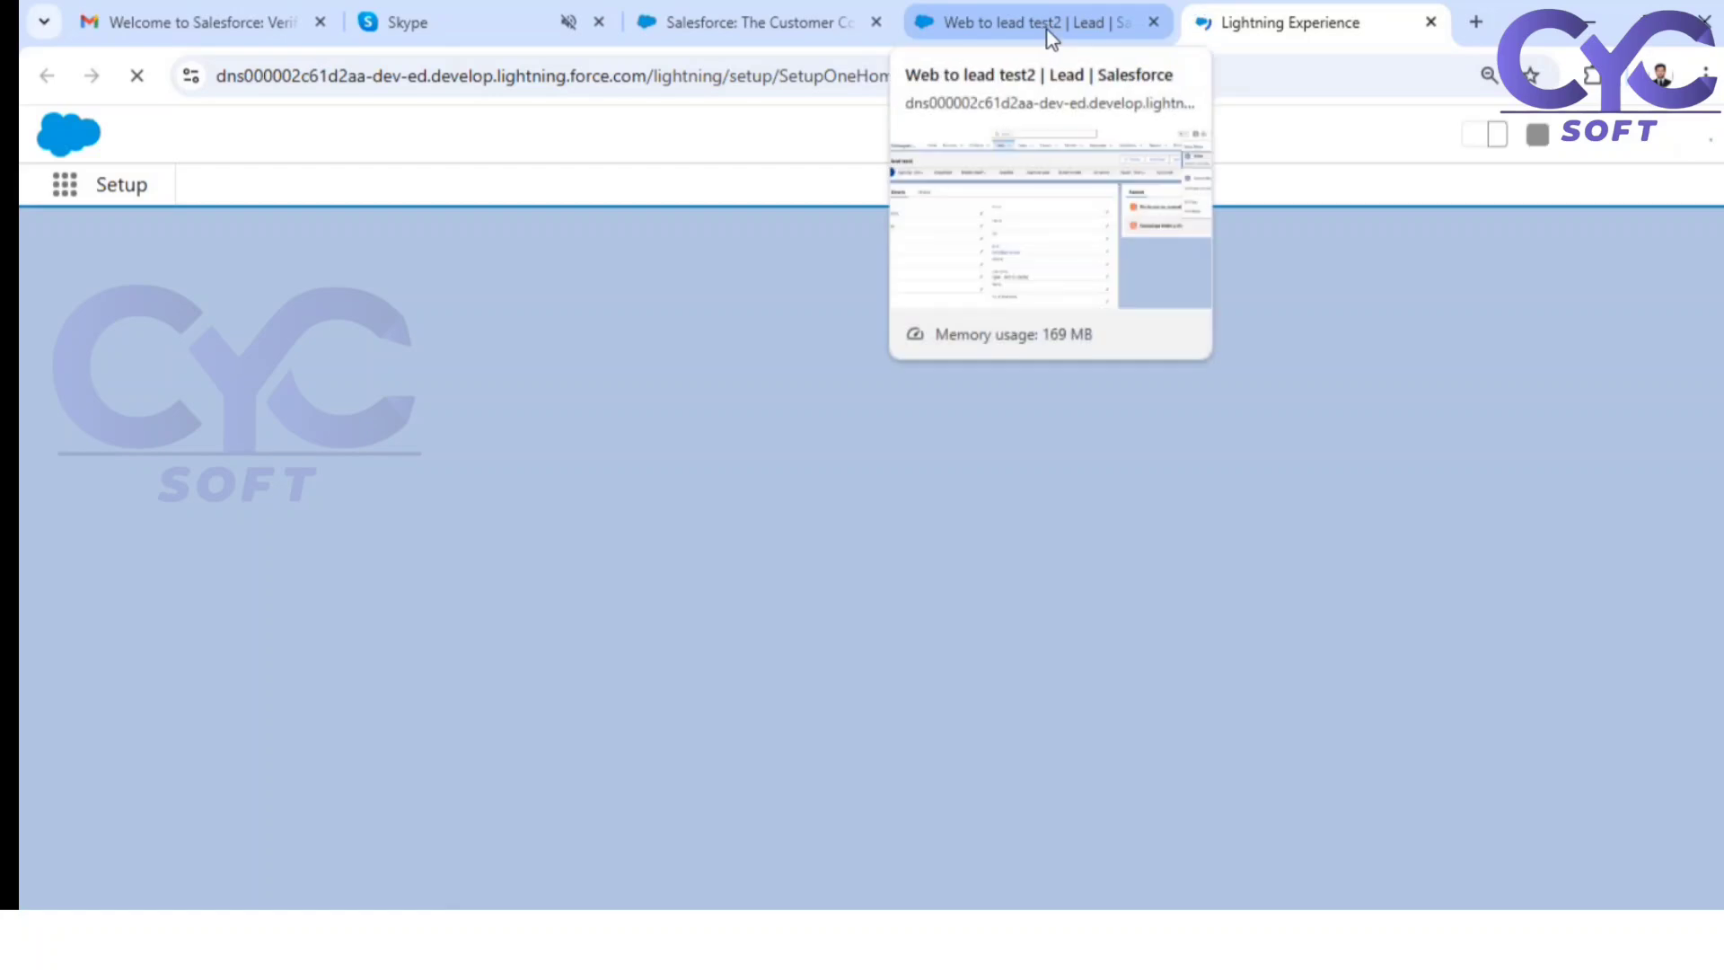
{"action": "left_click", "coordinate": [1050, 24]}
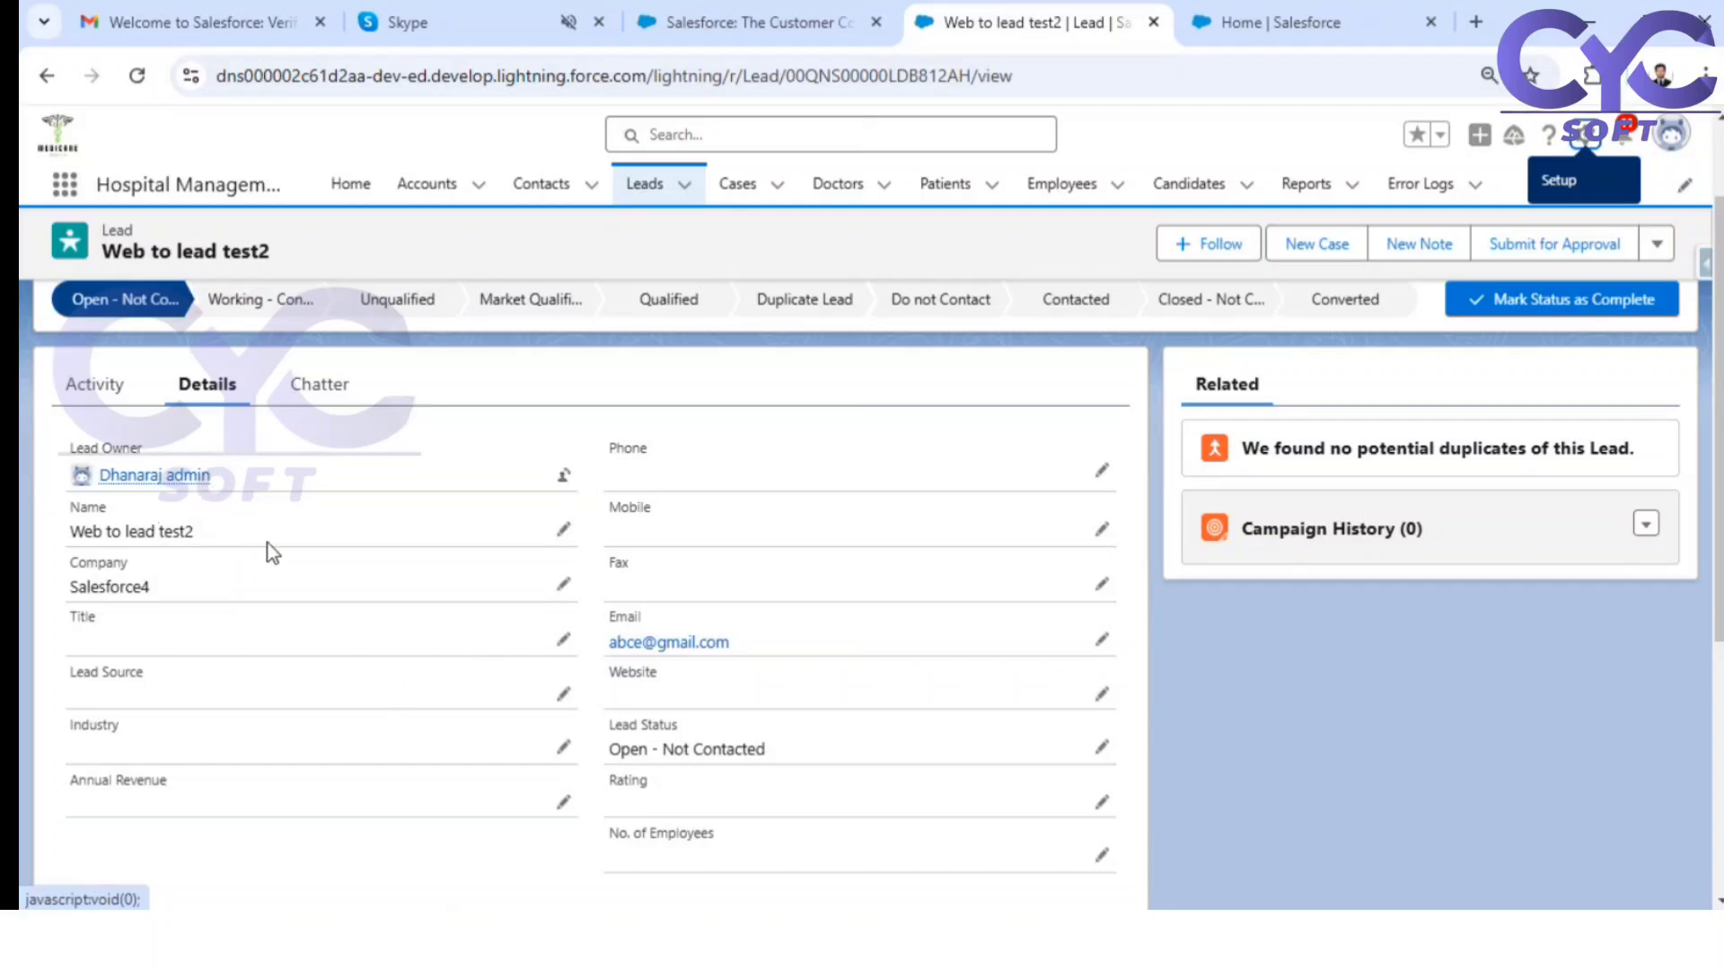
{"action": "left_click", "coordinate": [563, 474]}
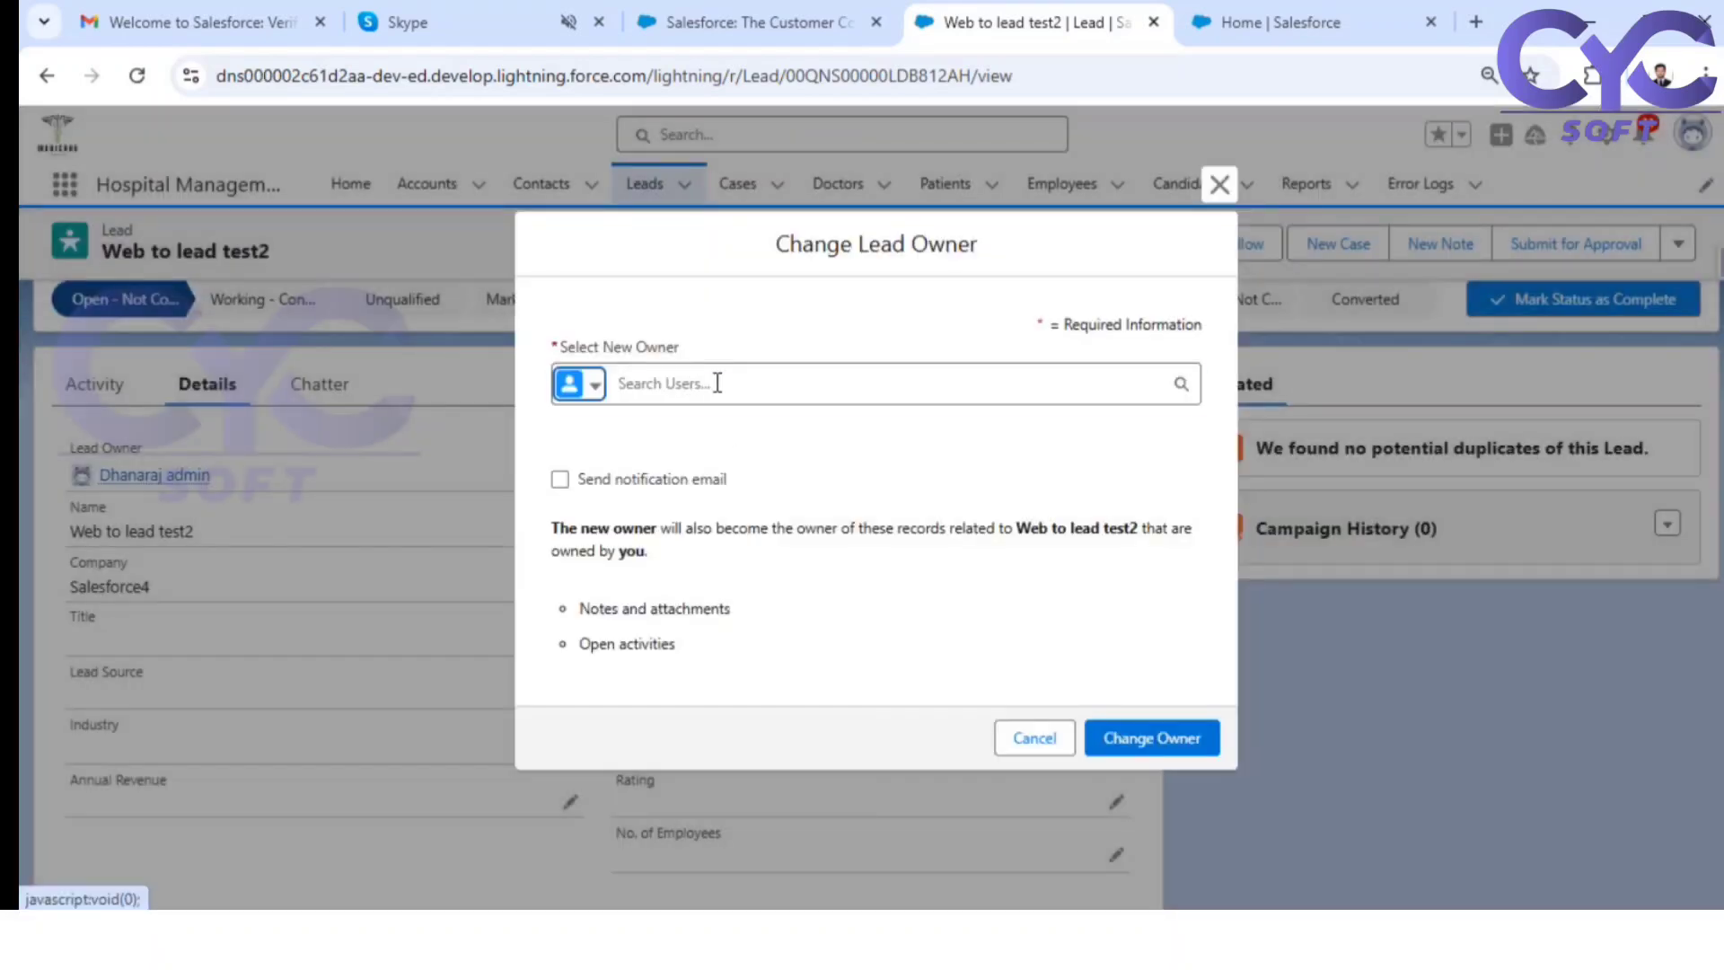
{"action": "left_click", "coordinate": [715, 383]}
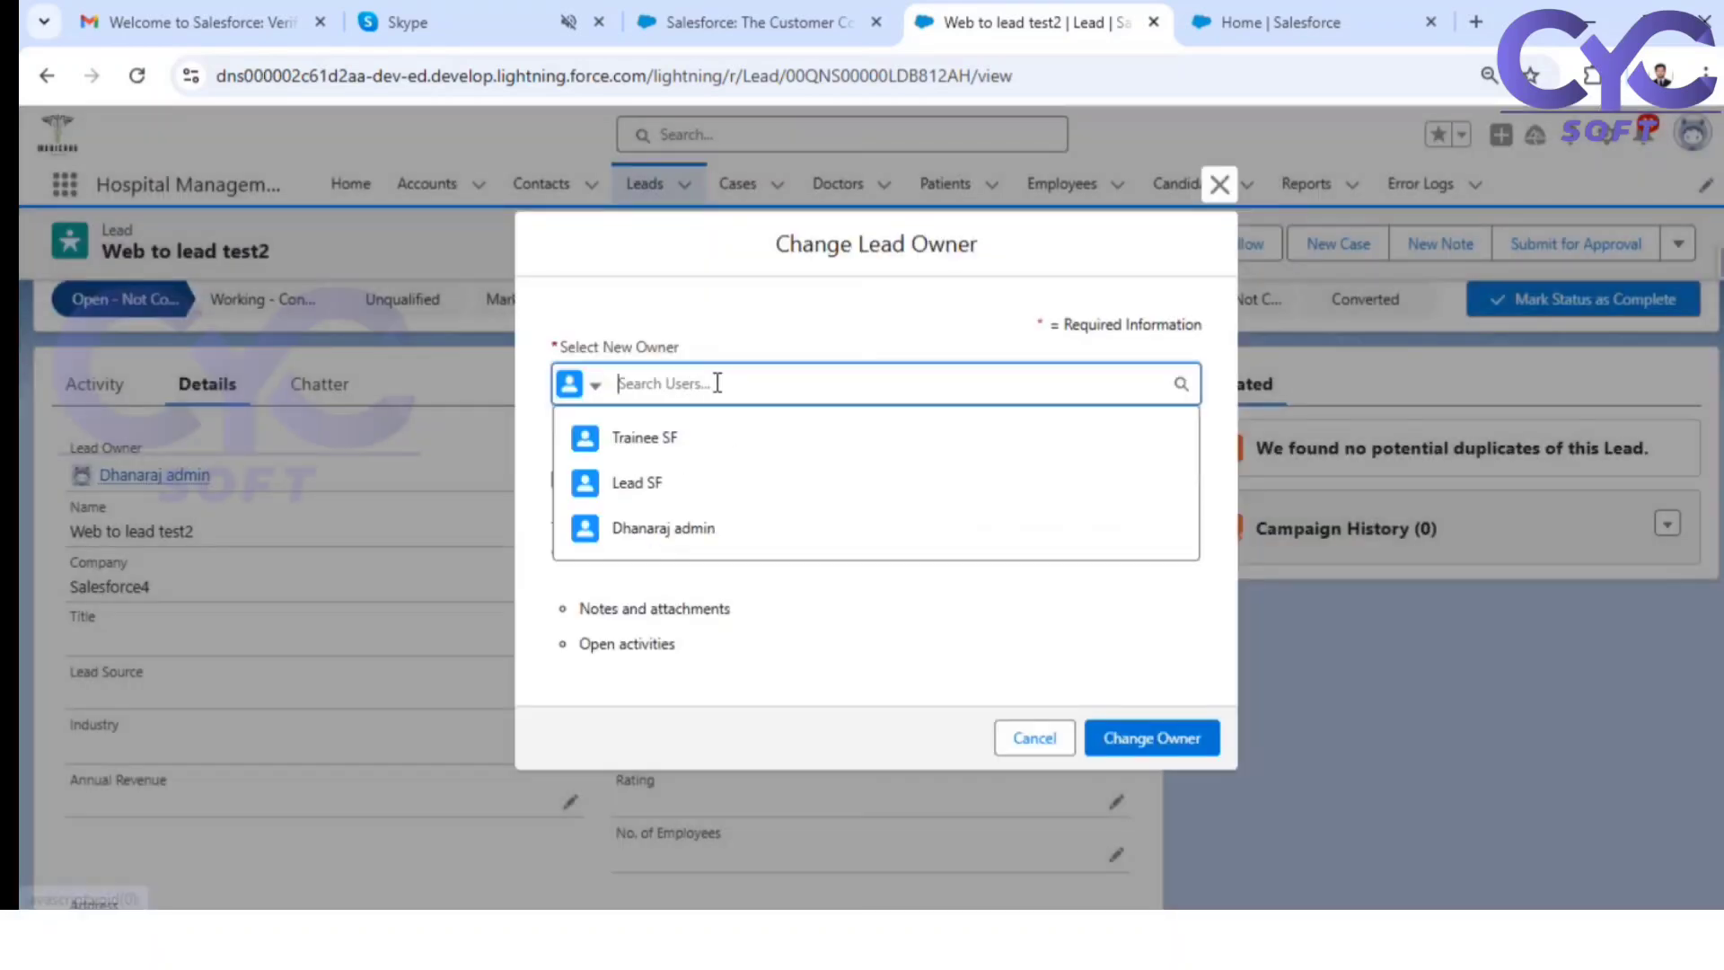
{"action": "left_click", "coordinate": [709, 449]}
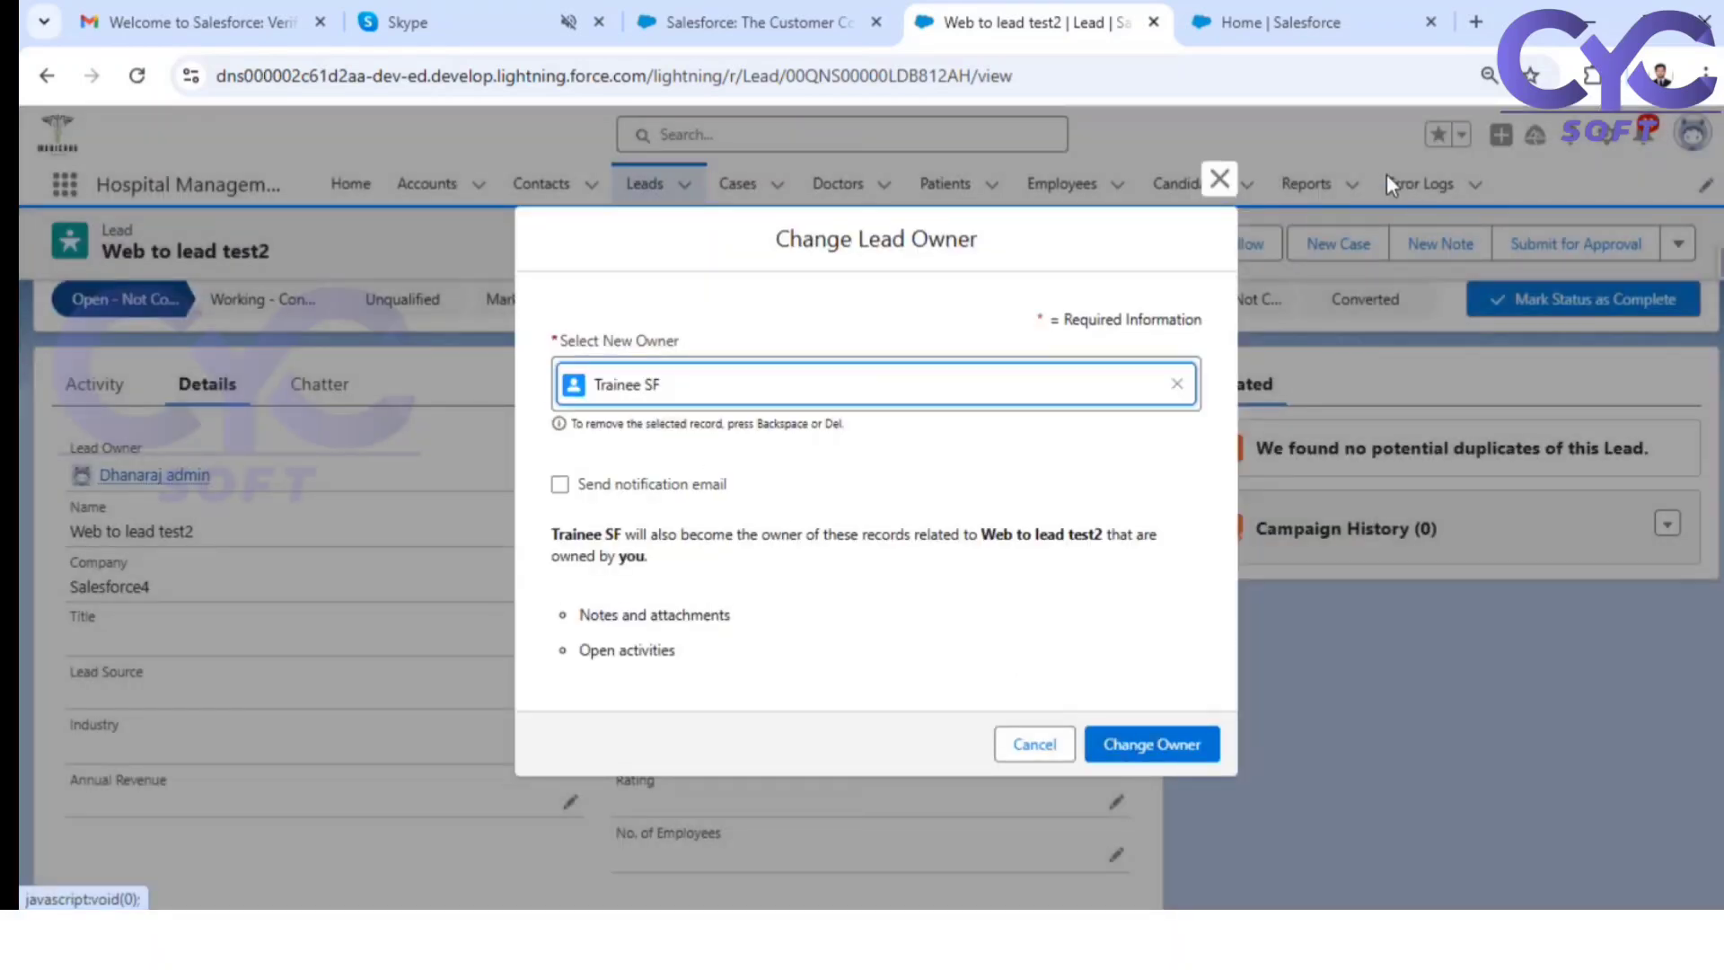
{"action": "left_click", "coordinate": [1219, 179]}
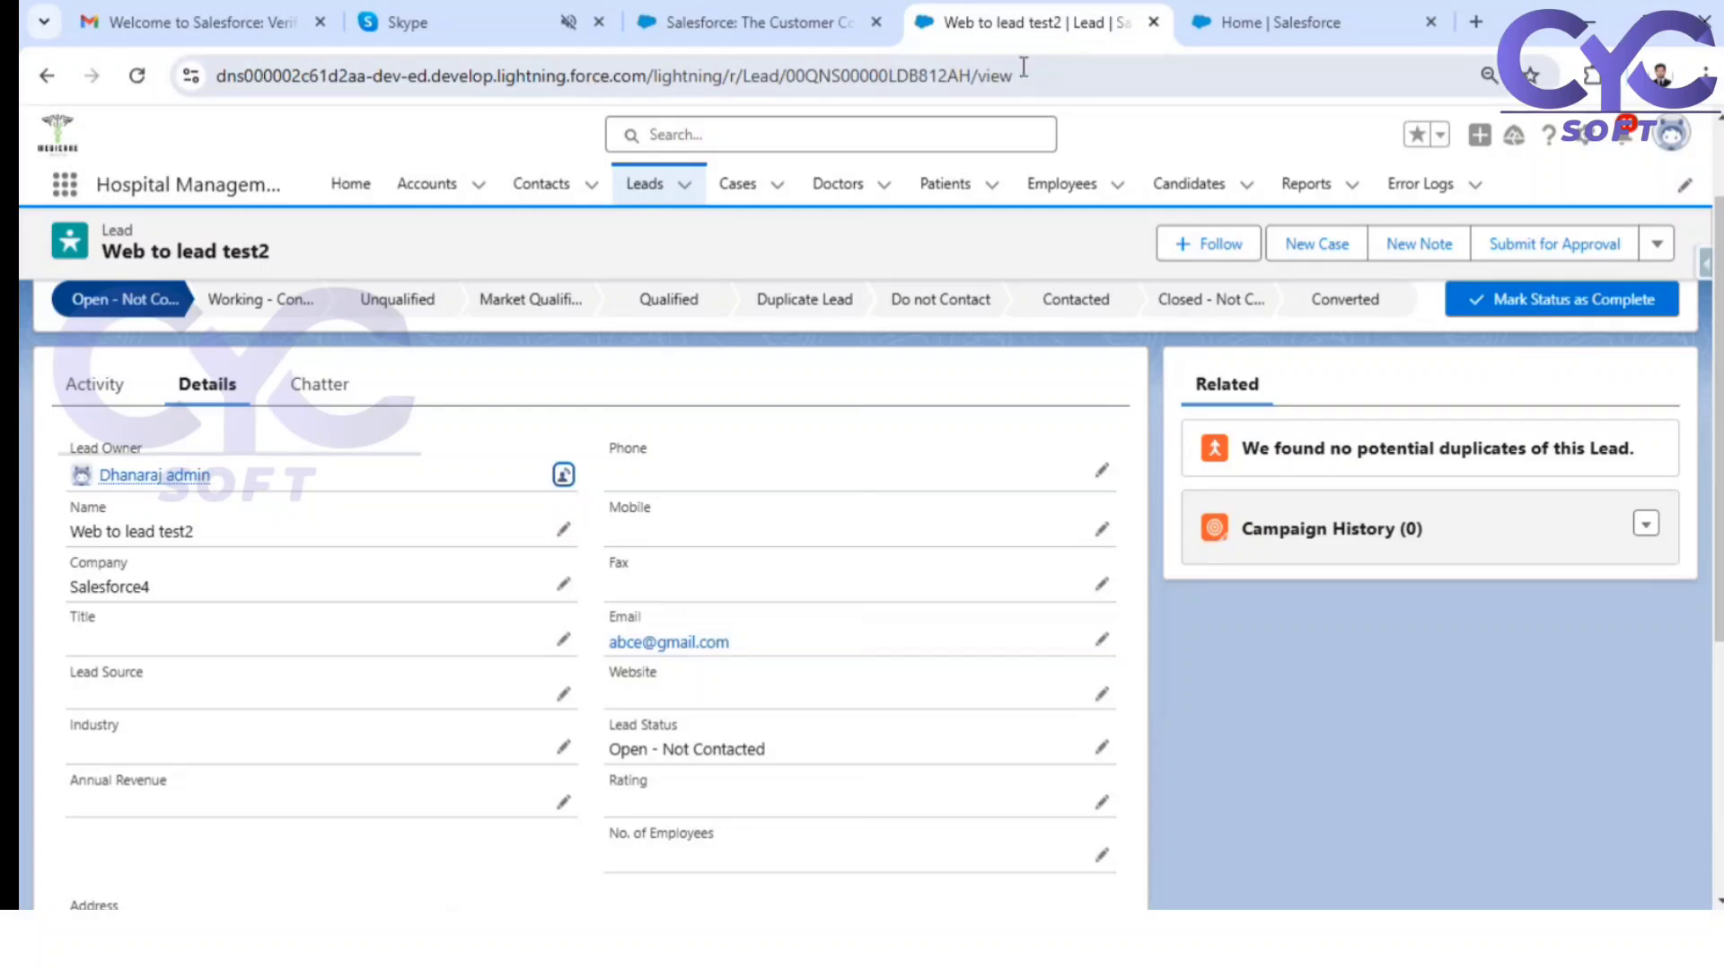
Step: In Salesforce Setup, find Lead Assignment Rules by searching for "lead" and start a new lead assignment rule
{"action": "left_click", "coordinate": [1221, 32]}
{"action": "left_click", "coordinate": [181, 257]}
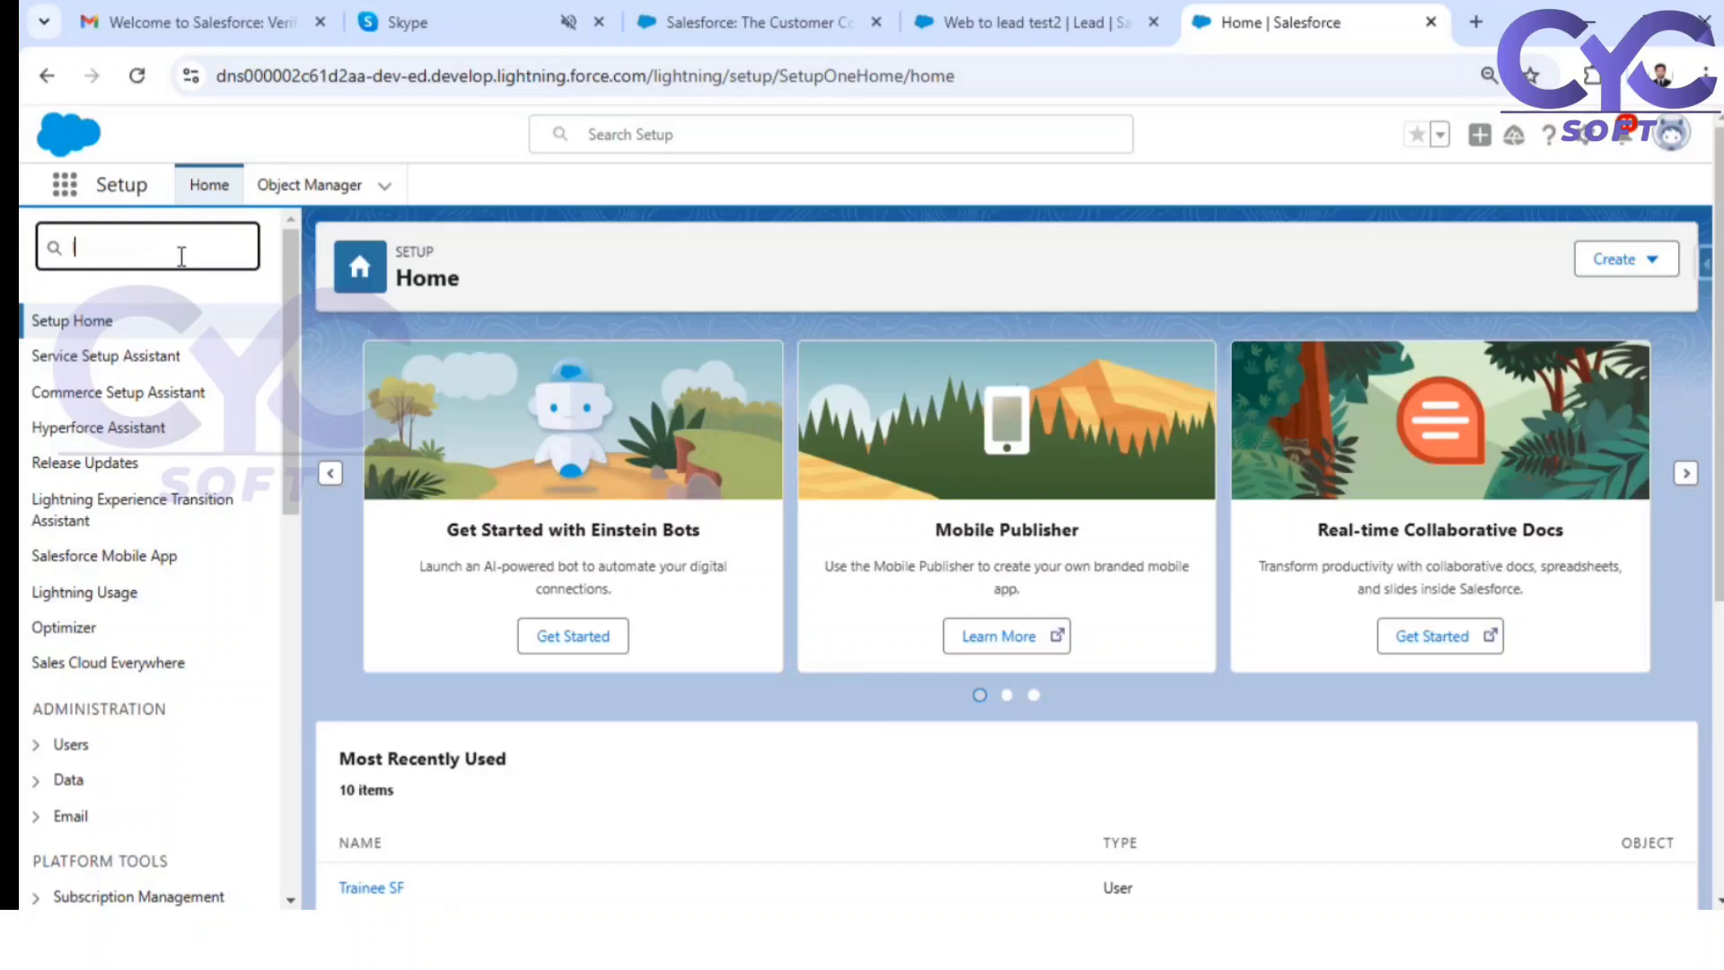
{"action": "type", "text": "lead"}
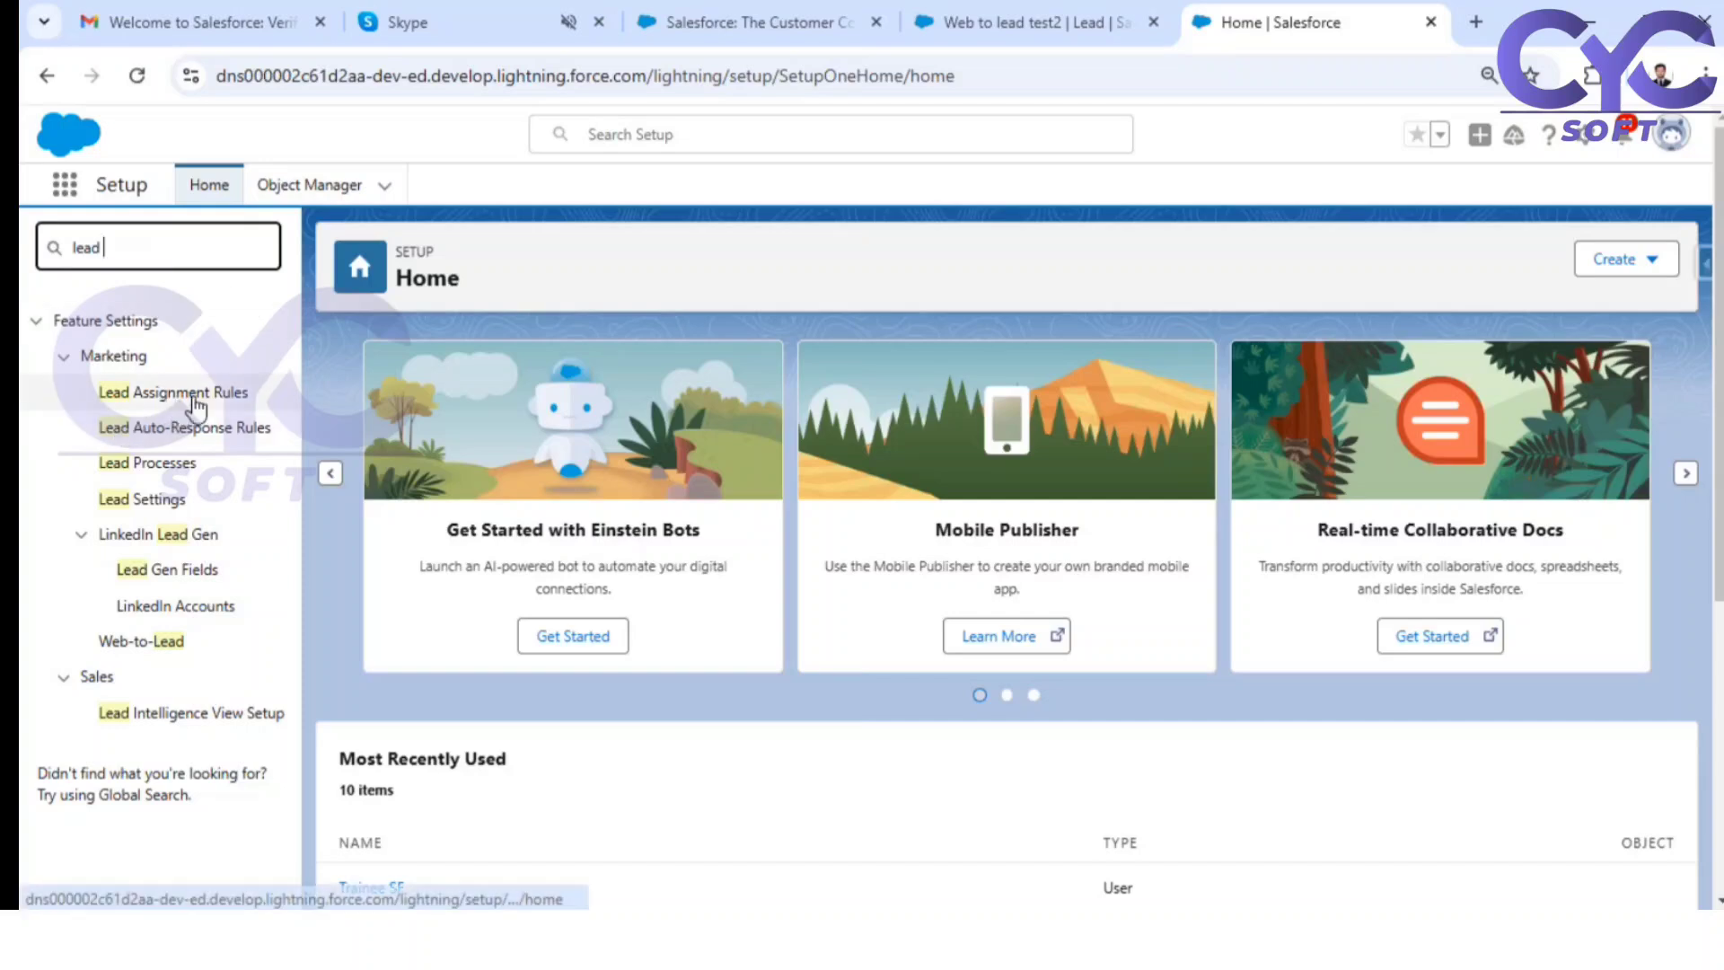
{"action": "left_click", "coordinate": [198, 402]}
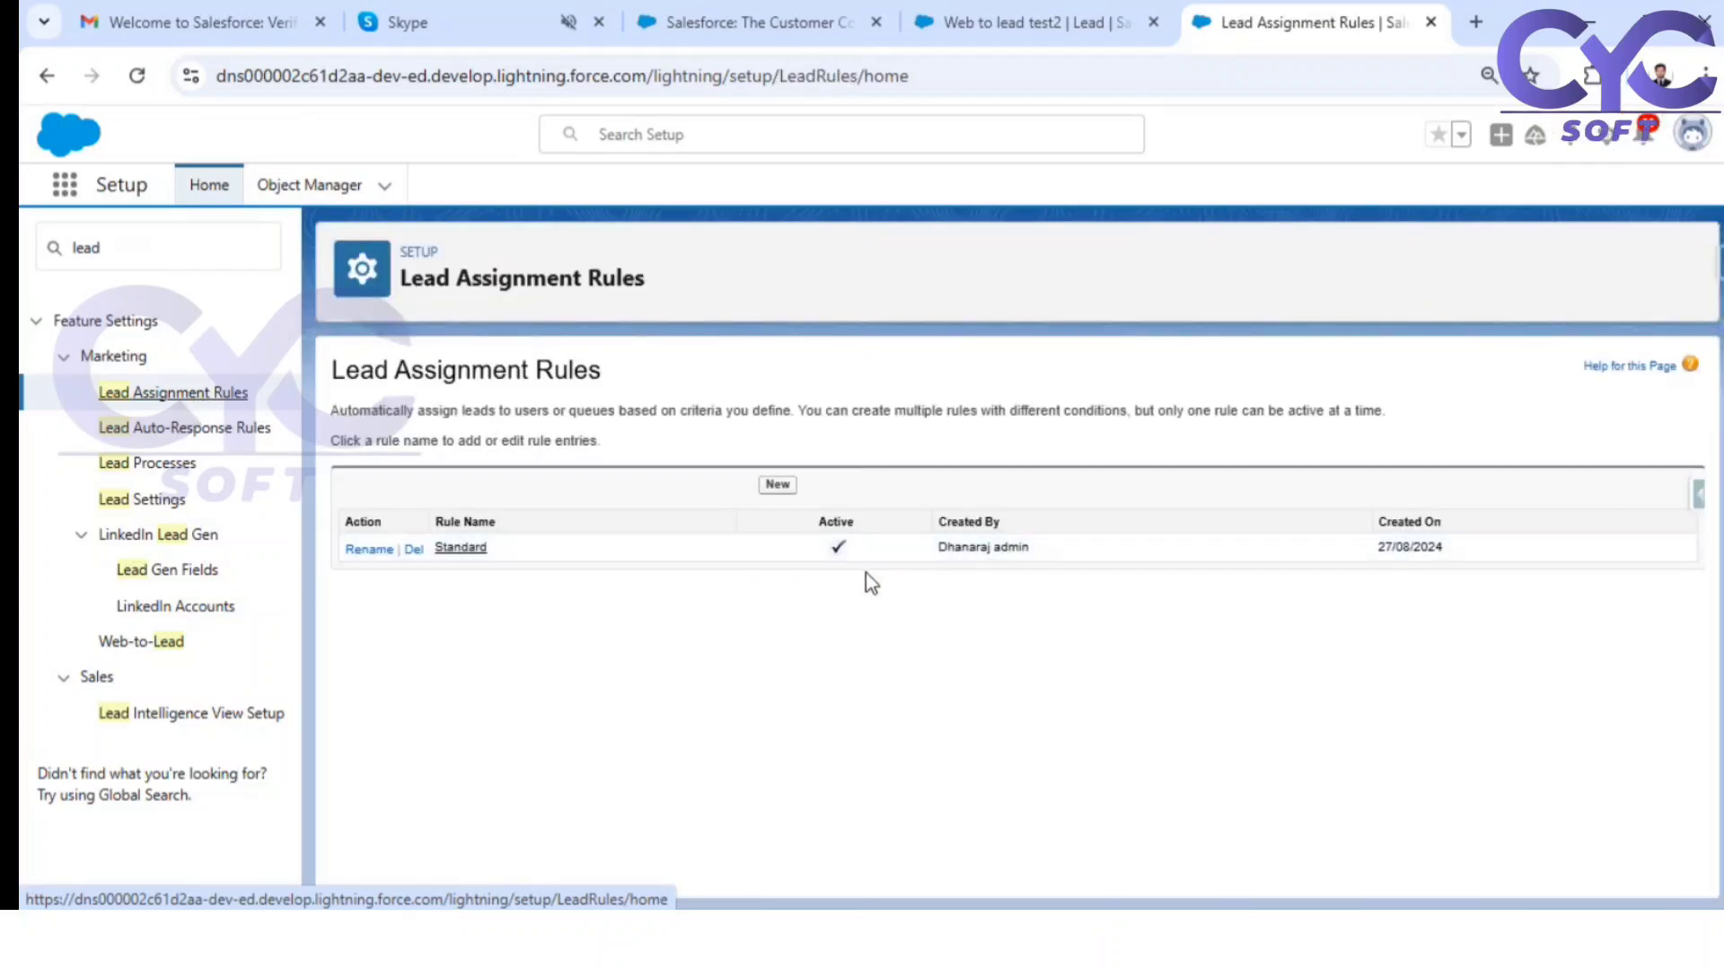
{"action": "left_click", "coordinate": [770, 492]}
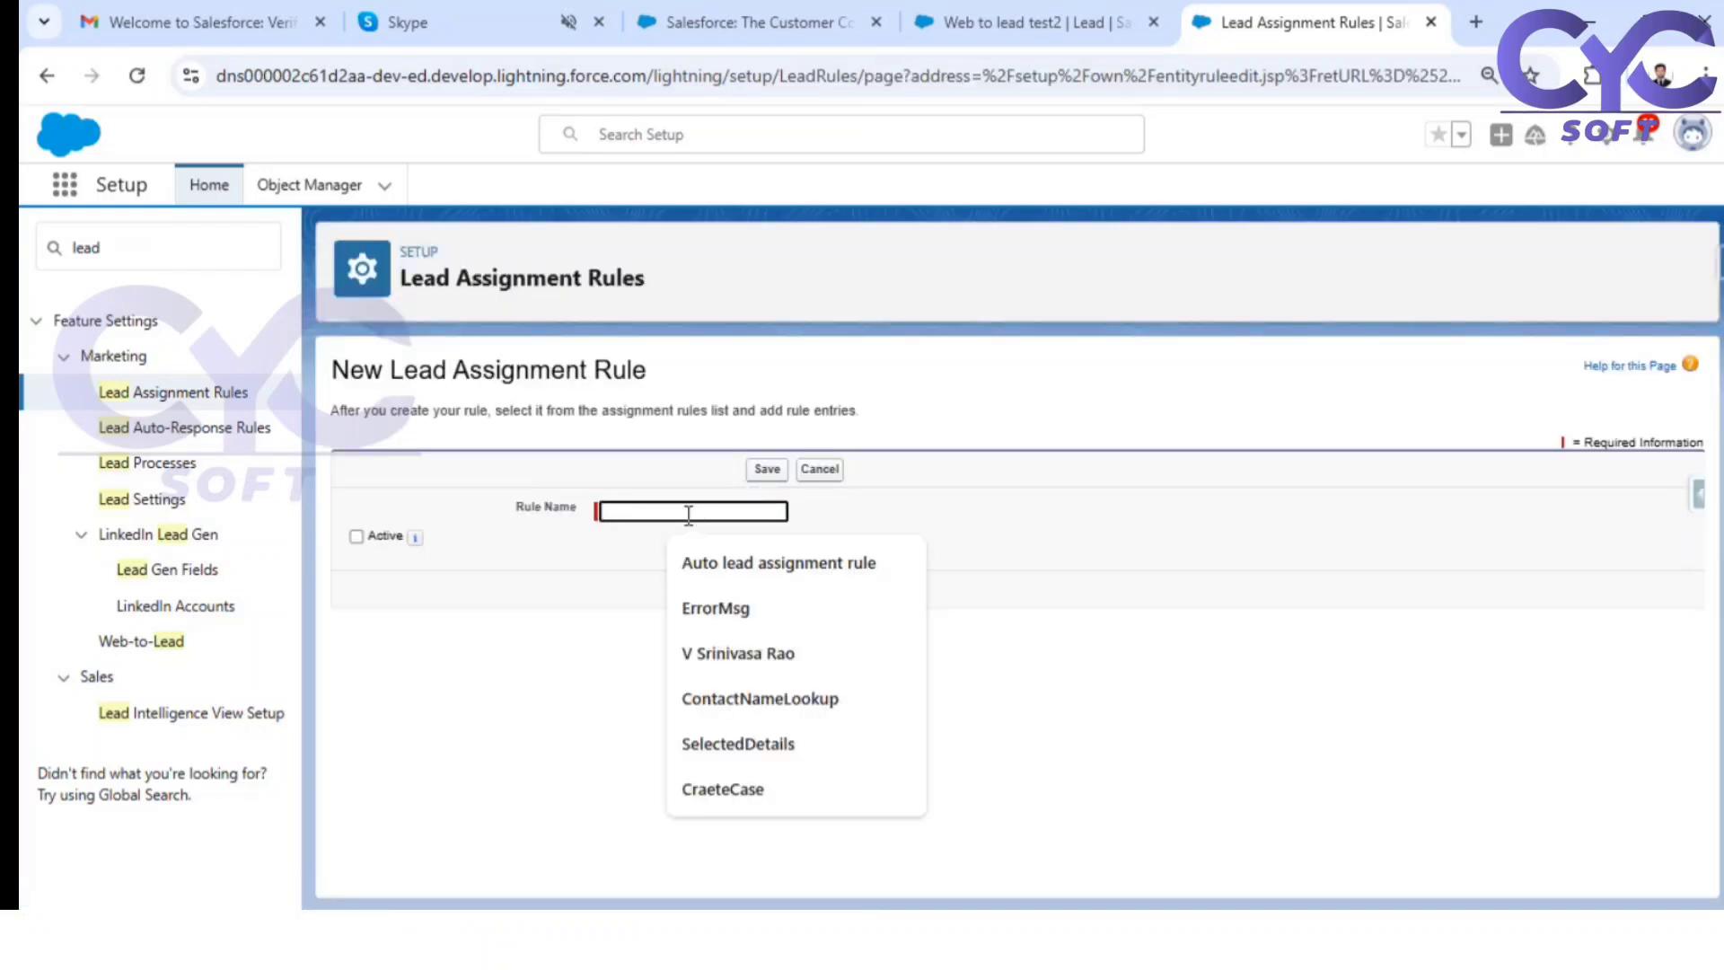
{"action": "left_click", "coordinate": [689, 514]}
{"action": "left_click", "coordinate": [1081, 593]}
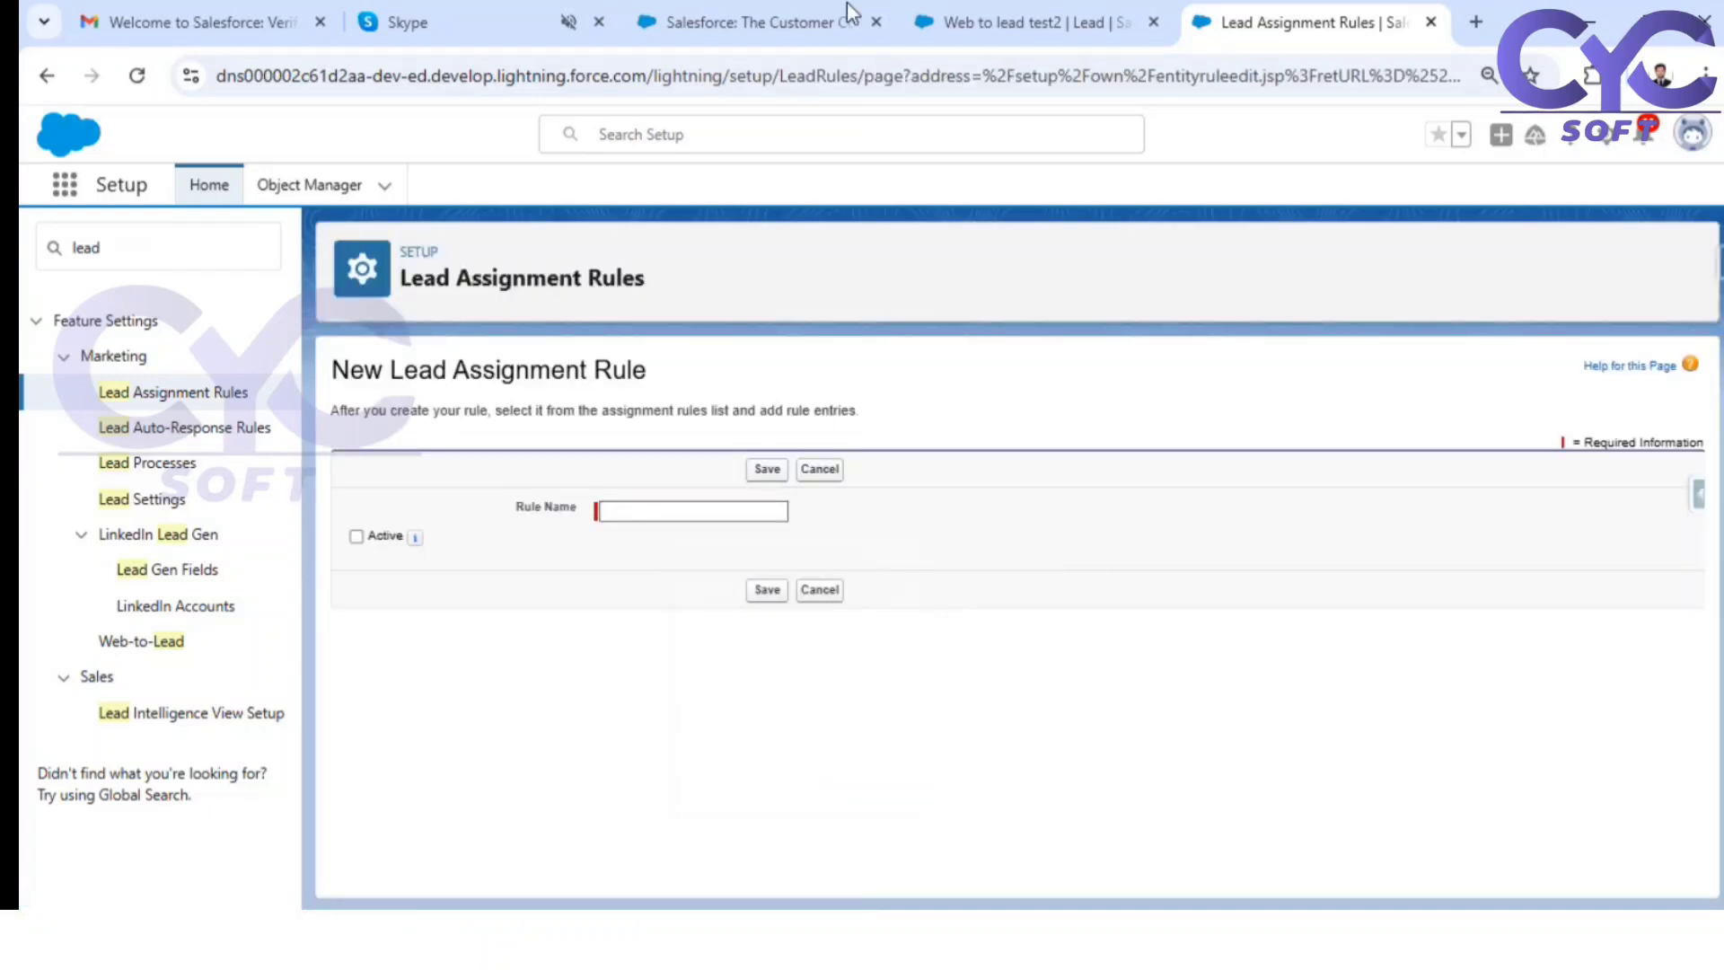
Step: Return to the "Web to lead test2" lead and review its industry, address and other detail fields
{"action": "left_click", "coordinate": [993, 16]}
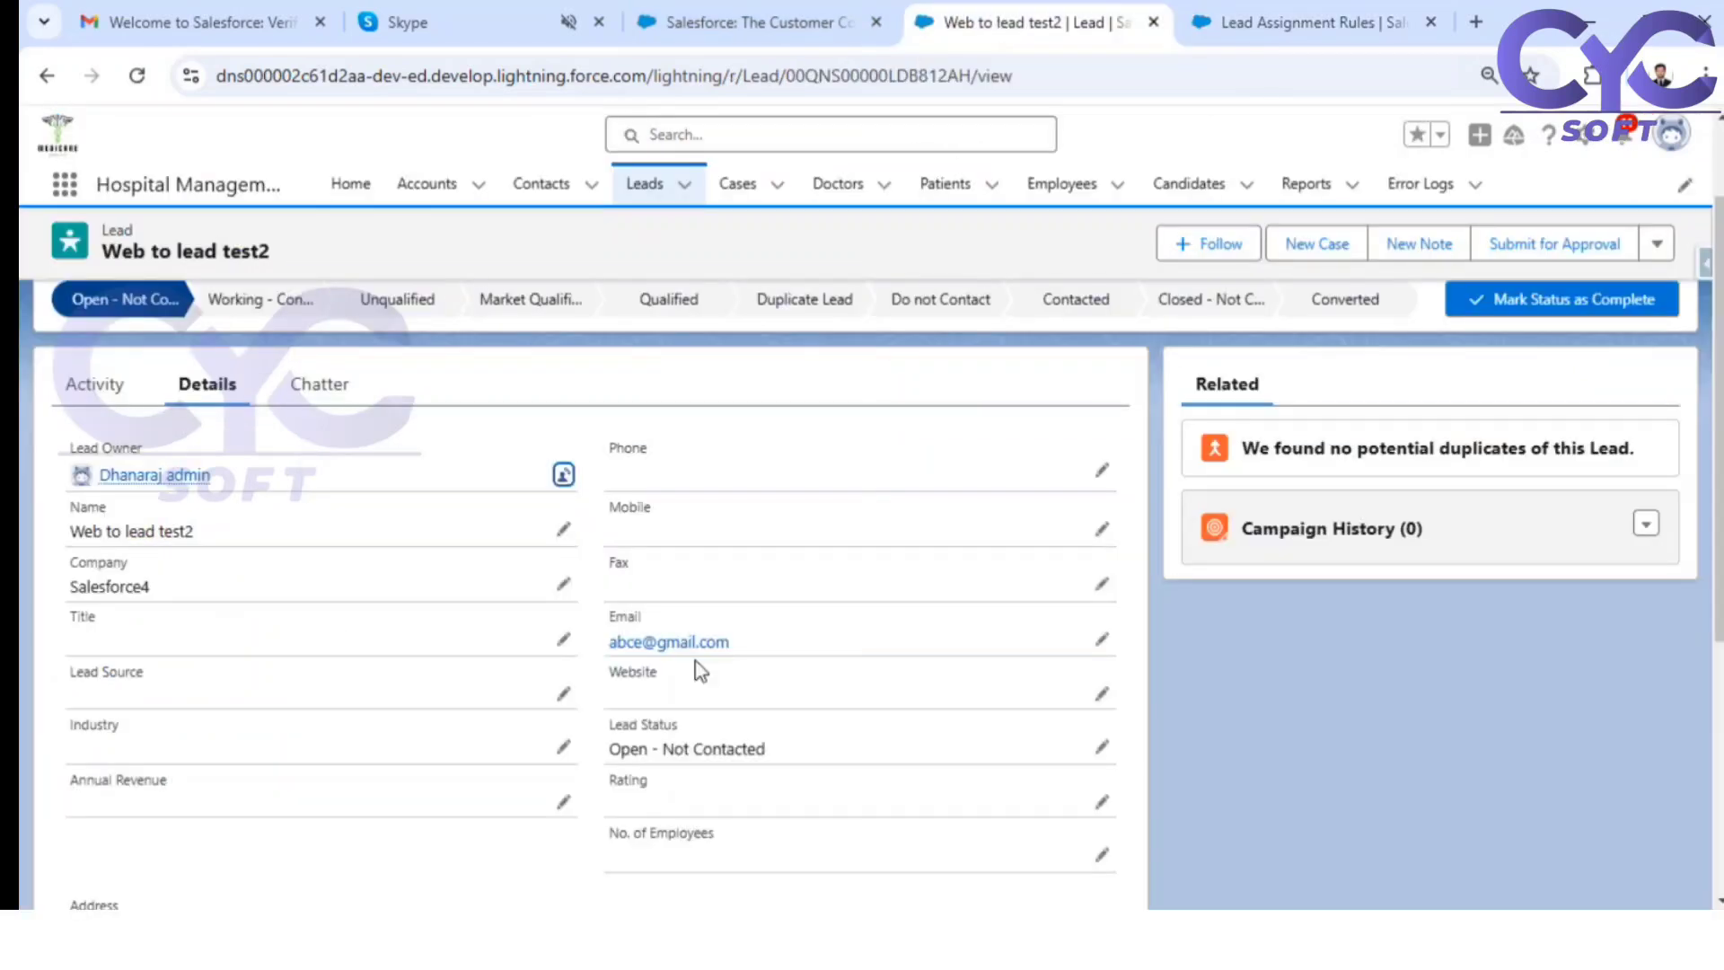
{"action": "scroll", "coordinate": [212, 631], "scroll_direction": "down", "scroll_amount": 3}
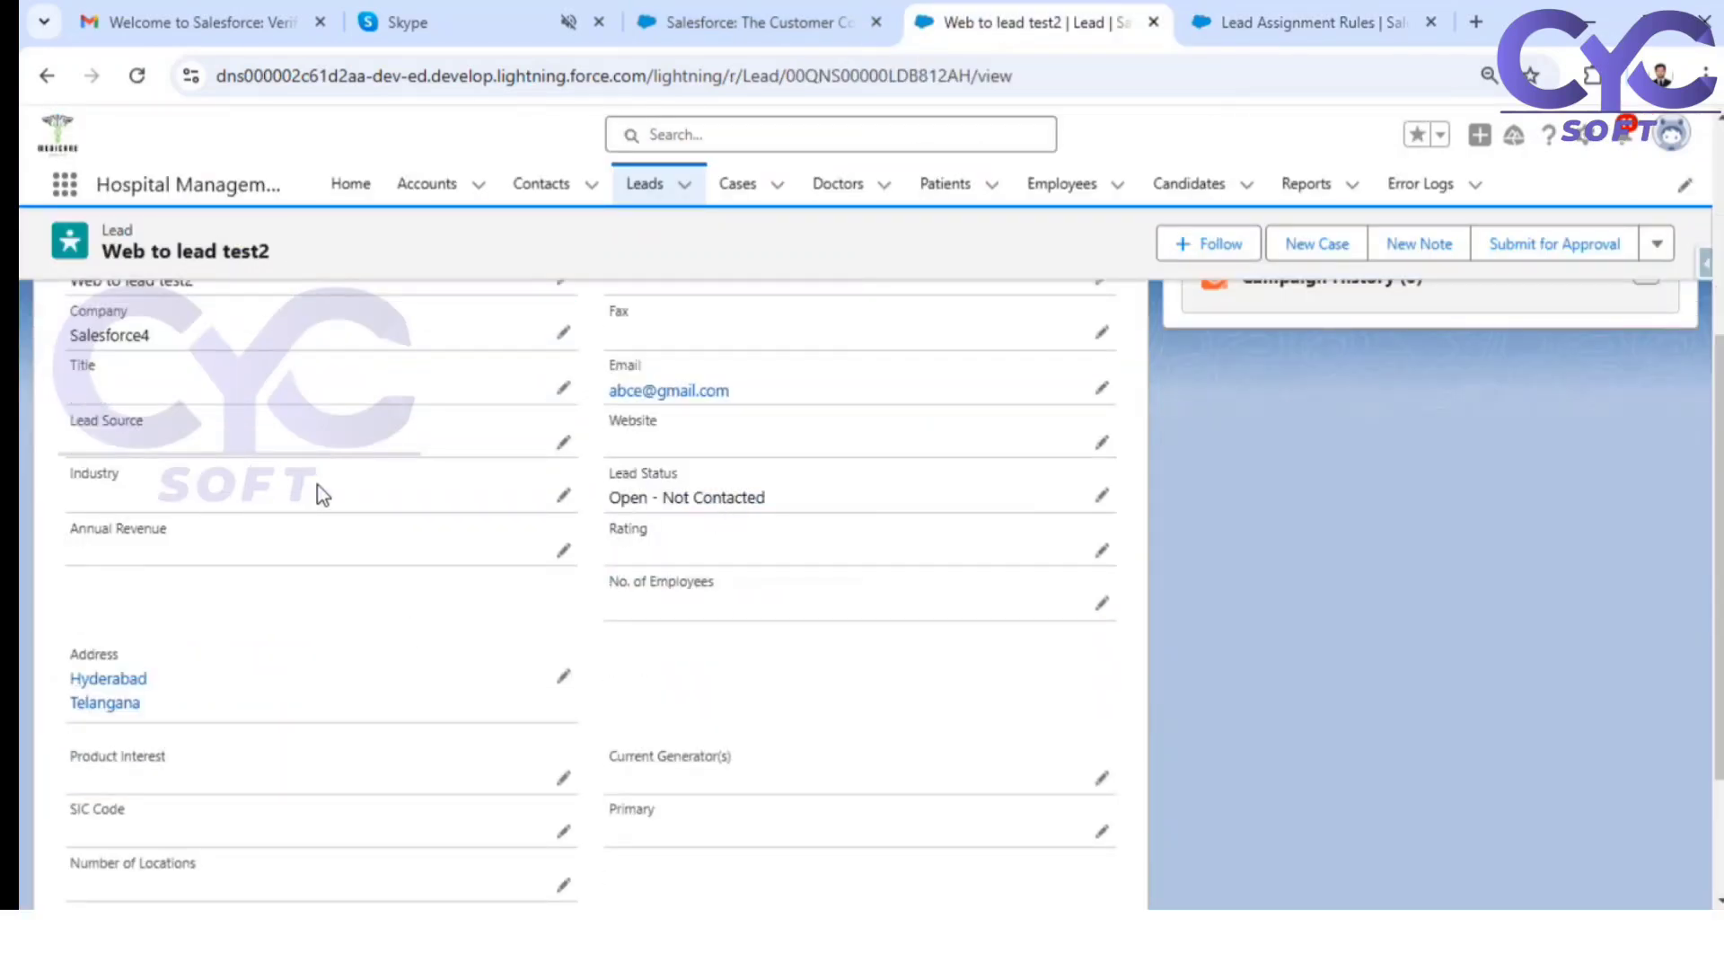
{"action": "scroll", "coordinate": [215, 687], "scroll_direction": "down", "scroll_amount": 2}
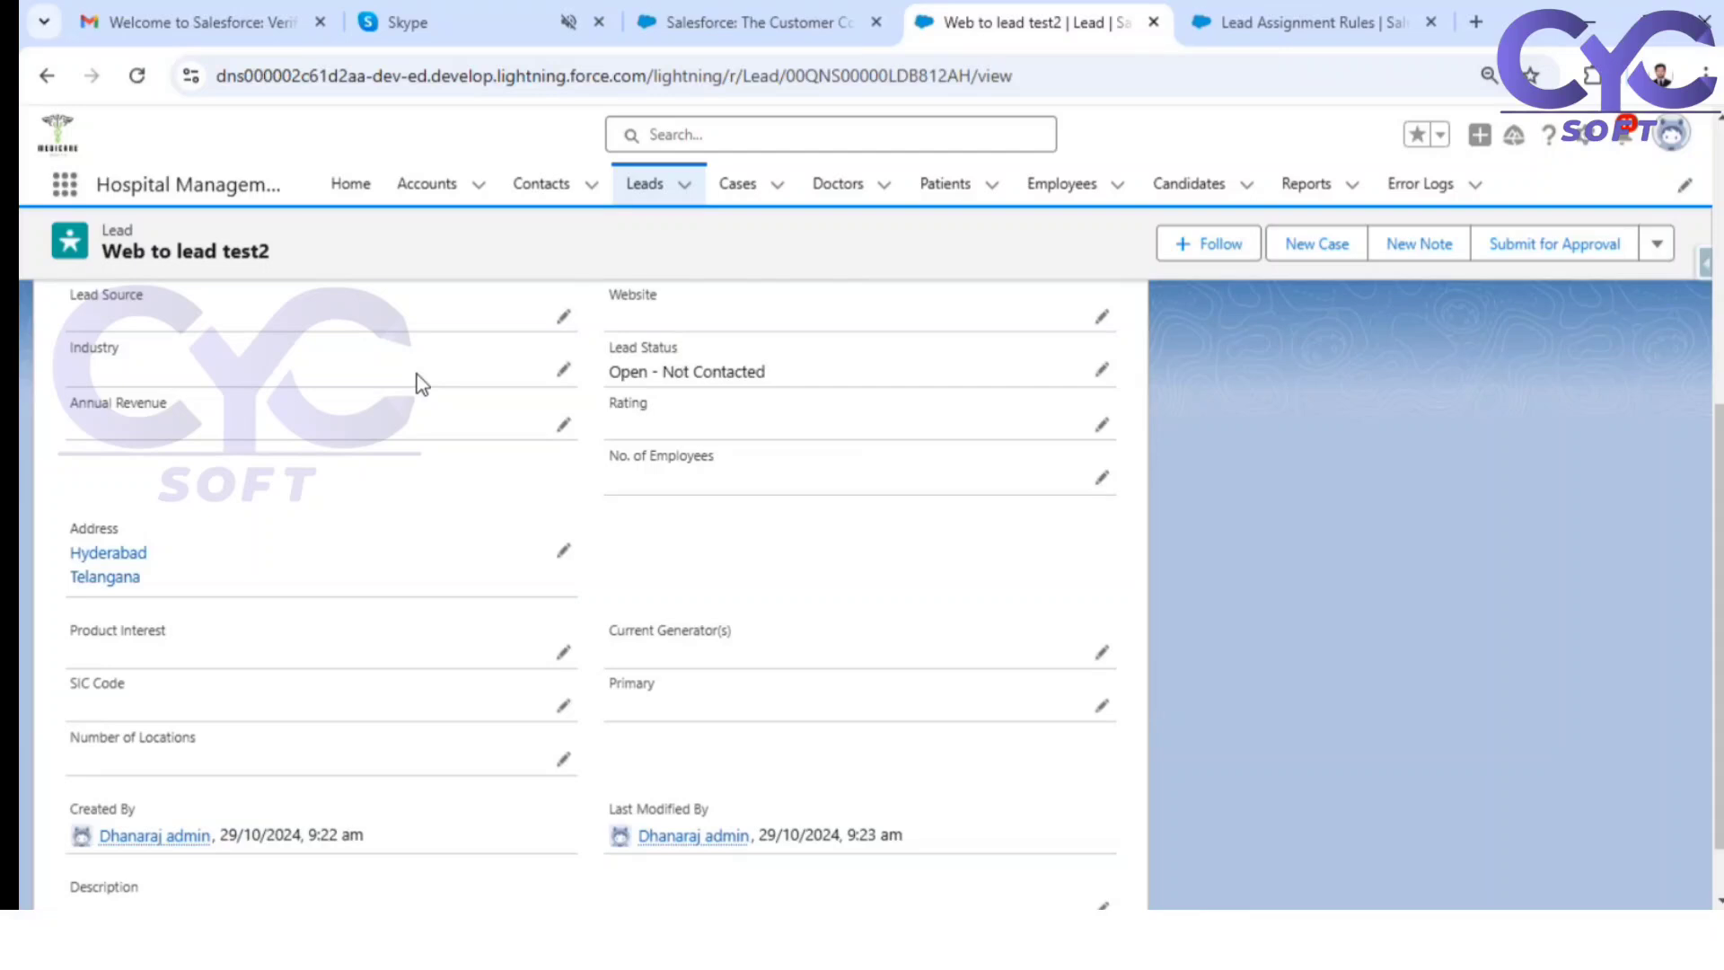
{"action": "scroll", "coordinate": [384, 566], "scroll_direction": "up", "scroll_amount": 1}
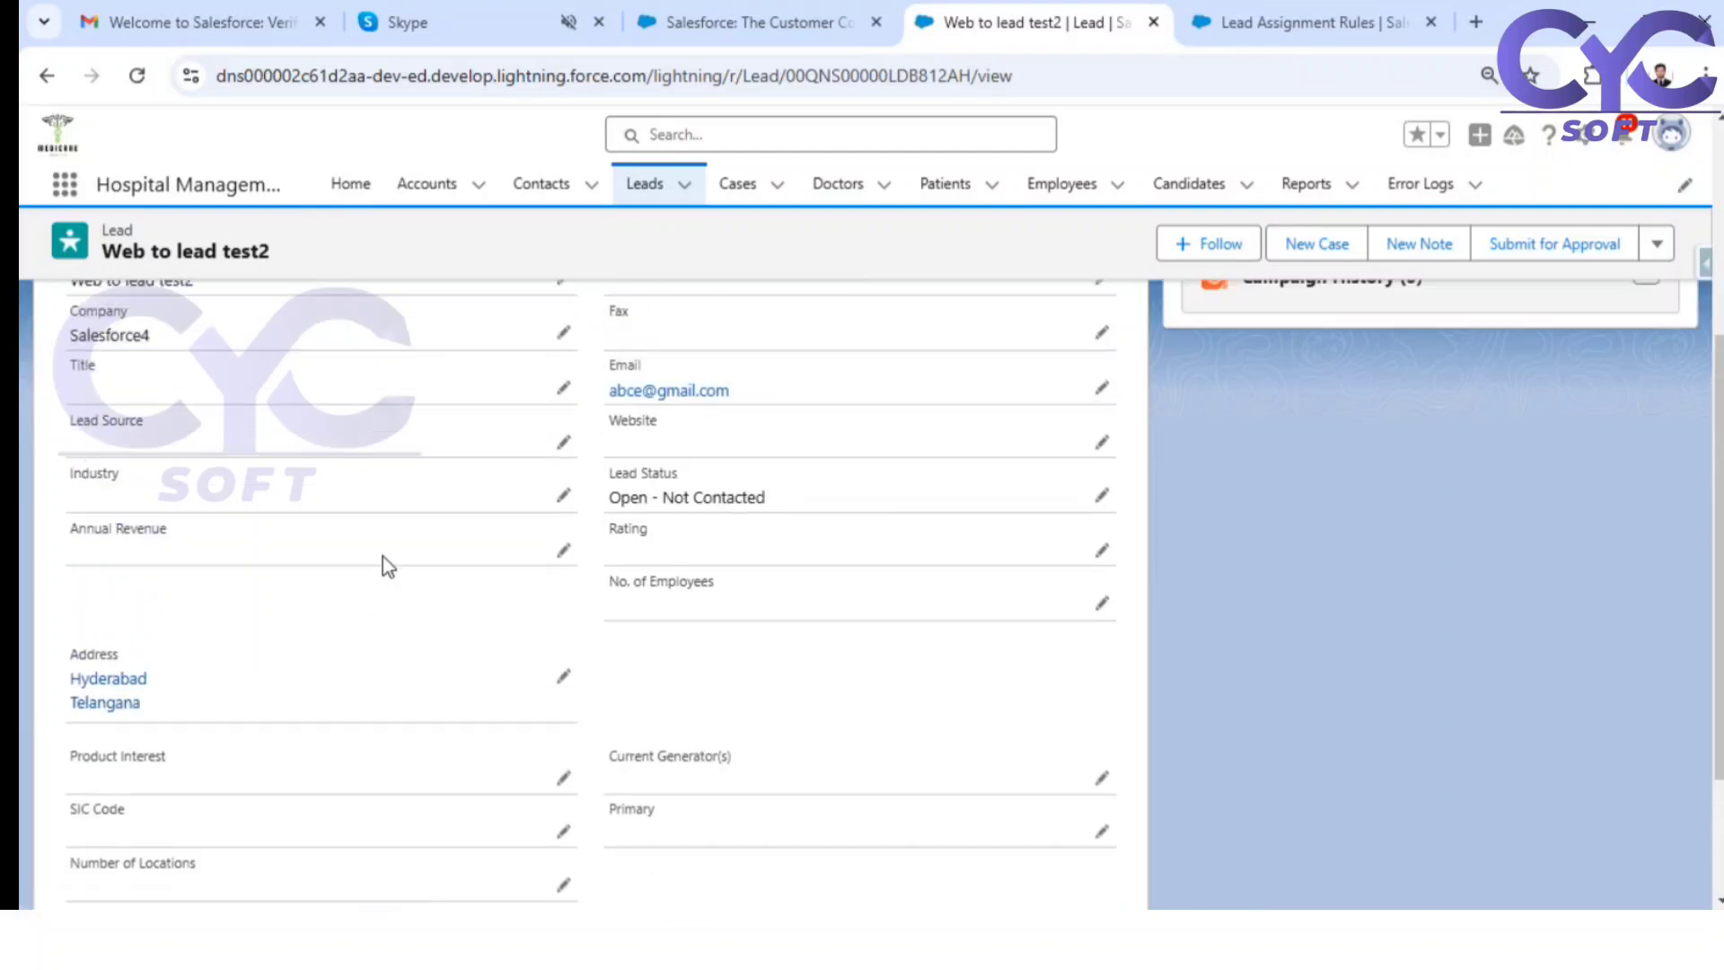
Step: Open the lead's details for editing, view the available Industry options and highlight the Lead Owner
{"action": "left_click", "coordinate": [563, 494]}
{"action": "left_click", "coordinate": [428, 519]}
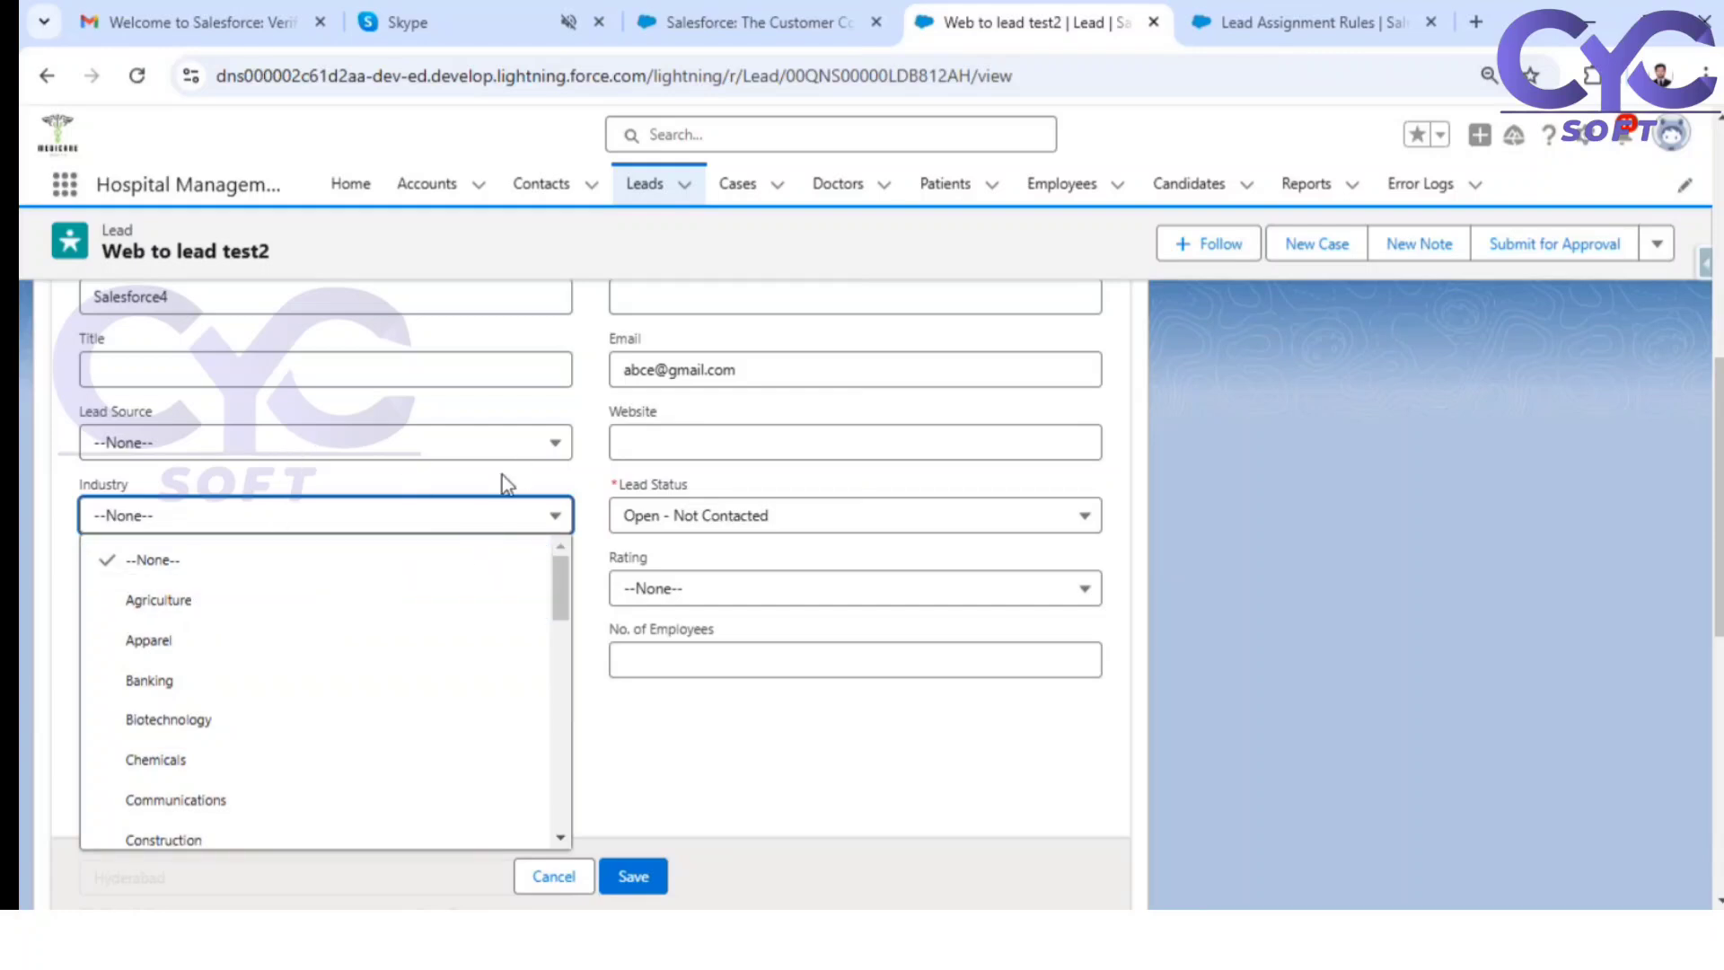
{"action": "scroll", "coordinate": [114, 422], "scroll_direction": "up", "scroll_amount": 3}
{"action": "left_click_drag", "start_coordinate": [219, 368], "coordinate": [117, 373]}
{"action": "scroll", "coordinate": [179, 466], "scroll_direction": "down", "scroll_amount": 1}
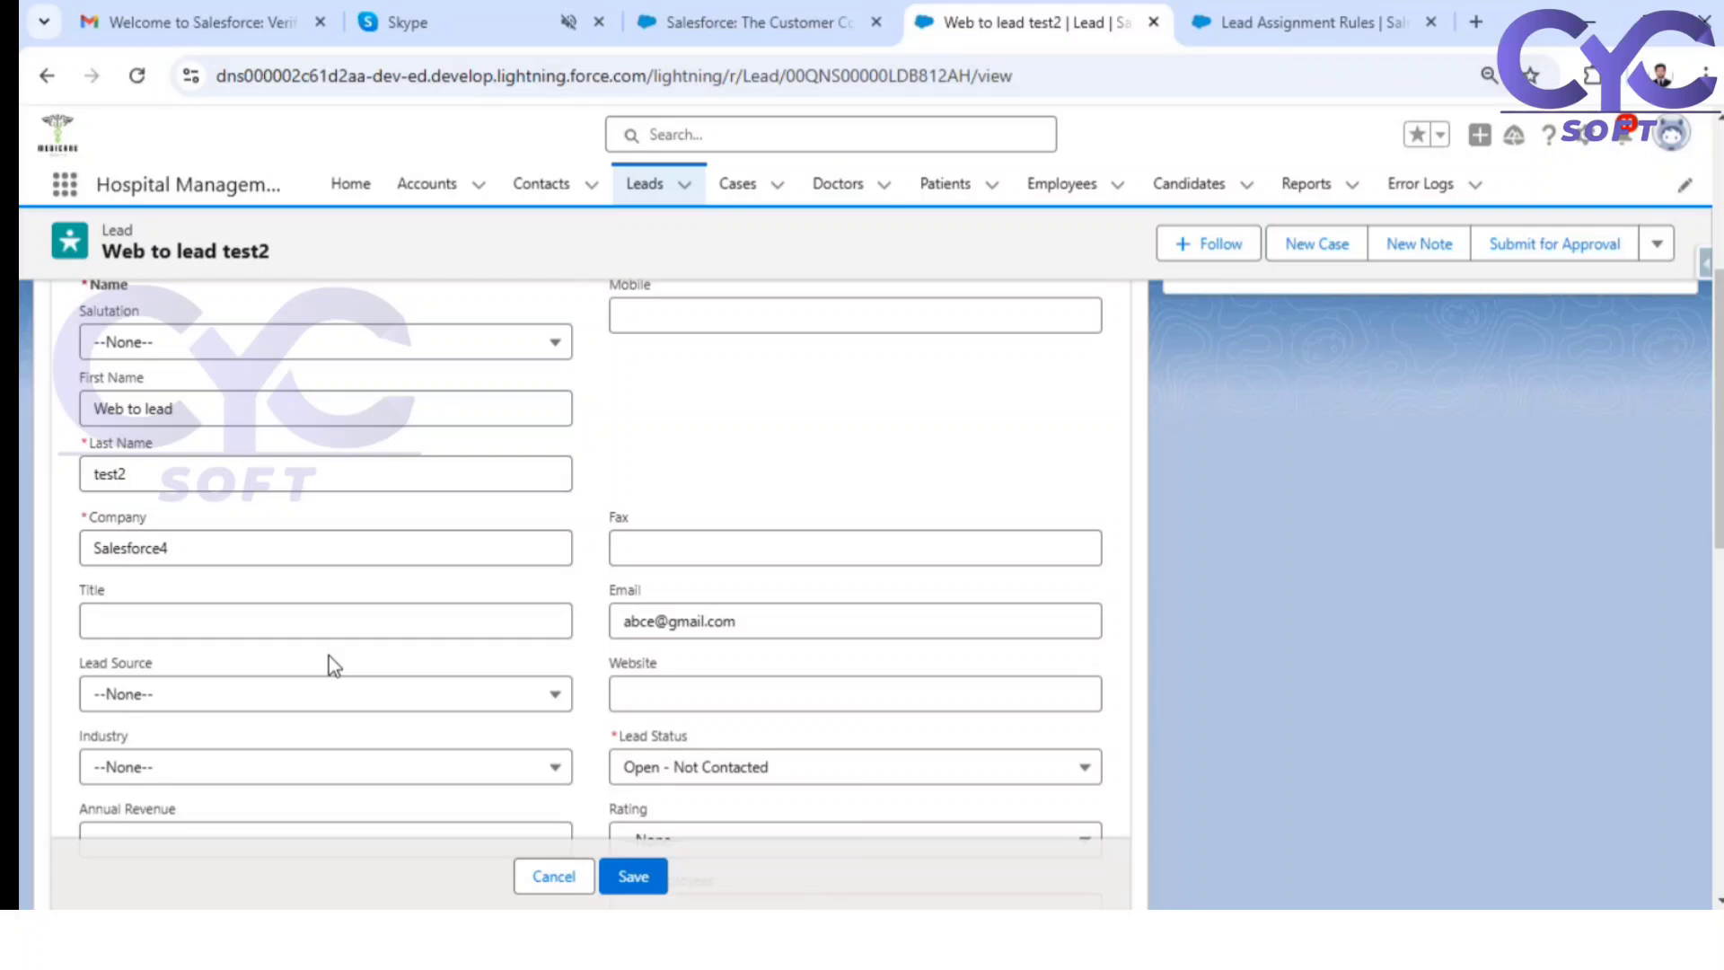
{"action": "scroll", "coordinate": [386, 691], "scroll_direction": "up", "scroll_amount": 3}
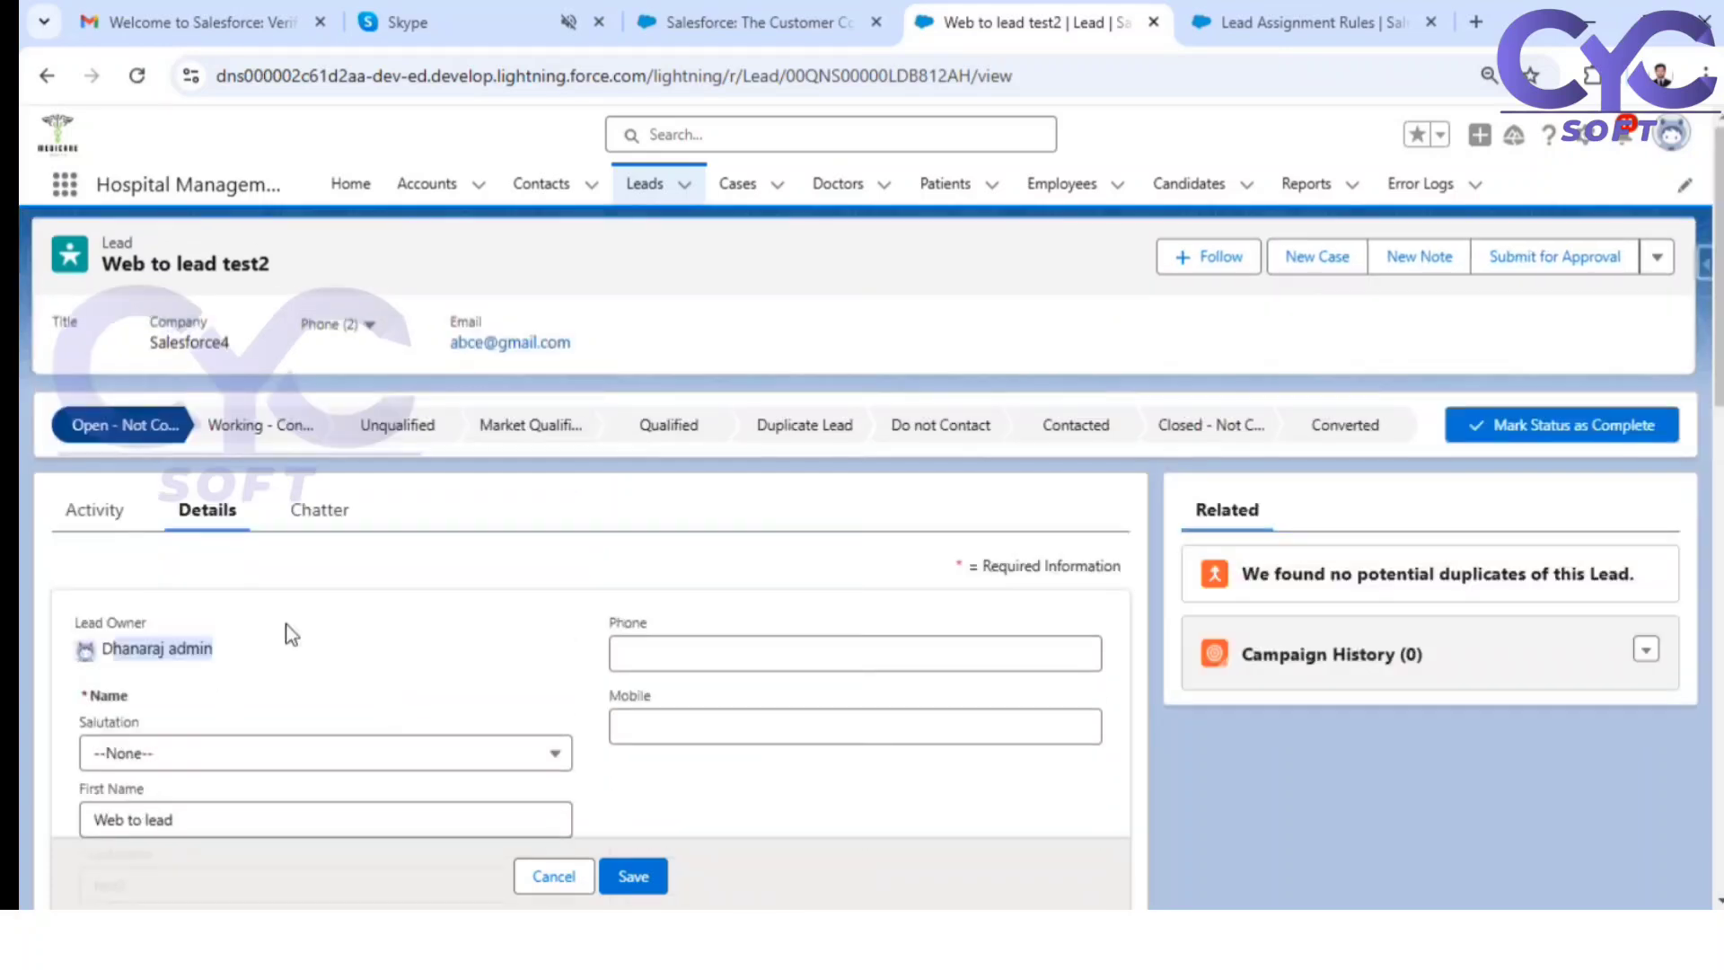
Step: Return to the new lead assignment rule, name it "US Sales Team", make it active and save it
{"action": "left_click", "coordinate": [1294, 26]}
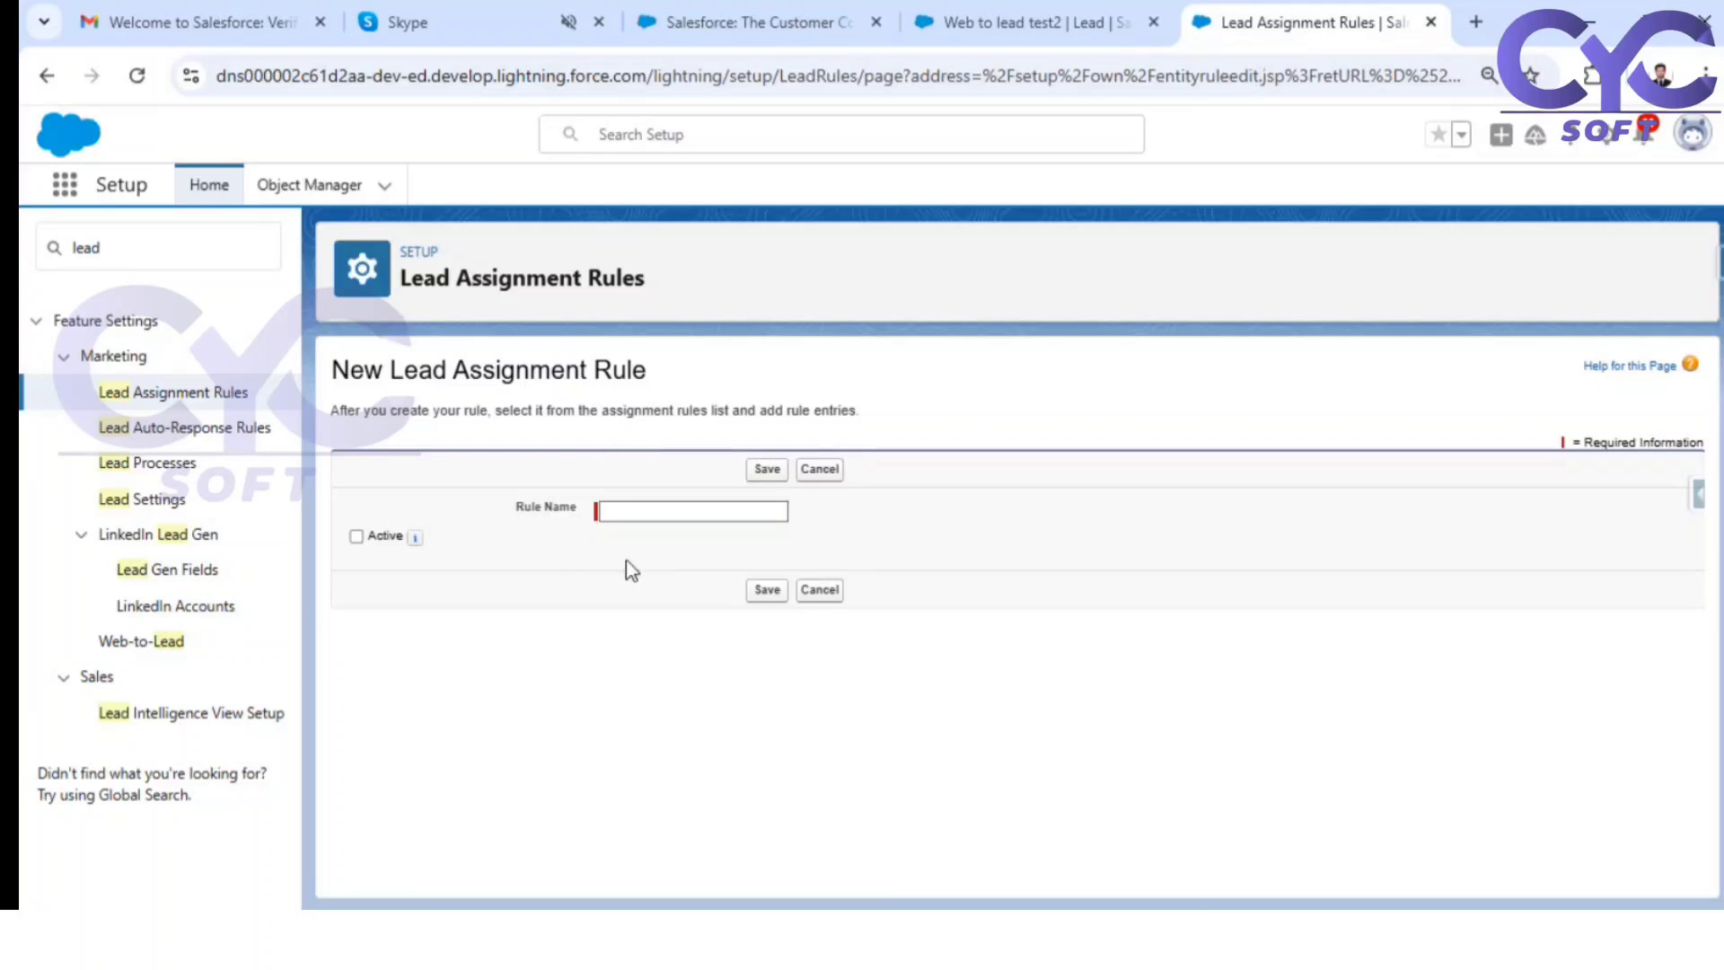
{"action": "left_click", "coordinate": [646, 509]}
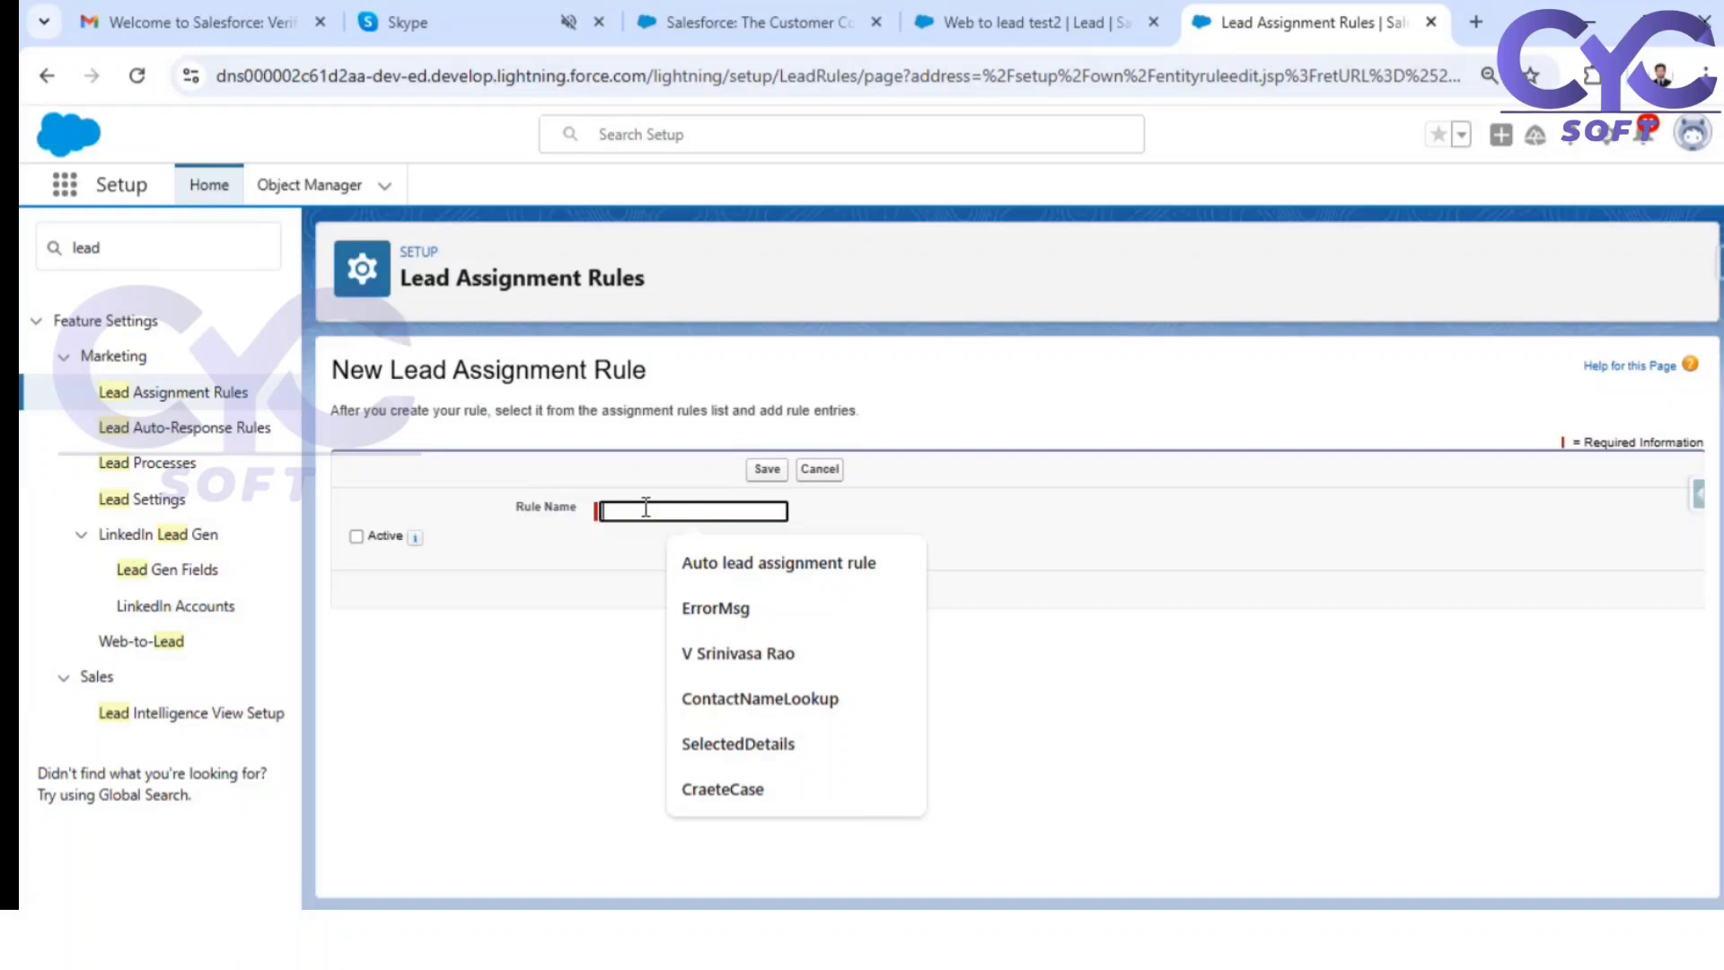
{"action": "type", "text": "U"}
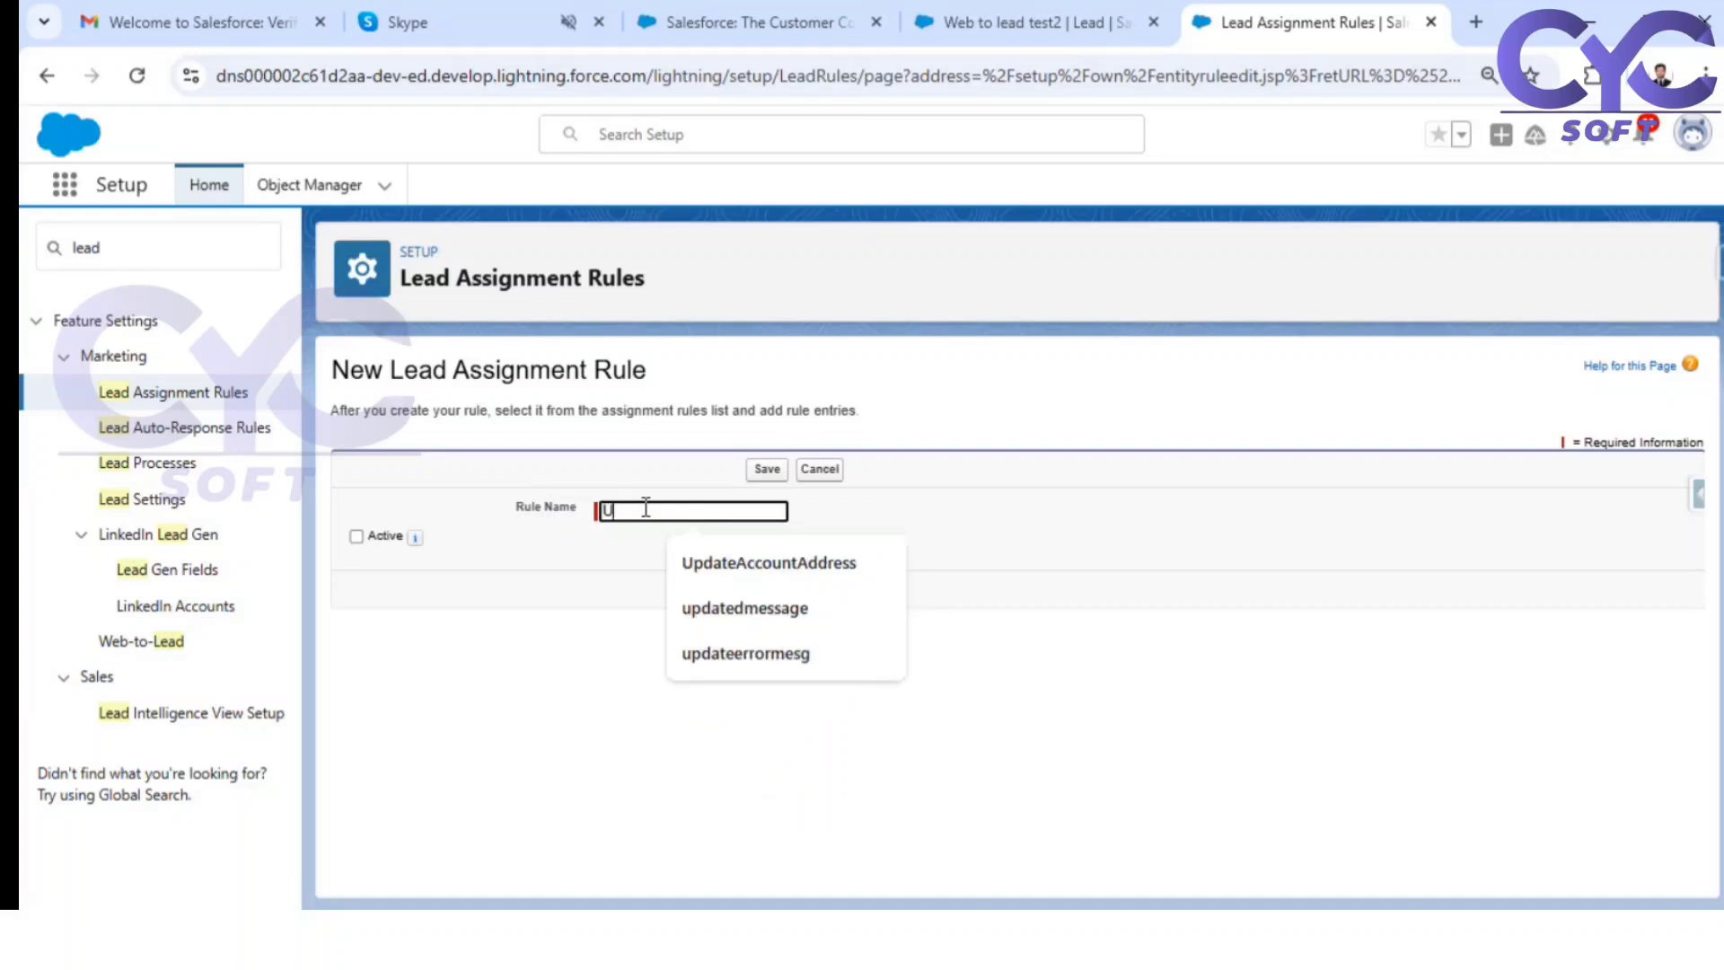
{"action": "type", "text": "S Sales"}
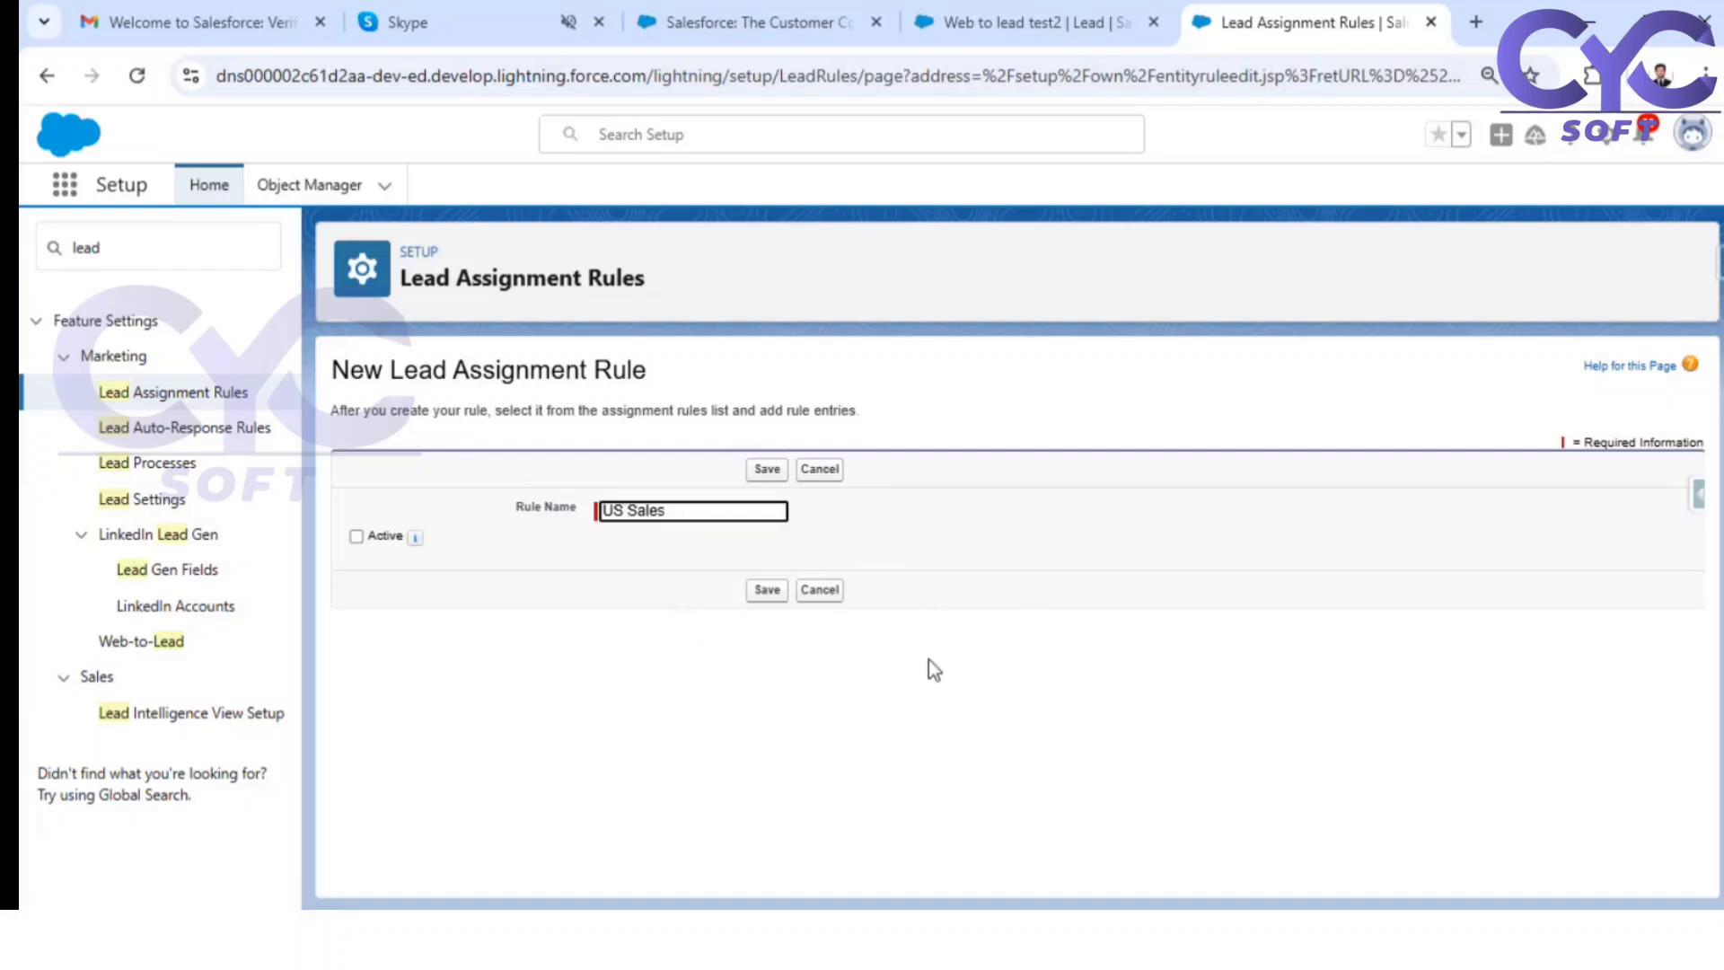
{"action": "type", "text": " Team"}
{"action": "left_click", "coordinate": [957, 639]}
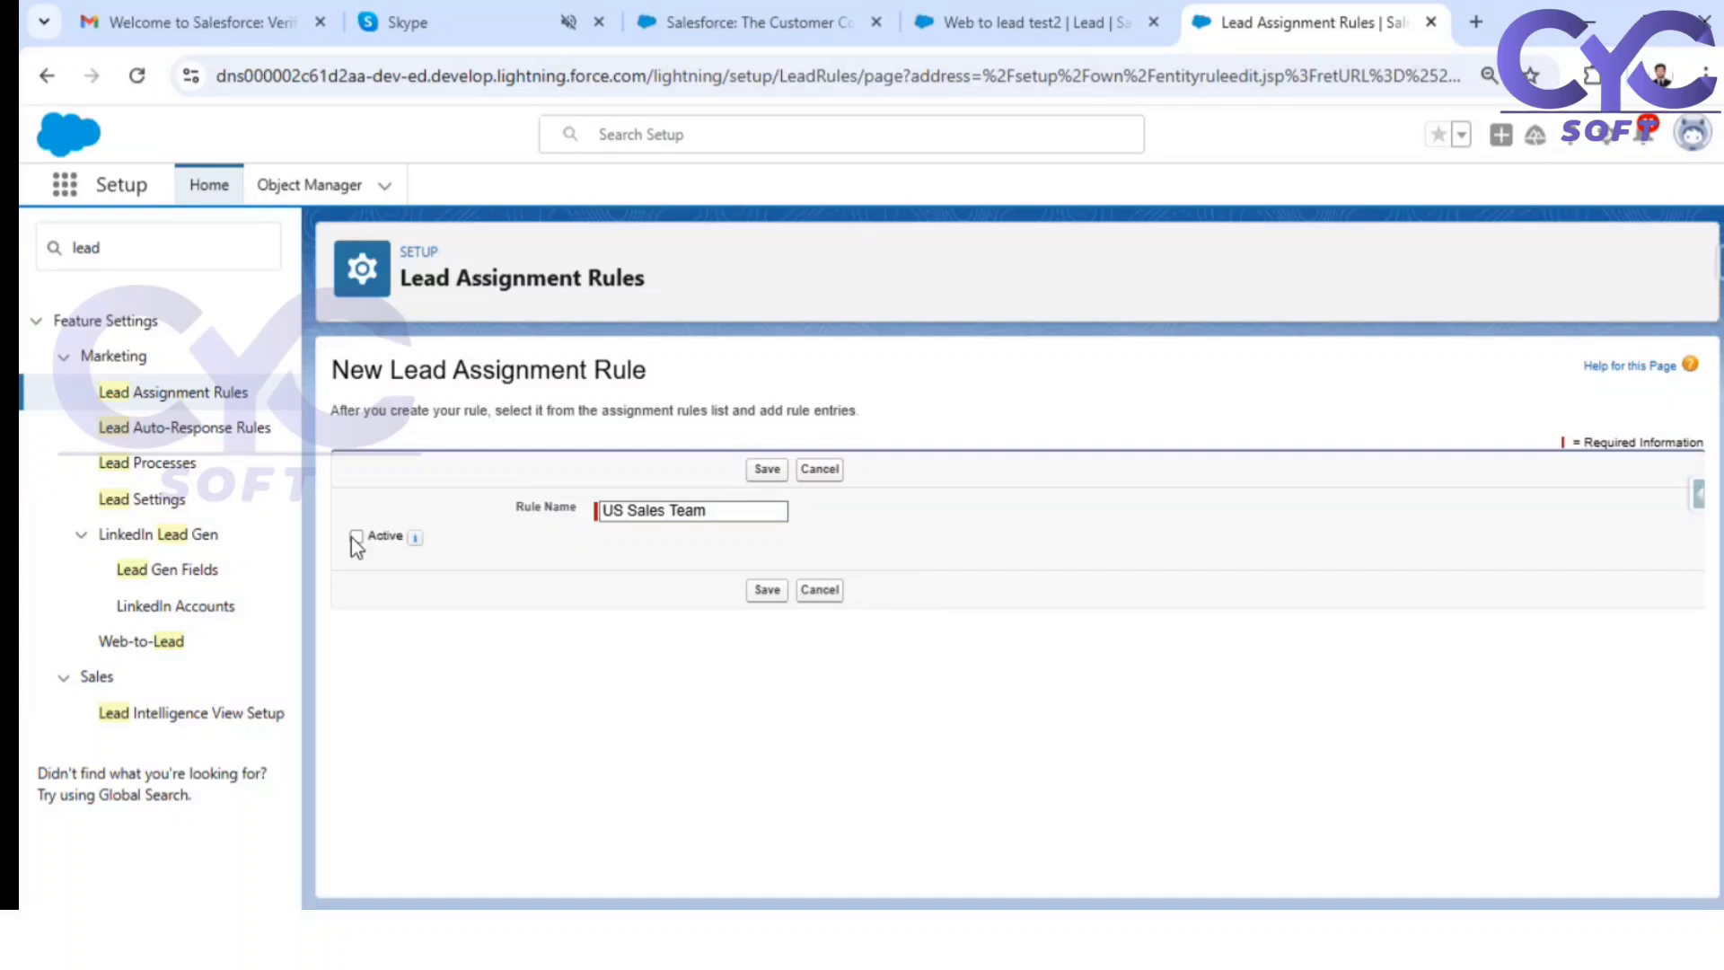
{"action": "left_click", "coordinate": [768, 470]}
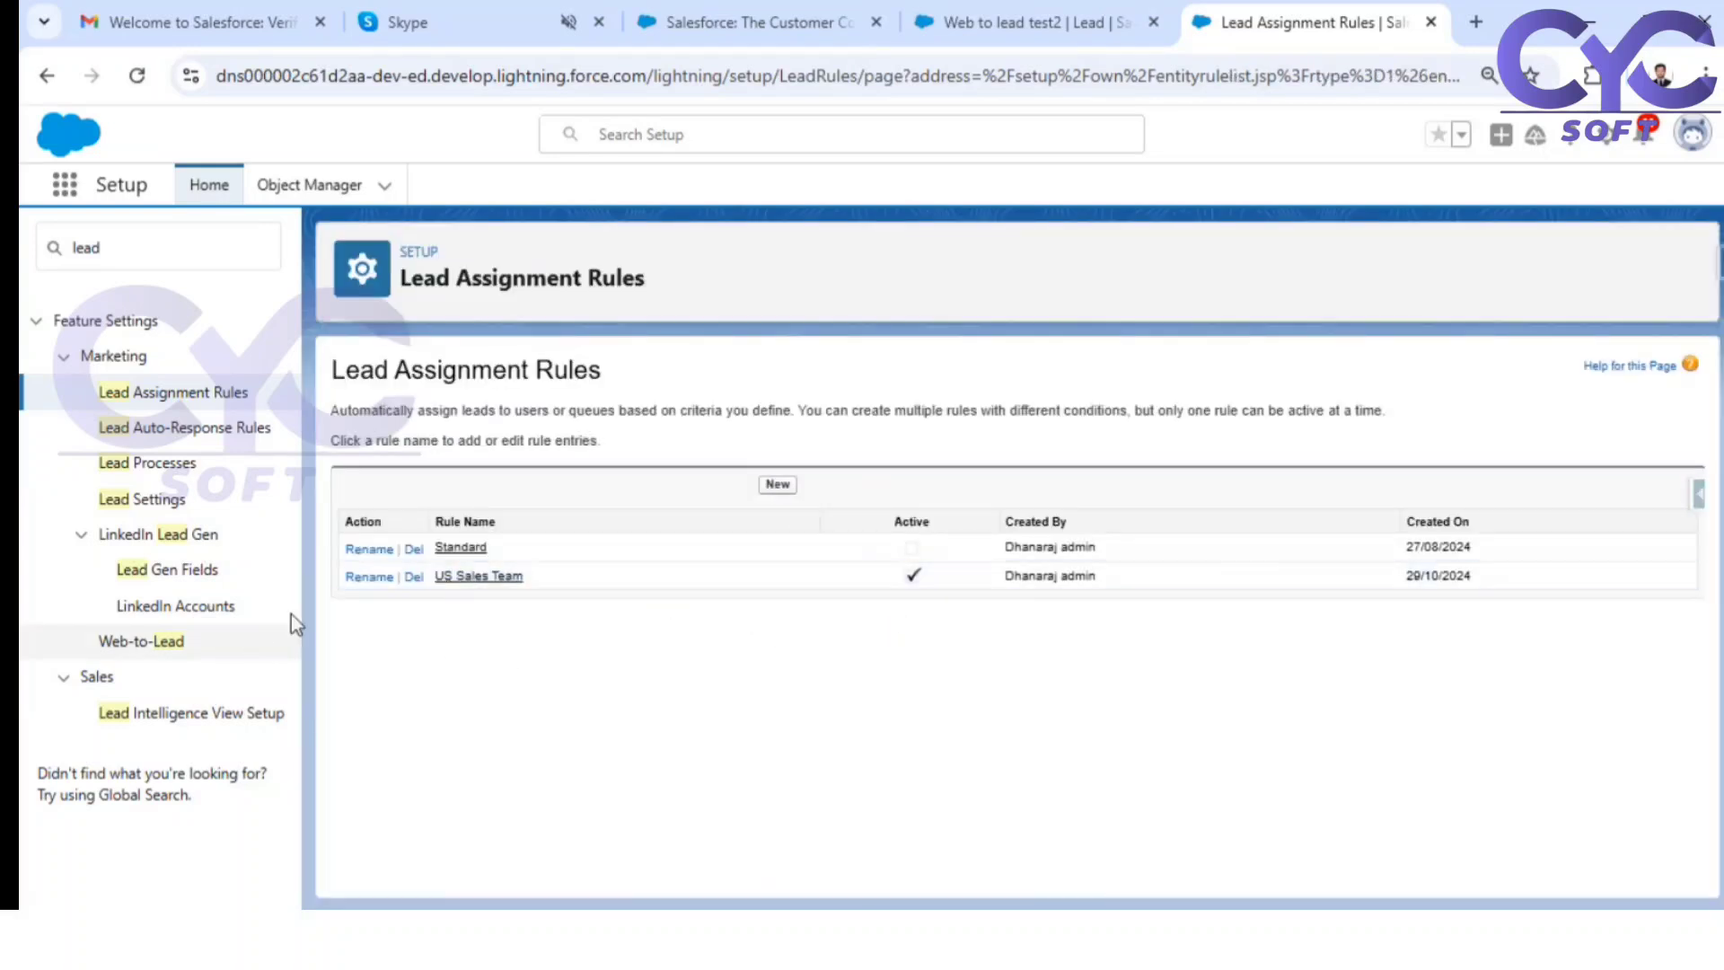
Step: Open the US Sales Team rule and start a new rule entry with sort order 1
{"action": "left_click", "coordinate": [463, 575]}
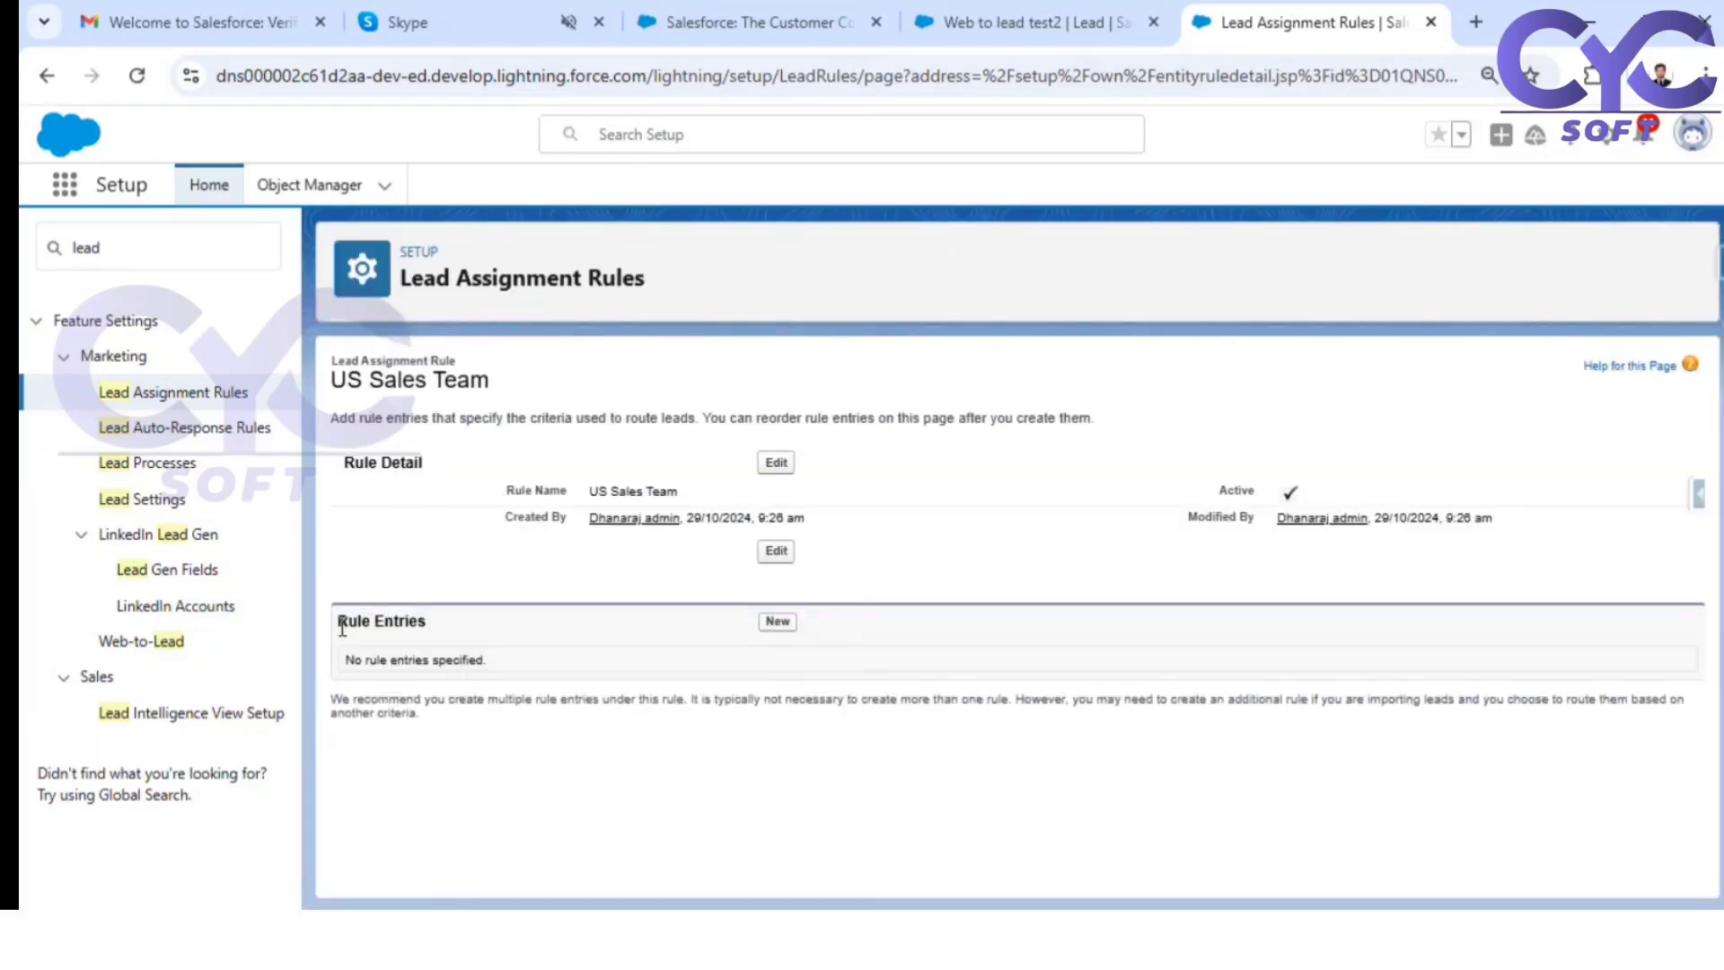
{"action": "left_click_drag", "start_coordinate": [339, 624], "coordinate": [426, 622]}
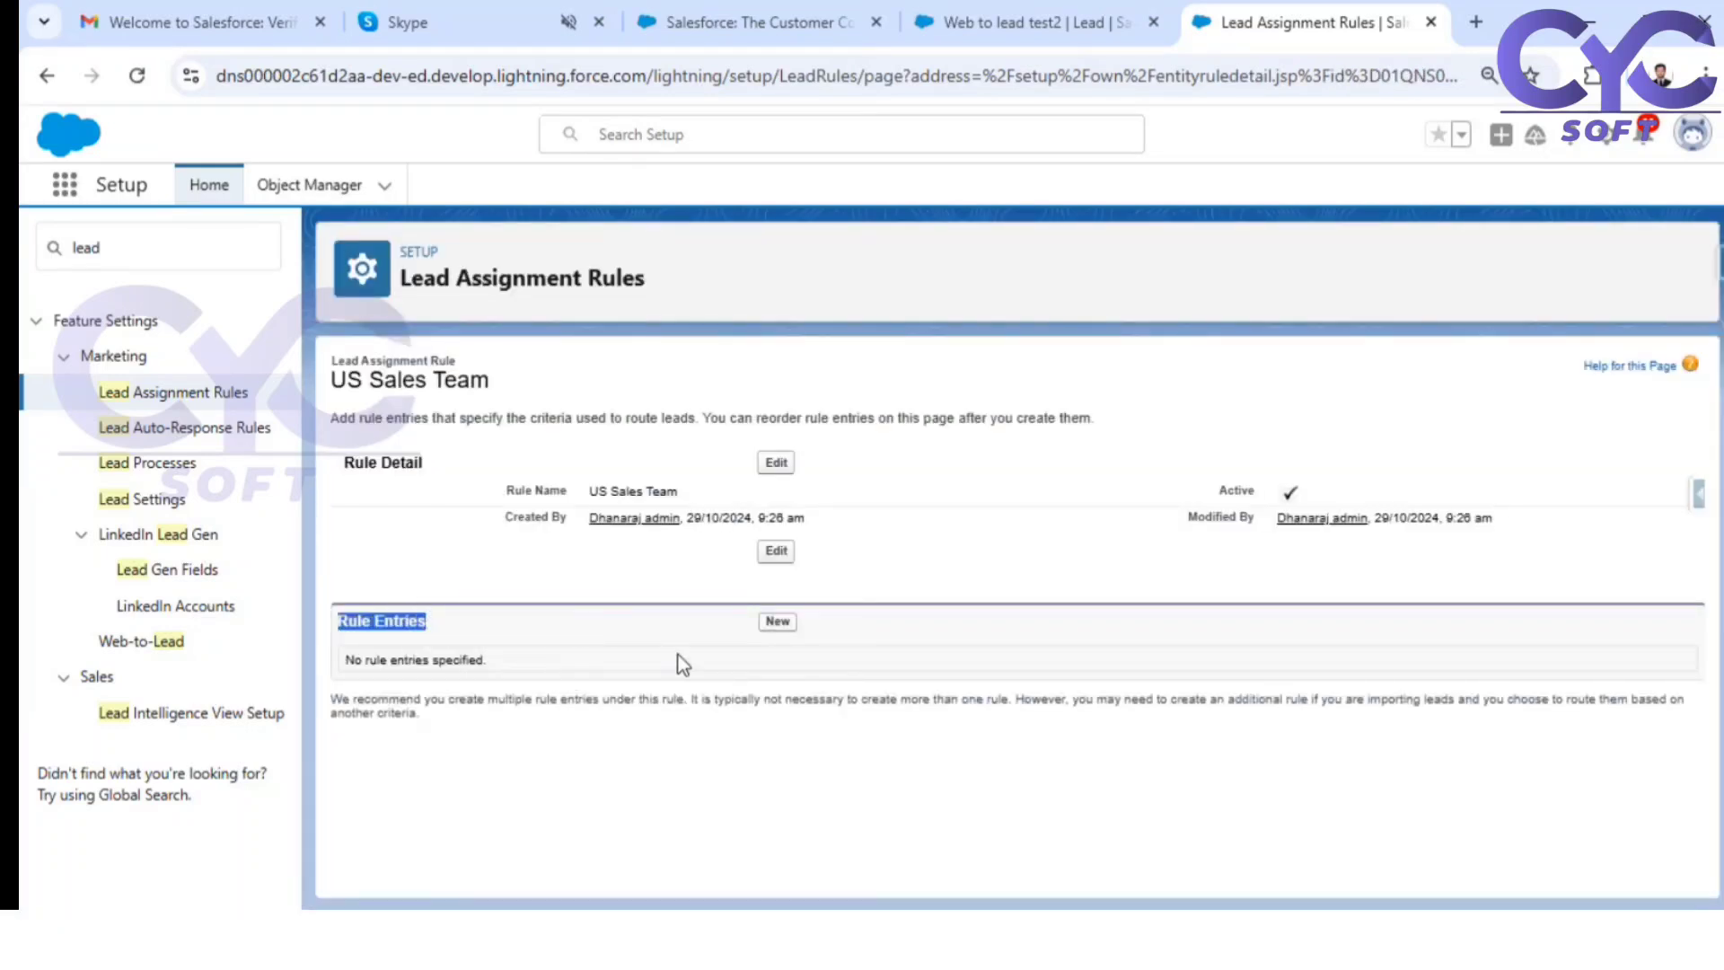
{"action": "left_click", "coordinate": [777, 625]}
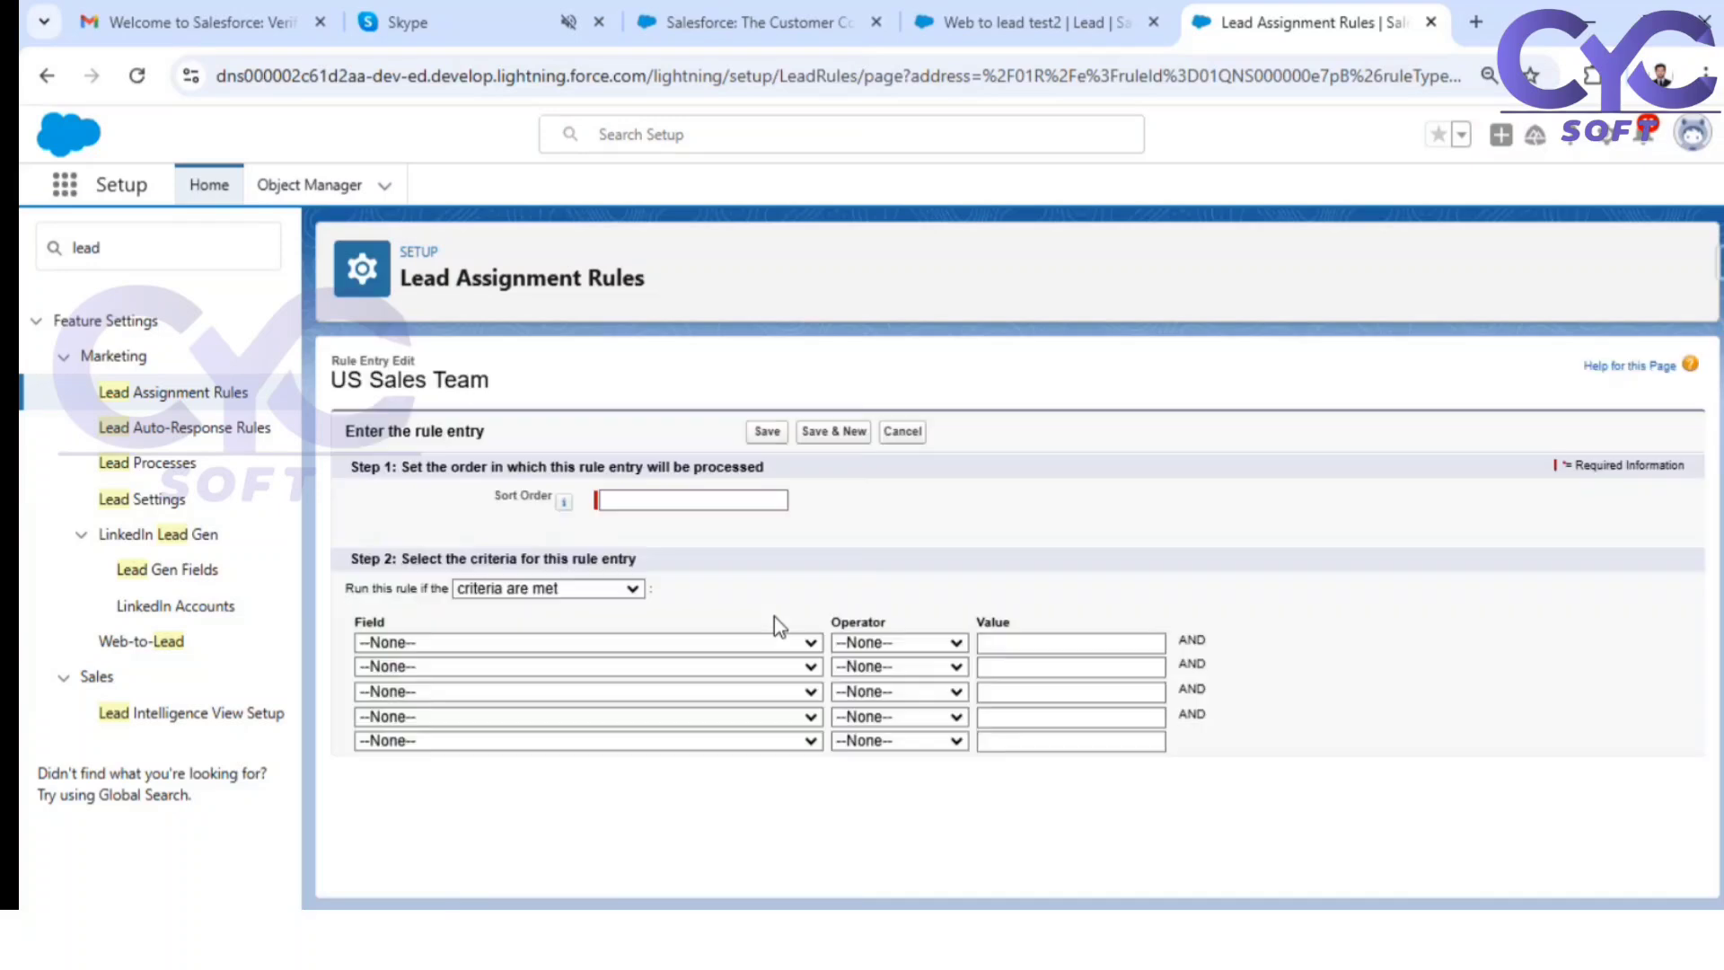
{"action": "left_click", "coordinate": [689, 501]}
{"action": "type", "text": "1"}
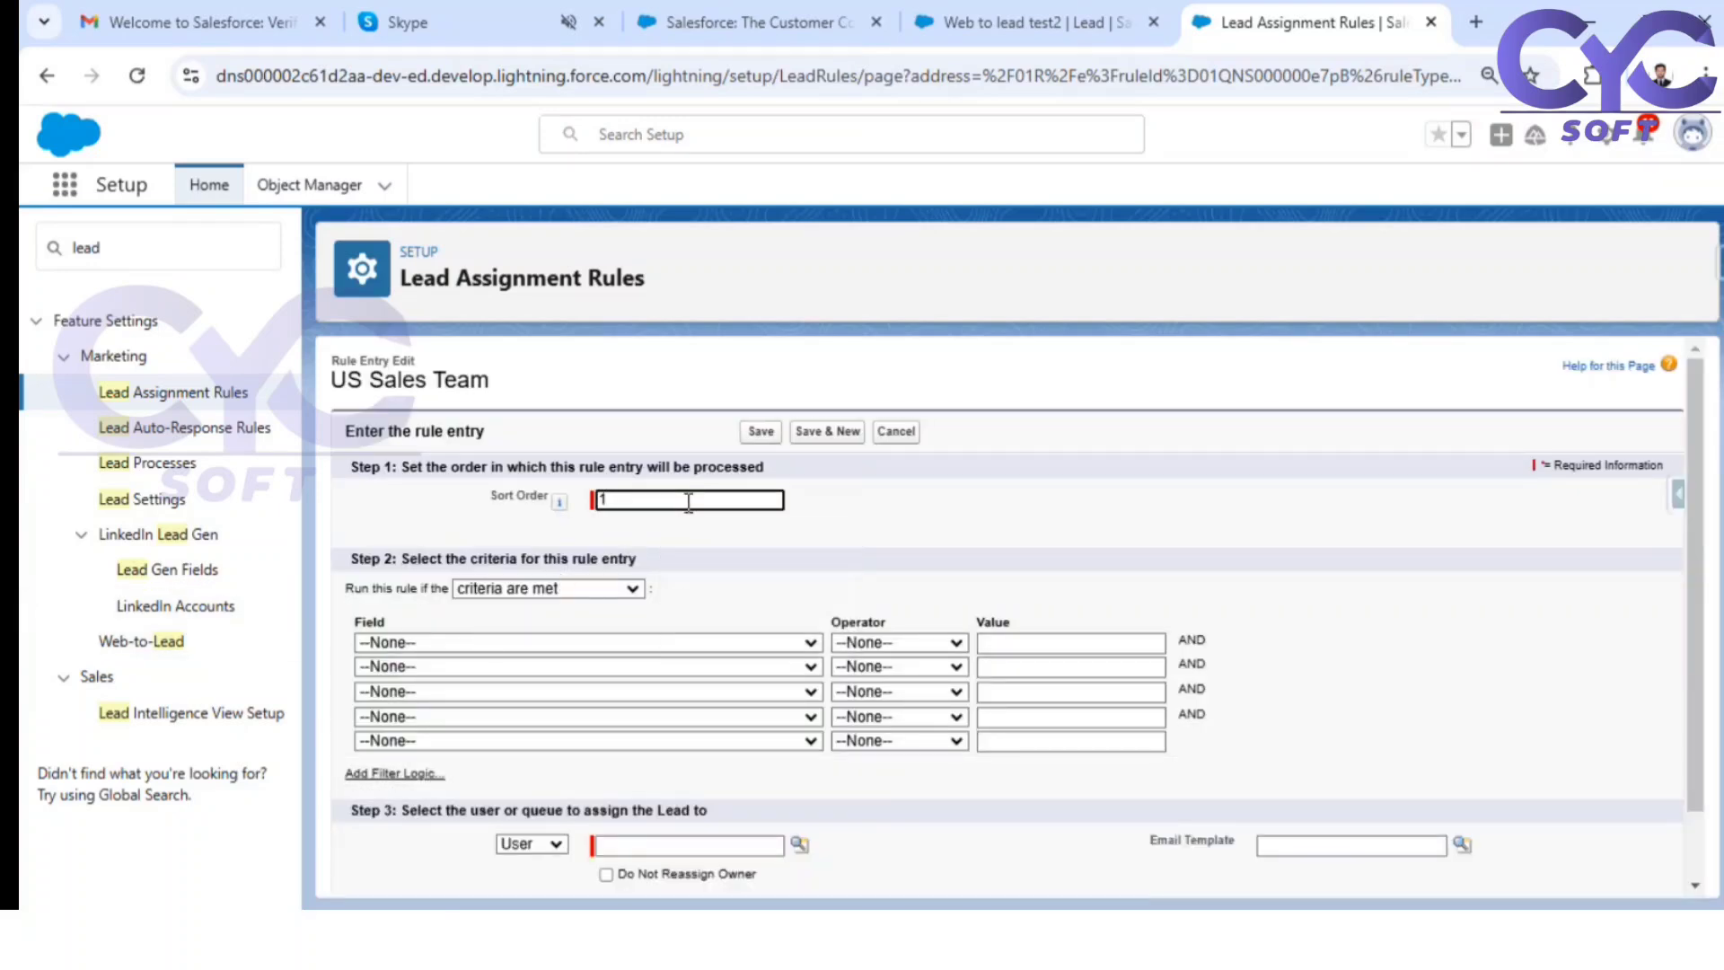
{"action": "left_click", "coordinate": [958, 542]}
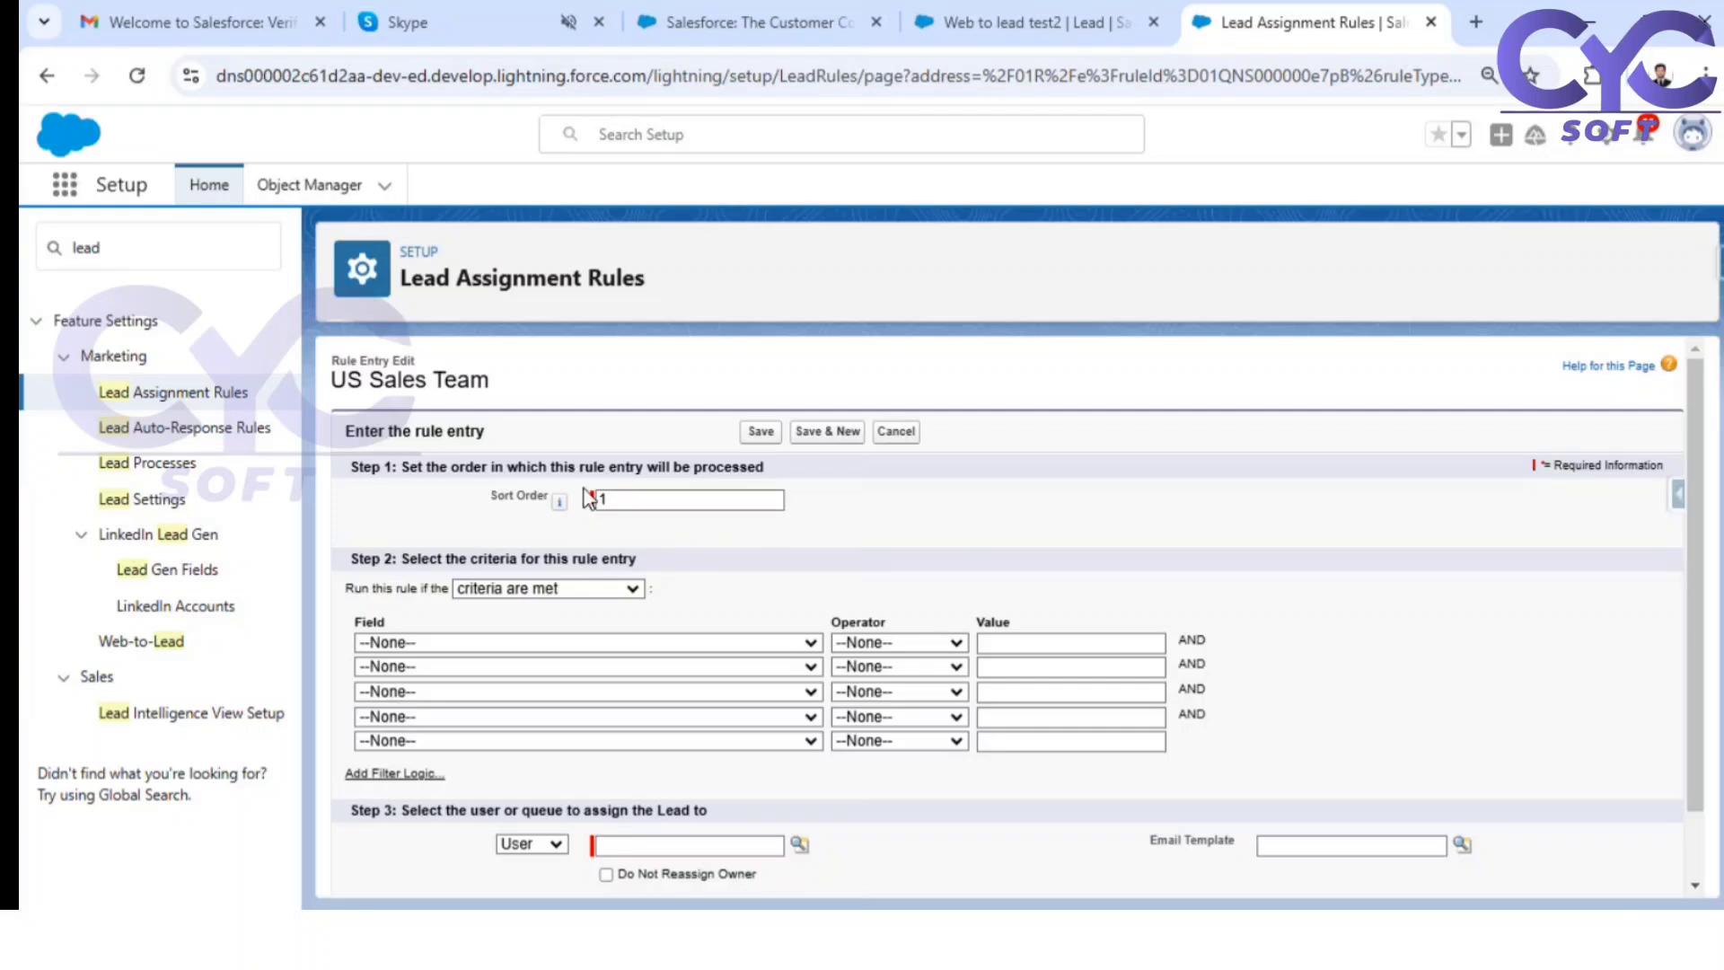
Step: Set the rule entry's first criterion to Lead: Country equals United States
{"action": "left_click", "coordinate": [496, 639]}
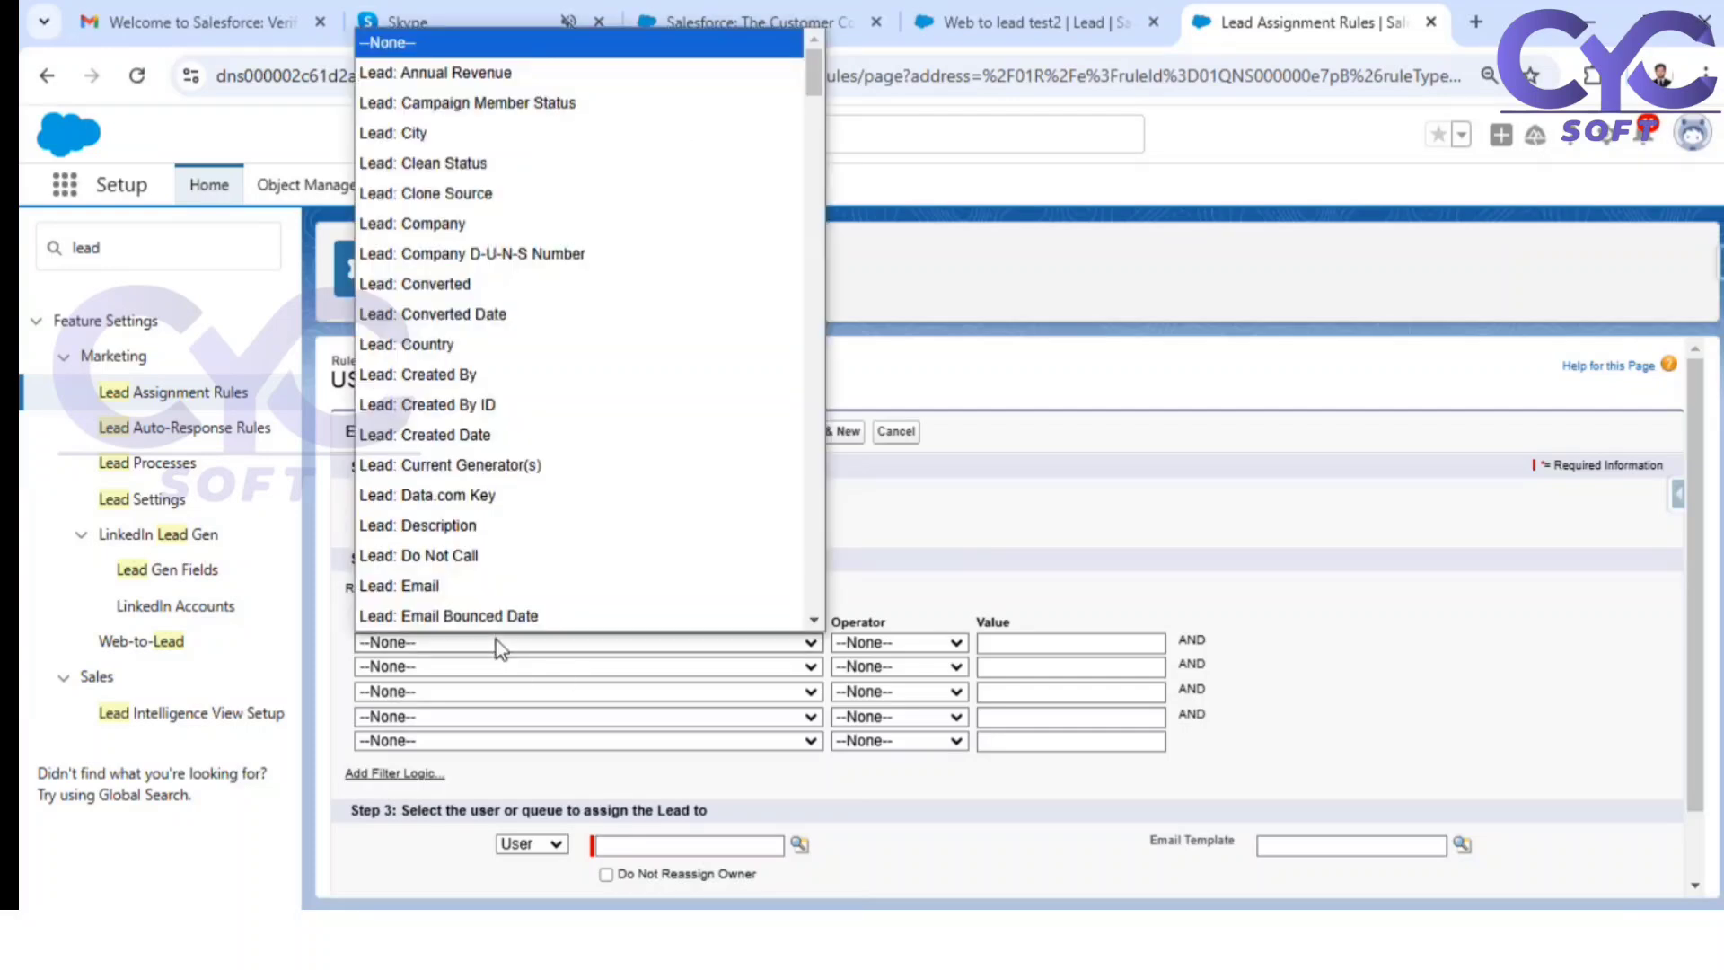
{"action": "left_click", "coordinate": [565, 345]}
{"action": "left_click", "coordinate": [916, 643]}
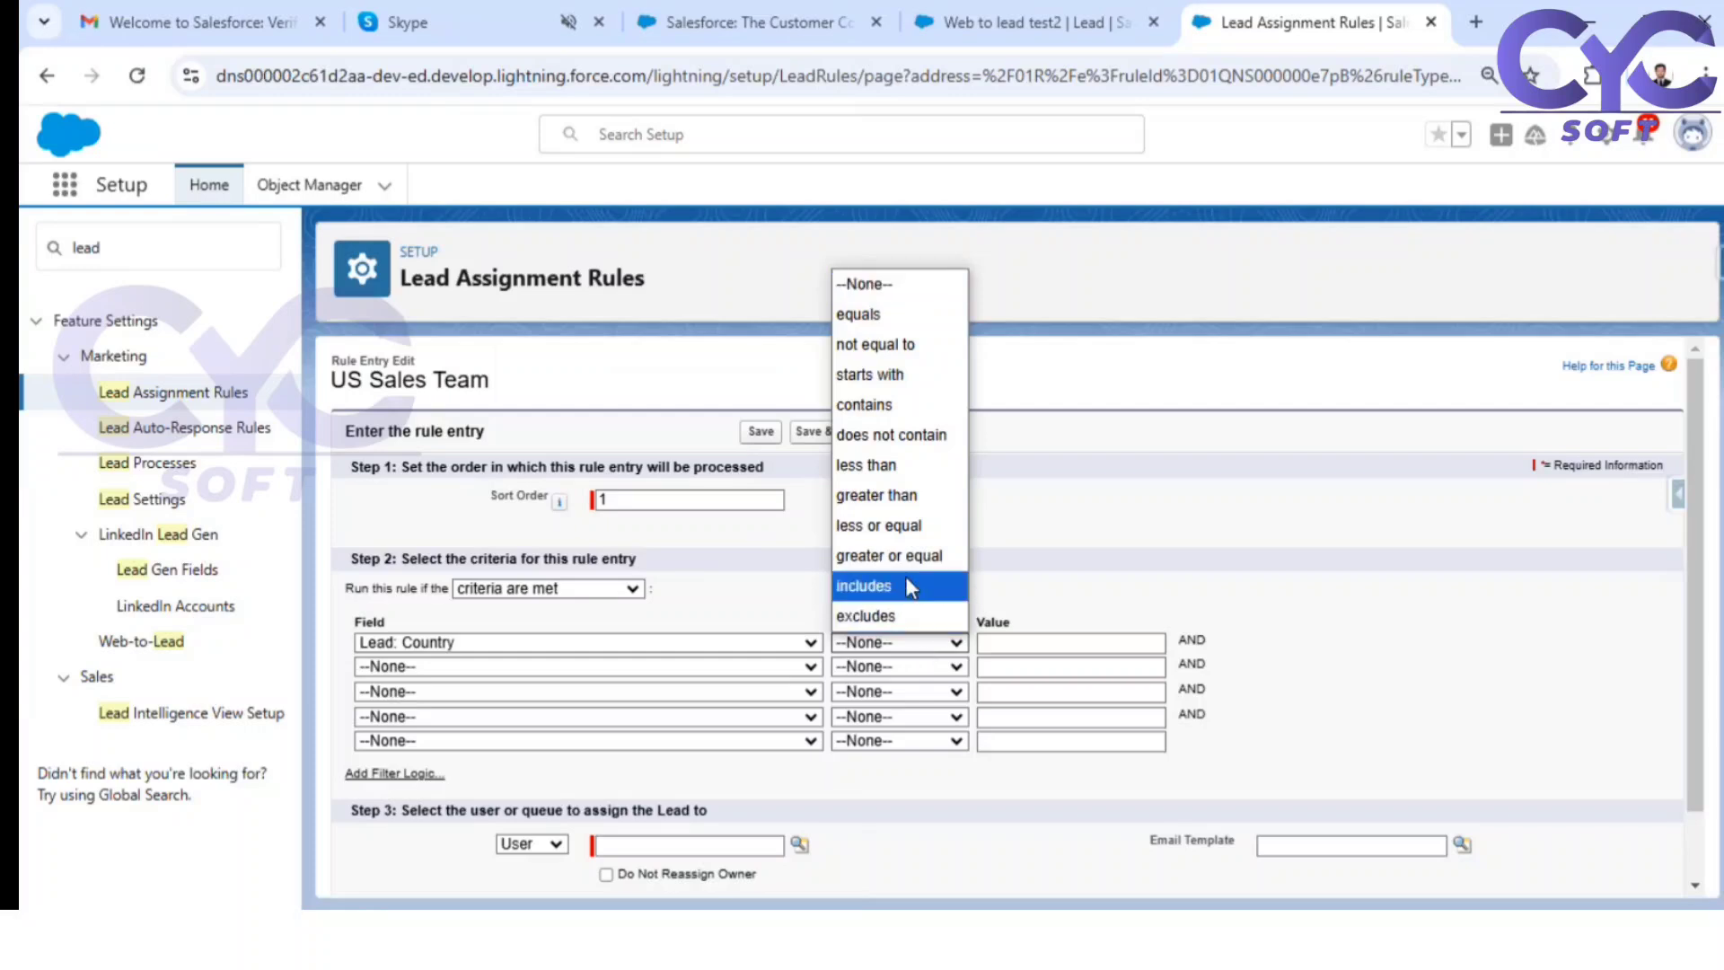
{"action": "left_click", "coordinate": [900, 314]}
{"action": "left_click", "coordinate": [1023, 643]}
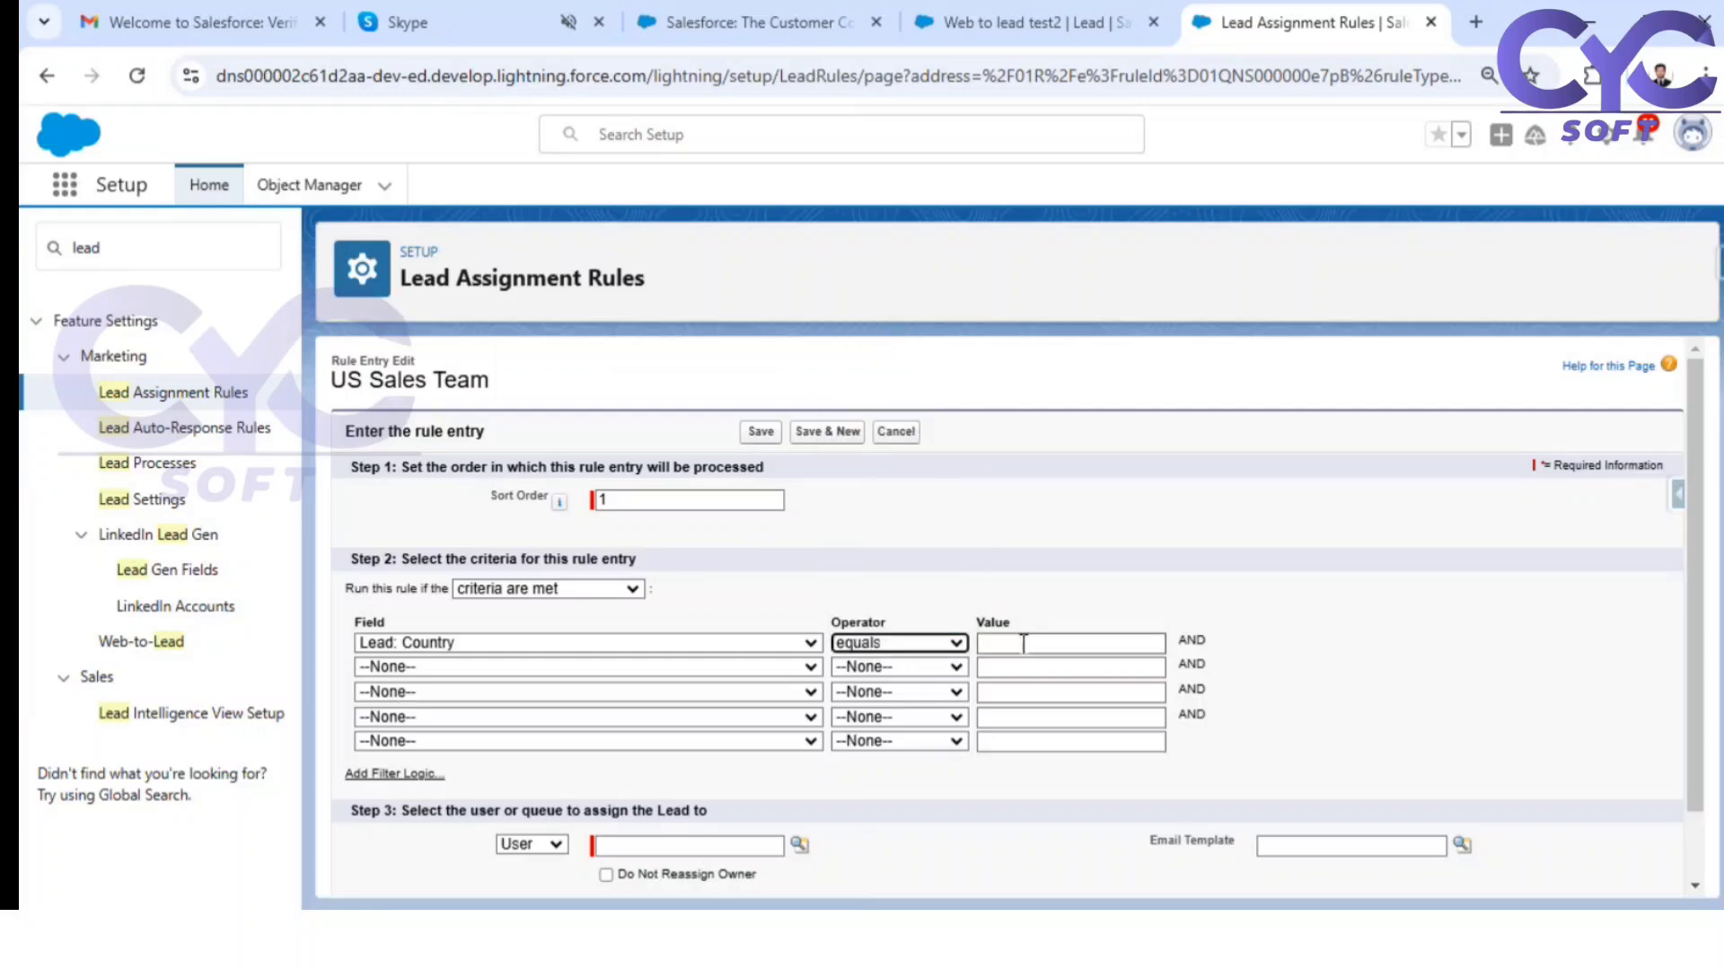
{"action": "type", "text": "Un"}
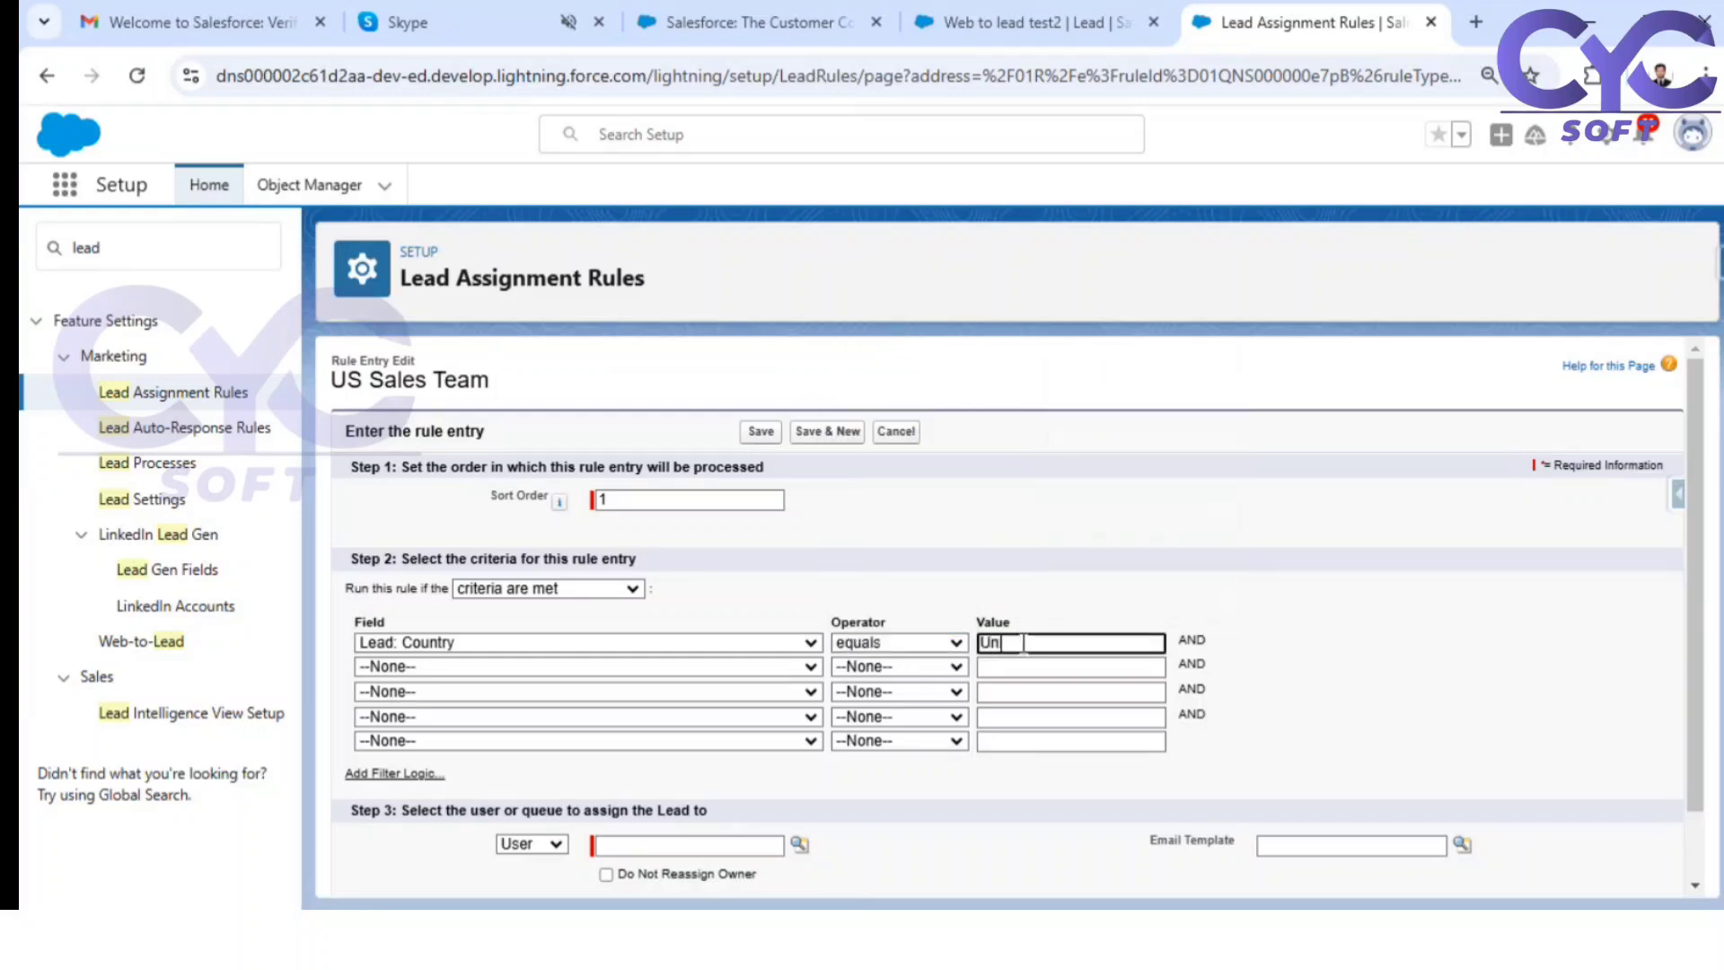
{"action": "type", "text": "ited States"}
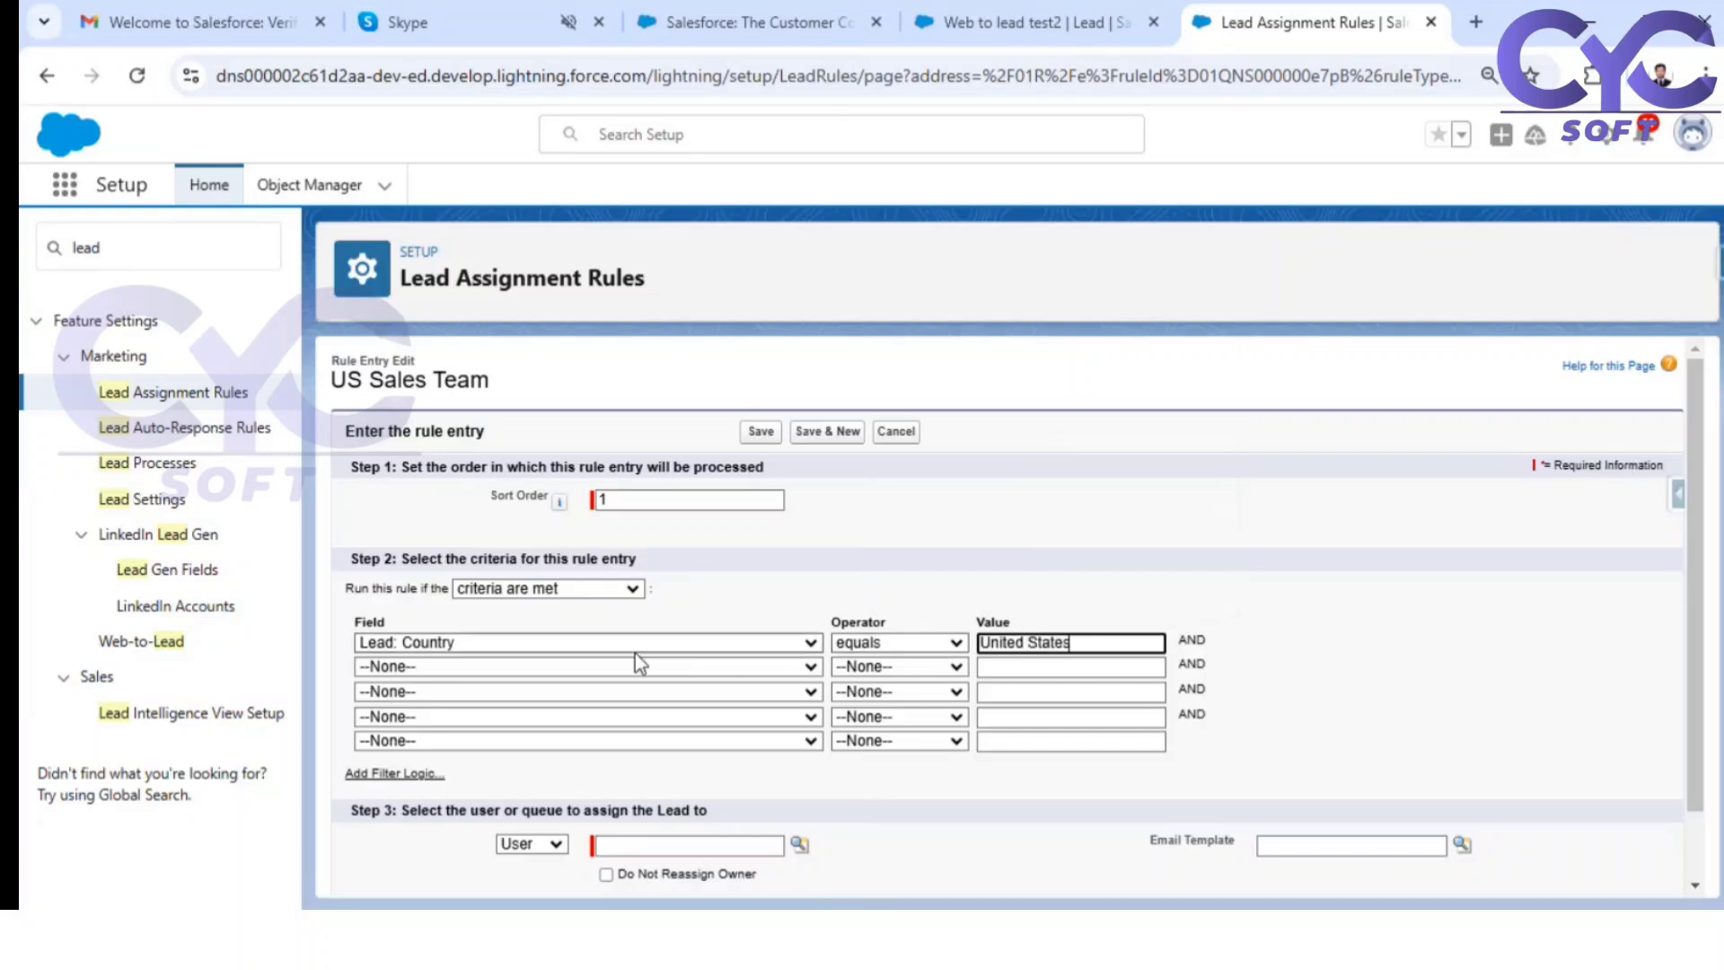
Step: Set the rule entry's second criterion to Lead: Country equals USA
{"action": "left_click", "coordinate": [608, 667]}
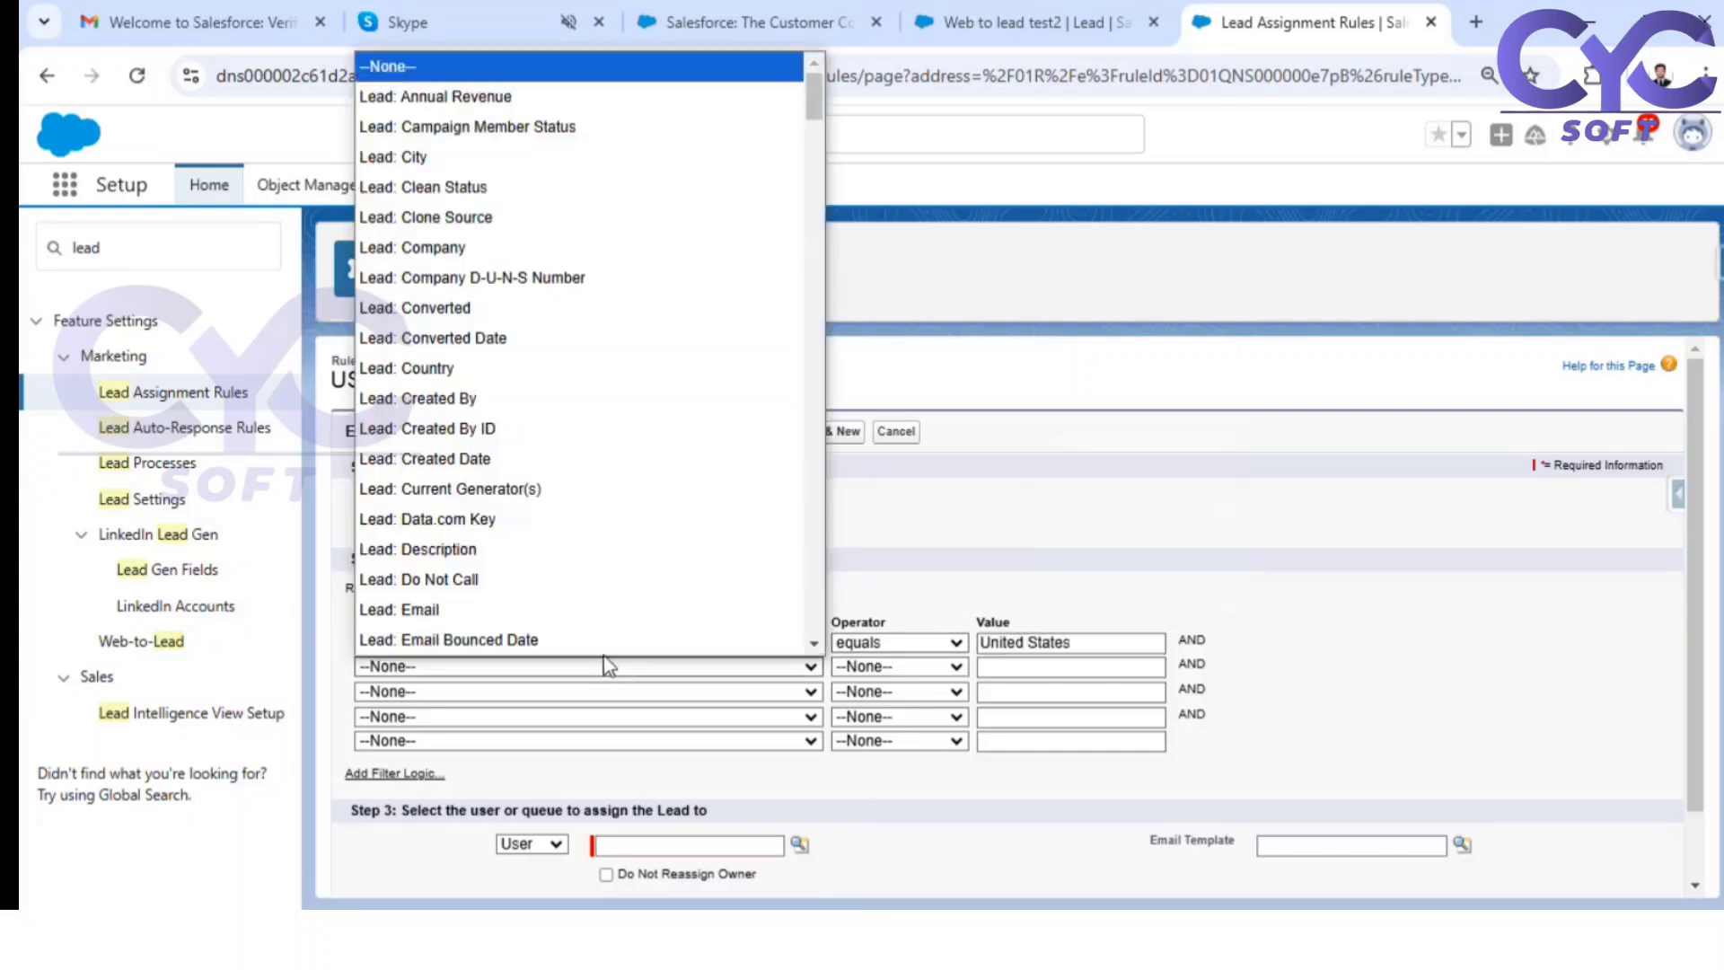
{"action": "left_click", "coordinate": [558, 370]}
{"action": "left_click", "coordinate": [891, 671]}
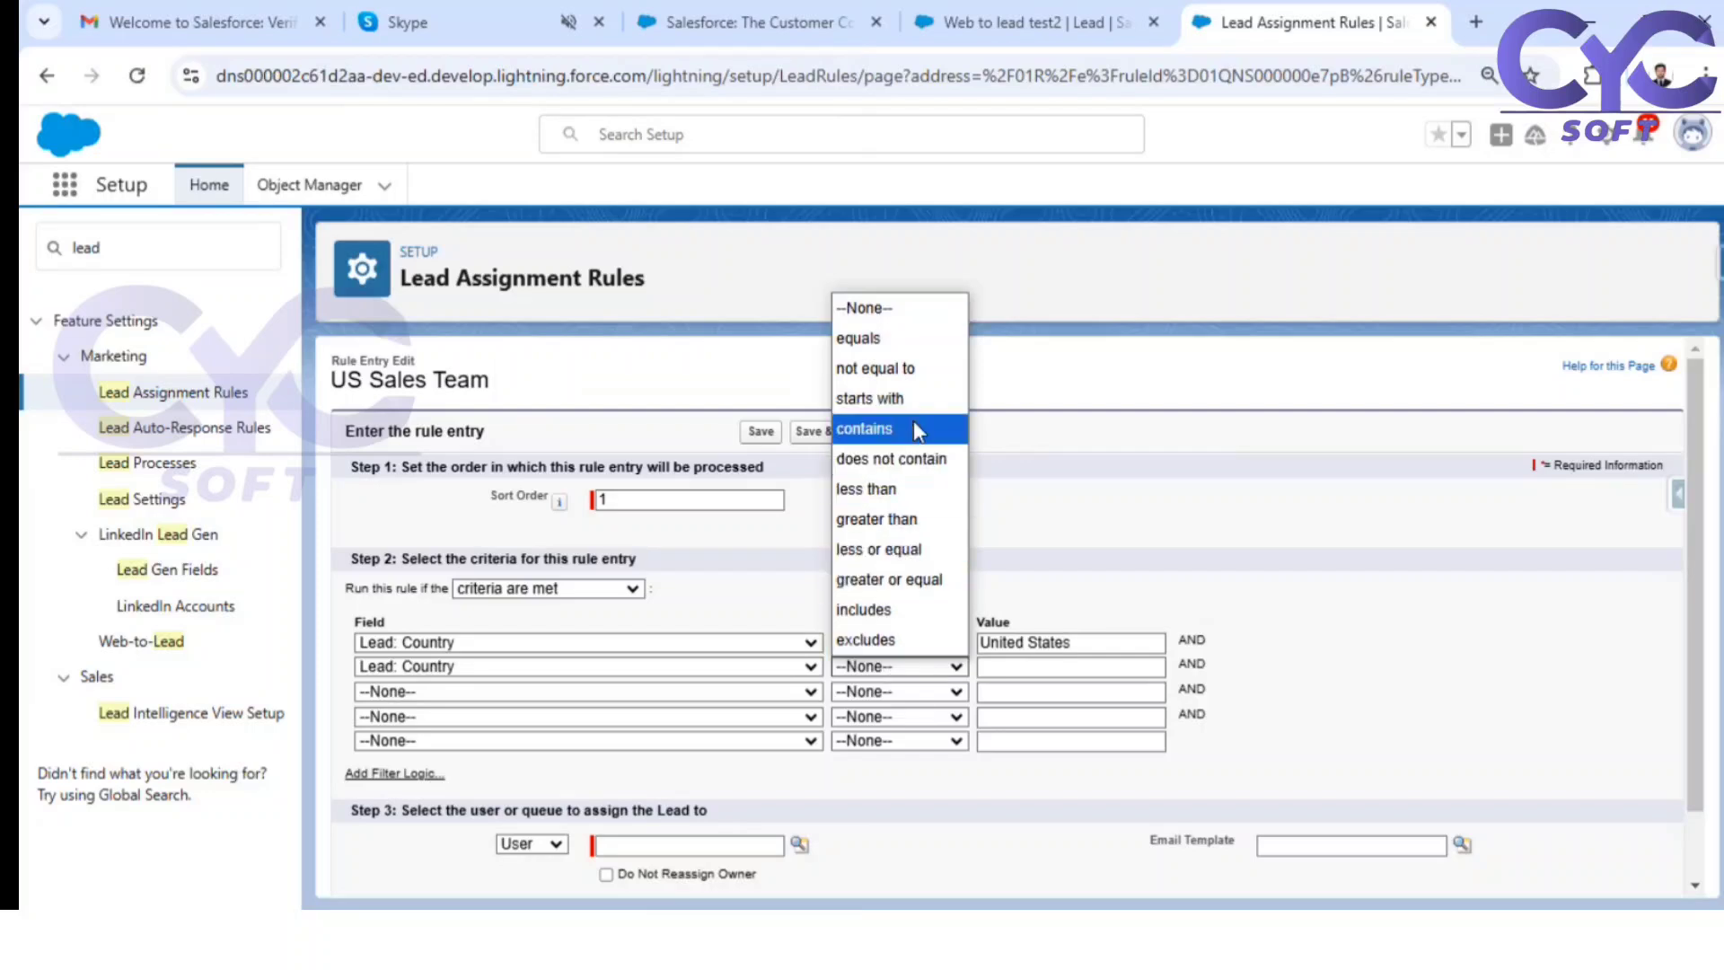
{"action": "left_click", "coordinate": [893, 336]}
{"action": "left_click", "coordinate": [1055, 669]}
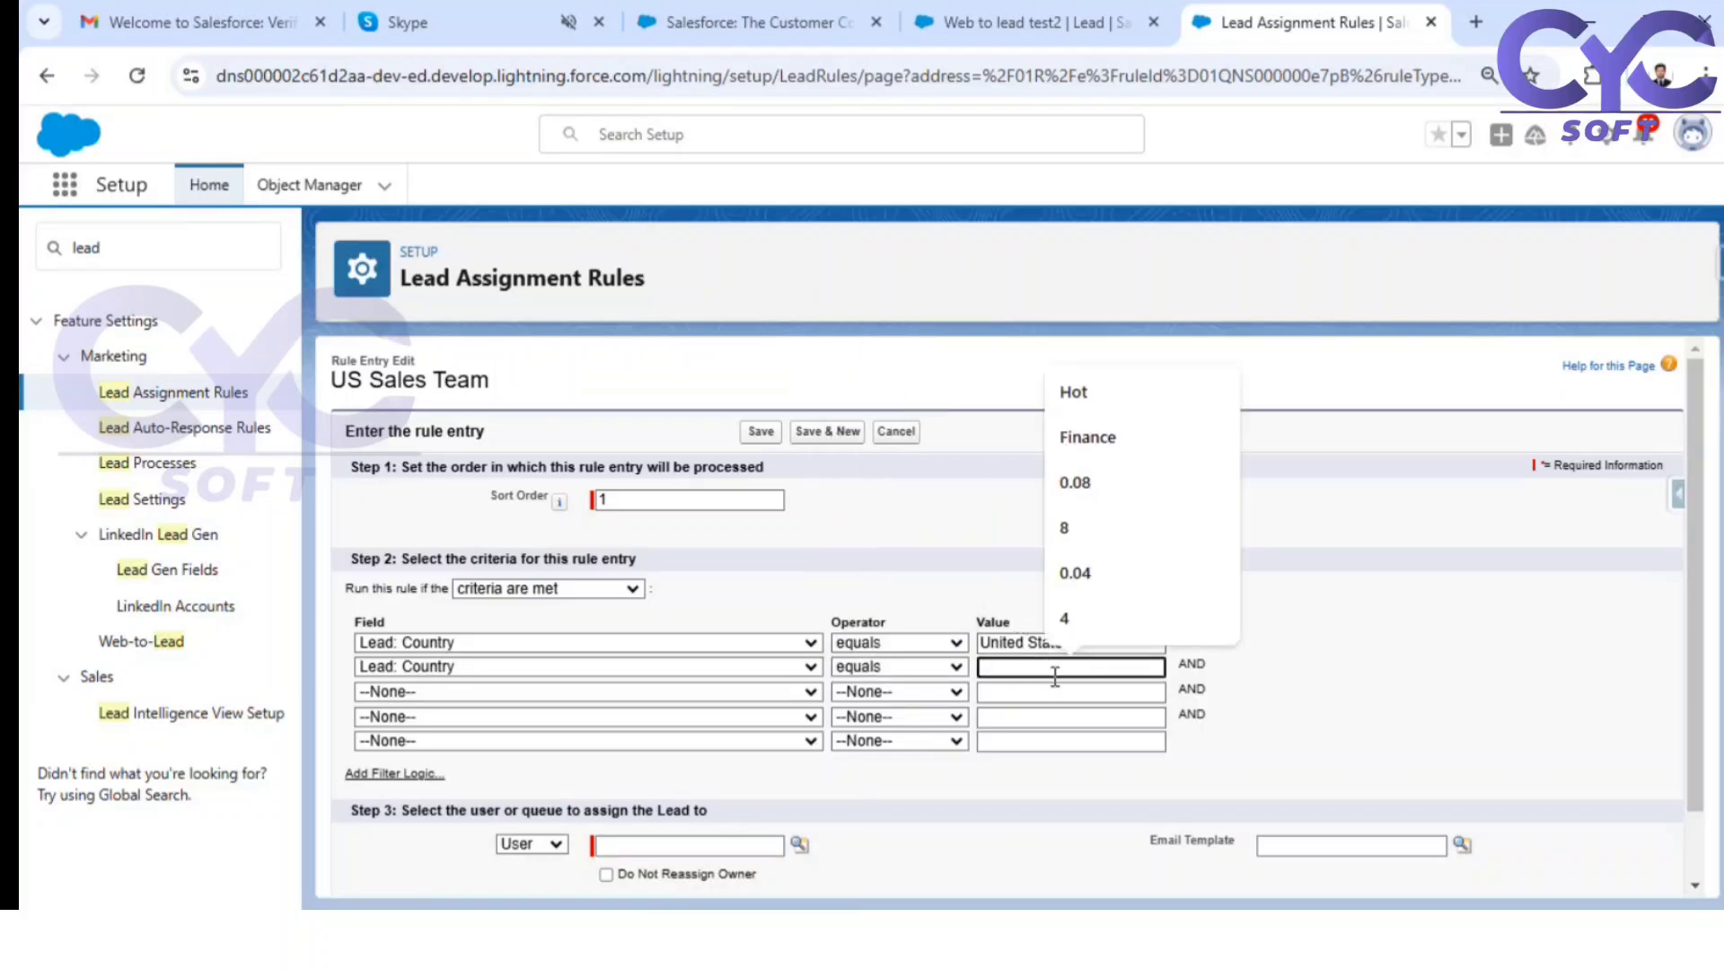
{"action": "type", "text": "USA"}
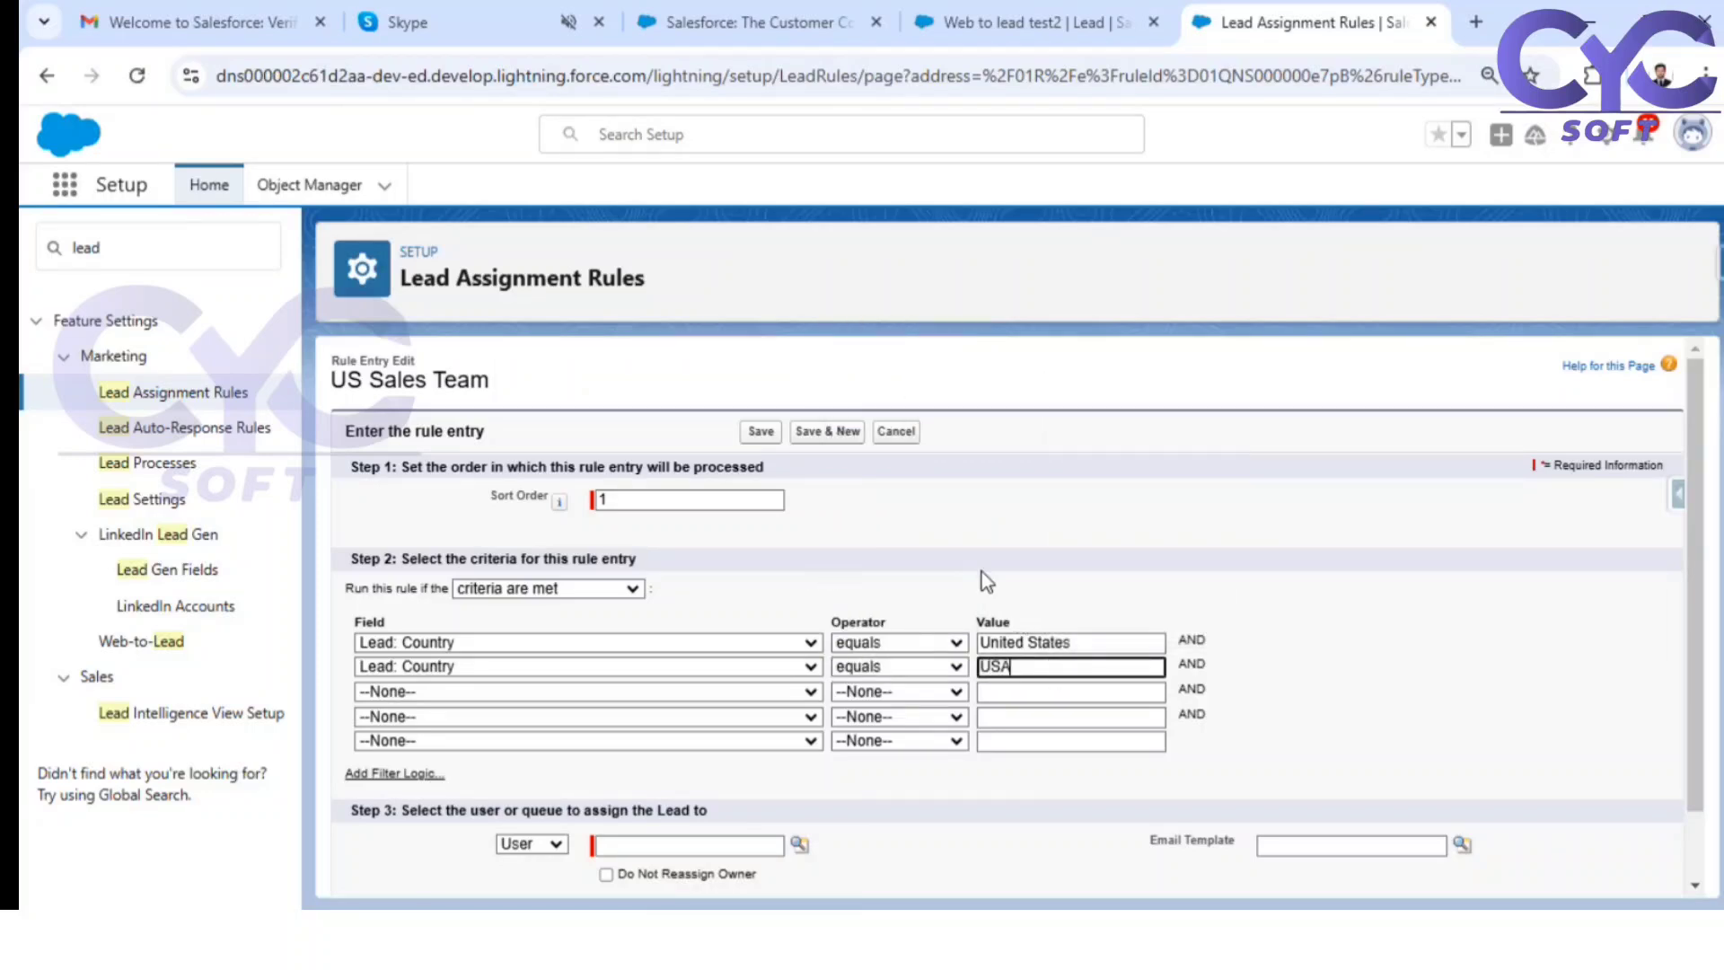
{"action": "left_click", "coordinate": [1213, 614]}
Step: Add filter logic to the rule entry and set it to 1 OR 2
{"action": "left_click", "coordinate": [386, 774]}
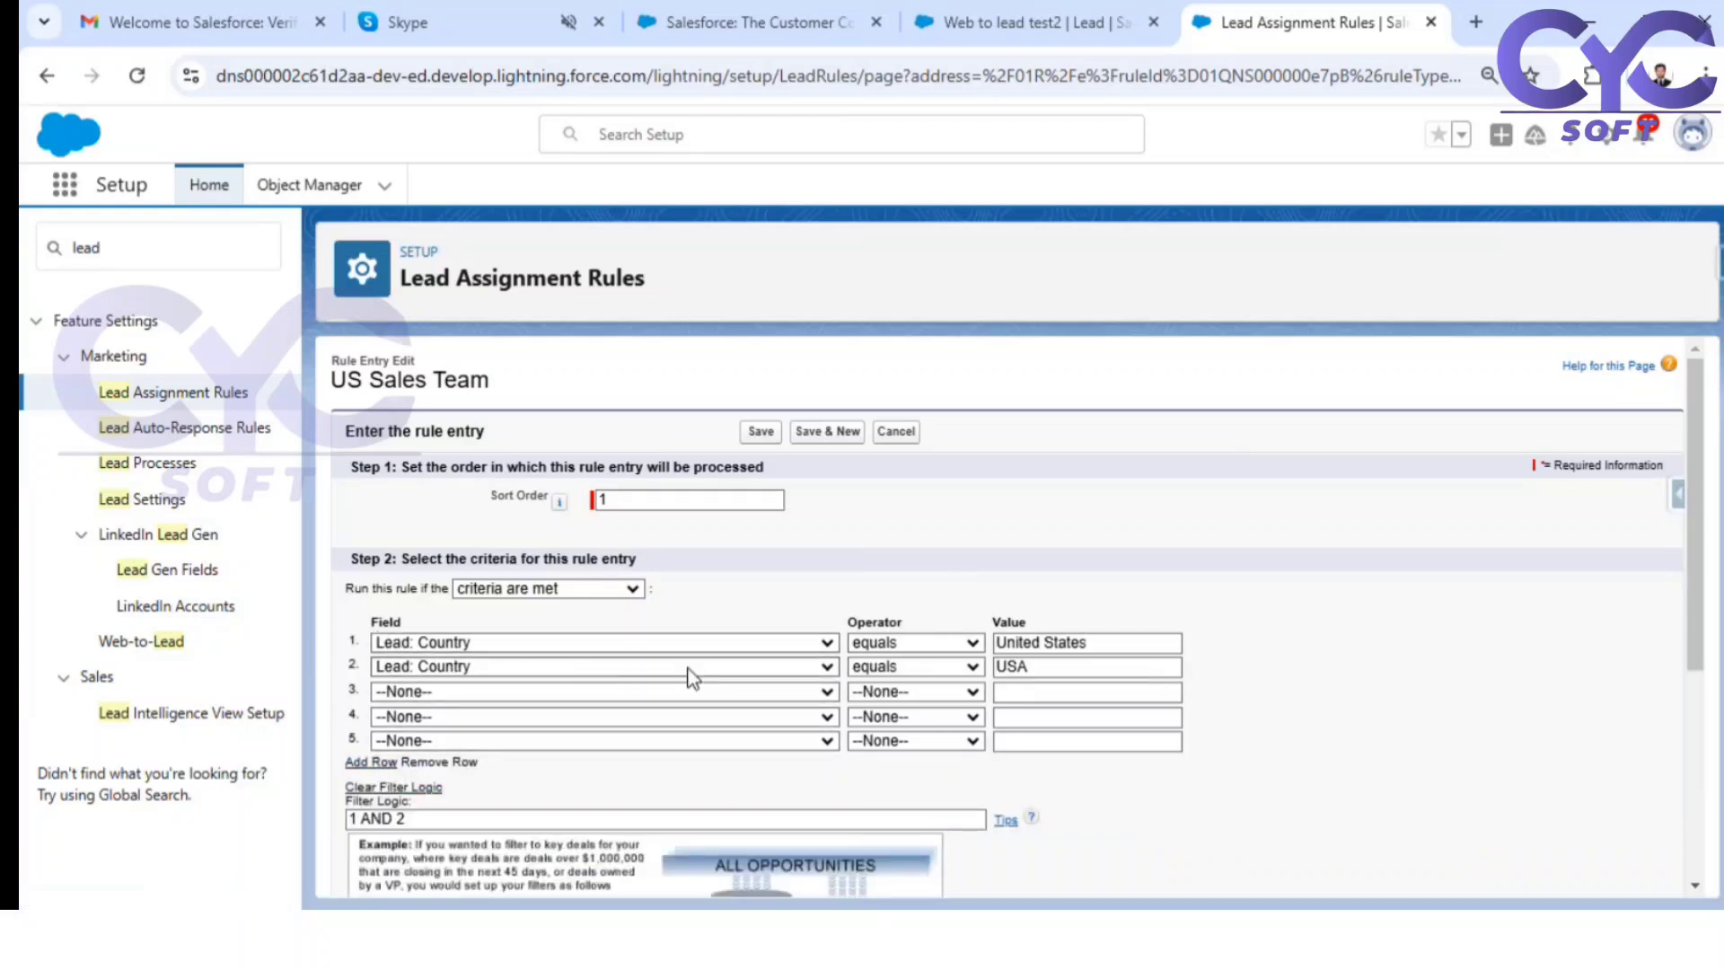
{"action": "scroll", "coordinate": [692, 676], "scroll_direction": "down", "scroll_amount": 1}
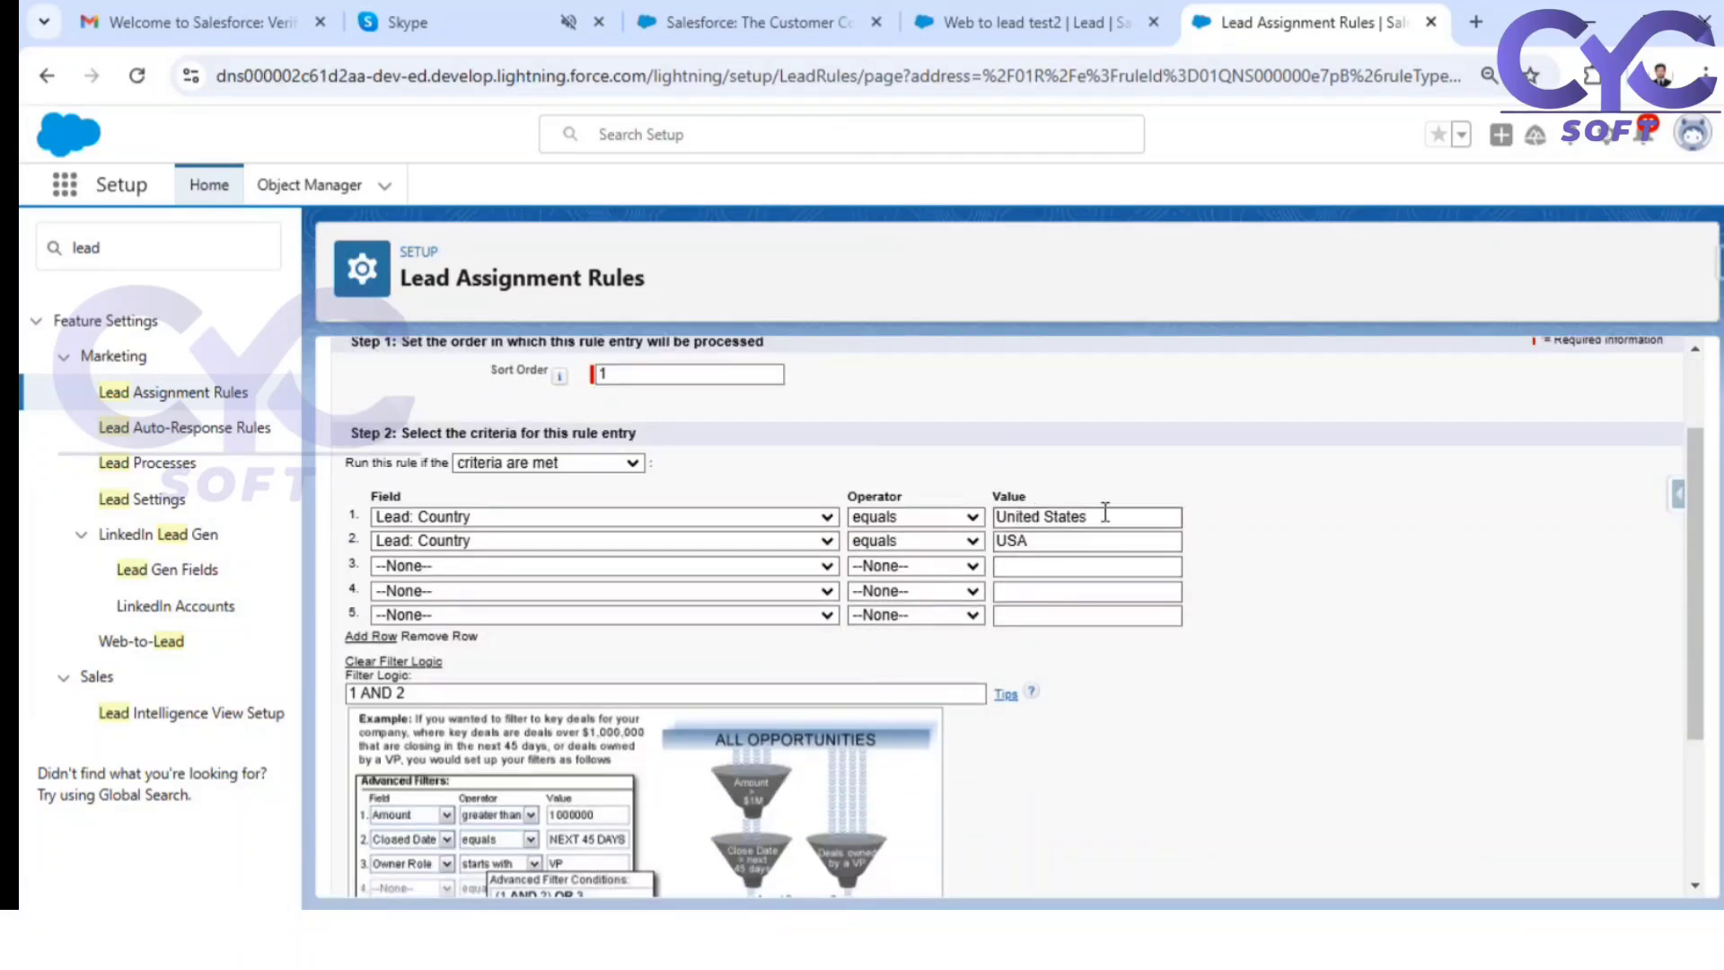
{"action": "double_click", "coordinate": [381, 692]}
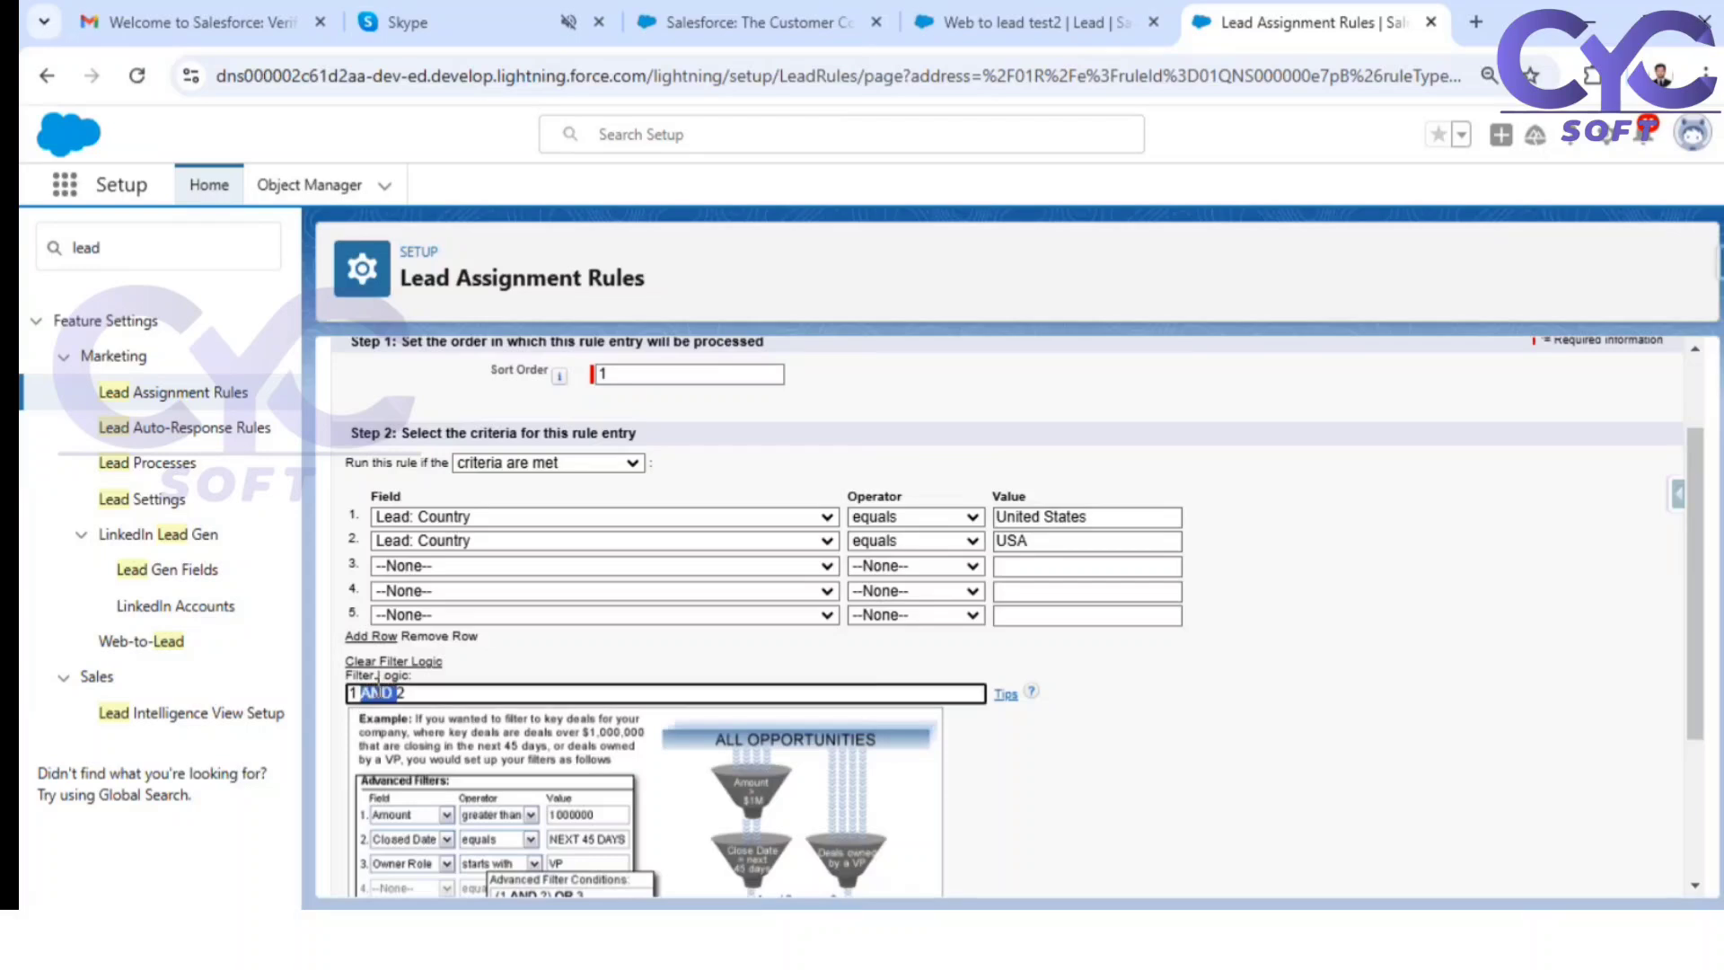
{"action": "type", "text": "OR"}
{"action": "left_click", "coordinate": [1303, 711]}
Step: Set the rule entry's assignee type to Queue
{"action": "scroll", "coordinate": [1293, 708], "scroll_direction": "down", "scroll_amount": 3}
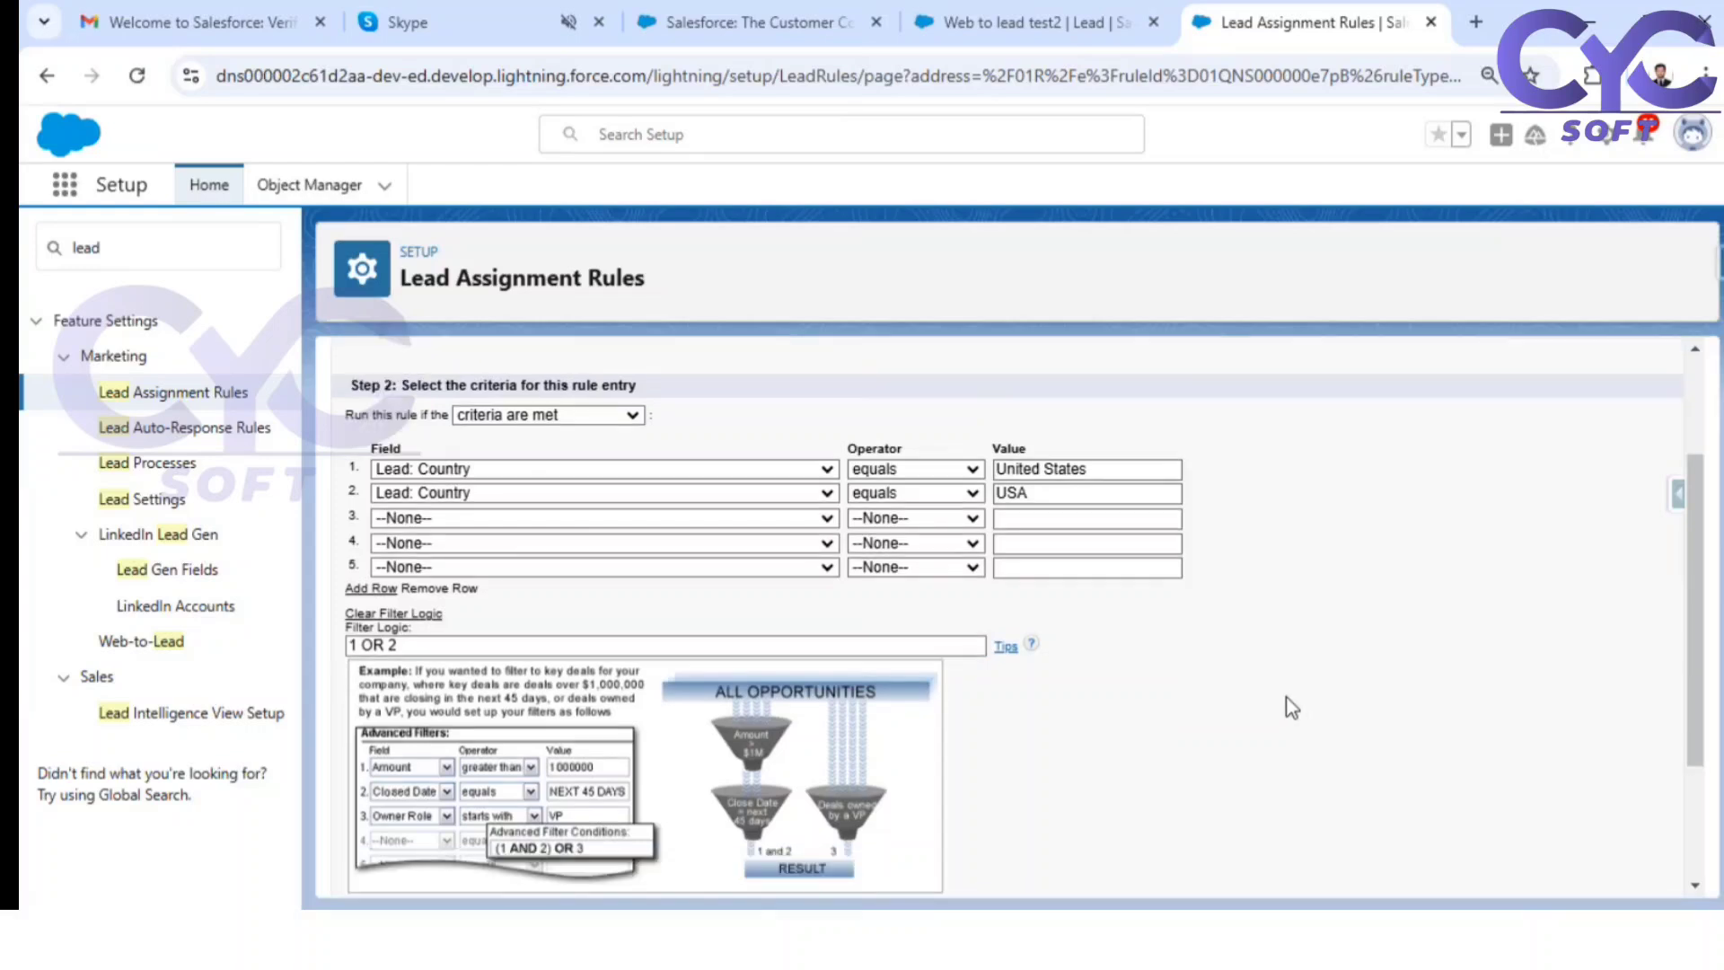
{"action": "left_click_drag", "start_coordinate": [416, 734], "coordinate": [702, 724]}
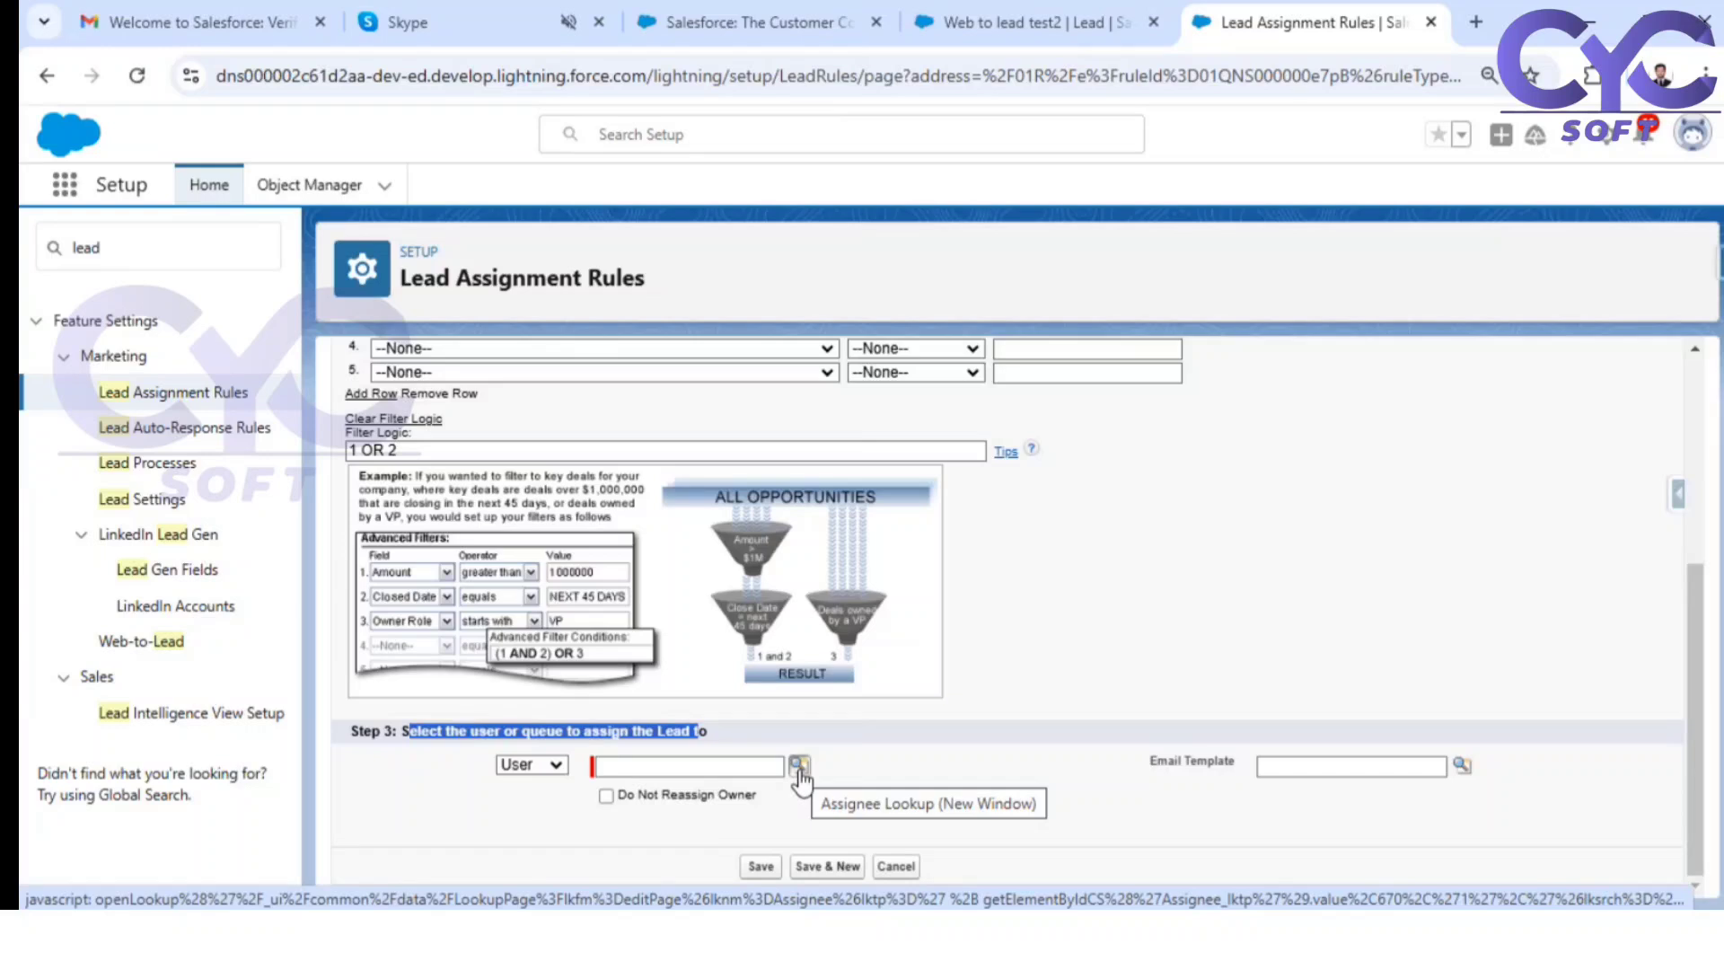
{"action": "left_click", "coordinate": [519, 768]}
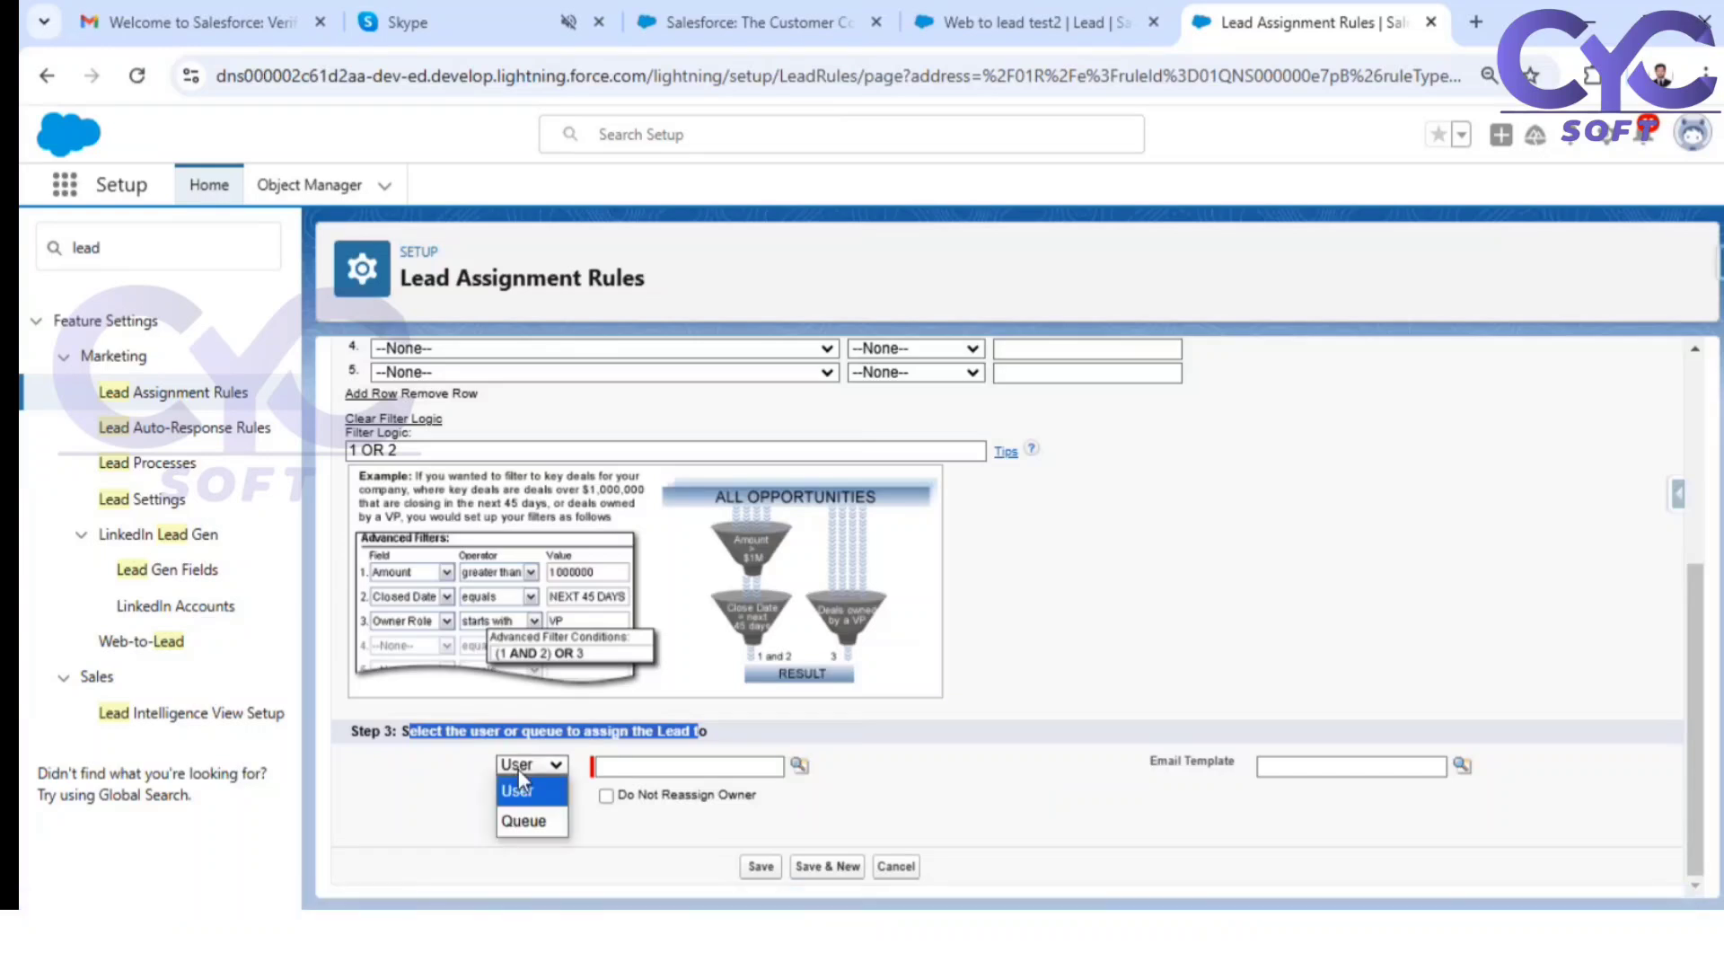
{"action": "left_click", "coordinate": [530, 821]}
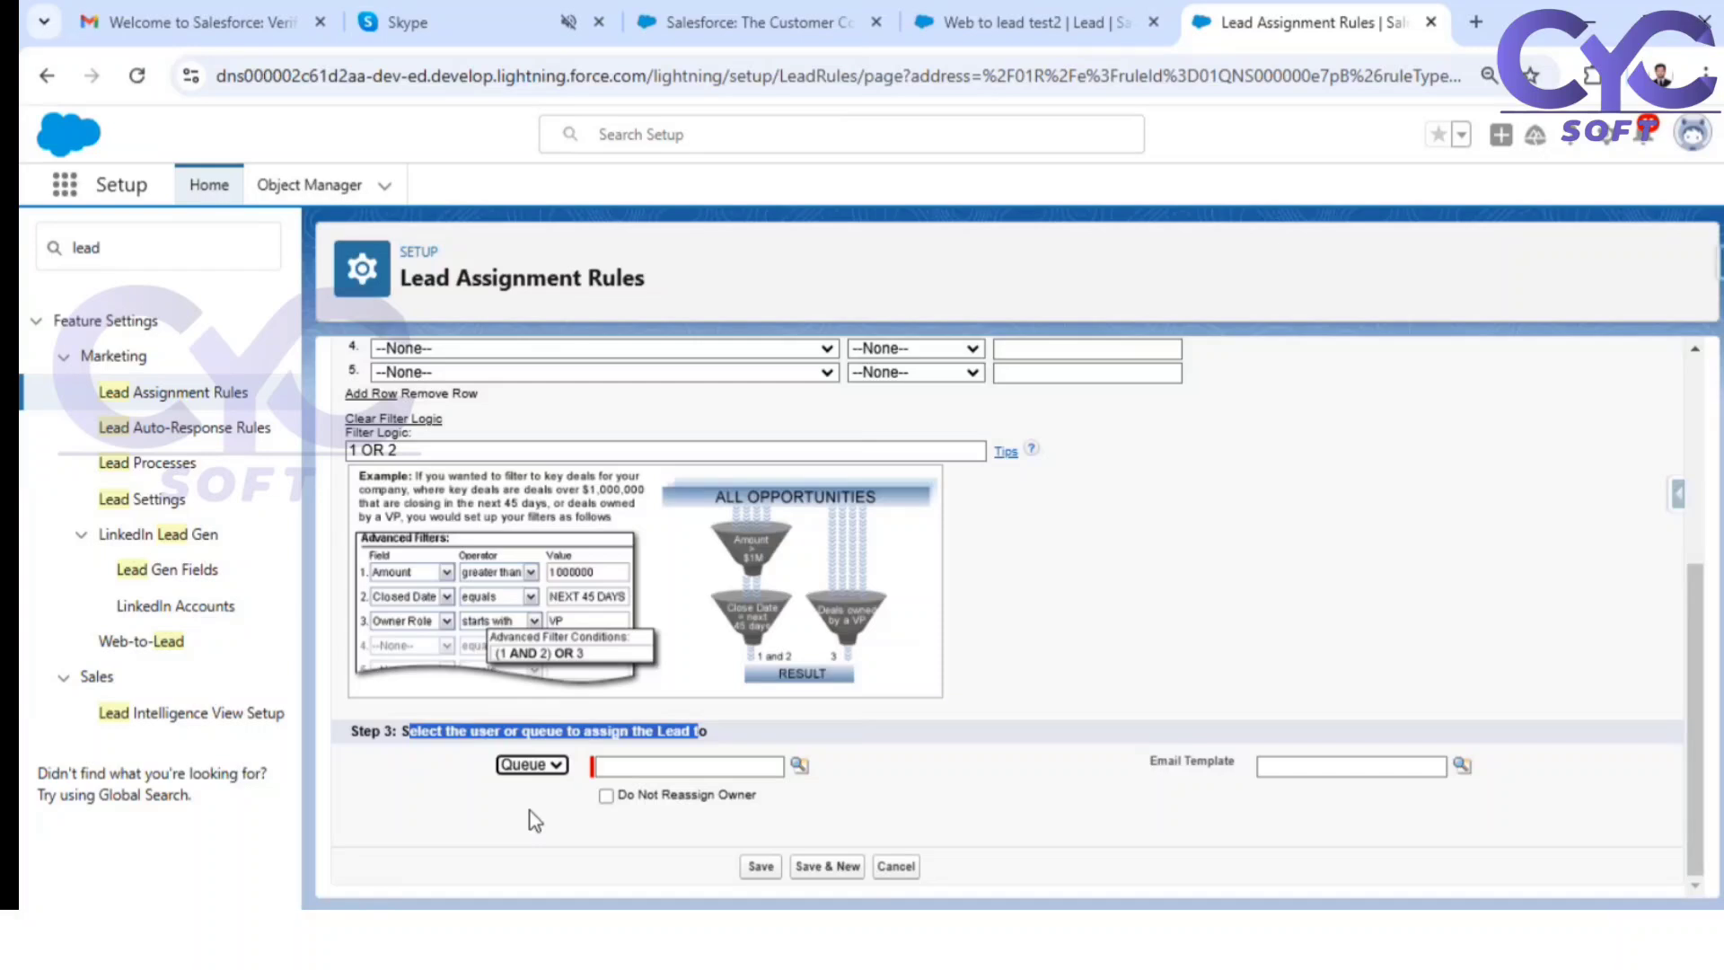
Step: Review the rule entry's country criteria, filter logic and assignee section
{"action": "scroll", "coordinate": [556, 451], "scroll_direction": "up", "scroll_amount": 1}
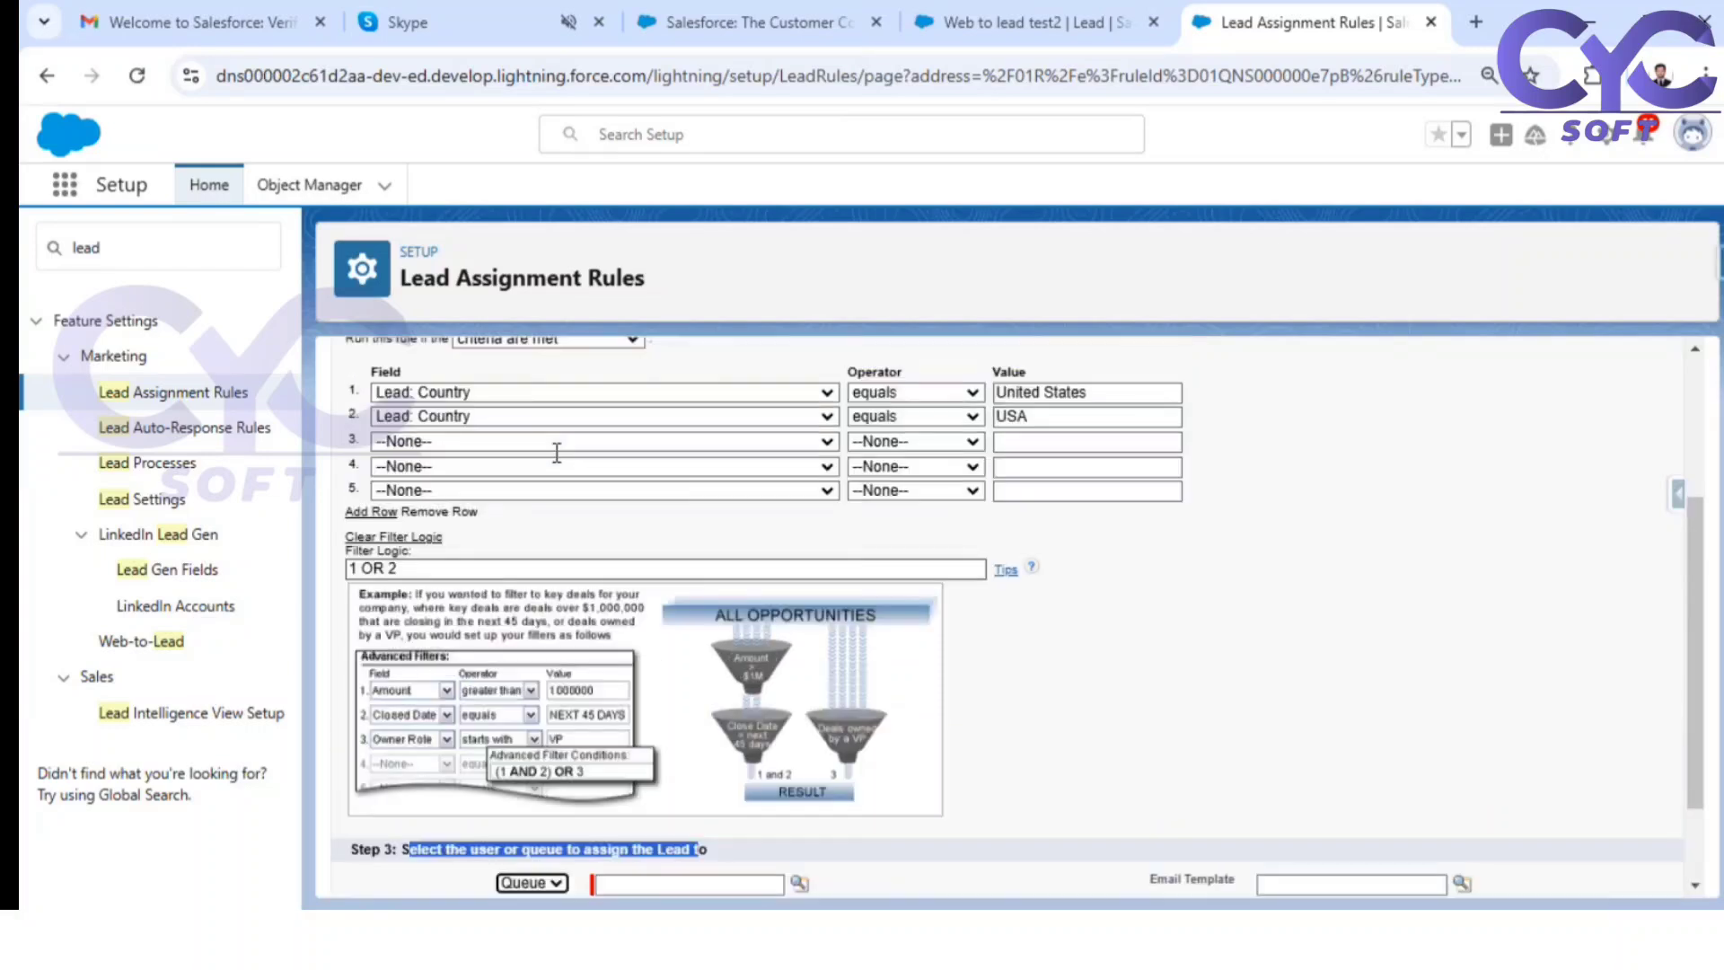
{"action": "scroll", "coordinate": [557, 451], "scroll_direction": "up", "scroll_amount": 1}
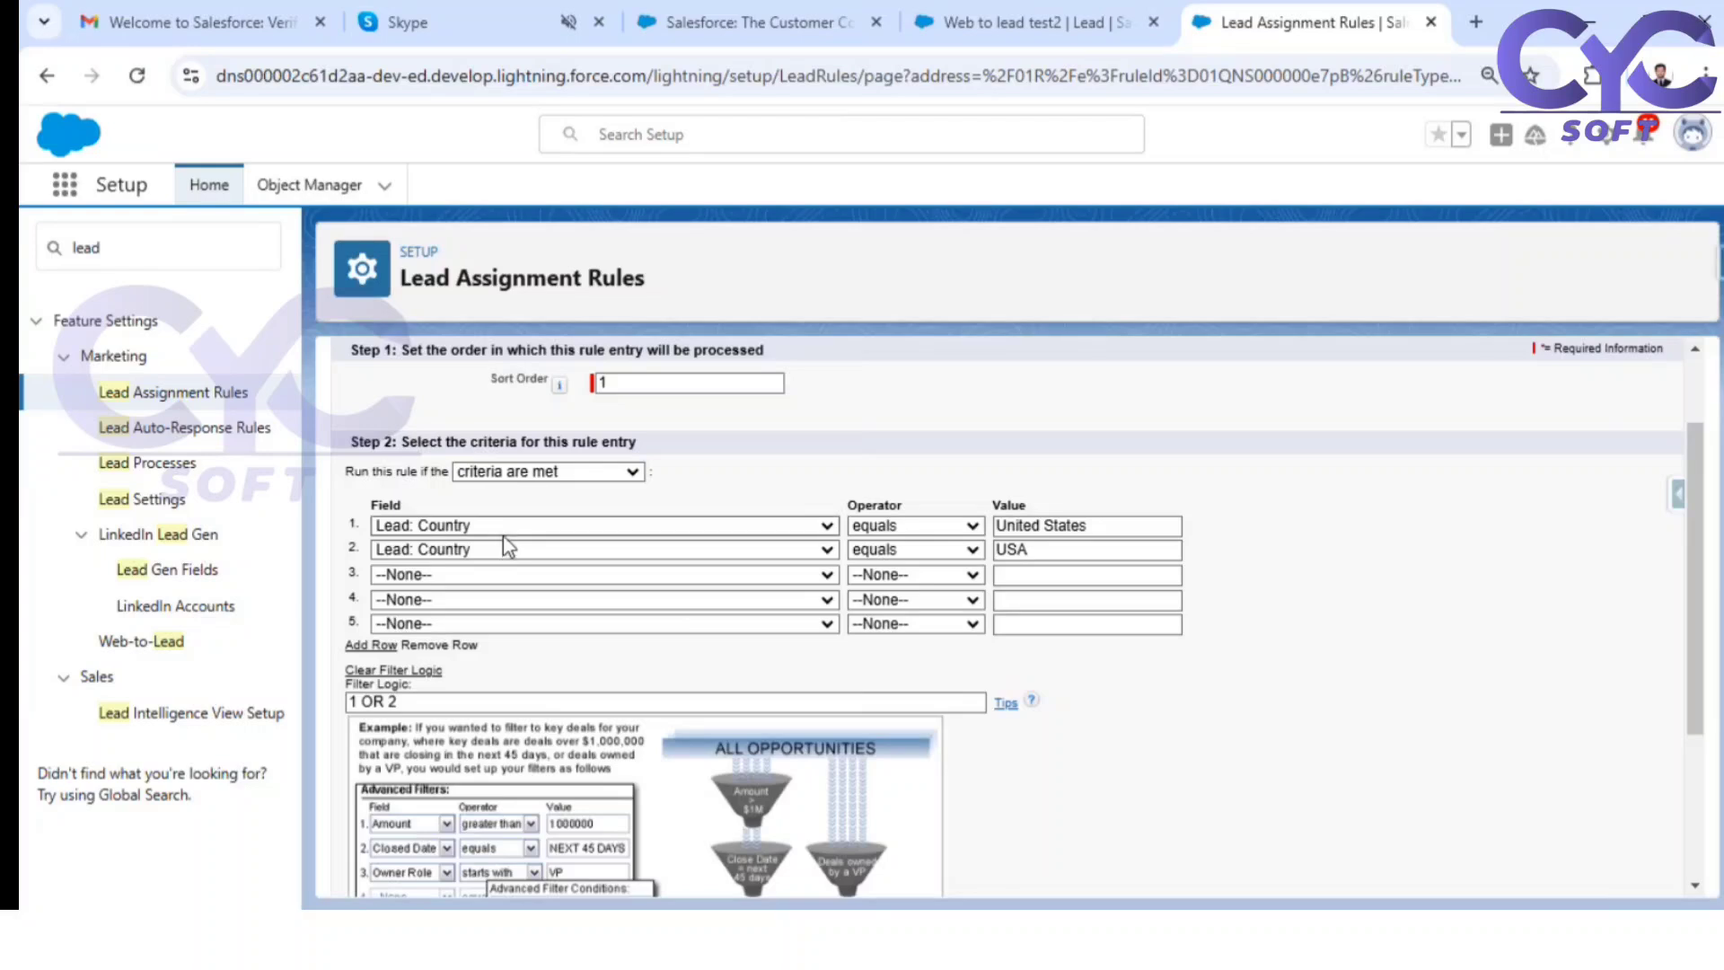
{"action": "scroll", "coordinate": [583, 500], "scroll_direction": "down", "scroll_amount": 2}
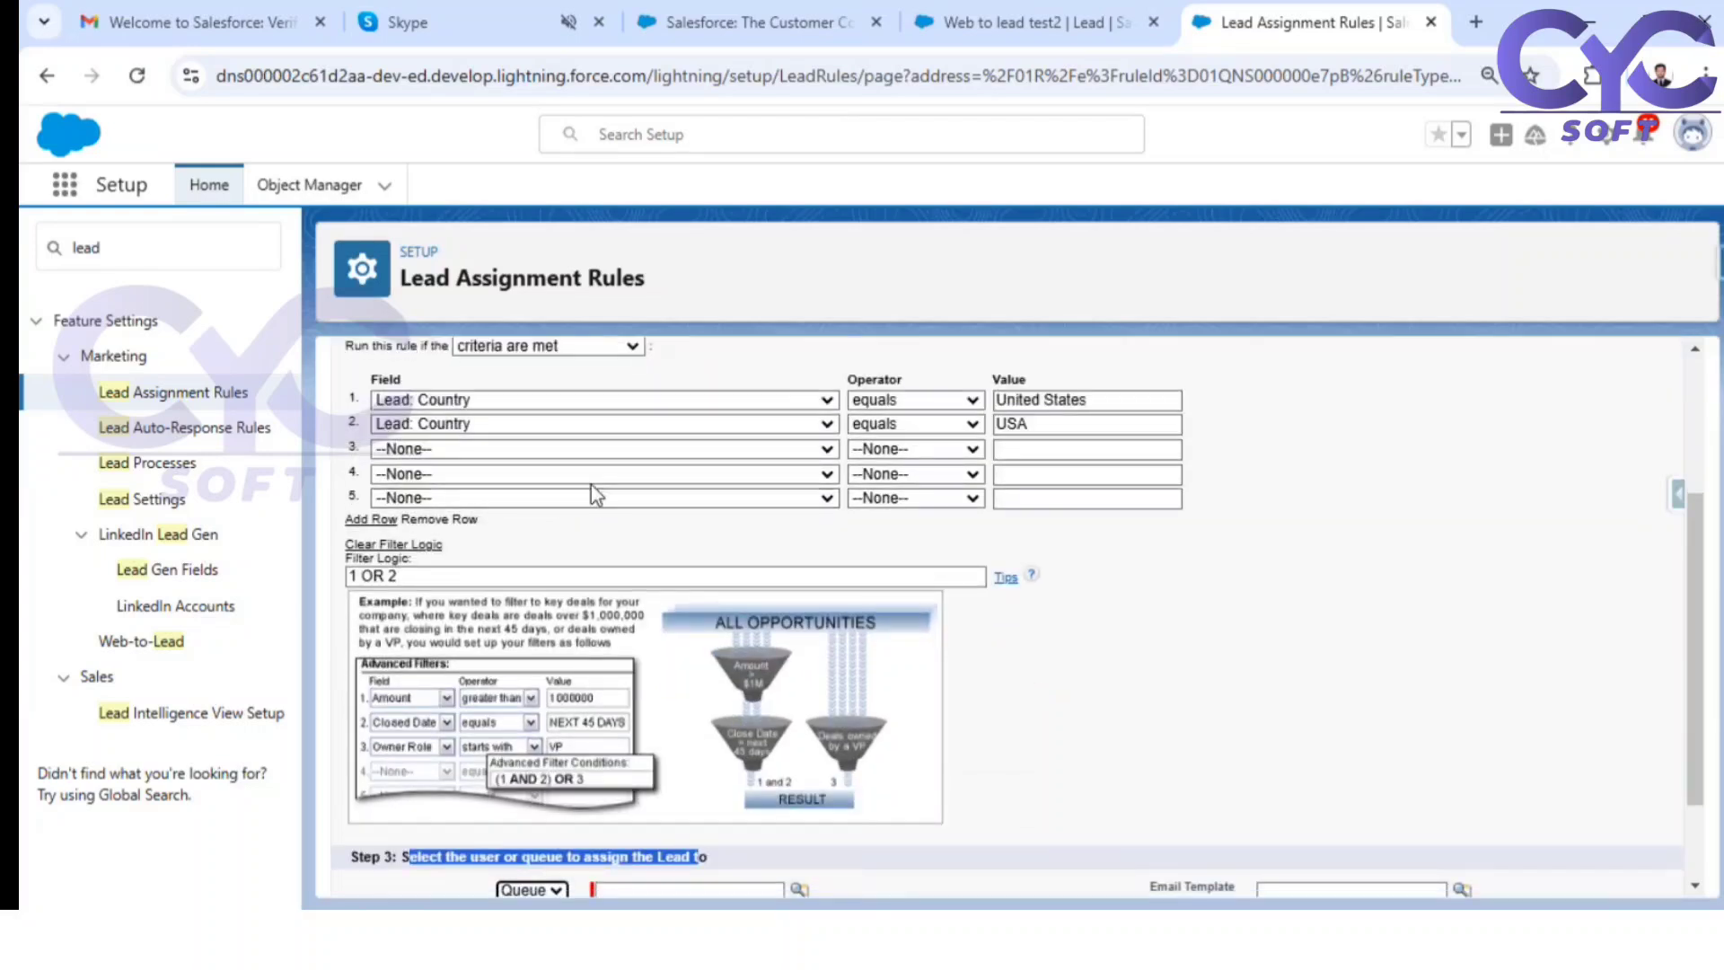
{"action": "scroll", "coordinate": [619, 511], "scroll_direction": "down", "scroll_amount": 1}
{"action": "scroll", "coordinate": [618, 510], "scroll_direction": "down", "scroll_amount": 1}
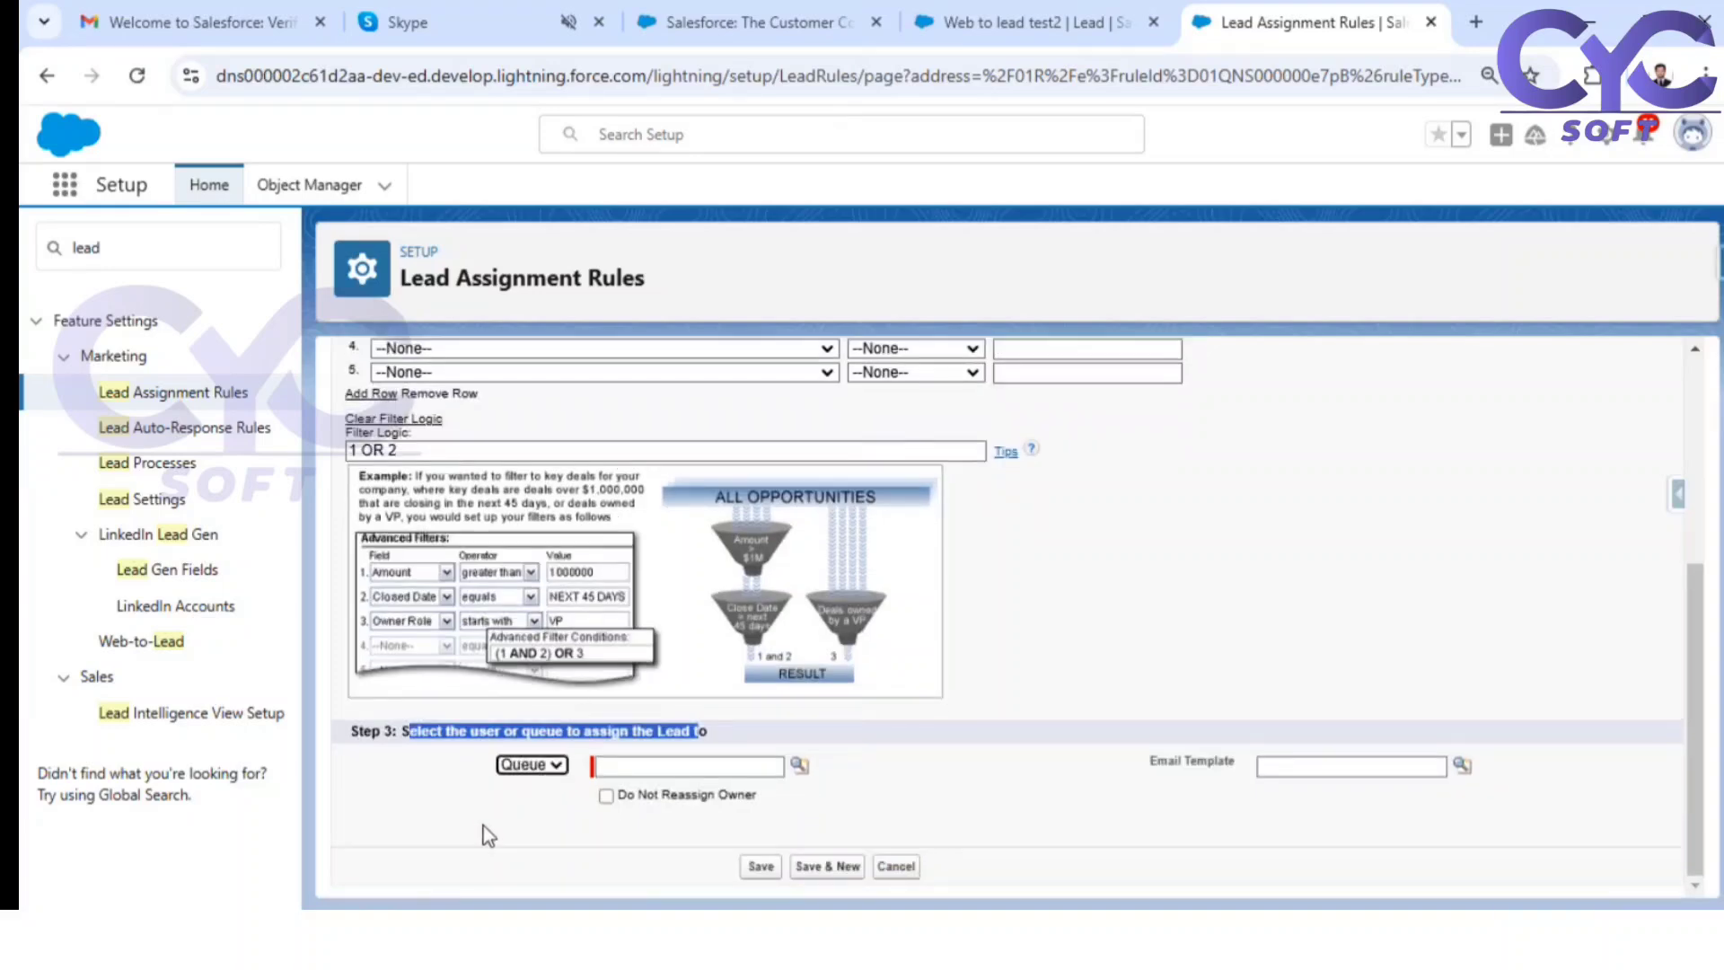
{"action": "scroll", "coordinate": [863, 735], "scroll_direction": "up", "scroll_amount": 4}
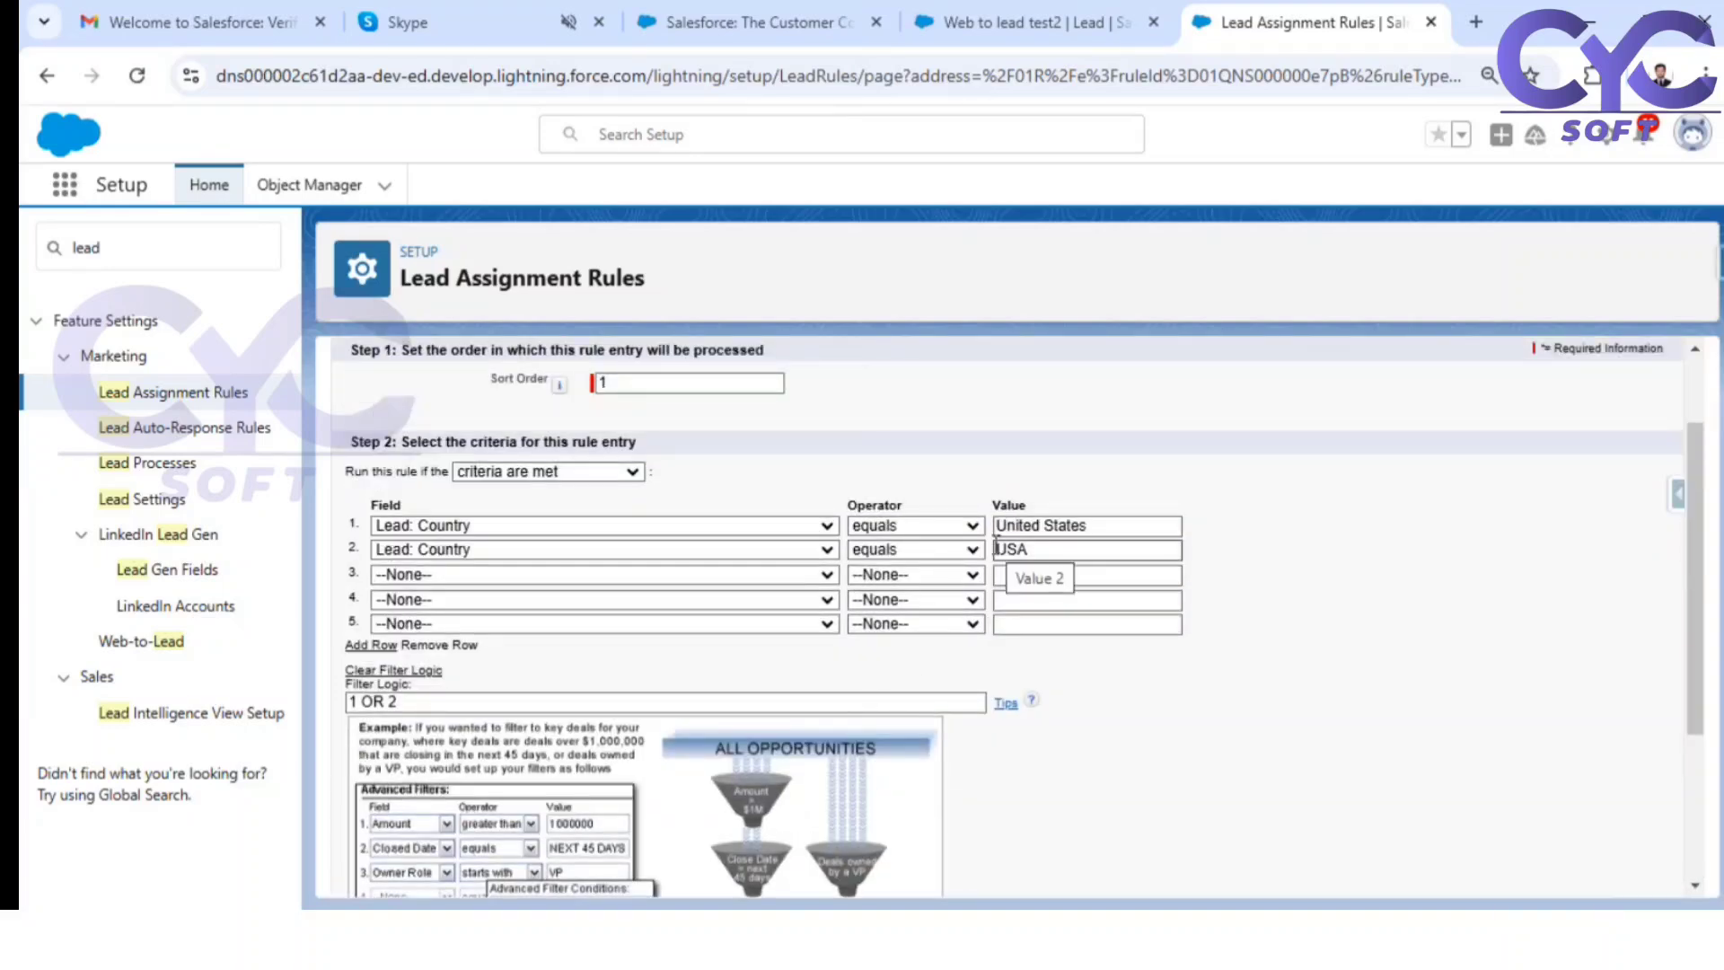
{"action": "scroll", "coordinate": [618, 562], "scroll_direction": "down", "scroll_amount": 3}
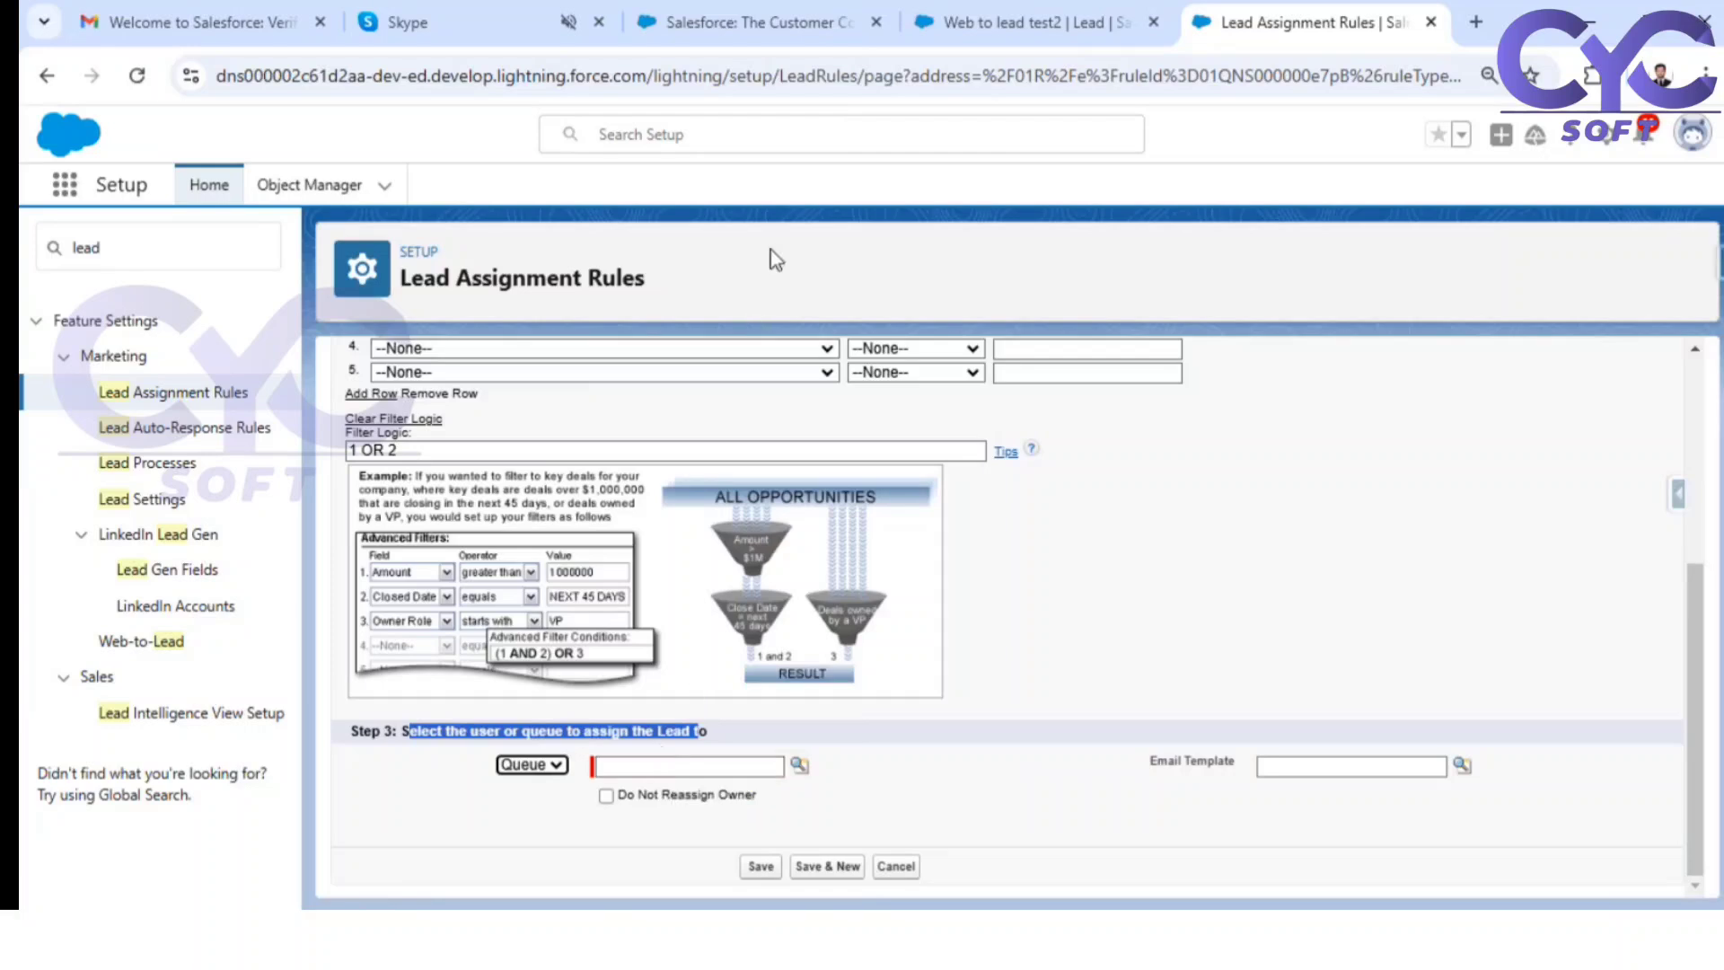
Step: Open Setup from the lead record and find the Queues page by searching for "queue"
{"action": "left_click", "coordinate": [1032, 21]}
{"action": "left_click", "coordinate": [1587, 144]}
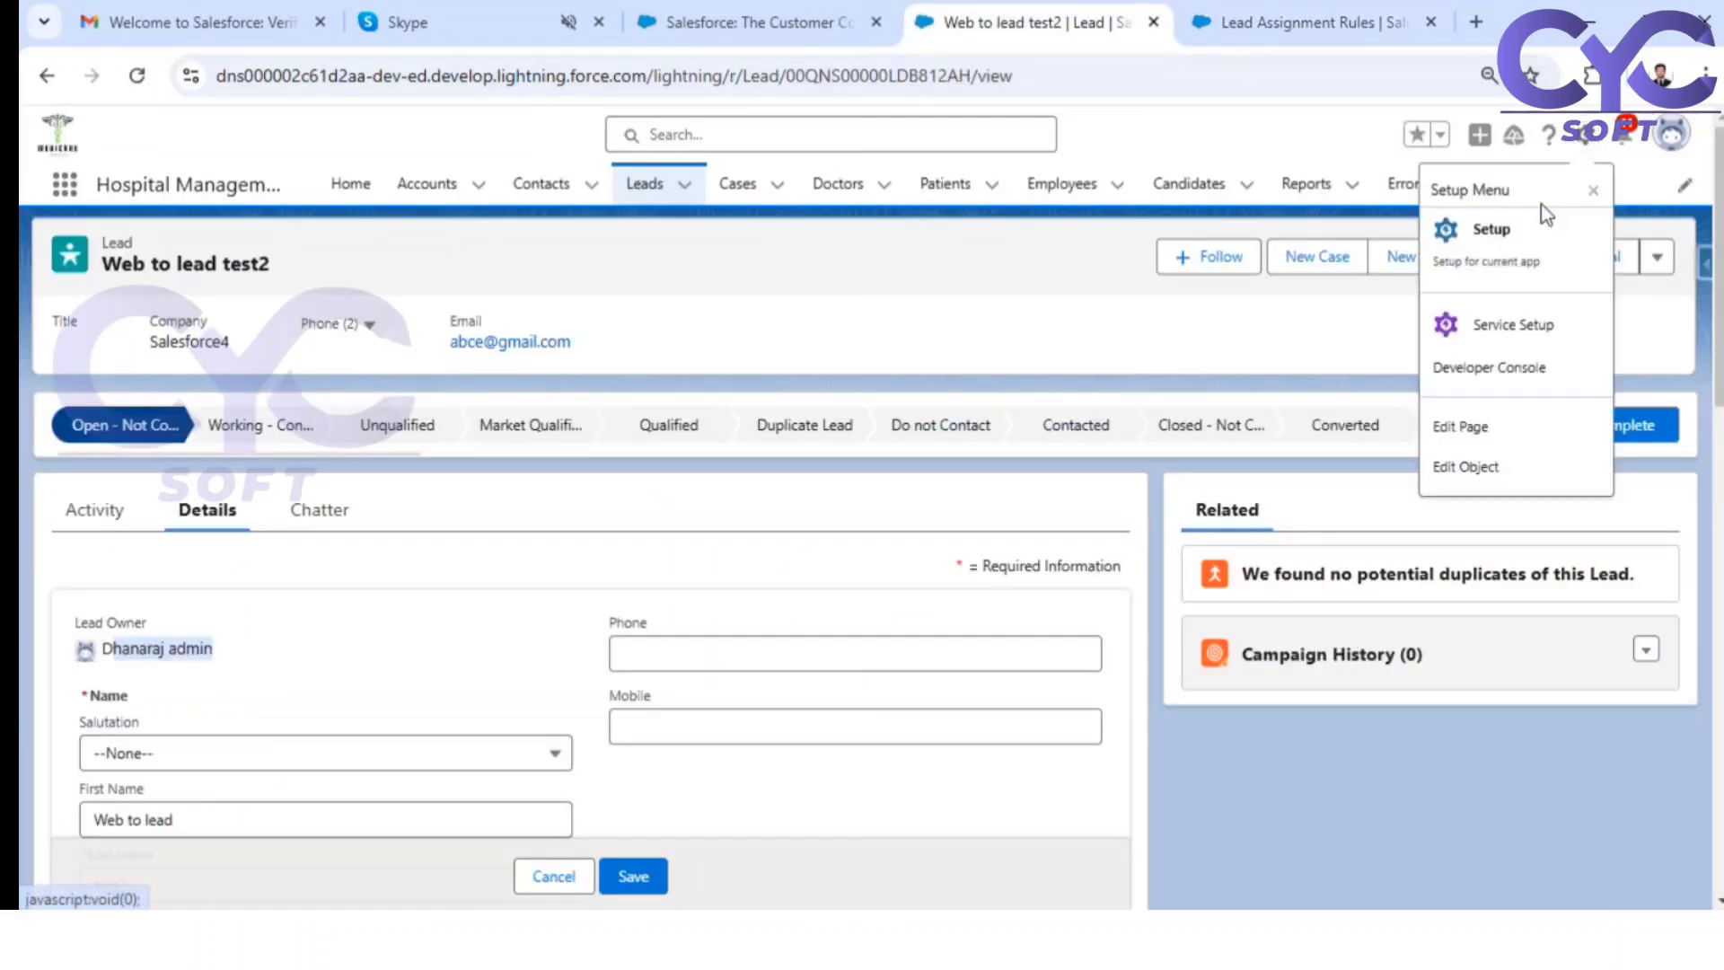
{"action": "left_click", "coordinate": [1495, 227]}
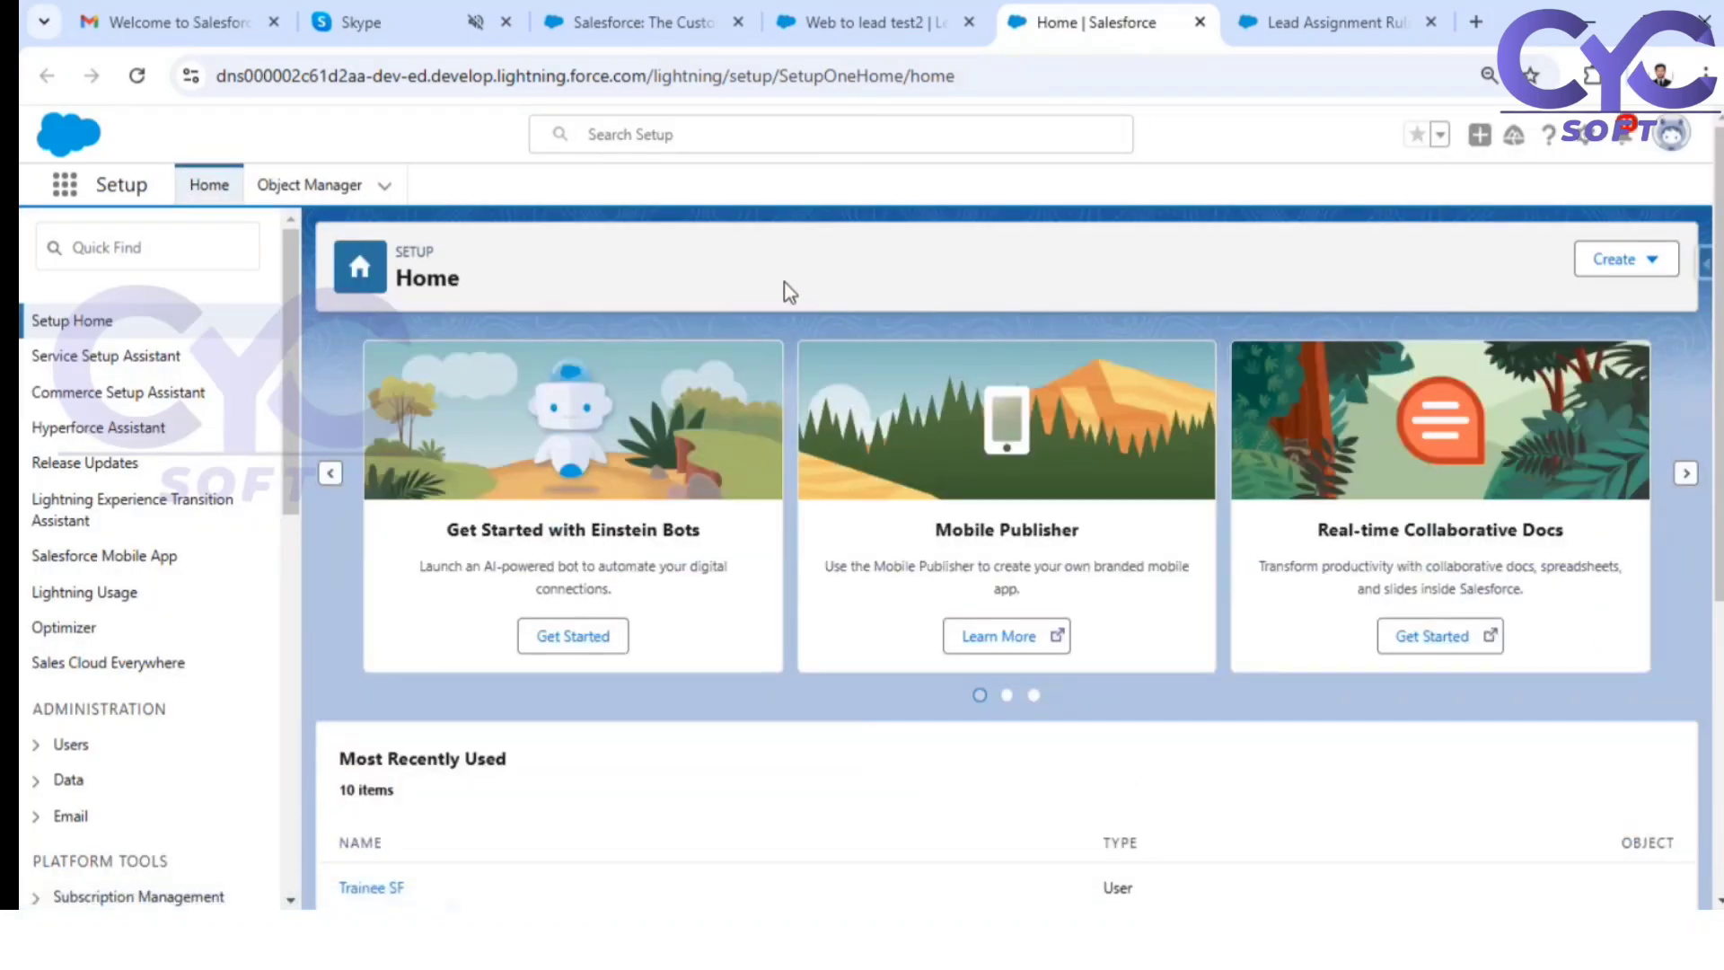
{"action": "left_click", "coordinate": [148, 235]}
{"action": "type", "text": "queue"}
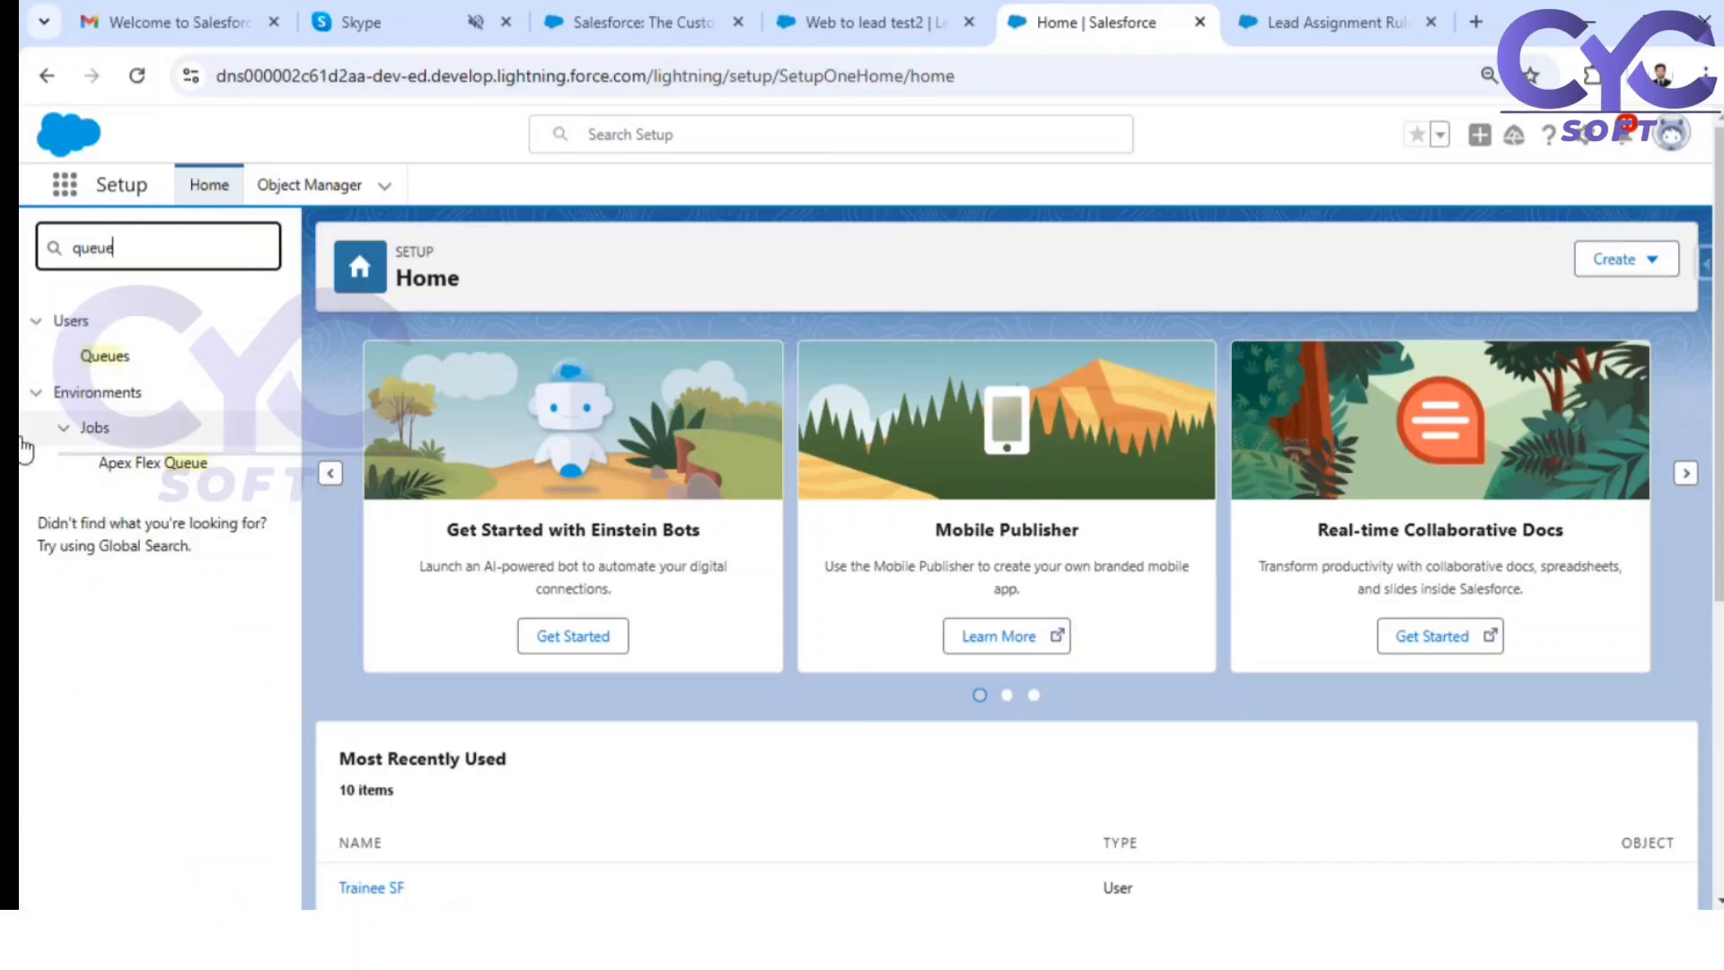
{"action": "left_click", "coordinate": [123, 359]}
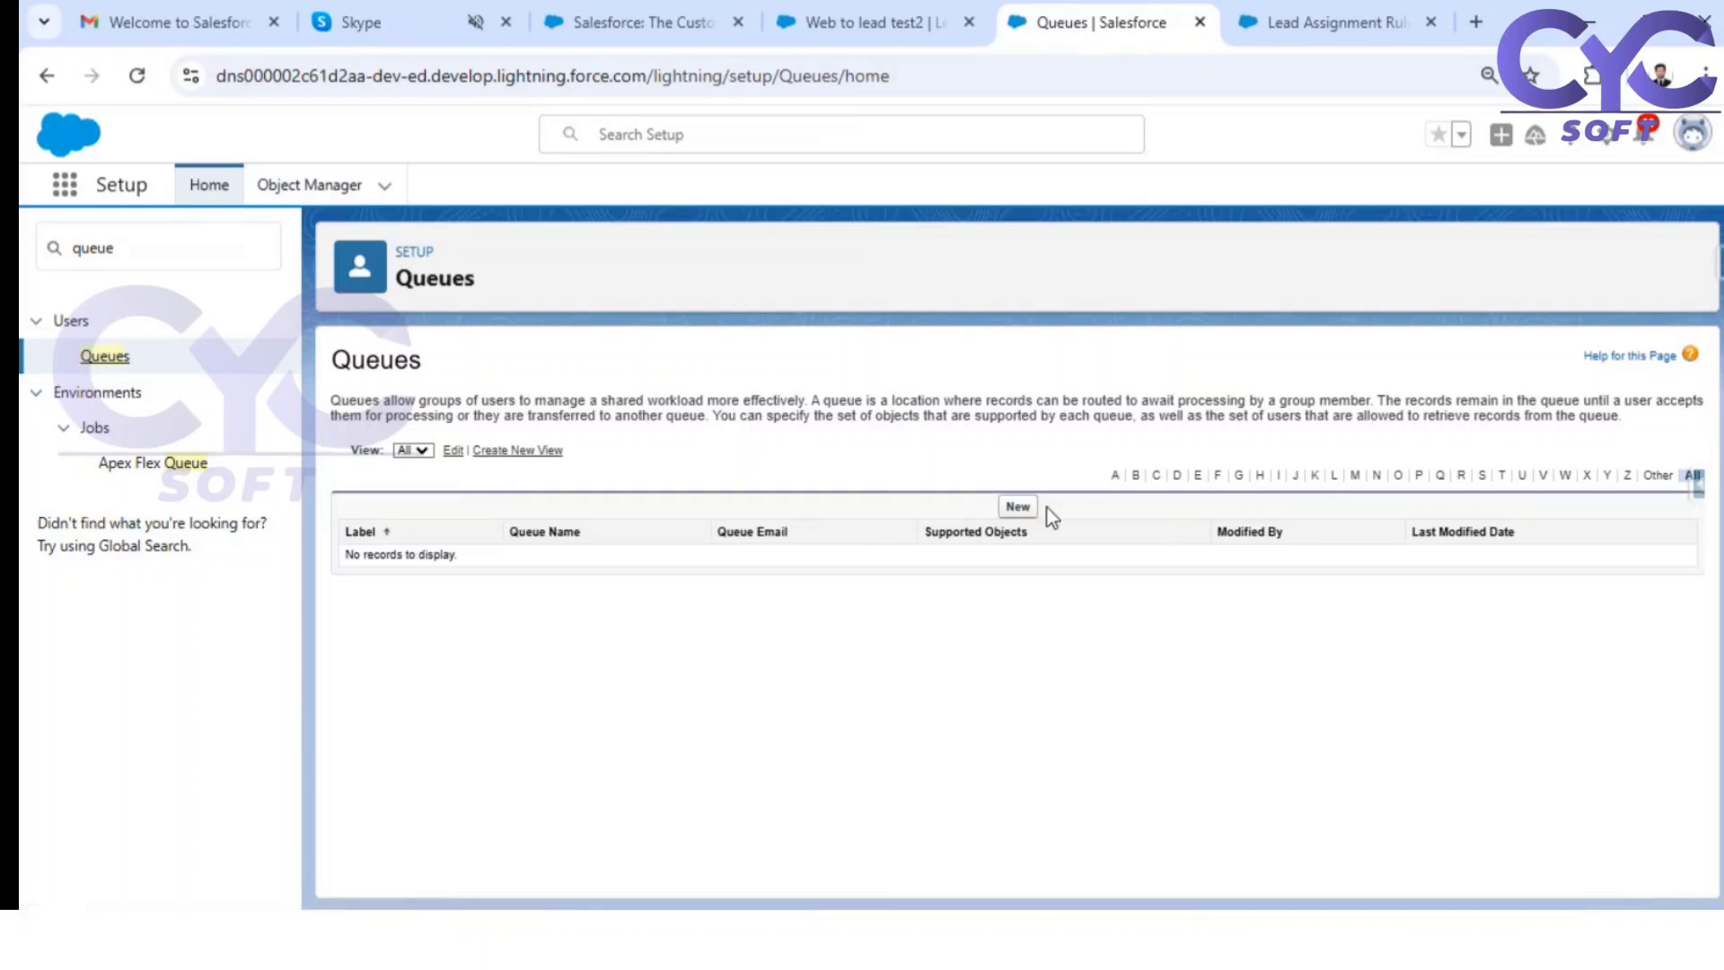
Step: Create a new queue labelled "US Sales Queue" and enable sending email to its members
{"action": "left_click", "coordinate": [1020, 506]}
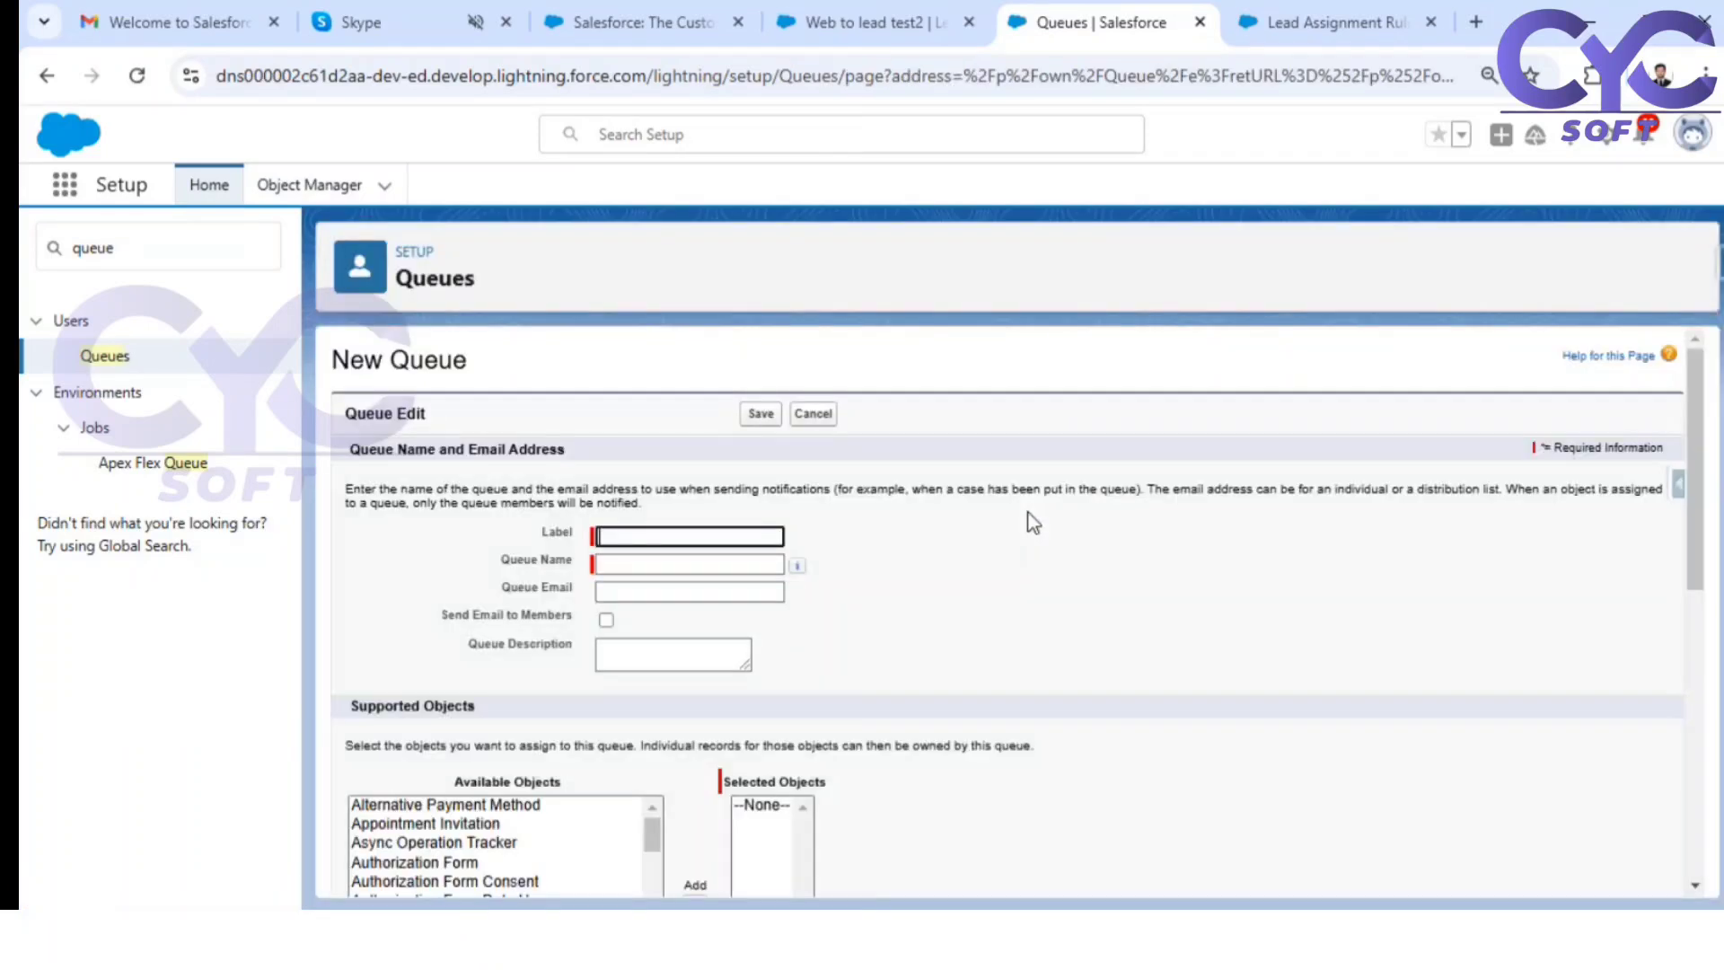
{"action": "left_click", "coordinate": [673, 535]}
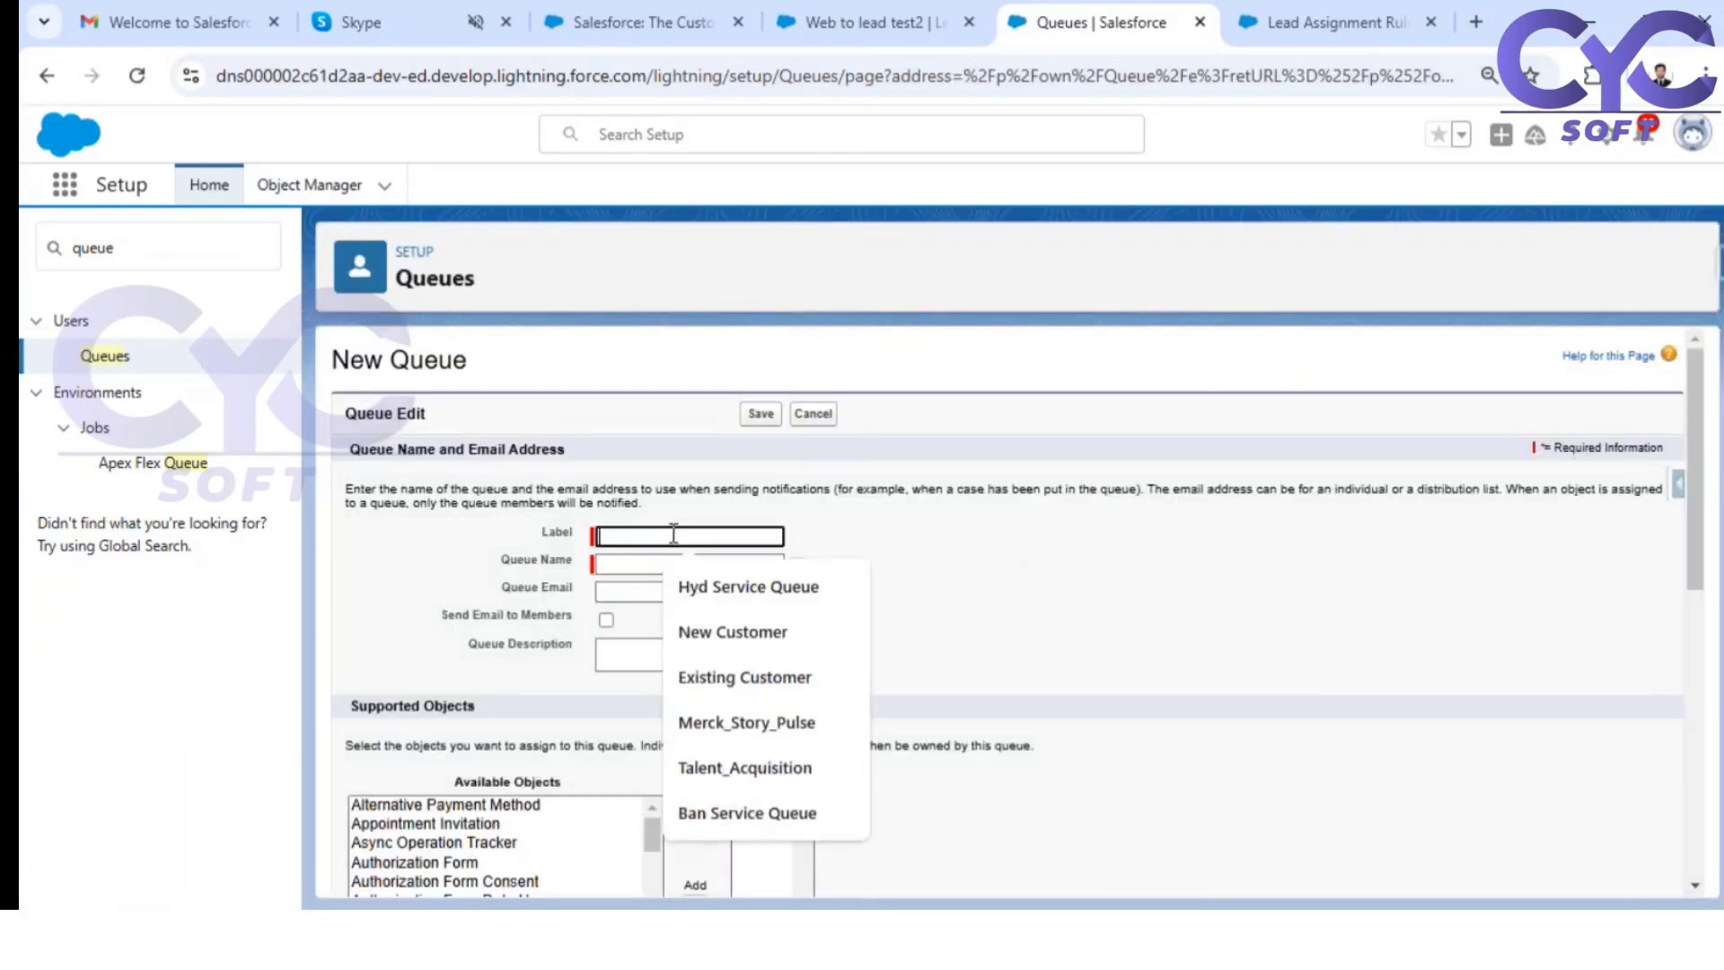
{"action": "type", "text": "US Sales"}
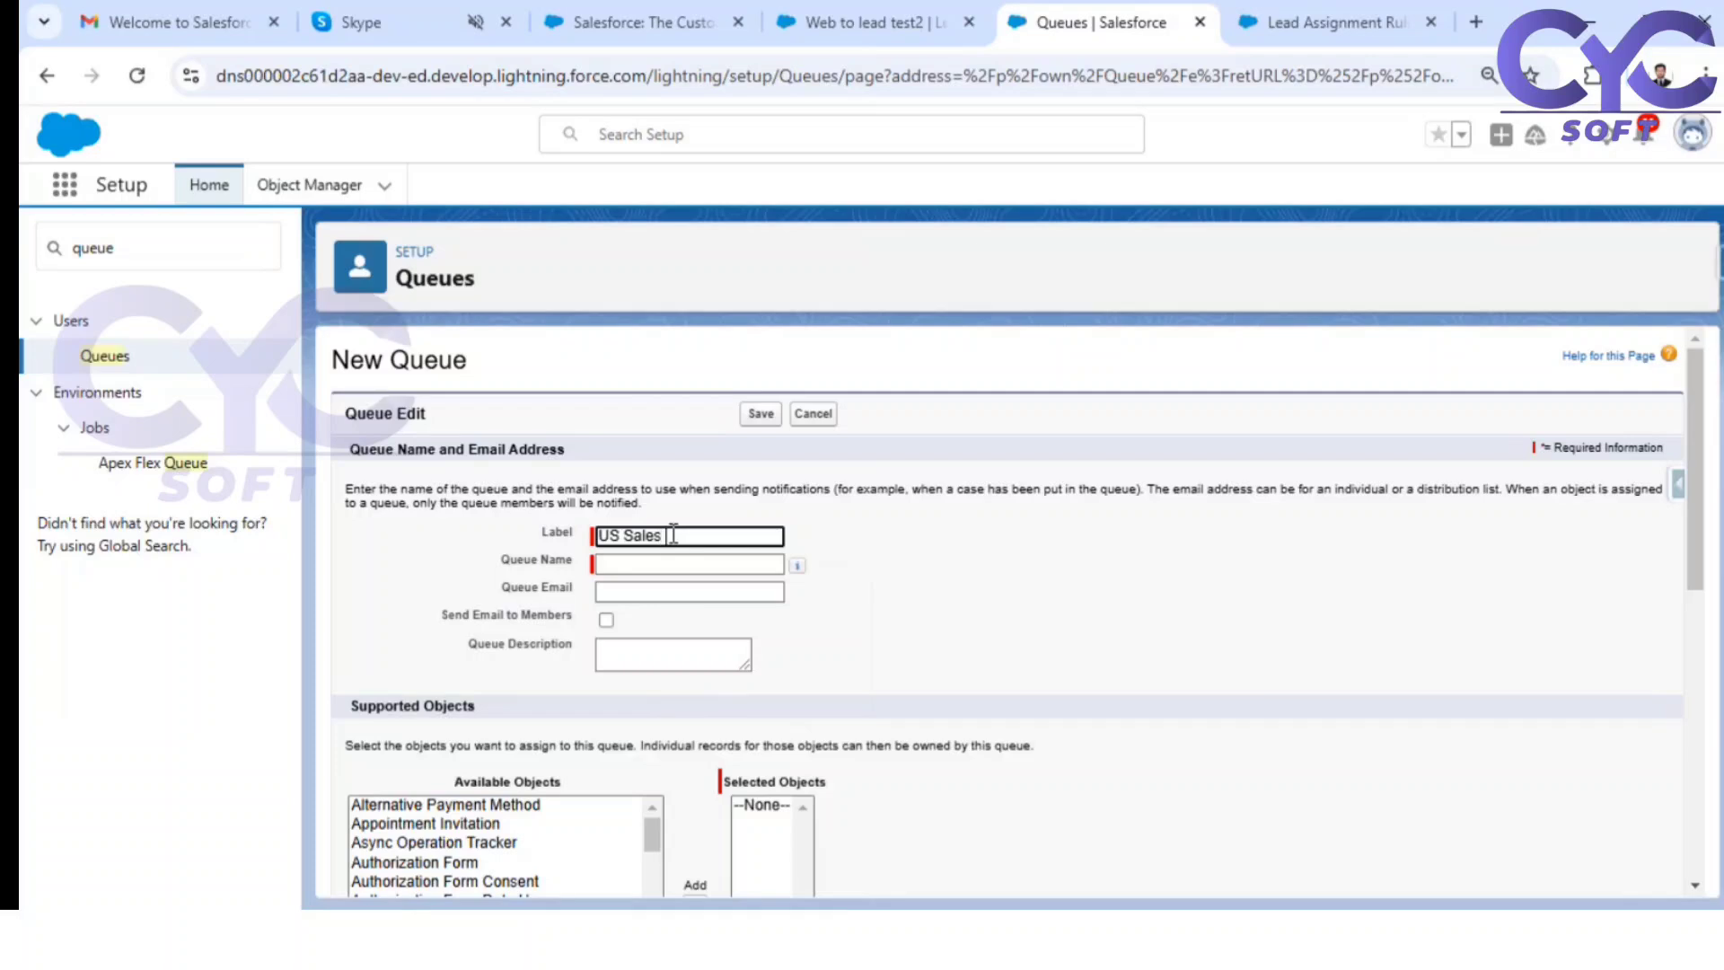
{"action": "type", "text": " Queue"}
{"action": "left_click", "coordinate": [1050, 623]}
{"action": "scroll", "coordinate": [915, 577], "scroll_direction": "down", "scroll_amount": 1}
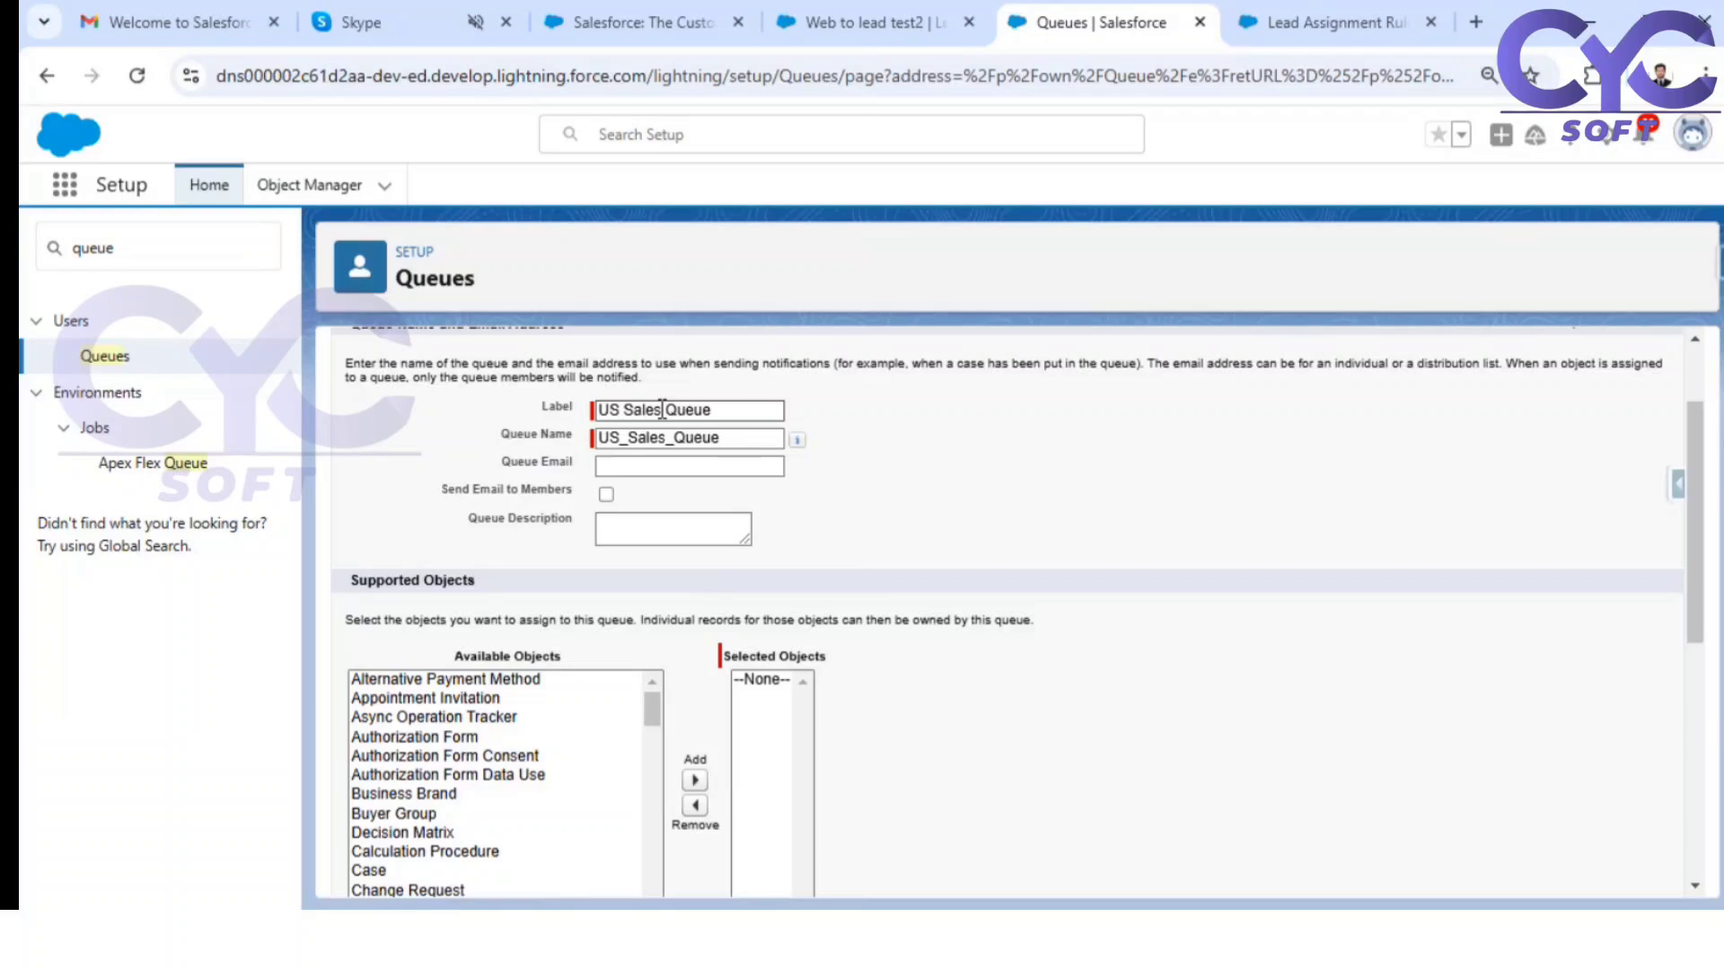
{"action": "left_click", "coordinate": [606, 495]}
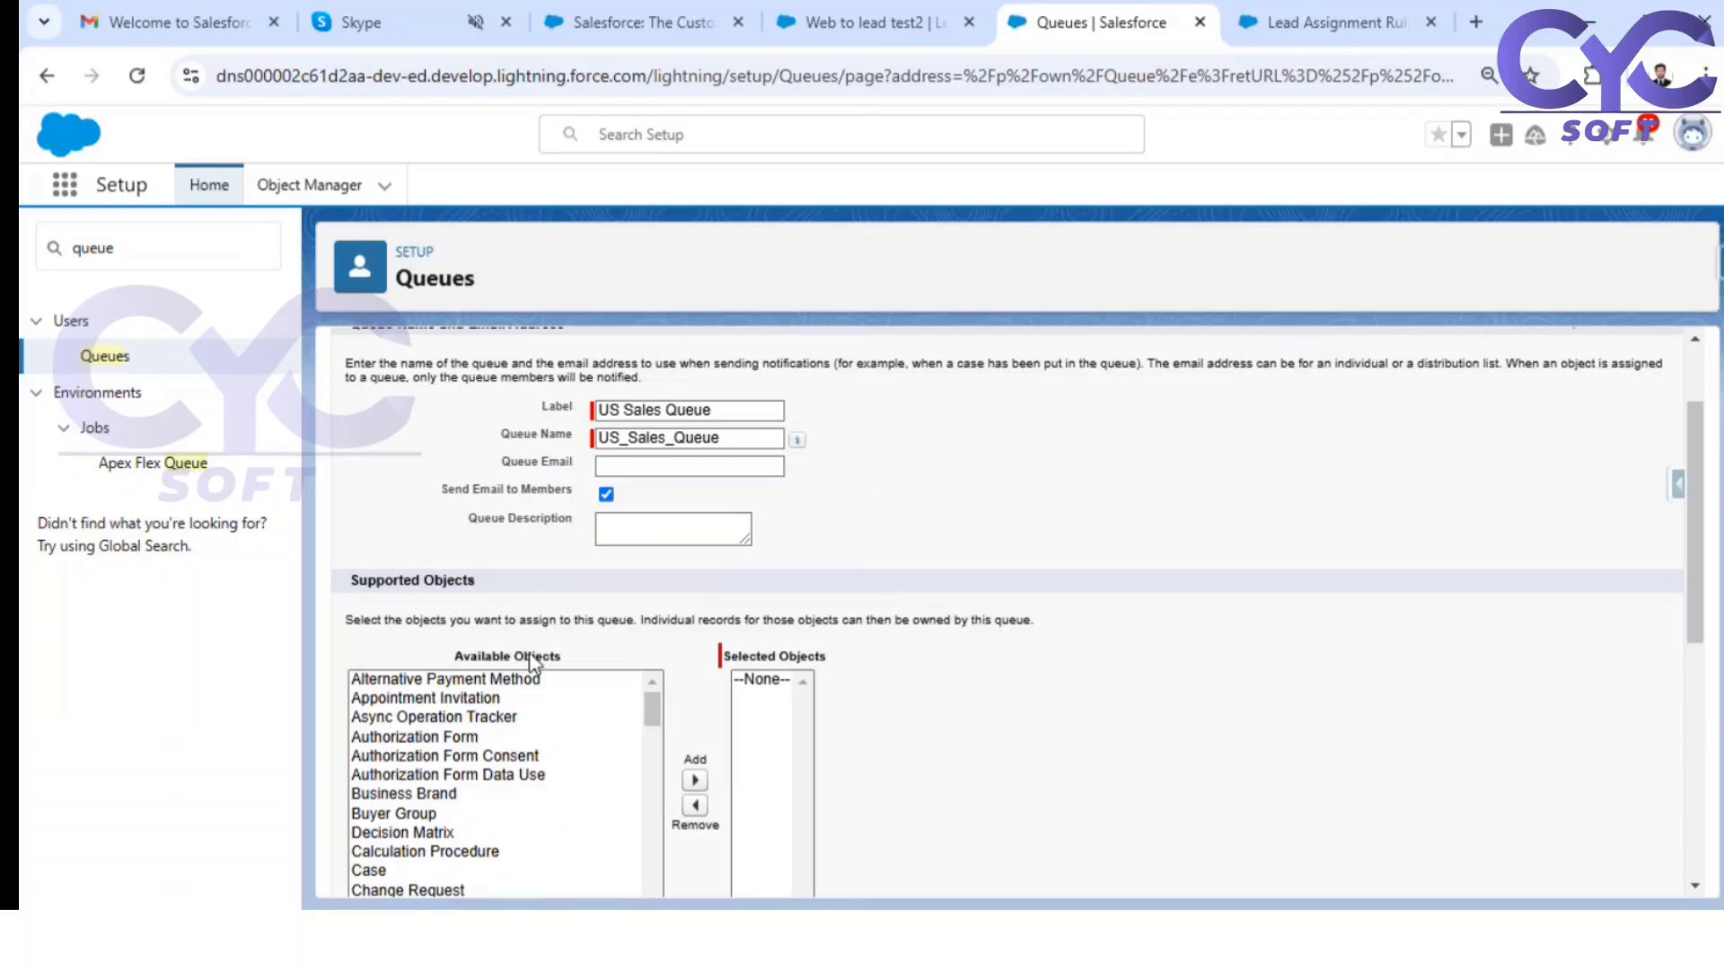
Step: Add Case and Lead to the queue's supported objects
{"action": "scroll", "coordinate": [618, 668], "scroll_direction": "down", "scroll_amount": 3}
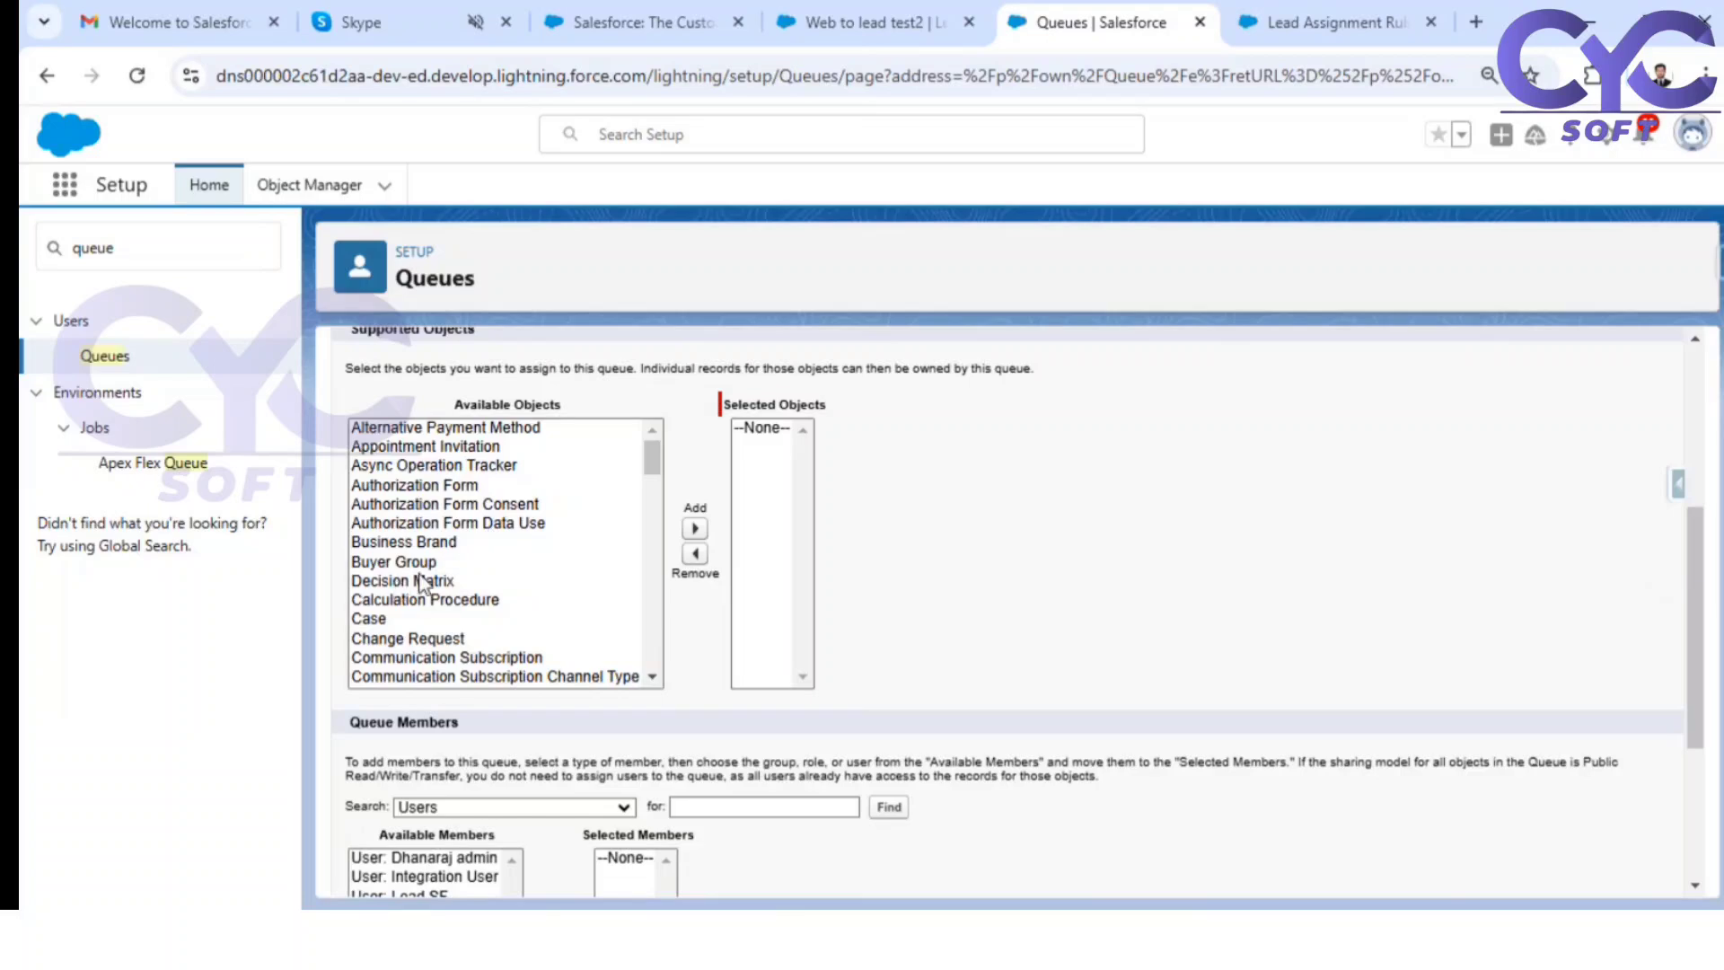
{"action": "left_click", "coordinate": [373, 619]}
{"action": "left_click", "coordinate": [696, 529]}
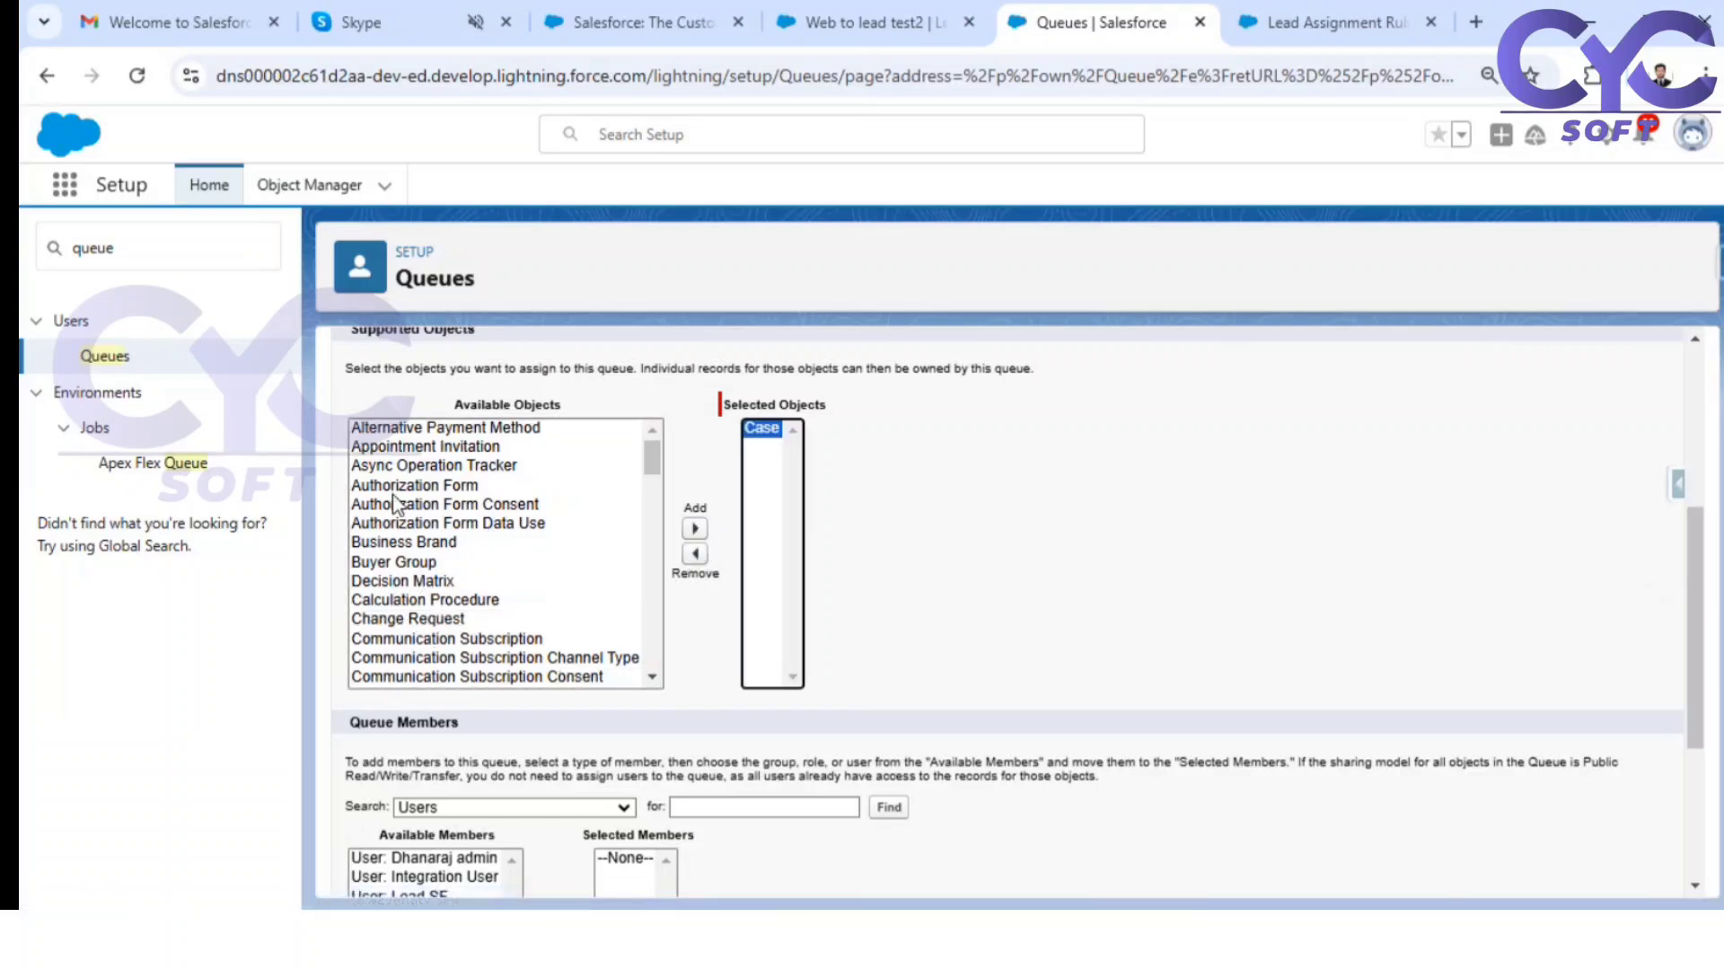
{"action": "left_click", "coordinate": [396, 494]}
{"action": "key", "text": "l"}
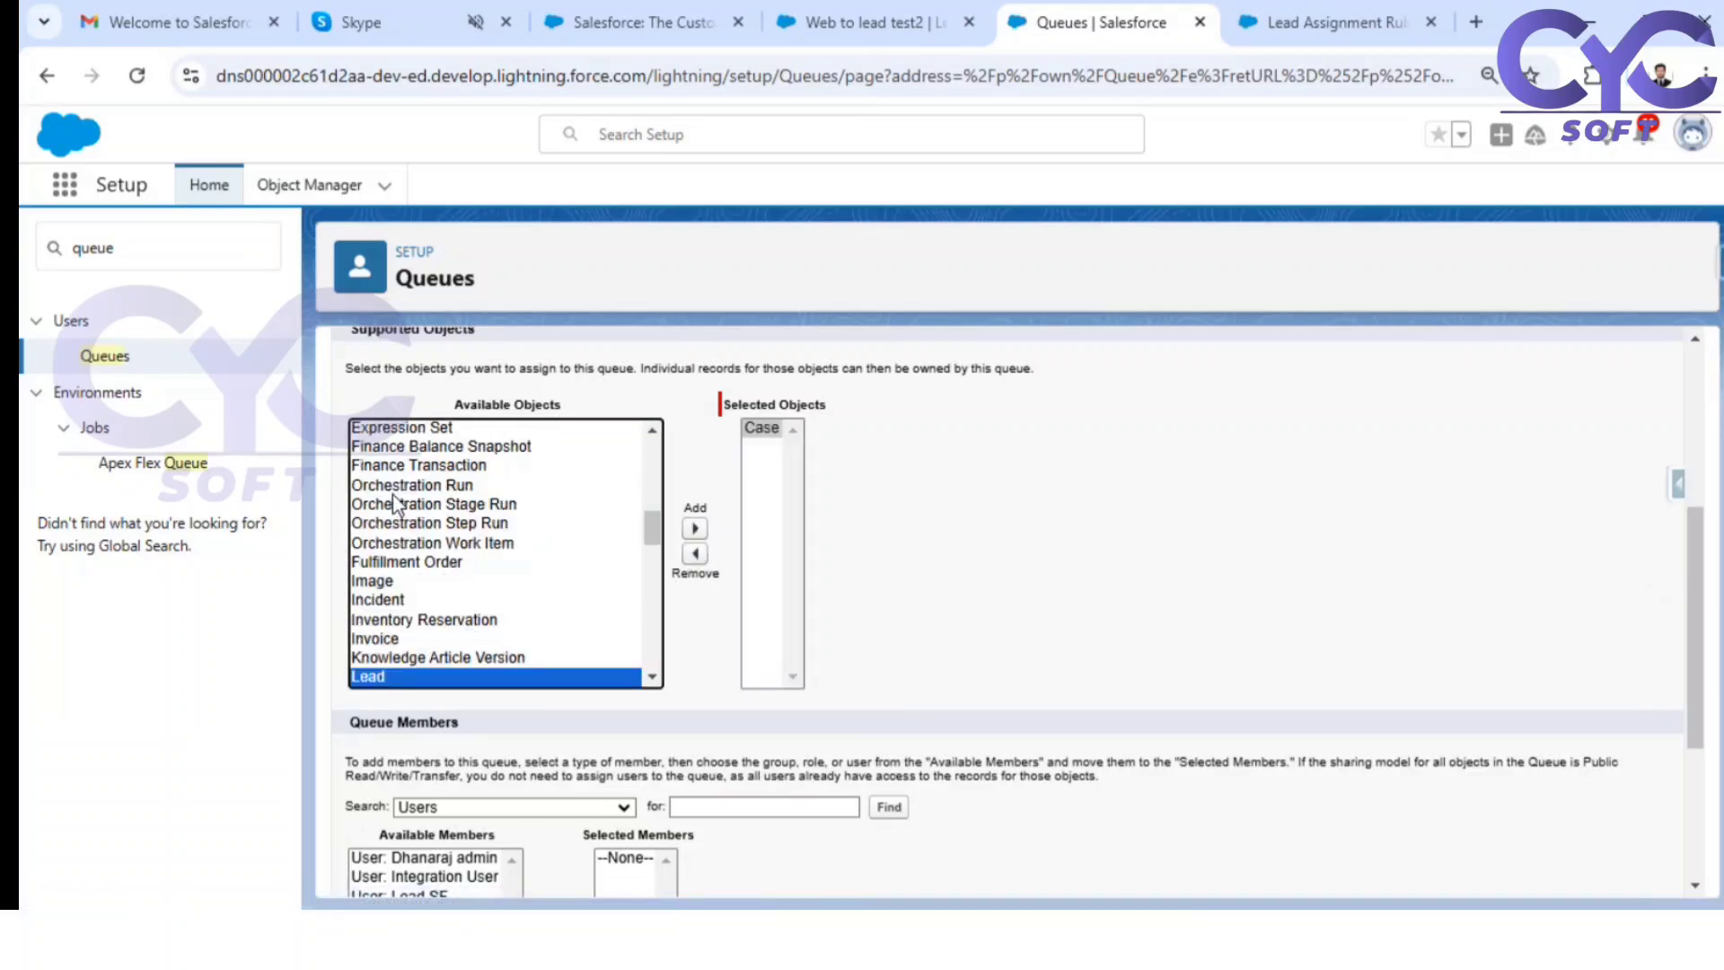
{"action": "left_click", "coordinate": [695, 527]}
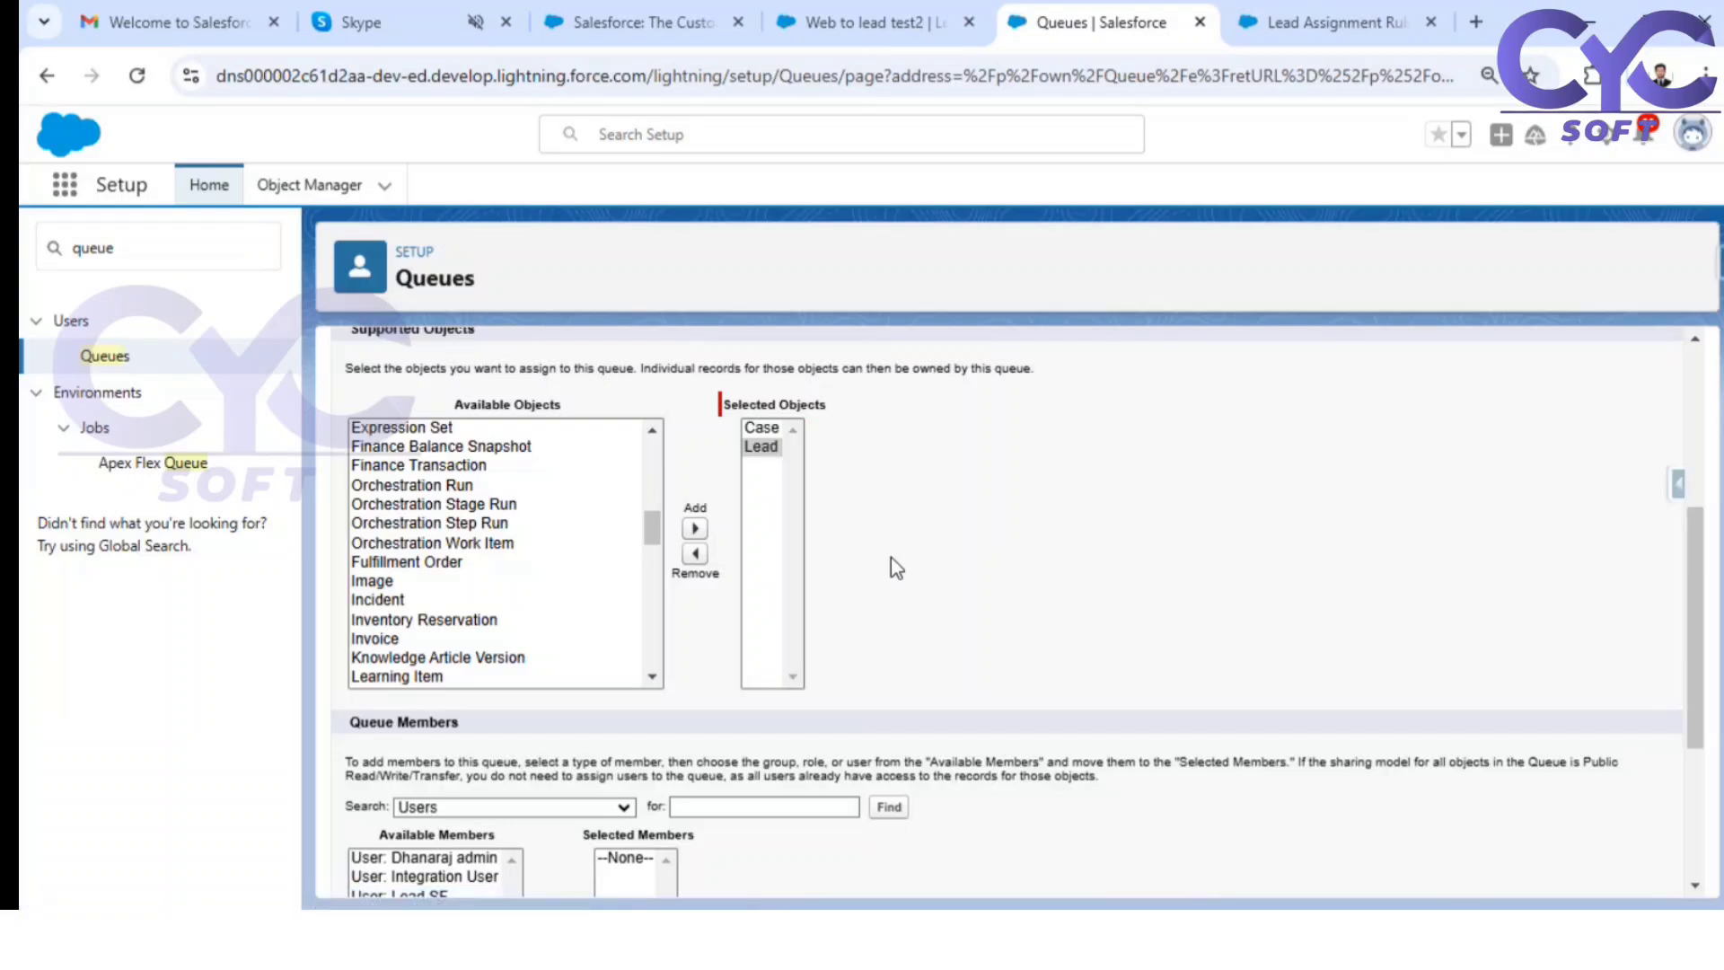
Step: Add the admin user, Lead SF and Trainee SF as members of the queue
{"action": "scroll", "coordinate": [865, 569], "scroll_direction": "down", "scroll_amount": 2}
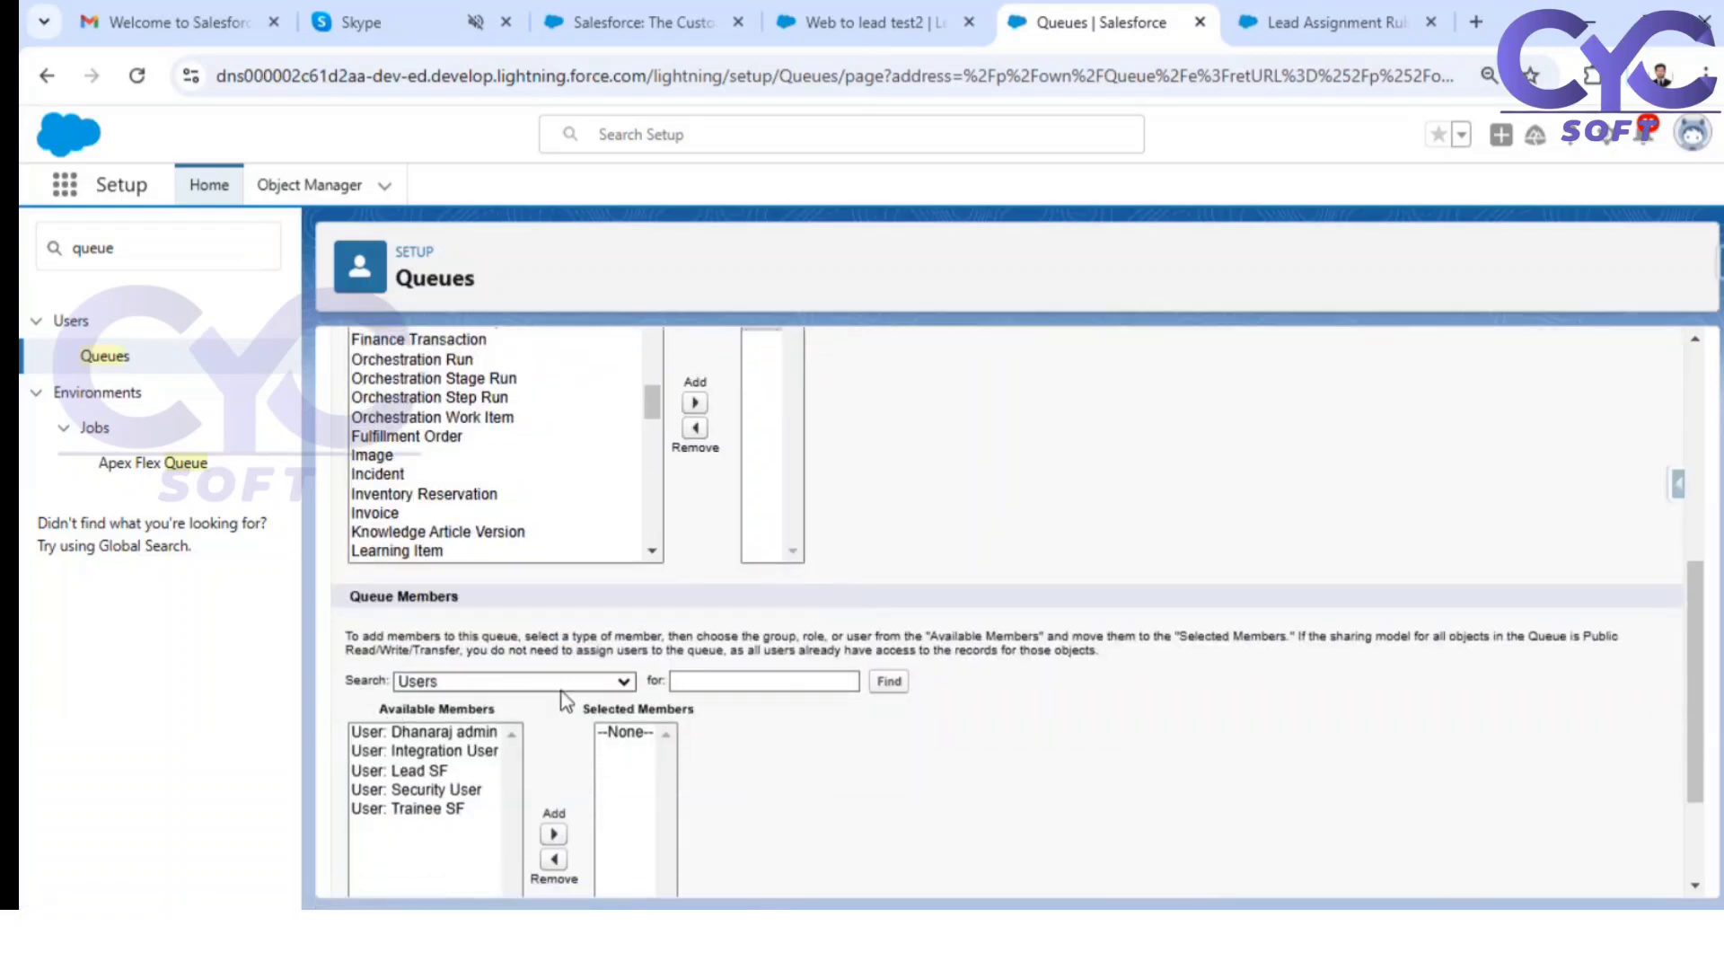
{"action": "left_click", "coordinate": [480, 729]}
{"action": "scroll", "coordinate": [449, 746], "scroll_direction": "down", "scroll_amount": 1}
{"action": "left_click", "coordinate": [422, 675], "text": "ctrl"}
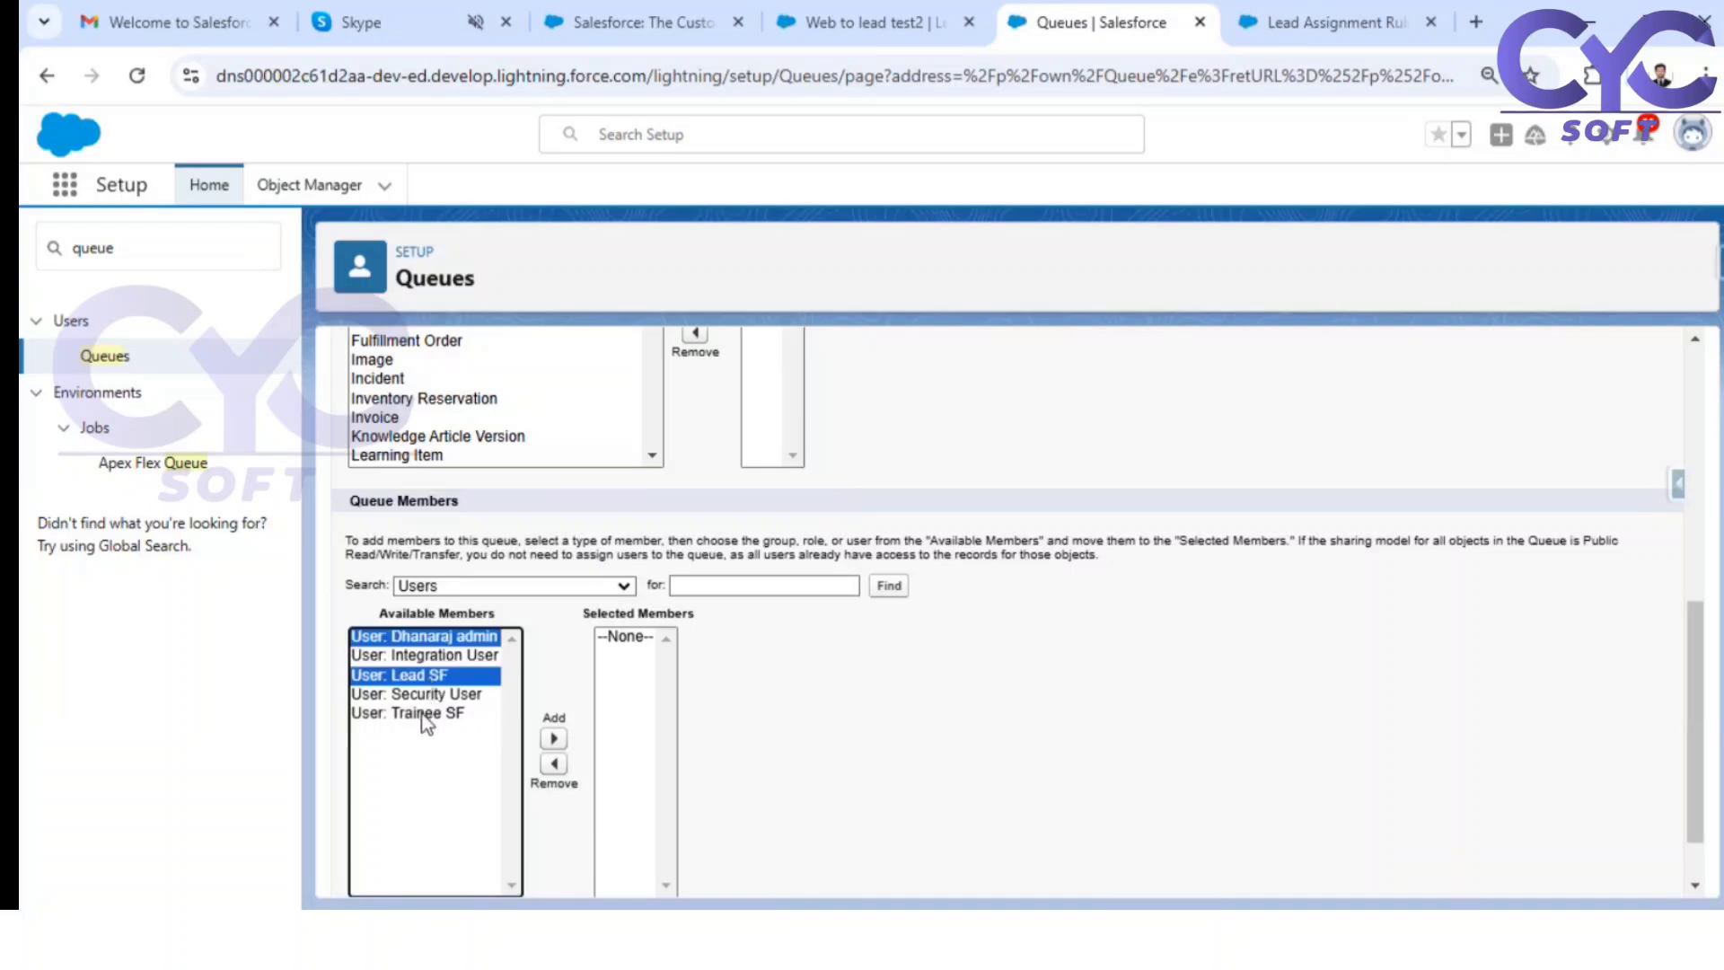
{"action": "left_click", "coordinate": [422, 713], "text": "ctrl"}
{"action": "left_click", "coordinate": [553, 738]}
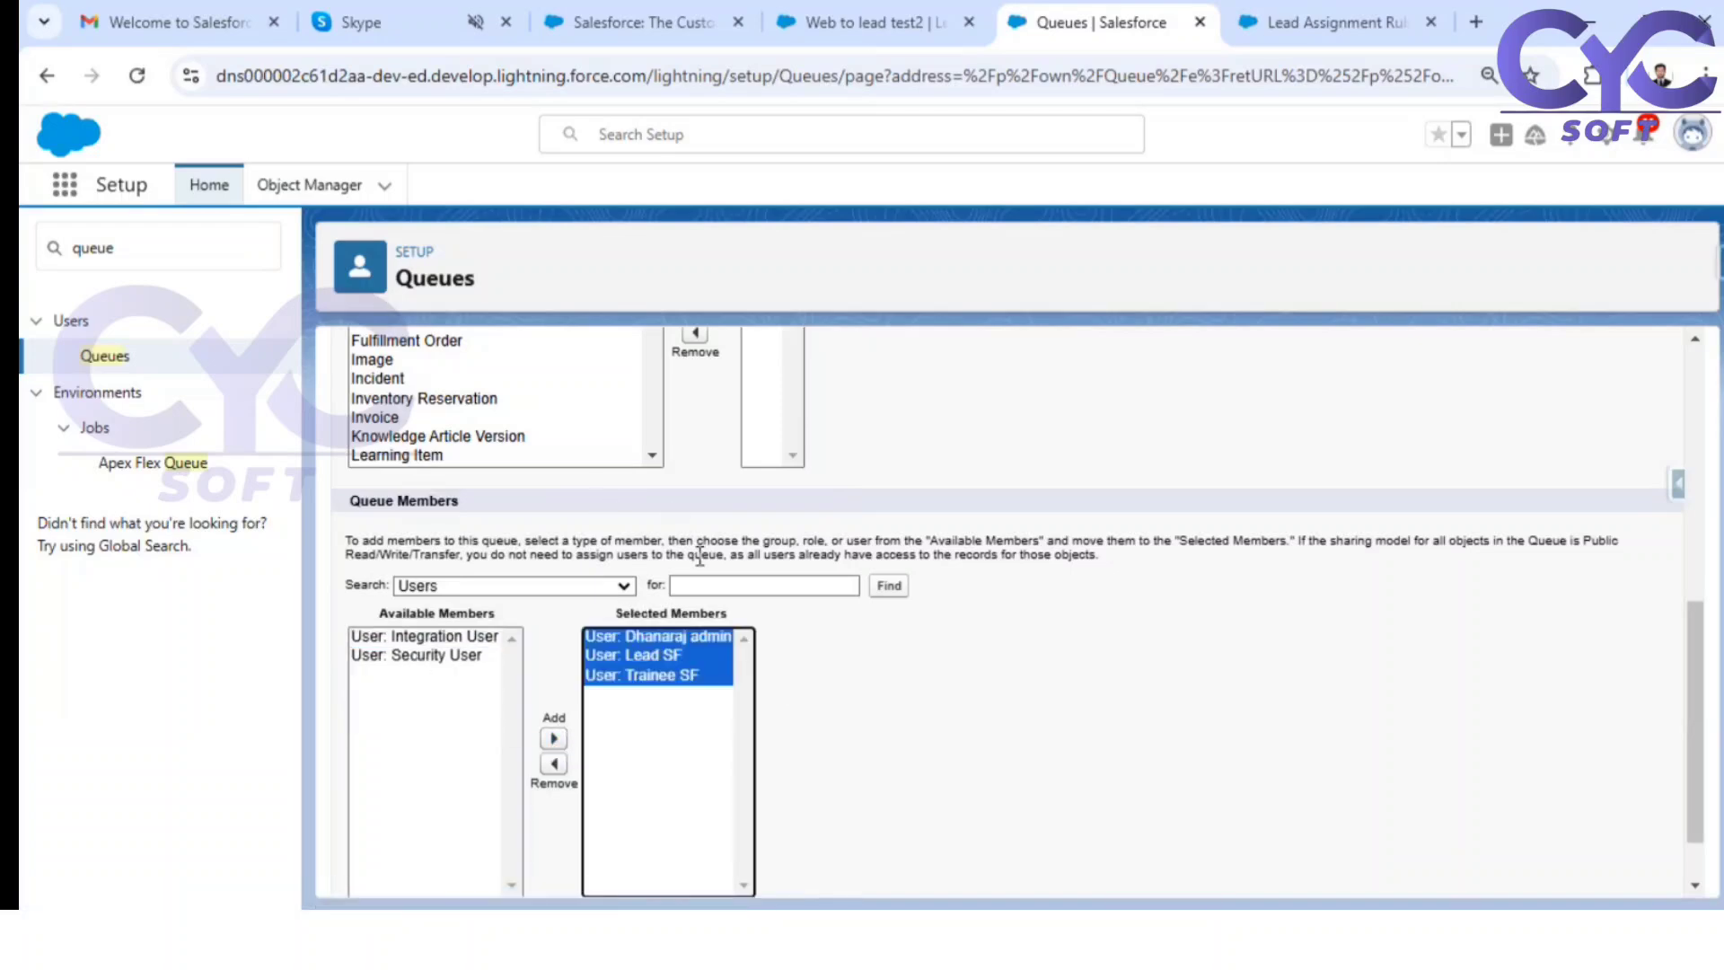
Step: Review the queue's name, email option, objects and members, and save the queue
{"action": "scroll", "coordinate": [659, 552], "scroll_direction": "up", "scroll_amount": 5}
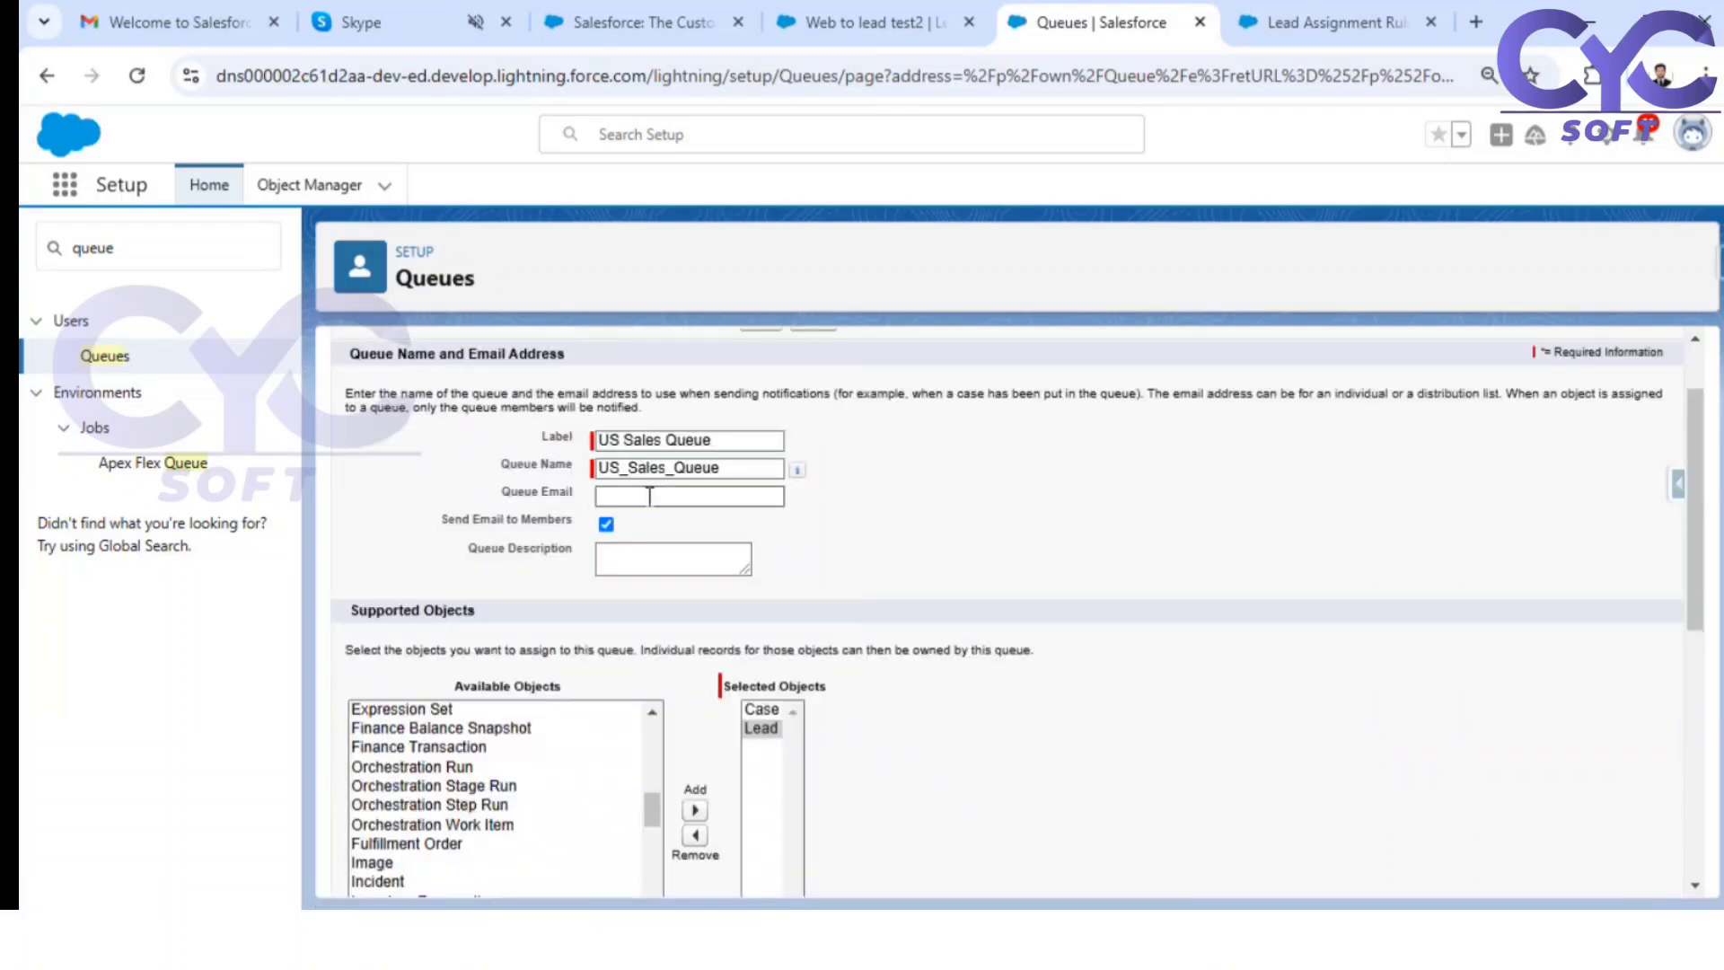
{"action": "scroll", "coordinate": [977, 568], "scroll_direction": "down", "scroll_amount": 4}
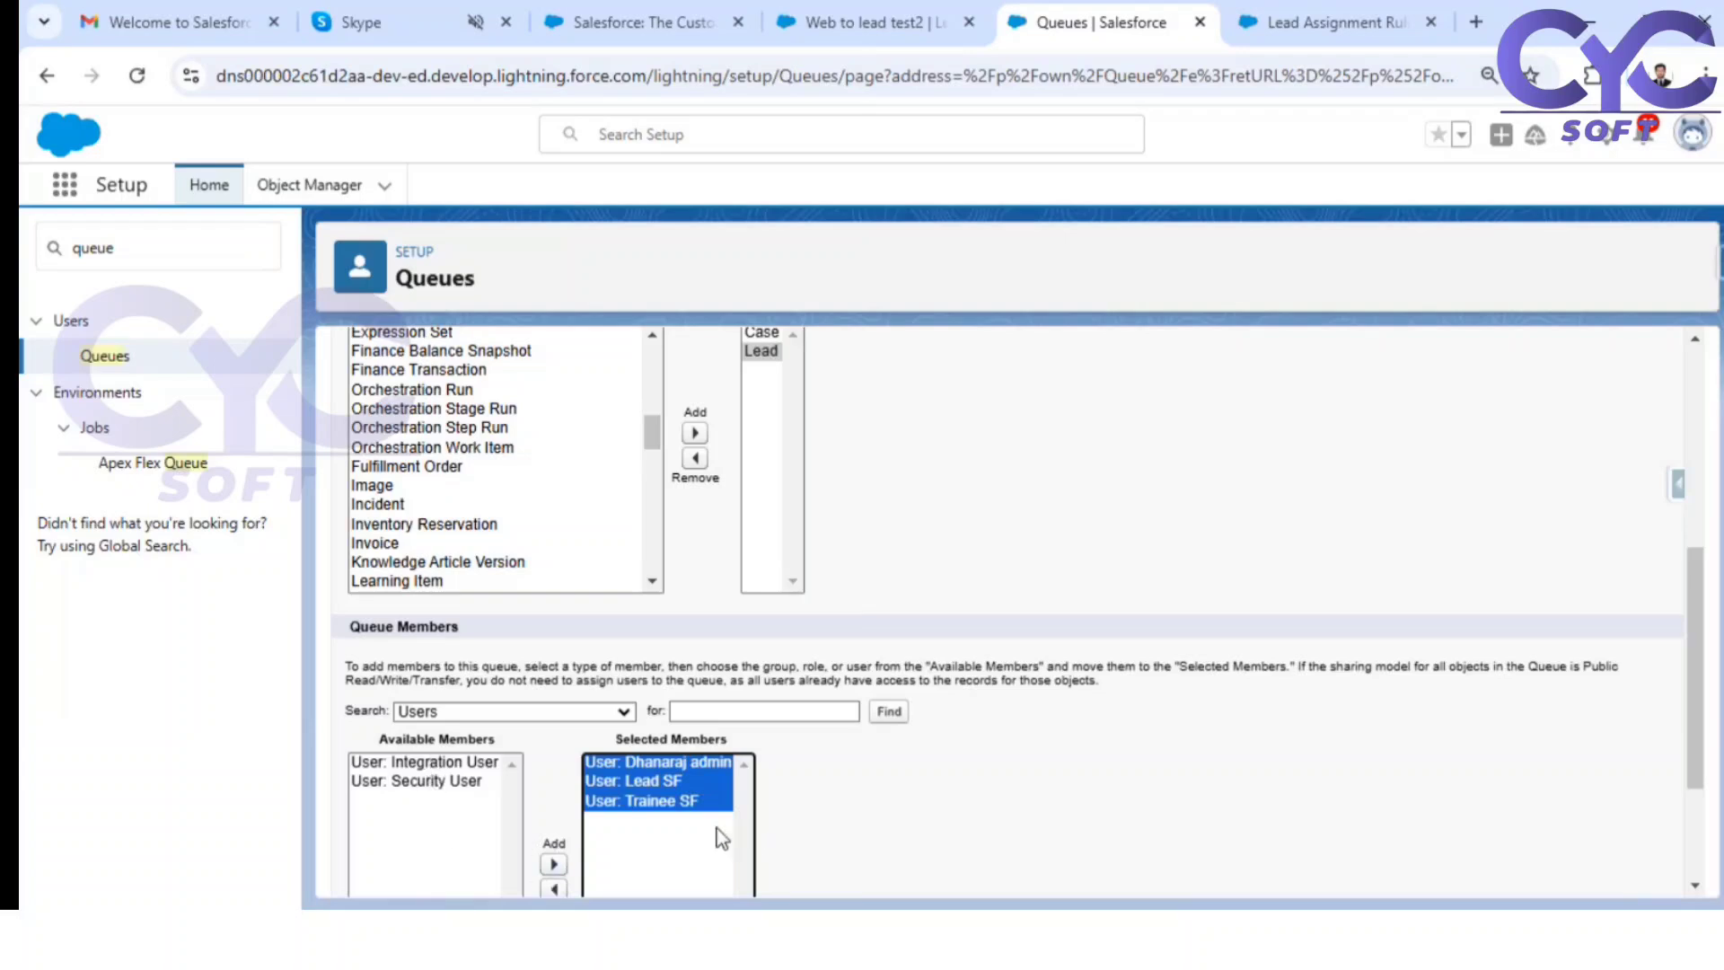
{"action": "scroll", "coordinate": [808, 813], "scroll_direction": "down", "scroll_amount": 3}
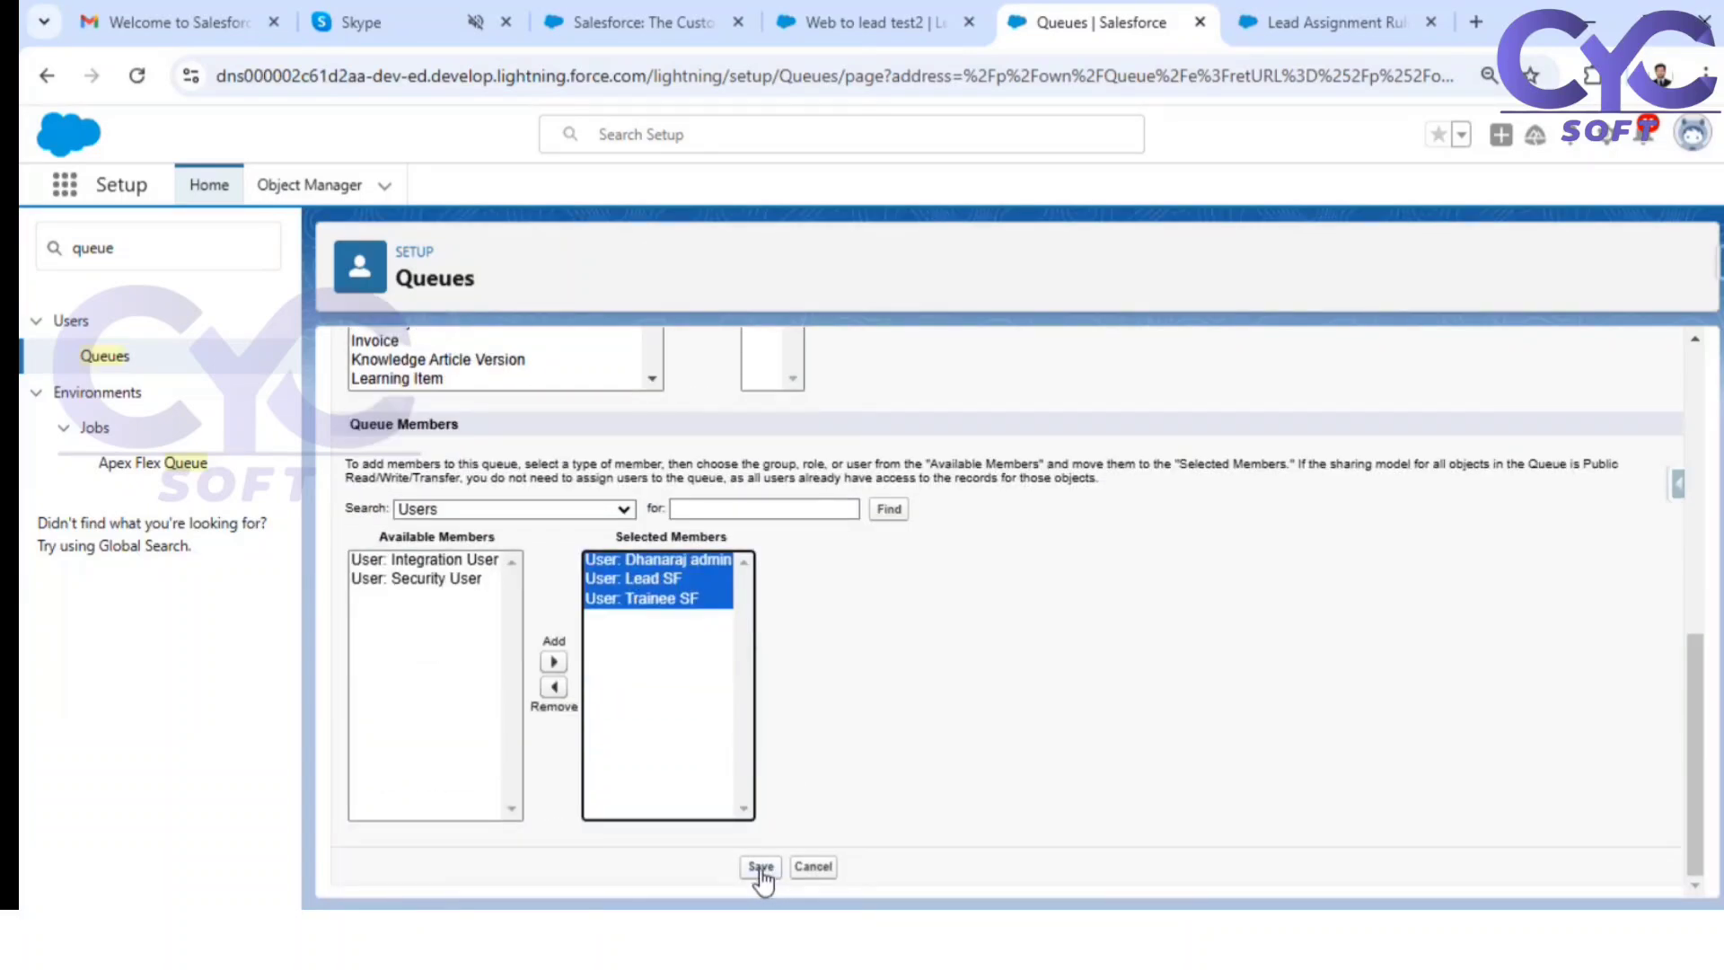
{"action": "left_click", "coordinate": [761, 868]}
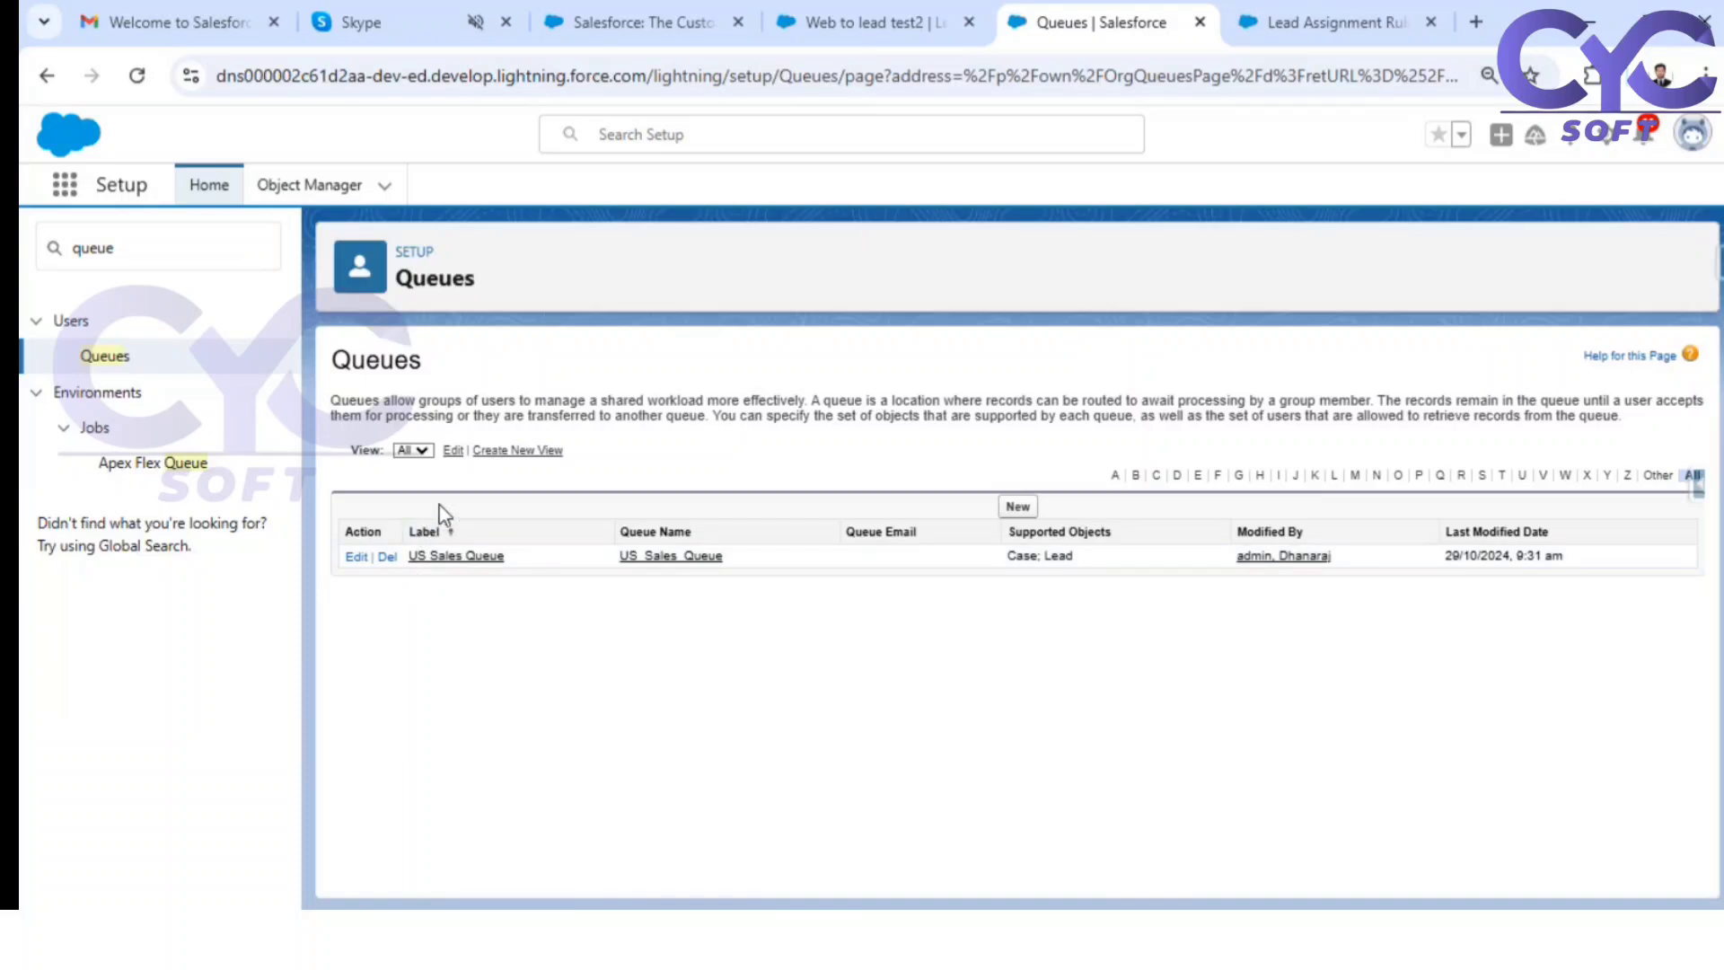
Step: Return to the US Sales Team rule entry and set the assignee type to Queue
{"action": "left_click", "coordinate": [1290, 30]}
{"action": "left_click", "coordinate": [549, 765]}
{"action": "left_click", "coordinate": [543, 798]}
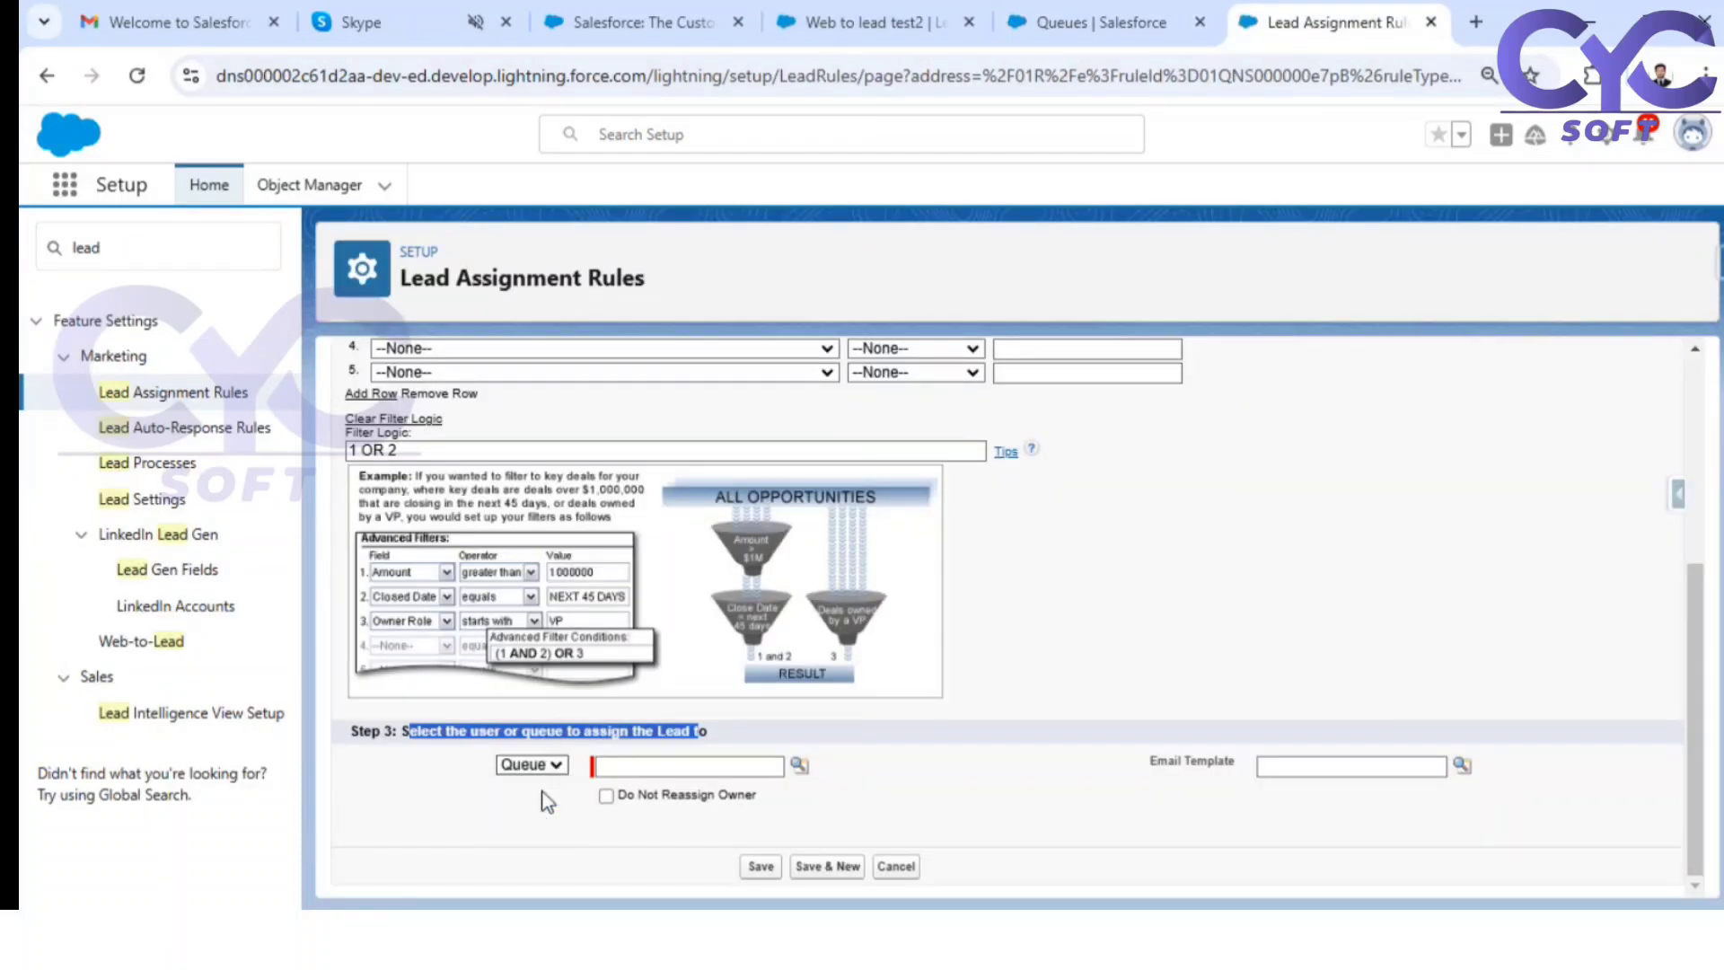
{"action": "left_click", "coordinate": [543, 799]}
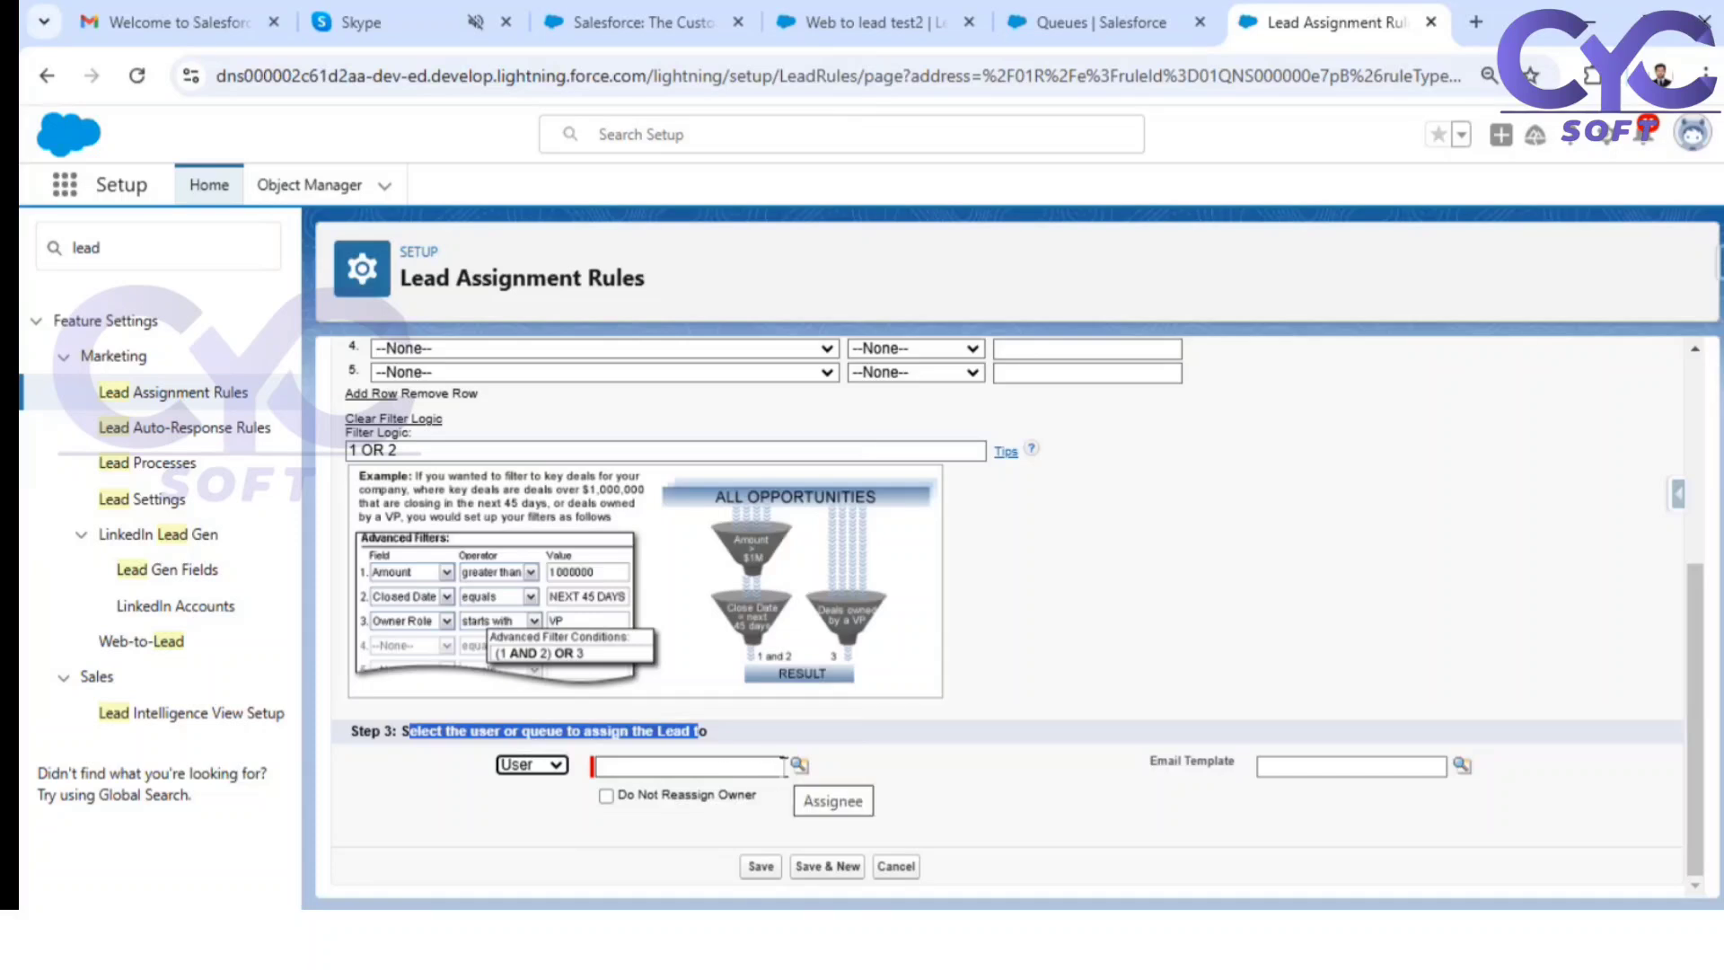
{"action": "left_click", "coordinate": [543, 765]}
{"action": "left_click", "coordinate": [536, 819]}
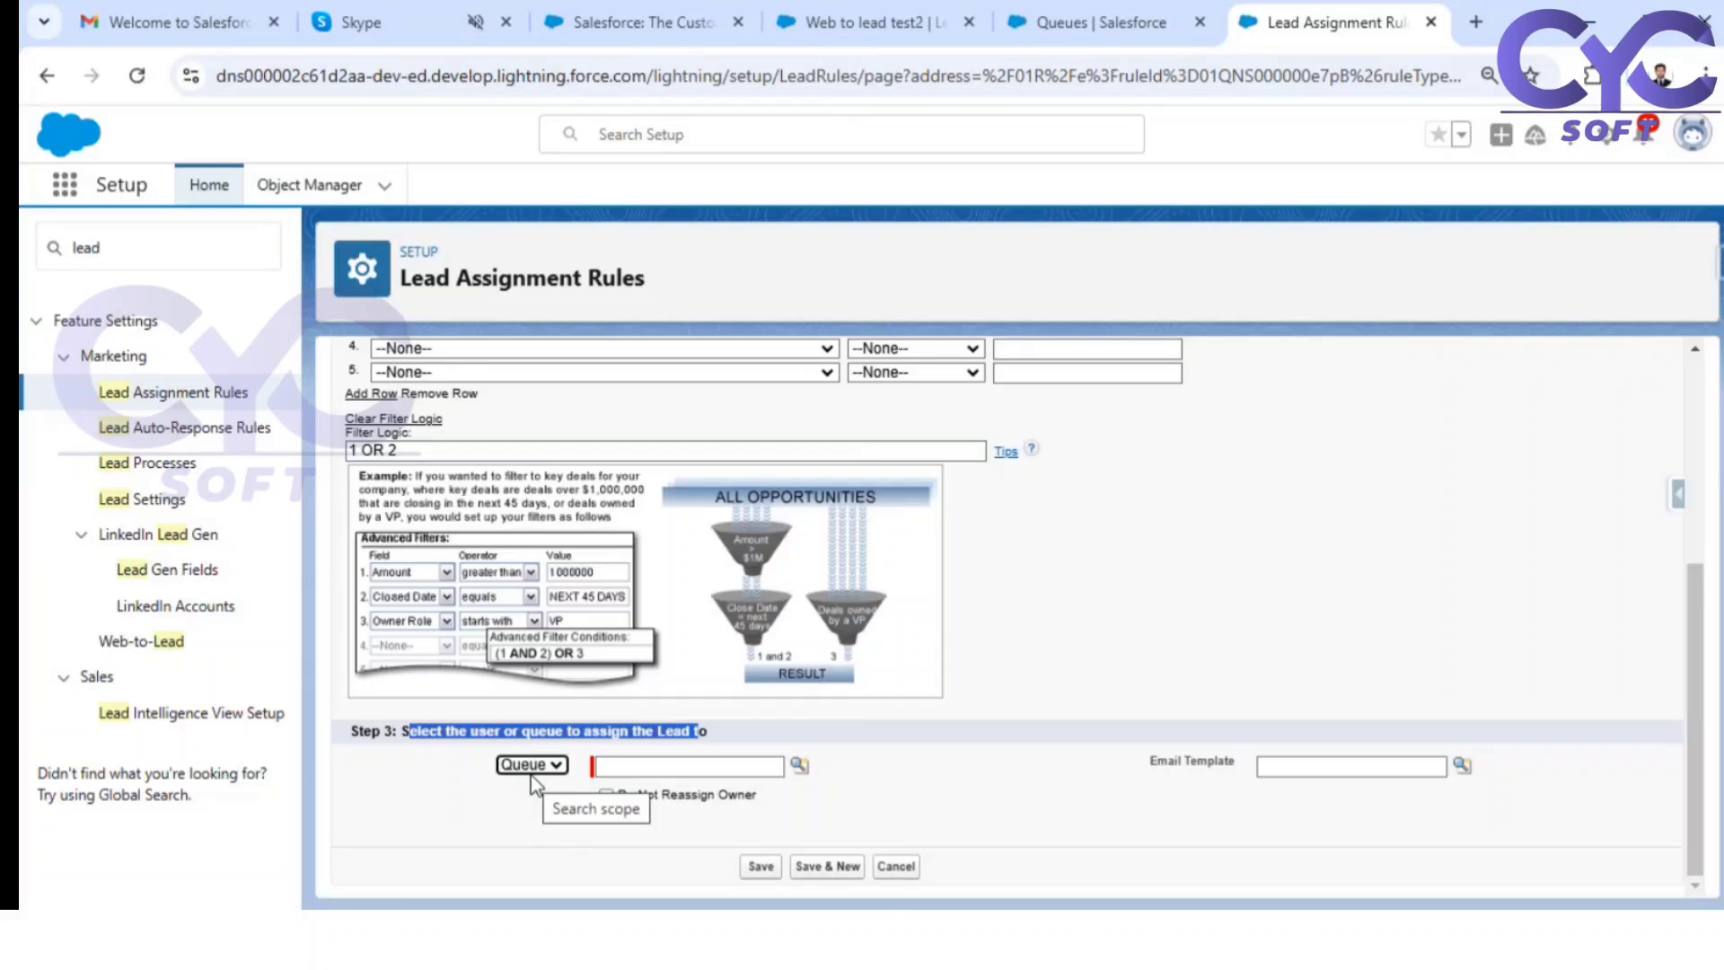
{"action": "left_click", "coordinate": [530, 771]}
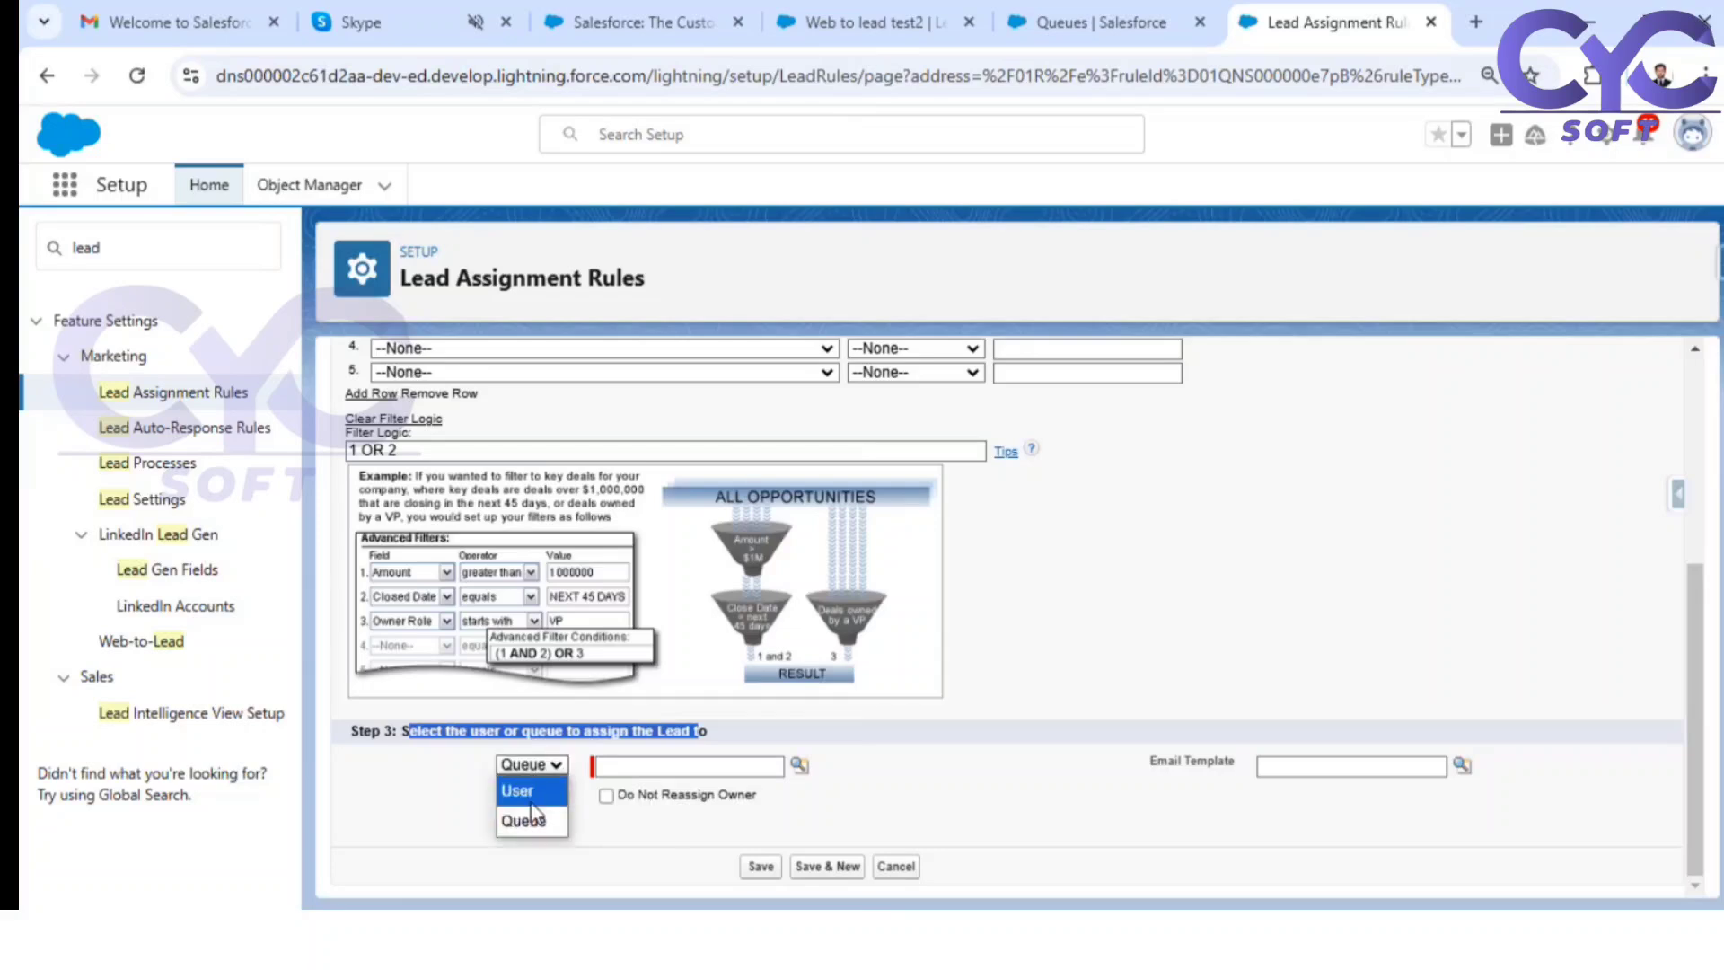
{"action": "left_click", "coordinate": [532, 790]}
{"action": "left_click", "coordinate": [549, 768]}
{"action": "left_click", "coordinate": [539, 819]}
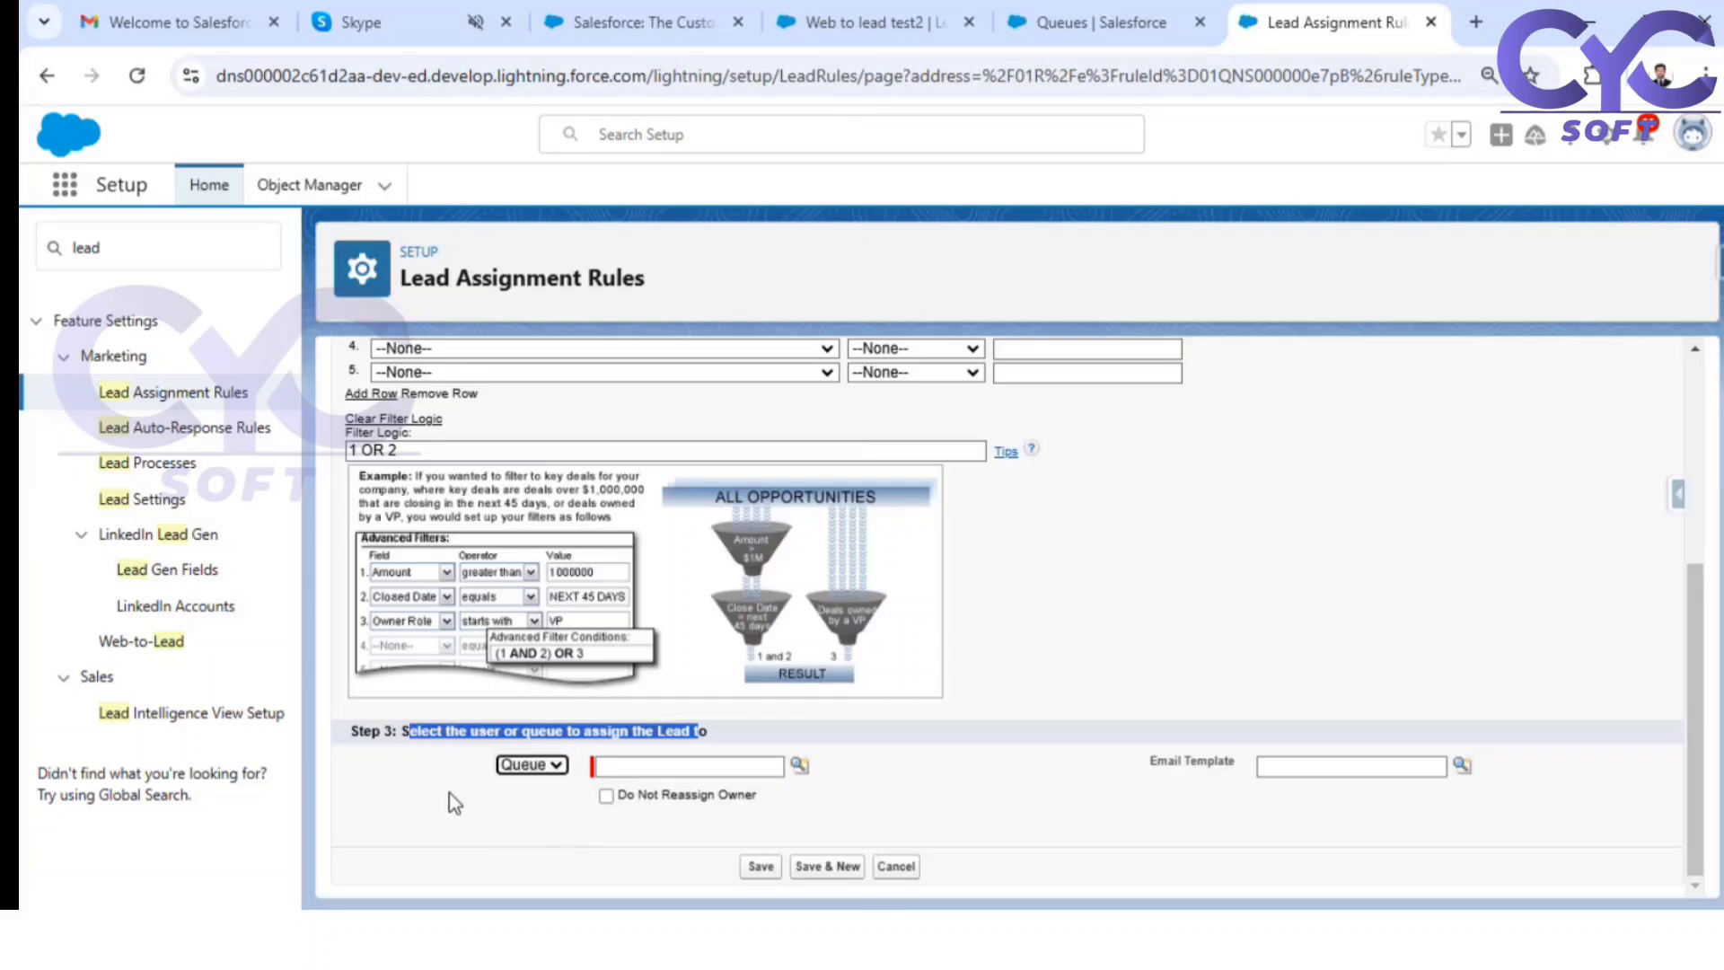
{"action": "left_click", "coordinate": [436, 794]}
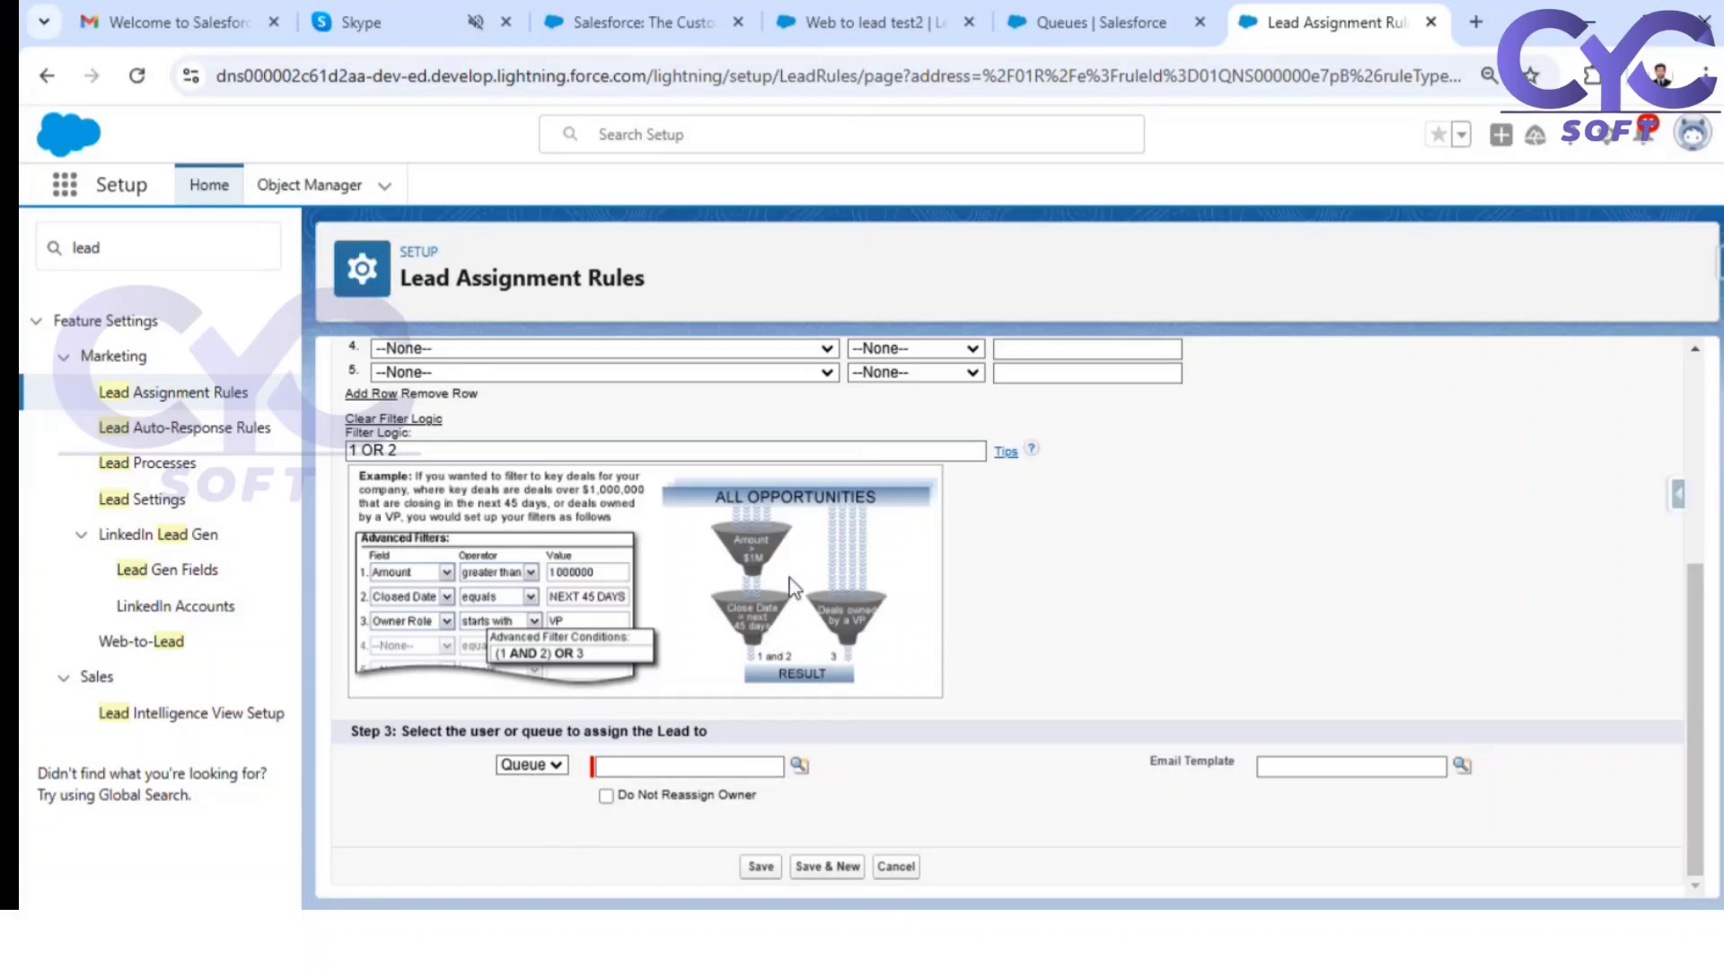
Step: Review the entry's country criteria and choose US Sales Queue as the queue that receives the leads
{"action": "scroll", "coordinate": [794, 585], "scroll_direction": "up", "scroll_amount": 4}
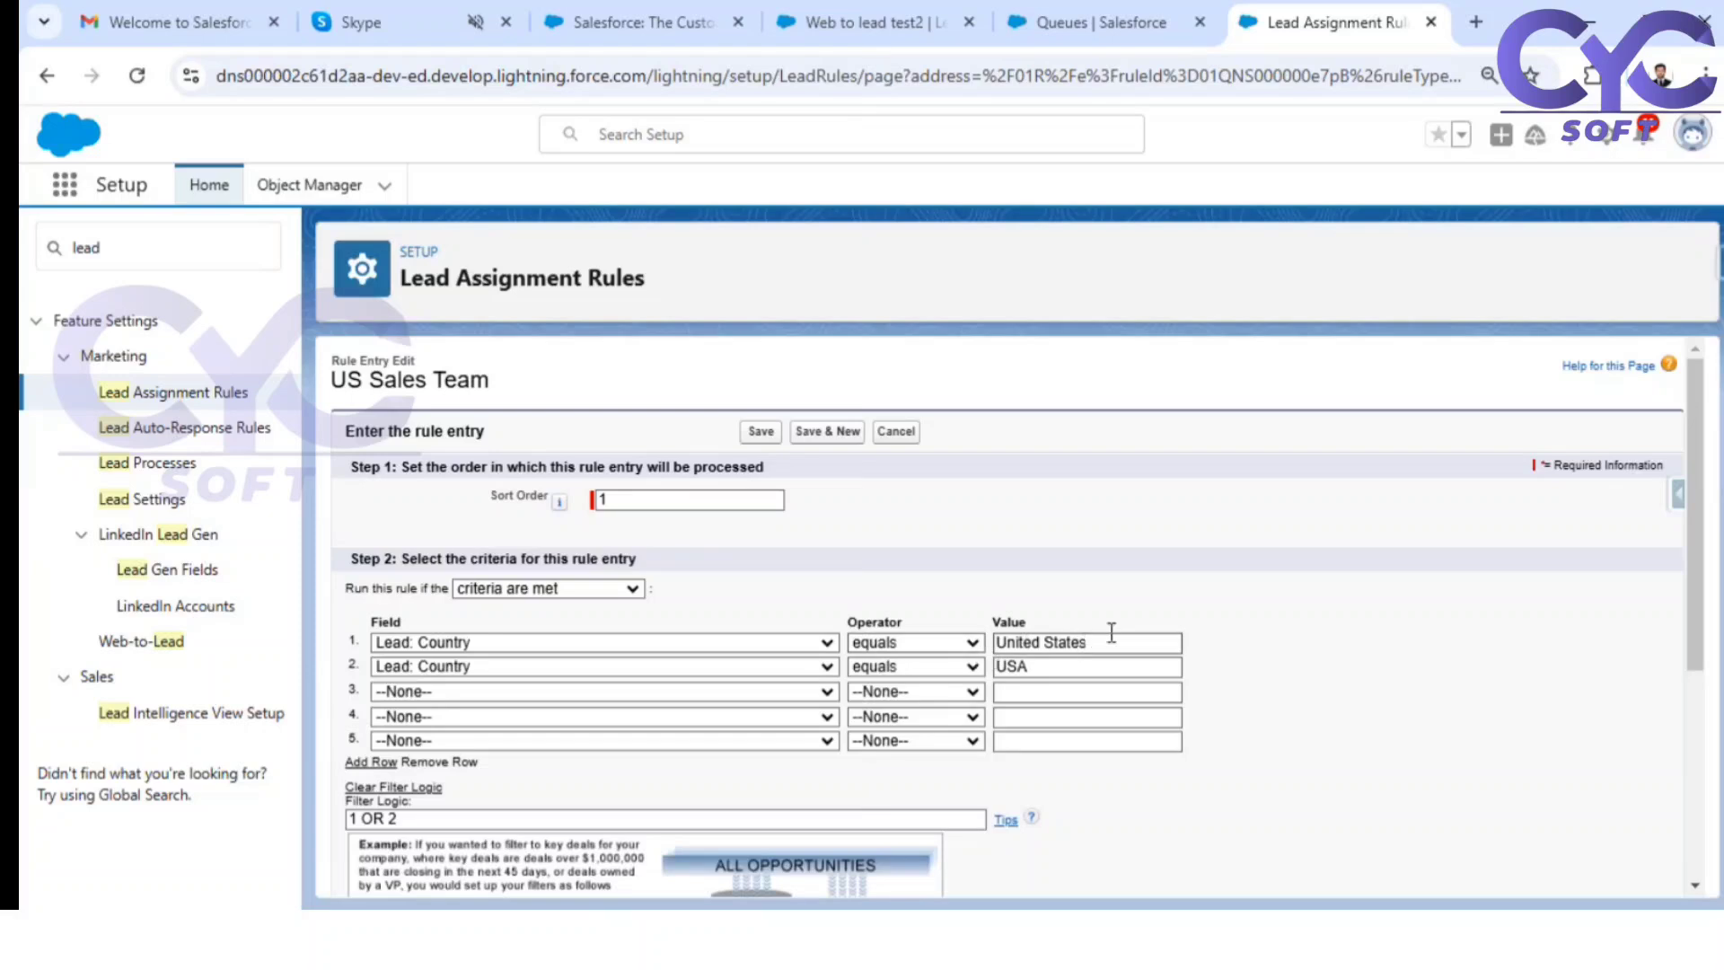
{"action": "scroll", "coordinate": [1111, 643], "scroll_direction": "down", "scroll_amount": 4}
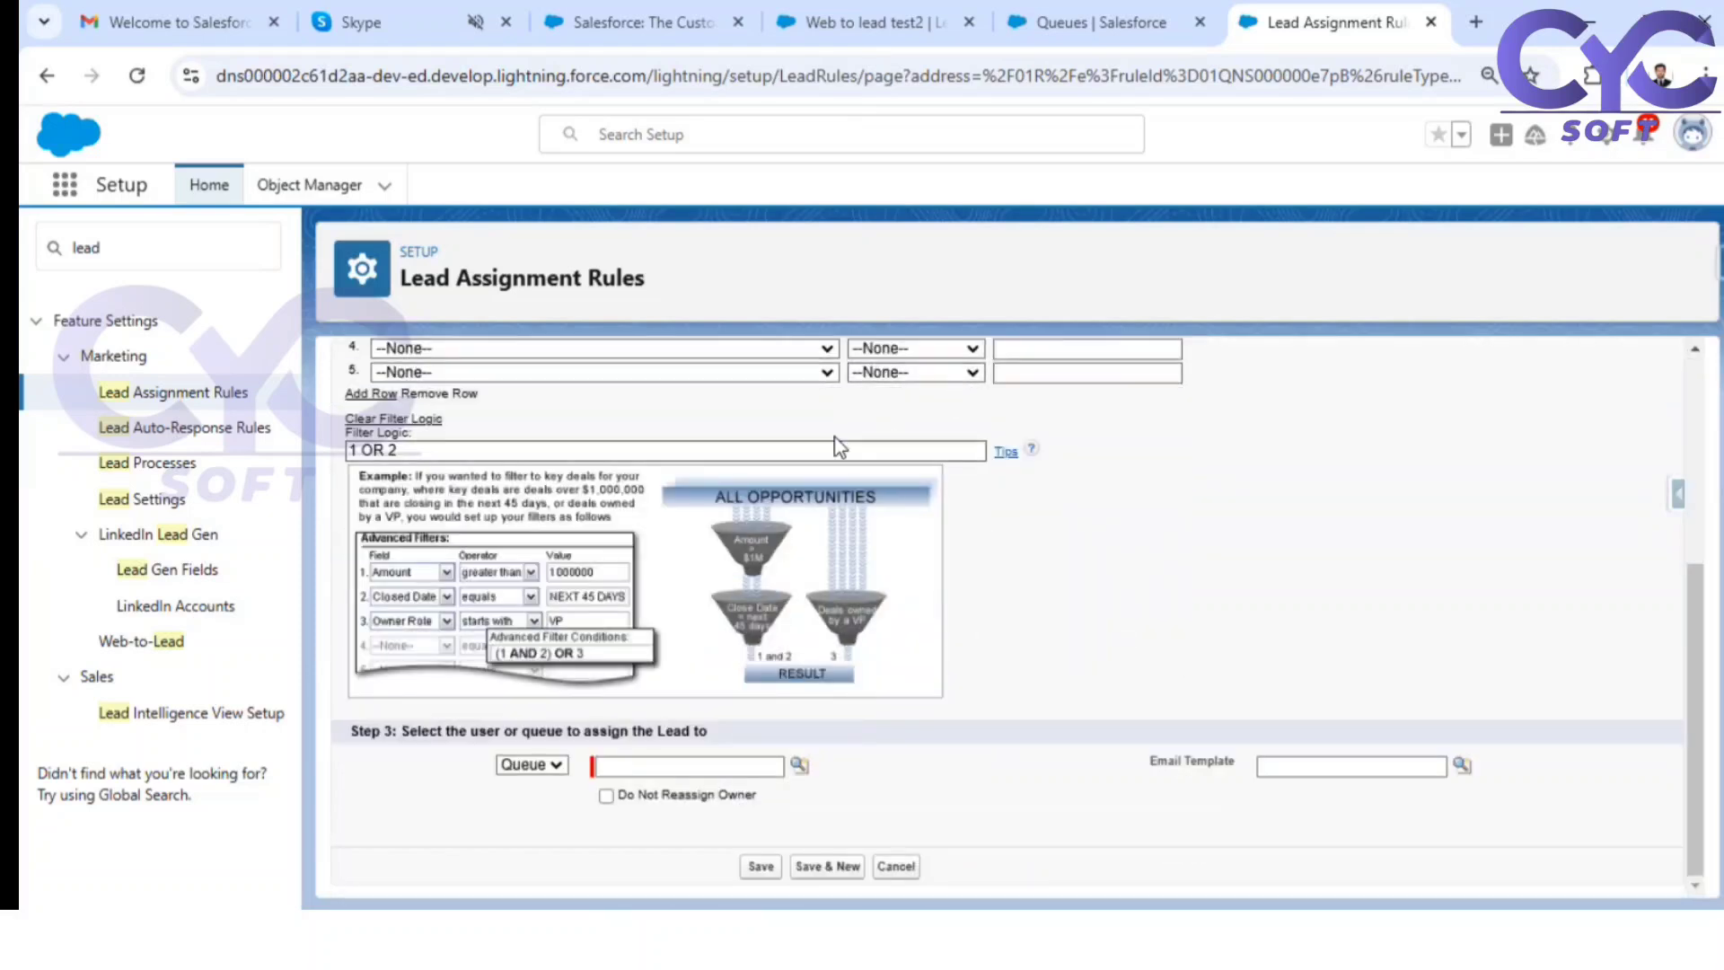
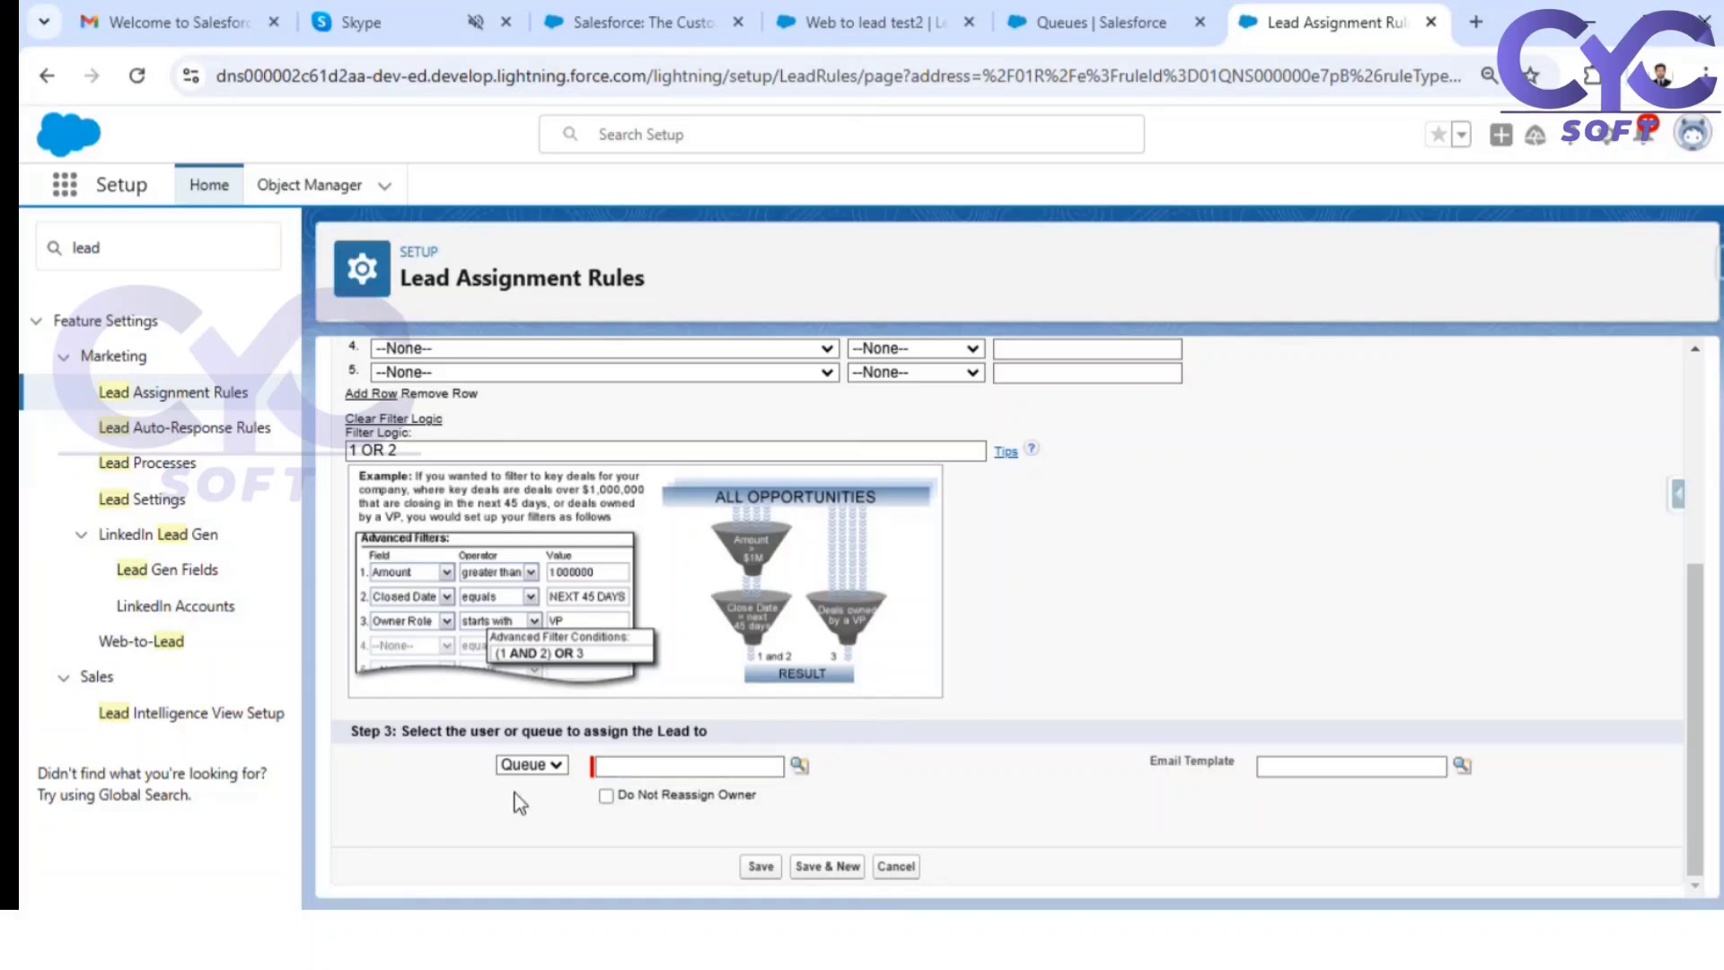
{"action": "left_click", "coordinate": [800, 766]}
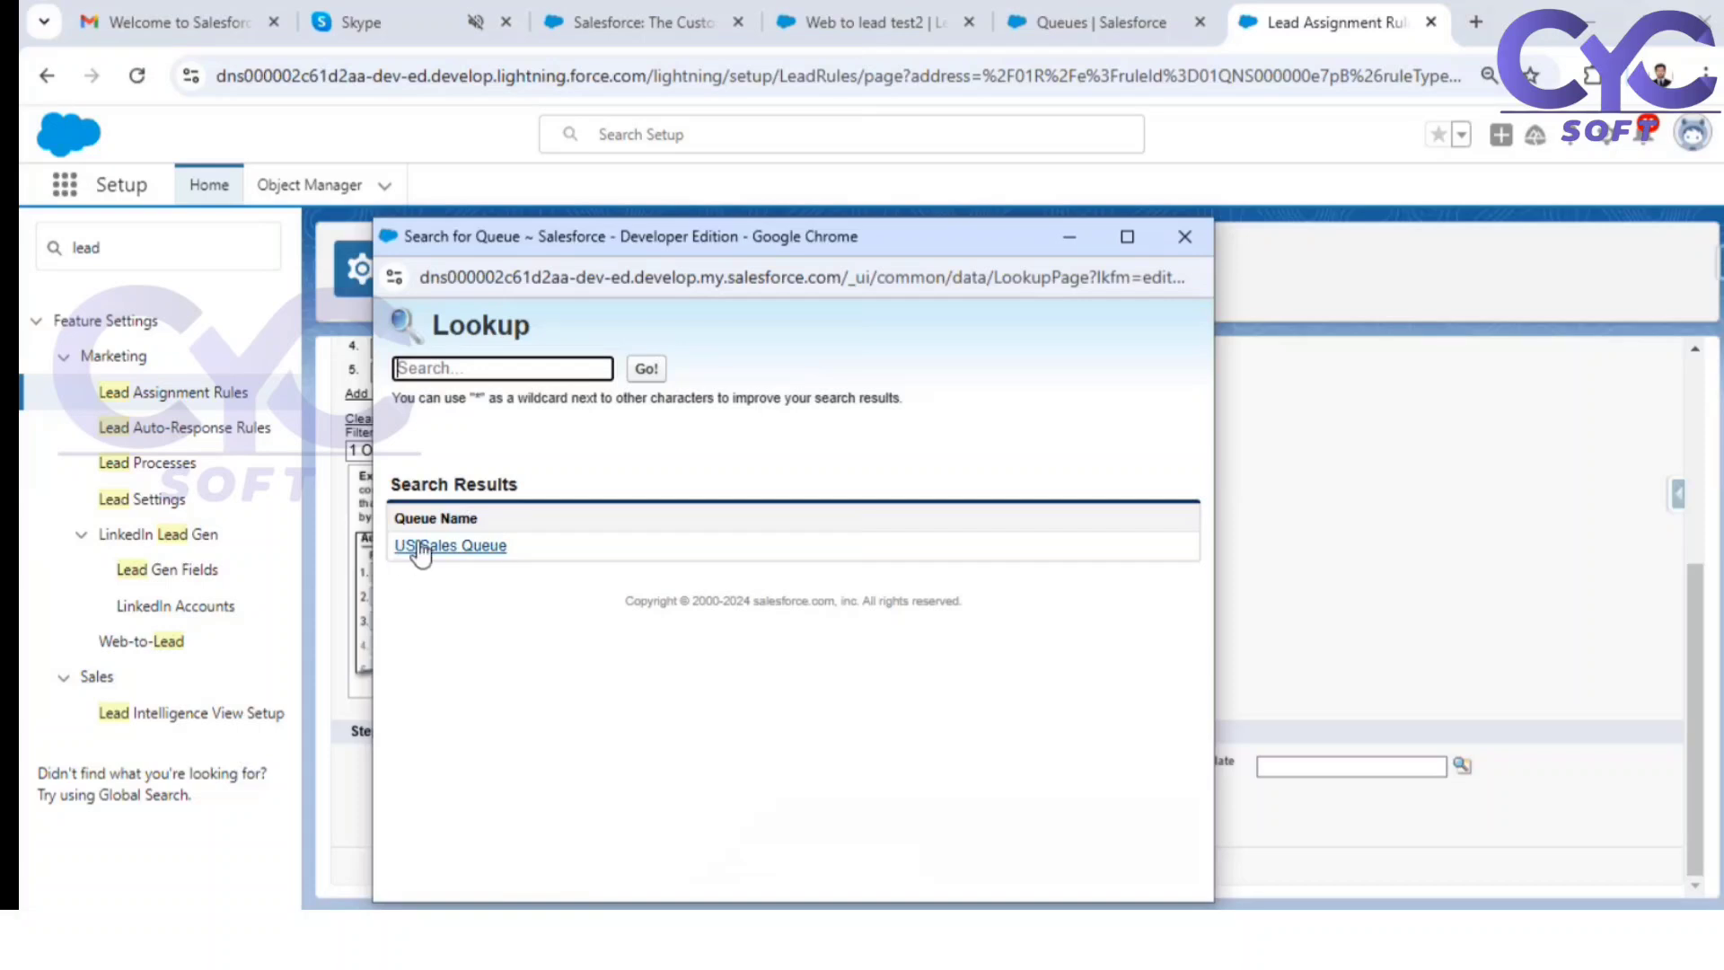
{"action": "left_click", "coordinate": [421, 549]}
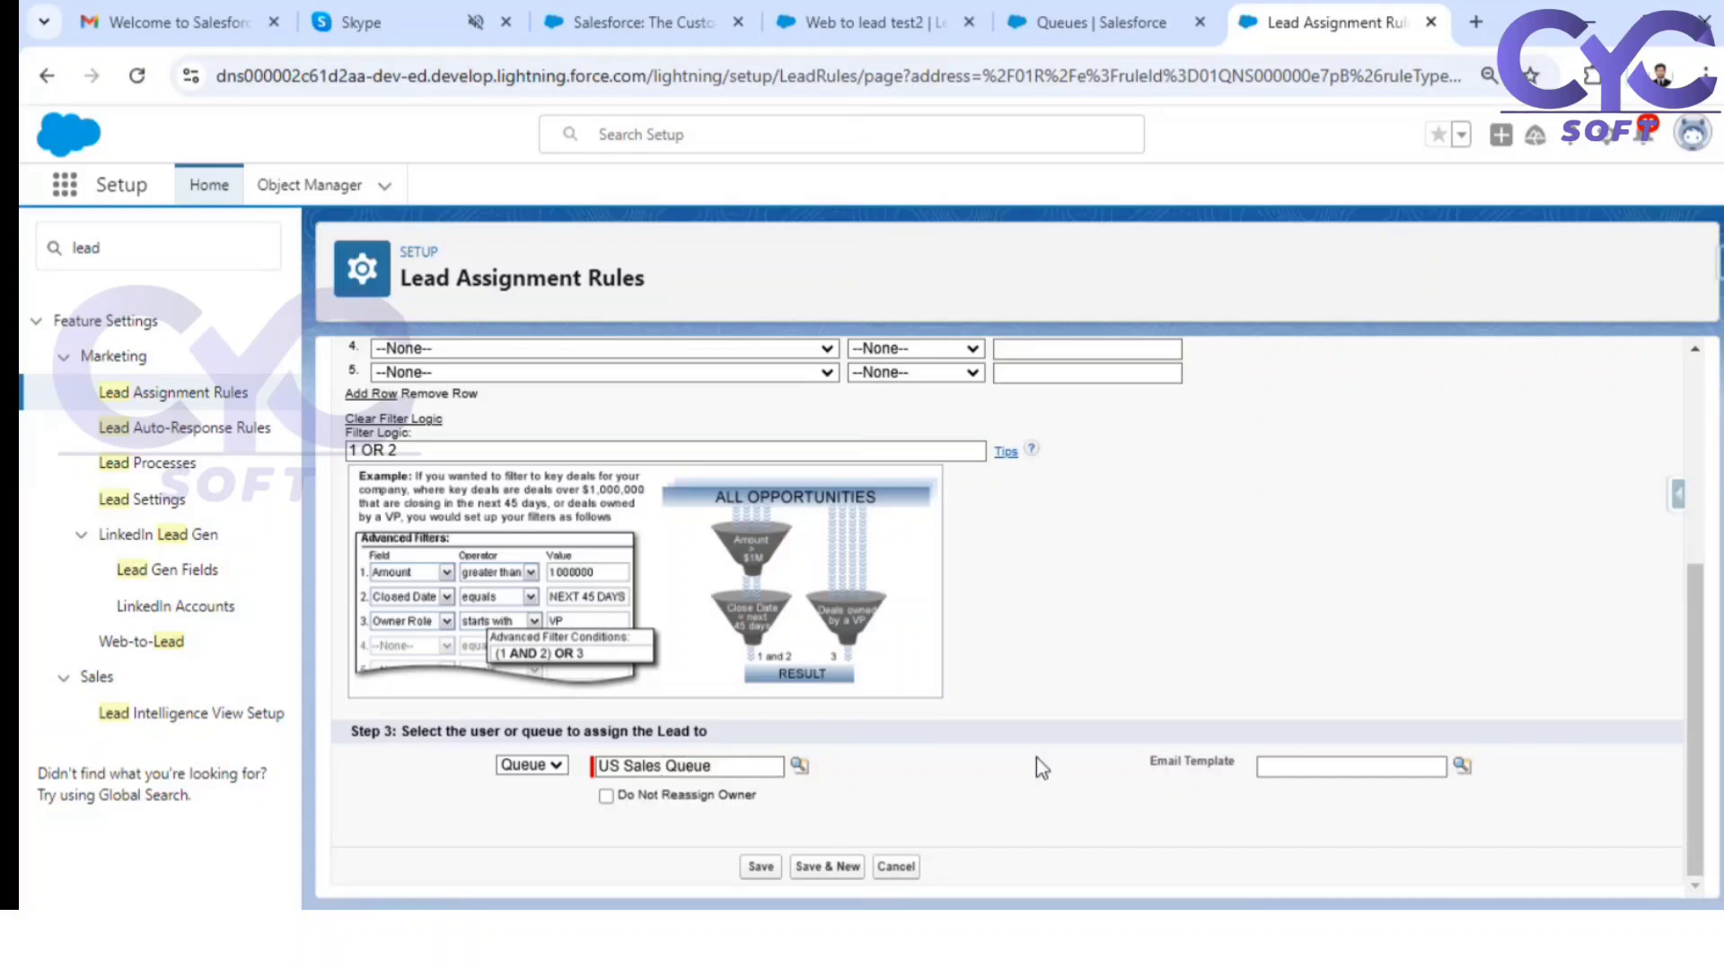
Step: Look through the available classic email templates for the rule entry and close the lookup without choosing one
{"action": "left_click_drag", "start_coordinate": [1154, 762], "coordinate": [1209, 768]}
{"action": "left_click", "coordinate": [1462, 764]}
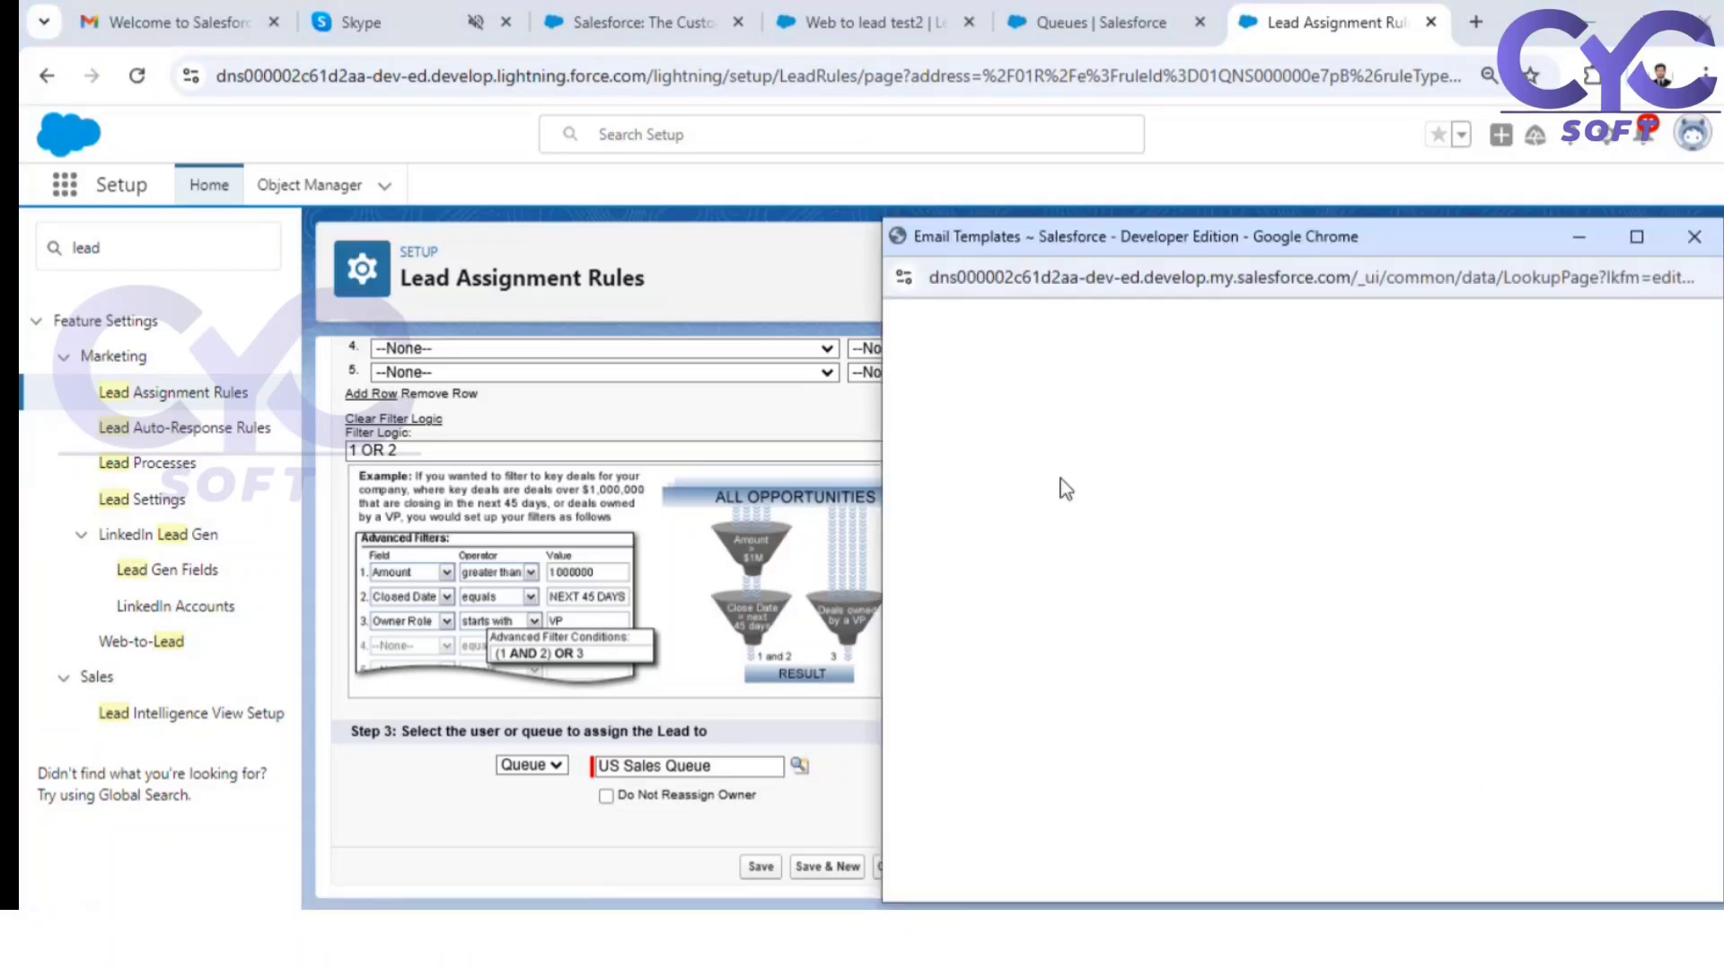
{"action": "scroll", "coordinate": [1133, 741], "scroll_direction": "down", "scroll_amount": 10}
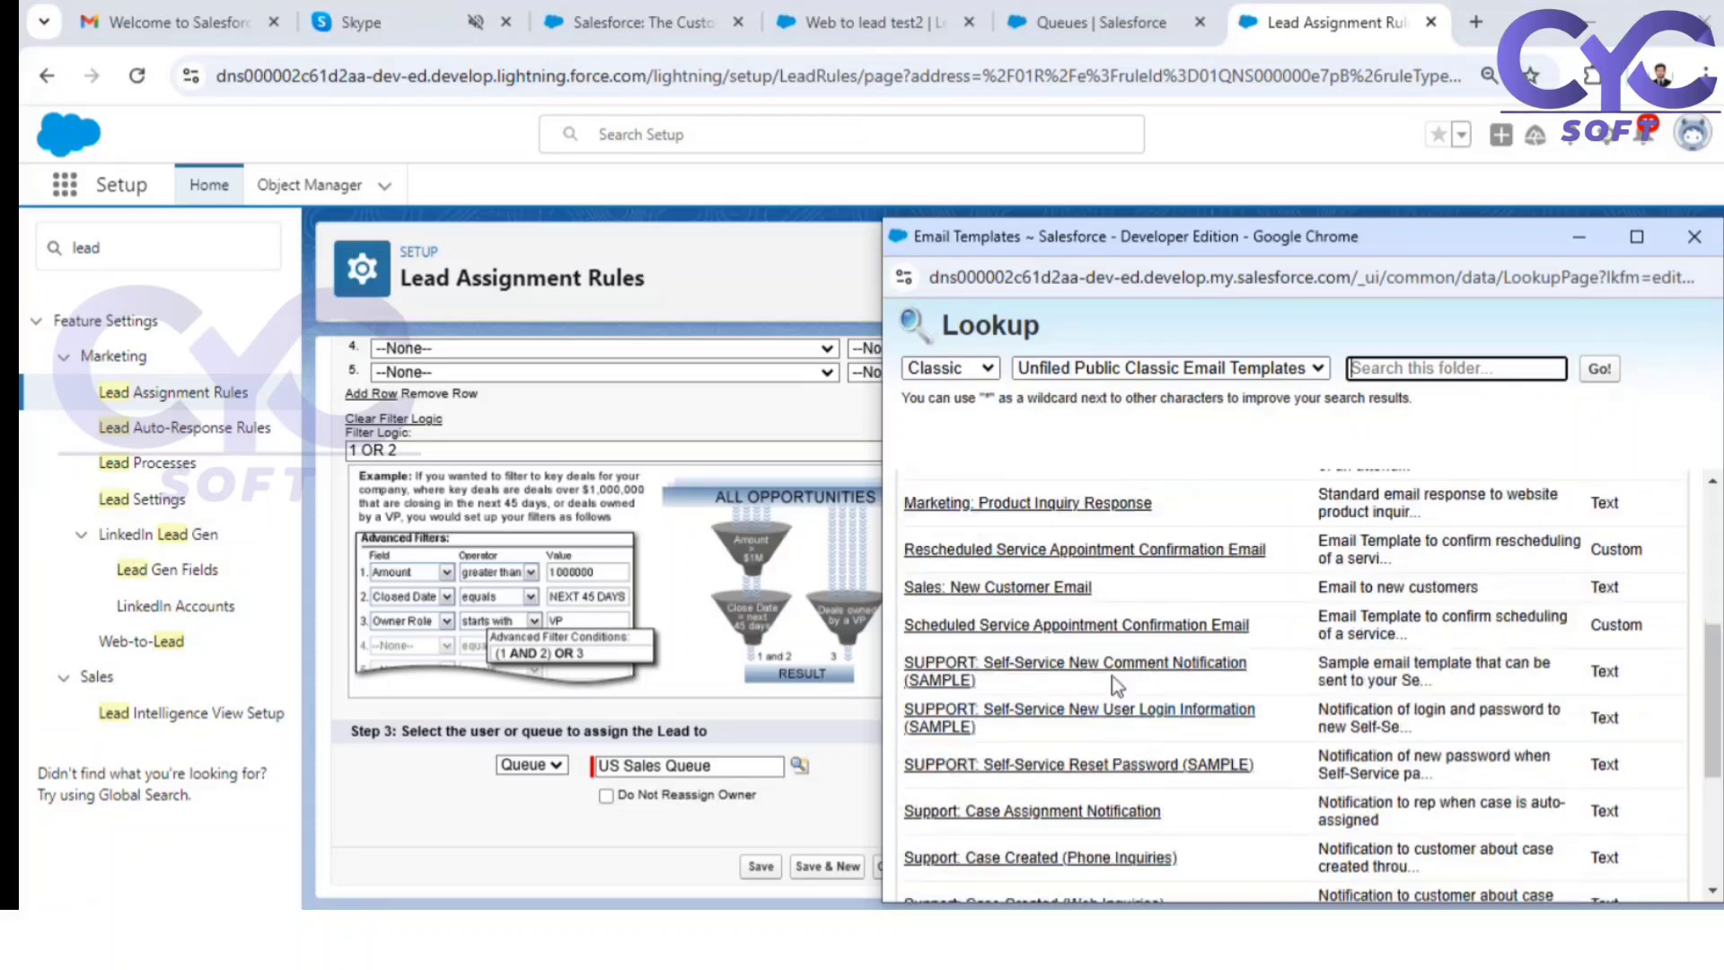
{"action": "scroll", "coordinate": [1142, 643], "scroll_direction": "up", "scroll_amount": 5}
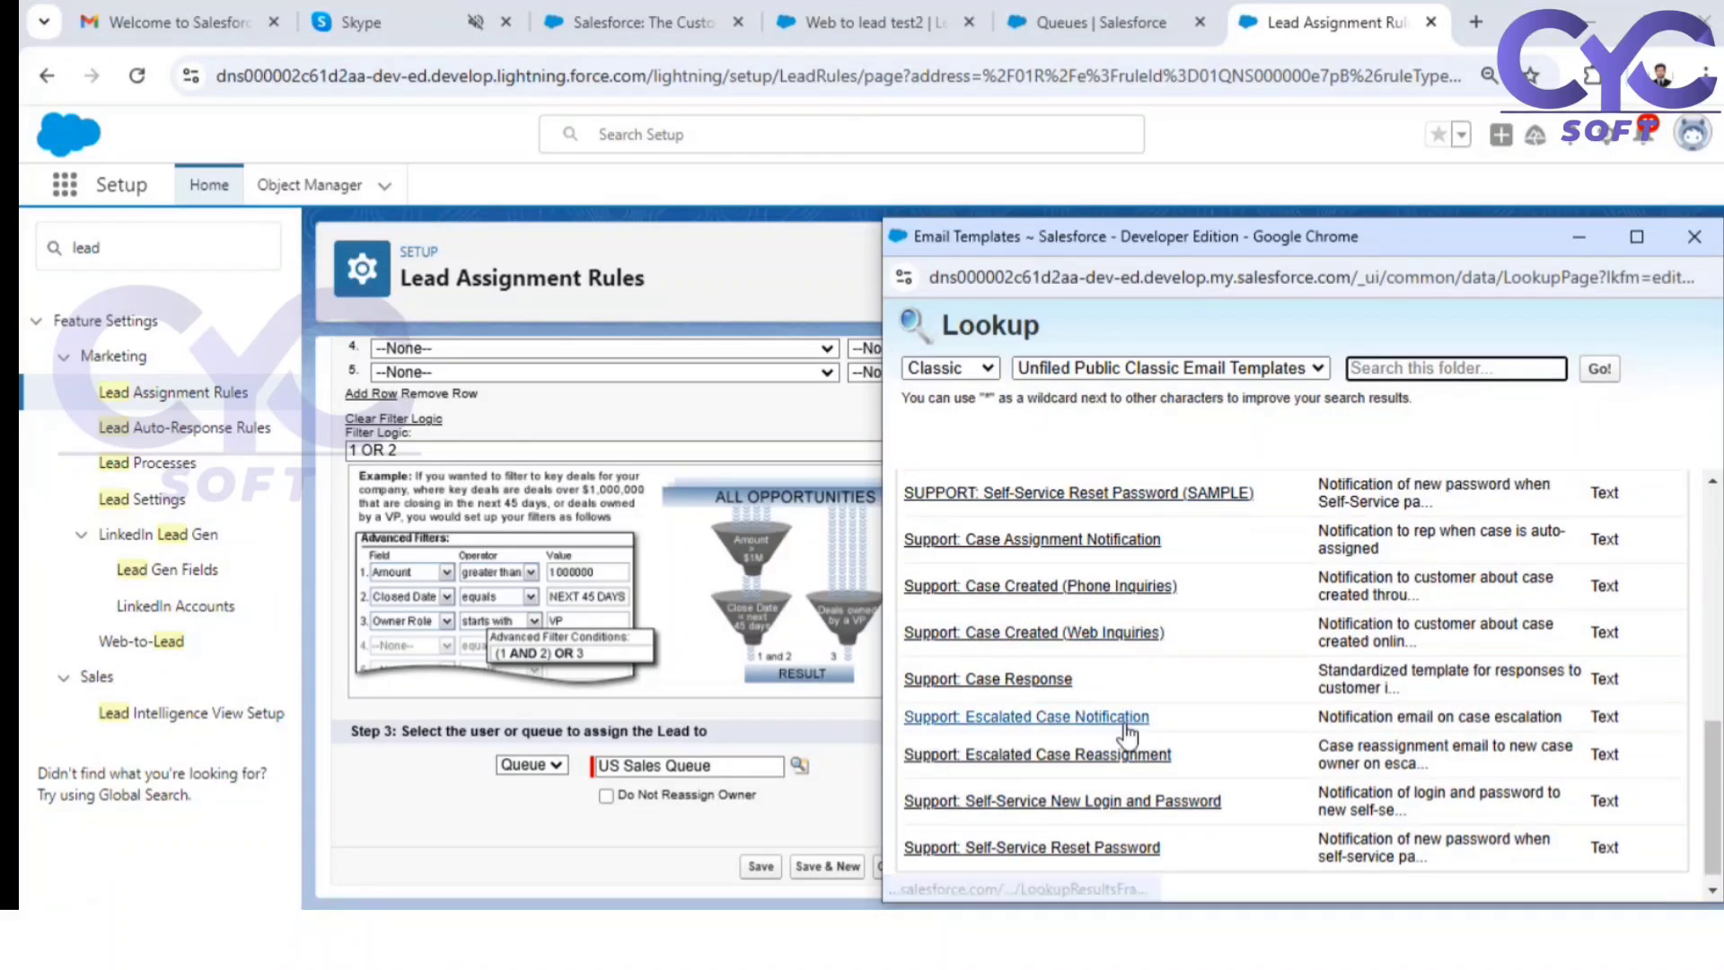
{"action": "scroll", "coordinate": [1122, 722], "scroll_direction": "up", "scroll_amount": 3}
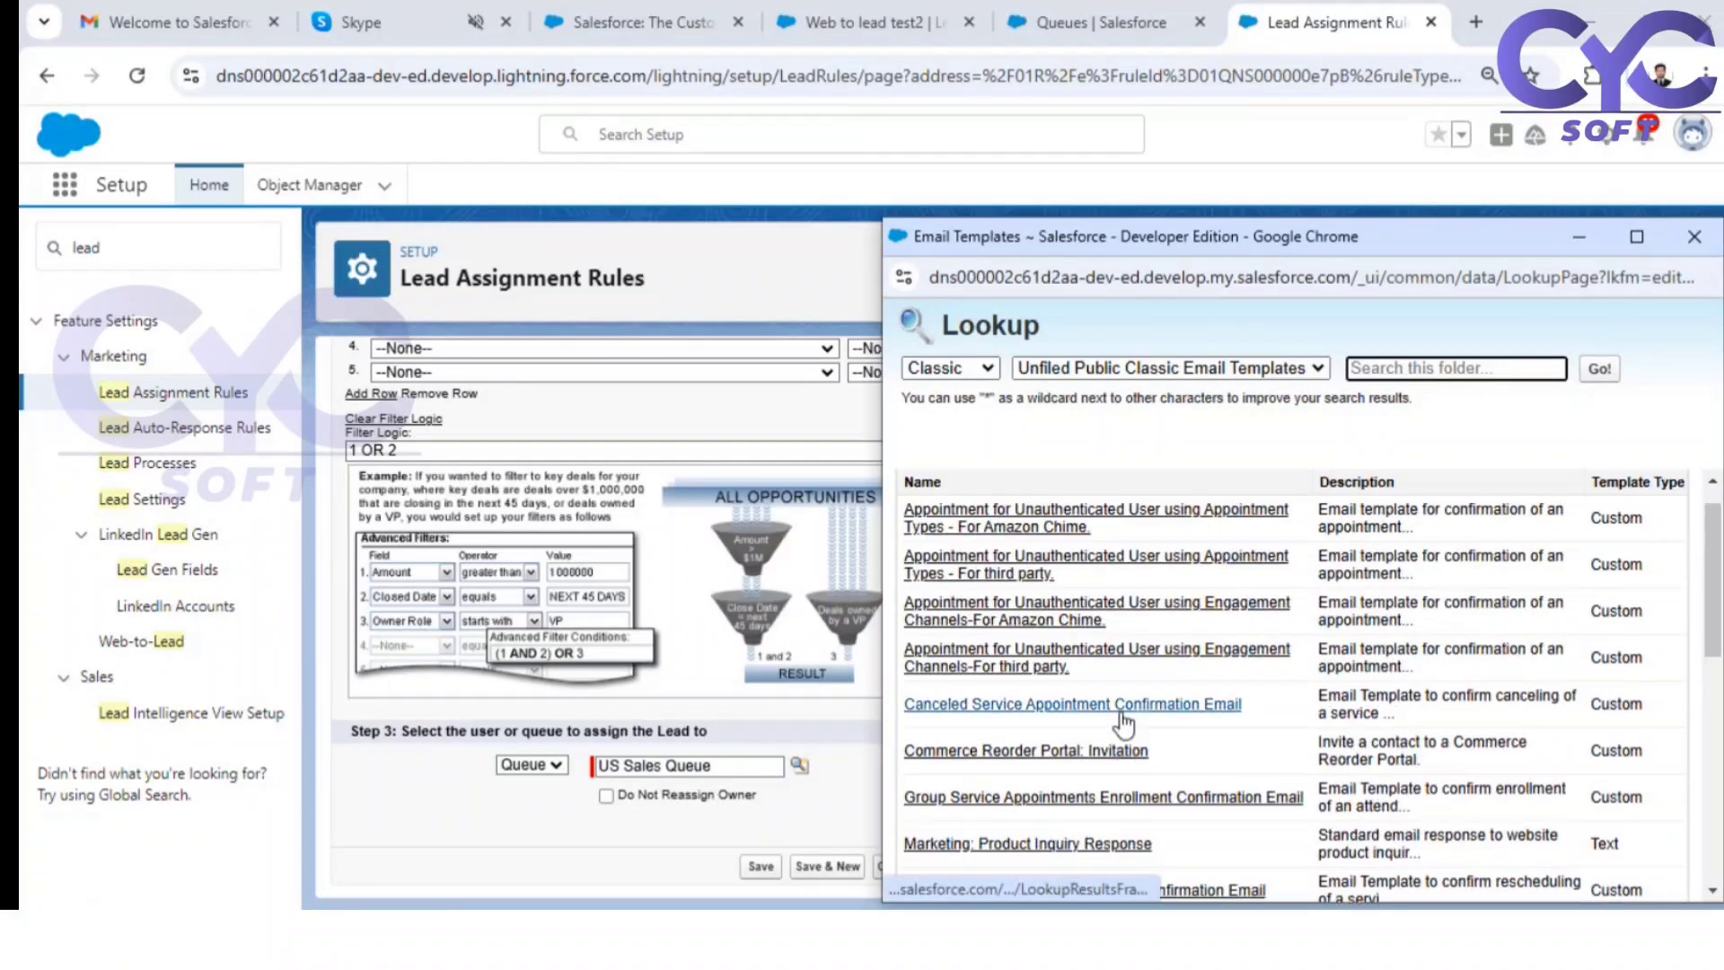
{"action": "scroll", "coordinate": [1120, 698], "scroll_direction": "down", "scroll_amount": 3}
{"action": "scroll", "coordinate": [1121, 710], "scroll_direction": "down", "scroll_amount": 5}
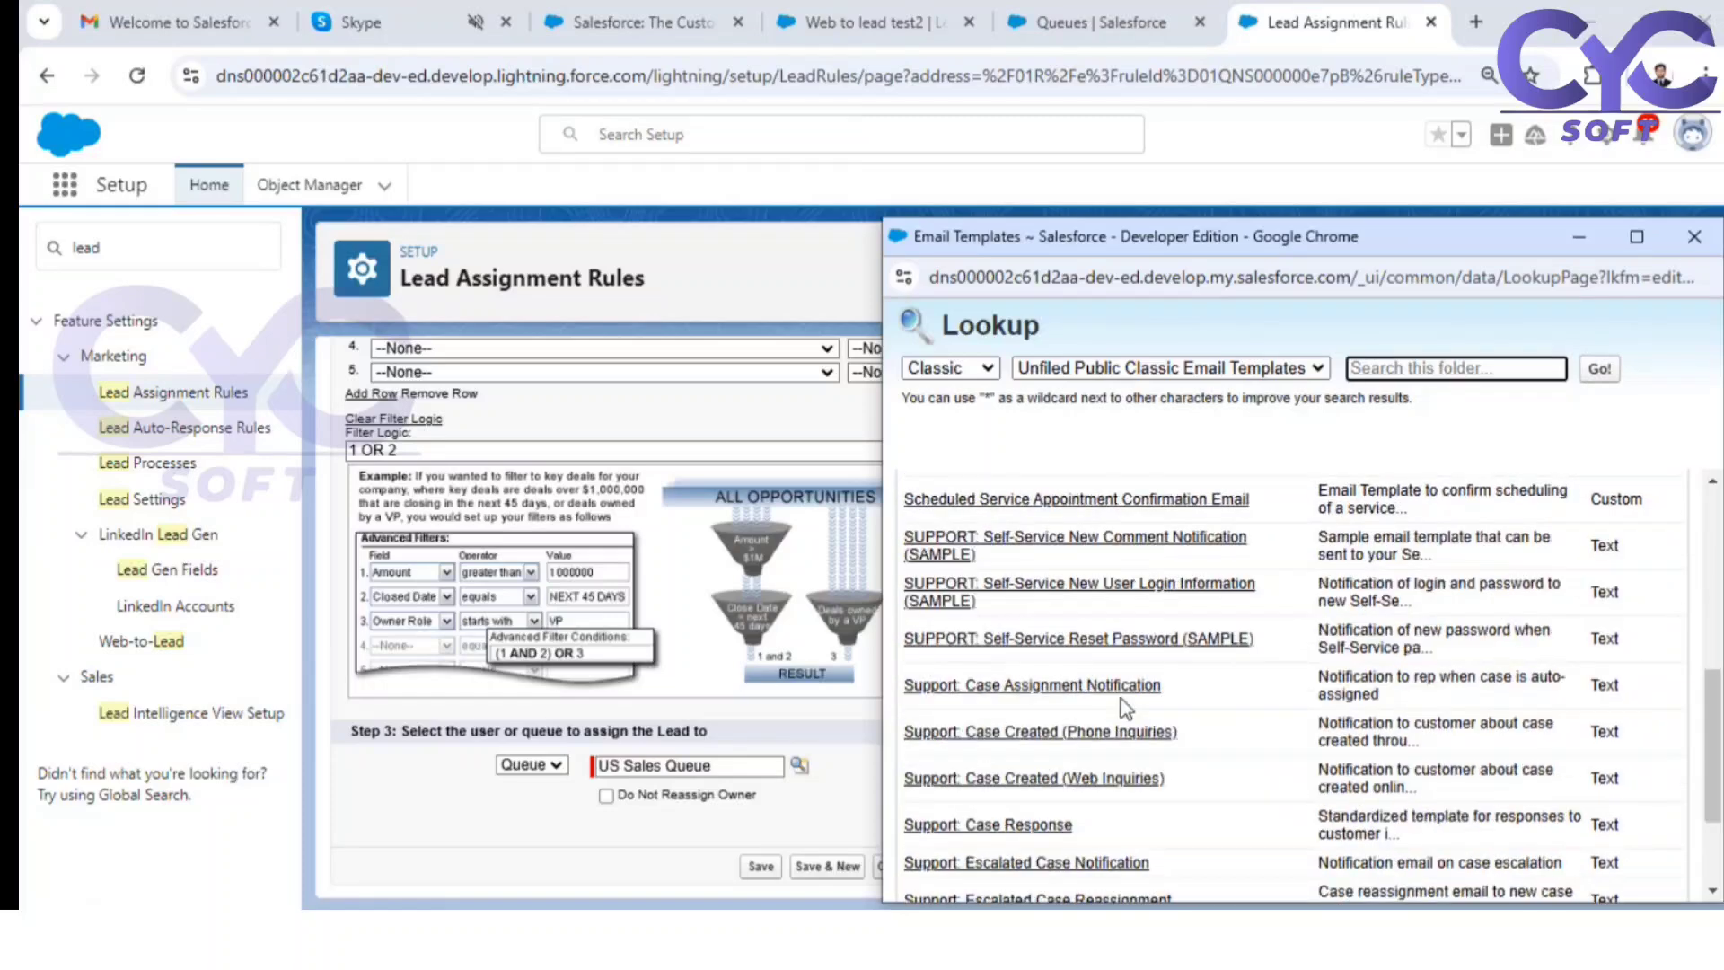
{"action": "scroll", "coordinate": [1120, 709], "scroll_direction": "up", "scroll_amount": 1}
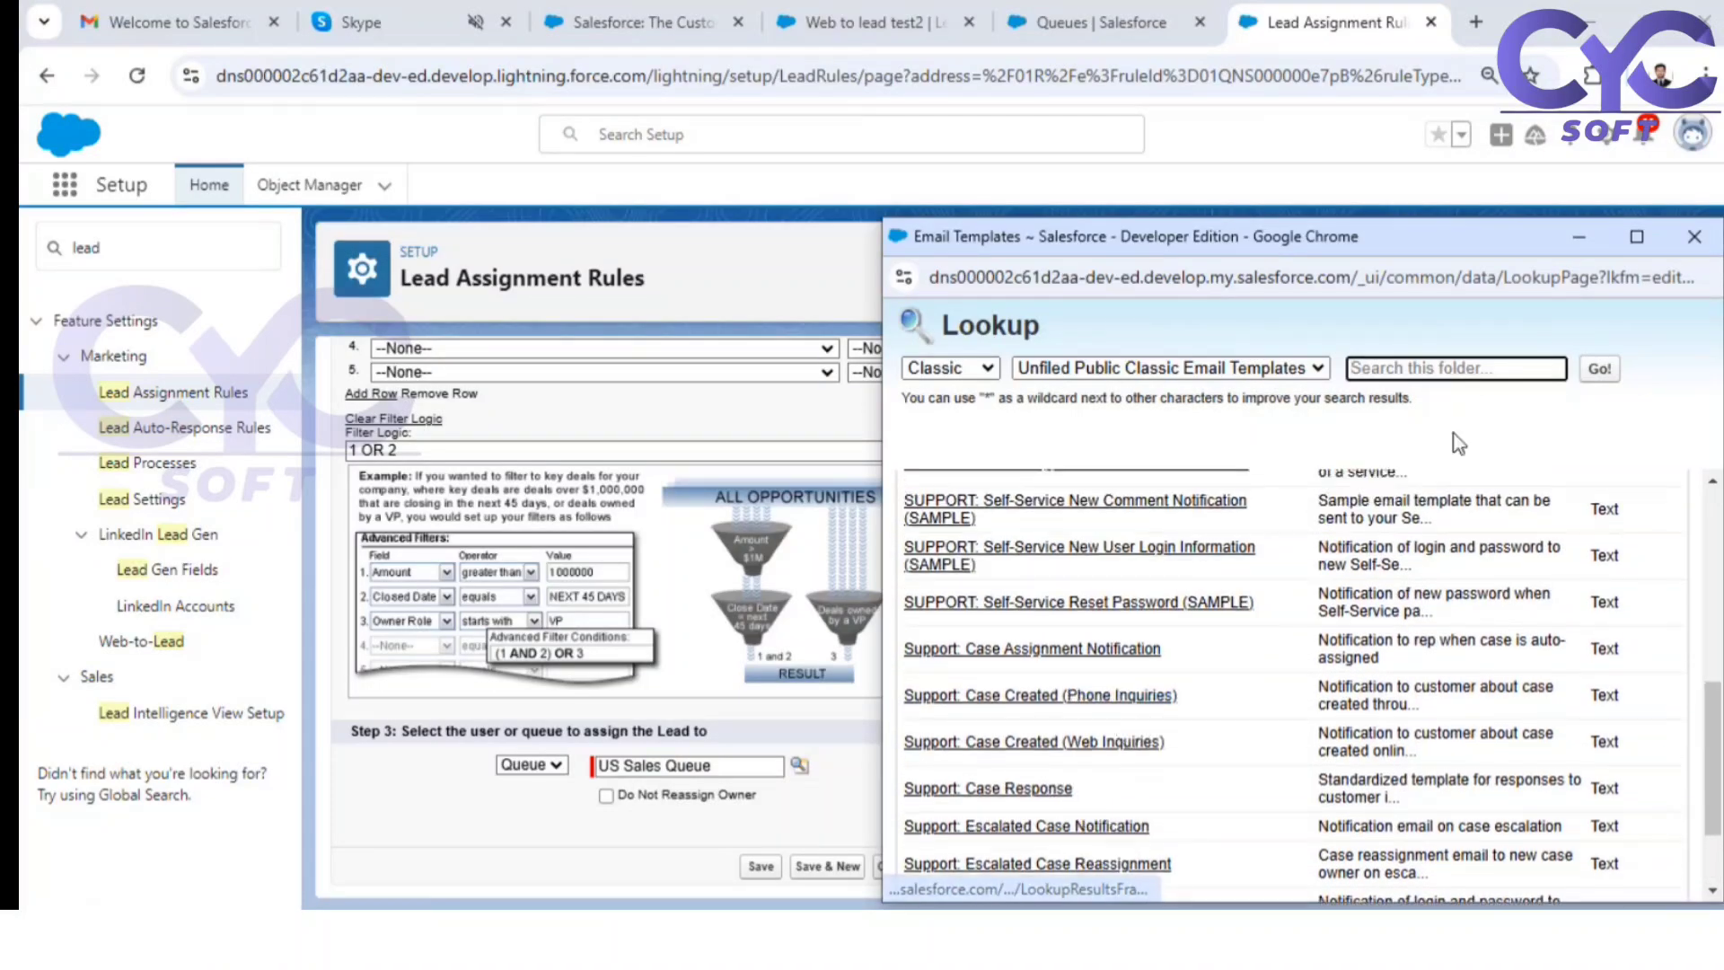
{"action": "left_click", "coordinate": [1691, 238]}
Step: Save the rule entry with the email template left empty
{"action": "left_click_drag", "start_coordinate": [1094, 765], "coordinate": [1253, 781]}
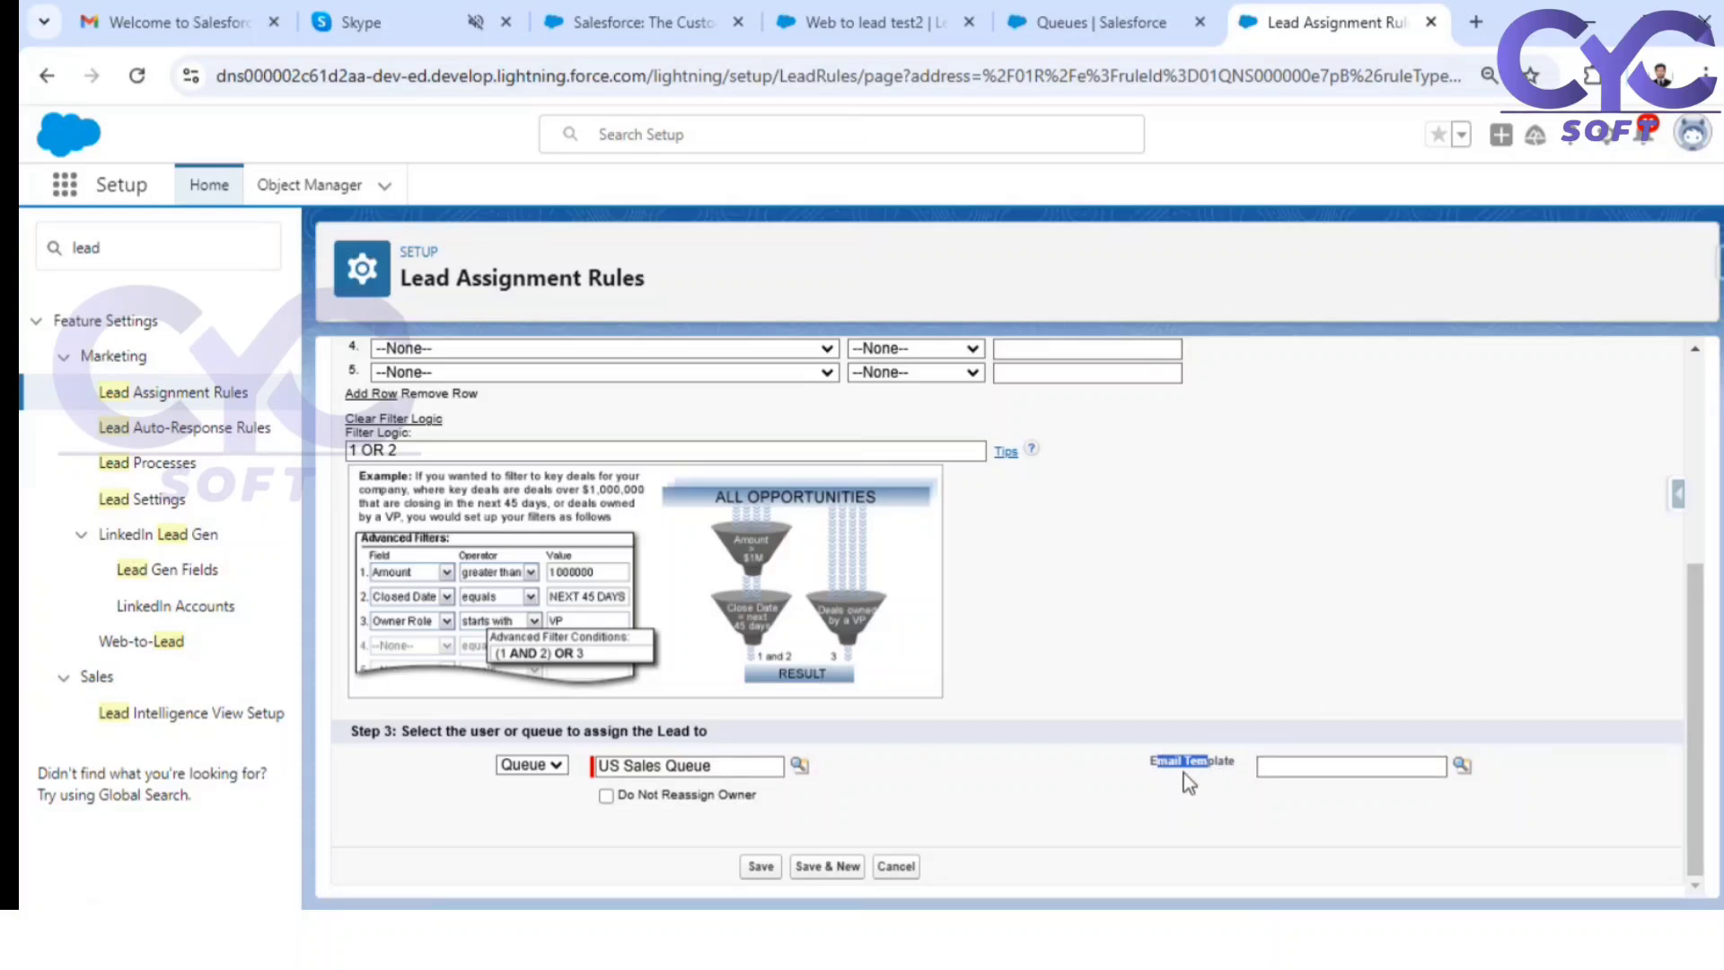
{"action": "left_click", "coordinate": [759, 869]}
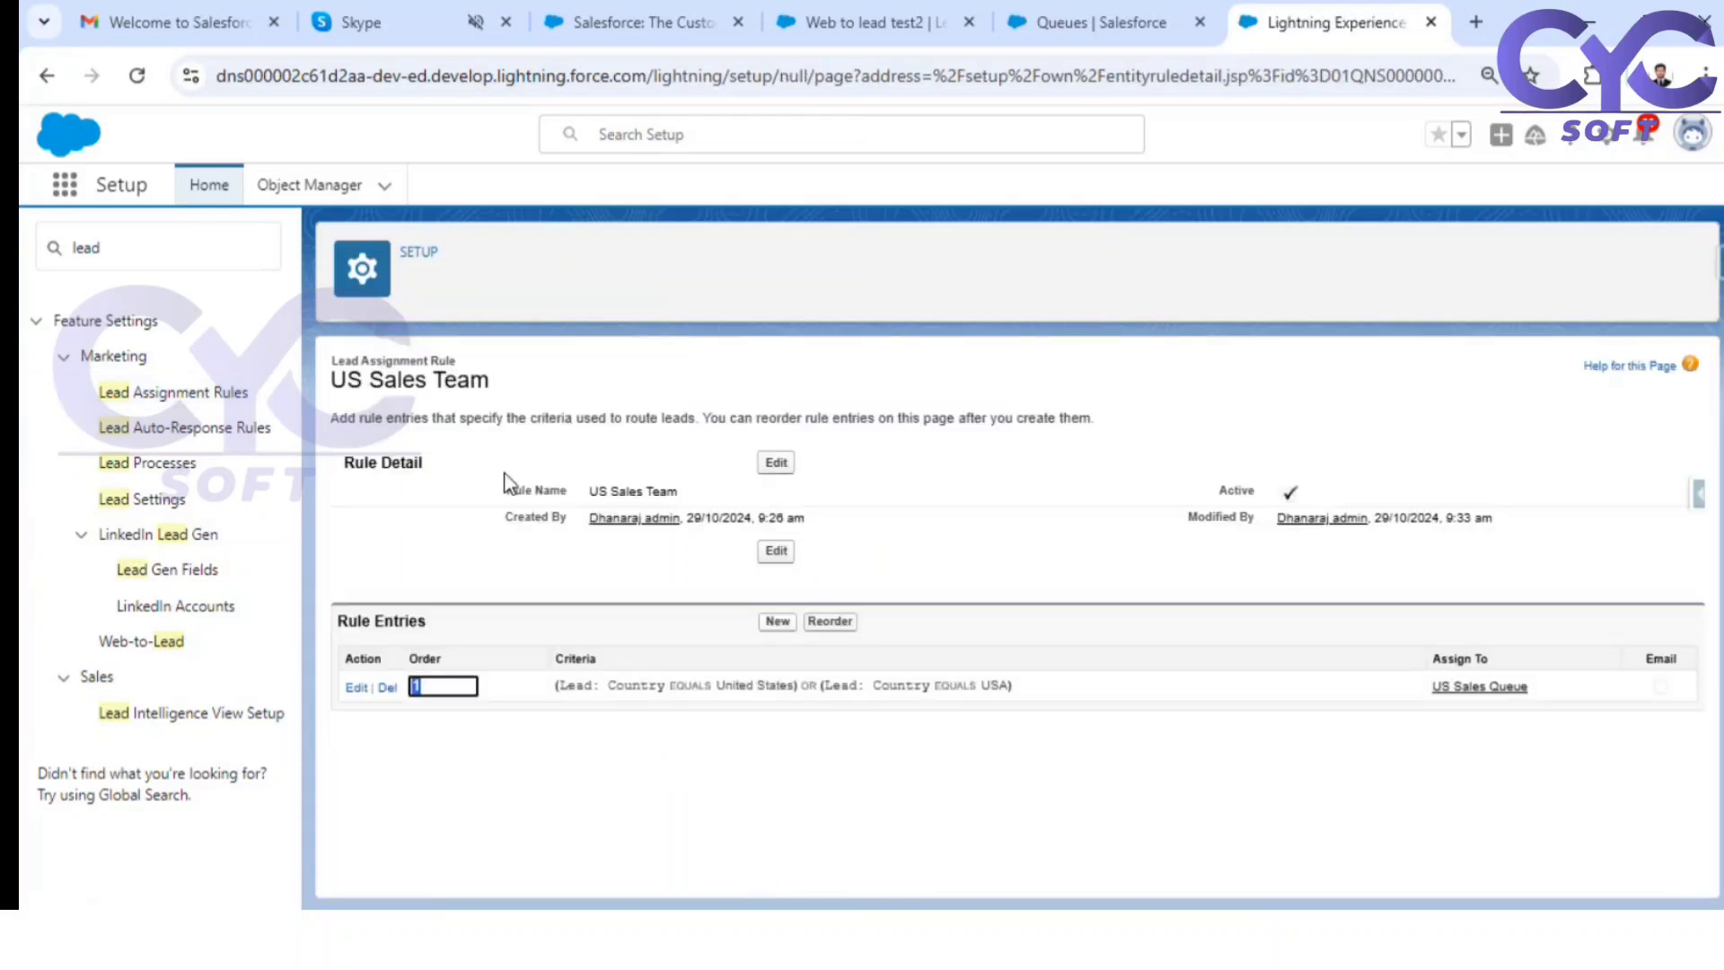
{"action": "left_click", "coordinate": [603, 794]}
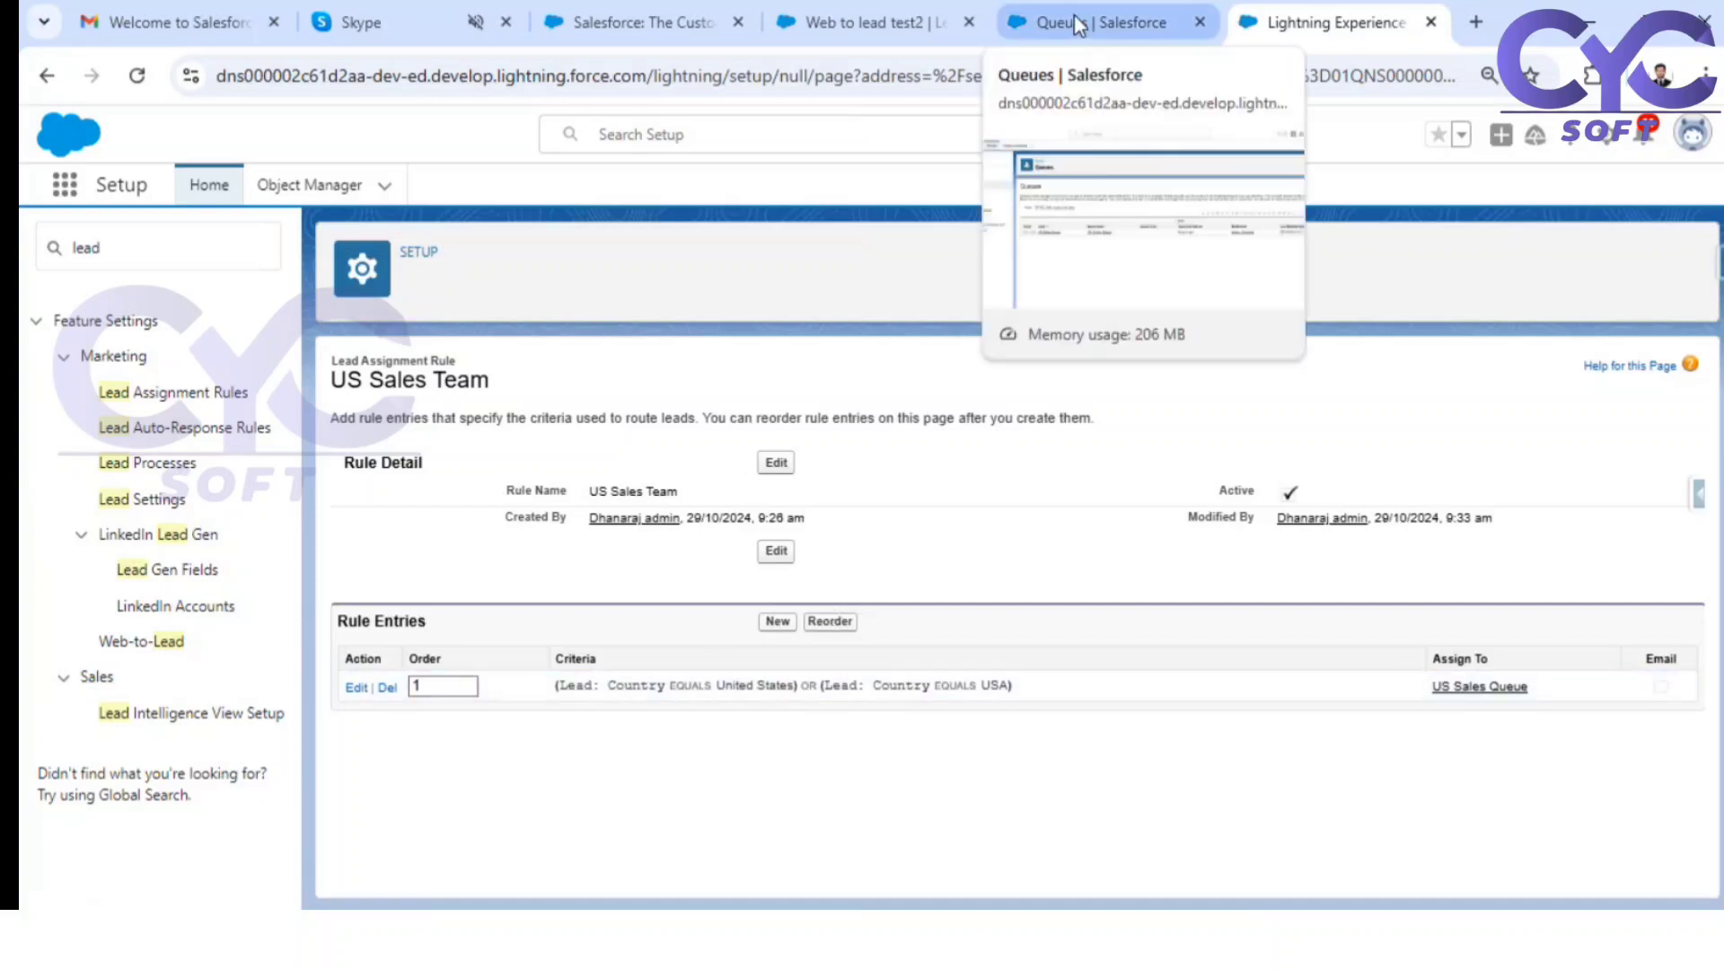
Step: Go to the Leads list in Hospital Management and start a new lead with the salutation Mr
{"action": "left_click", "coordinate": [880, 22]}
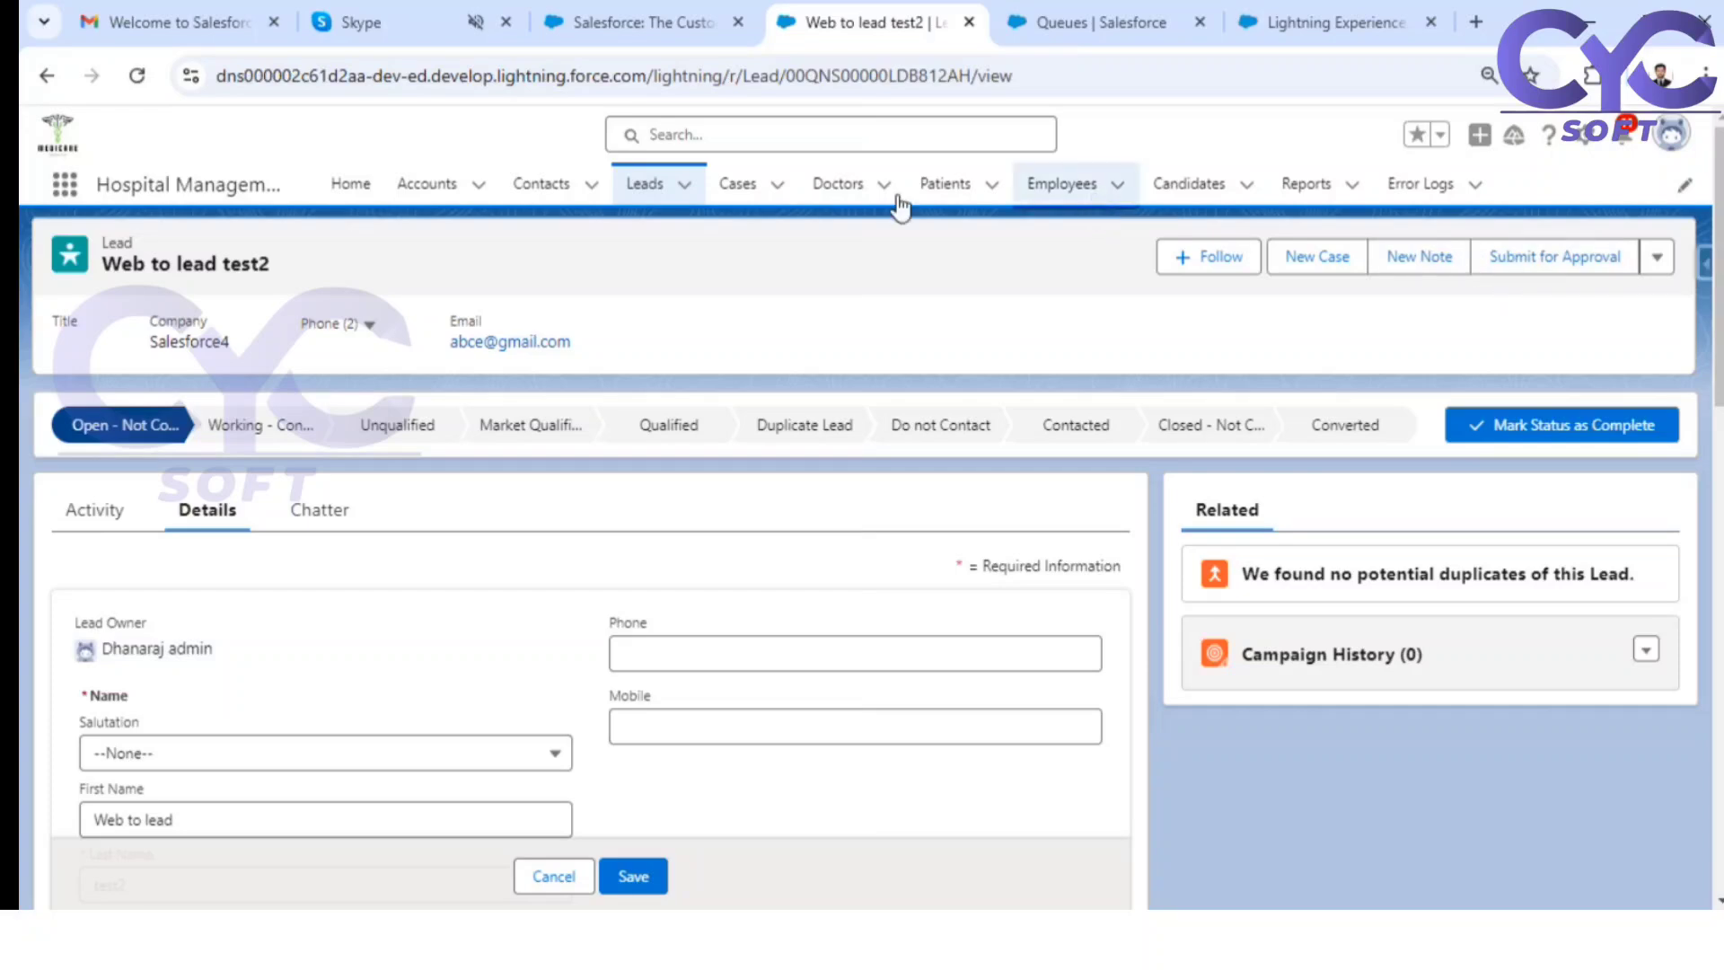
{"action": "left_click", "coordinate": [643, 183]}
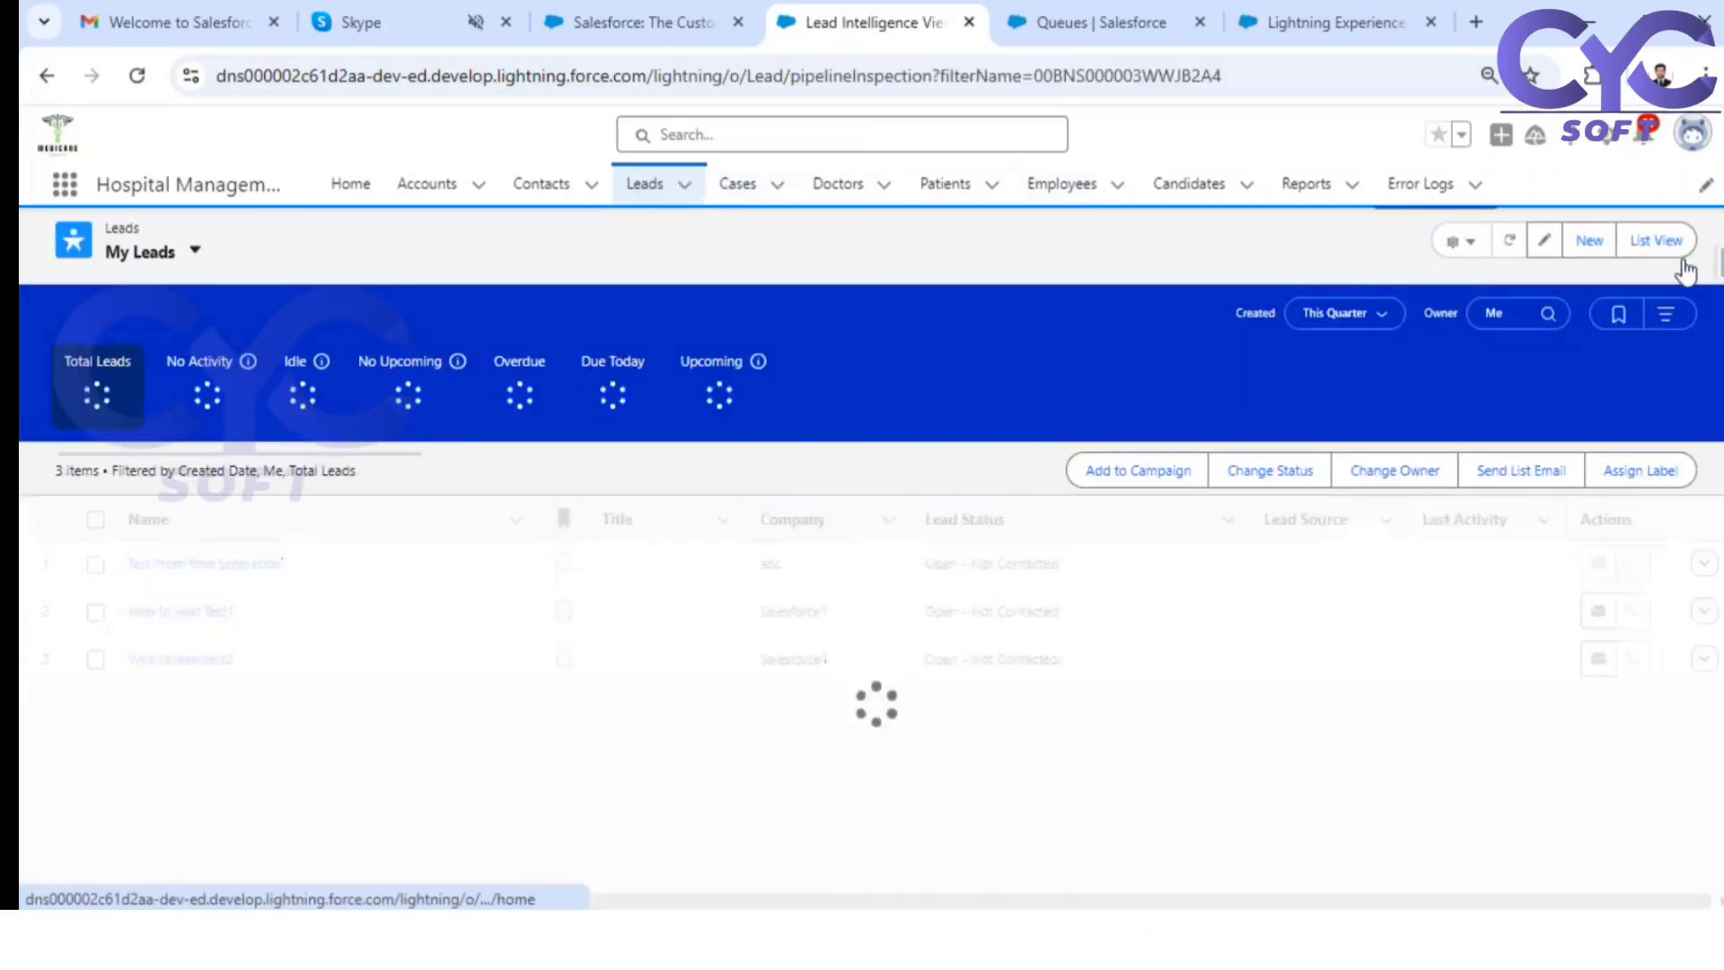
{"action": "left_click", "coordinate": [1587, 239]}
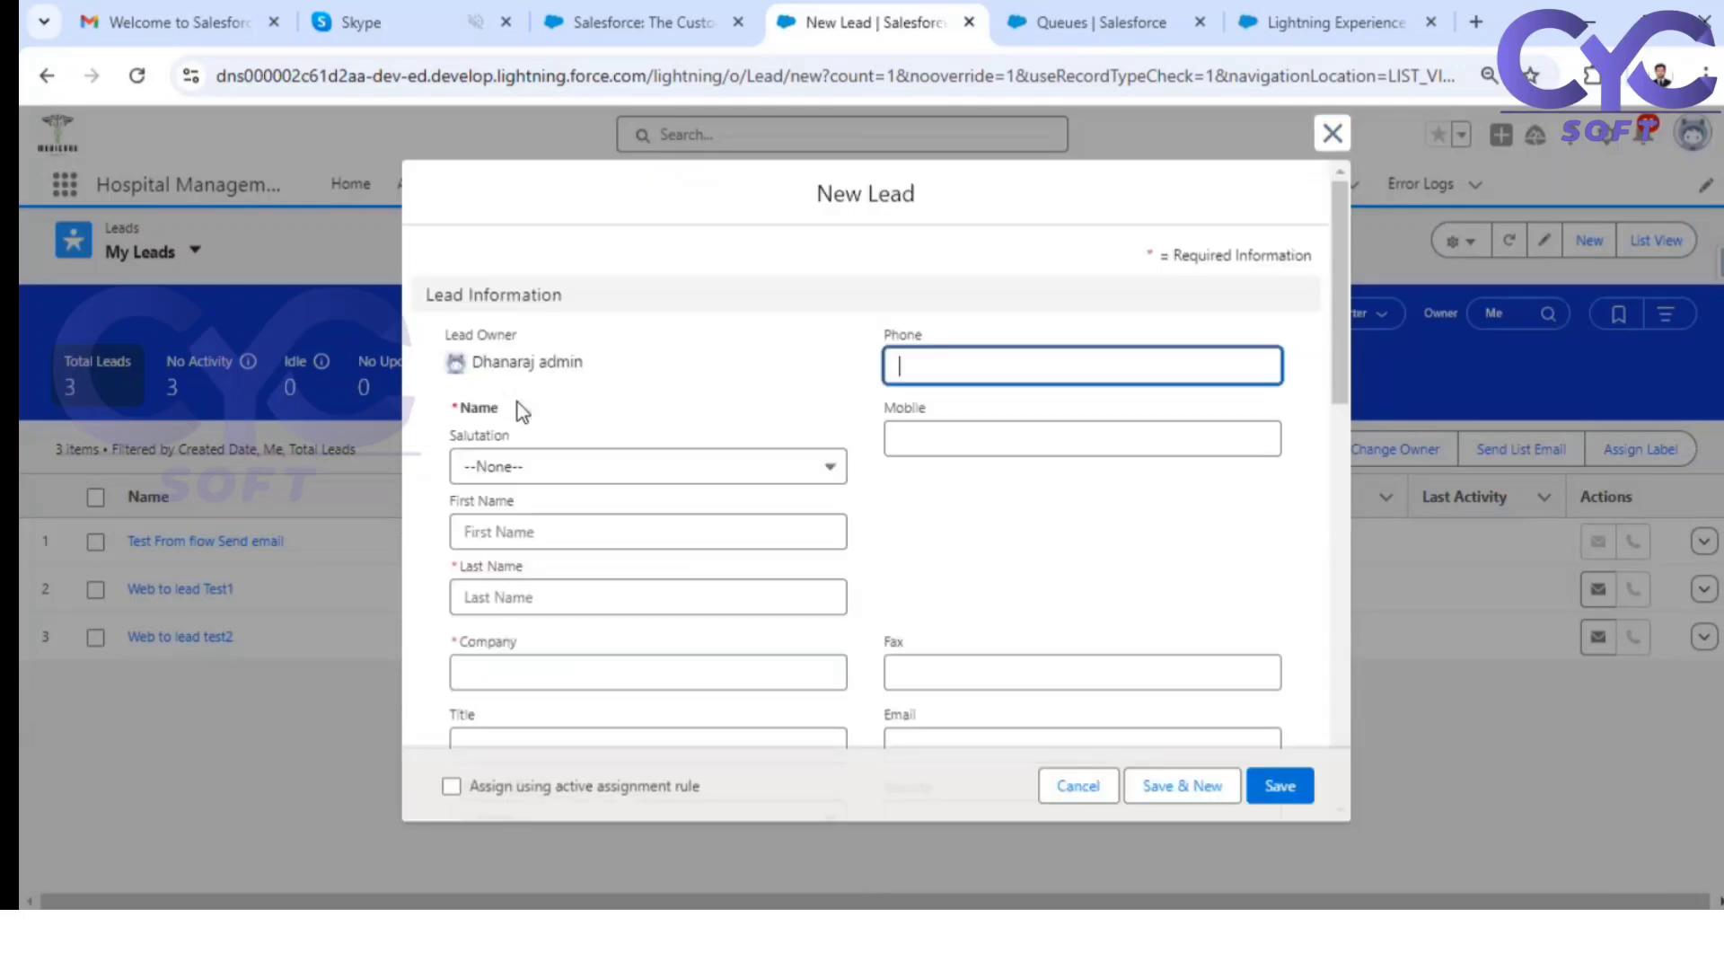
{"action": "left_click", "coordinate": [624, 476]}
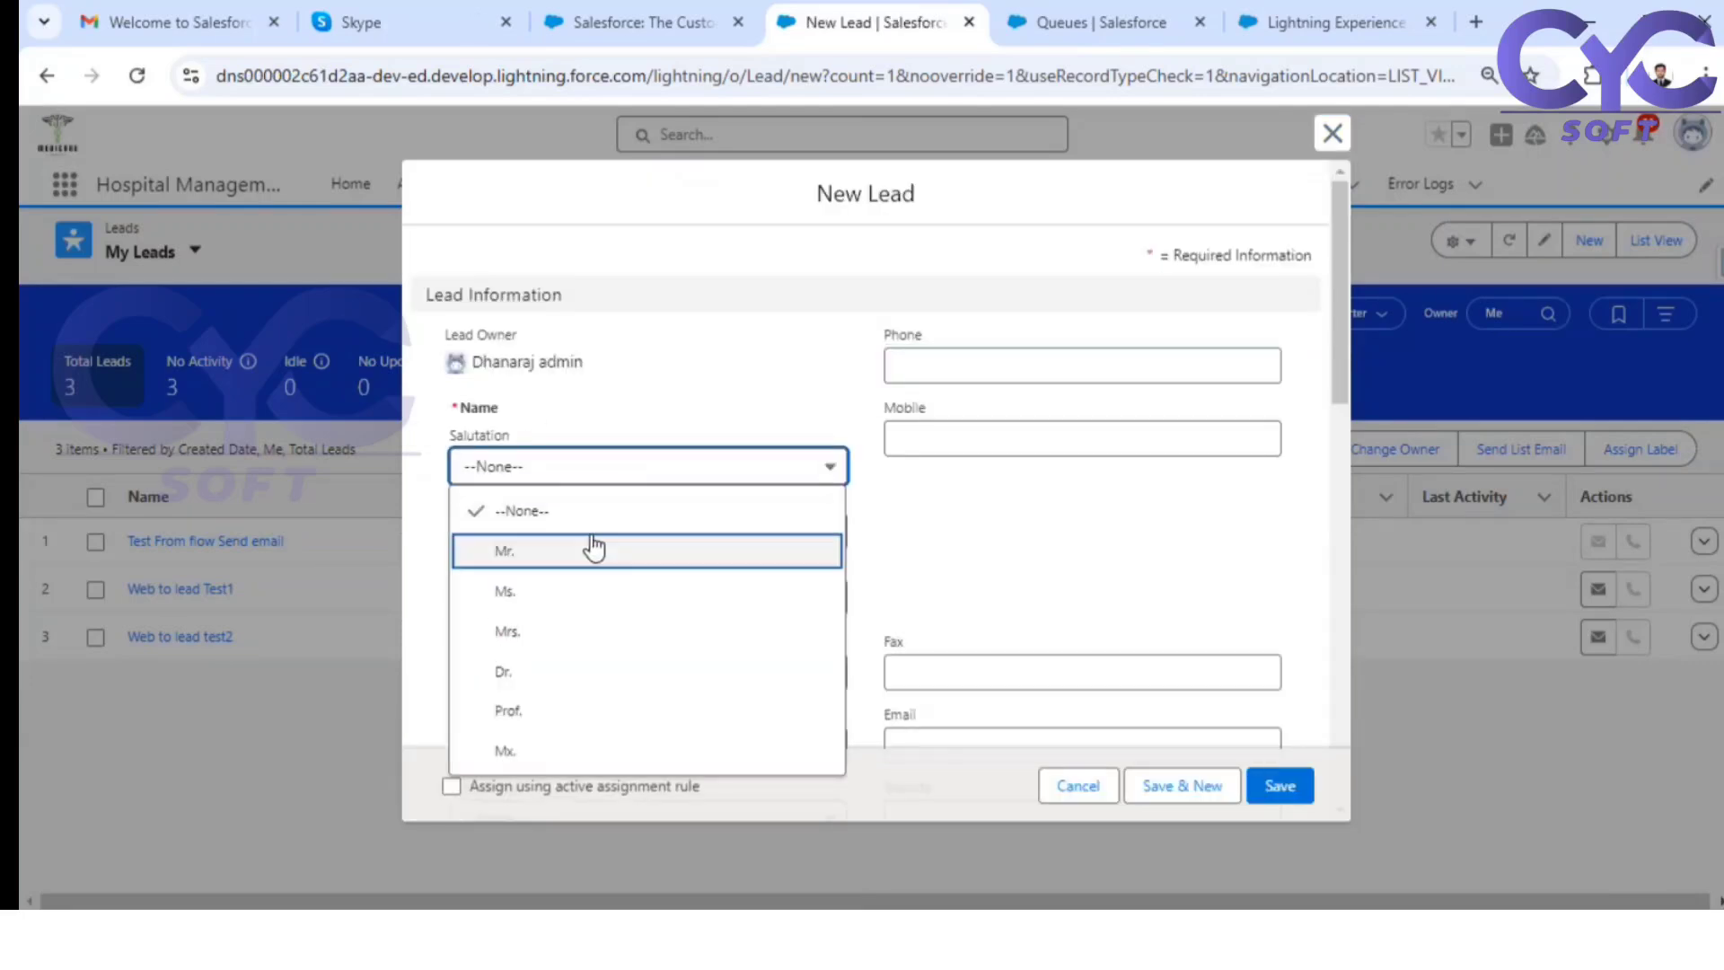
{"action": "left_click", "coordinate": [596, 545]}
Step: Enter the new lead's phone number and leave the mobile number empty
{"action": "left_click", "coordinate": [936, 356]}
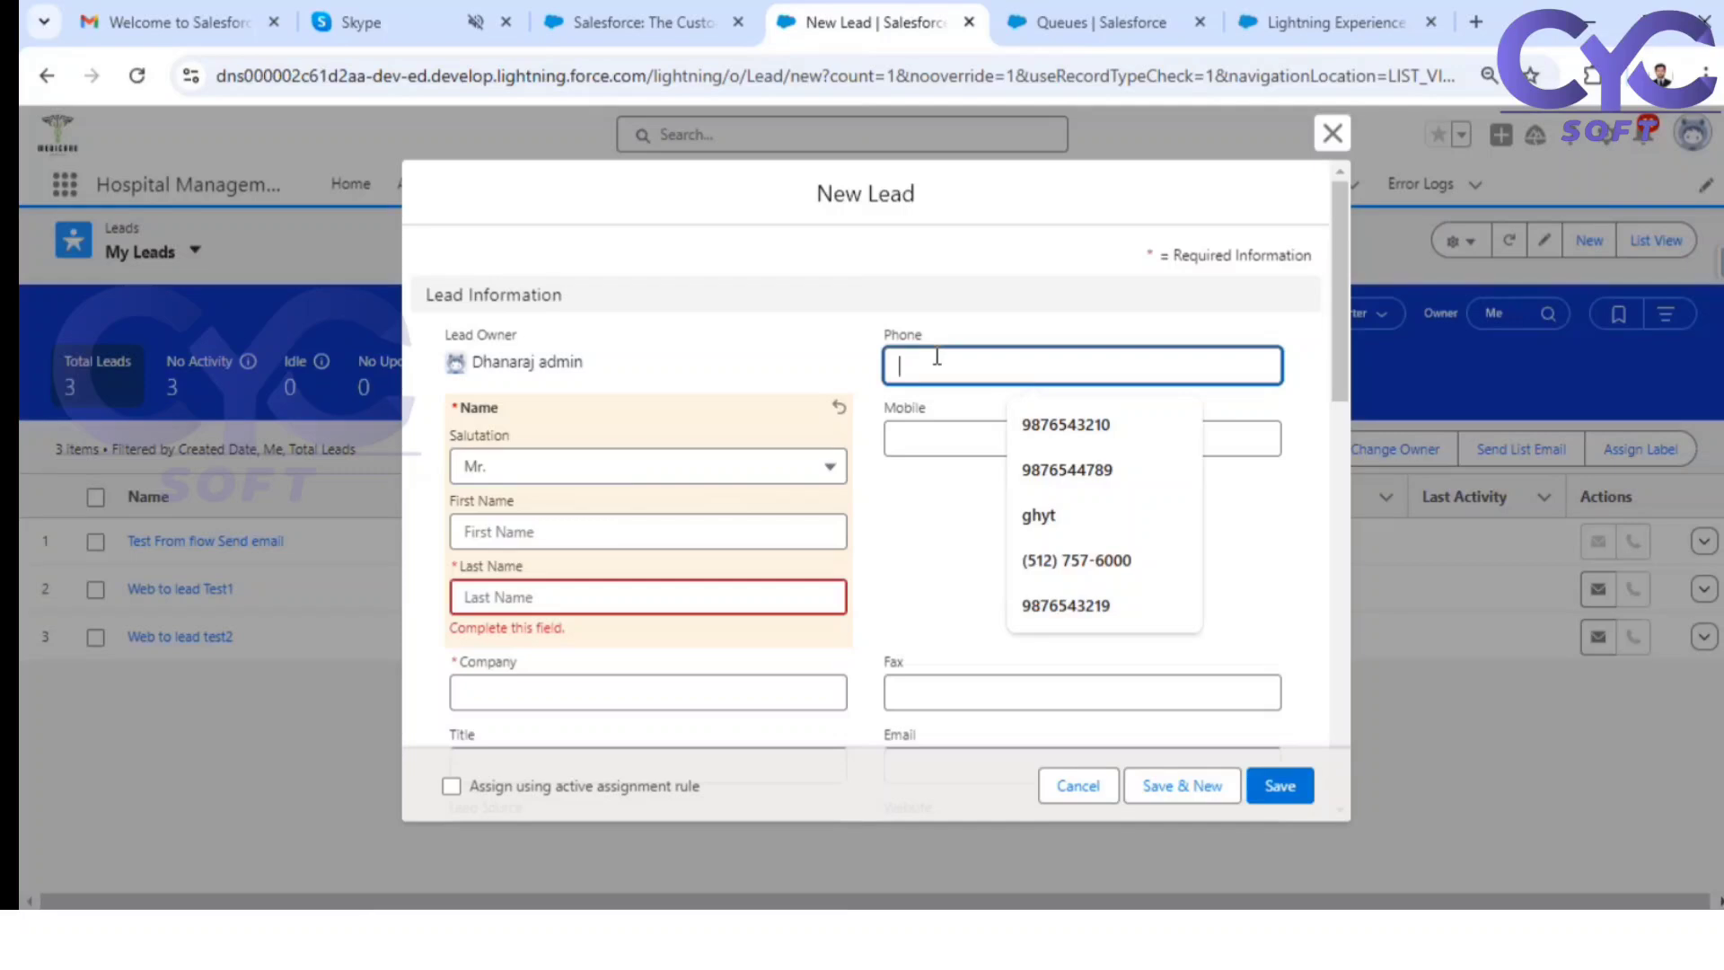
{"action": "left_click", "coordinate": [1025, 422]}
{"action": "key", "text": "BackSpace"}
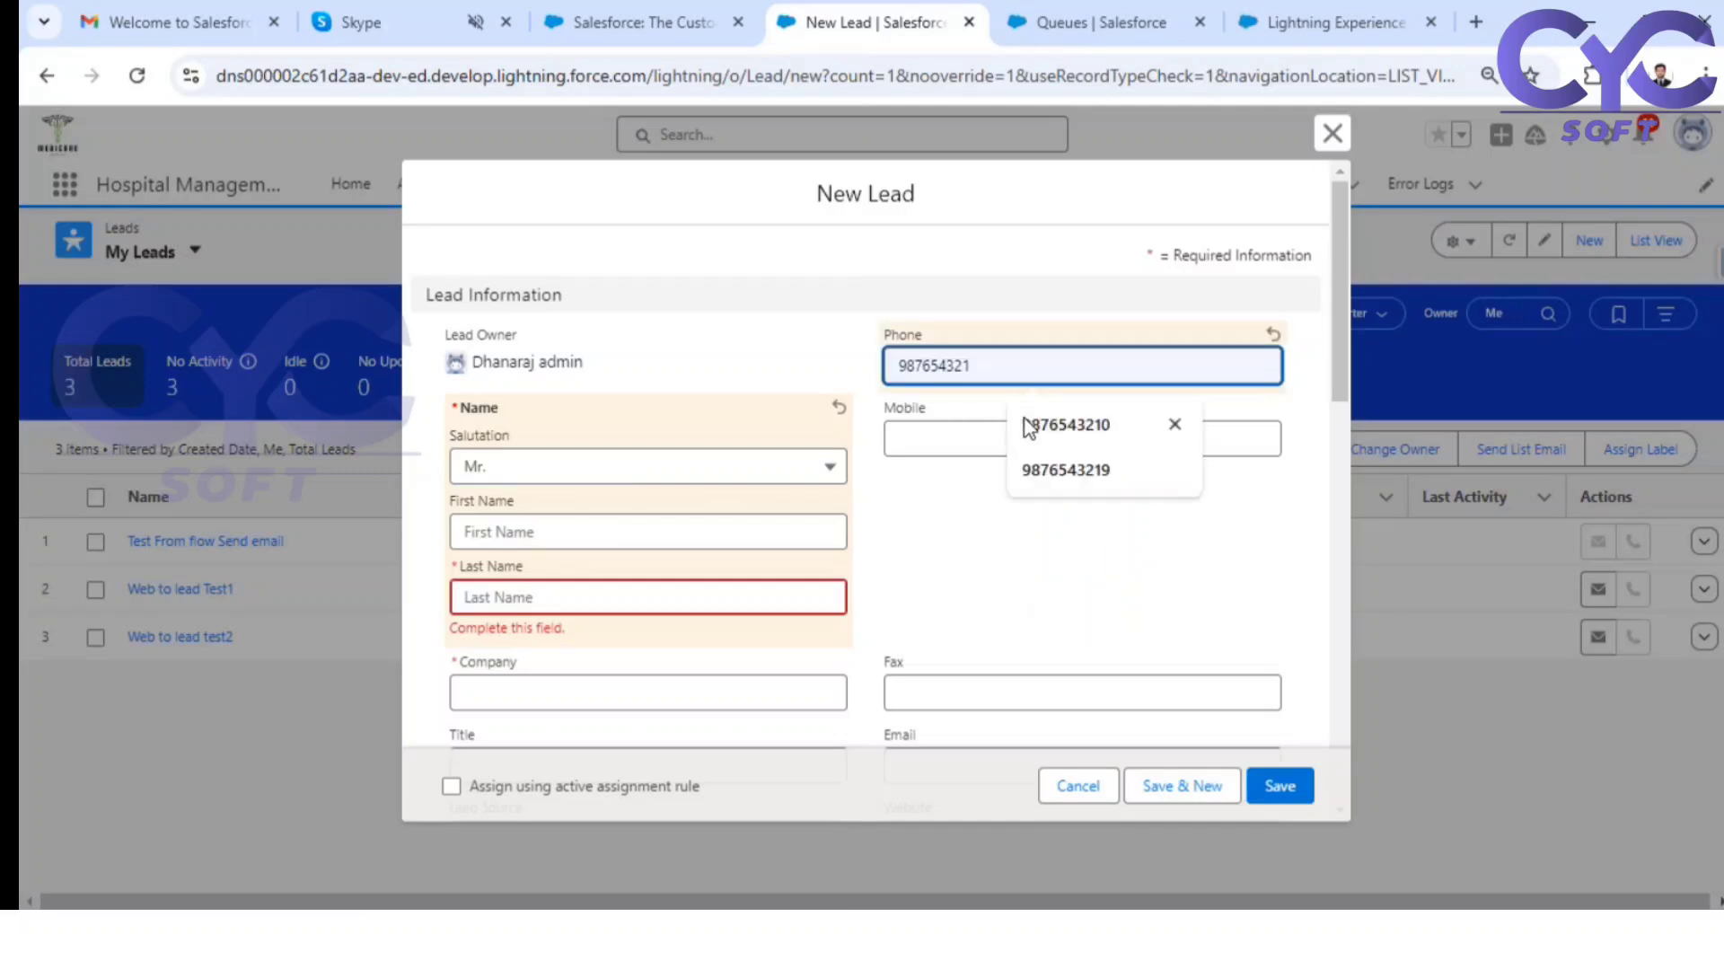
{"action": "type", "text": "8"}
{"action": "left_click", "coordinate": [920, 440]}
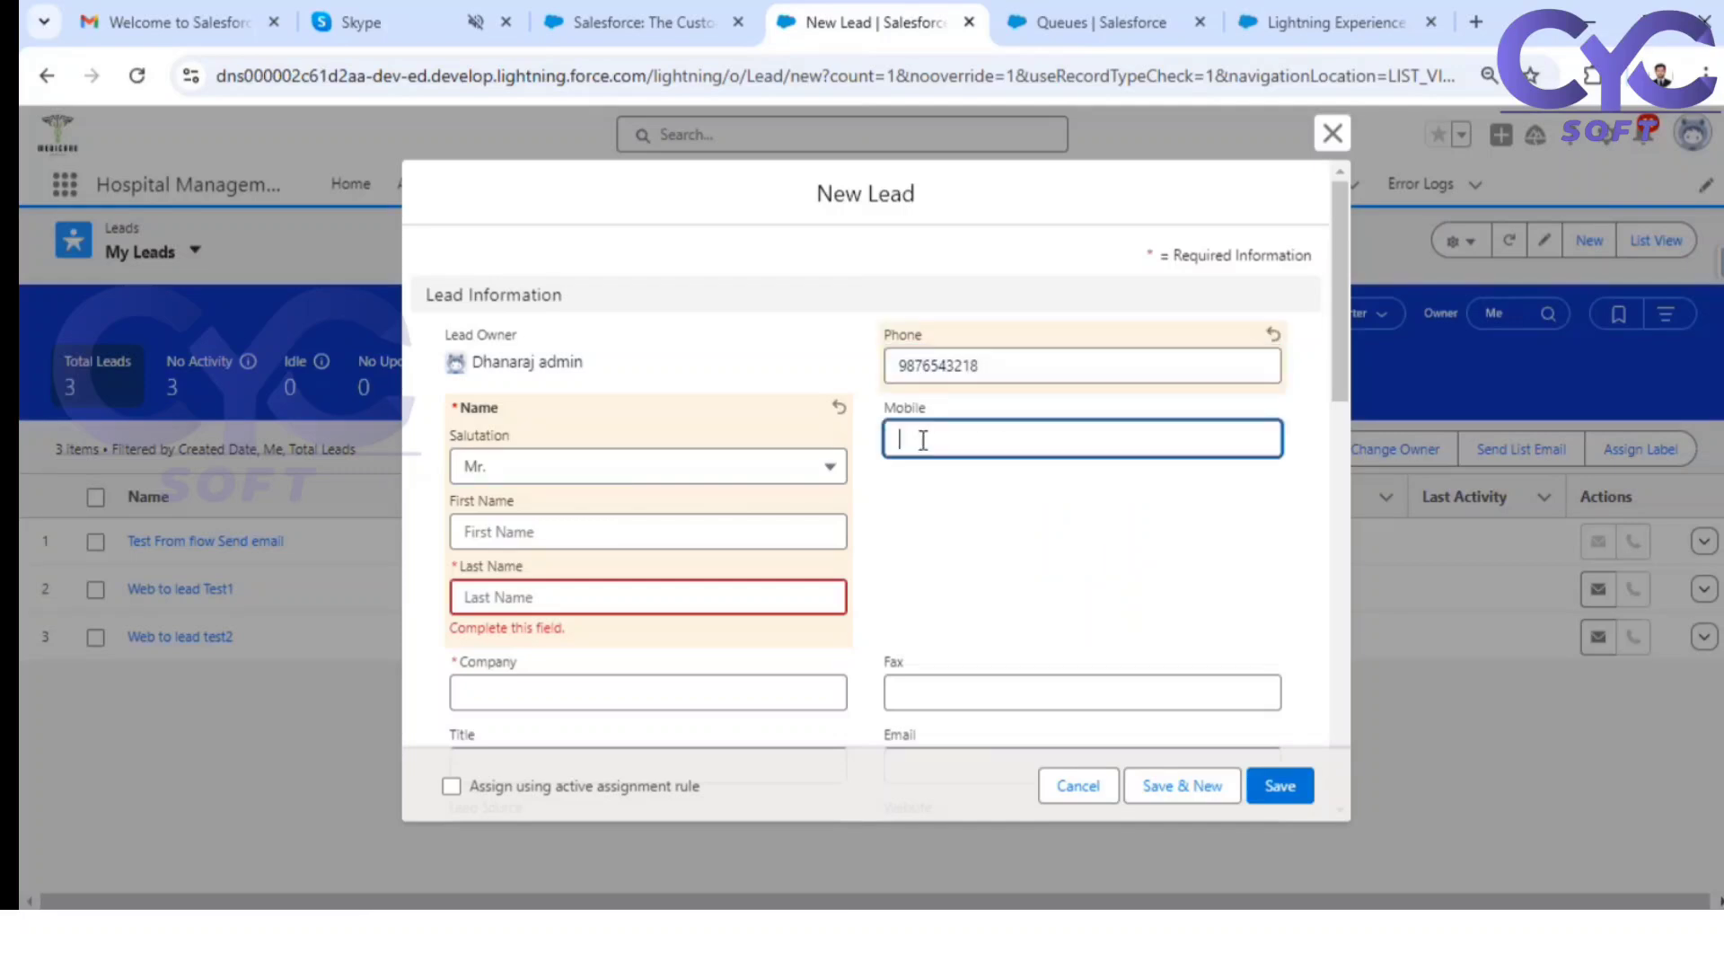
{"action": "left_click", "coordinate": [914, 550]}
Step: Set the lead's first name to "Lead Assignment", last name to "Test record" and company to "Salesforce2"
{"action": "left_click", "coordinate": [504, 537]}
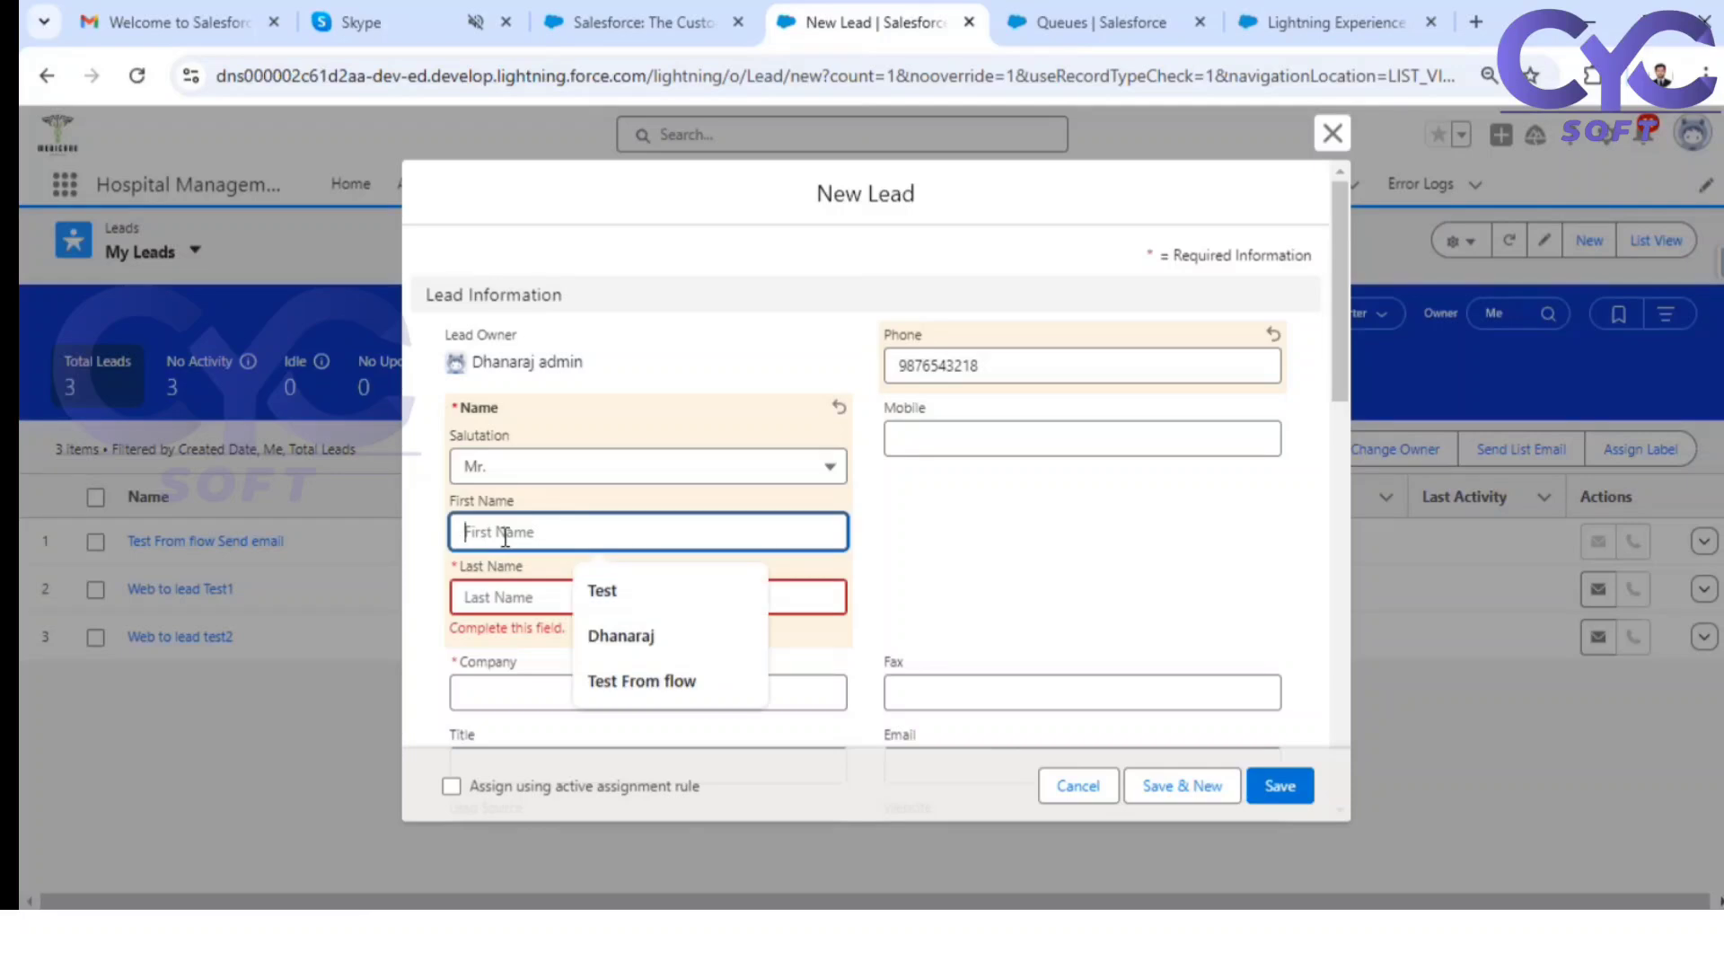
{"action": "type", "text": "Lead Assignment"}
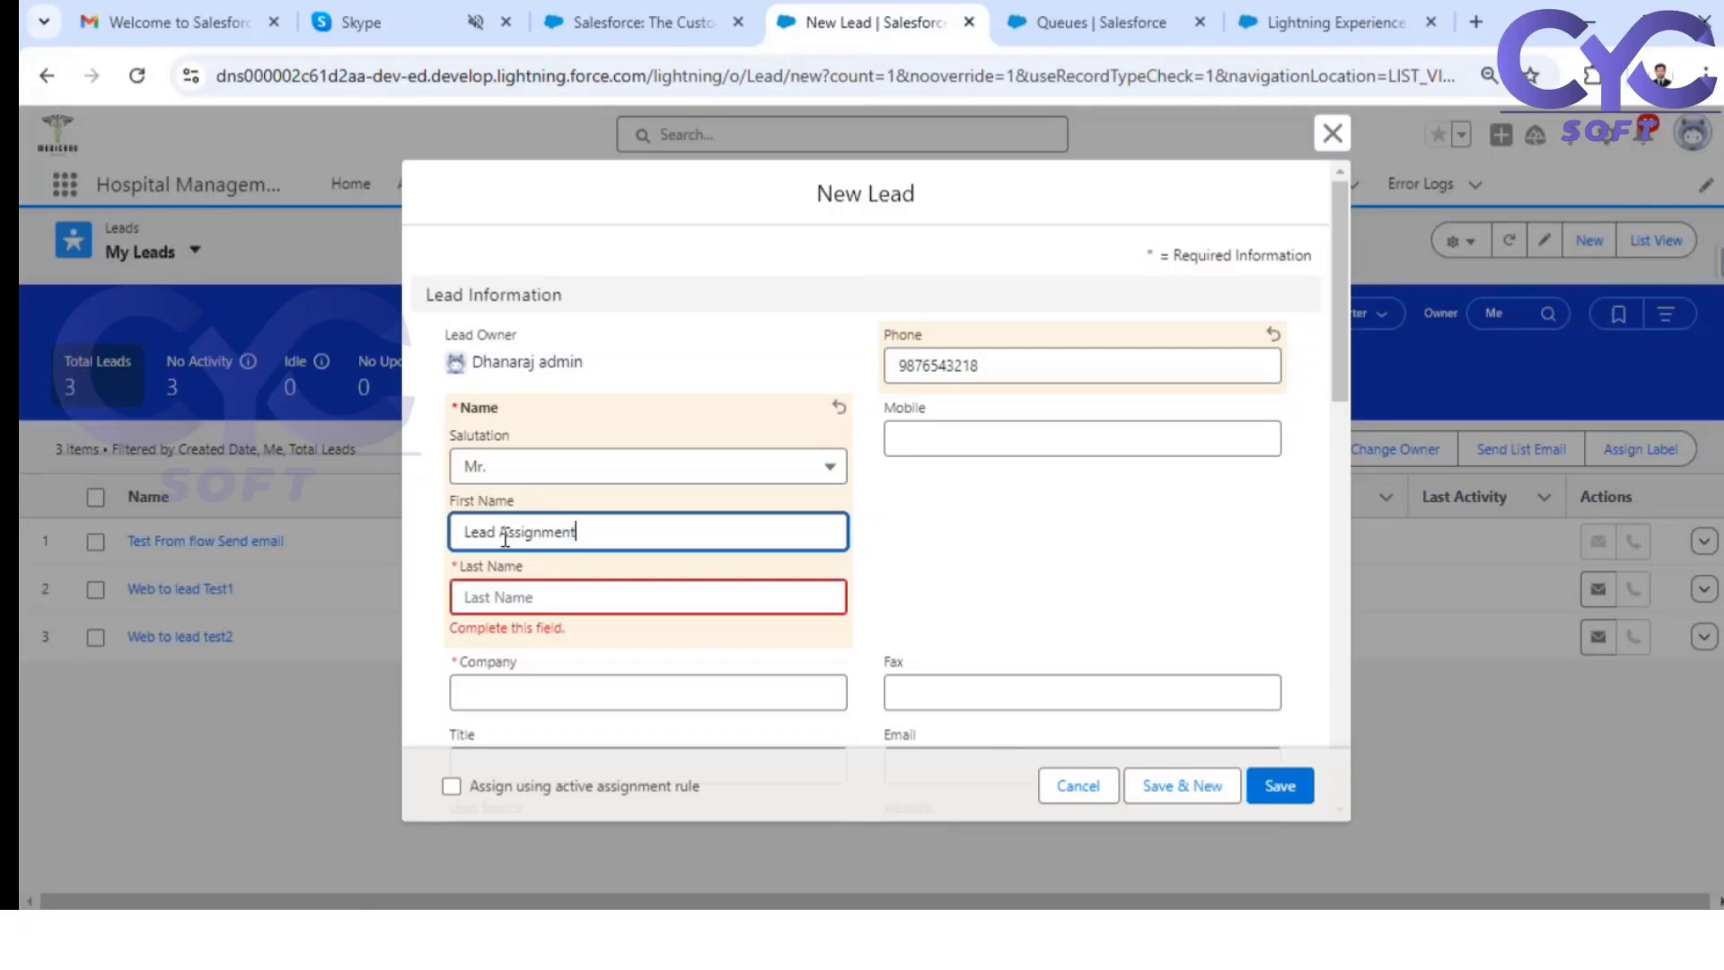
{"action": "left_click", "coordinate": [511, 602]}
{"action": "type", "text": "Test record"}
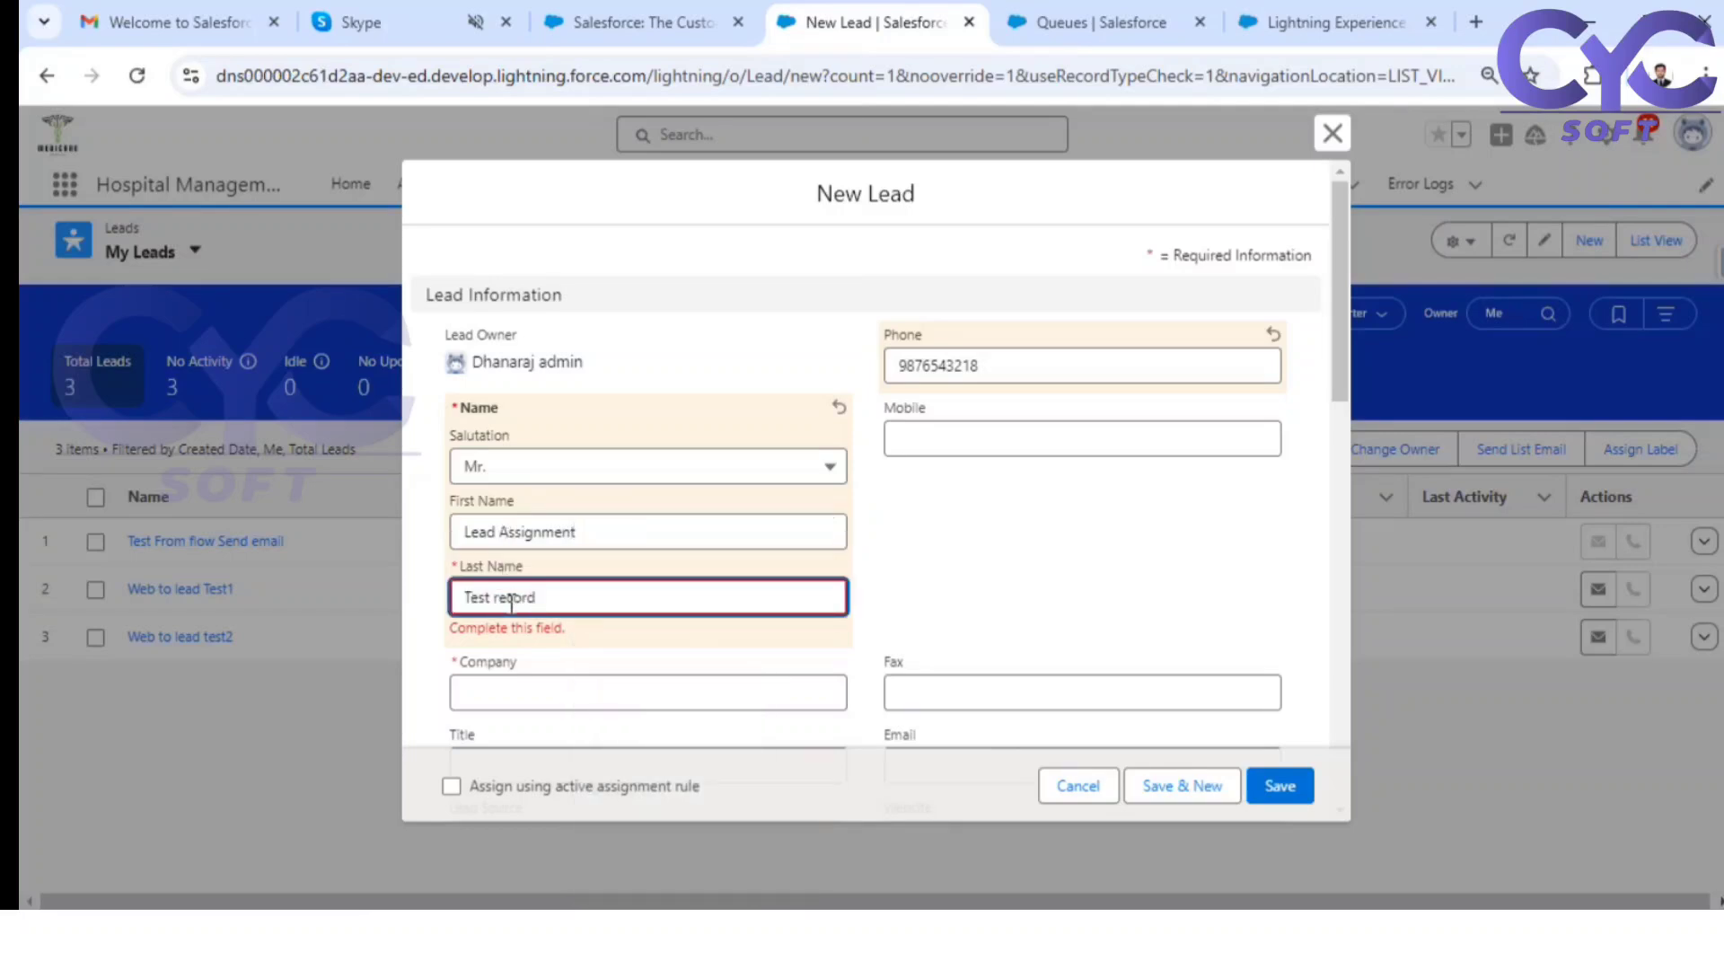
{"action": "left_click", "coordinate": [682, 673]}
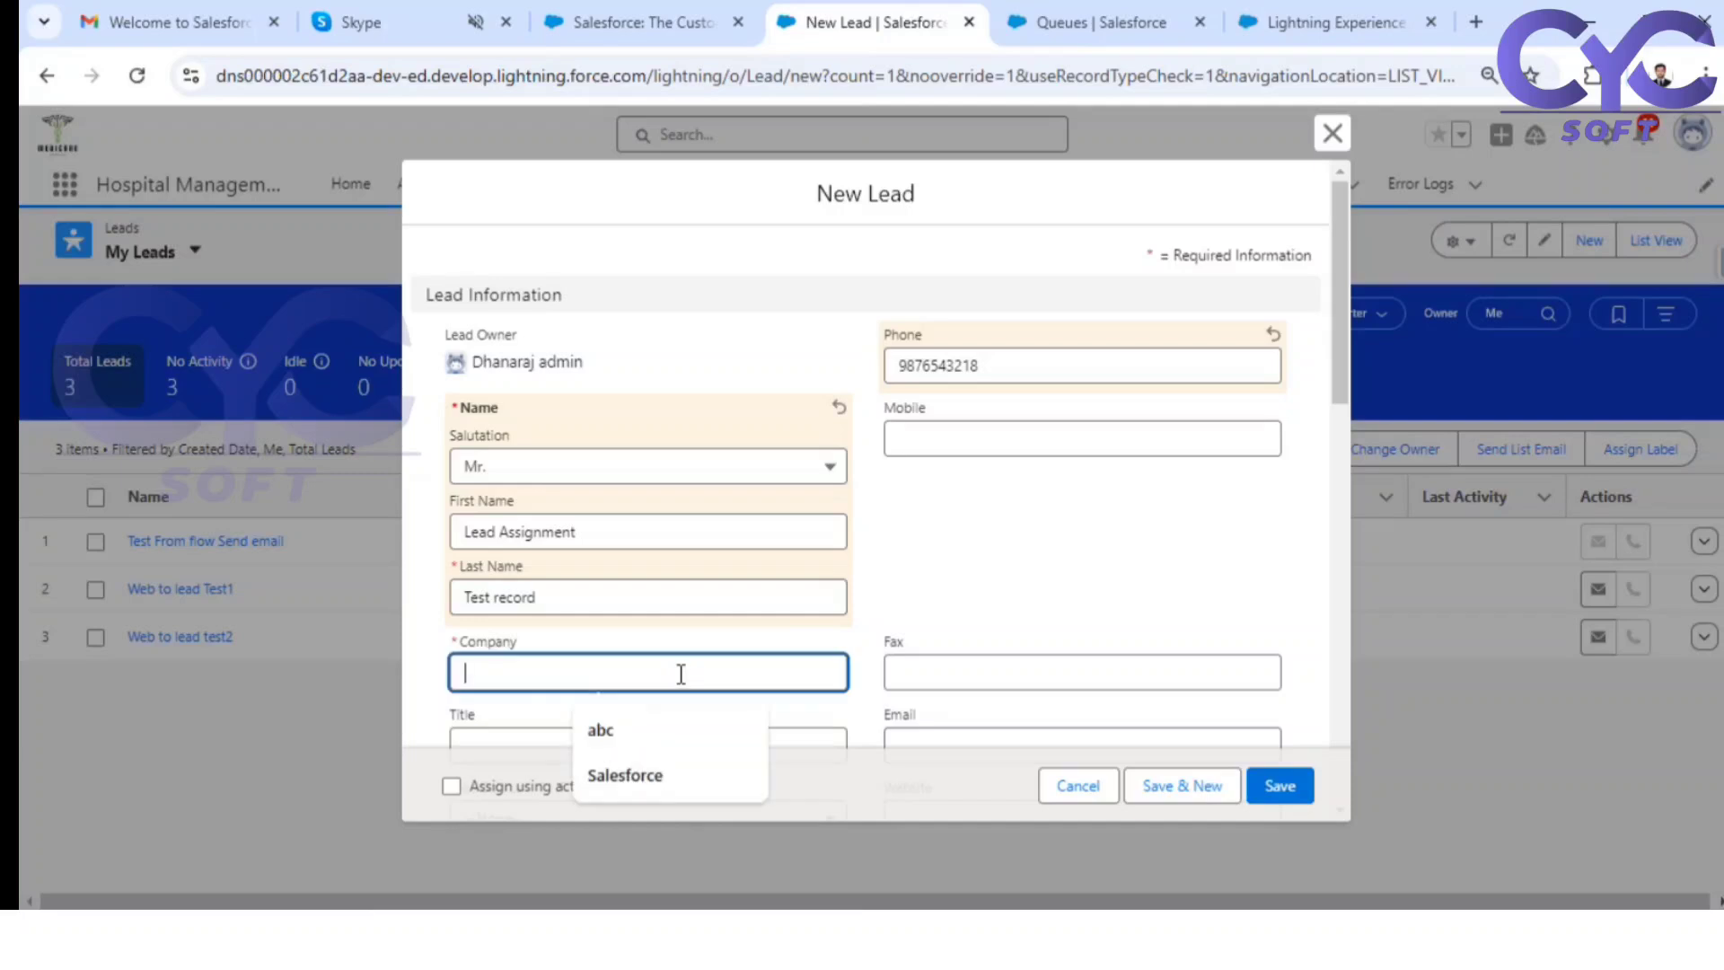
{"action": "left_click", "coordinate": [628, 774]}
{"action": "type", "text": "2"}
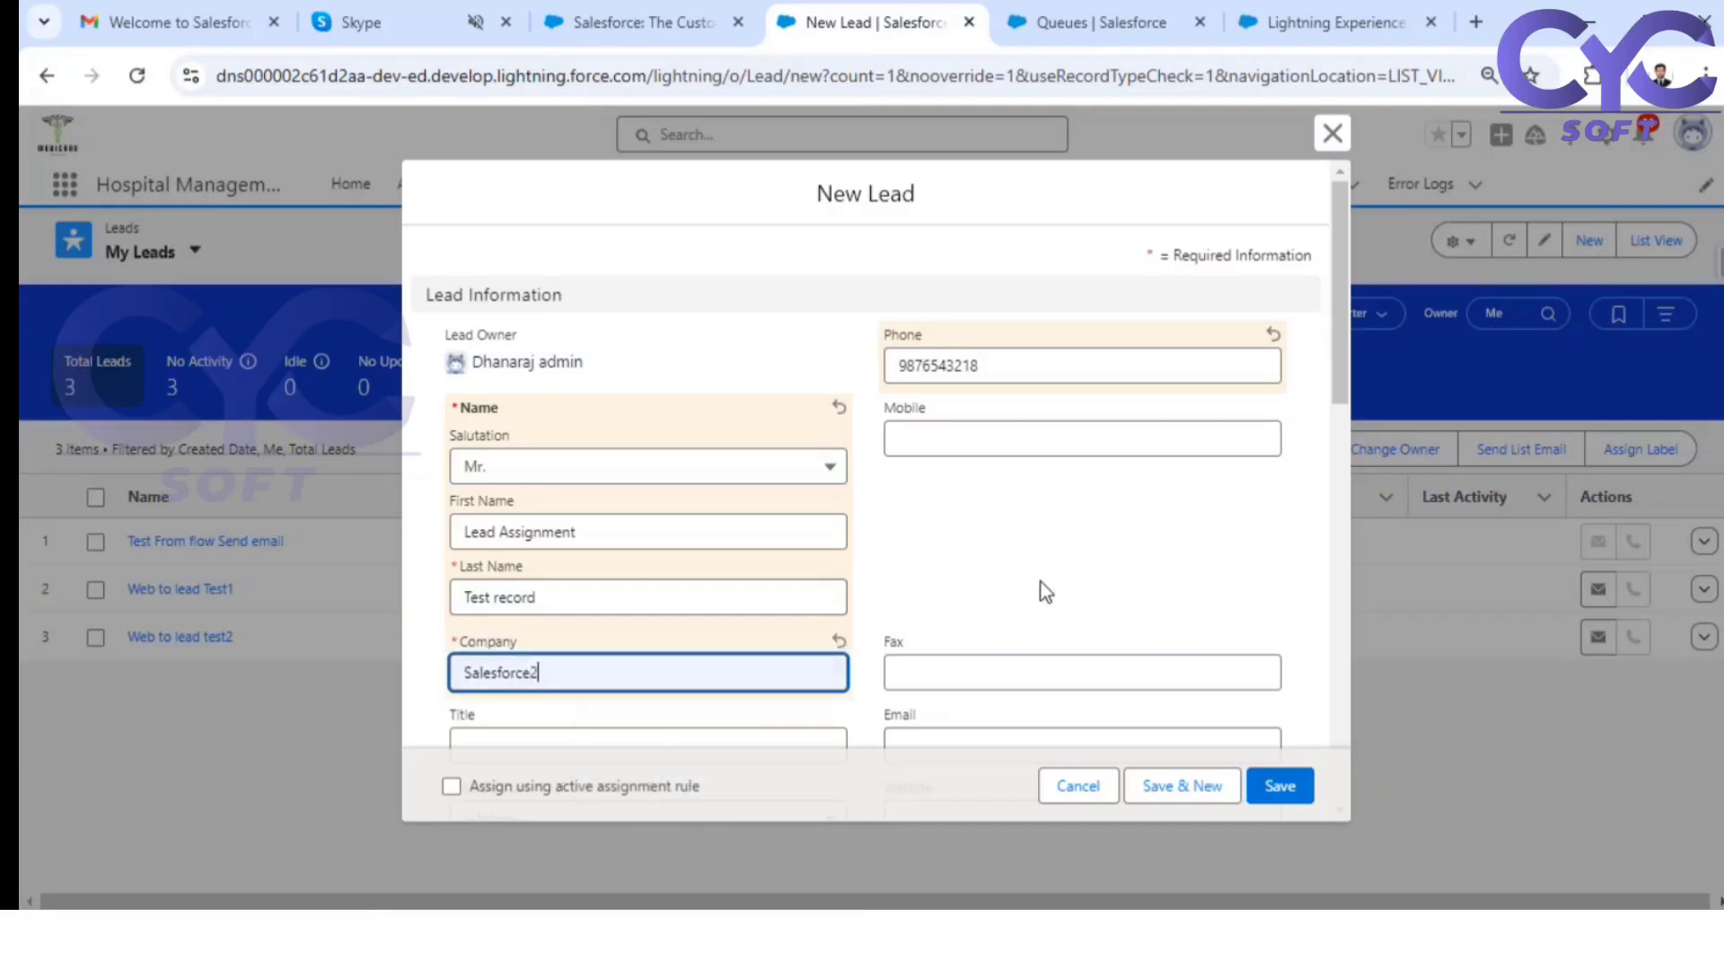
{"action": "left_click", "coordinate": [1063, 589]}
Step: Set the new lead's country to USA and save the lead without using the active assignment rule
{"action": "scroll", "coordinate": [1064, 589], "scroll_direction": "down", "scroll_amount": 1}
{"action": "scroll", "coordinate": [1064, 589], "scroll_direction": "down", "scroll_amount": 4}
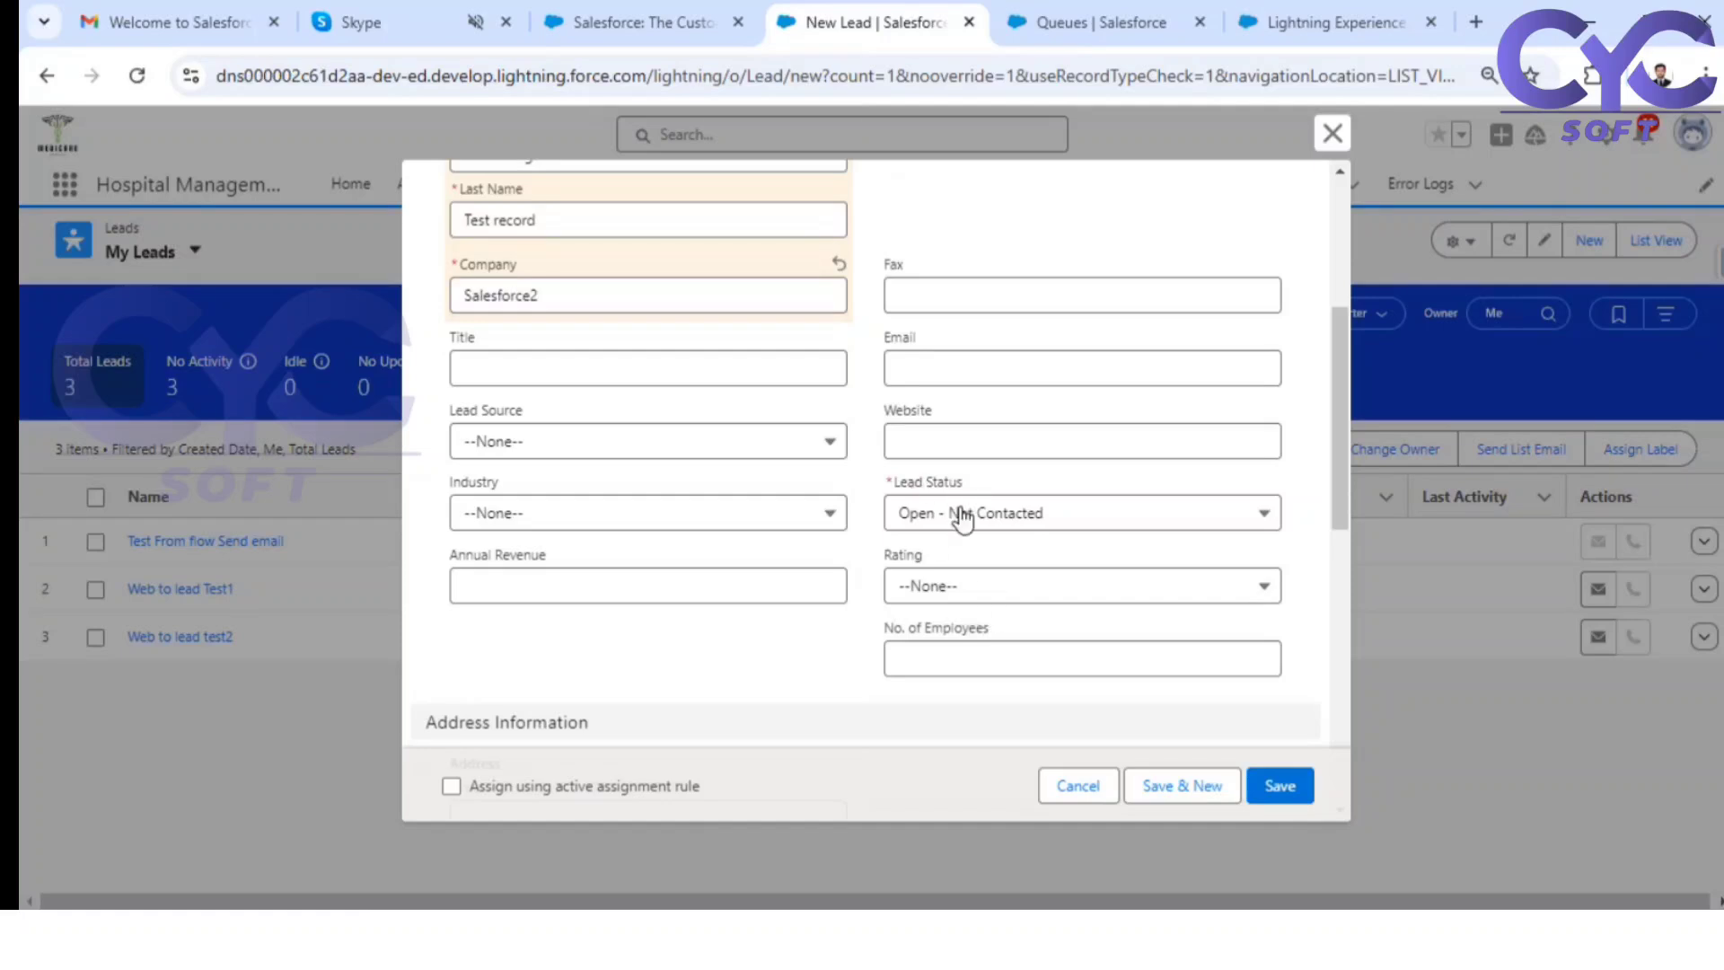
{"action": "scroll", "coordinate": [673, 631], "scroll_direction": "down", "scroll_amount": 2}
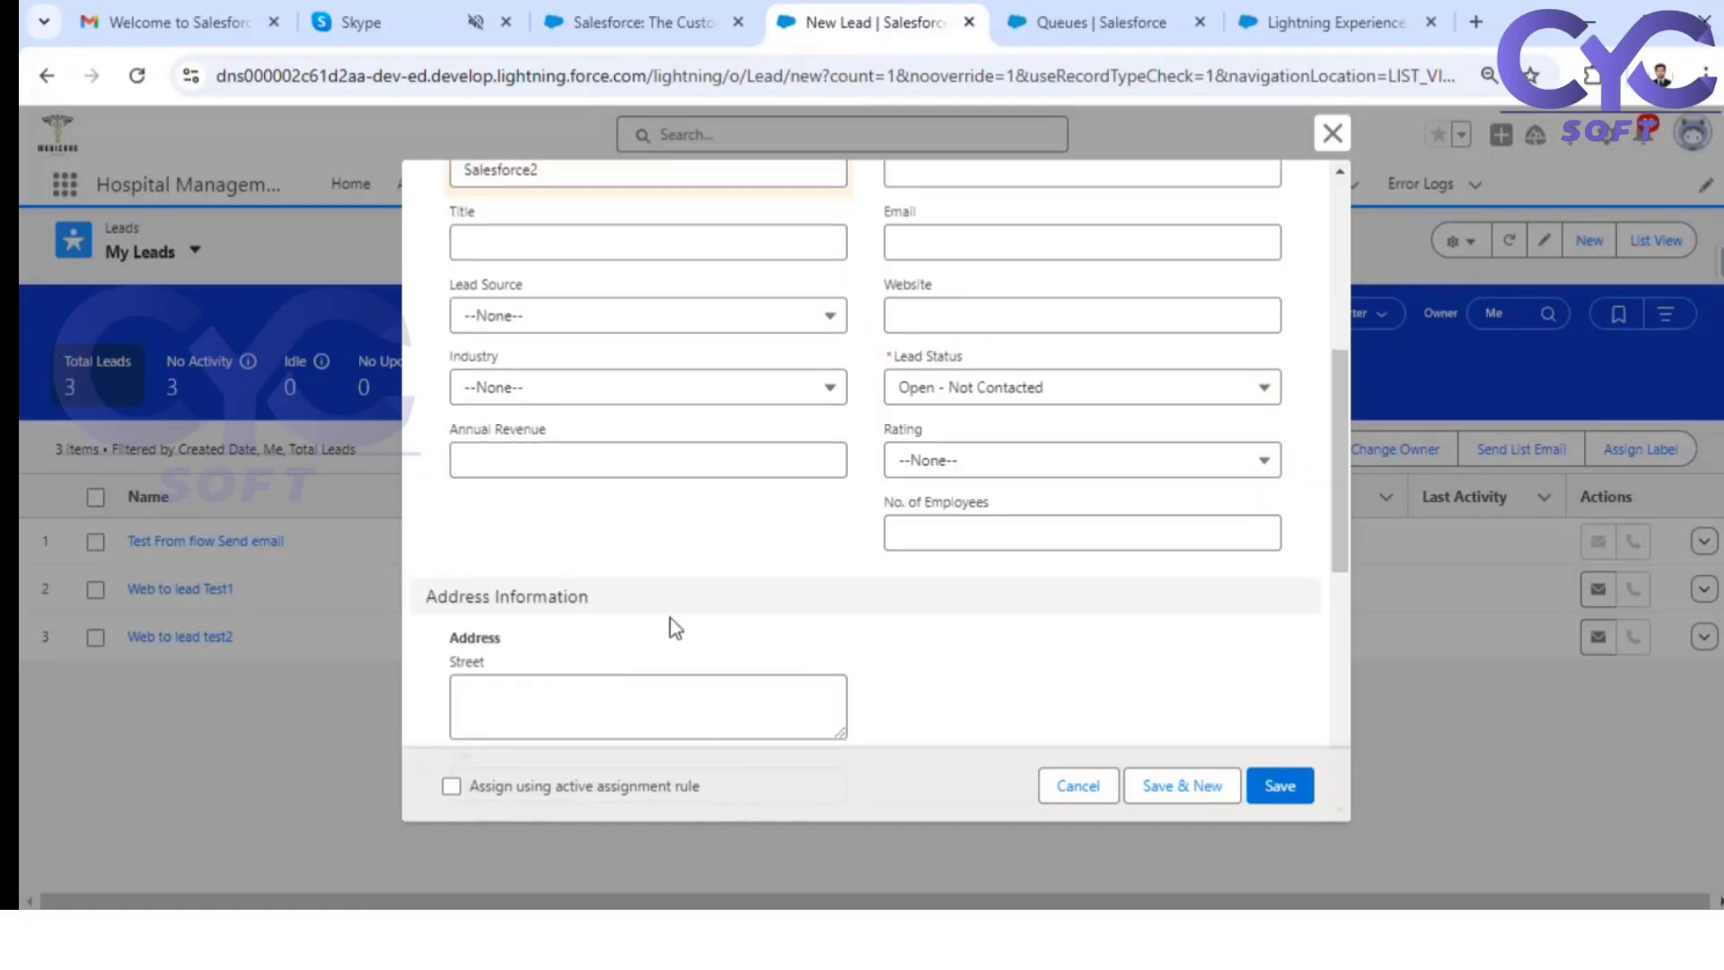
{"action": "scroll", "coordinate": [670, 618], "scroll_direction": "down", "scroll_amount": 8}
{"action": "scroll", "coordinate": [976, 553], "scroll_direction": "up", "scroll_amount": 4}
{"action": "scroll", "coordinate": [984, 546], "scroll_direction": "down", "scroll_amount": 1}
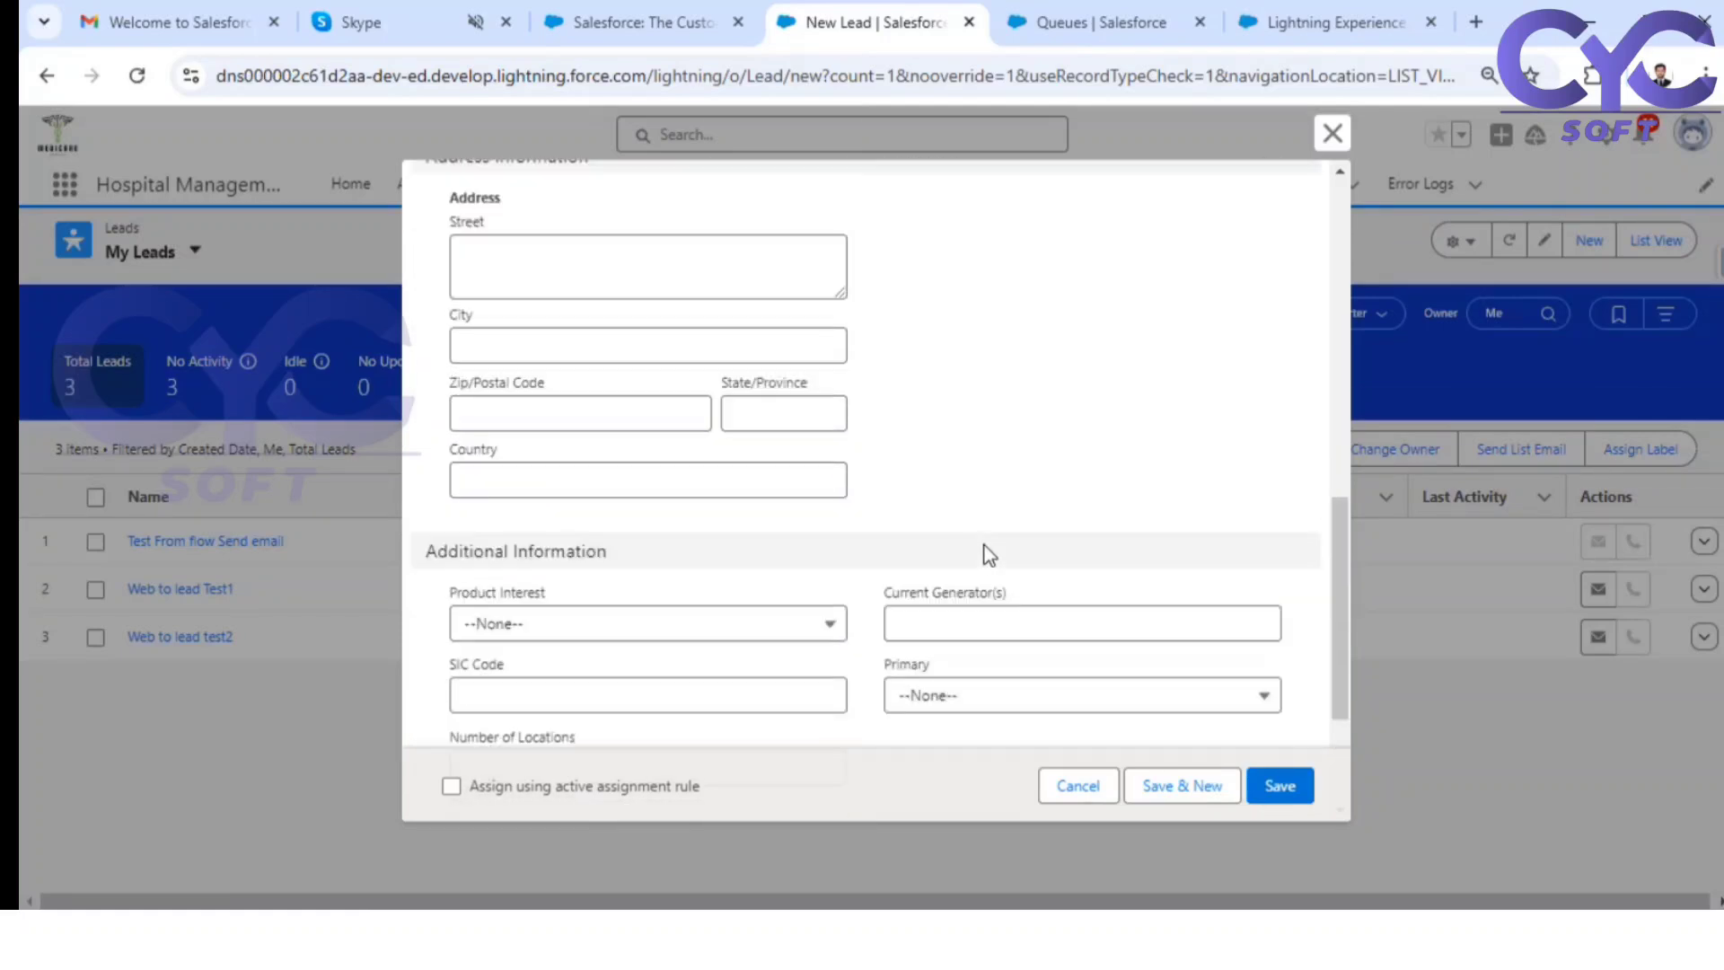
{"action": "scroll", "coordinate": [984, 545], "scroll_direction": "down", "scroll_amount": 1}
{"action": "scroll", "coordinate": [686, 513], "scroll_direction": "up", "scroll_amount": 2}
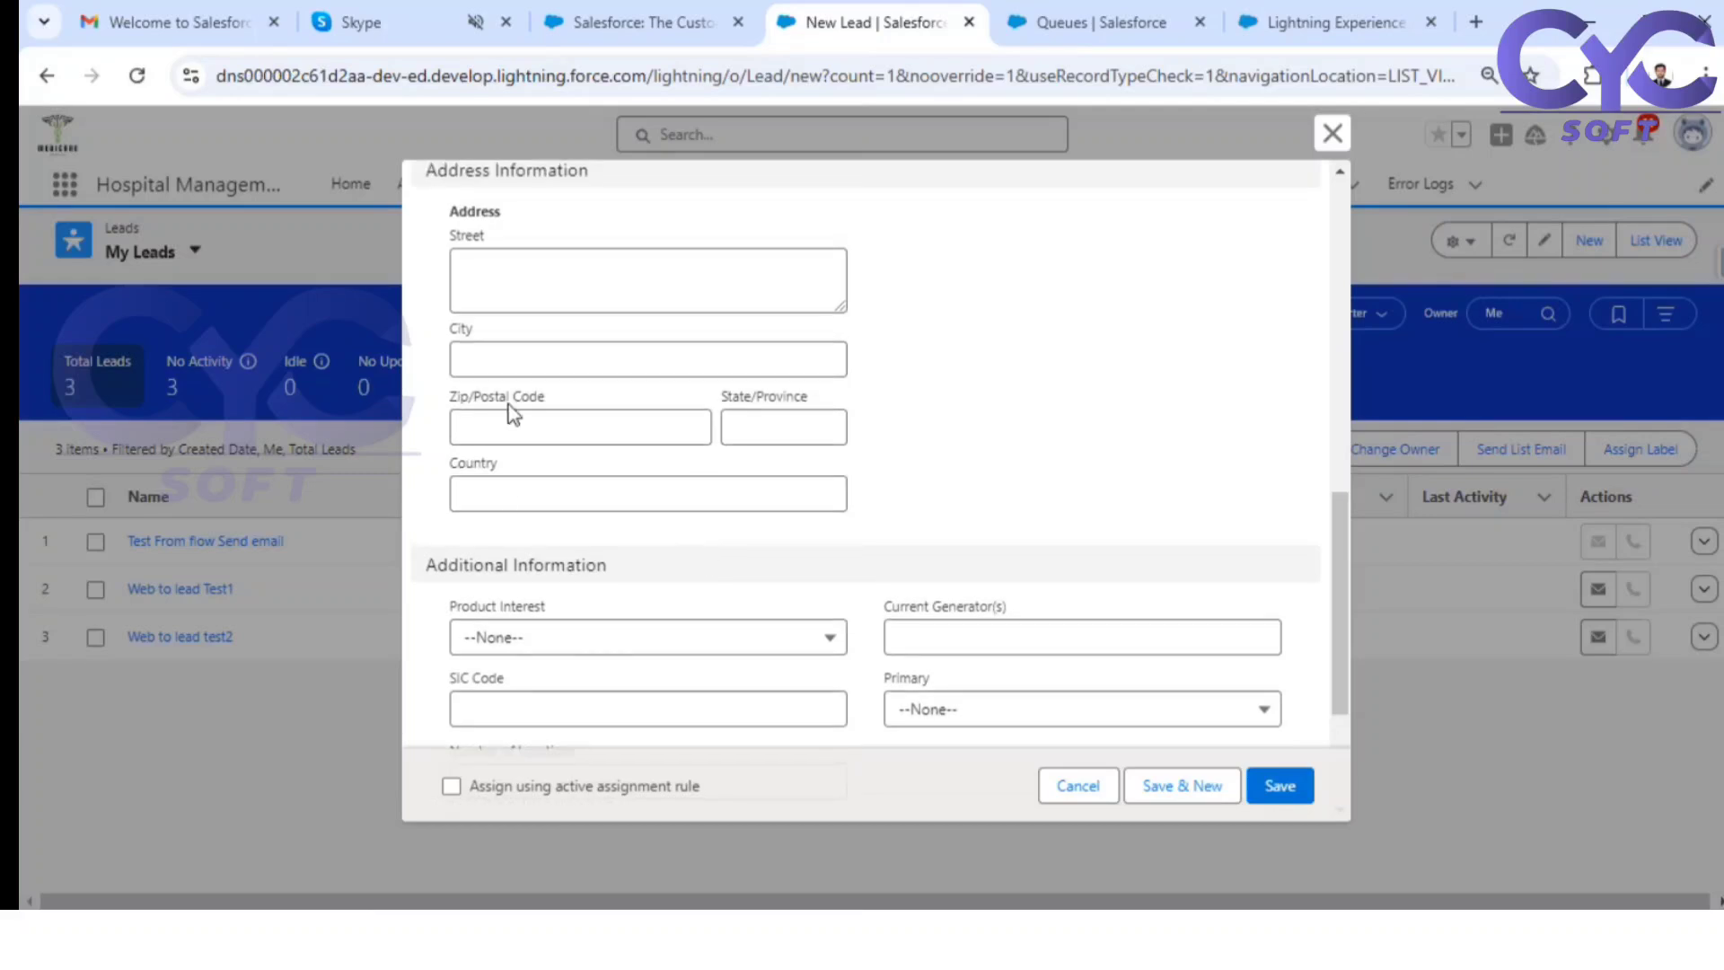
{"action": "left_click", "coordinate": [507, 491]}
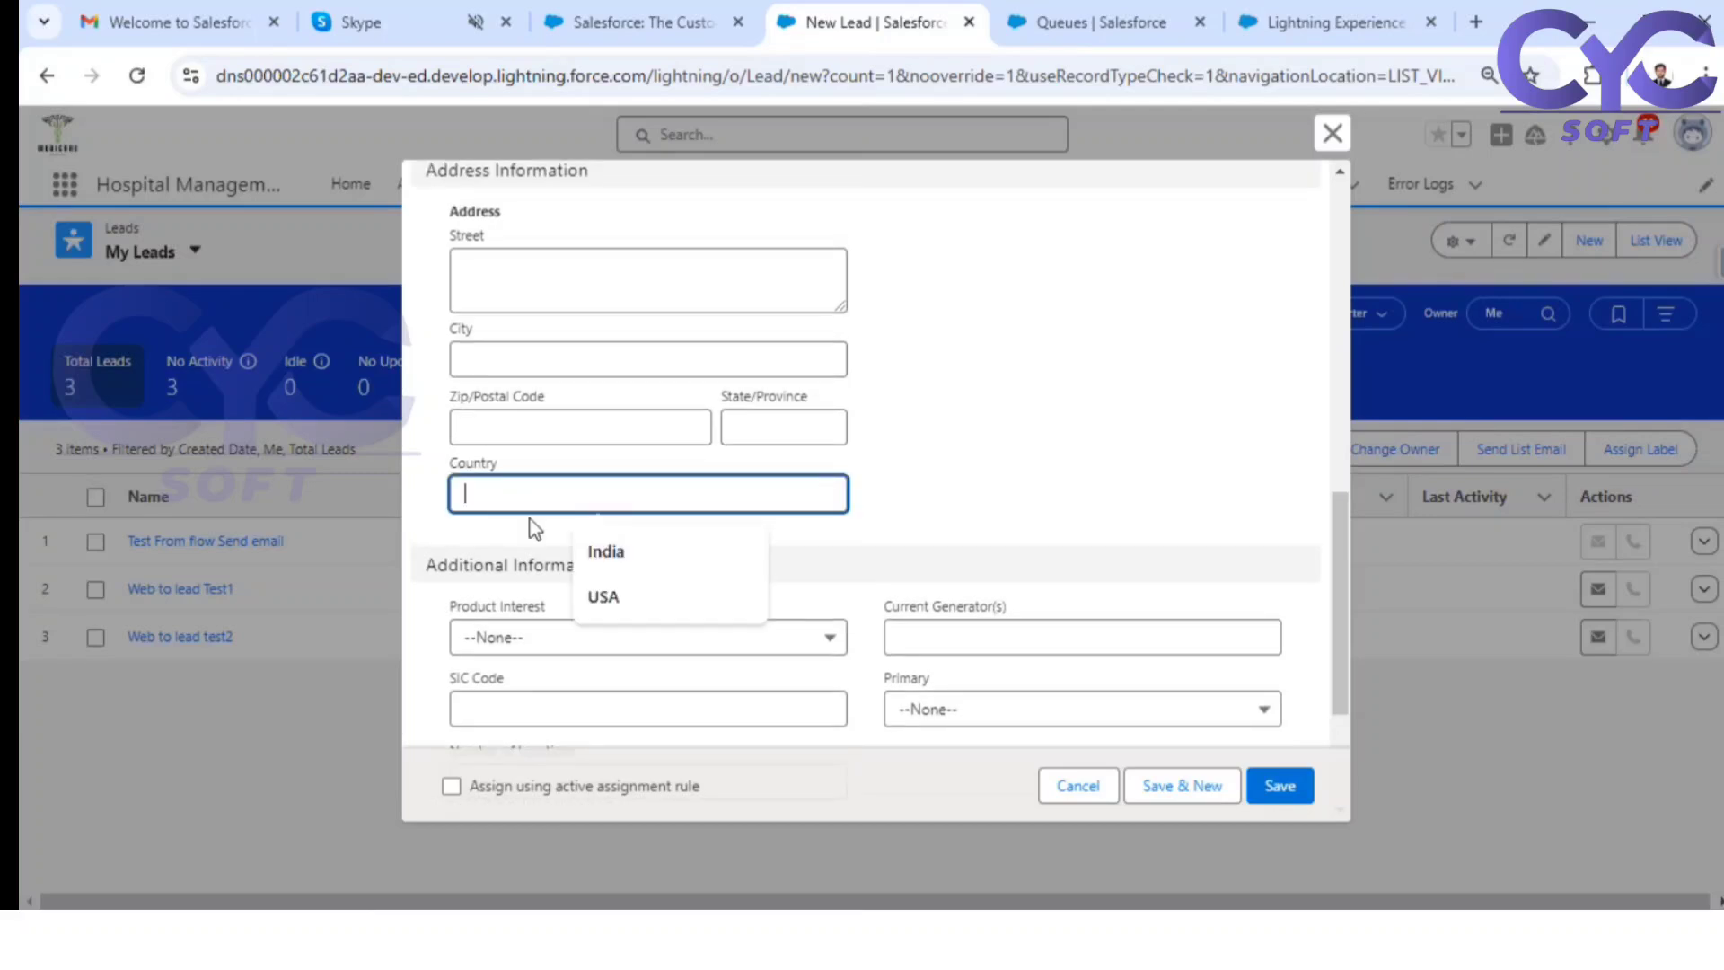
{"action": "left_click", "coordinate": [598, 596]}
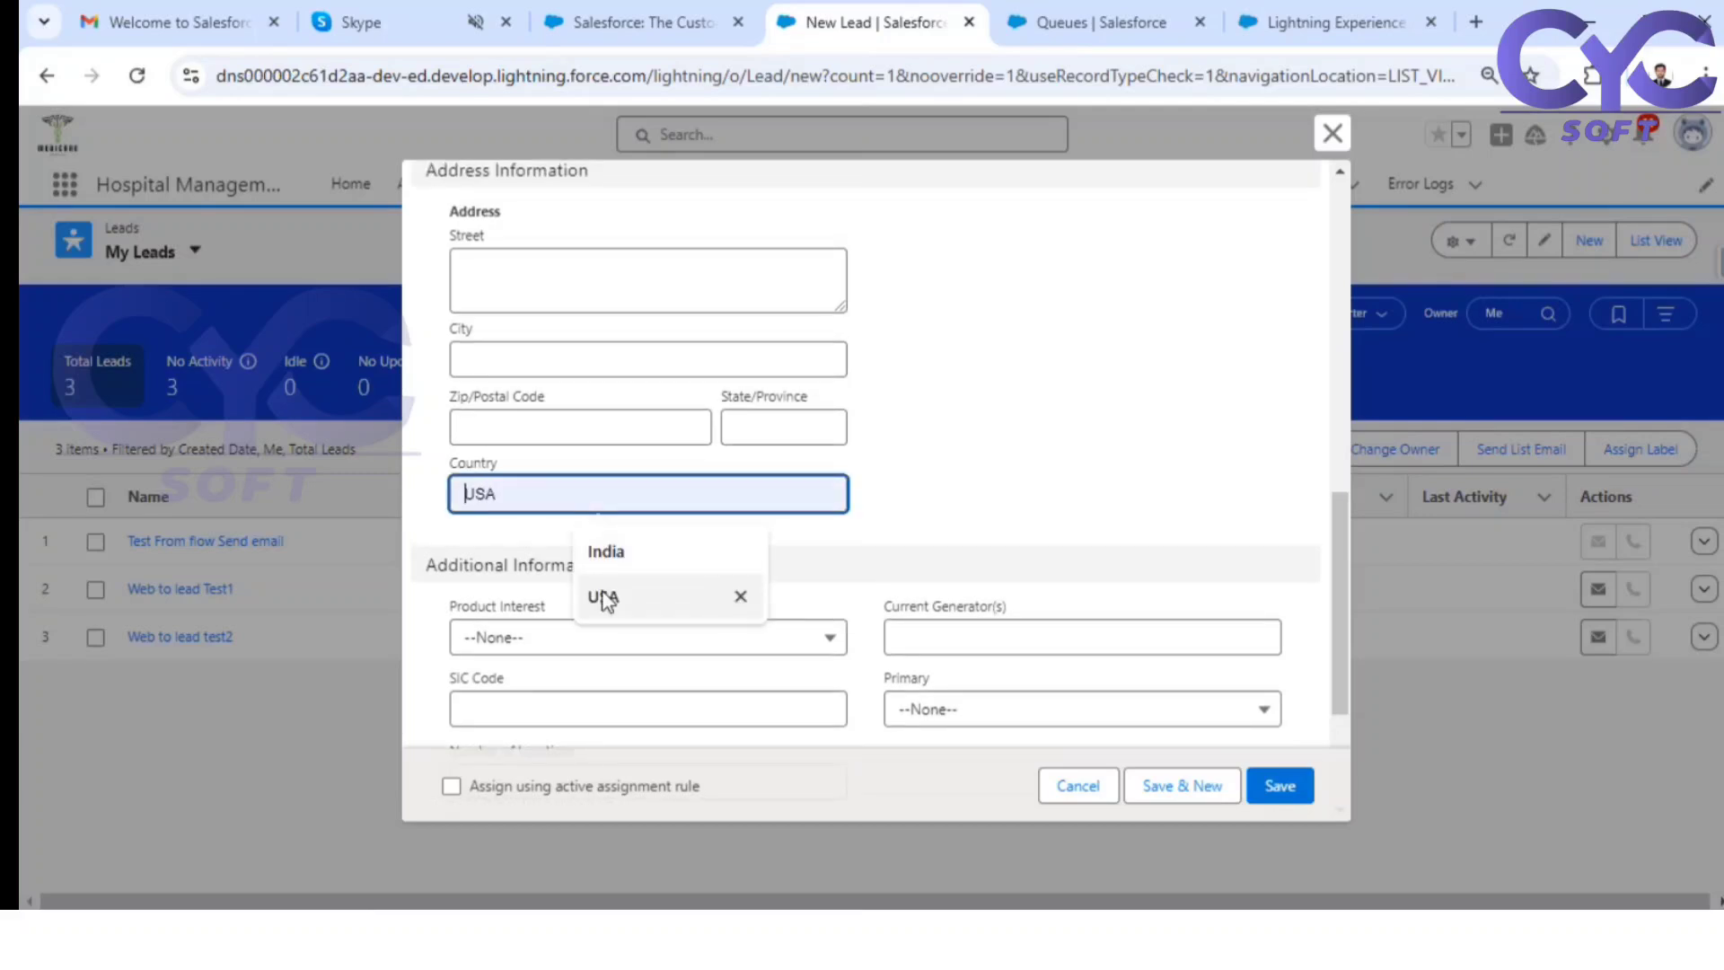
{"action": "left_click", "coordinate": [1277, 790]}
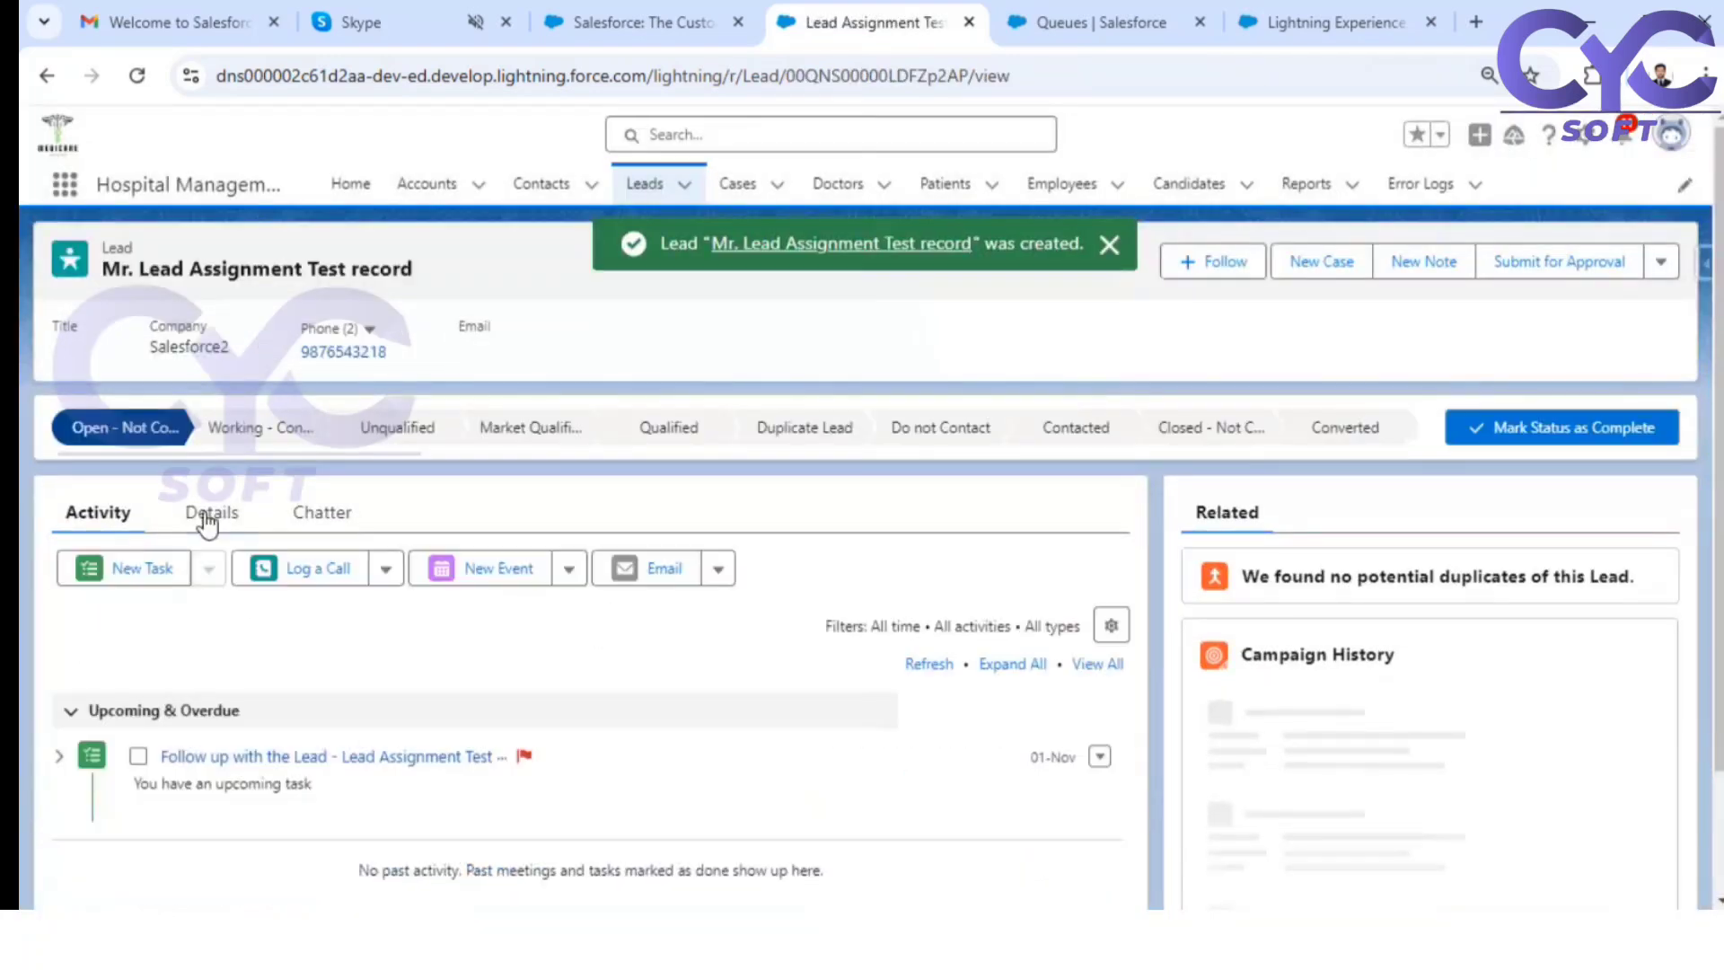
Step: Check the lead owner in the saved lead's details and the supported objects of the US Sales Queue
{"action": "left_click", "coordinate": [209, 517]}
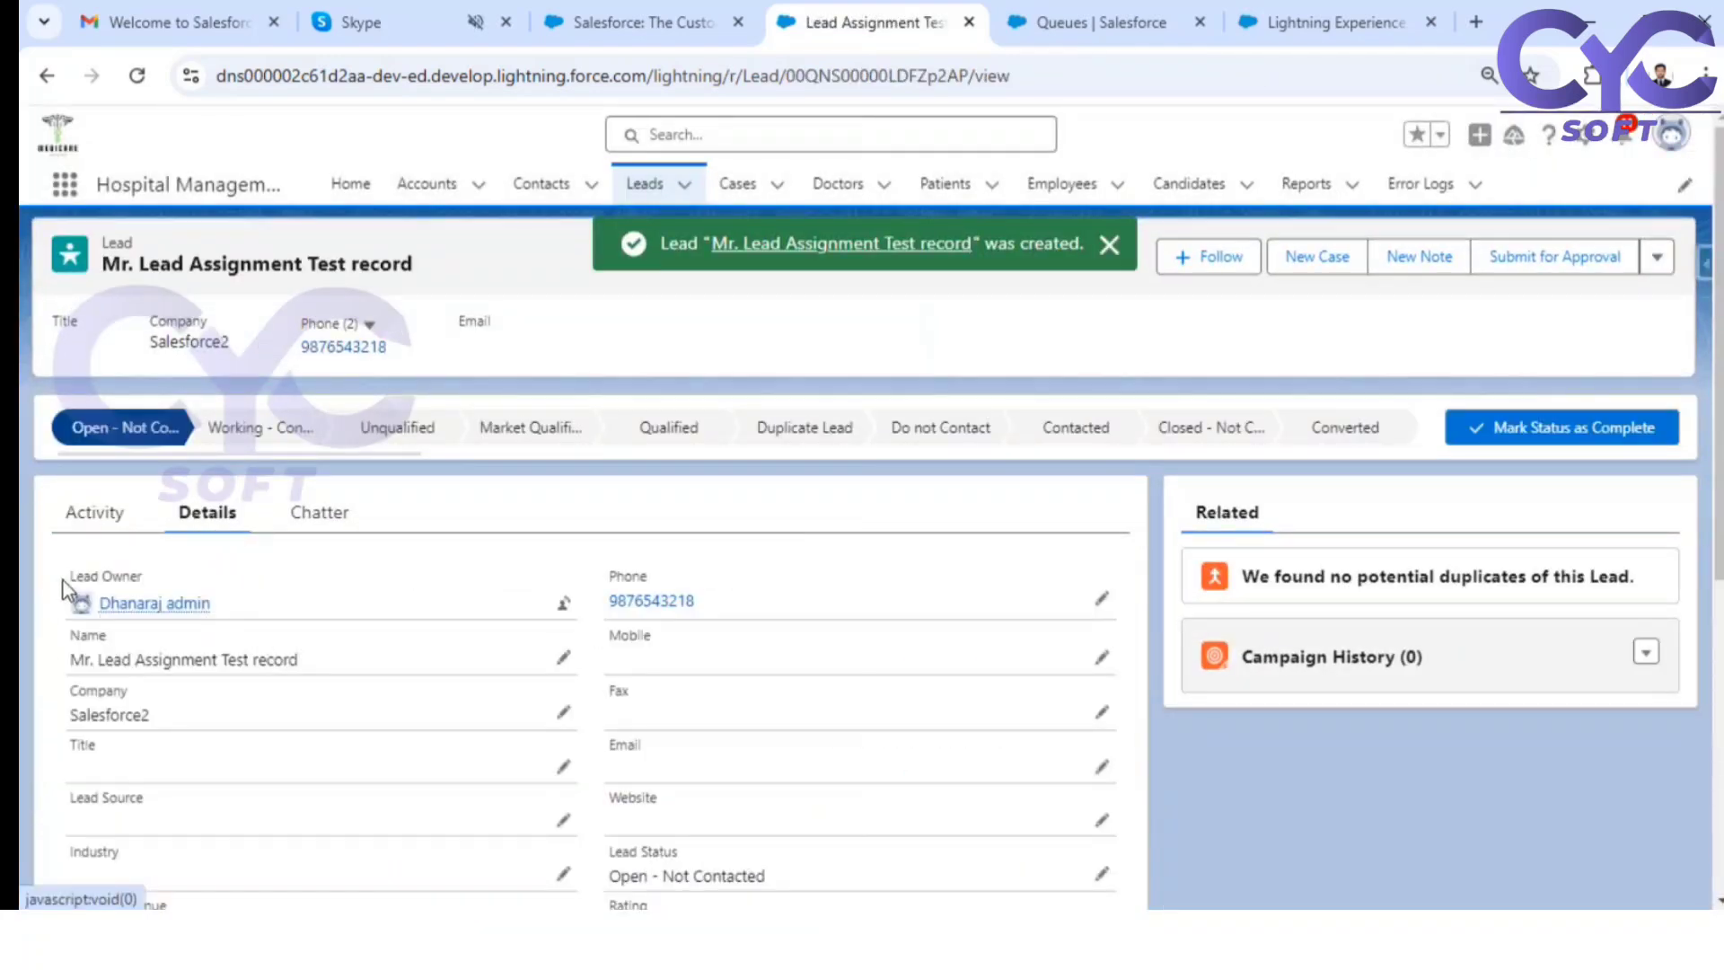
{"action": "left_click_drag", "start_coordinate": [63, 590], "coordinate": [152, 586]}
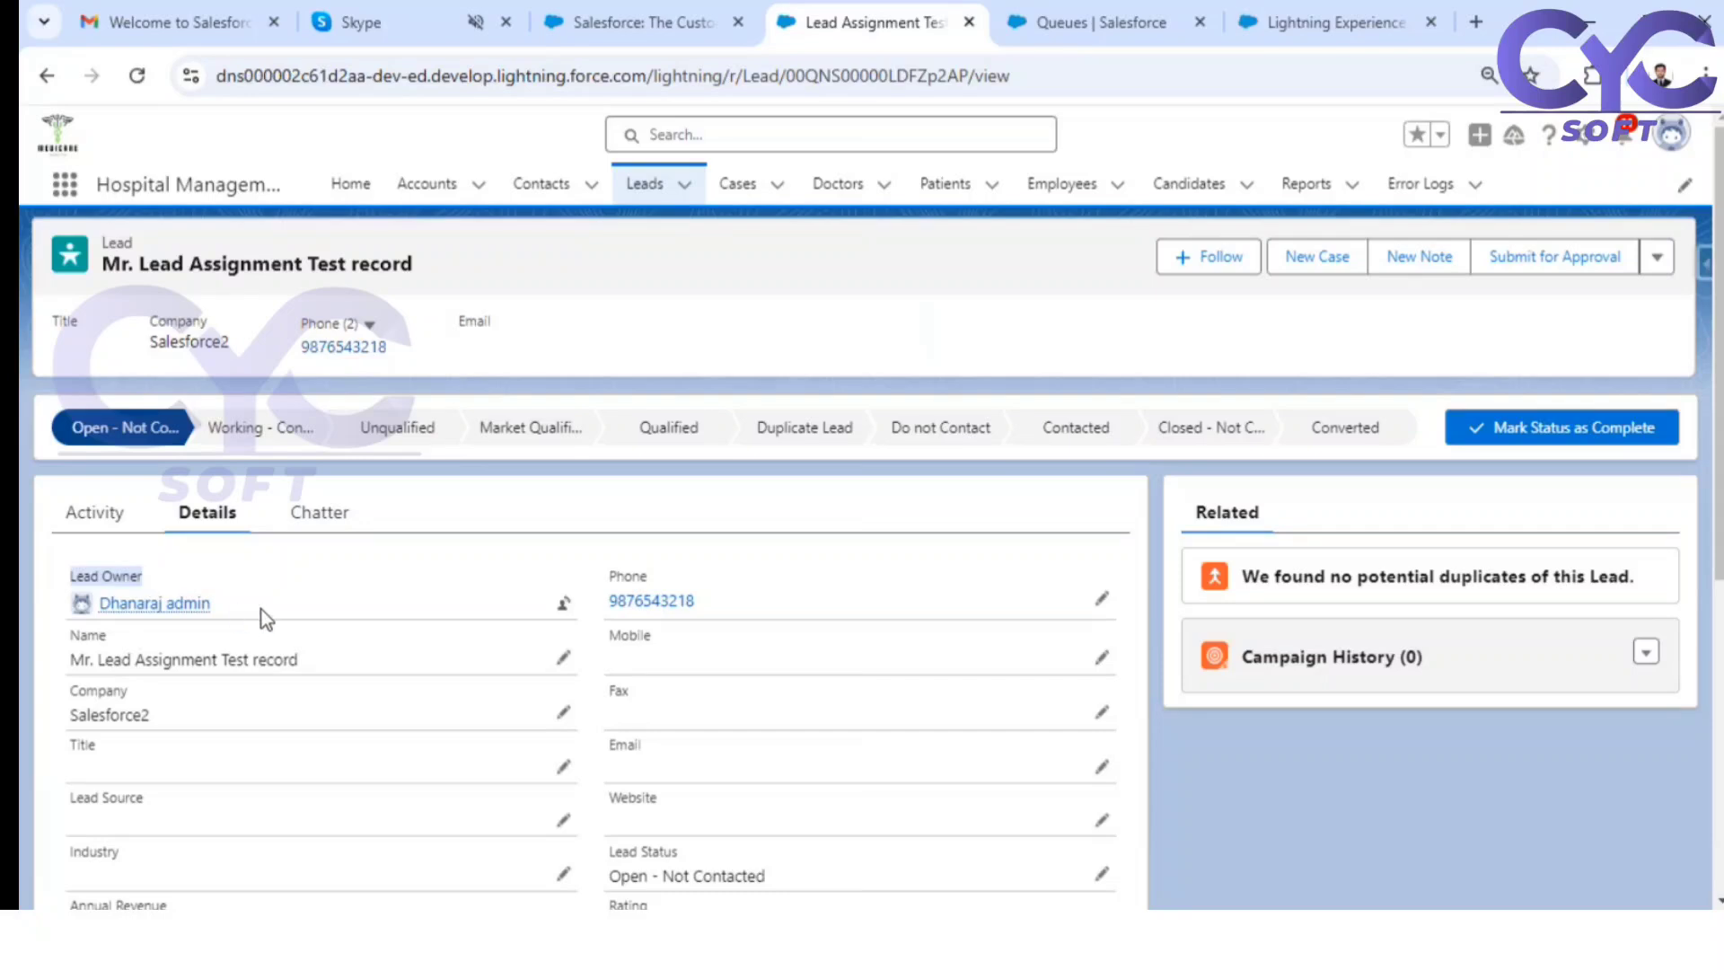
{"action": "left_click", "coordinate": [1086, 22]}
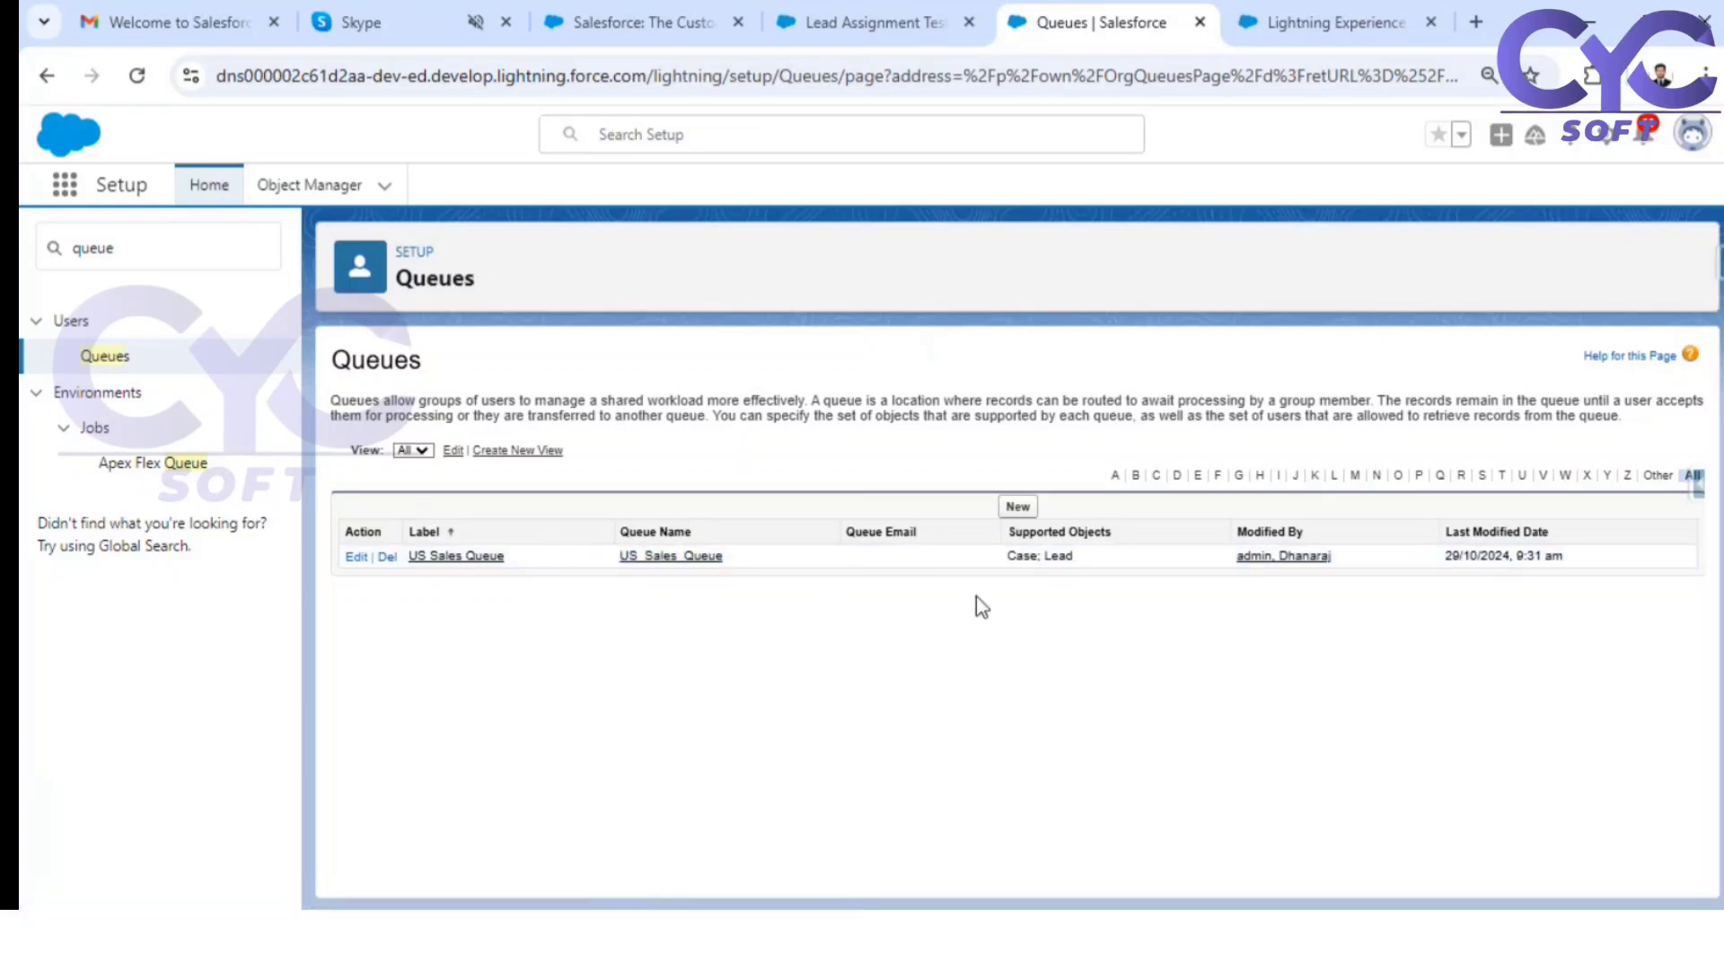
{"action": "left_click_drag", "start_coordinate": [1046, 559], "coordinate": [1072, 559]}
{"action": "left_click", "coordinate": [866, 23]}
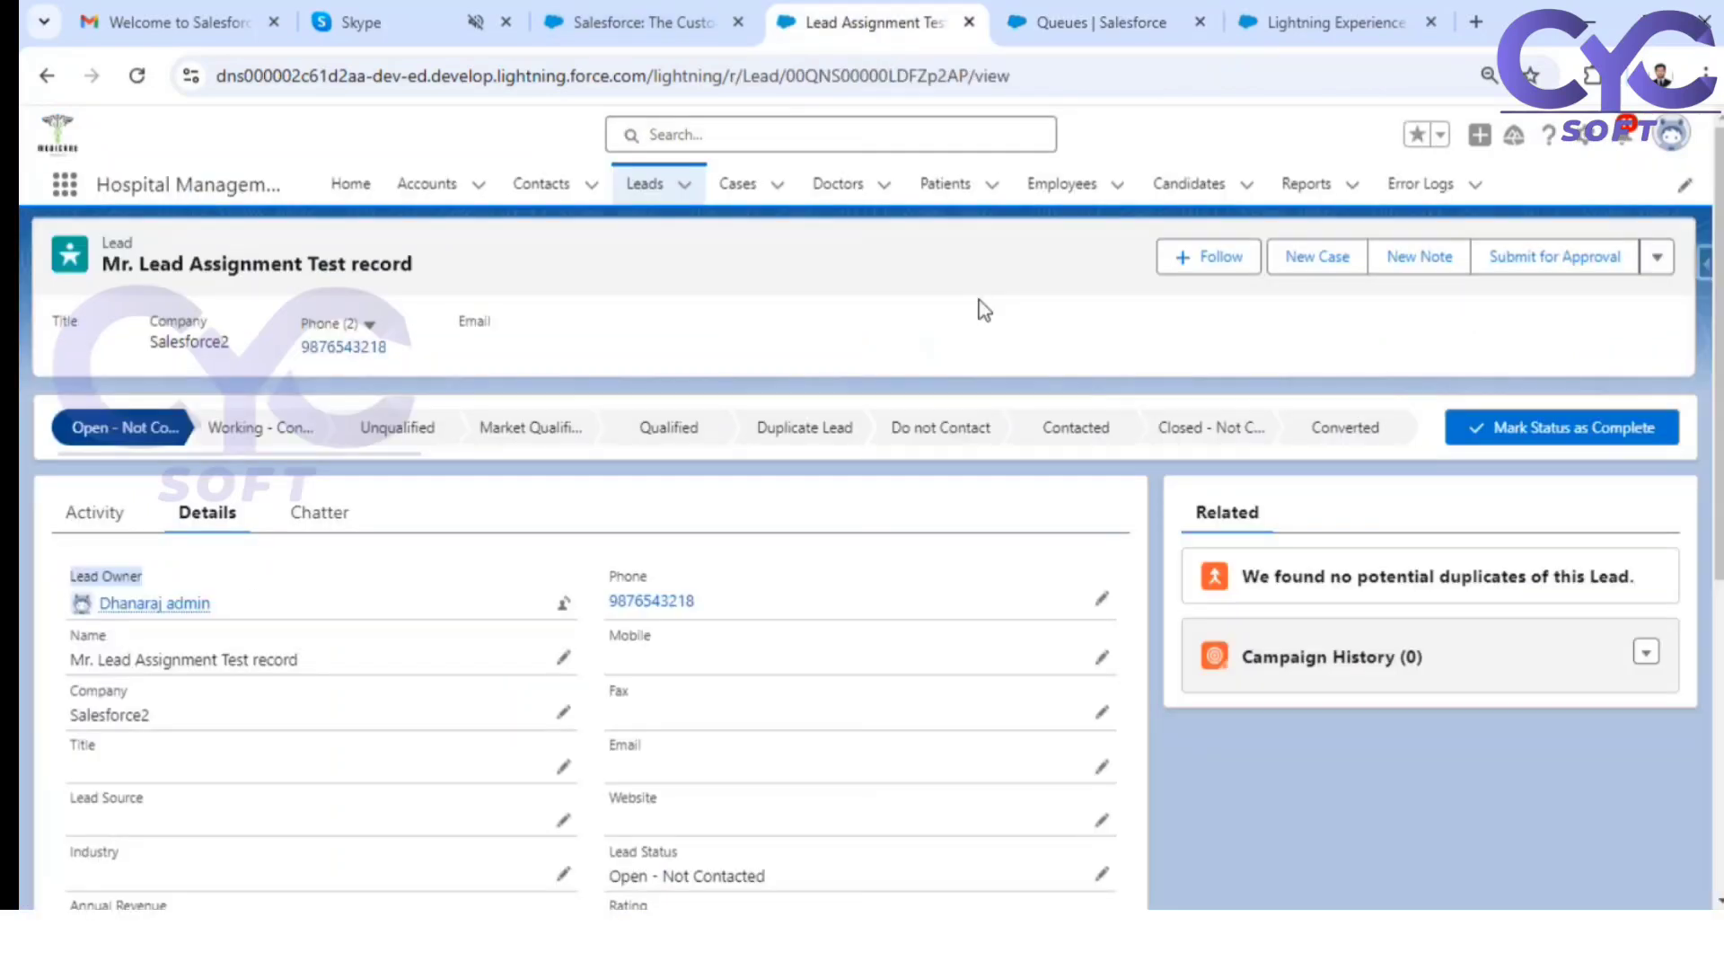
Step: Compare the queue assigned in the US Sales Team rule entry with the owner of the saved lead
{"action": "left_click", "coordinate": [1296, 20]}
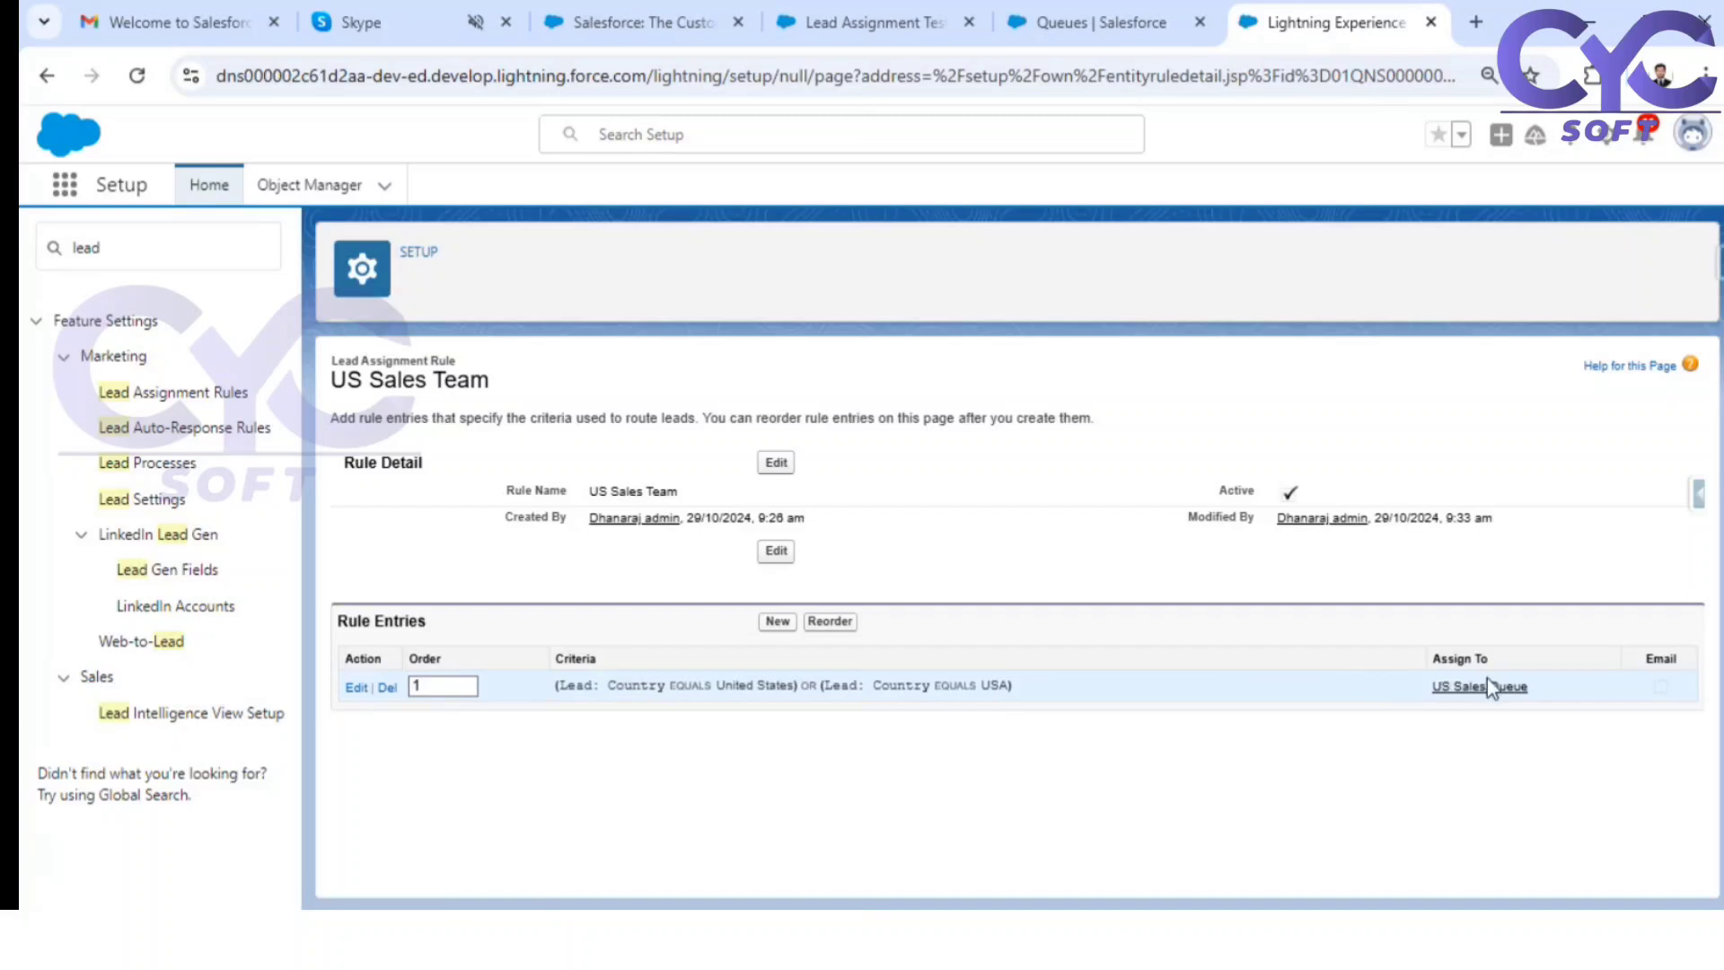
{"action": "left_click_drag", "start_coordinate": [1543, 692], "coordinate": [1398, 684]}
{"action": "left_click", "coordinate": [1057, 24]}
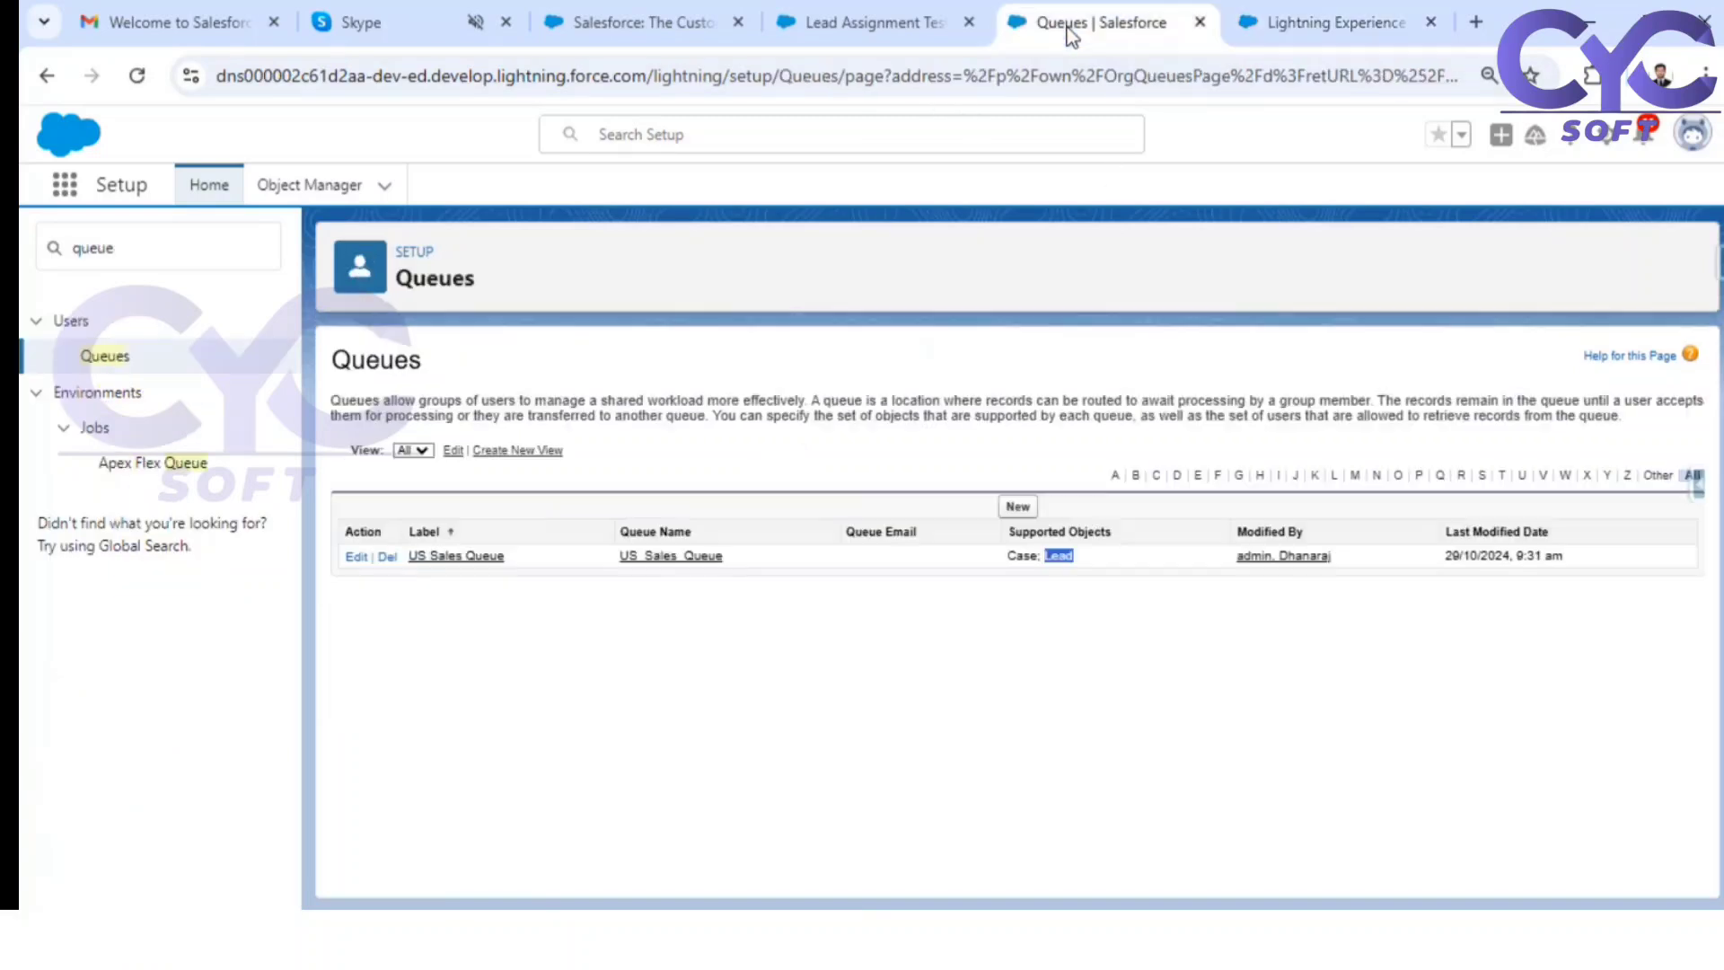
{"action": "left_click", "coordinate": [848, 13]}
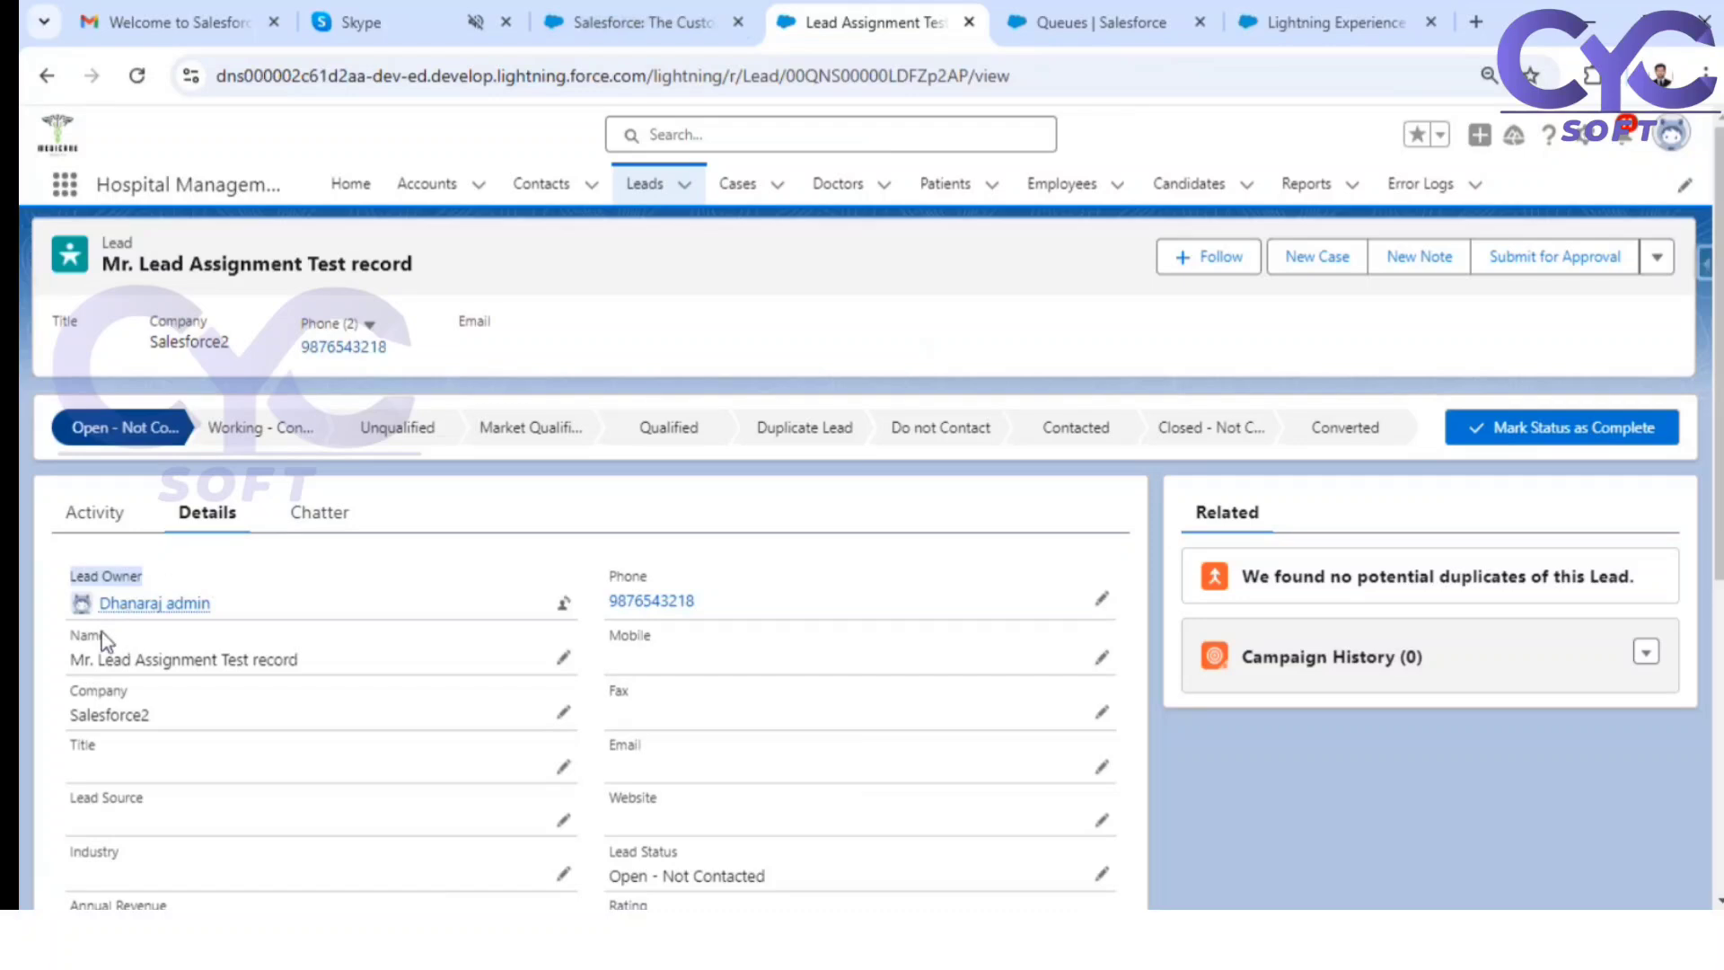
{"action": "mouse_move", "coordinate": [134, 607]}
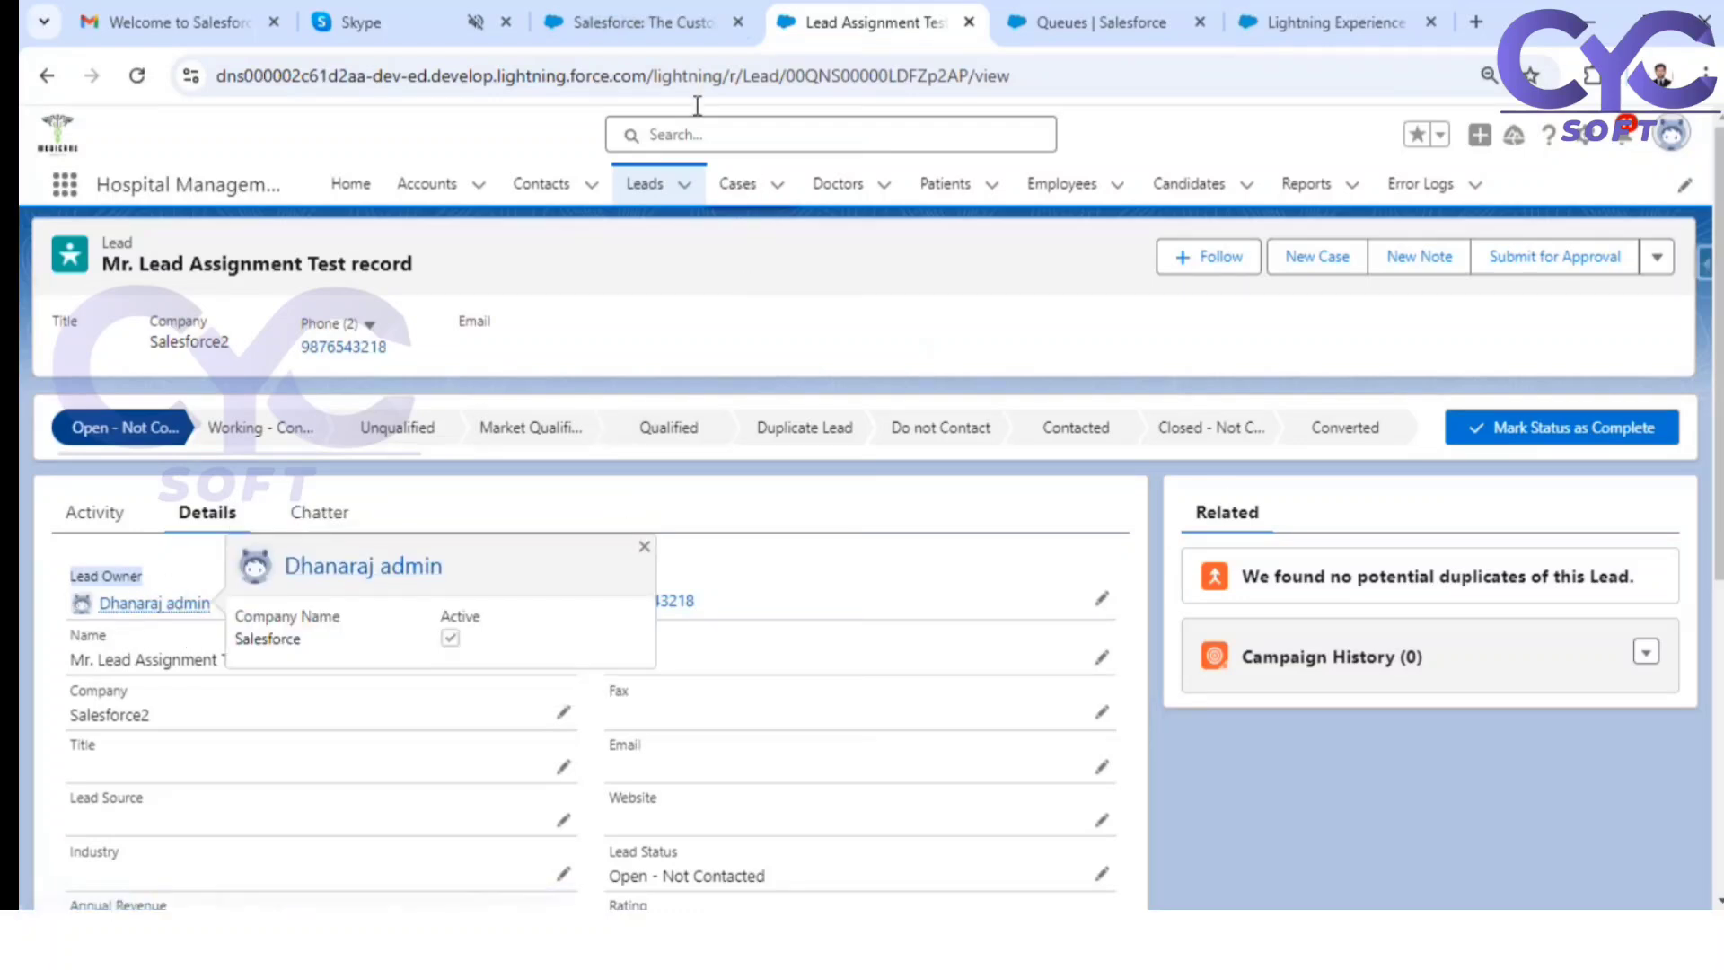
Step: Delete the lead "Lead Assignment Test record" from the My Leads list
{"action": "left_click", "coordinate": [645, 183]}
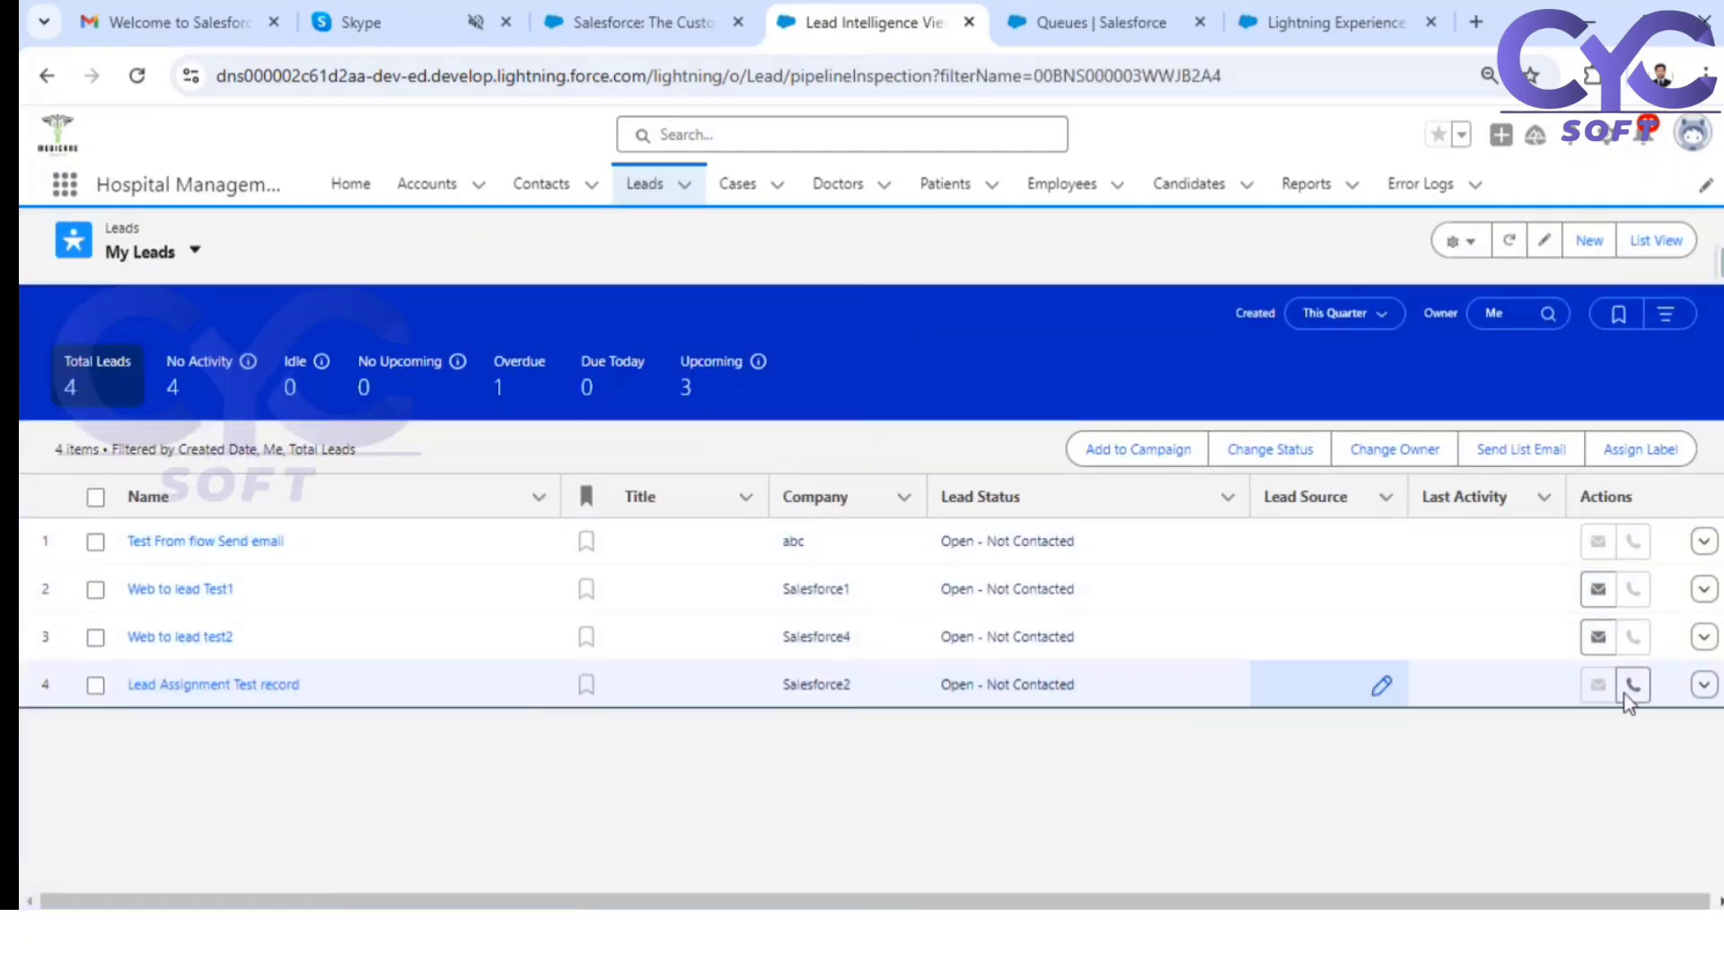
{"action": "left_click", "coordinate": [1703, 684]}
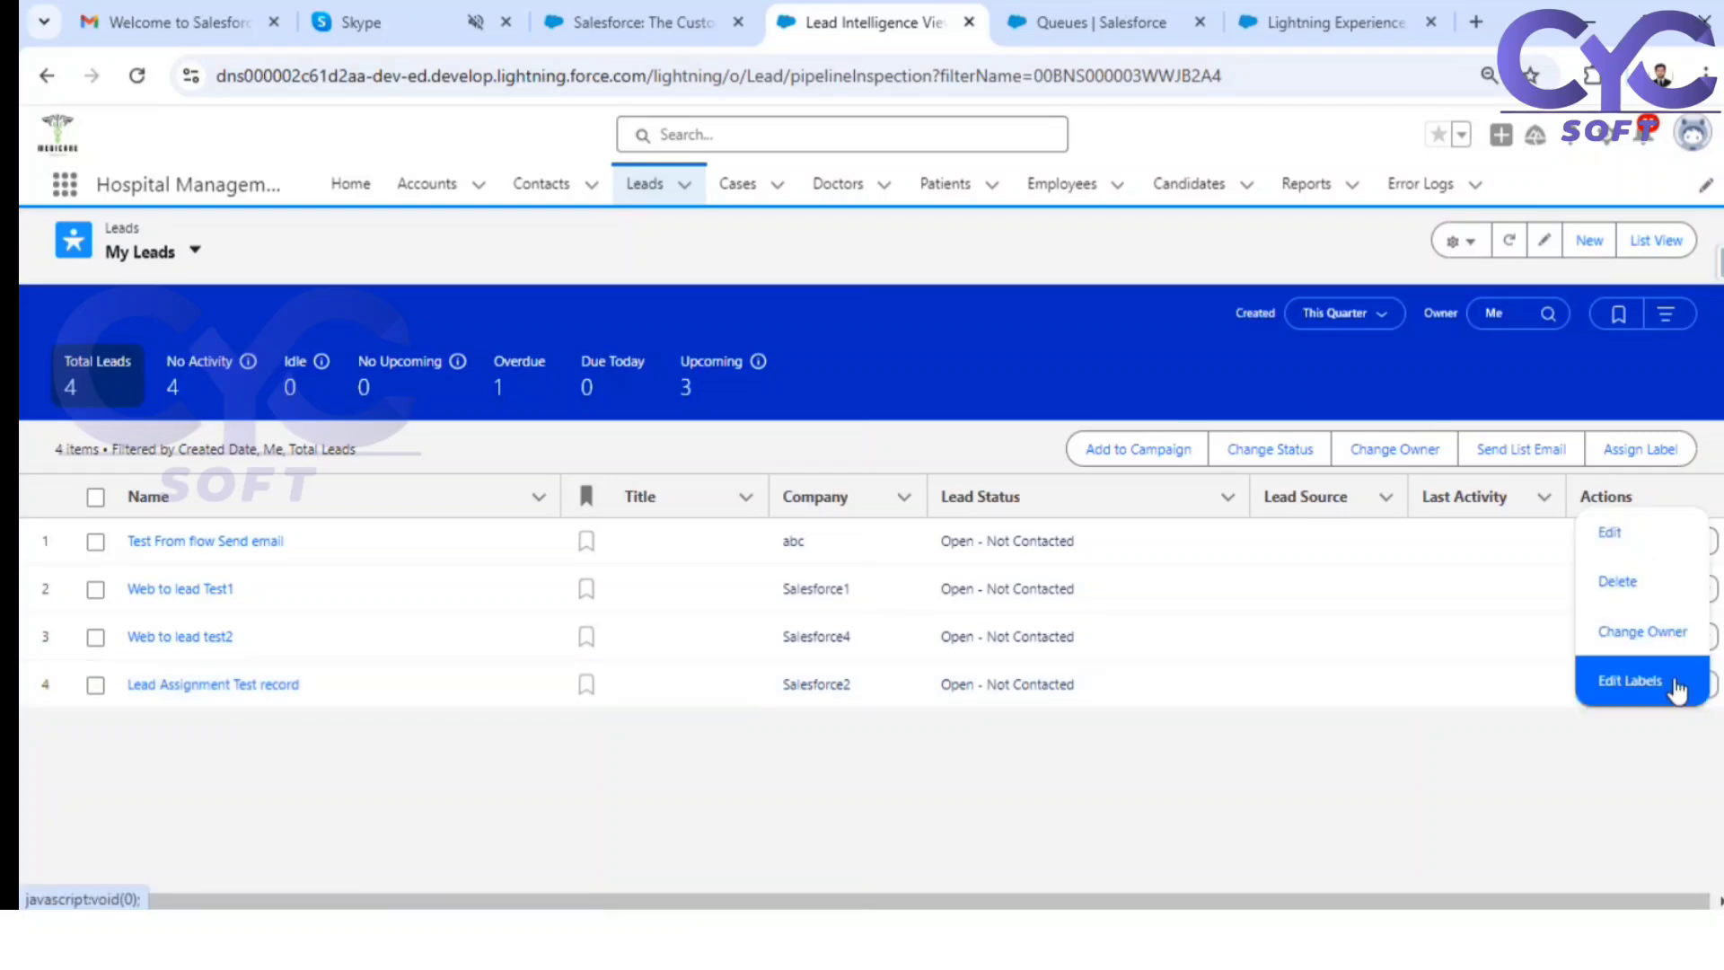
{"action": "left_click", "coordinate": [1621, 596]}
{"action": "key", "text": "Escape"}
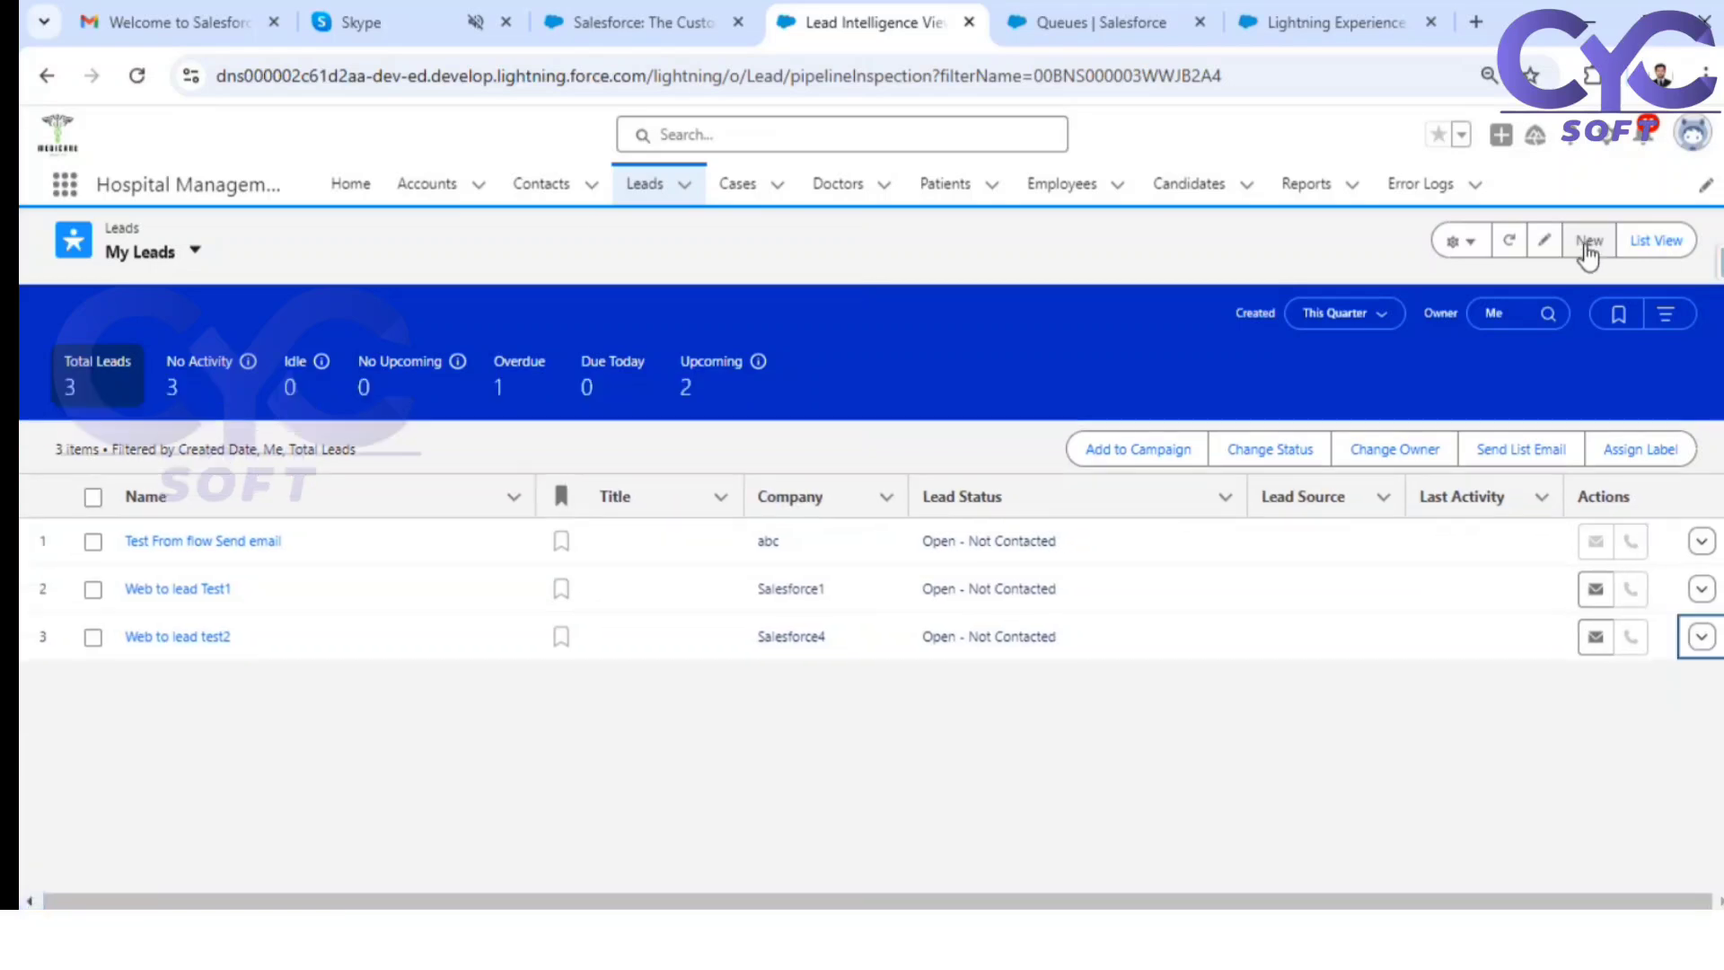
Step: Start another new lead, enter its phone number and set the salutation to Mr
{"action": "left_click", "coordinate": [1586, 246]}
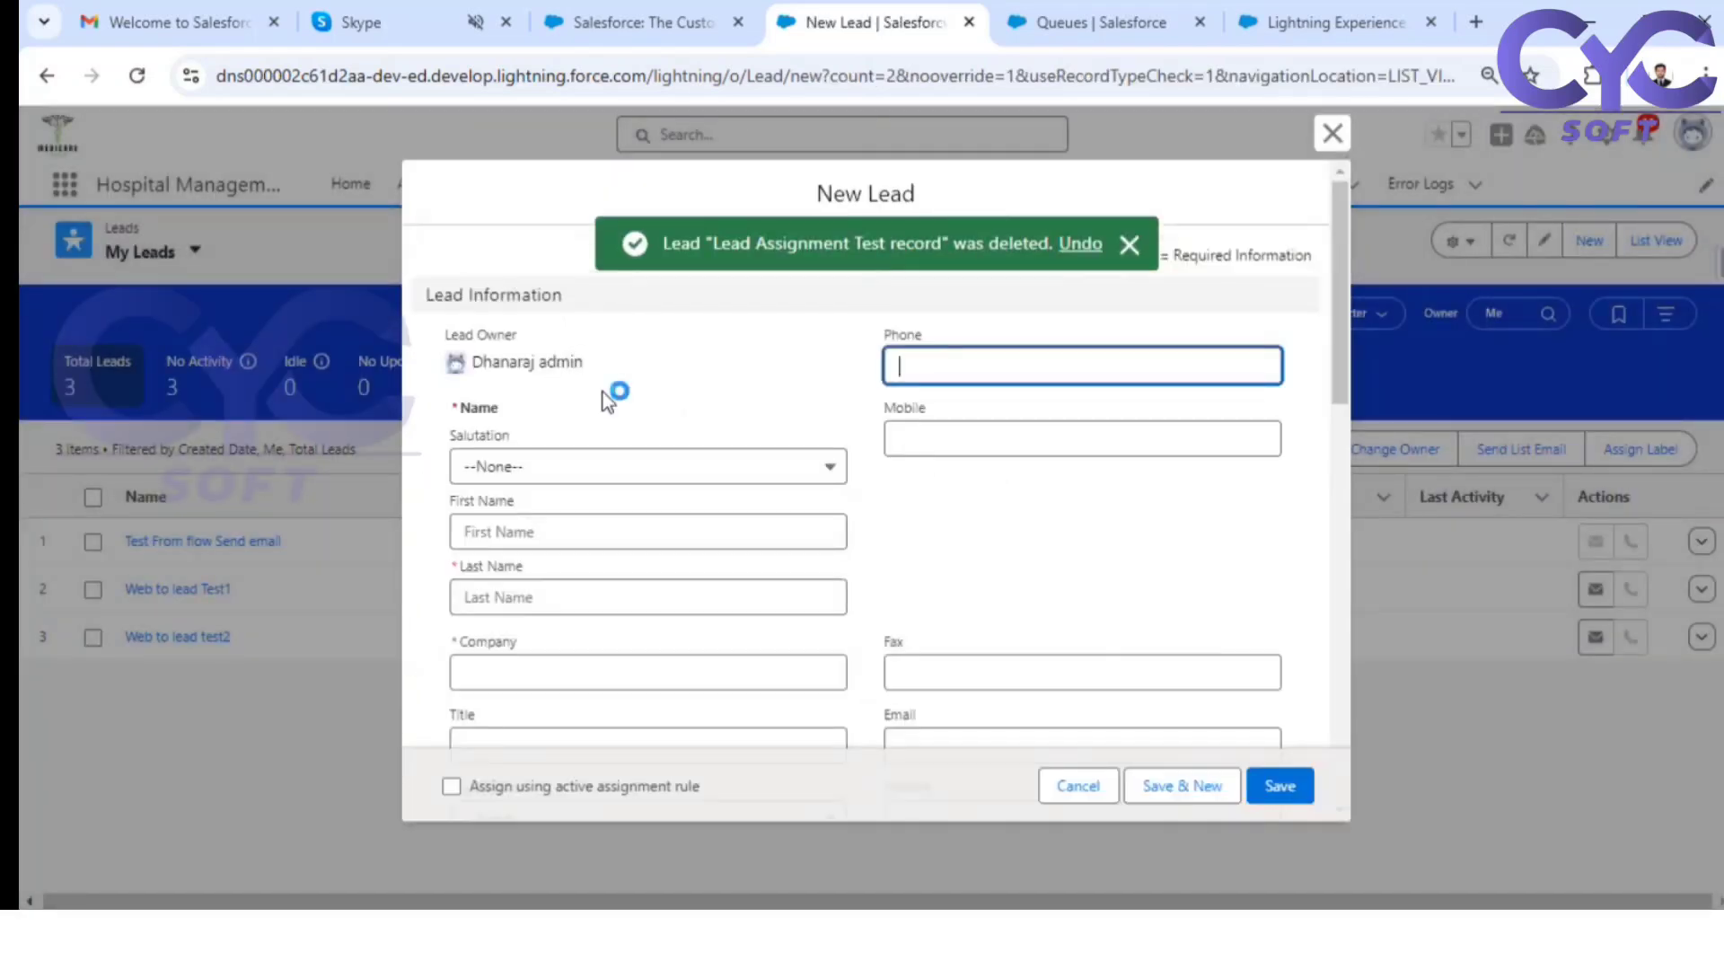
{"action": "left_click", "coordinate": [940, 361]}
{"action": "left_click", "coordinate": [1024, 425]}
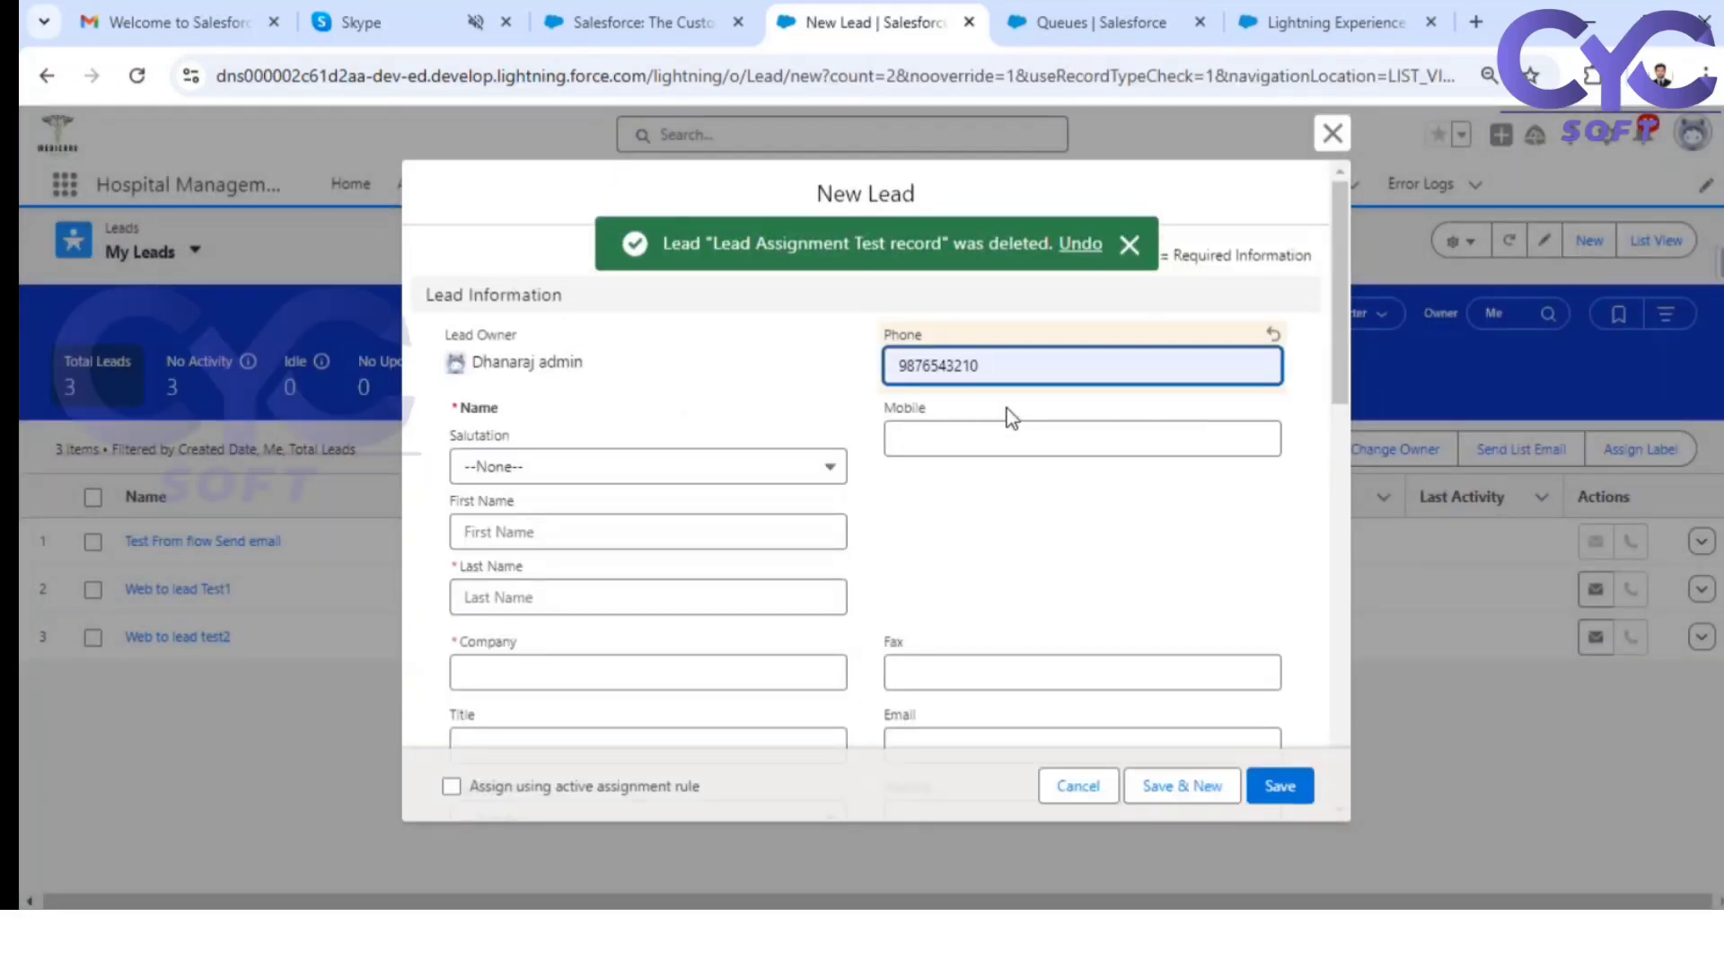
{"action": "key", "text": "BackSpace"}
{"action": "type", "text": "8"}
{"action": "left_click", "coordinate": [608, 466]}
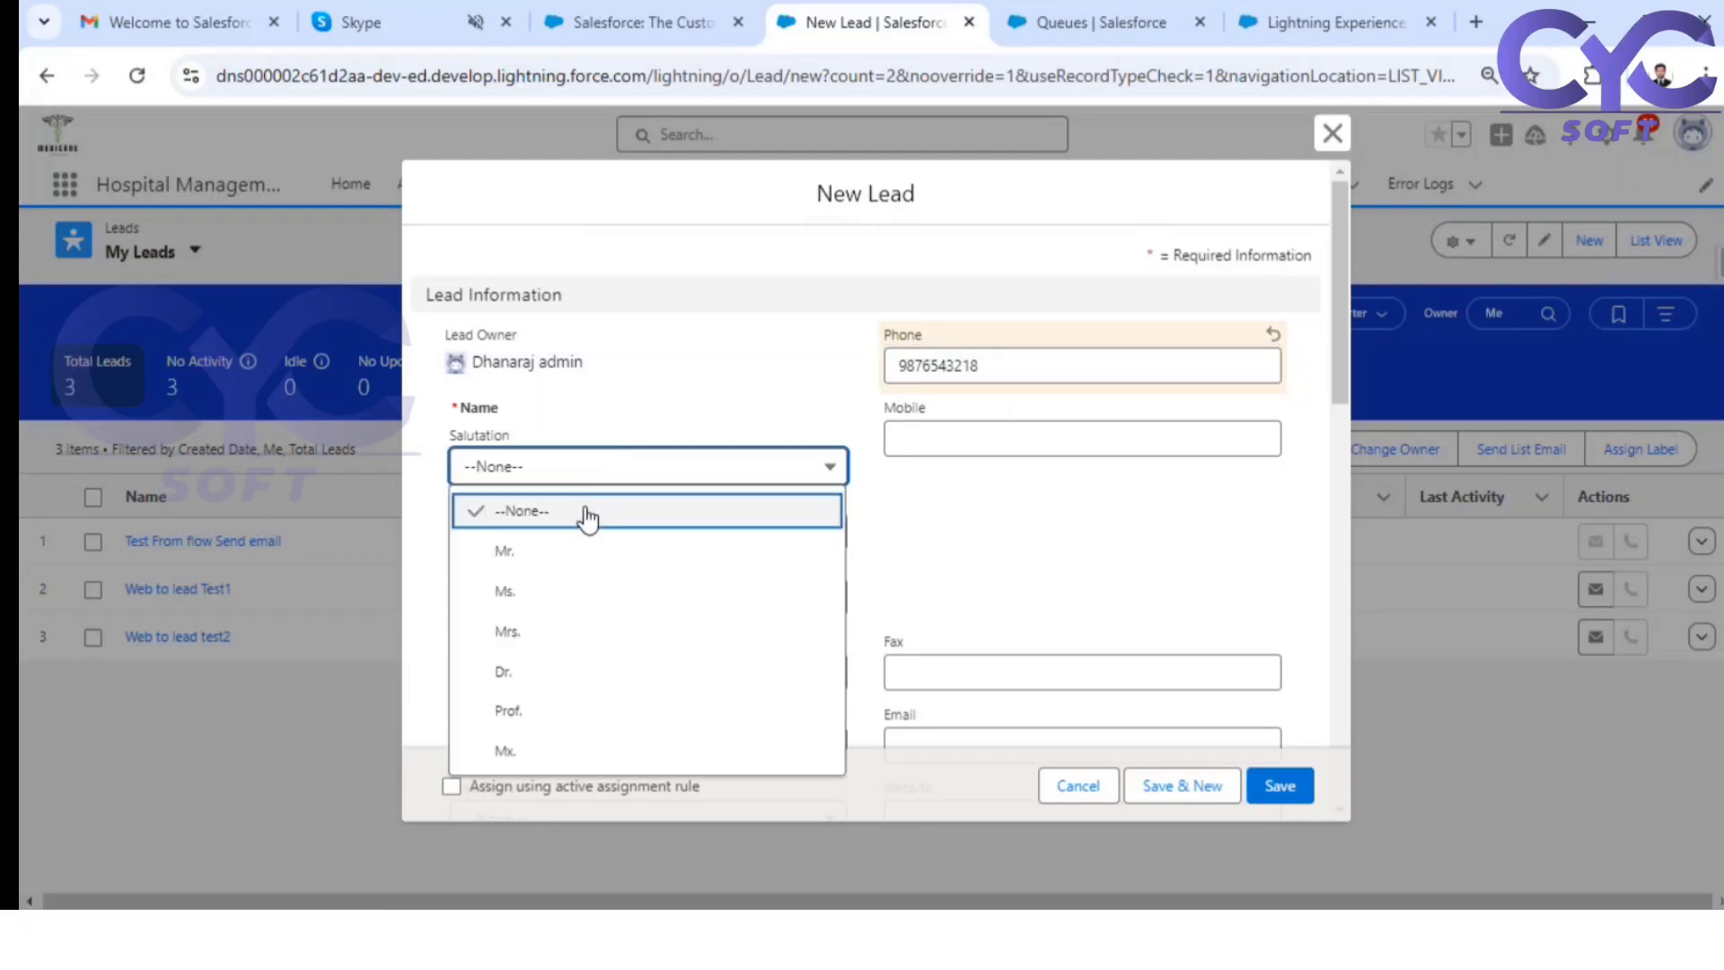
{"action": "left_click", "coordinate": [564, 546]}
Step: Fill in the replacement lead's first name "Lead Assignment", last name "Test record" and company "Salesforce2"
{"action": "left_click", "coordinate": [516, 533]}
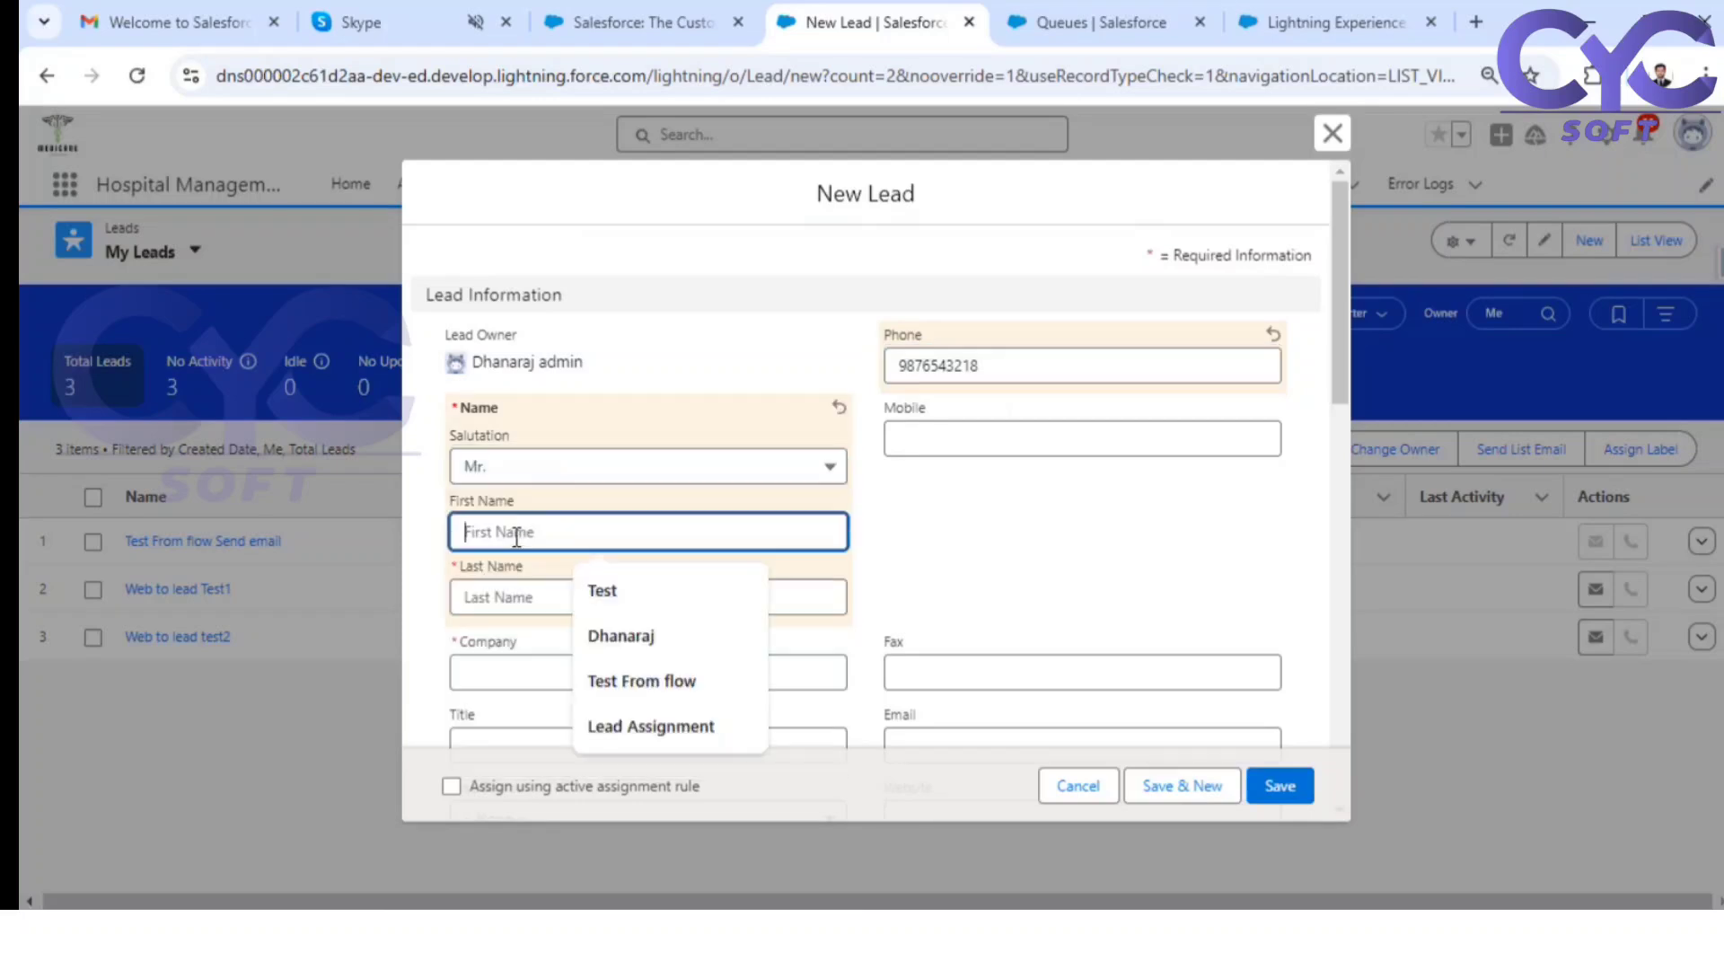
{"action": "left_click", "coordinate": [669, 729]}
{"action": "left_click", "coordinate": [542, 599]}
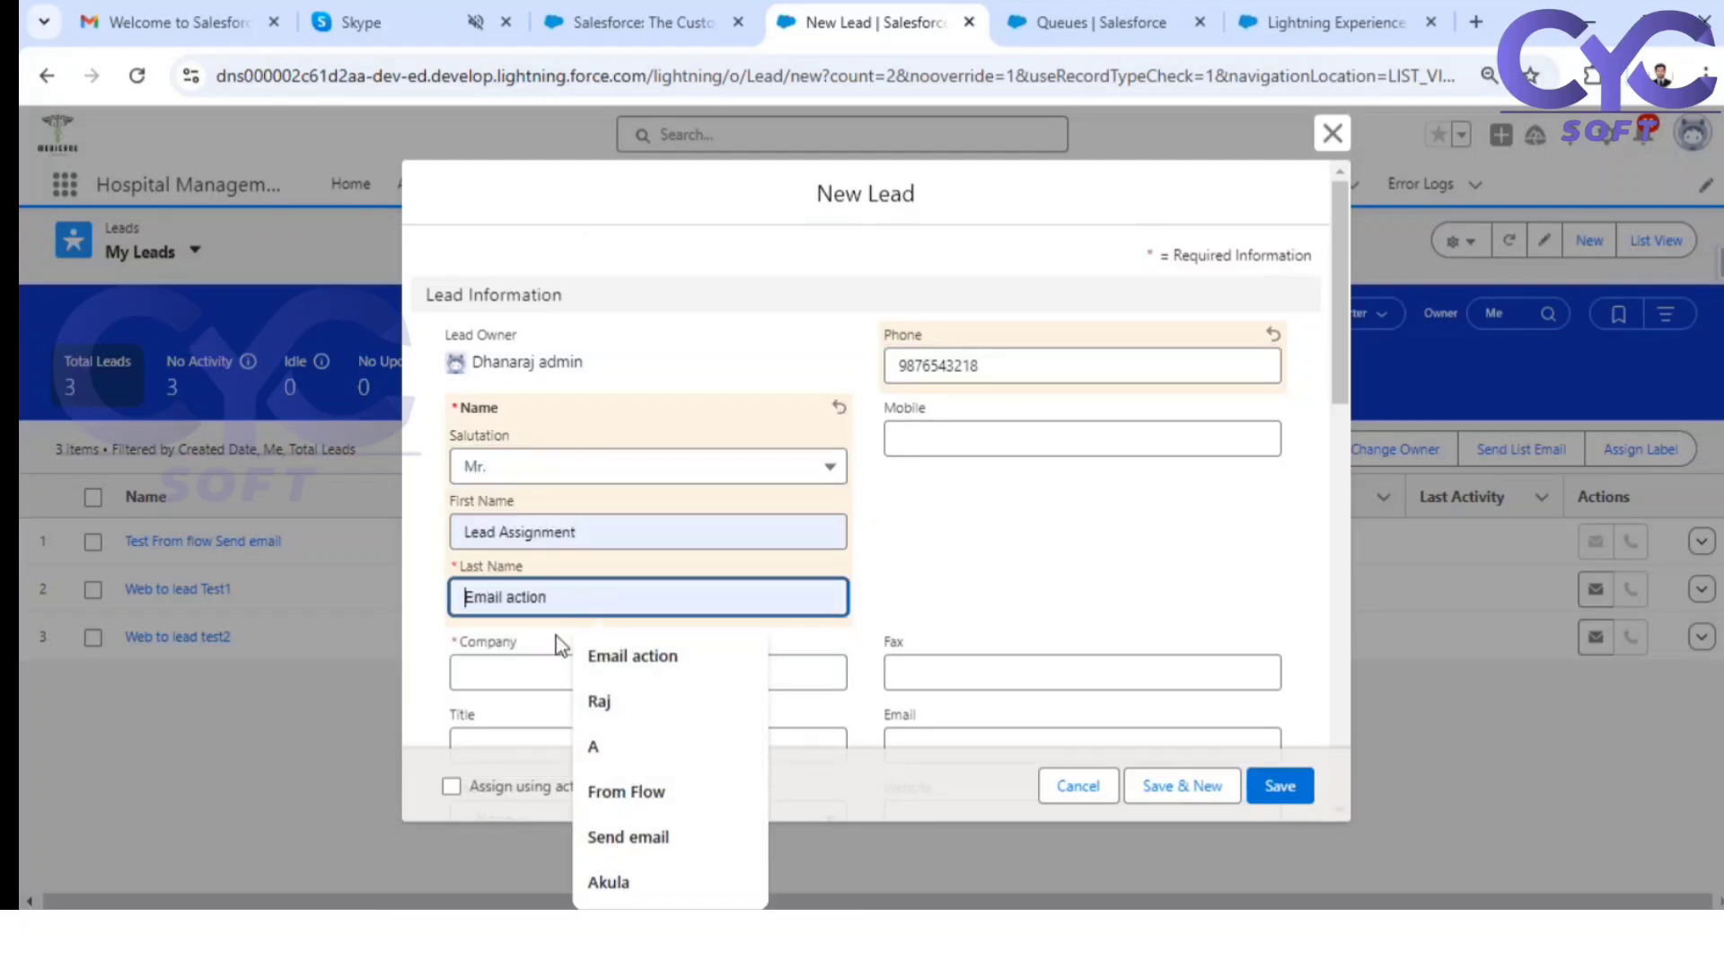
{"action": "type", "text": "Tes"}
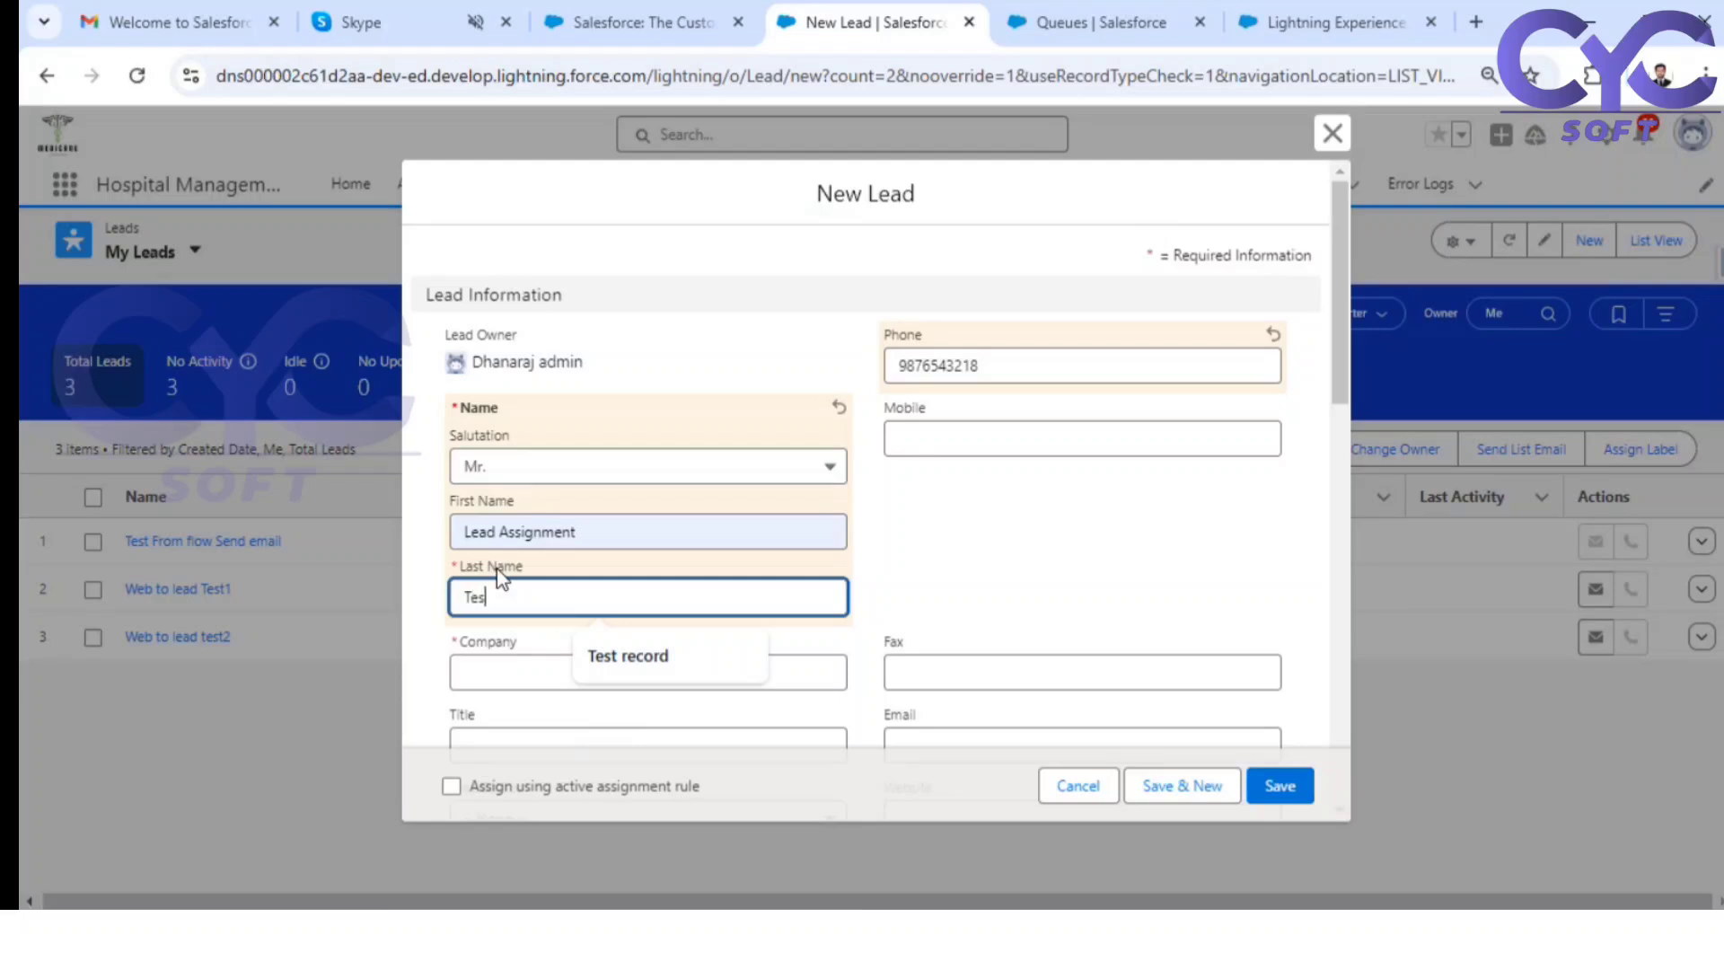
{"action": "type", "text": "t"}
{"action": "key", "text": "Down"}
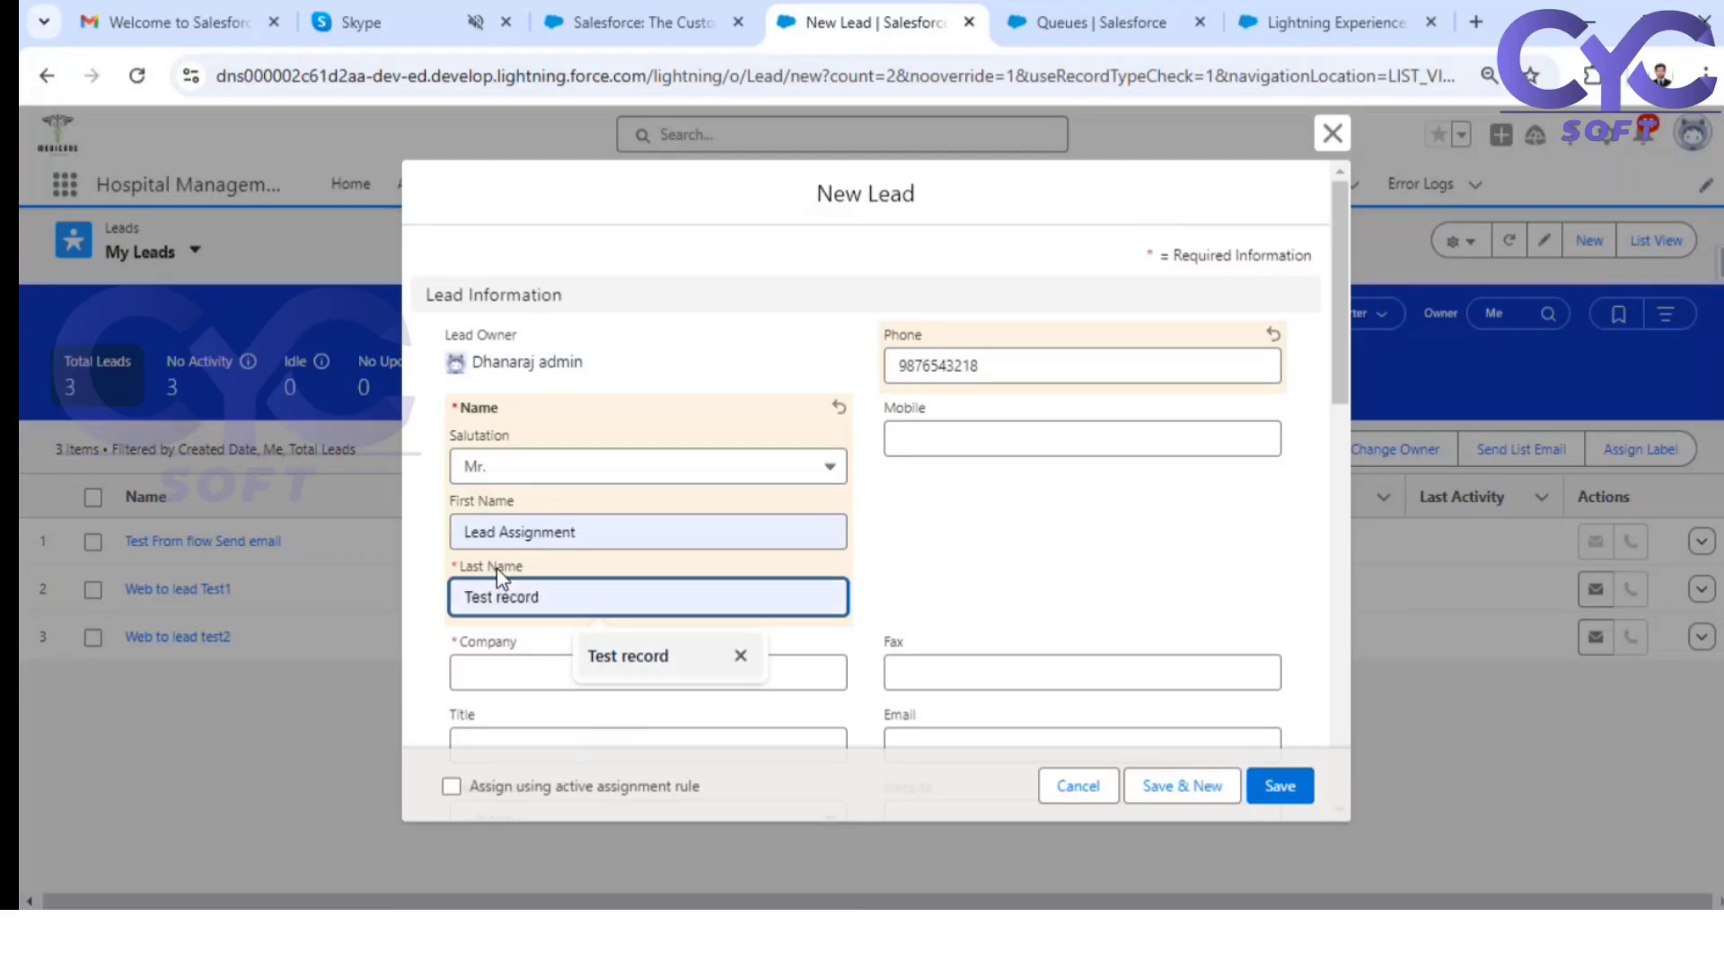
{"action": "key", "text": "Return"}
{"action": "left_click", "coordinate": [527, 682]}
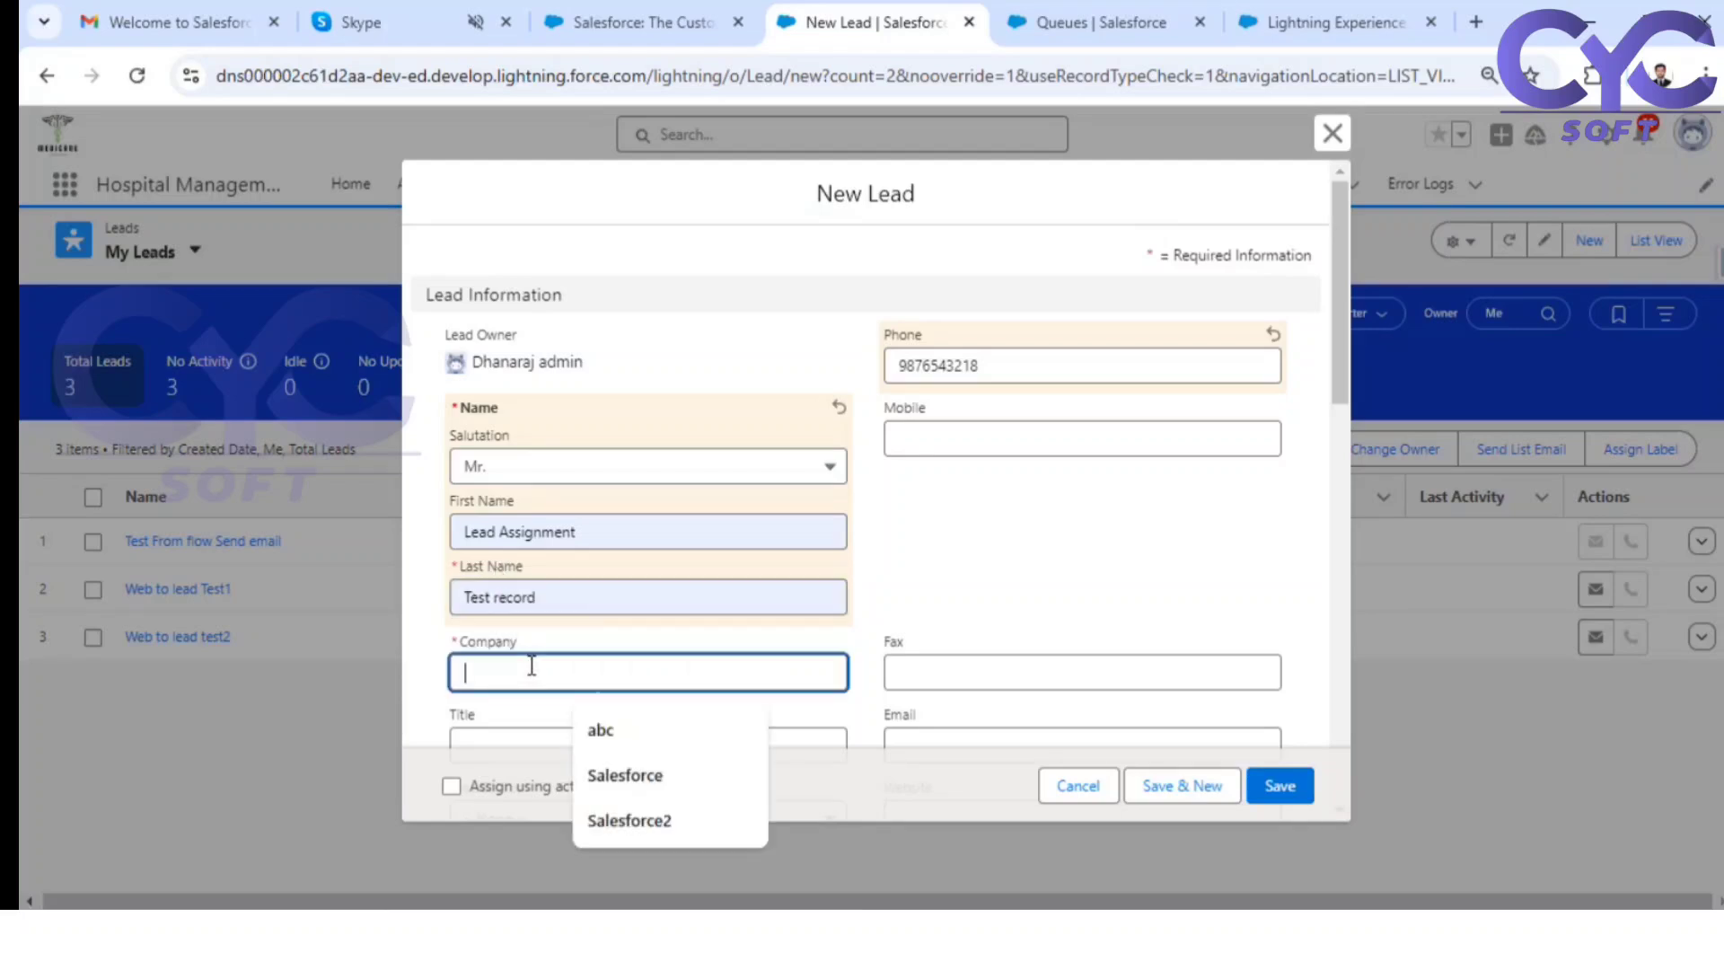
{"action": "left_click", "coordinate": [632, 823]}
Step: Examine the lead form's active assignment rule option, the US Sales Team rule's active status and entries, and the queue's supported objects
{"action": "scroll", "coordinate": [1047, 550], "scroll_direction": "down", "scroll_amount": 3}
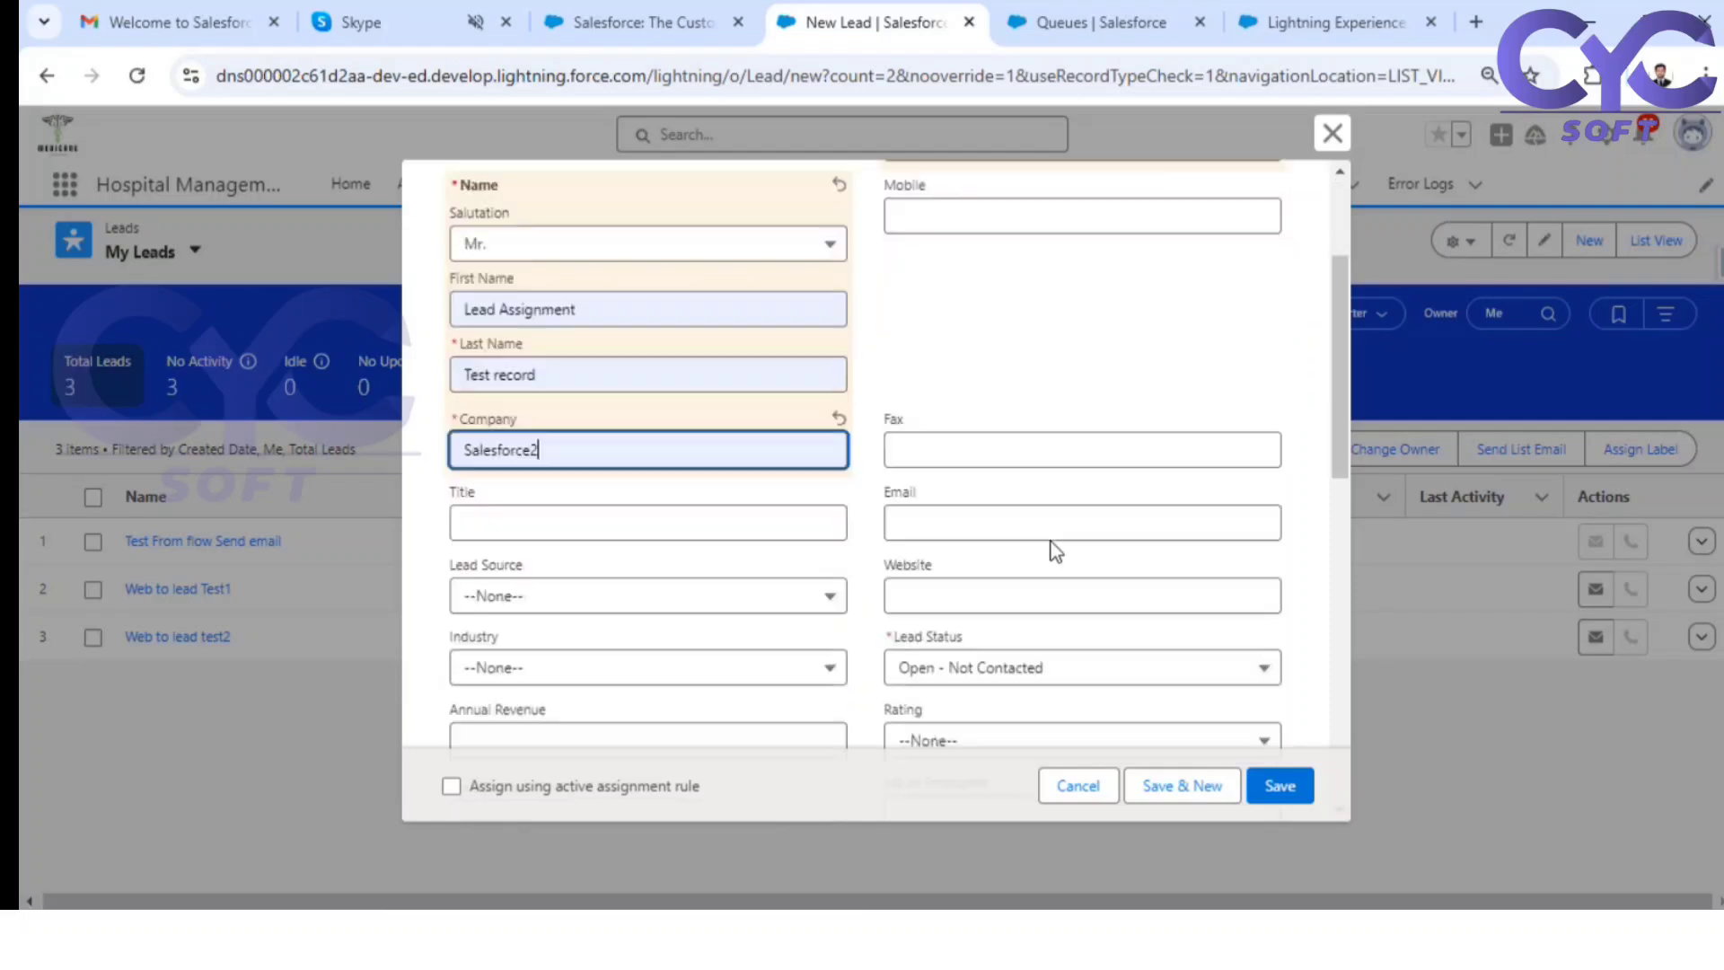
{"action": "scroll", "coordinate": [843, 600], "scroll_direction": "down", "scroll_amount": 3}
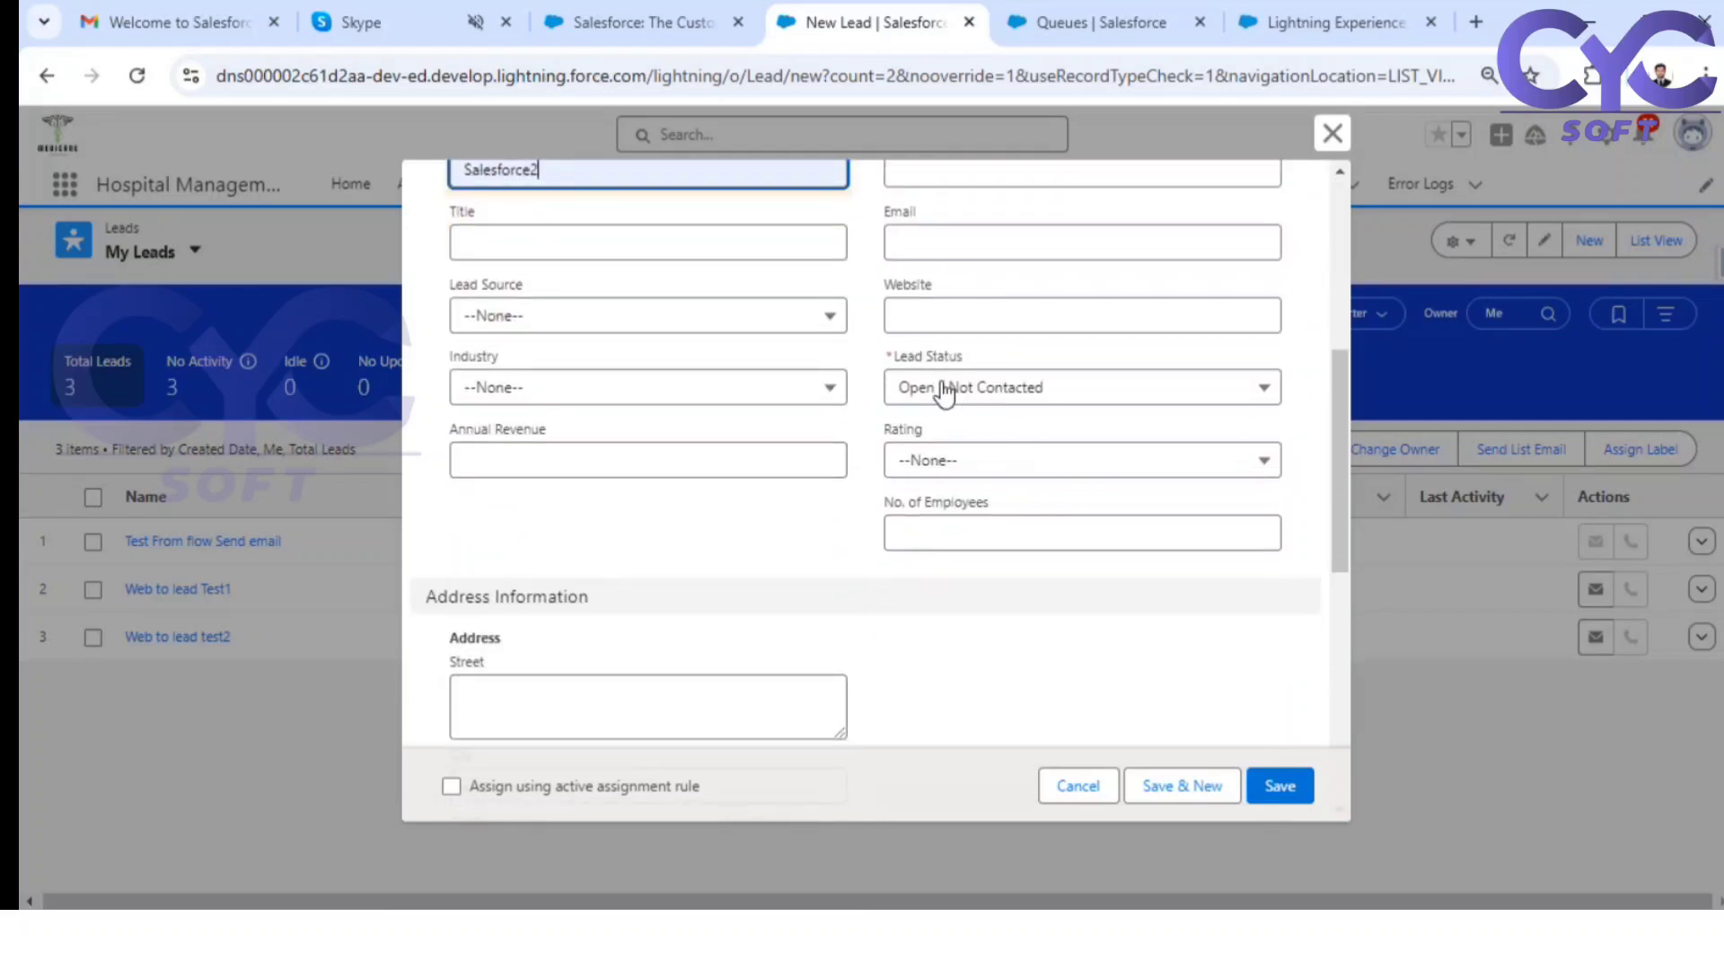
{"action": "scroll", "coordinate": [865, 535], "scroll_direction": "down", "scroll_amount": 5}
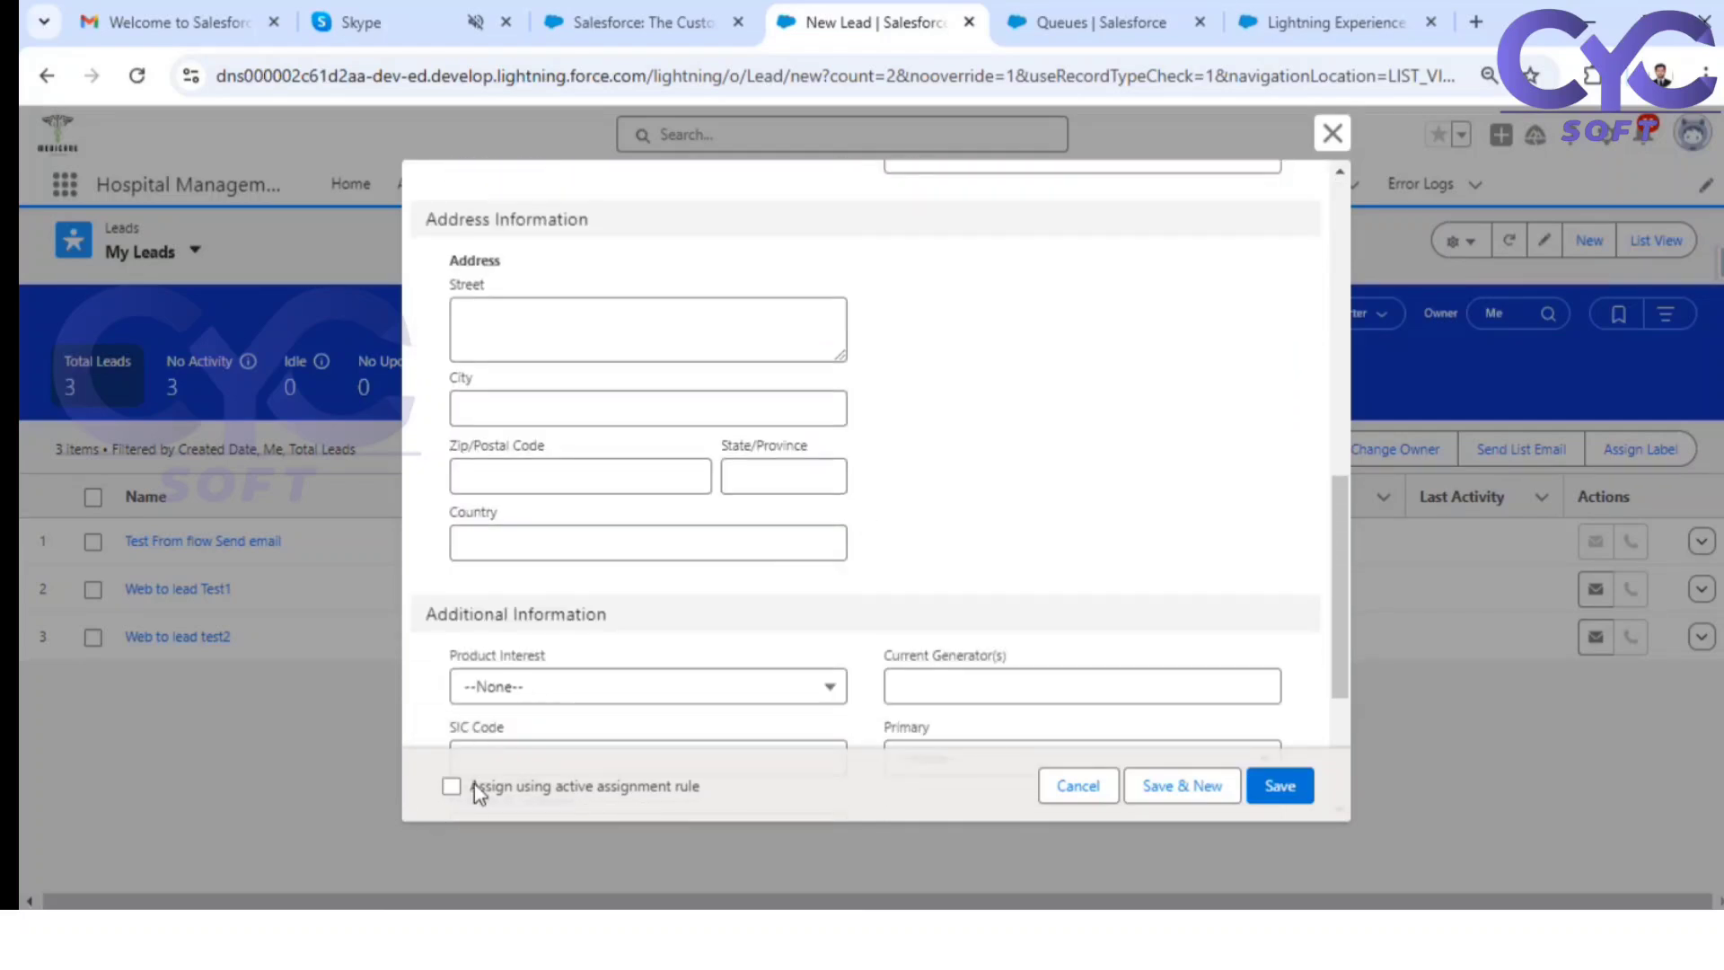
{"action": "left_click_drag", "start_coordinate": [513, 785], "coordinate": [714, 795]}
{"action": "left_click", "coordinate": [1323, 12]}
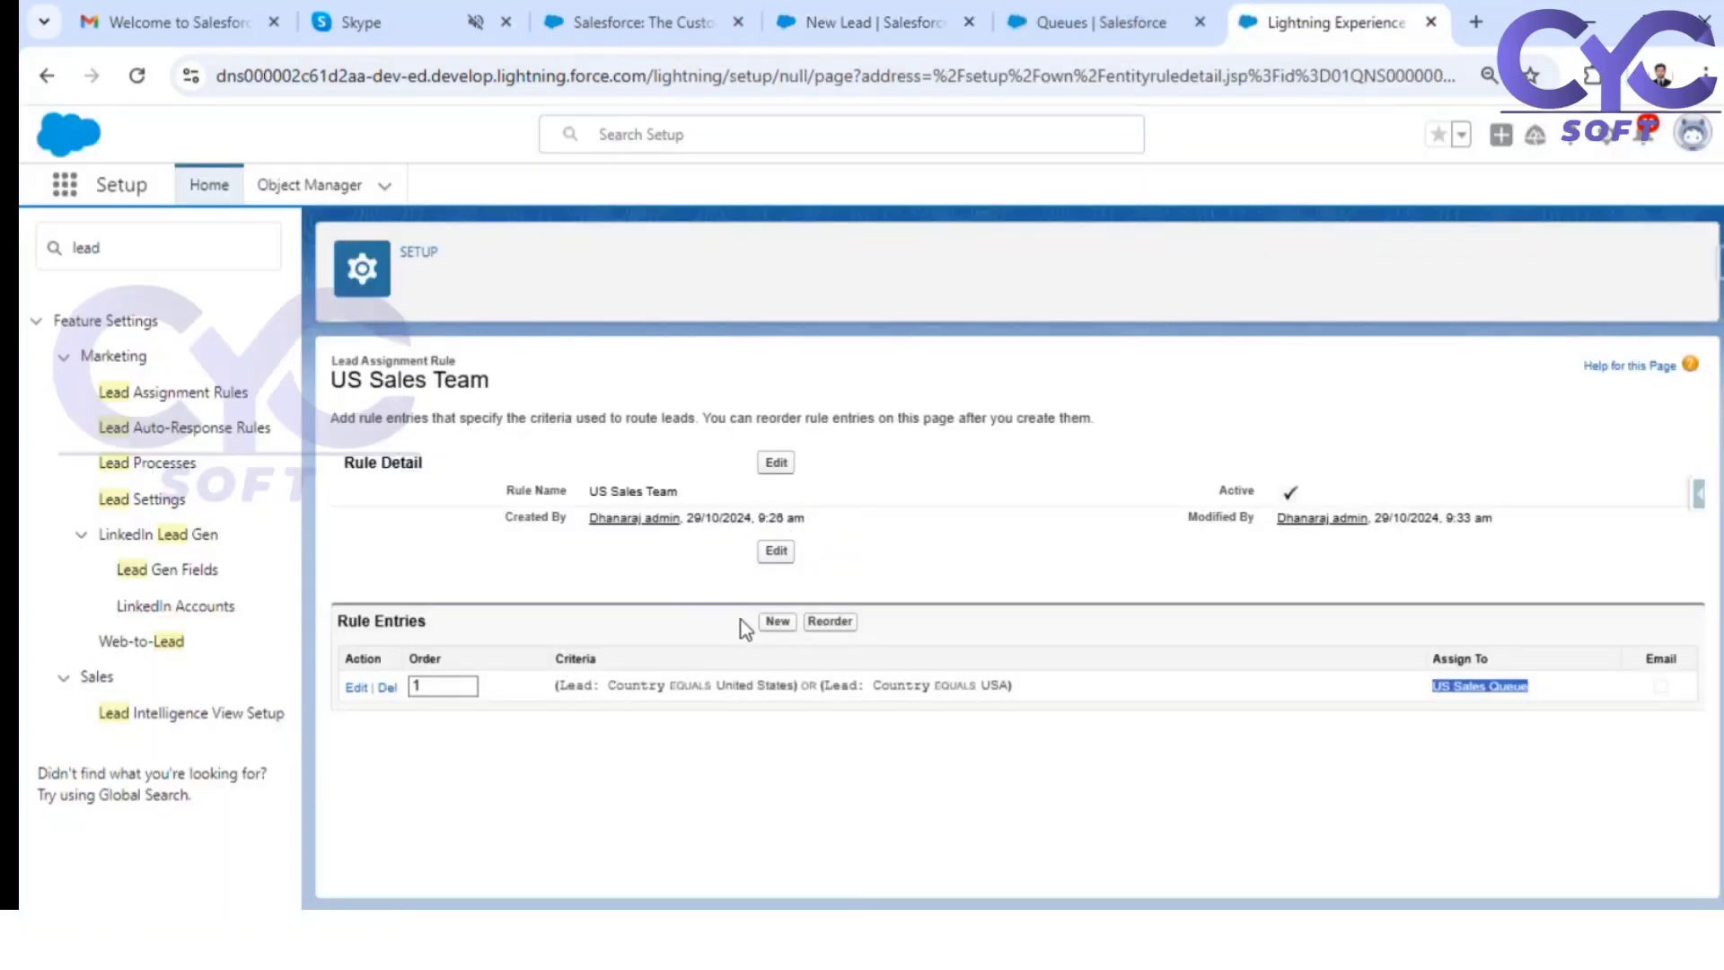
{"action": "left_click_drag", "start_coordinate": [1239, 490], "coordinate": [1312, 499]}
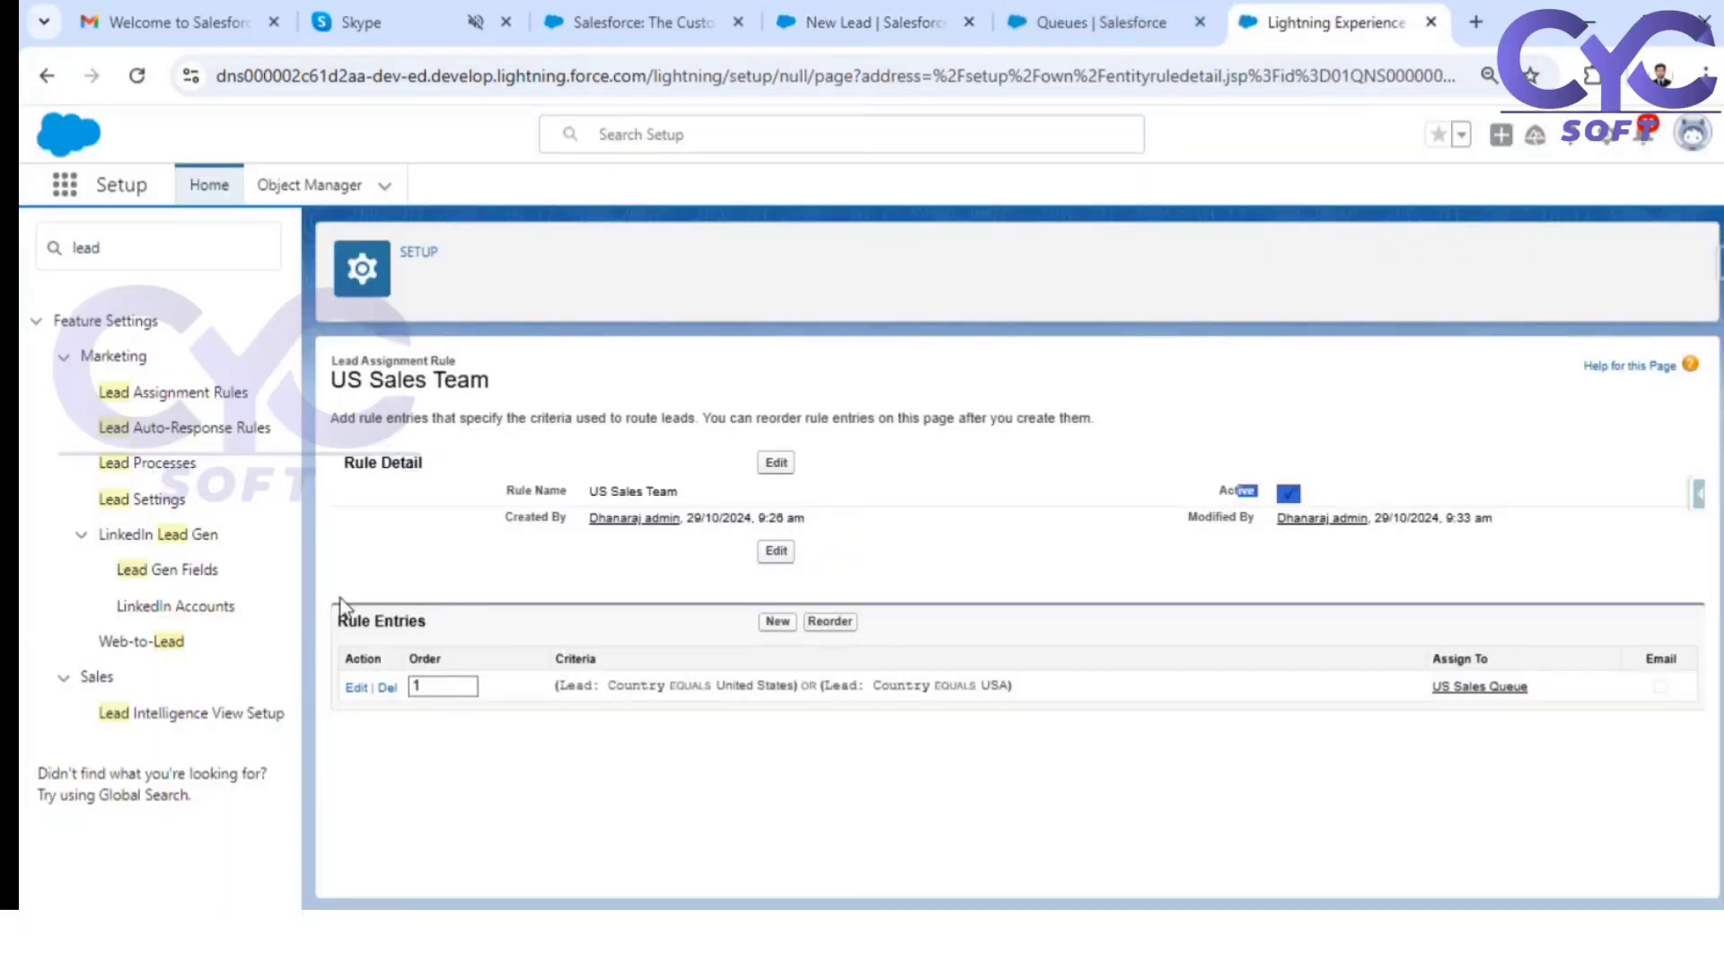
{"action": "left_click_drag", "start_coordinate": [336, 620], "coordinate": [425, 620]}
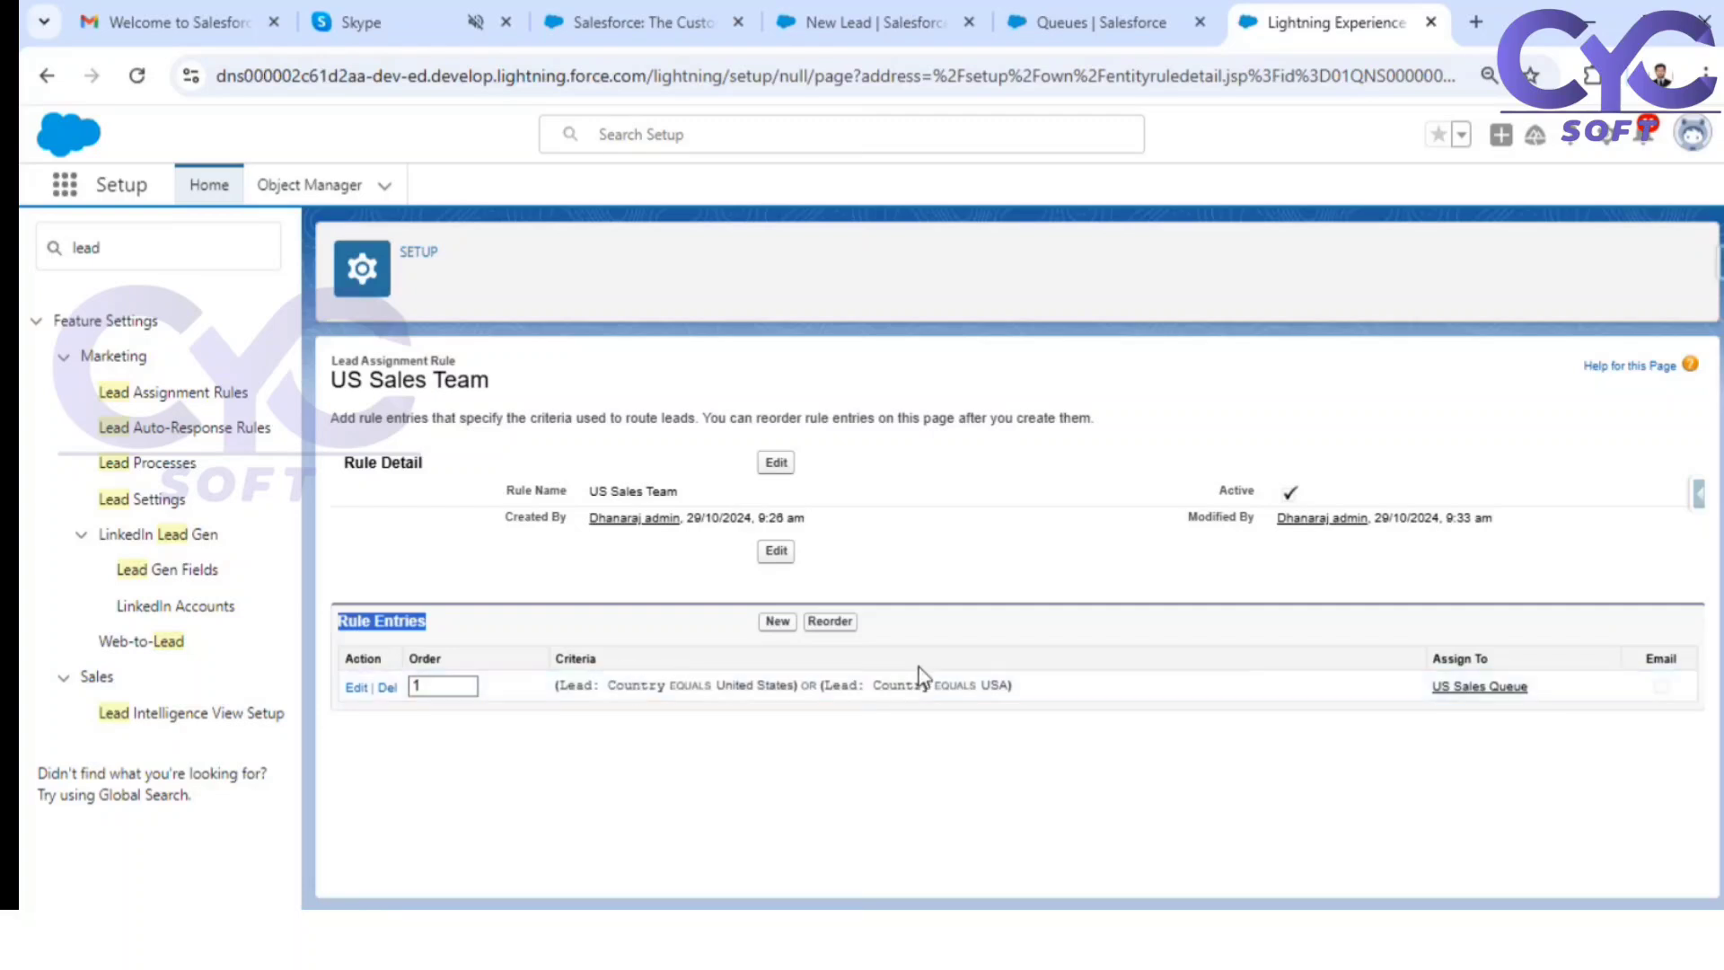
{"action": "left_click", "coordinate": [1076, 36]}
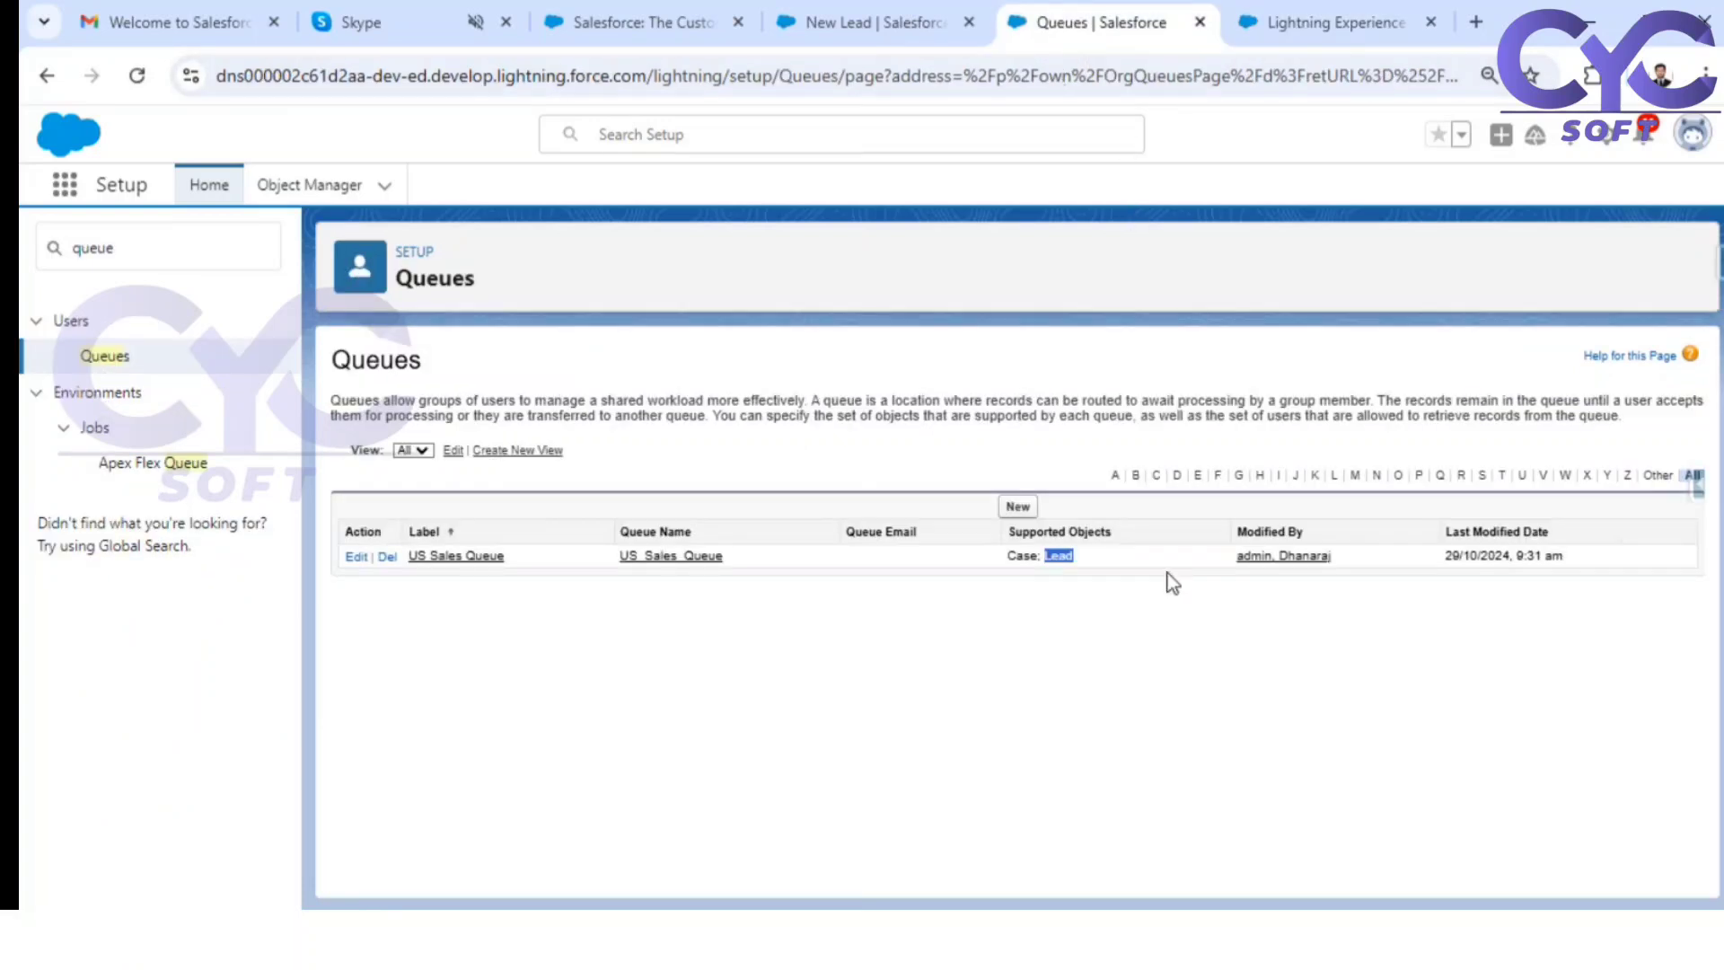
Step: Return to the new lead form and enable "Assign using active assignment rule"
{"action": "left_click", "coordinate": [802, 25]}
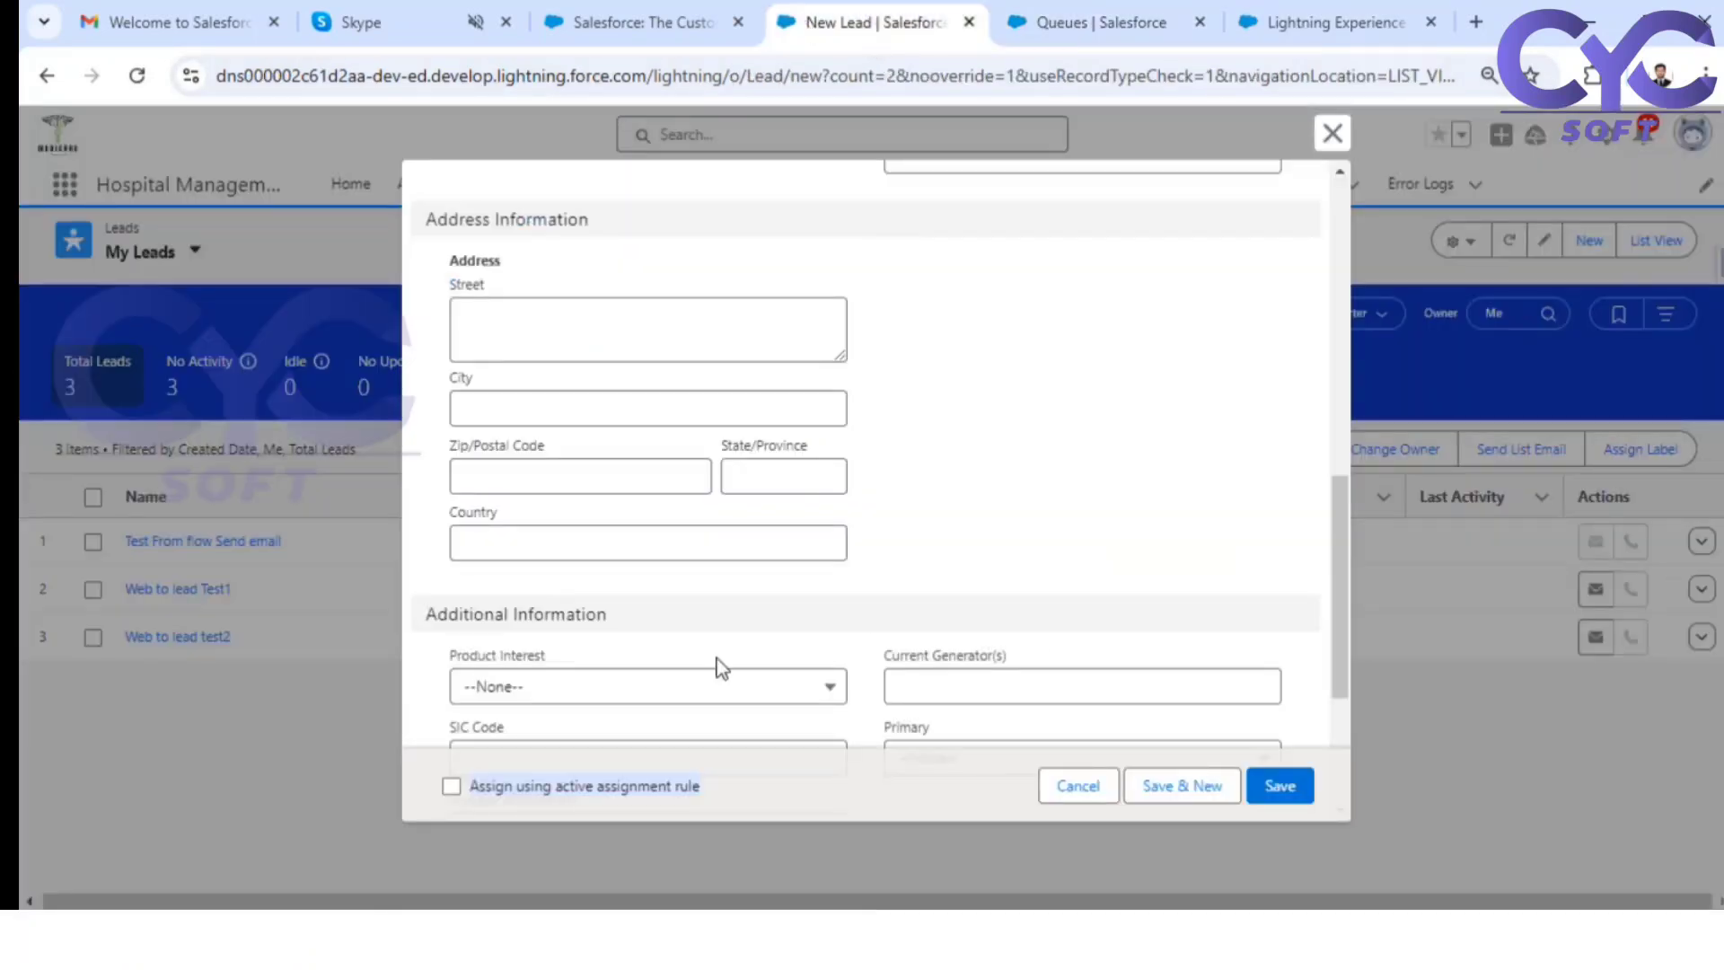
{"action": "scroll", "coordinate": [718, 668], "scroll_direction": "down", "scroll_amount": 2}
{"action": "left_click", "coordinate": [452, 786]}
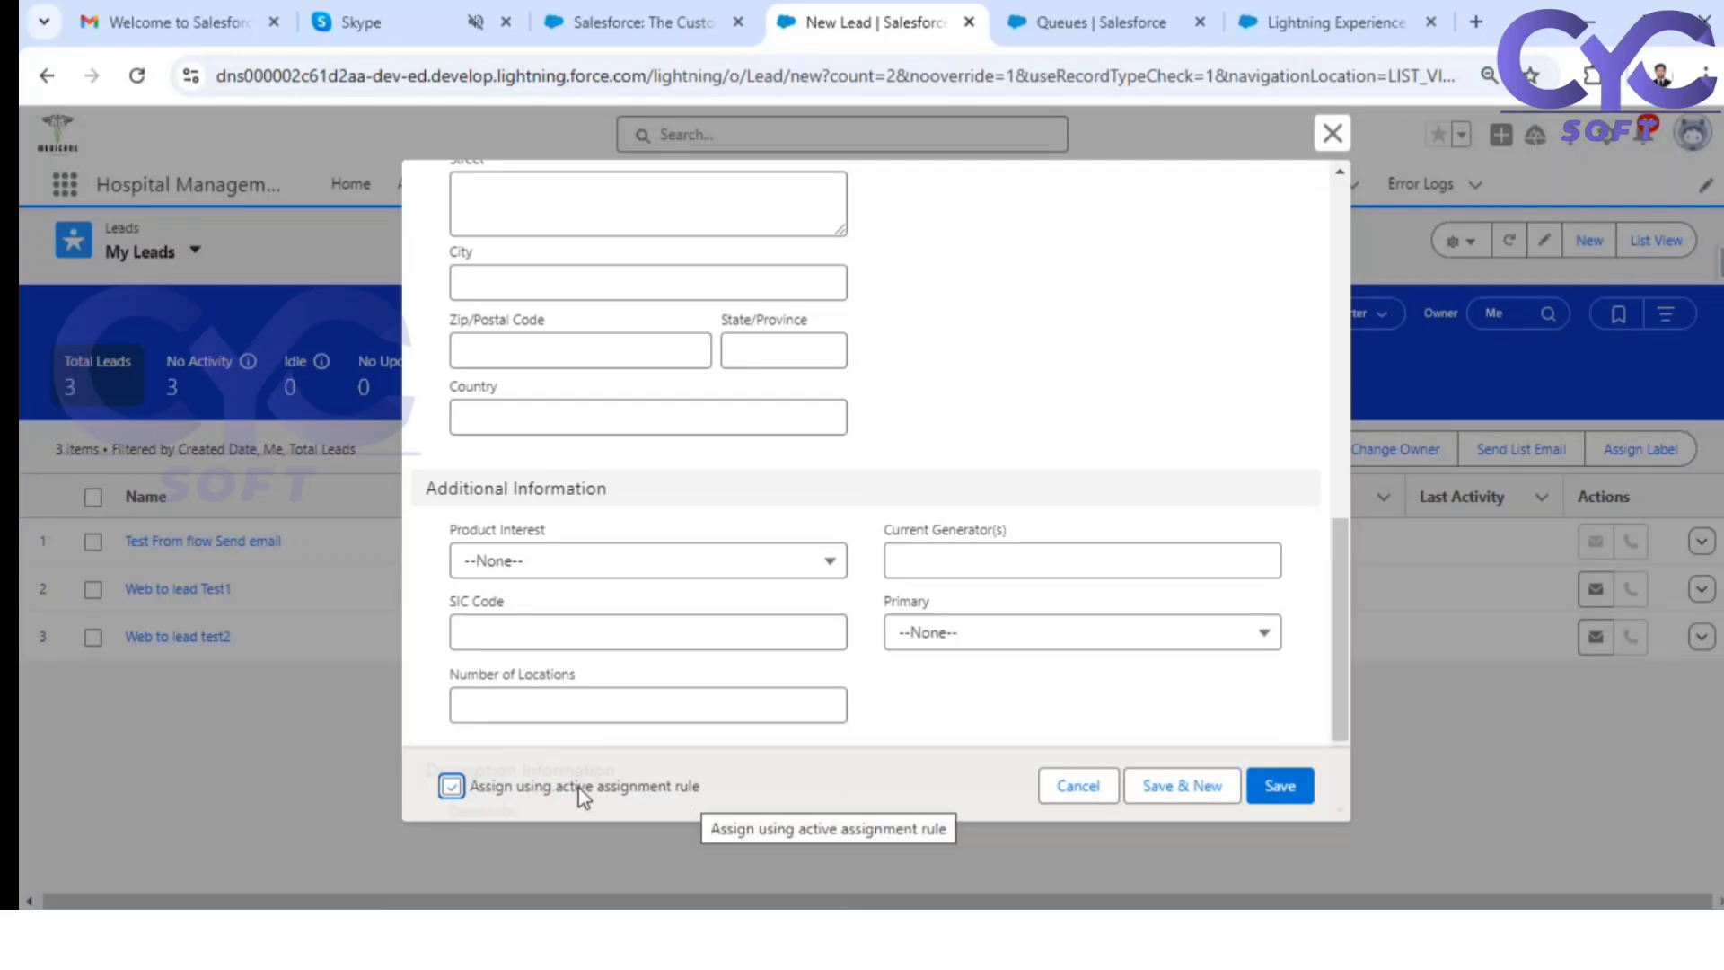
Step: Set the new lead's country to USA and save it, and check the lead owner in the record's details
{"action": "left_click", "coordinate": [558, 422]}
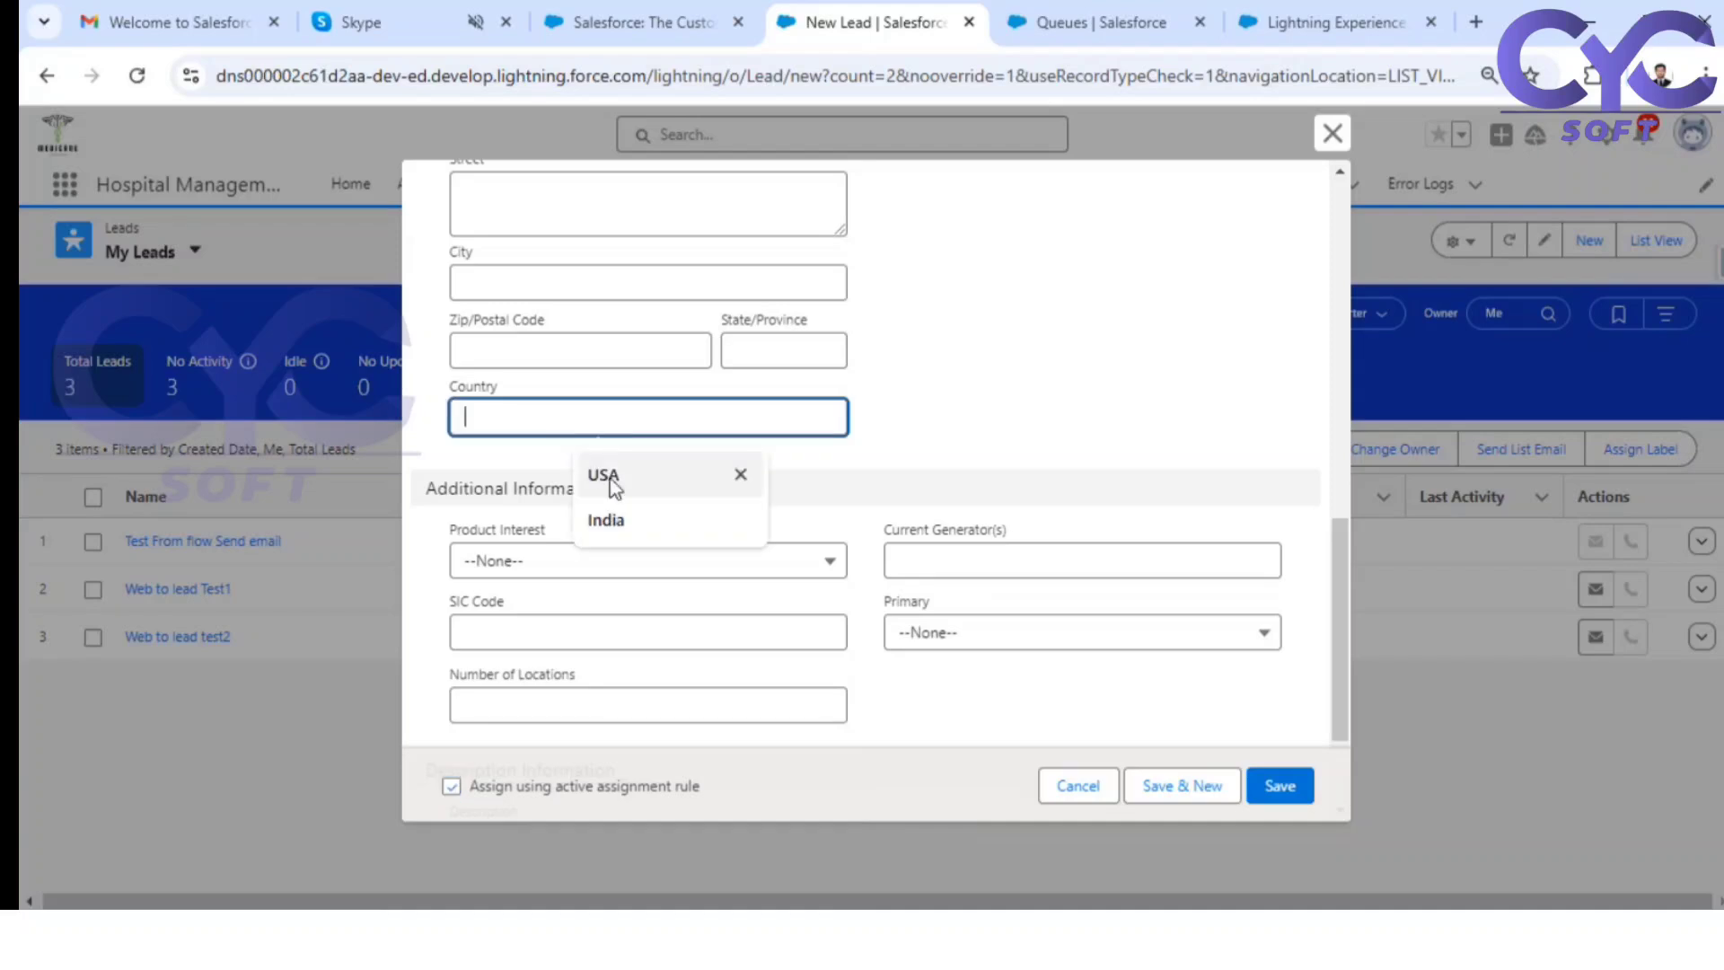
{"action": "left_click", "coordinate": [606, 481]}
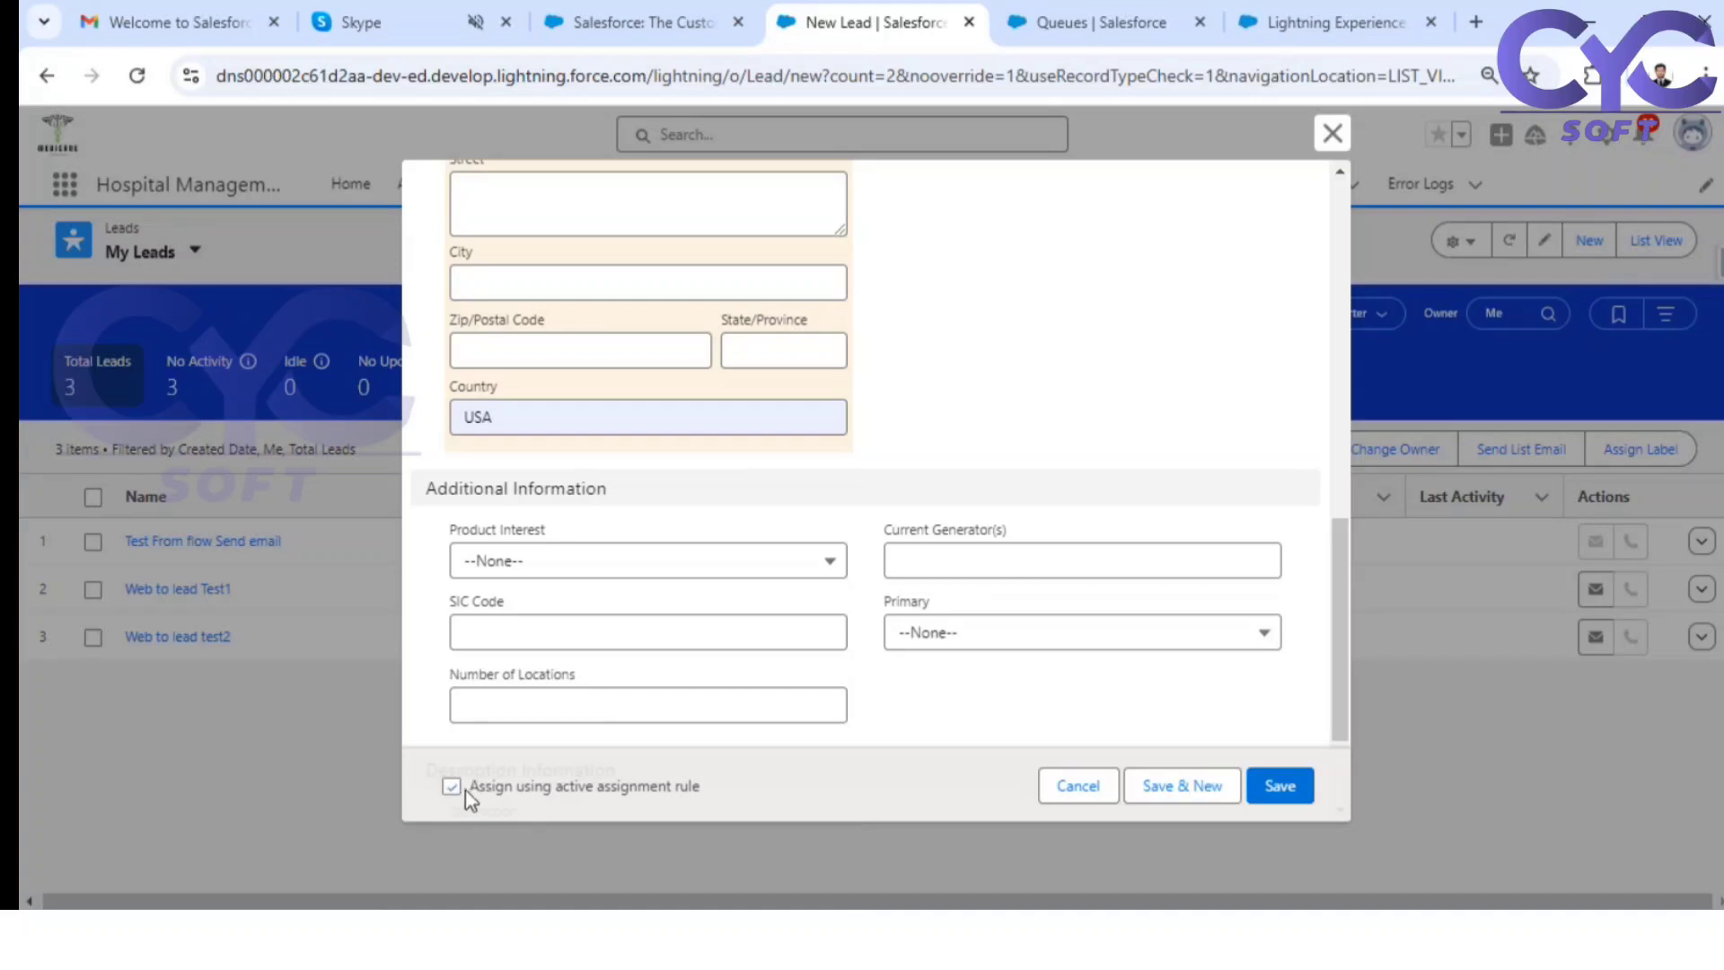
{"action": "left_click", "coordinate": [1280, 788]}
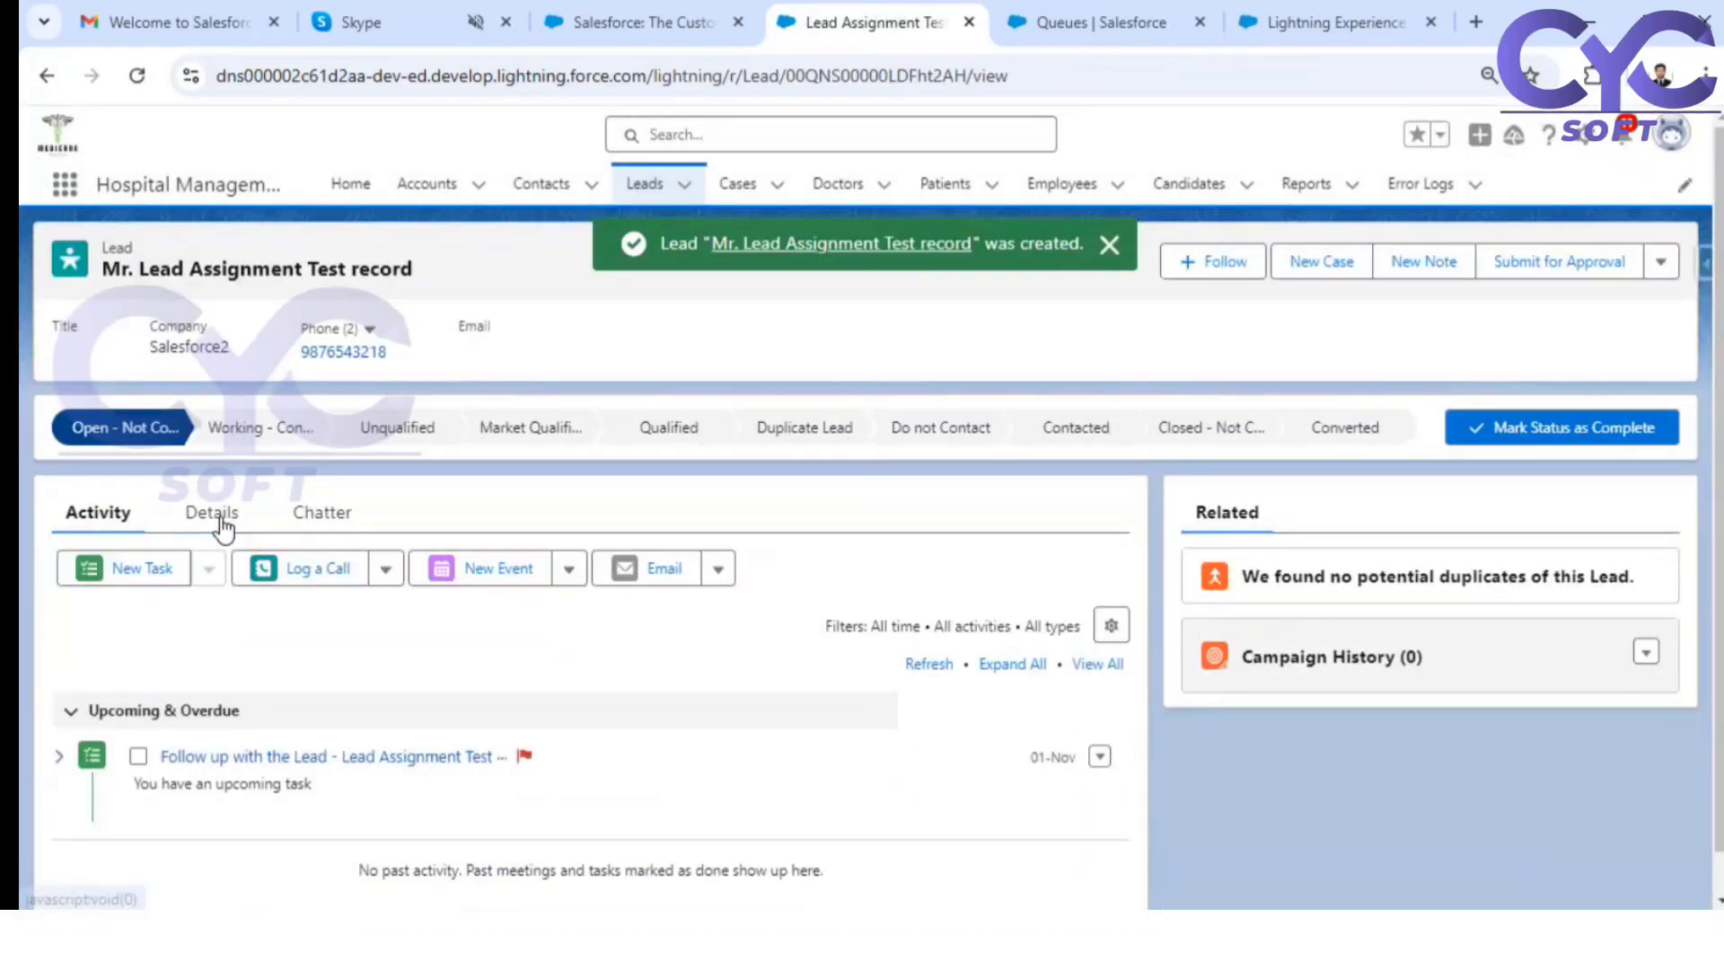
{"action": "left_click", "coordinate": [224, 529]}
{"action": "left_click_drag", "start_coordinate": [73, 576], "coordinate": [141, 571]}
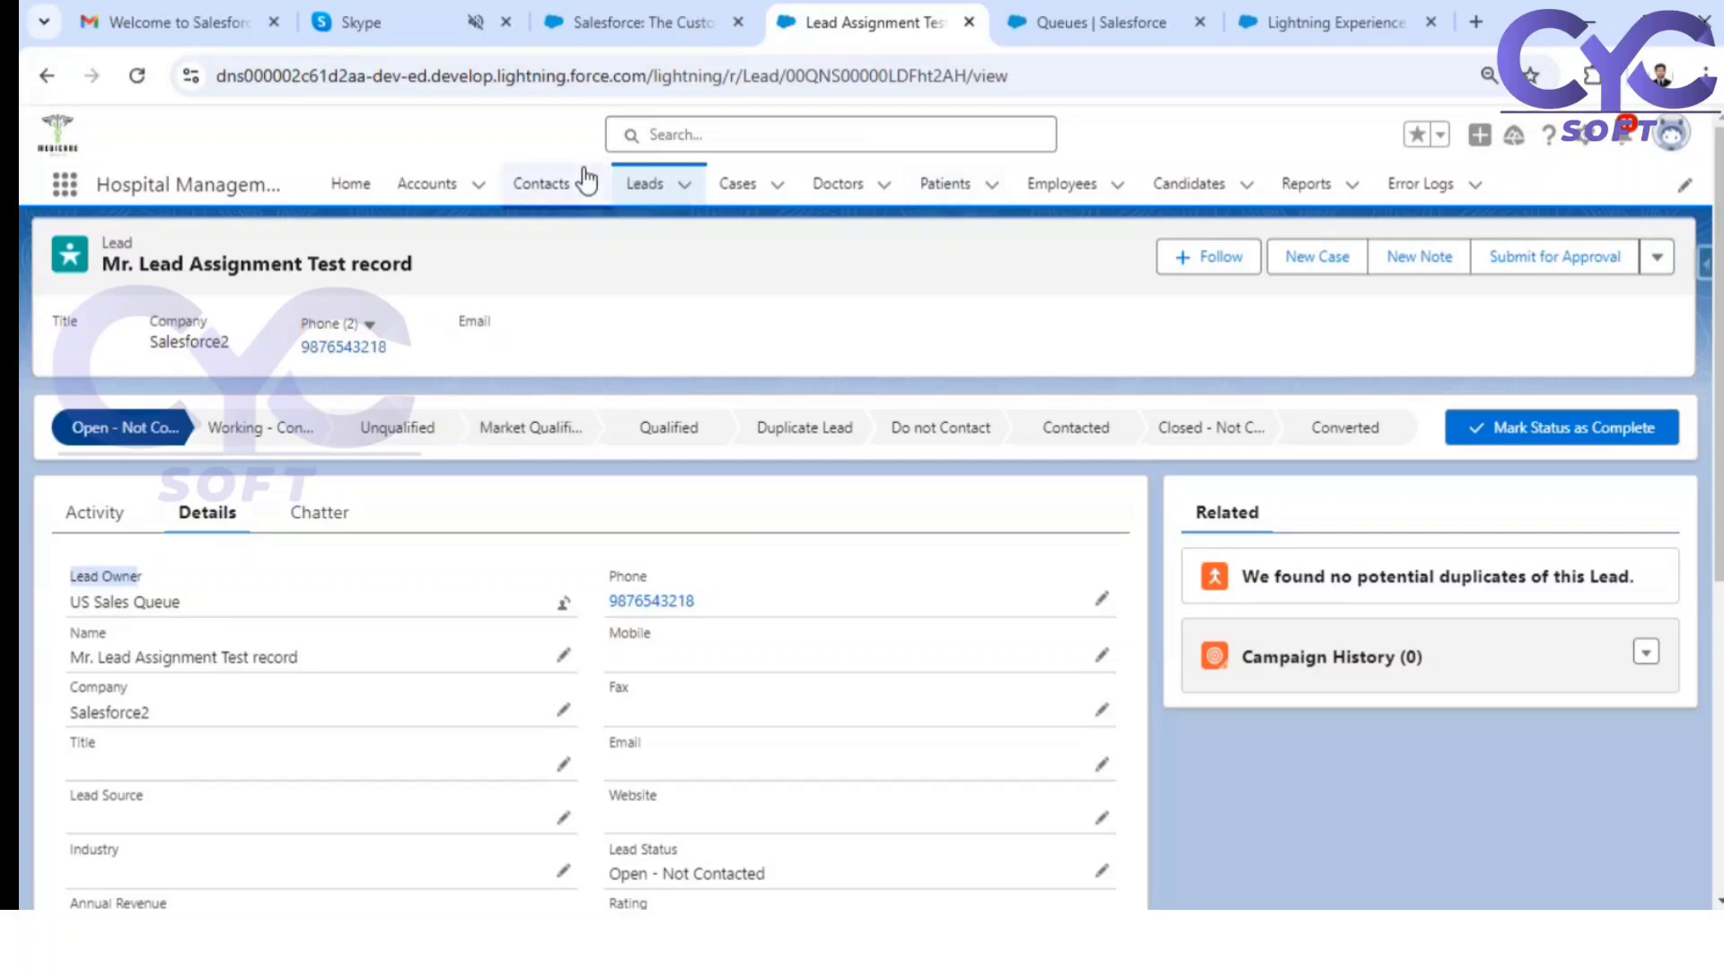
Step: Switch the leads page from the intelligence view to the list view and show the US Sales Queue list
{"action": "left_click", "coordinate": [634, 187]}
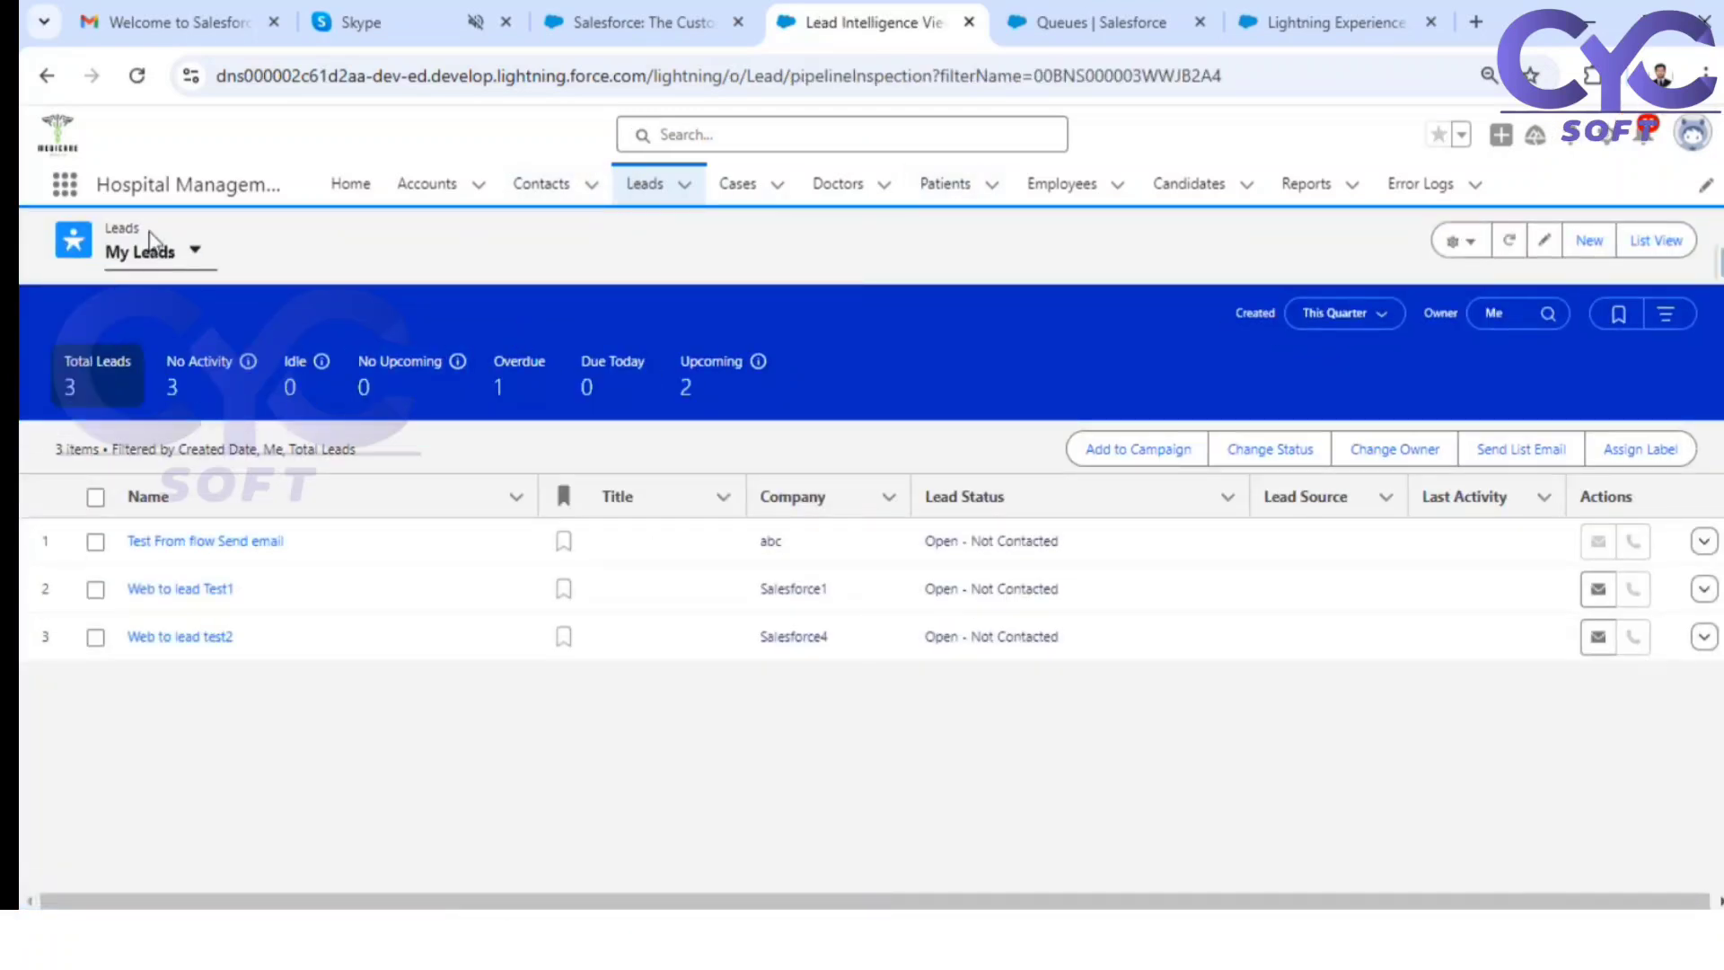
{"action": "left_click", "coordinate": [194, 250]}
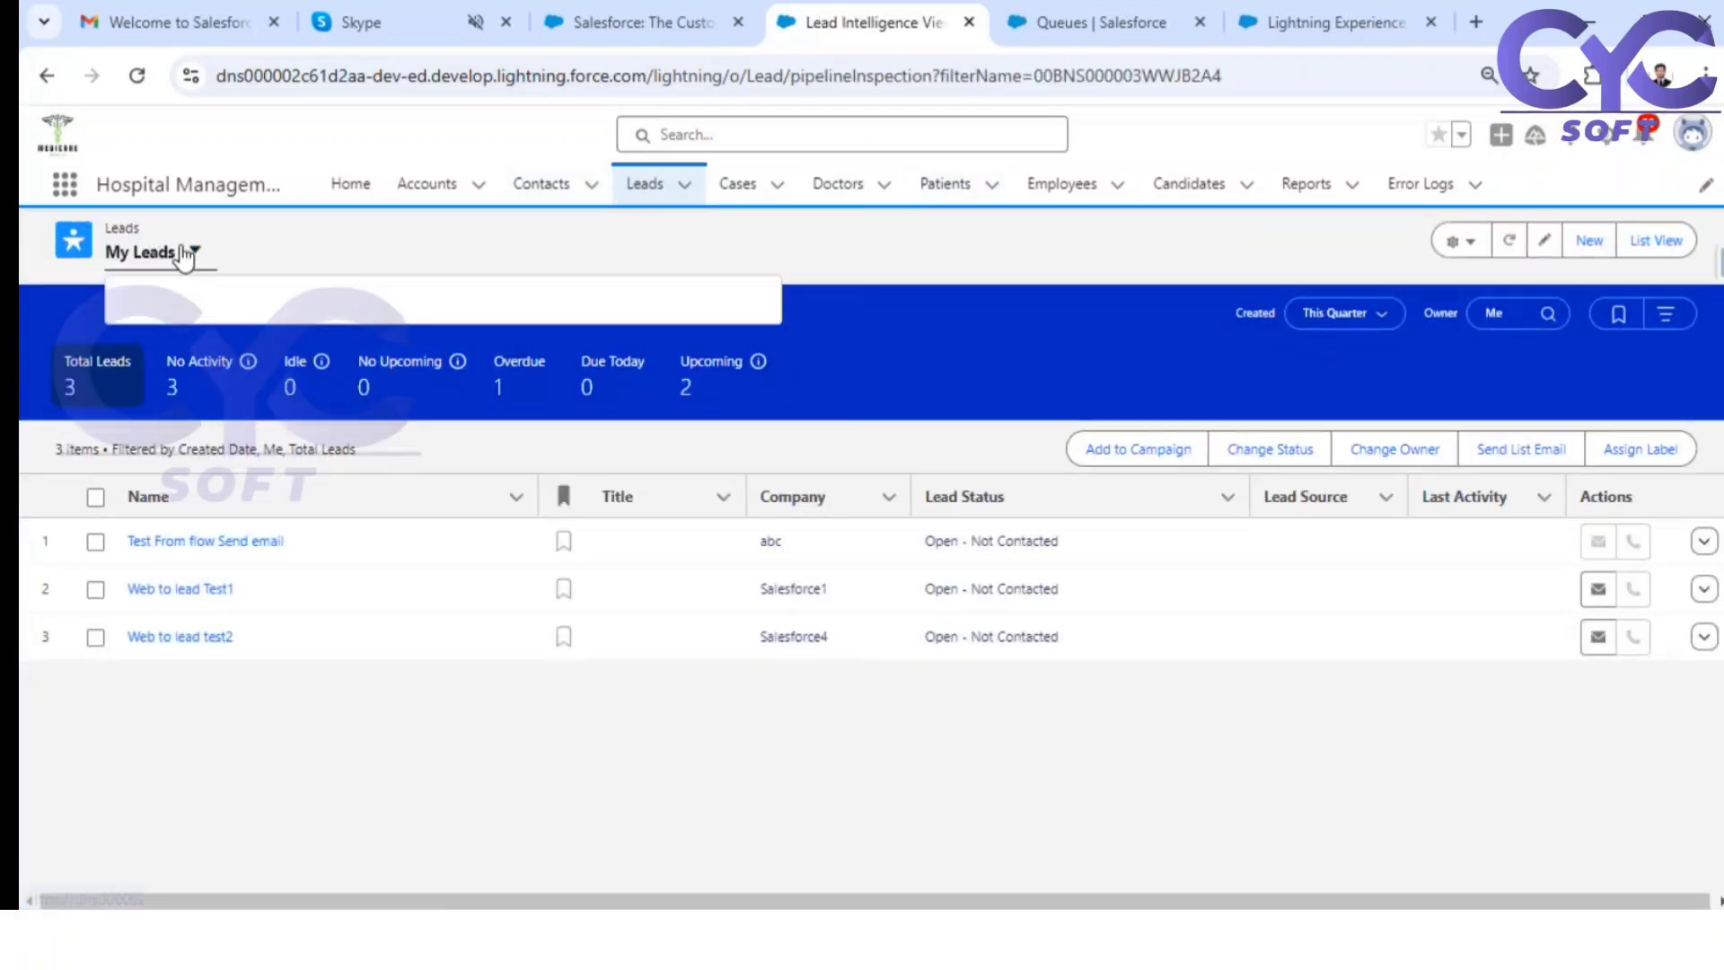
{"action": "left_click", "coordinate": [195, 252]}
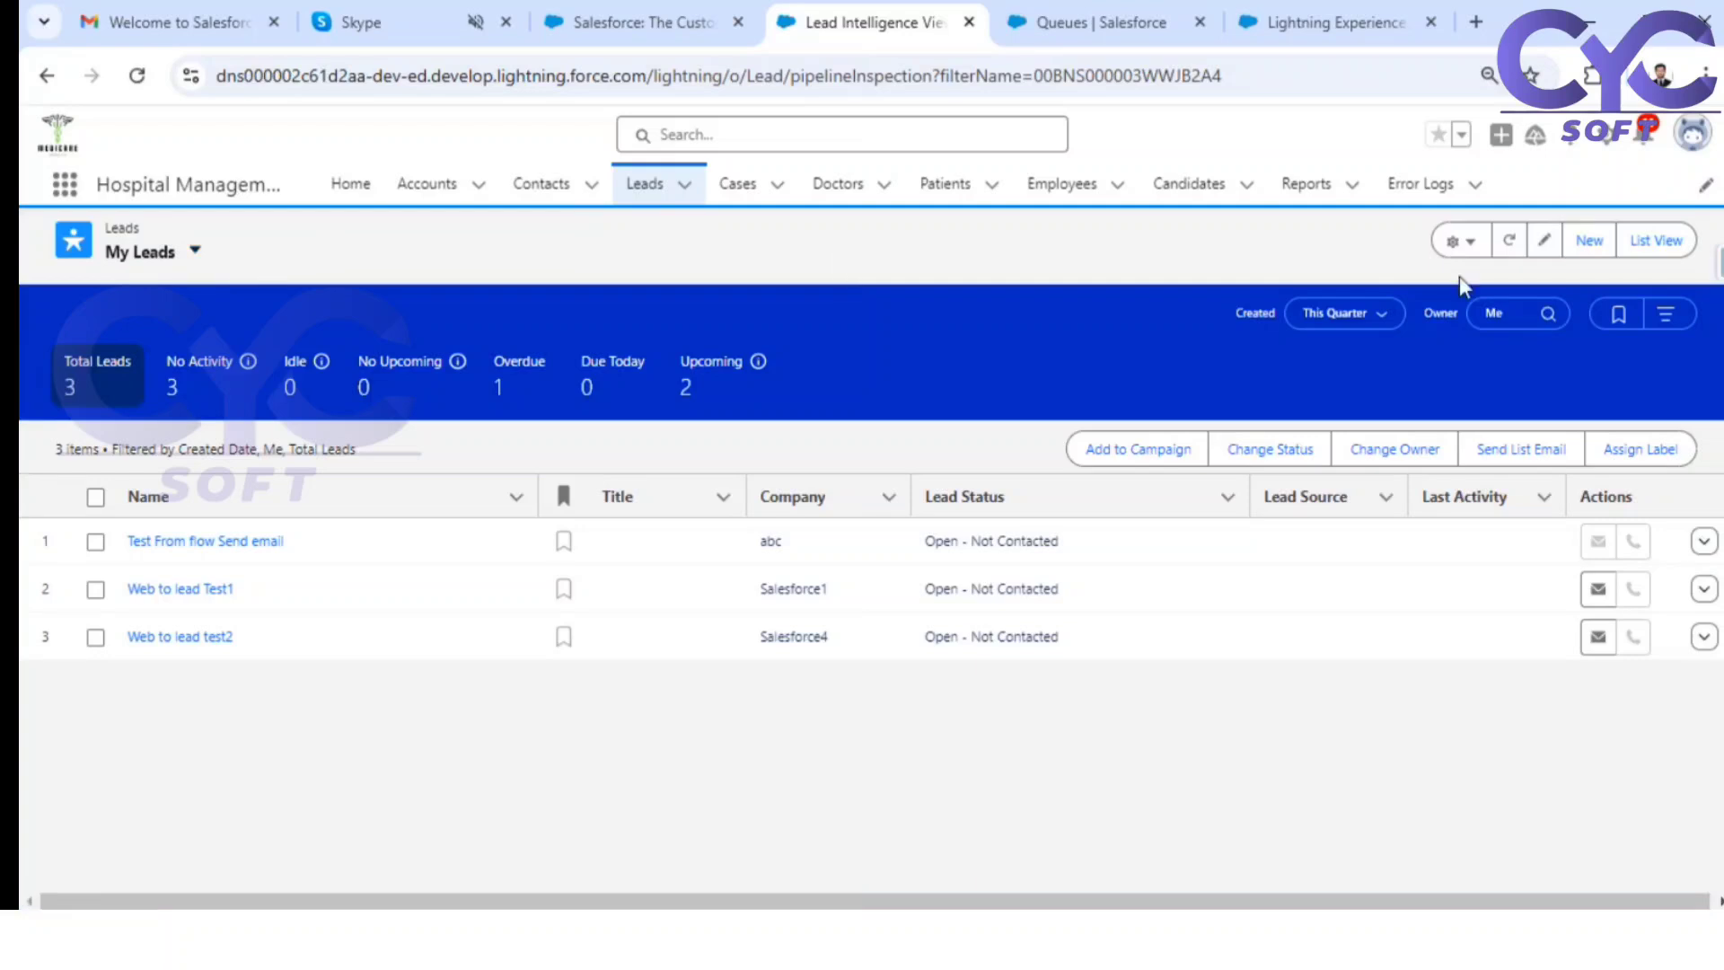
{"action": "left_click", "coordinate": [1640, 245]}
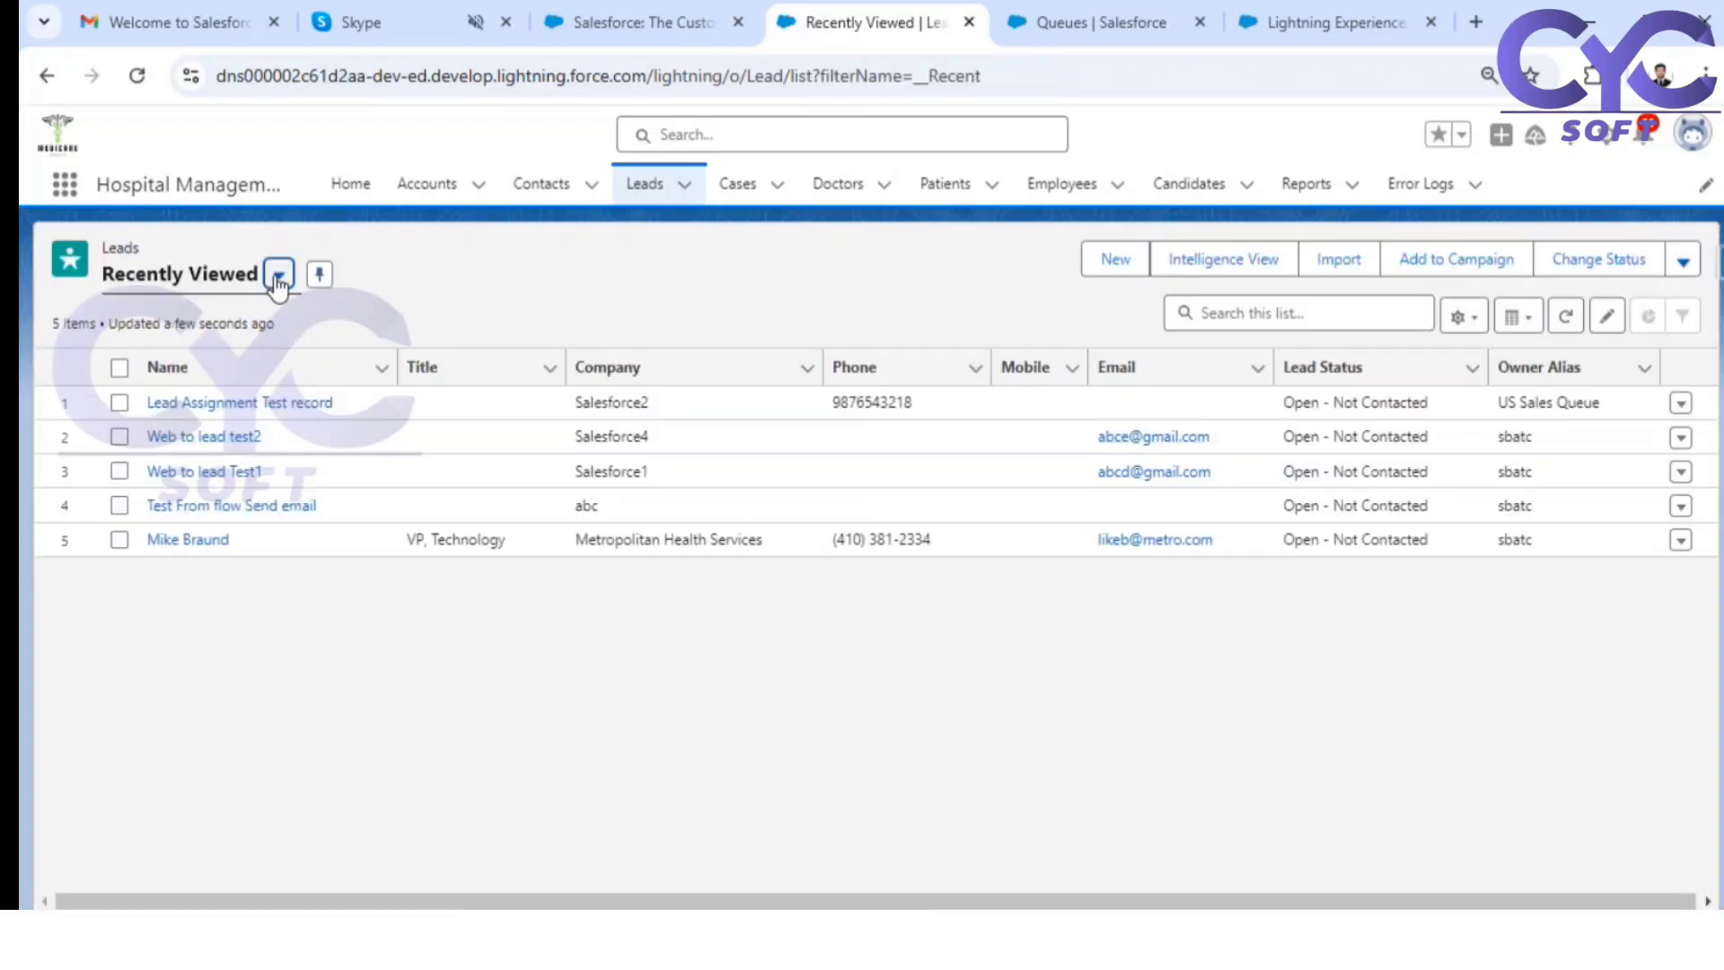
{"action": "left_click", "coordinate": [278, 275]}
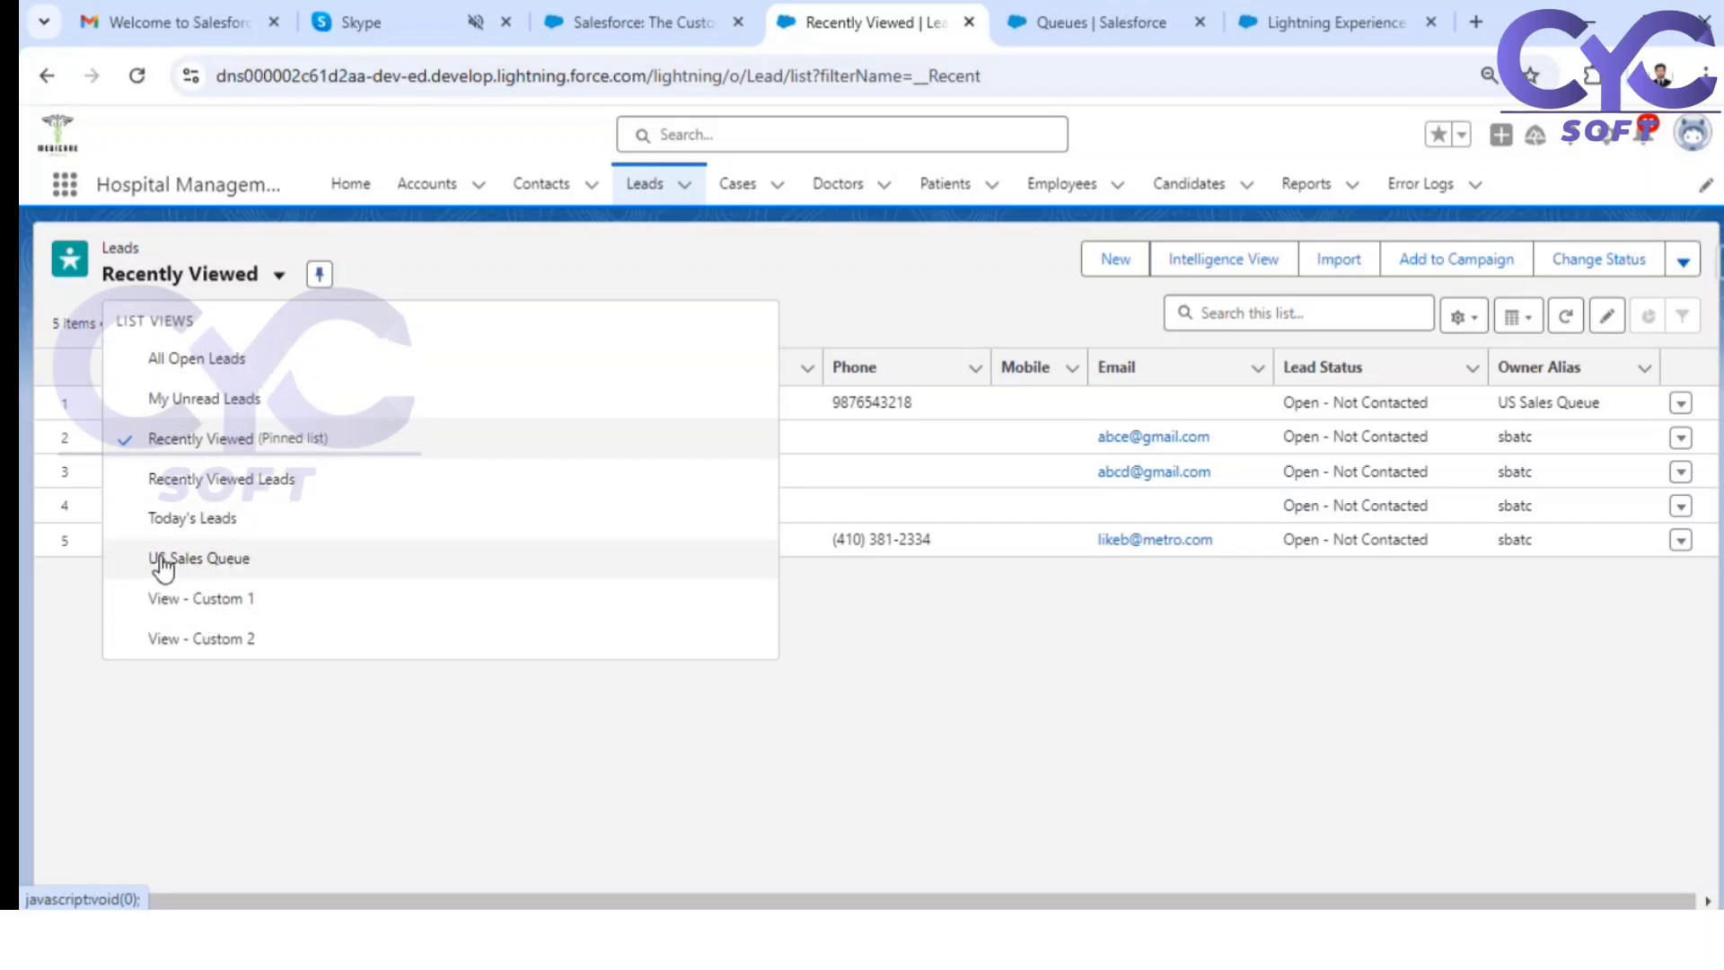
{"action": "left_click", "coordinate": [208, 559]}
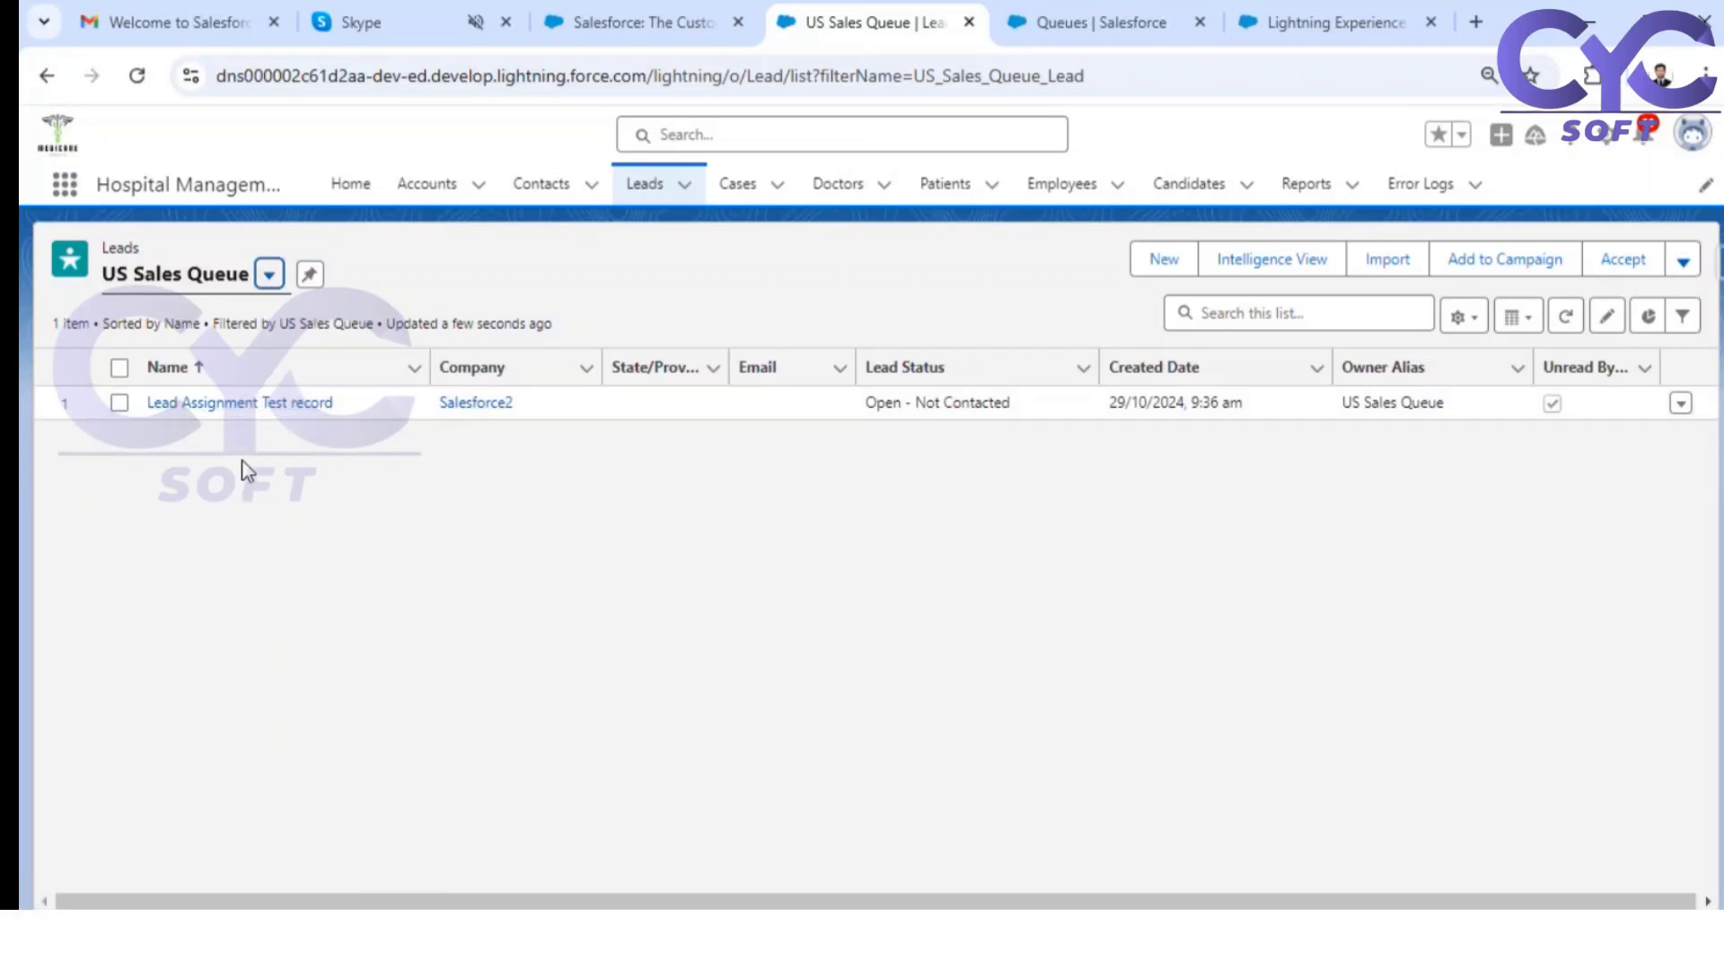
Step: Review the details of the Lead Assignment Test record, and accept that lead from the US Sales Queue list
{"action": "left_click", "coordinate": [252, 406]}
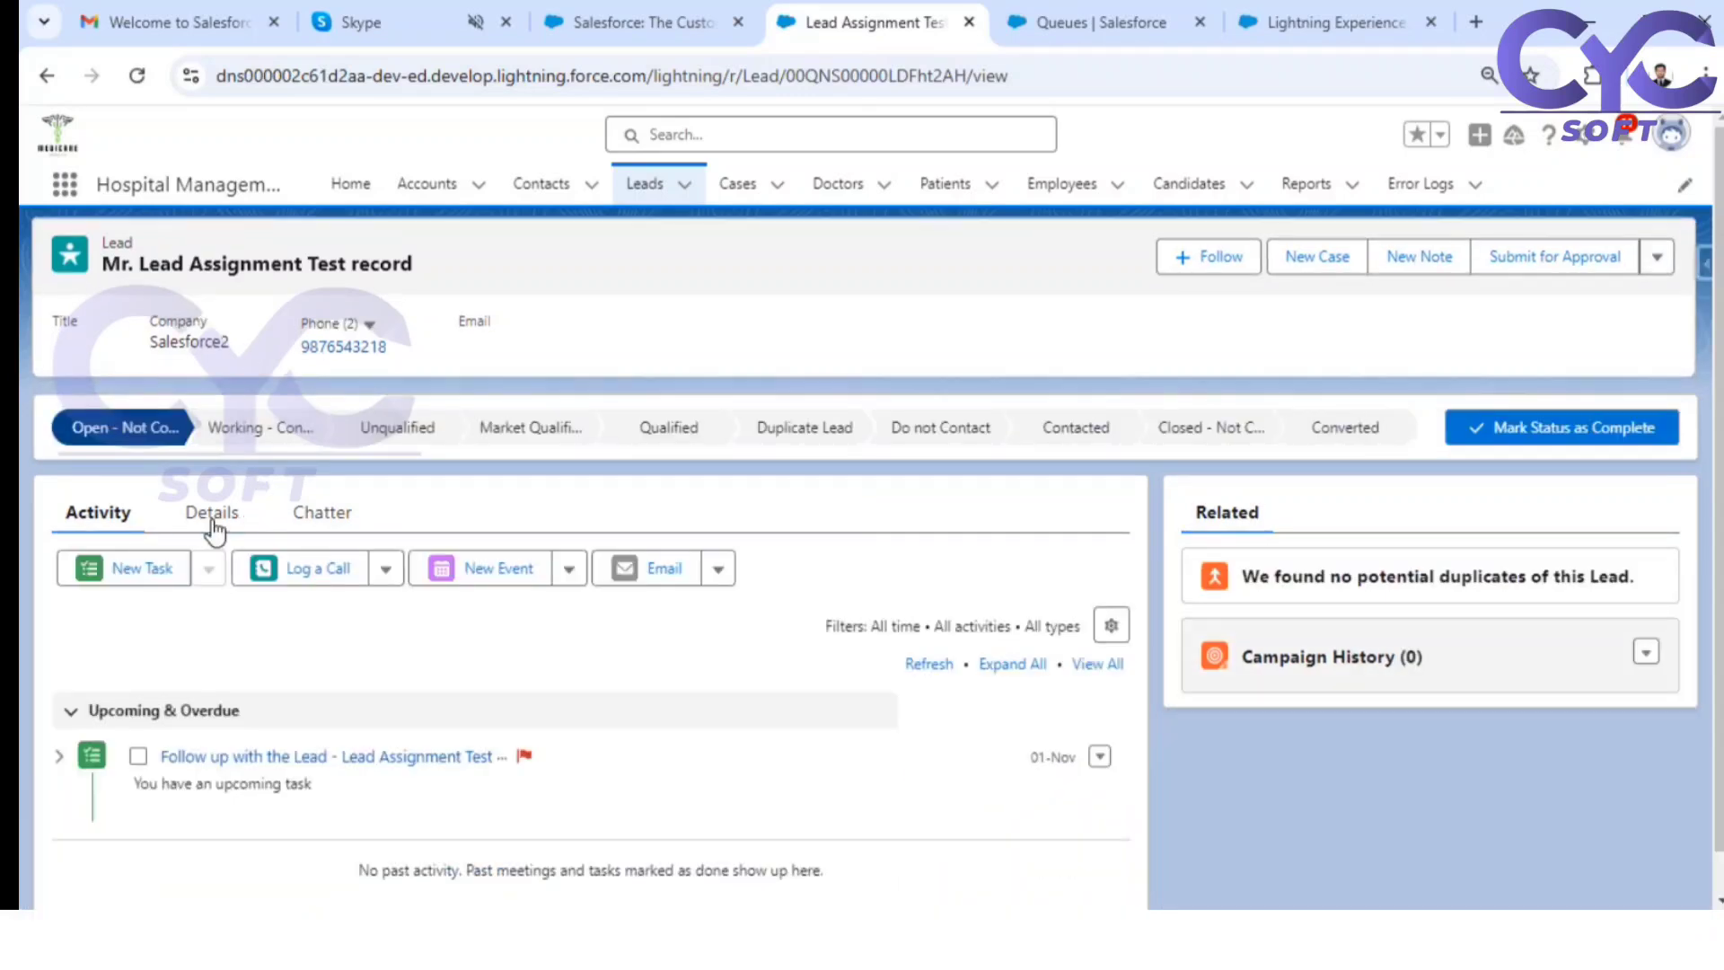
{"action": "left_click", "coordinate": [209, 516]}
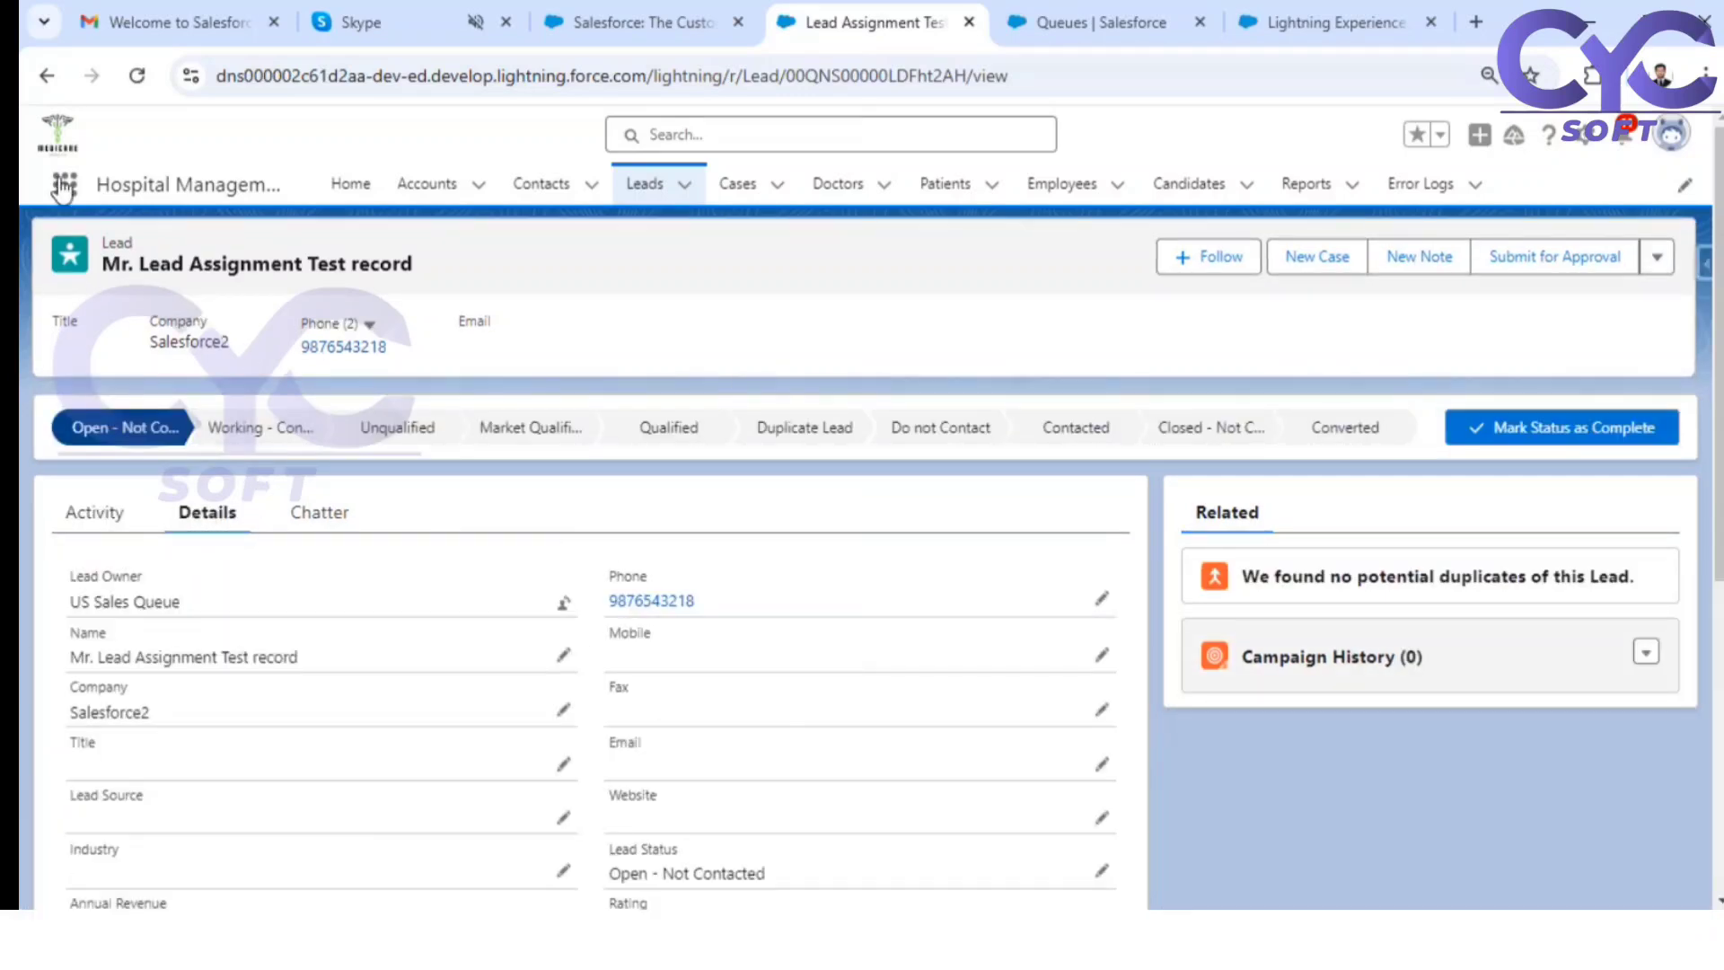
{"action": "left_click", "coordinate": [47, 77]}
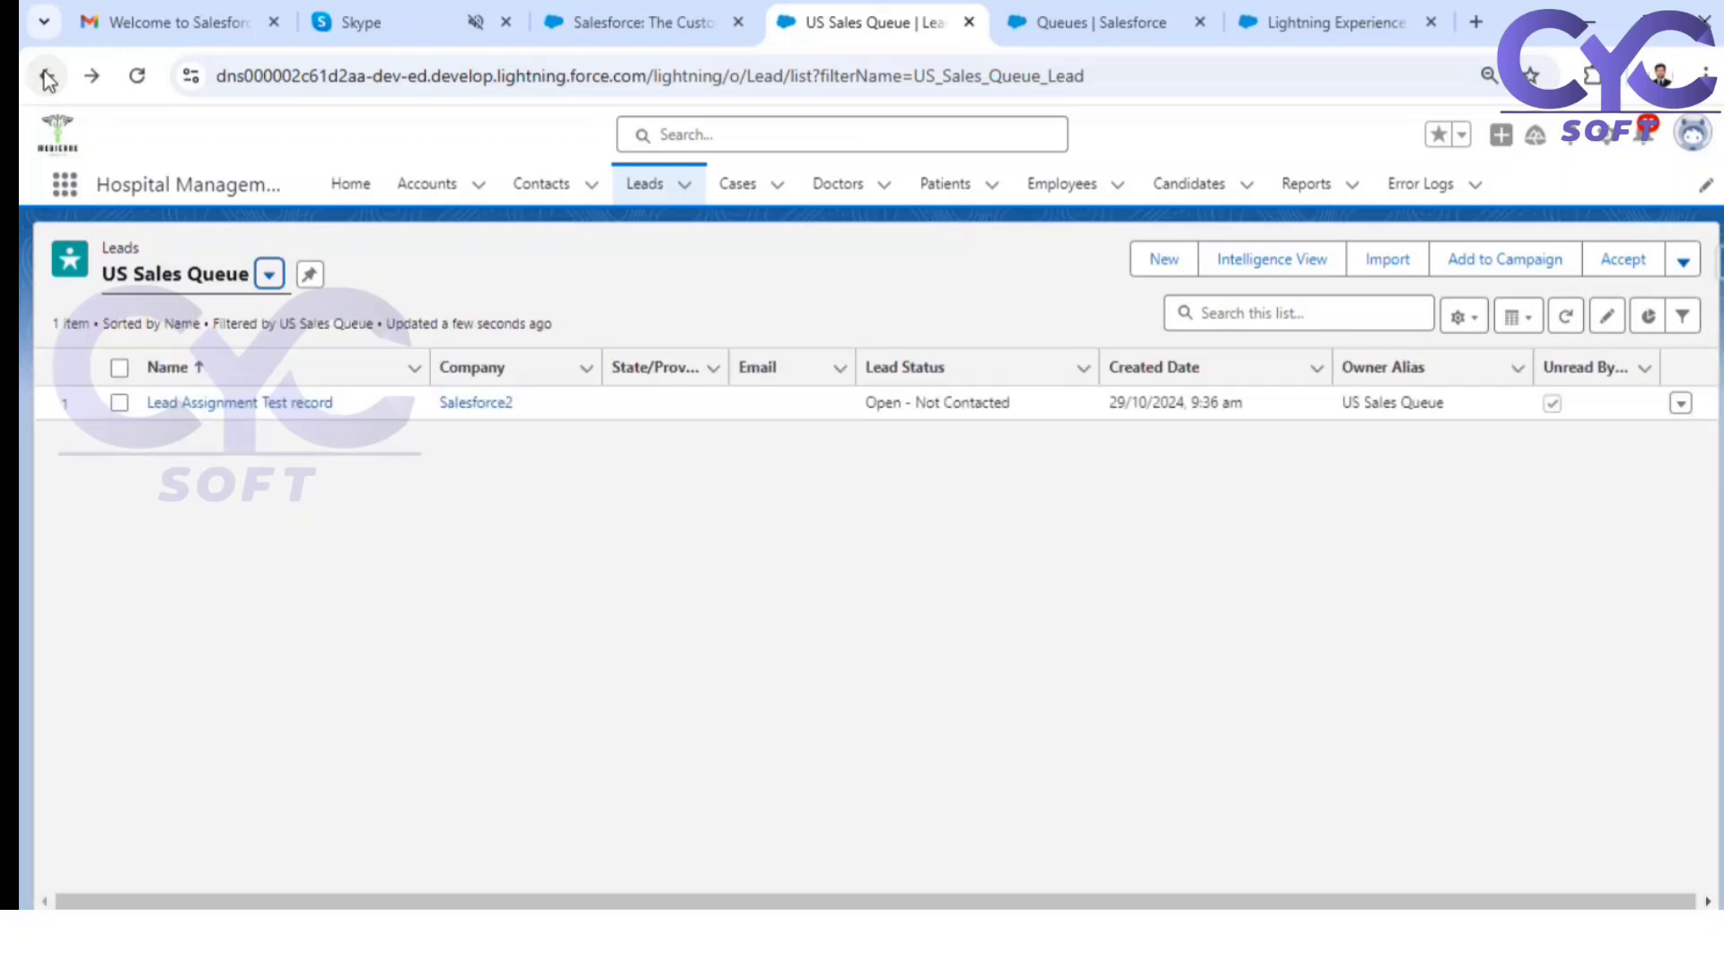
{"action": "left_click", "coordinate": [120, 403]}
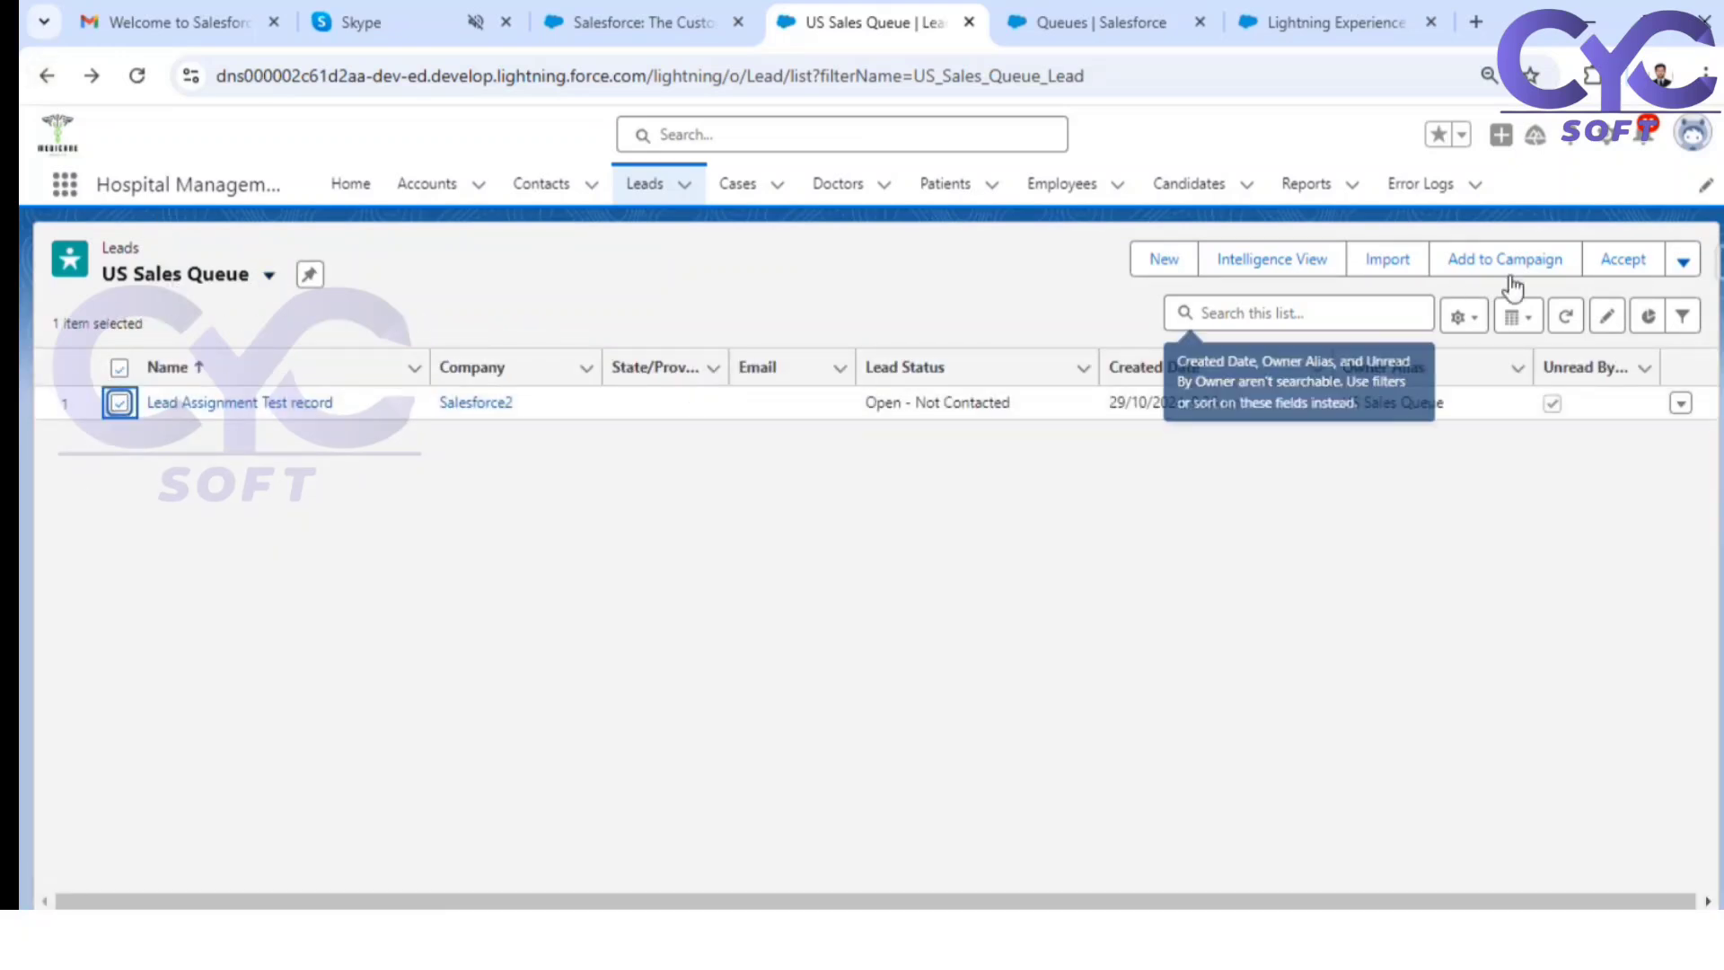
{"action": "left_click", "coordinate": [1624, 258]}
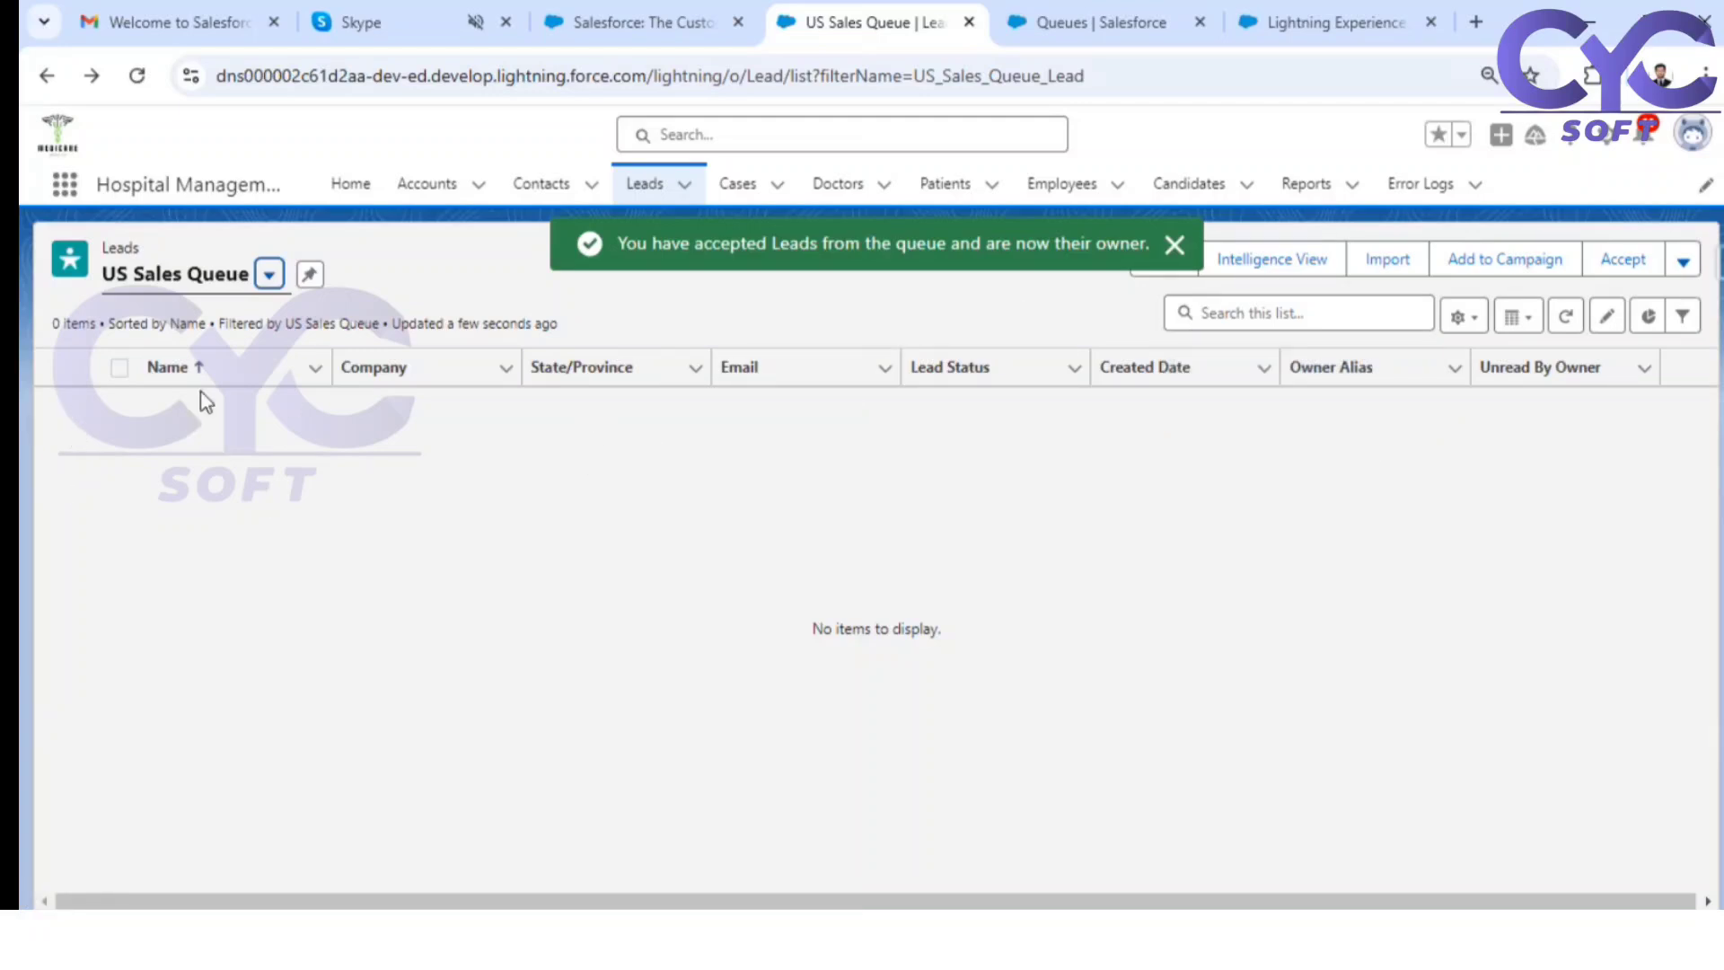
Step: Show the All Open Leads list and sort it by Created Date with the newest leads first
{"action": "left_click", "coordinate": [269, 274]}
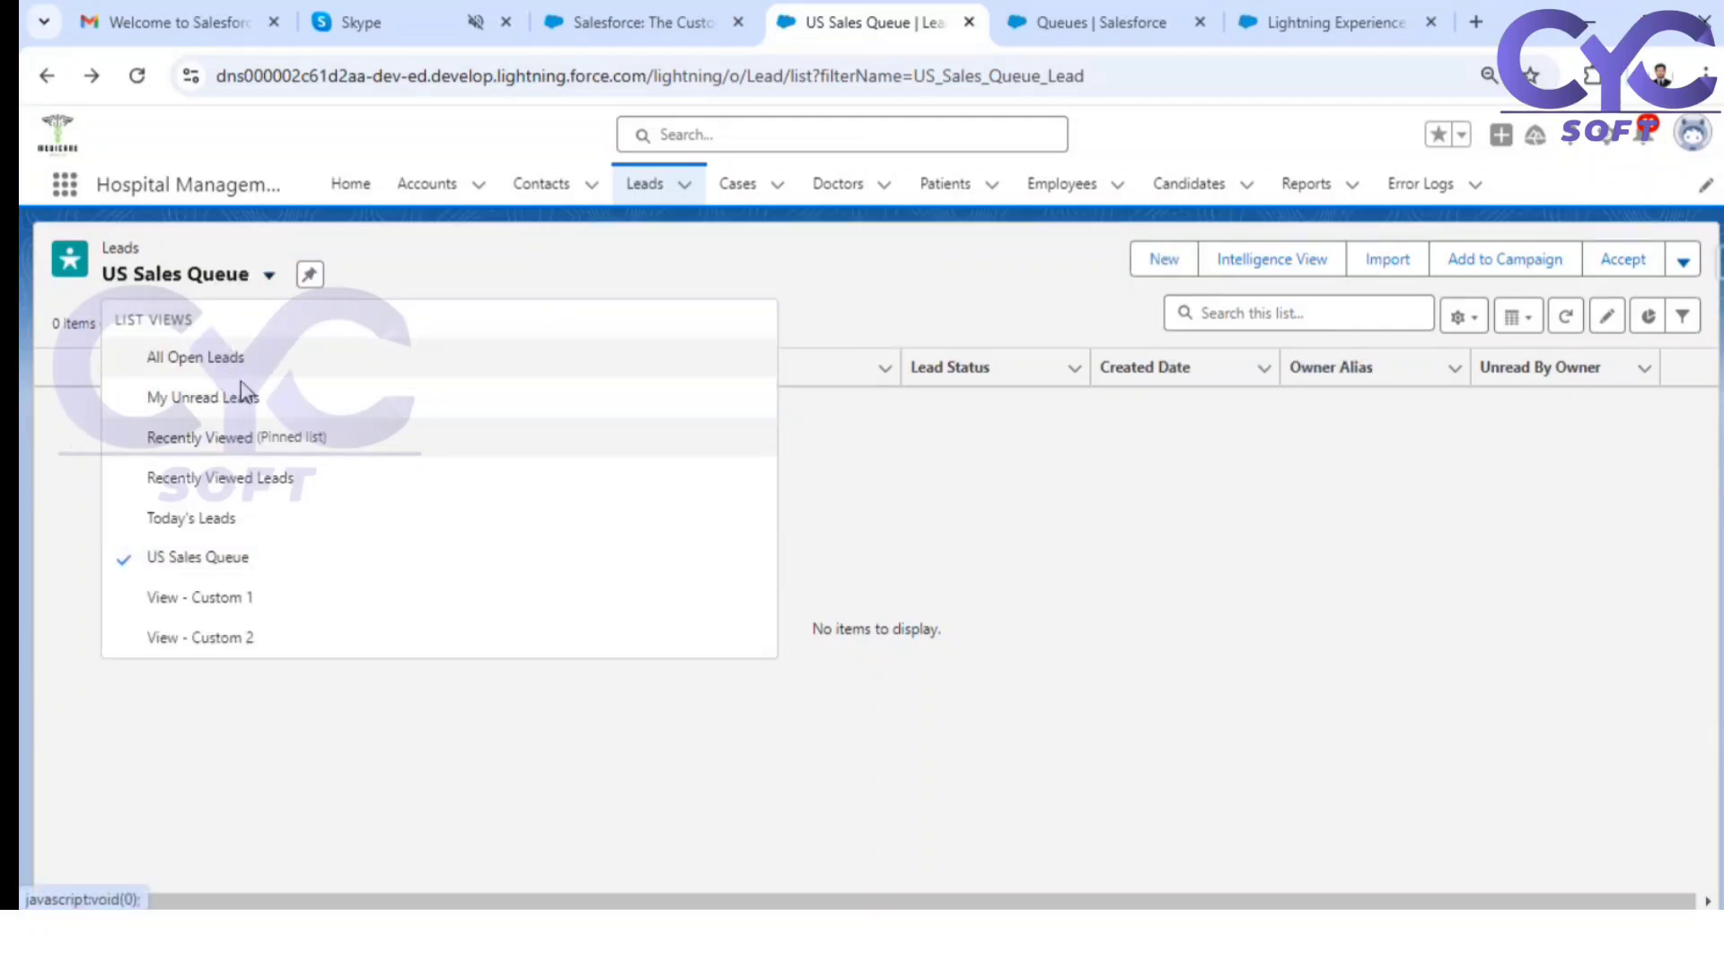
{"action": "left_click", "coordinate": [223, 358]}
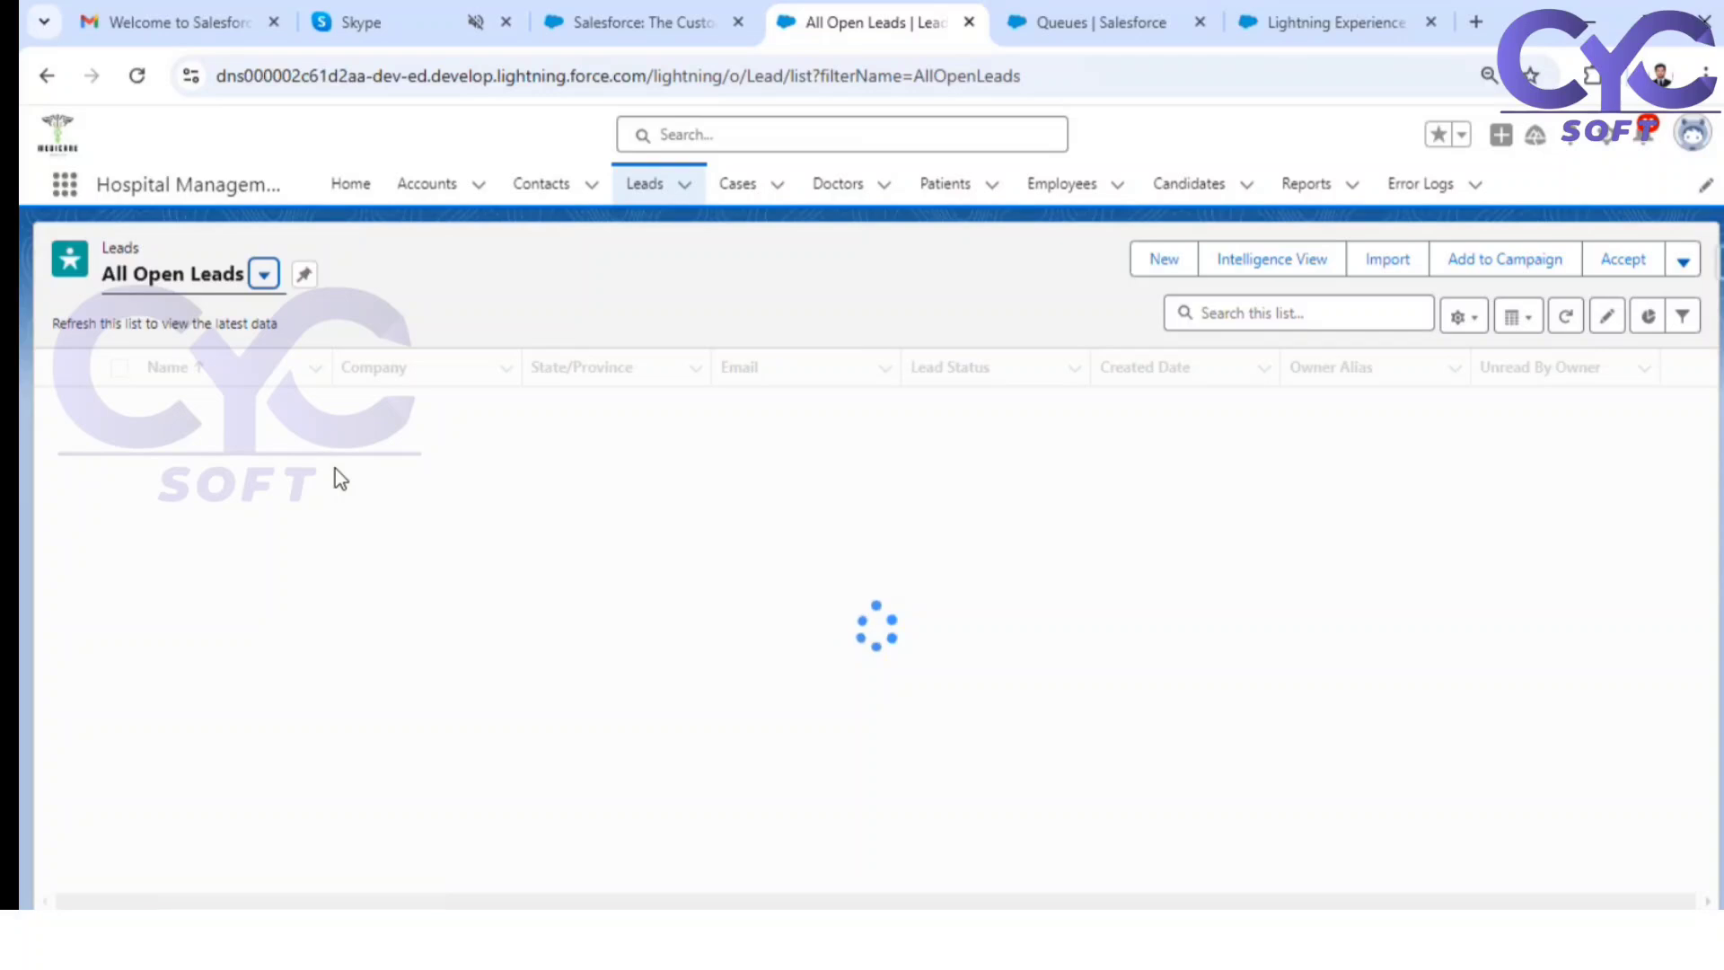
{"action": "left_click", "coordinate": [1227, 312]}
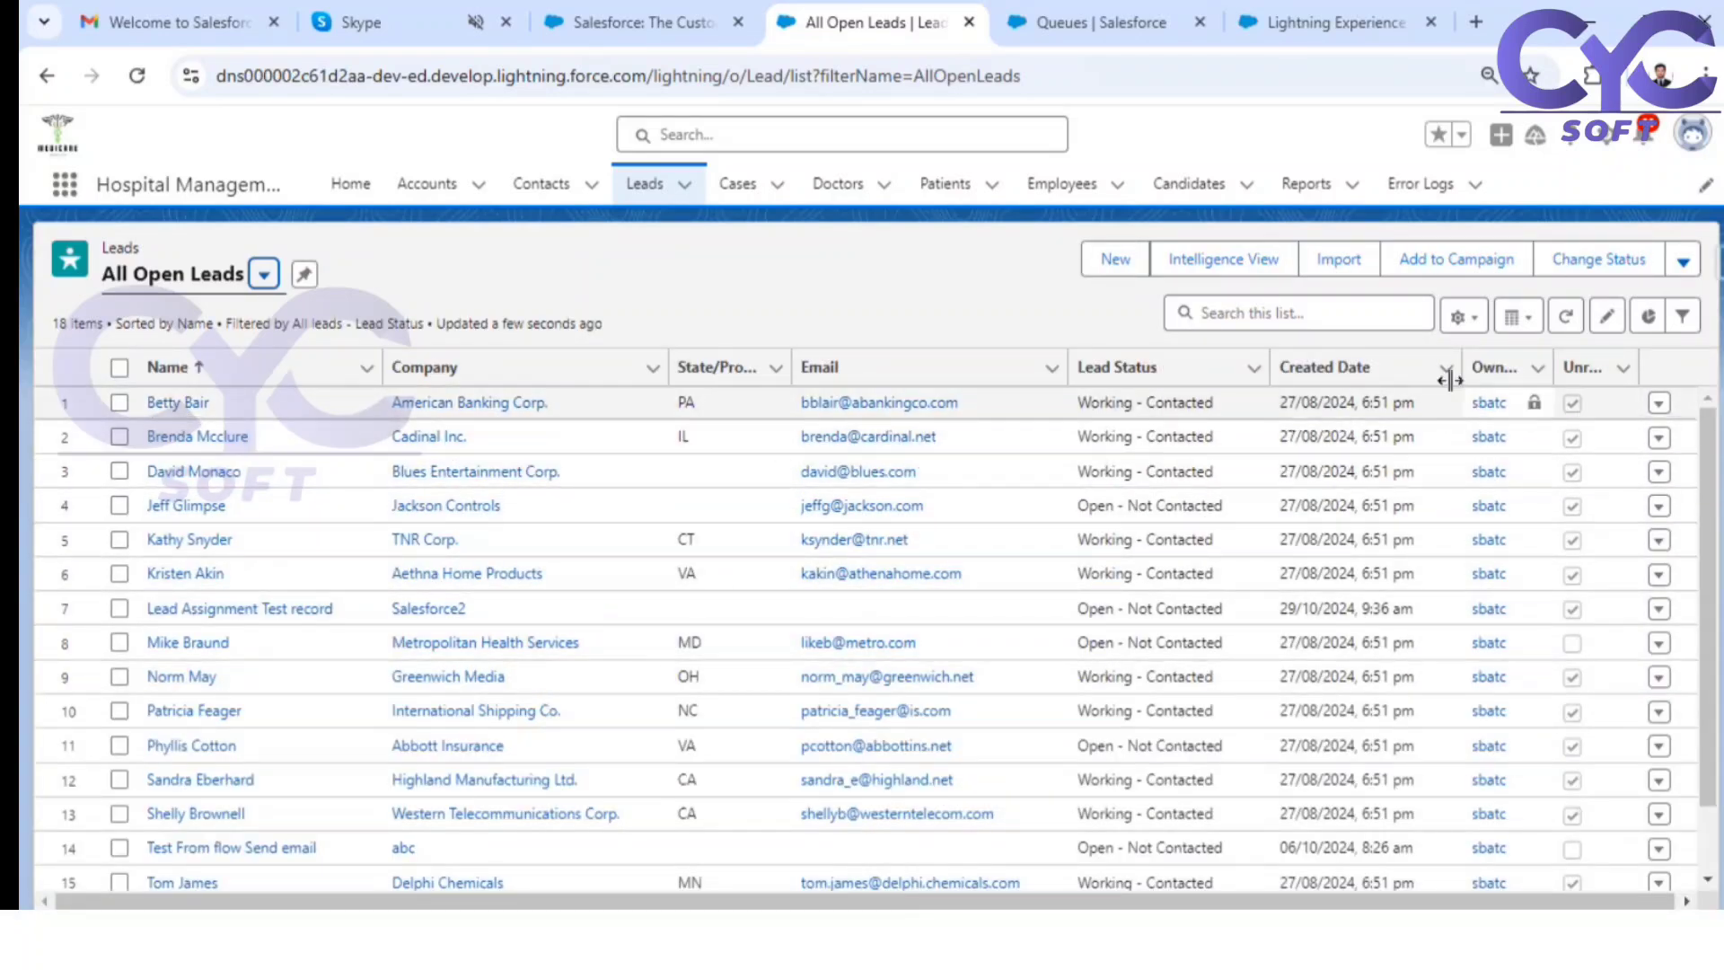
{"action": "left_click", "coordinate": [1310, 370]}
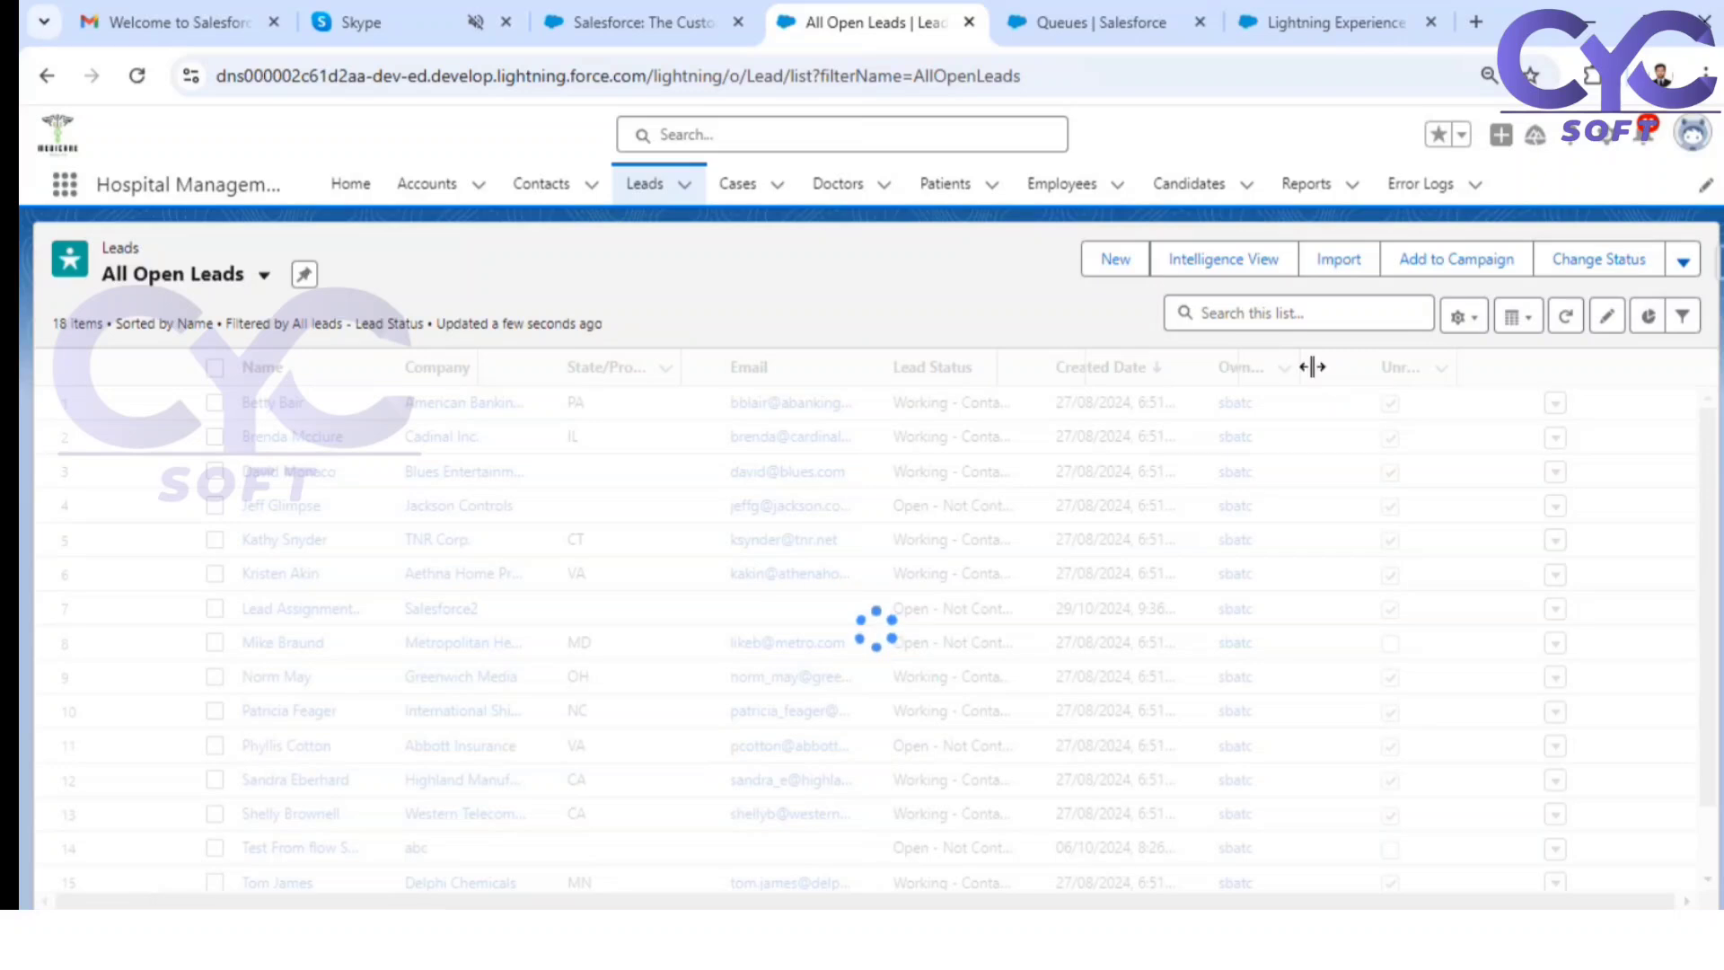
Step: Open the Lead Assignment Test record from the list and examine the lead owner in its details
{"action": "left_click", "coordinate": [243, 403]}
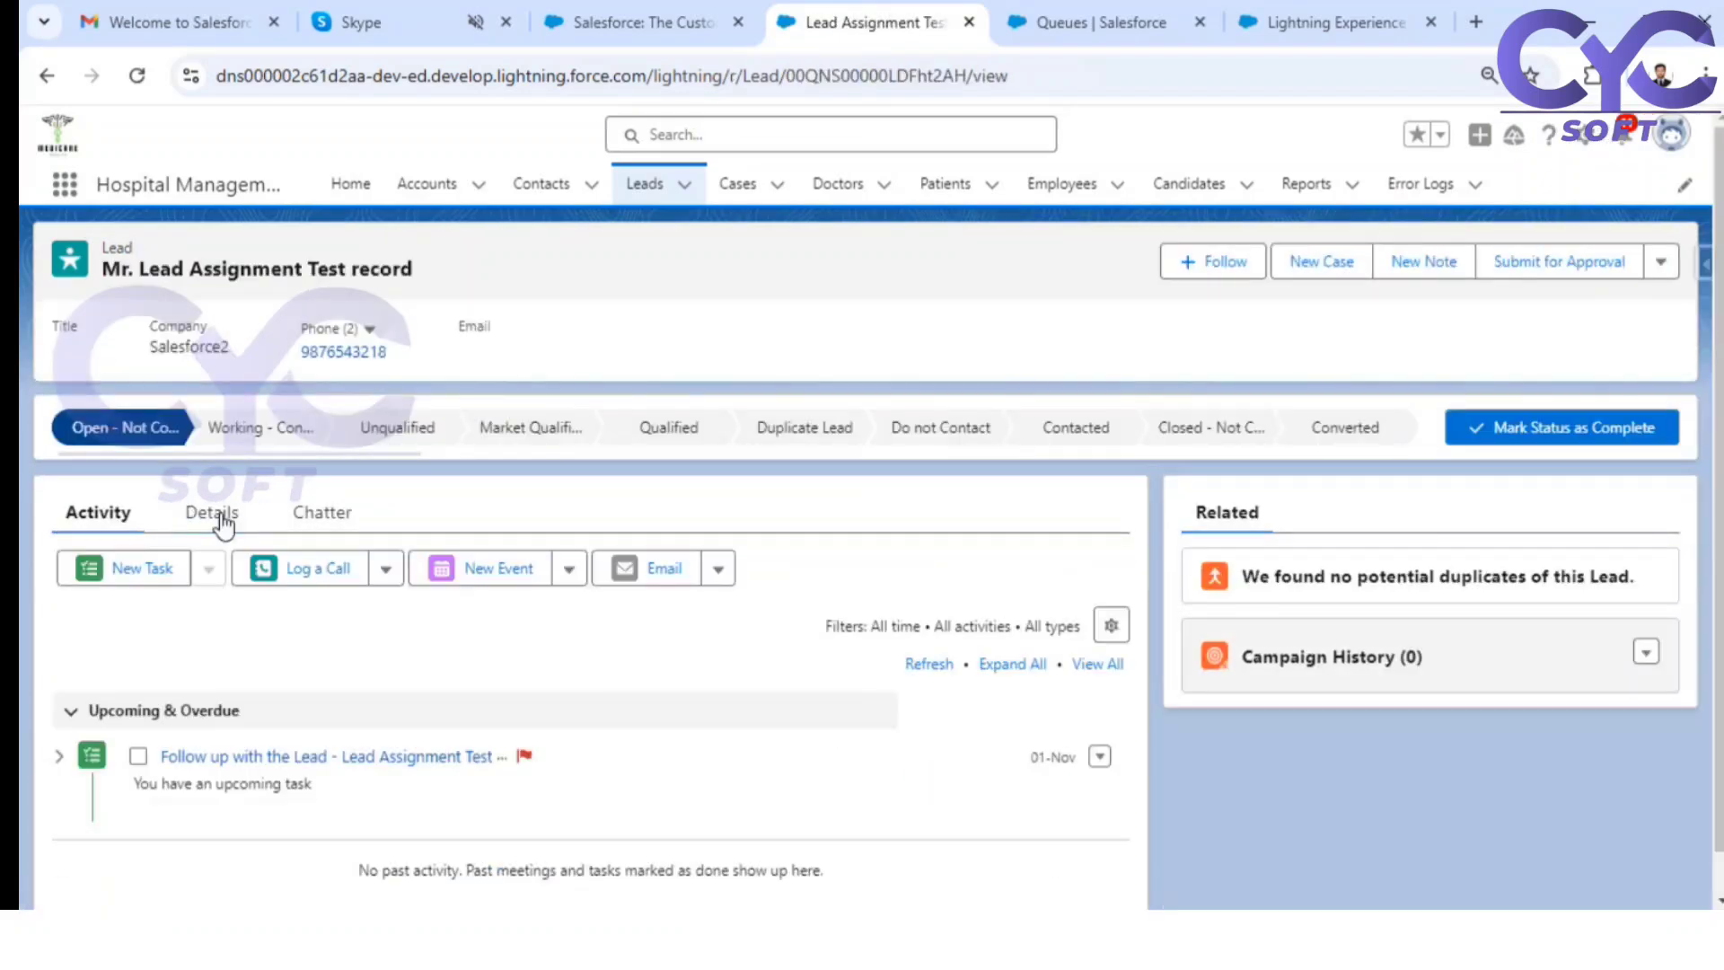
{"action": "left_click", "coordinate": [223, 519]}
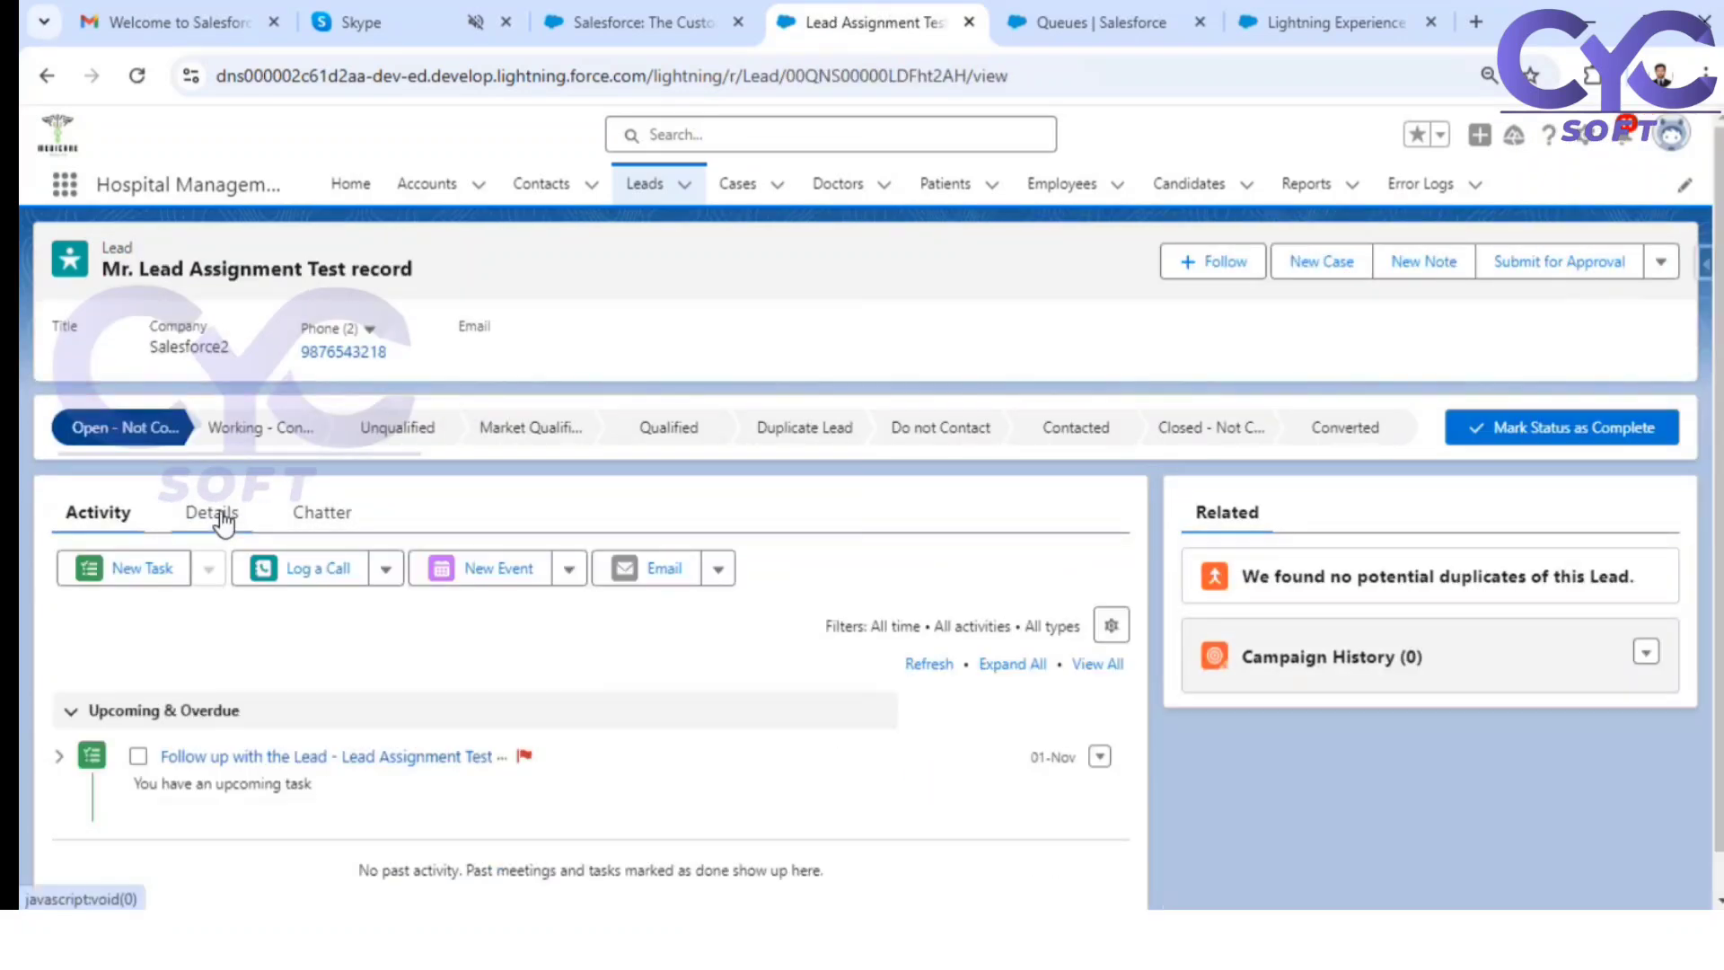
{"action": "left_click_drag", "start_coordinate": [223, 609], "coordinate": [98, 605]}
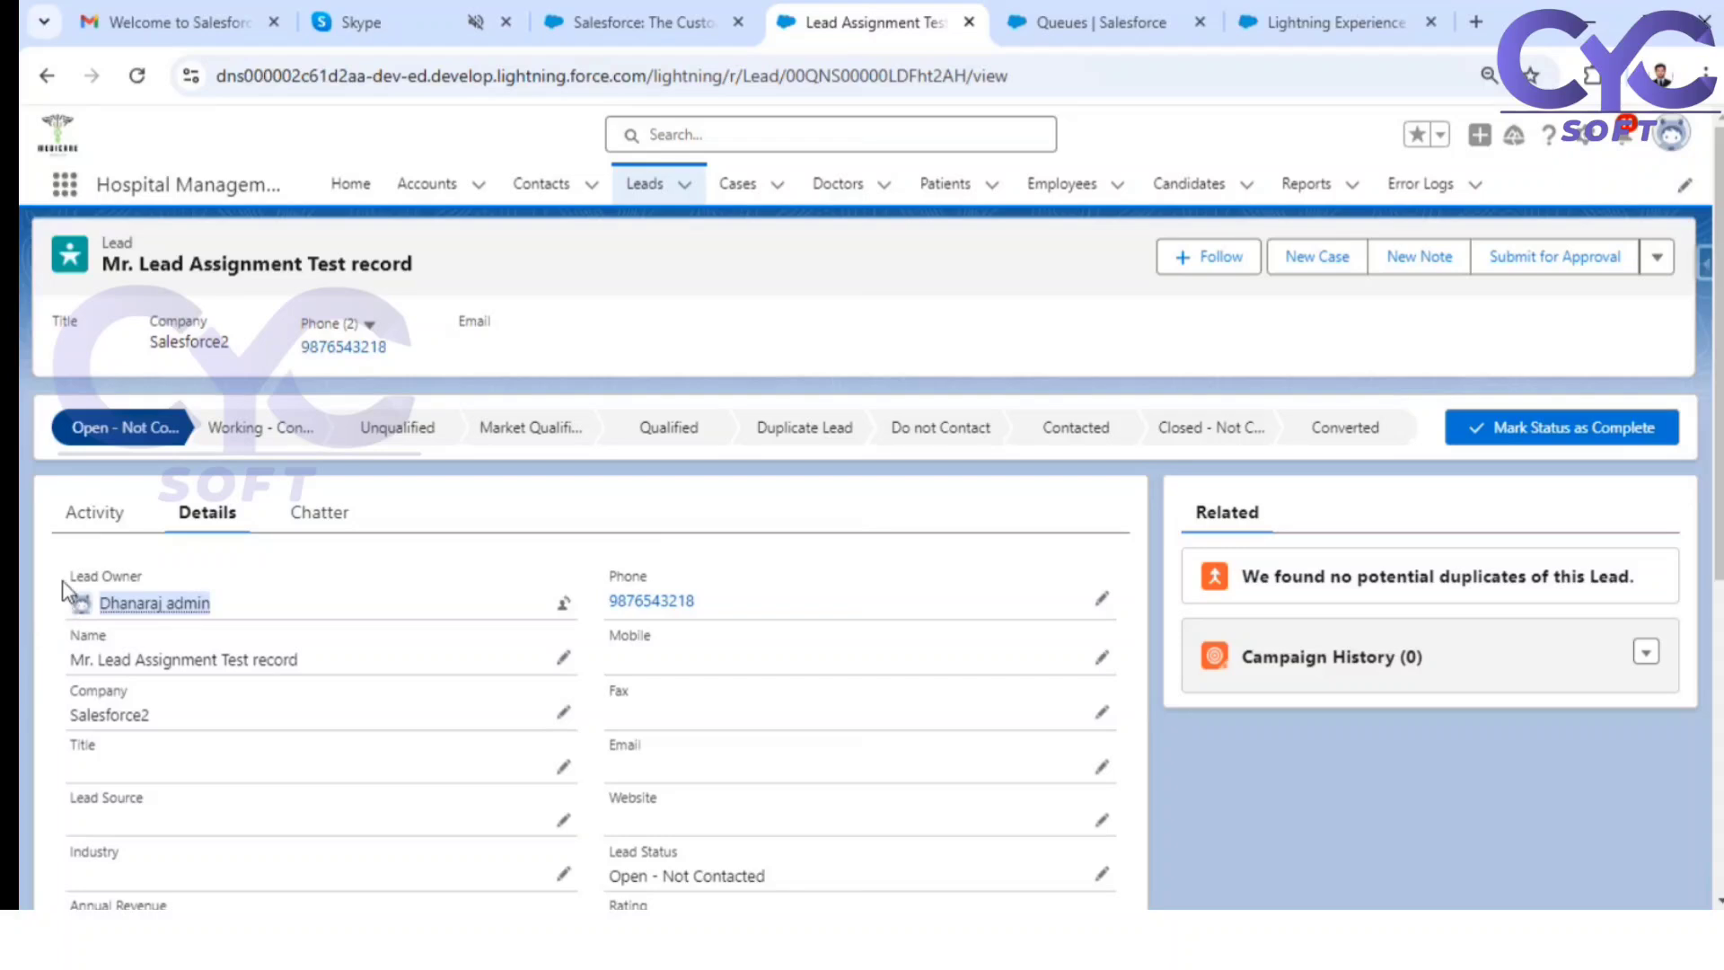
{"action": "left_click_drag", "start_coordinate": [62, 583], "coordinate": [145, 586]}
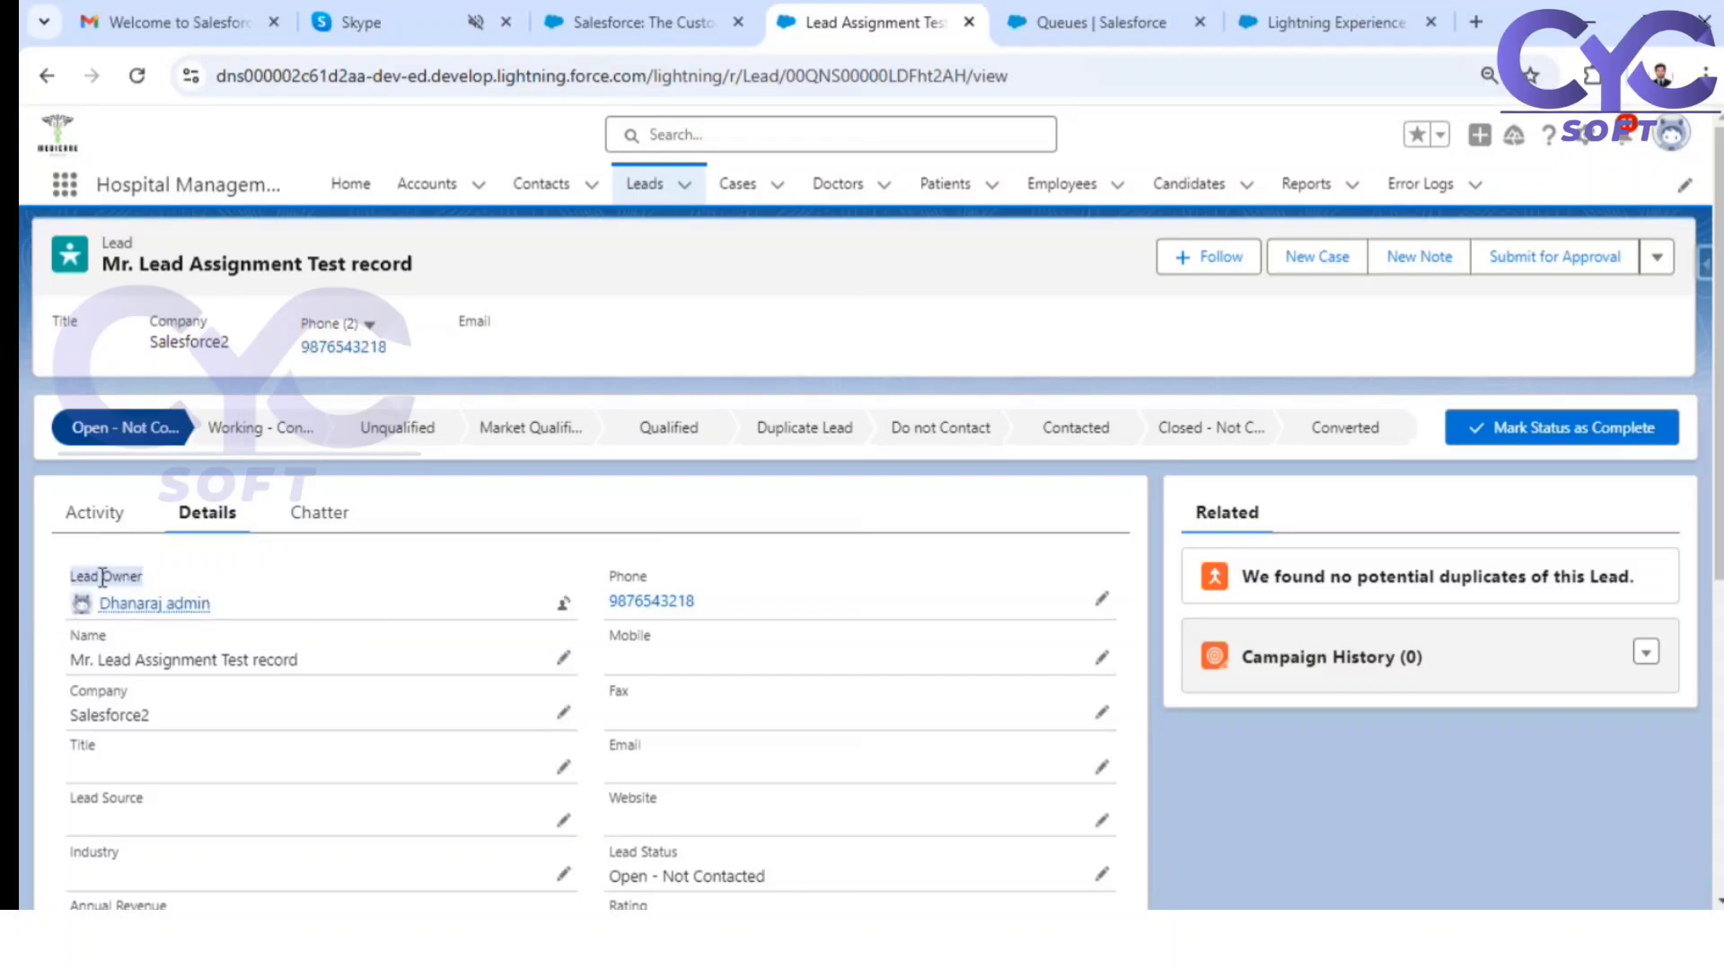
{"action": "mouse_move", "coordinate": [179, 610]}
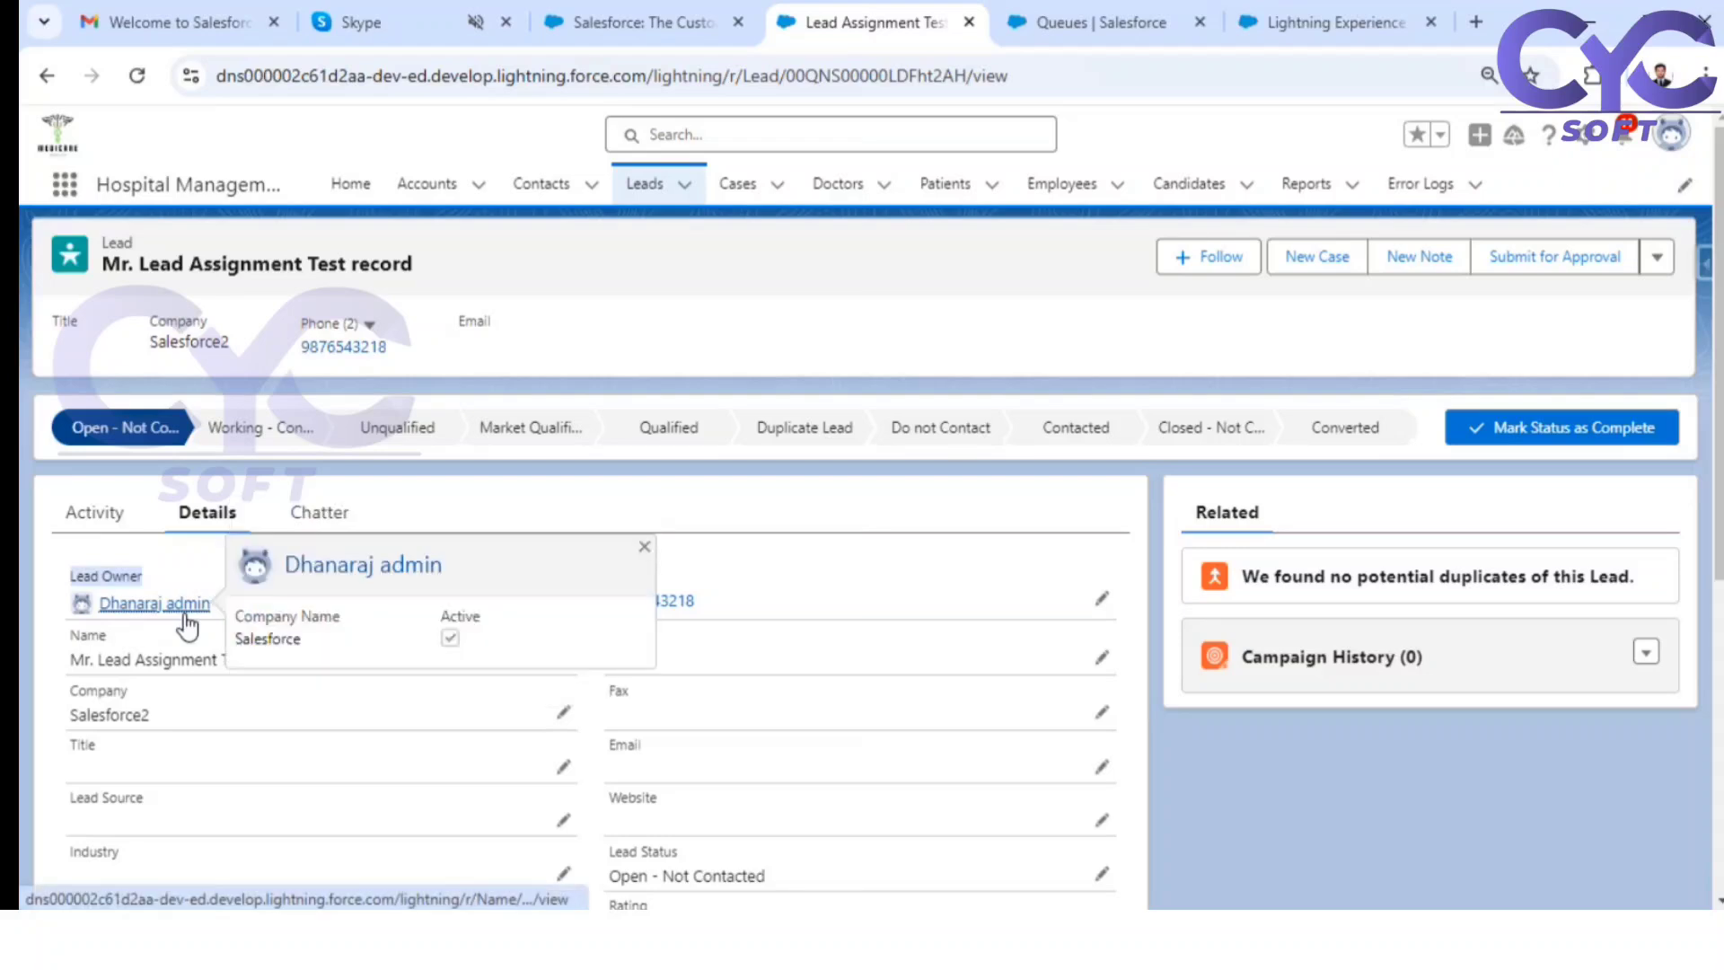
{"action": "left_click", "coordinate": [125, 556]}
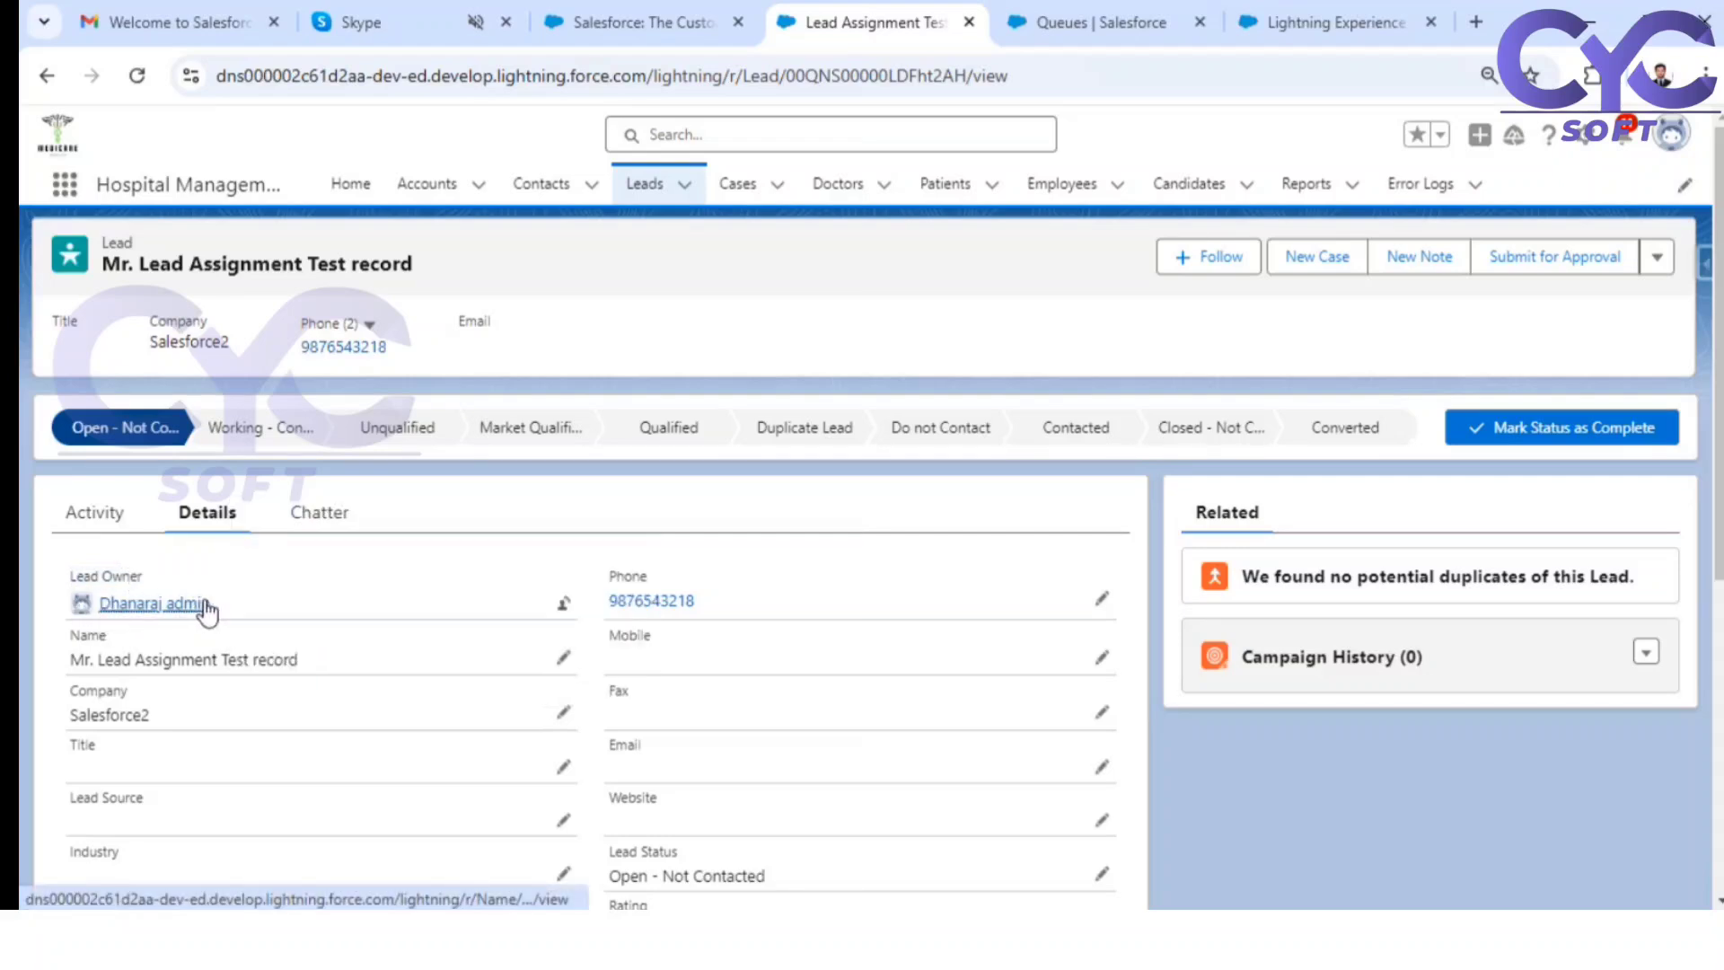
{"action": "mouse_move", "coordinate": [205, 610]}
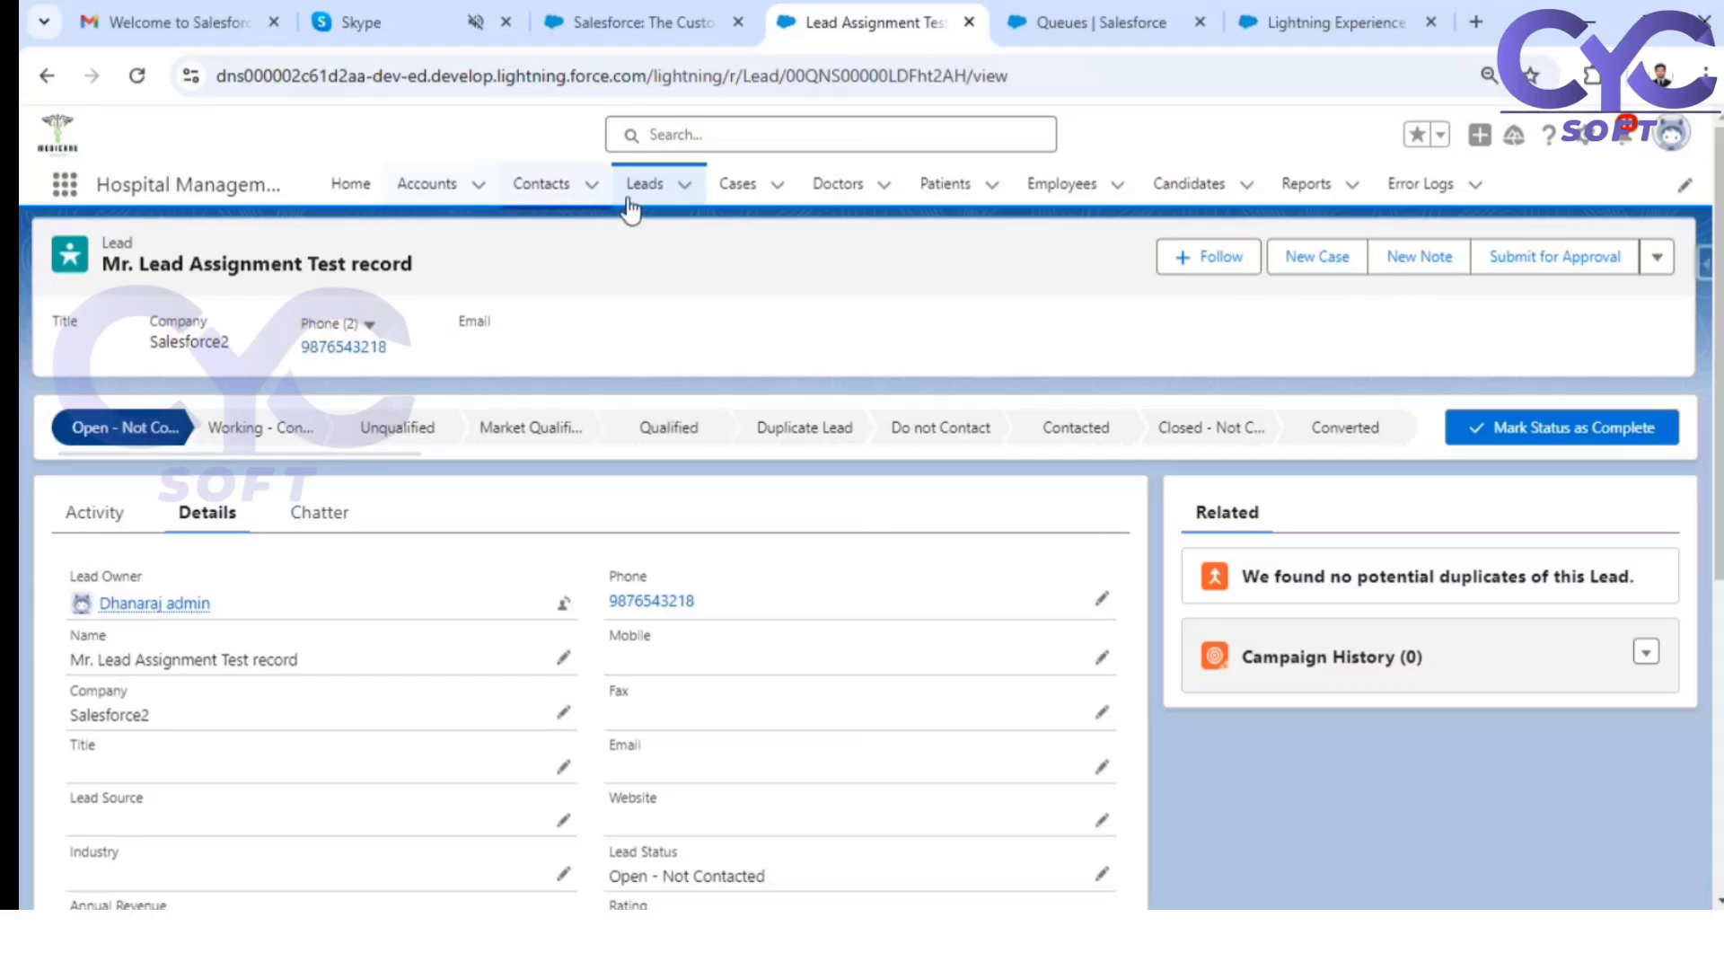
Step: Examine the active assignment rule option on a blank new lead form, and close the form without saving
{"action": "left_click", "coordinate": [642, 187]}
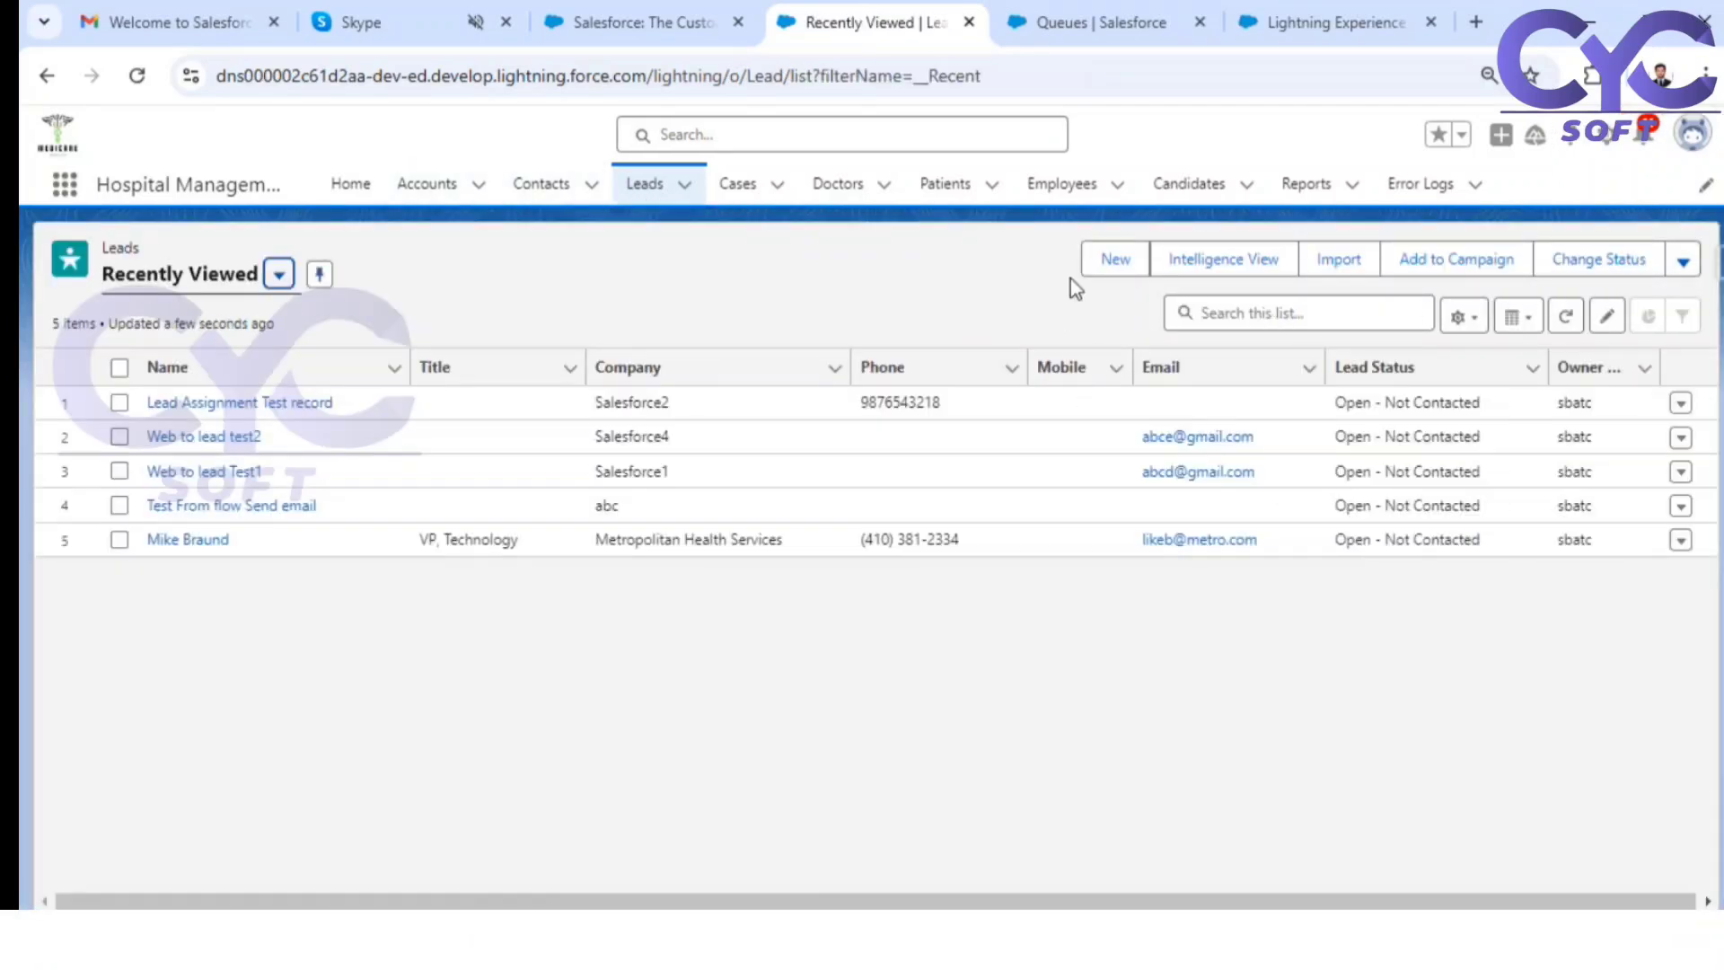
{"action": "left_click", "coordinate": [1113, 262]}
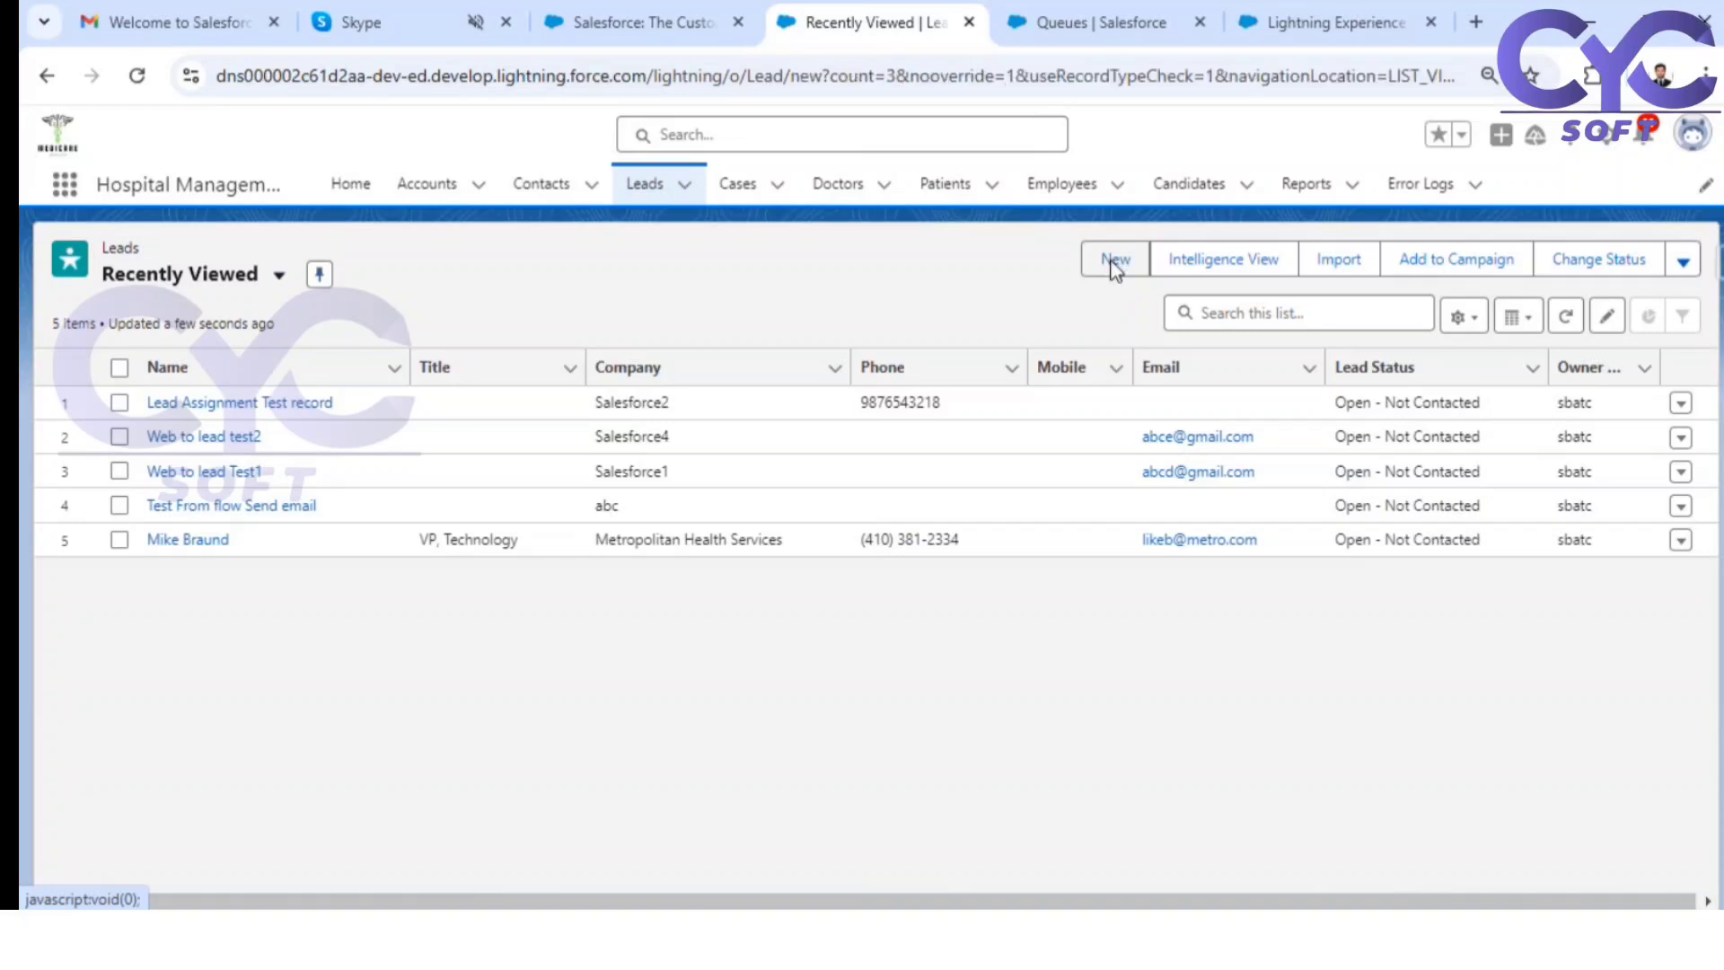
{"action": "scroll", "coordinate": [916, 527], "scroll_direction": "down", "scroll_amount": 4}
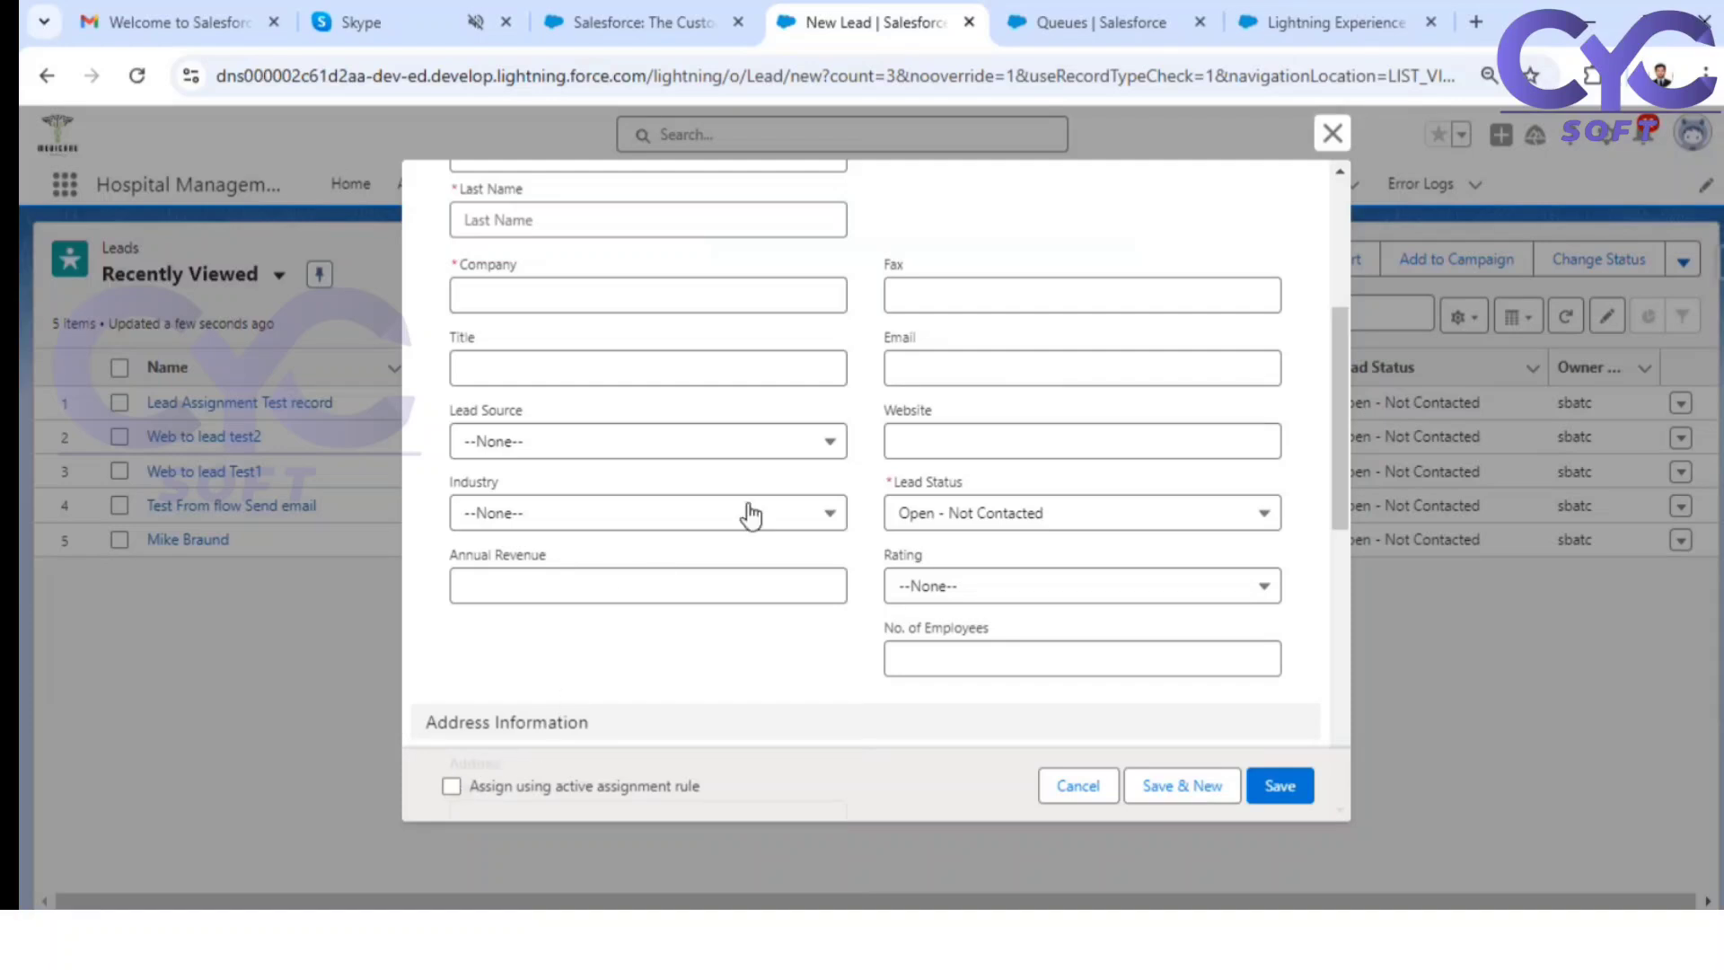
{"action": "left_click", "coordinate": [1332, 135]}
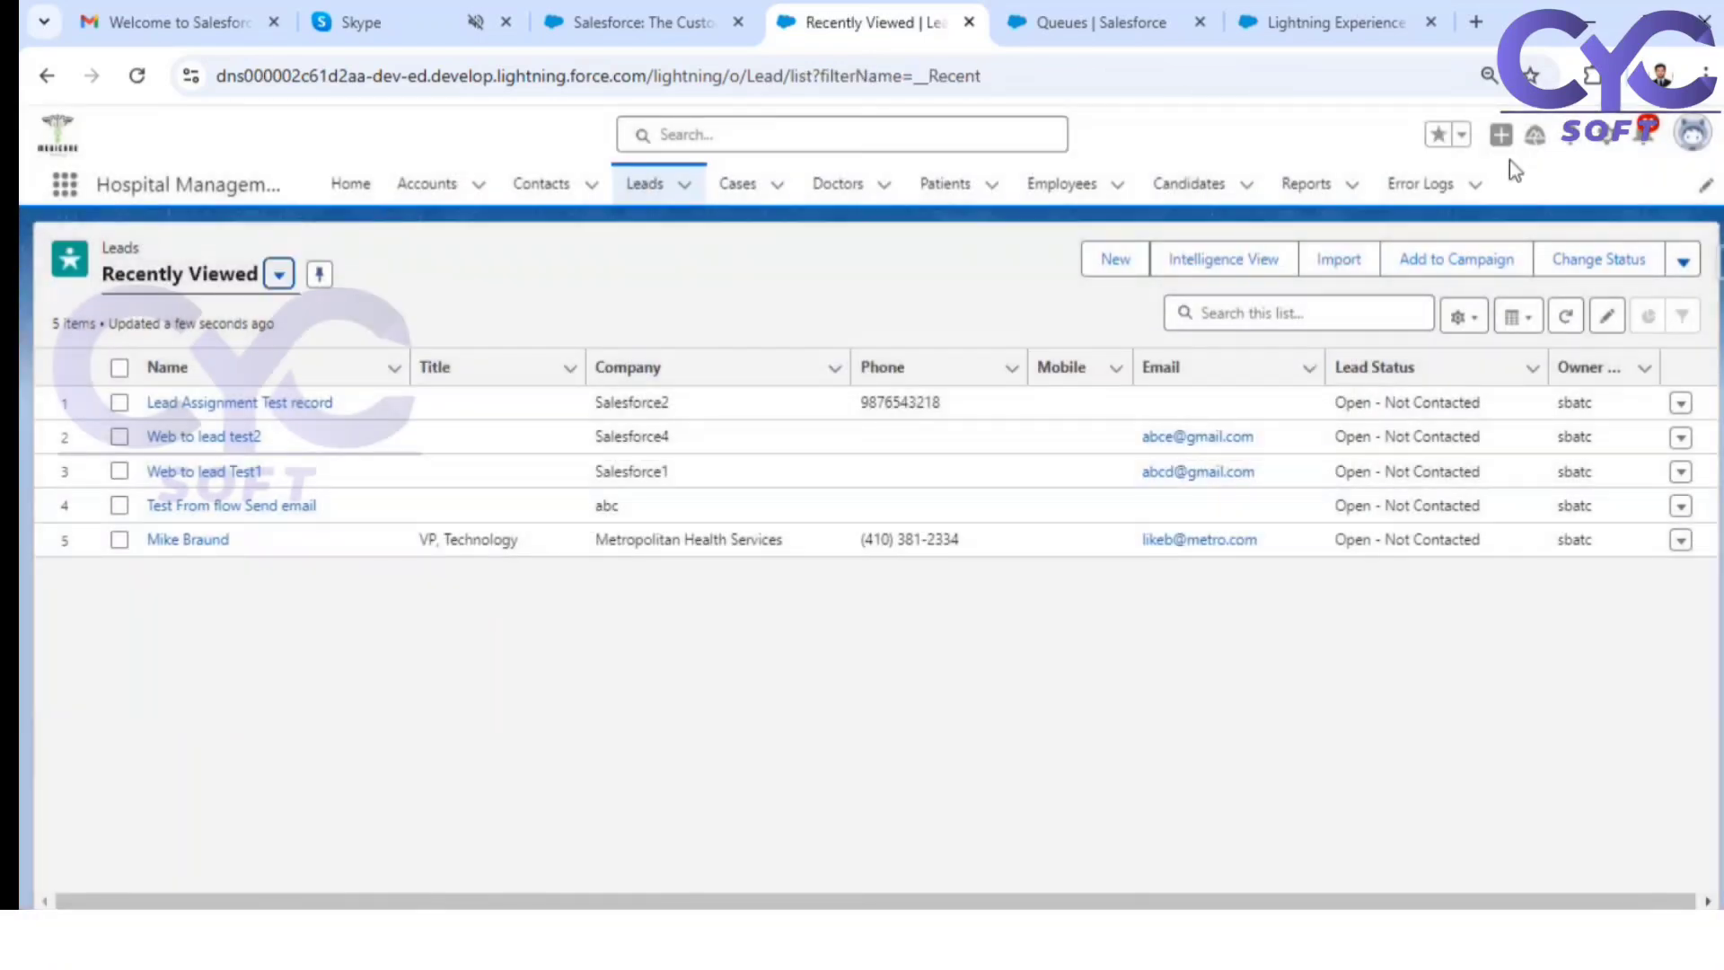
Step: Go to Object Manager in Setup, find the Lead object with "lead", and show its page layouts
{"action": "left_click", "coordinate": [1616, 140]}
{"action": "left_click", "coordinate": [1519, 228]}
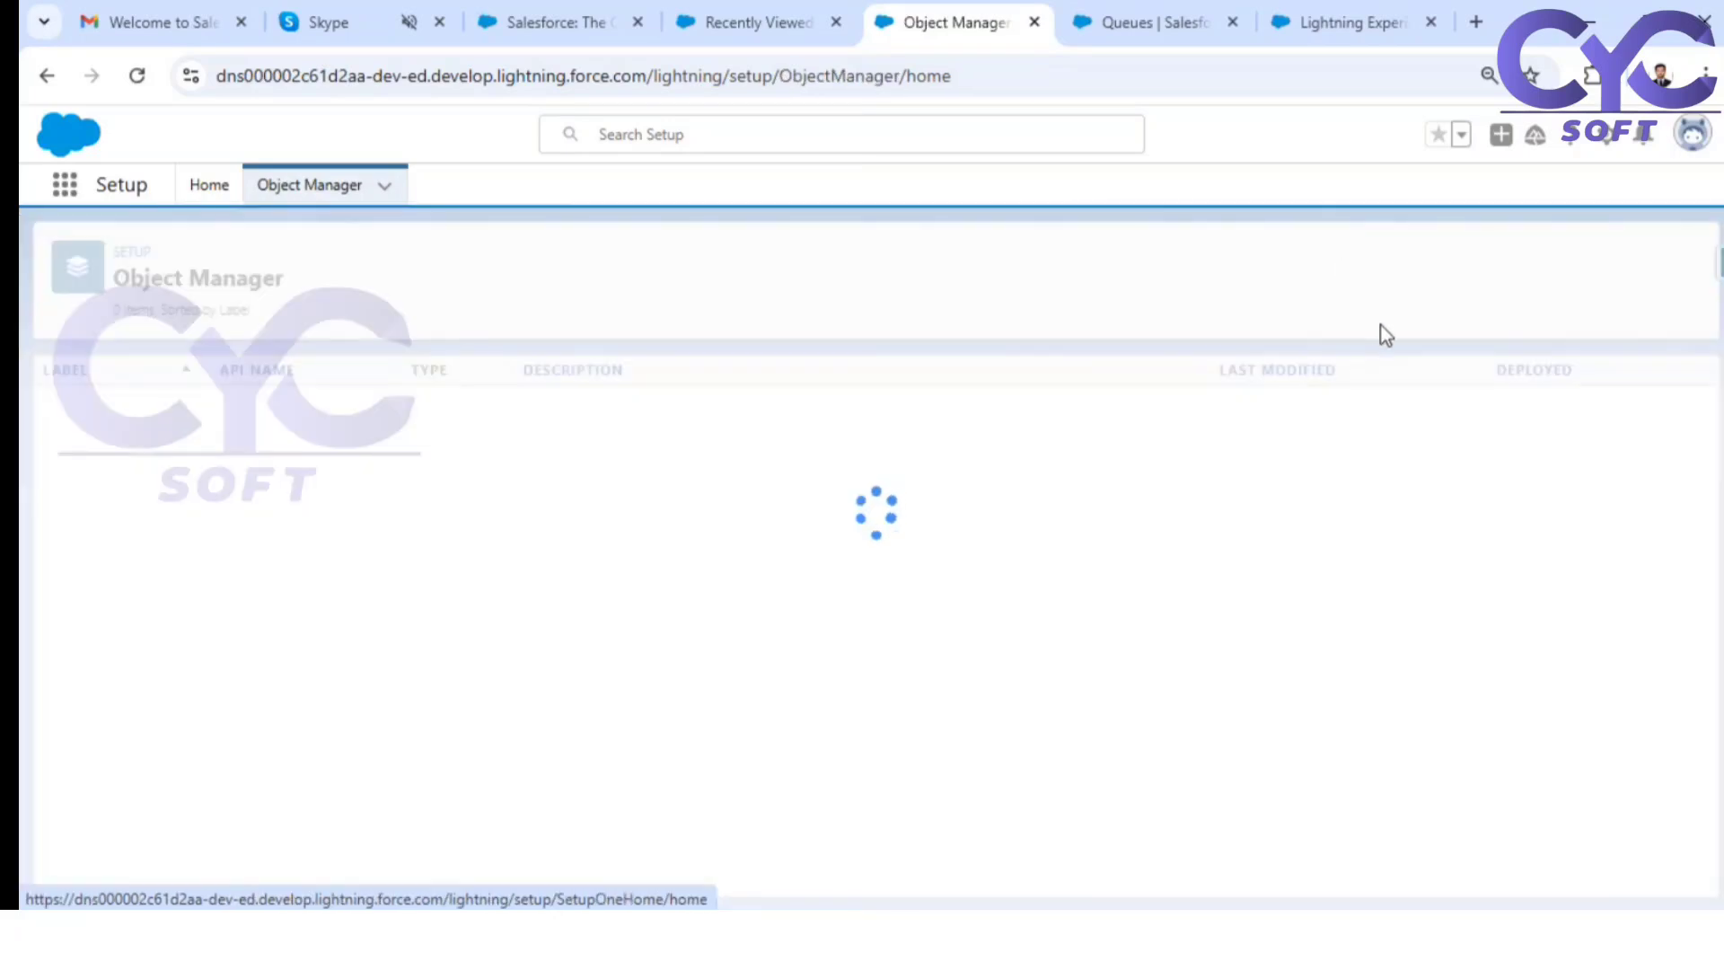
{"action": "left_click", "coordinate": [1347, 261]}
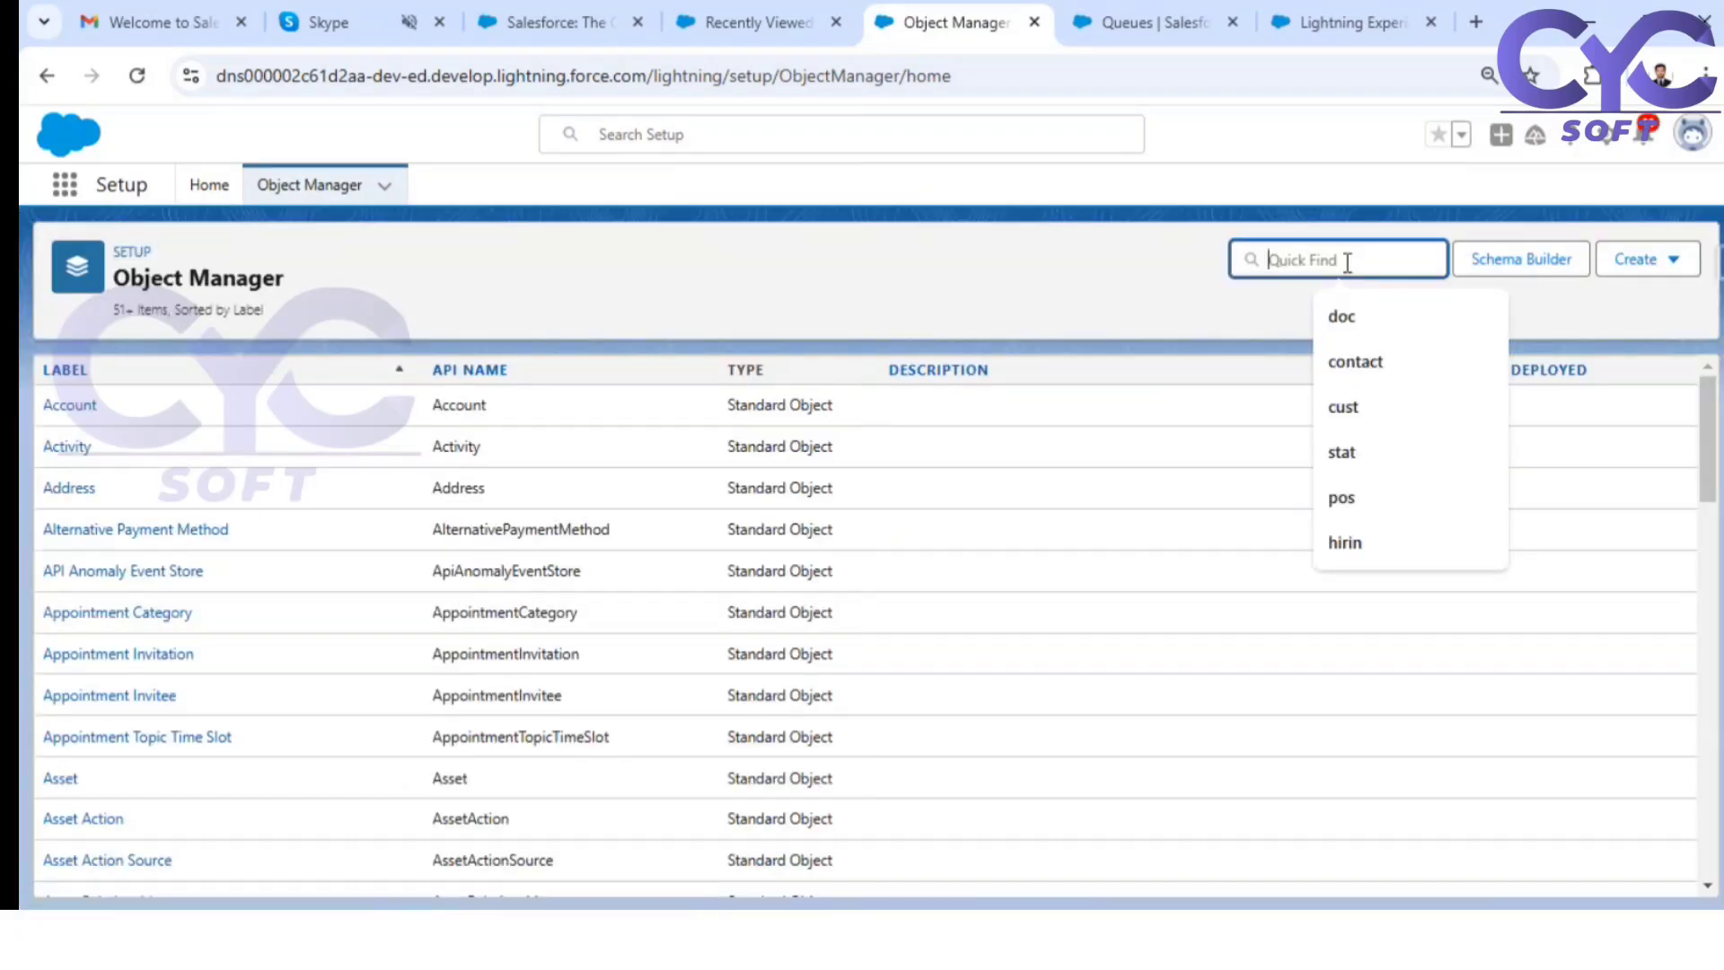
{"action": "type", "text": "lead"}
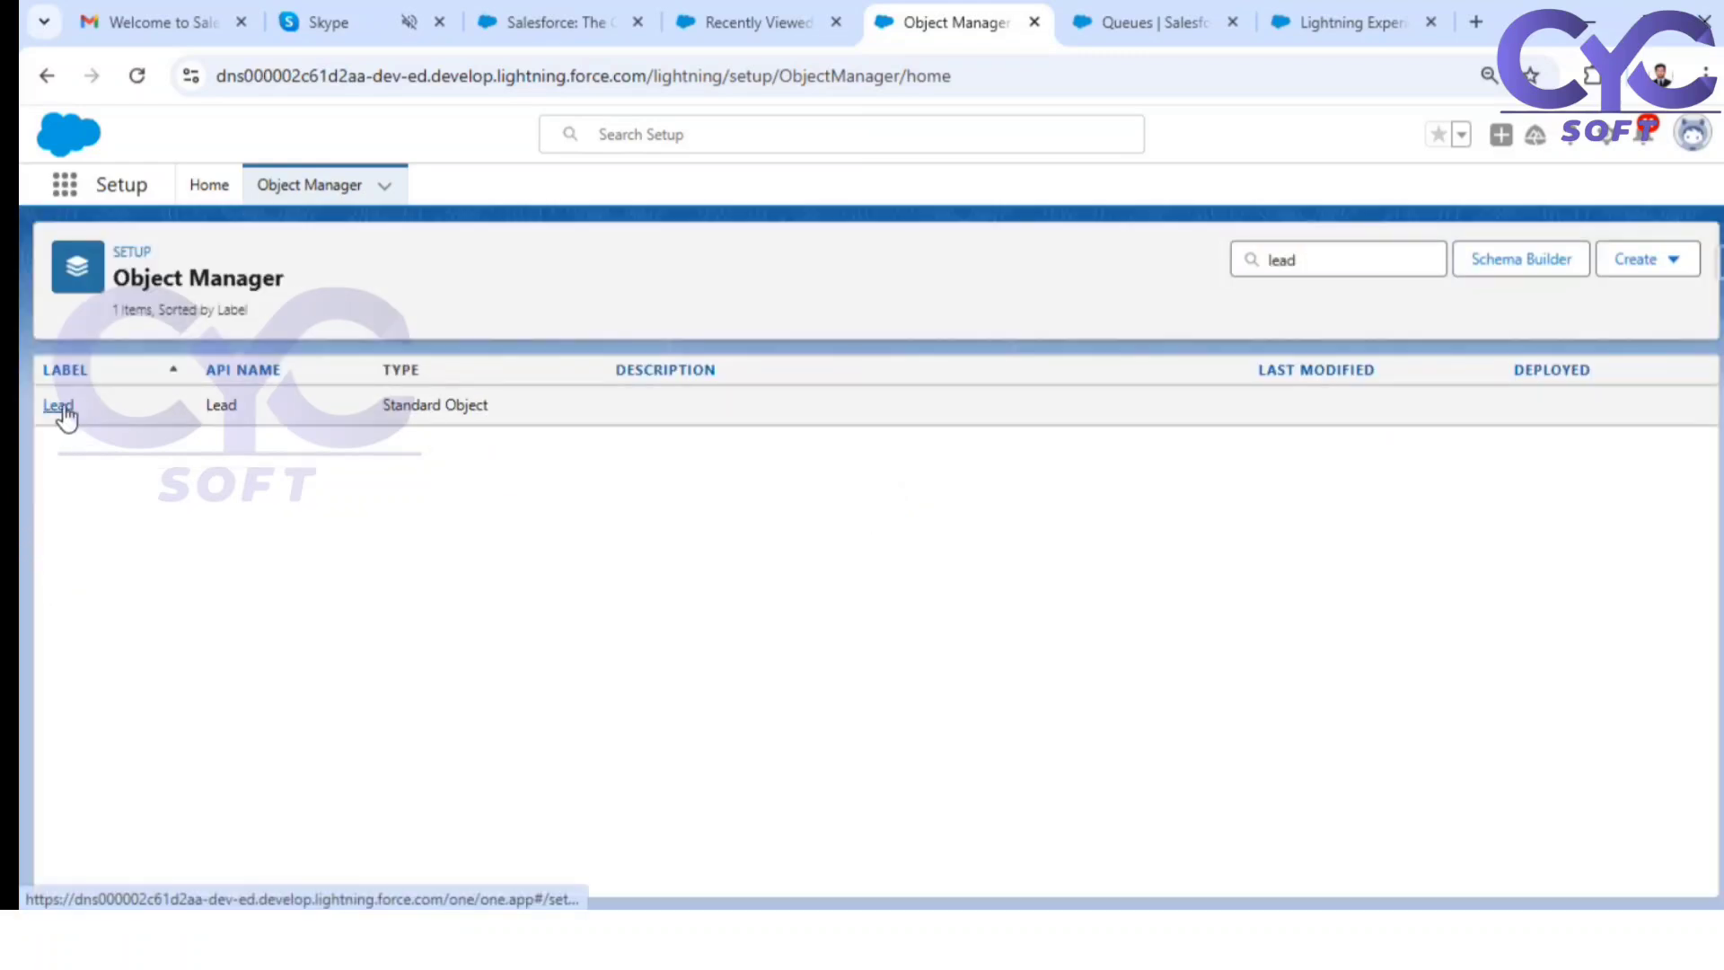
{"action": "left_click", "coordinate": [64, 411]}
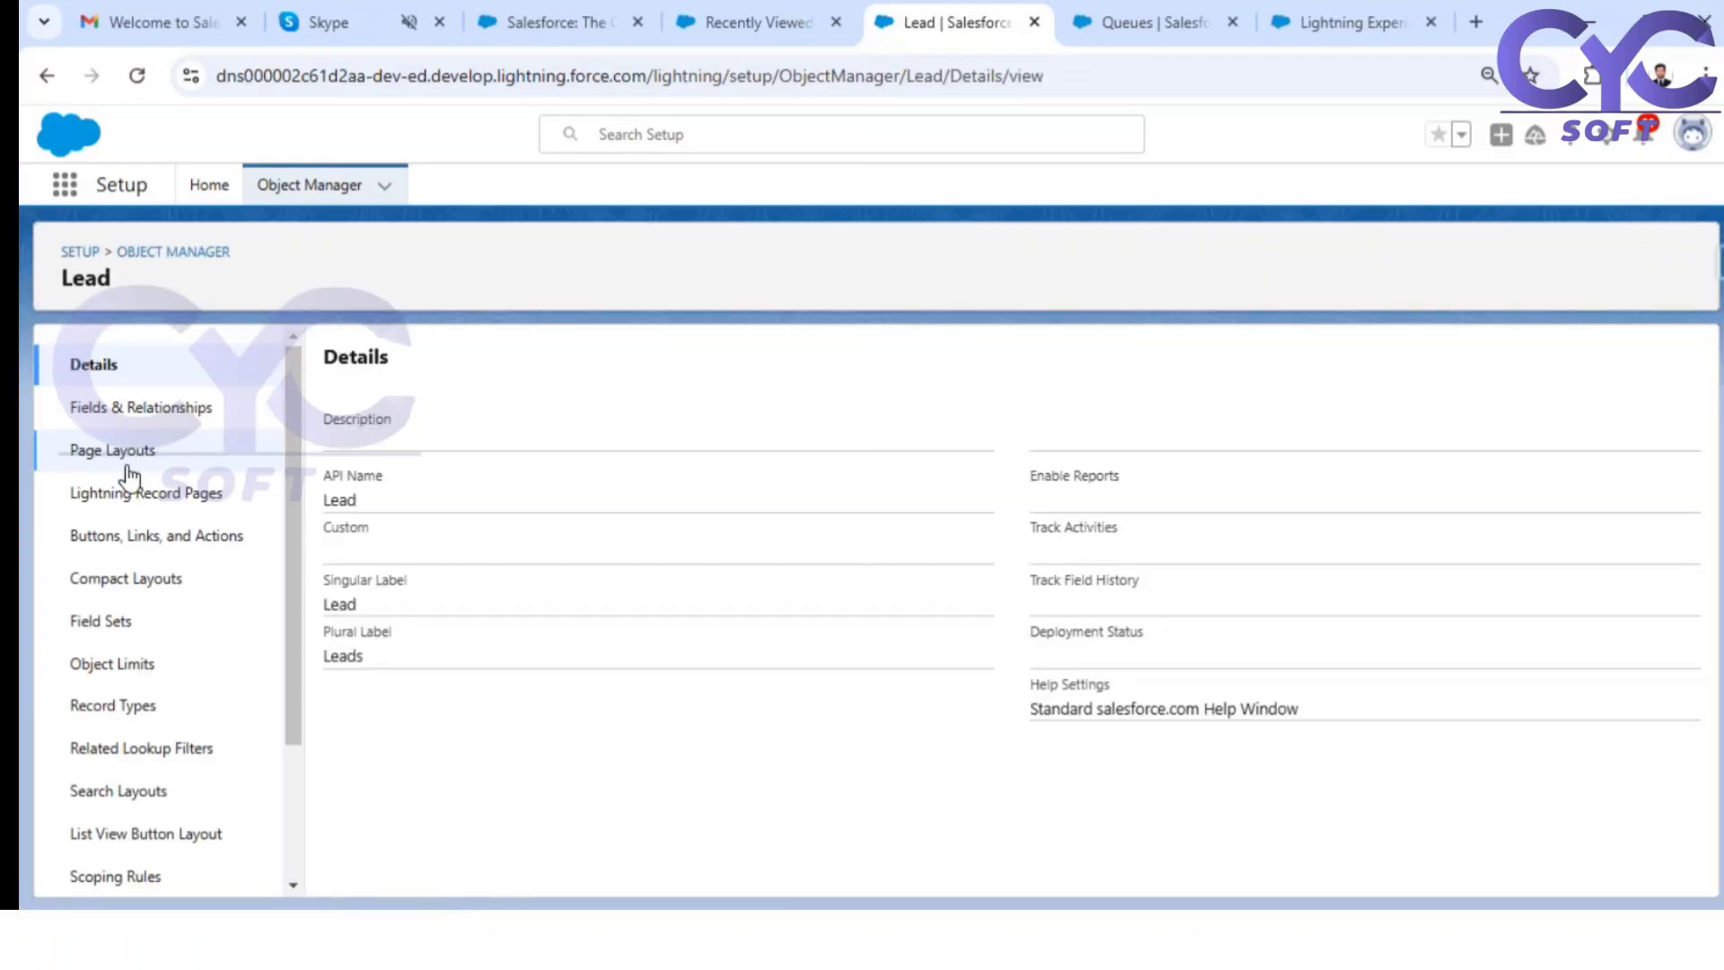
{"action": "left_click", "coordinate": [134, 459]}
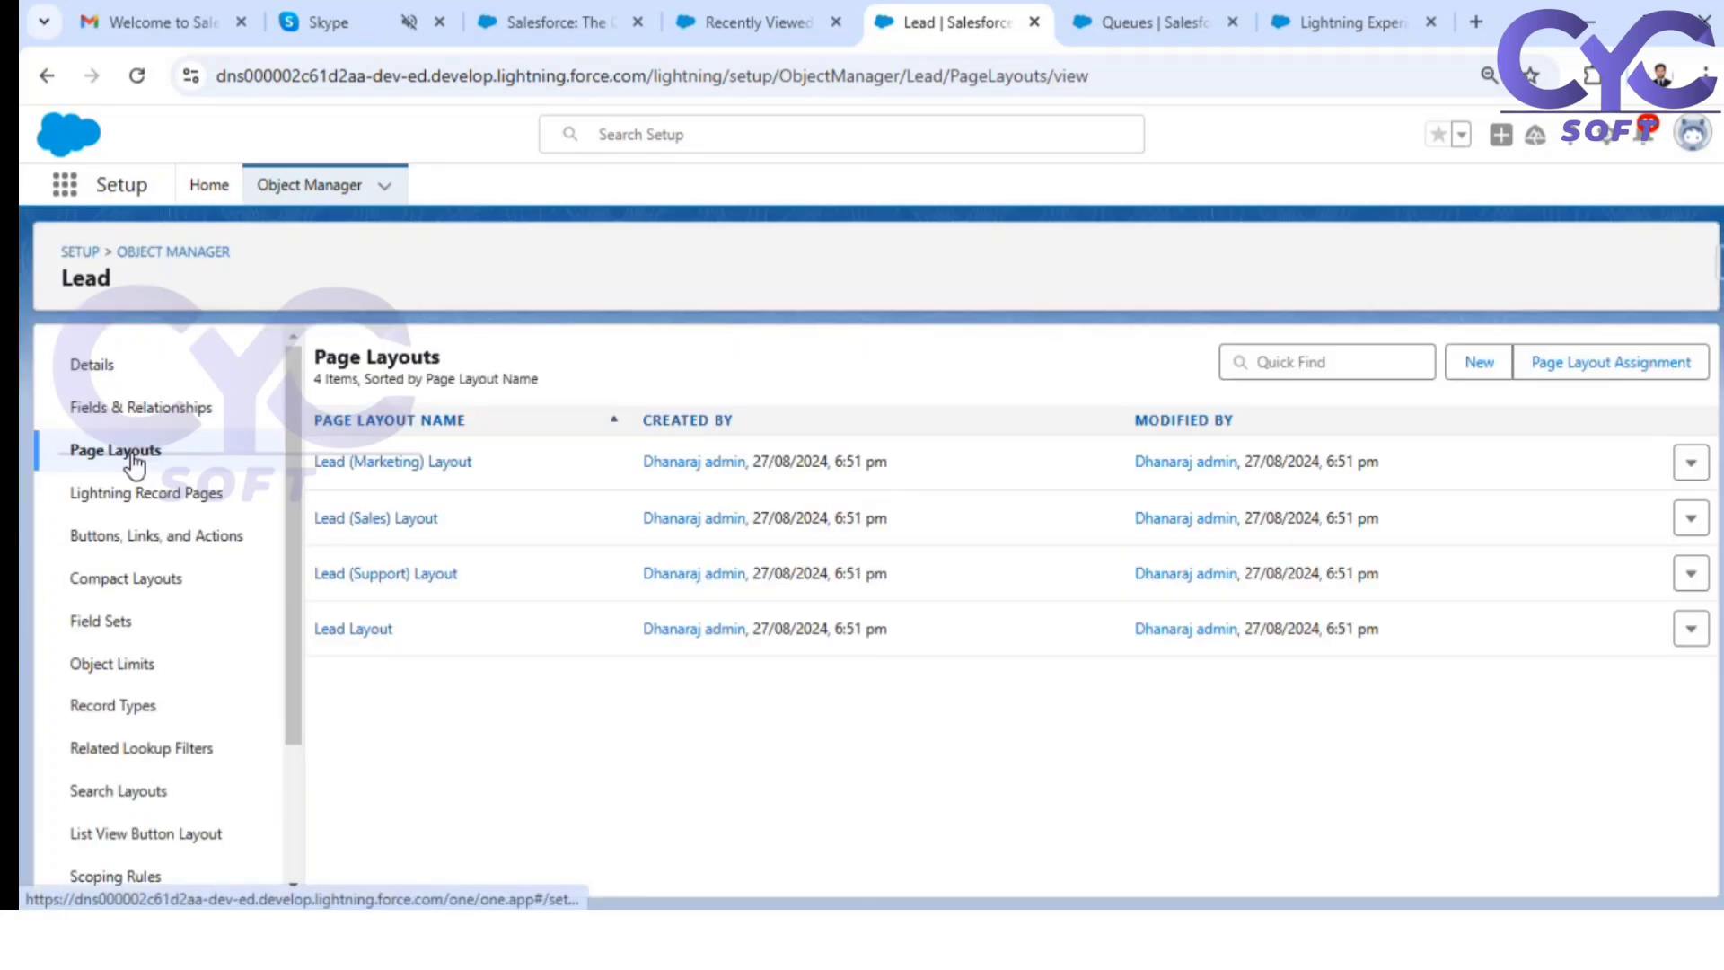
Step: Open the Lead Layout for editing and bring up its layout properties to the Lead Assignment Checkbox setting
{"action": "left_click", "coordinate": [333, 630]}
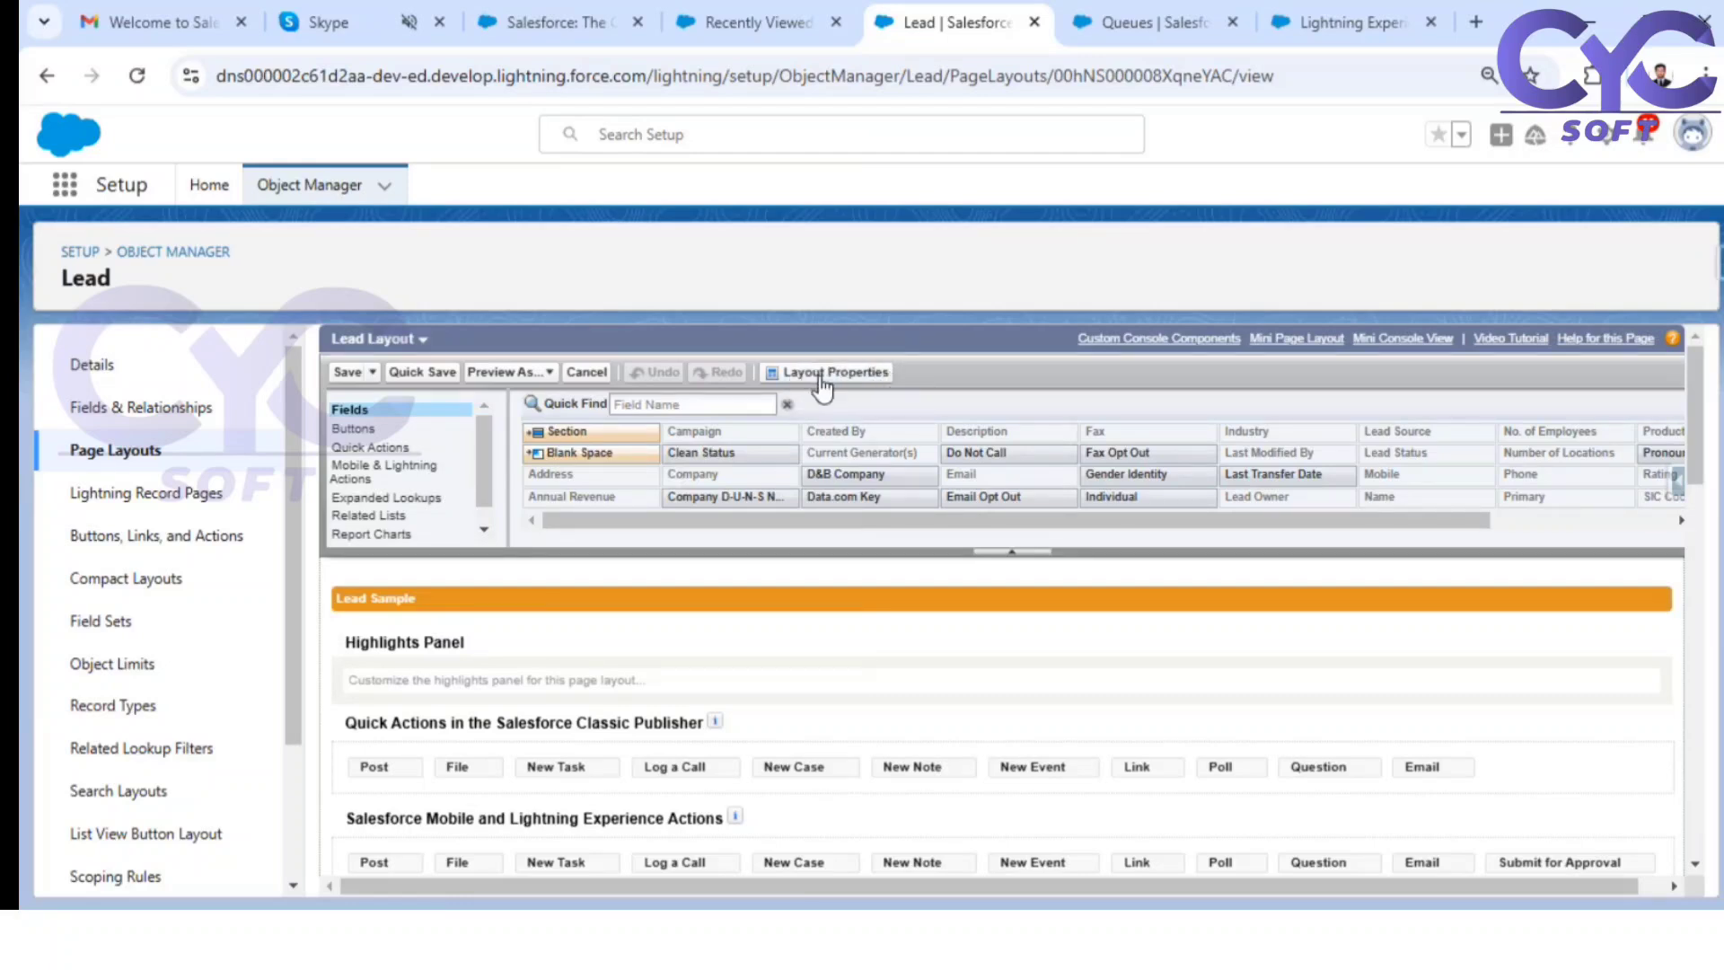
{"action": "left_click", "coordinate": [822, 373]}
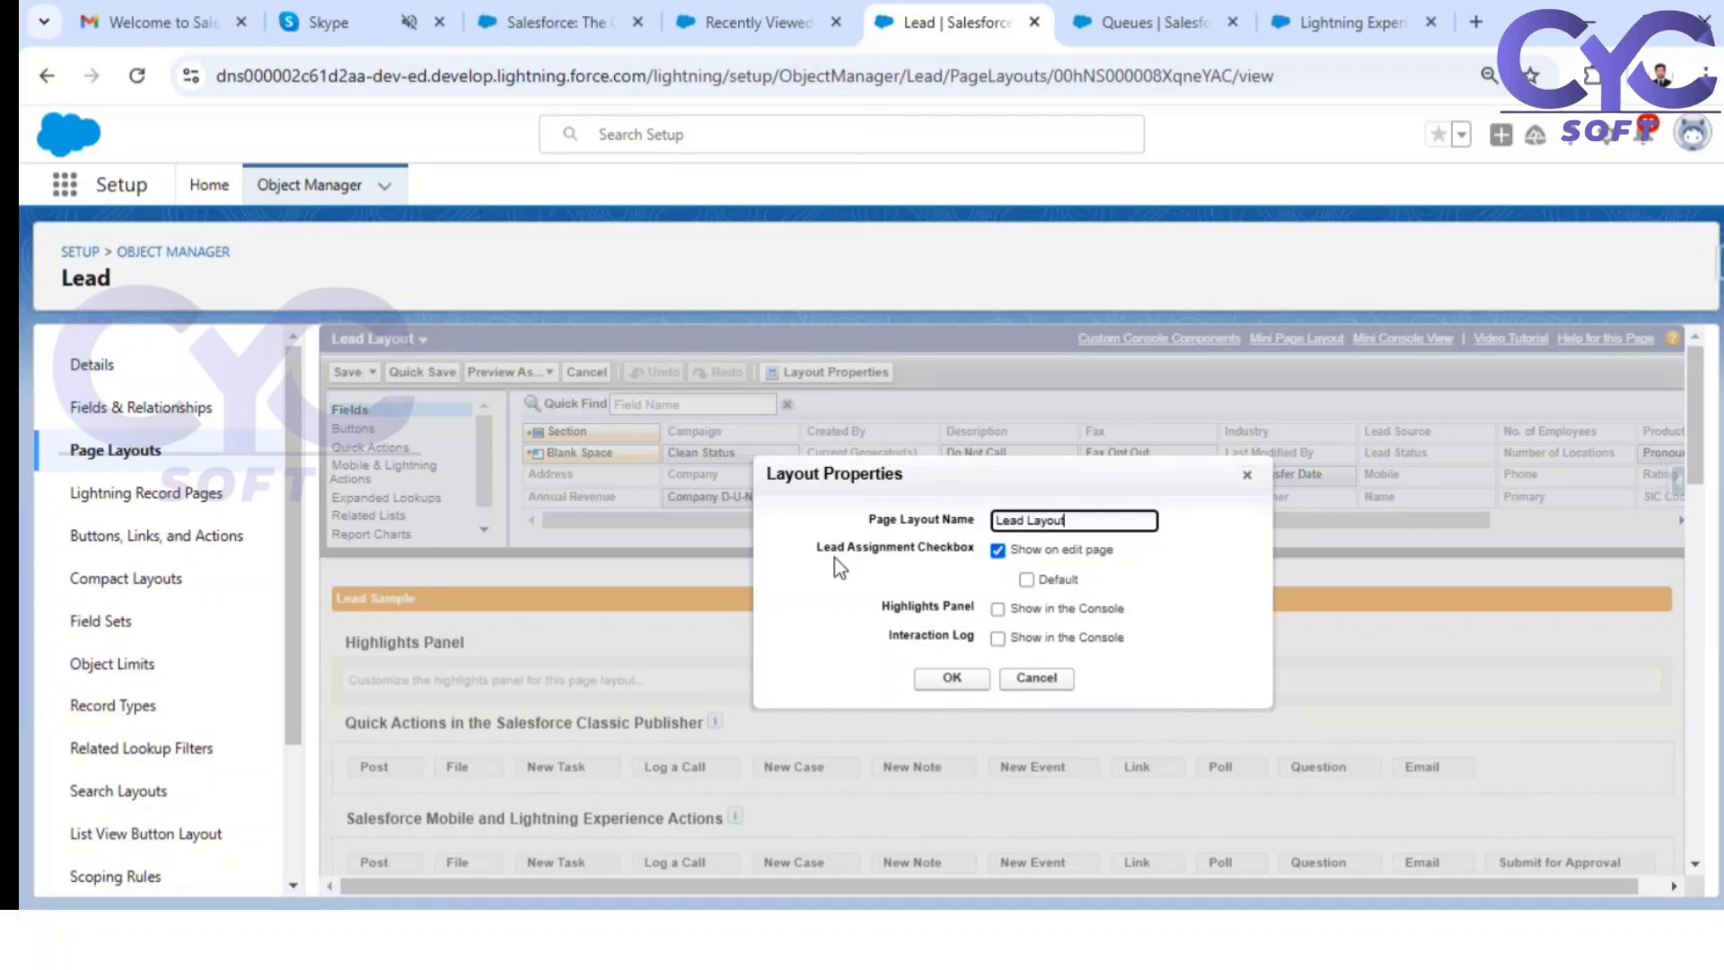
{"action": "left_click_drag", "start_coordinate": [820, 556], "coordinate": [962, 558]}
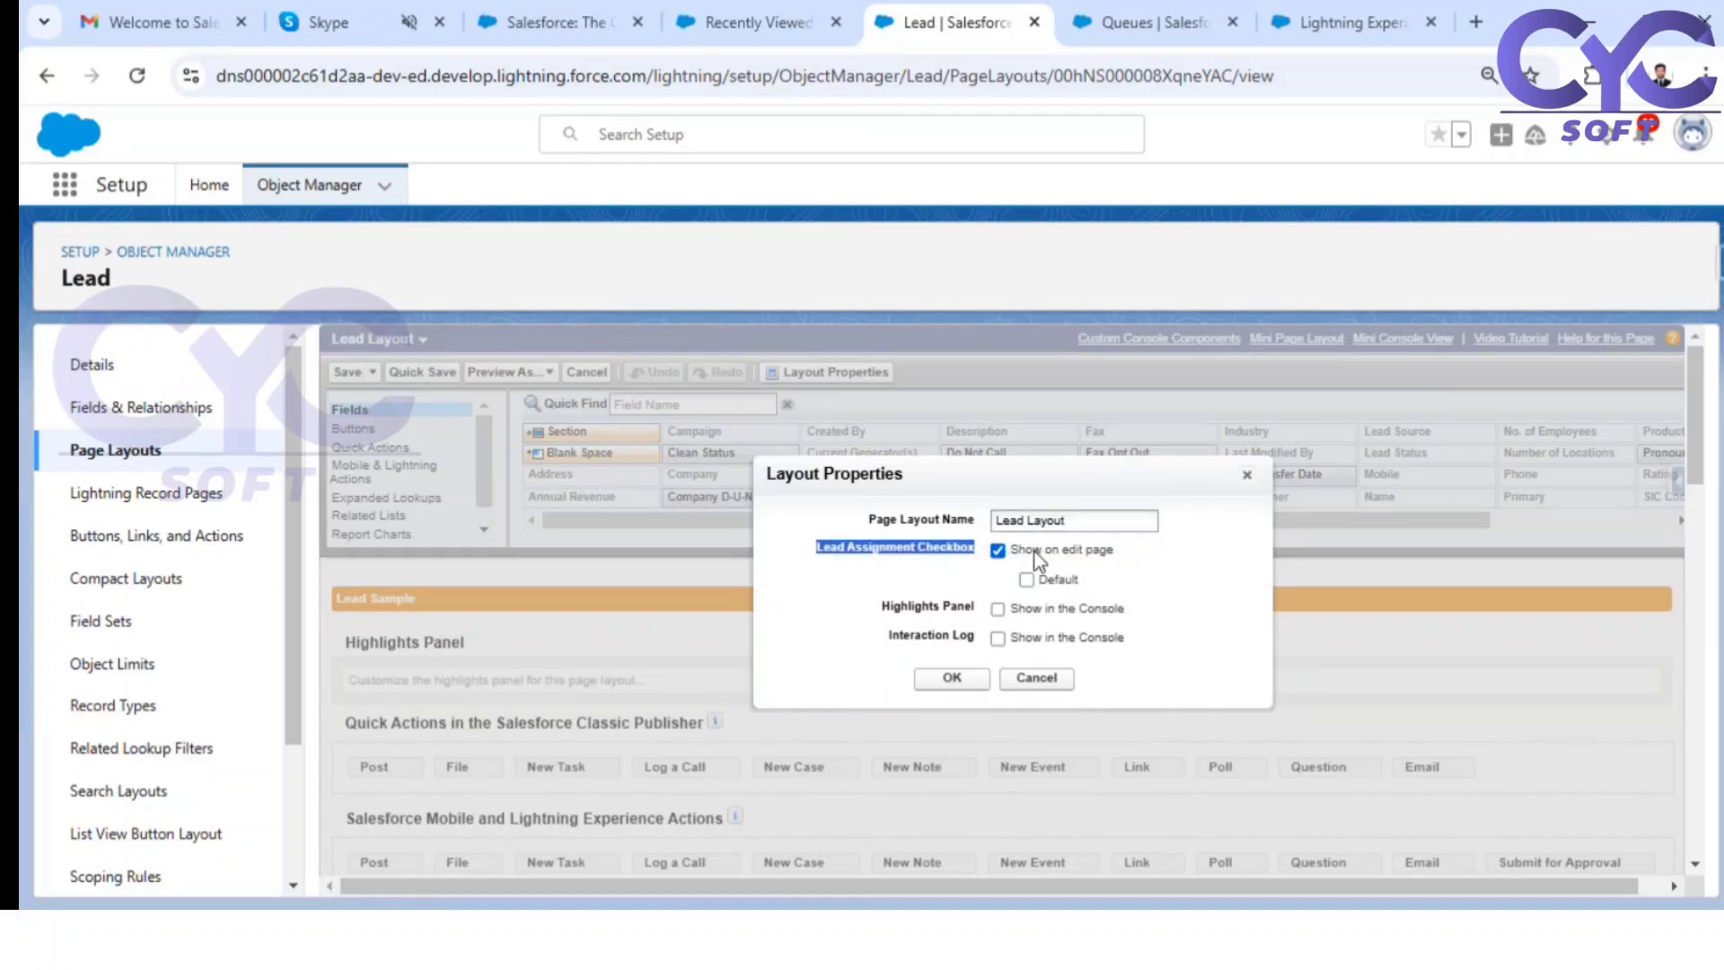
Step: Change the Lead Assignment Checkbox's "Show on edit page" and "Default" options, apply the properties, and save the Lead Layout
{"action": "left_click", "coordinate": [997, 550]}
{"action": "left_click", "coordinate": [1027, 580]}
{"action": "left_click", "coordinate": [1025, 579]}
{"action": "left_click", "coordinate": [1025, 578]}
{"action": "left_click", "coordinate": [949, 678]}
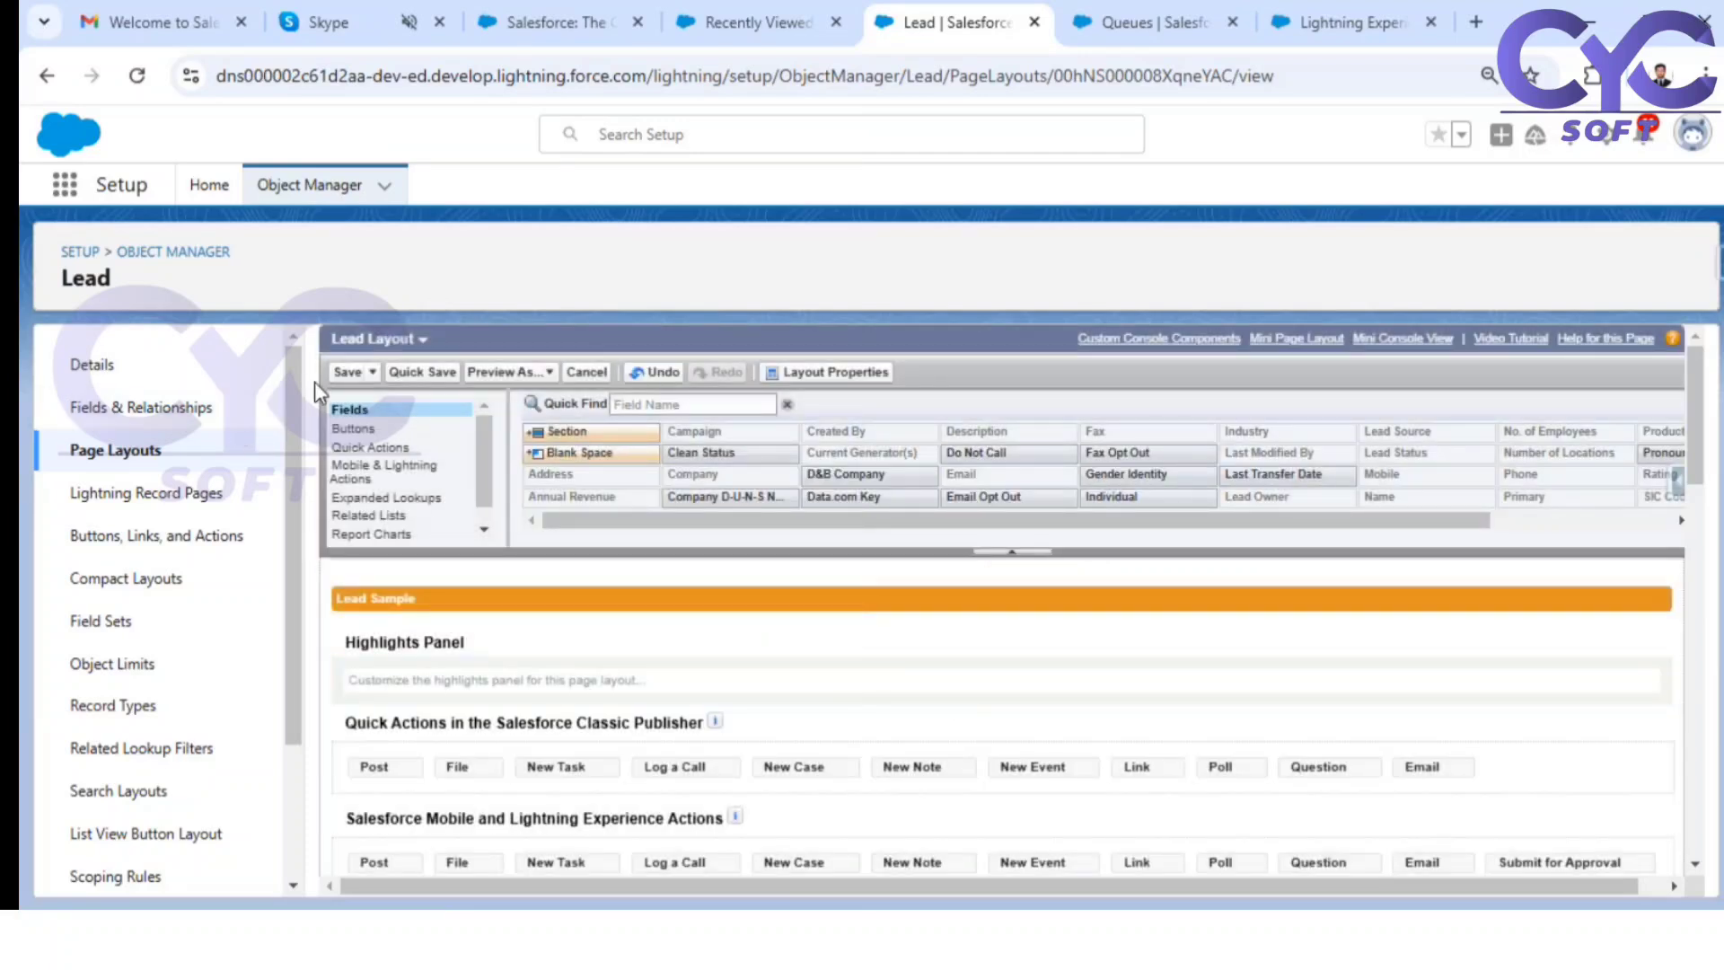
{"action": "left_click", "coordinate": [348, 376]}
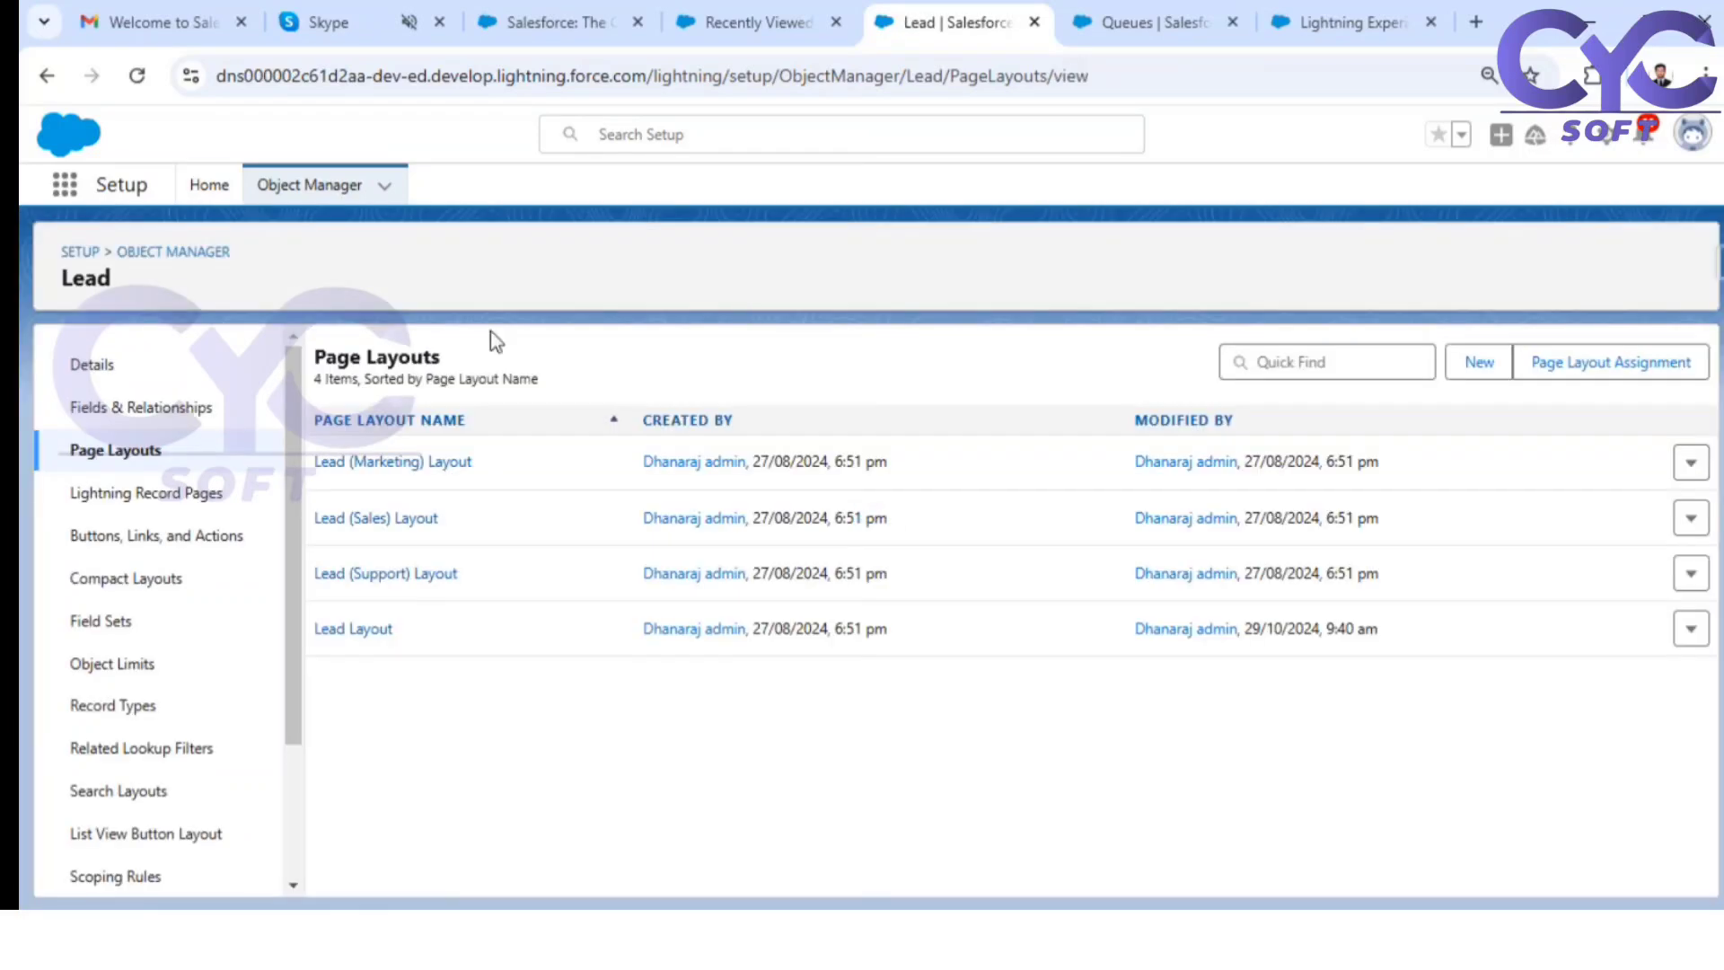
Step: Reload the Leads list, check a new lead form for the "Assign using active assignment rule" option, and cancel the form
{"action": "left_click", "coordinate": [735, 25]}
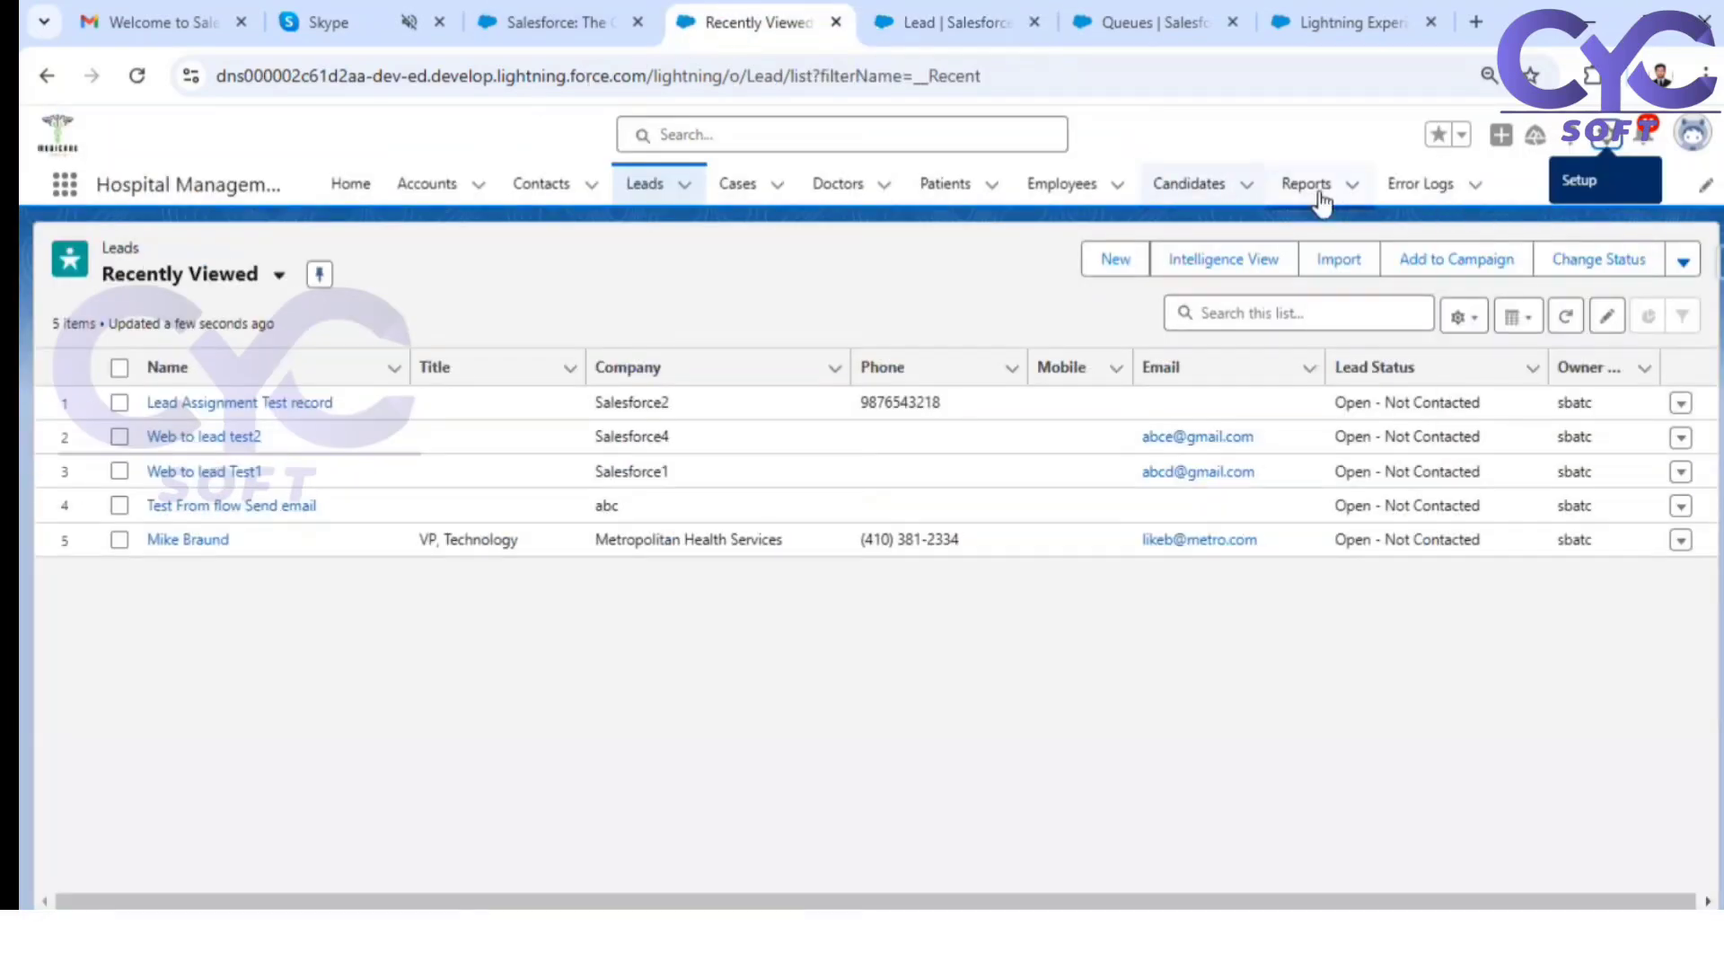
{"action": "left_click", "coordinate": [137, 75]}
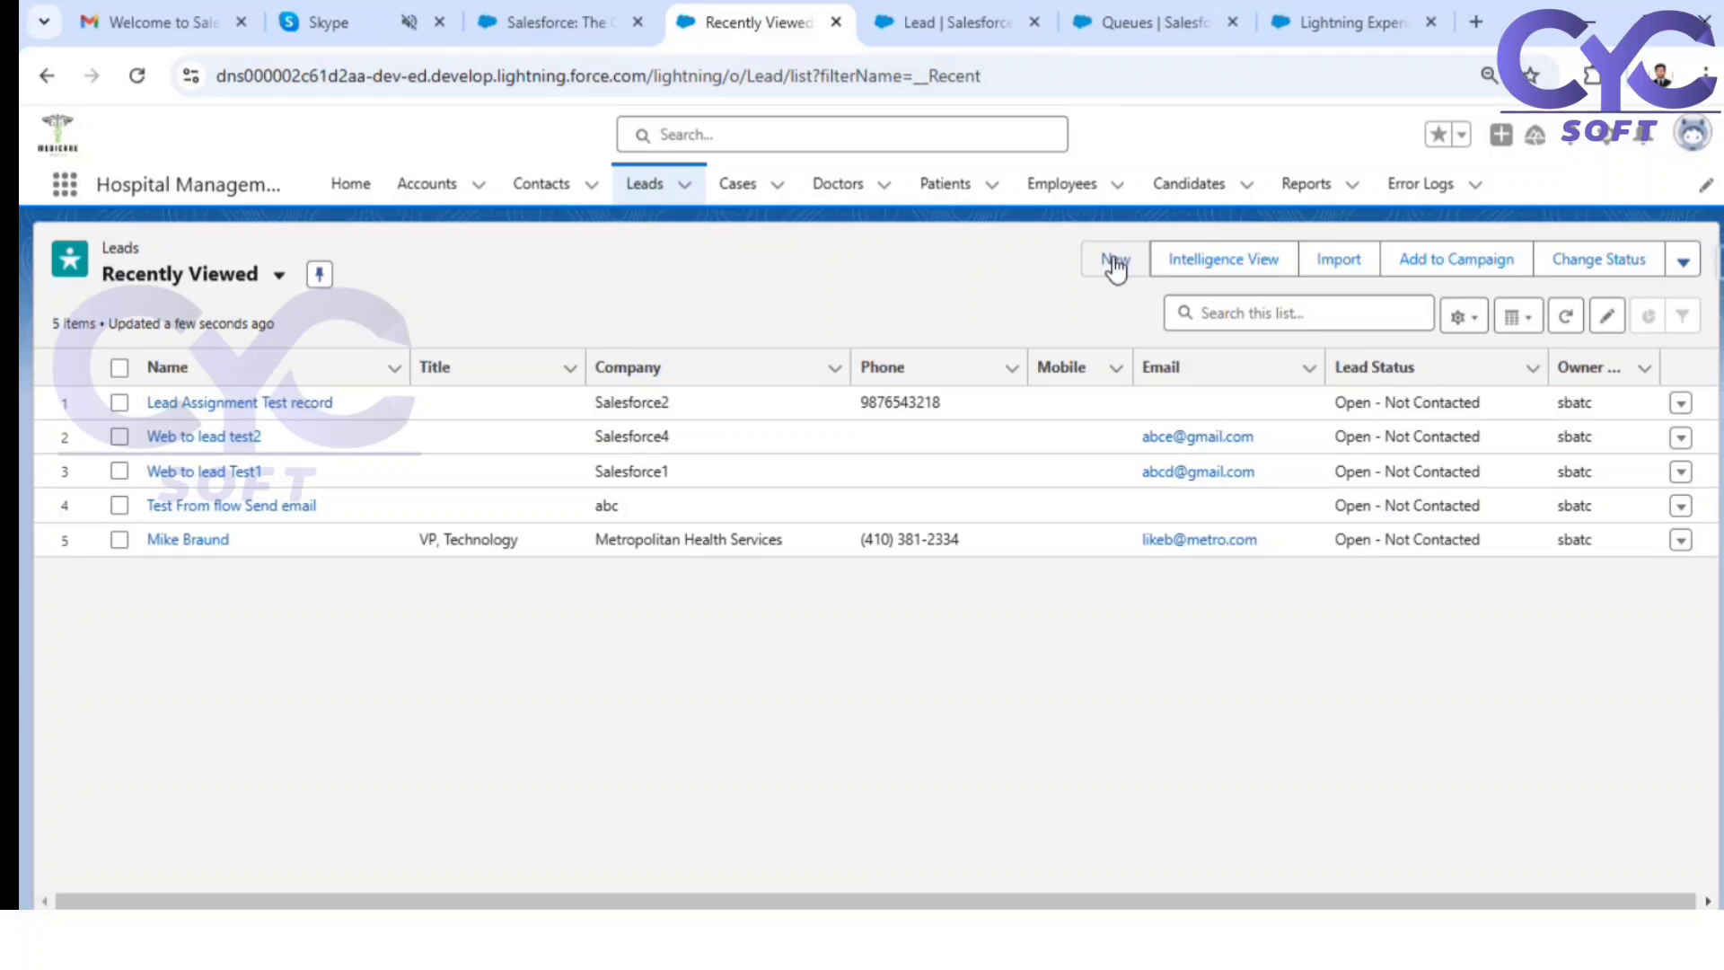
{"action": "left_click", "coordinate": [1115, 261]}
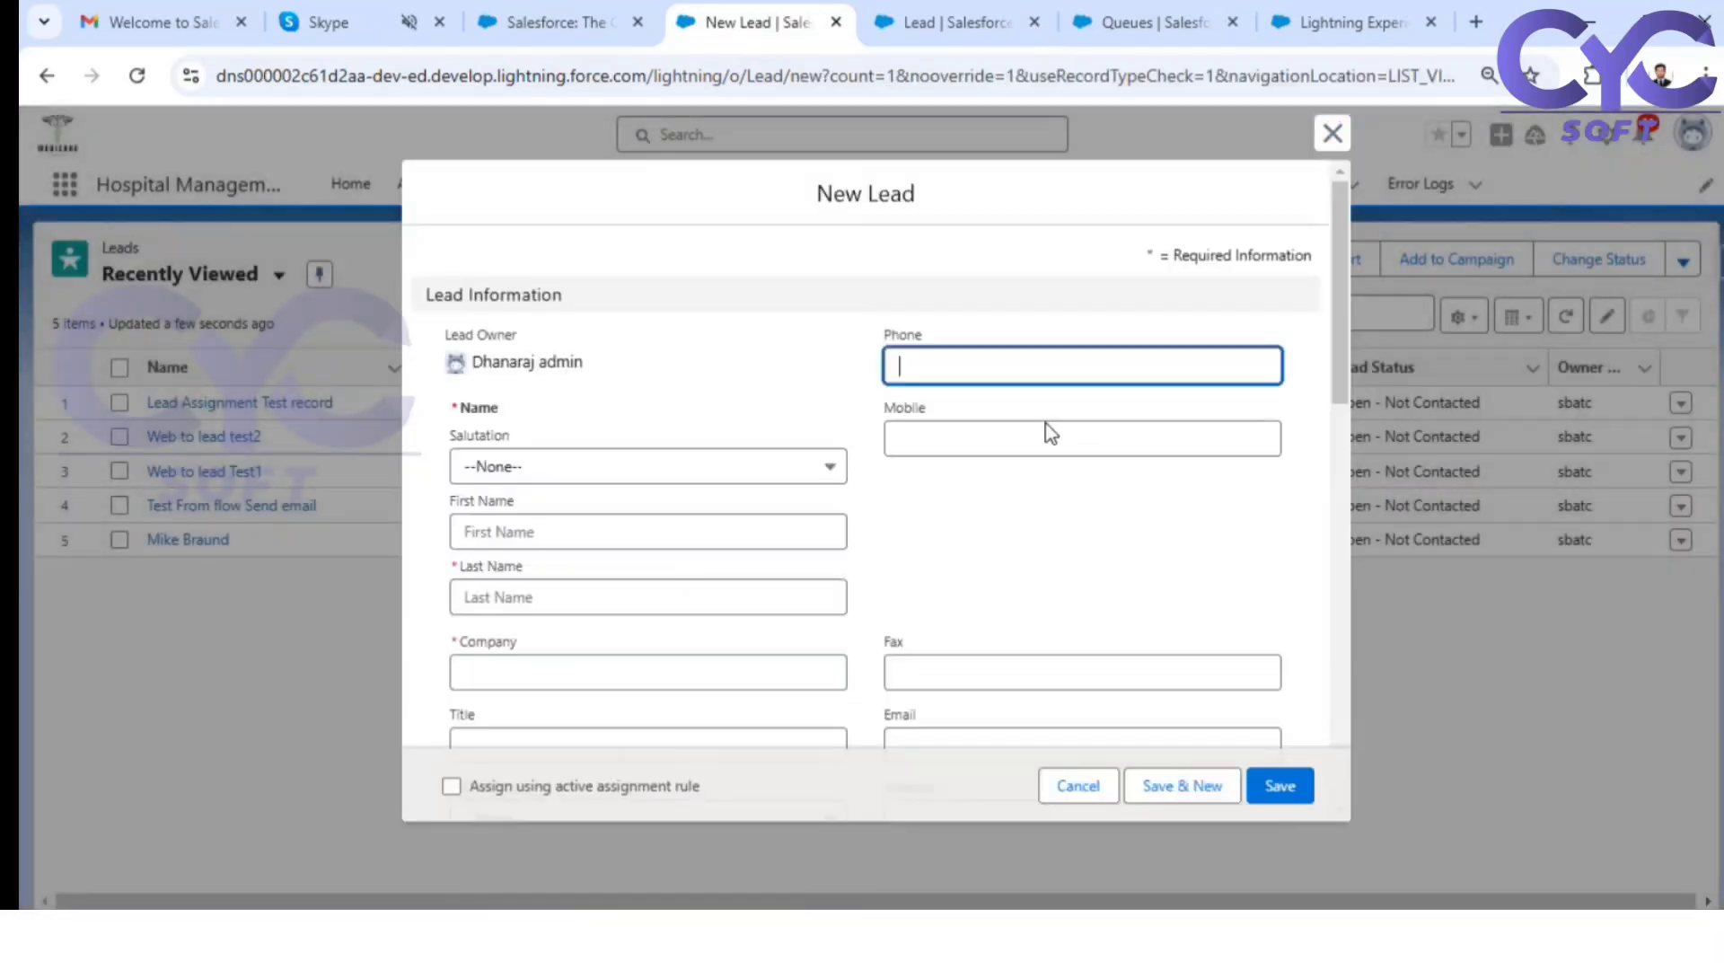
{"action": "scroll", "coordinate": [513, 709], "scroll_direction": "down", "scroll_amount": 4}
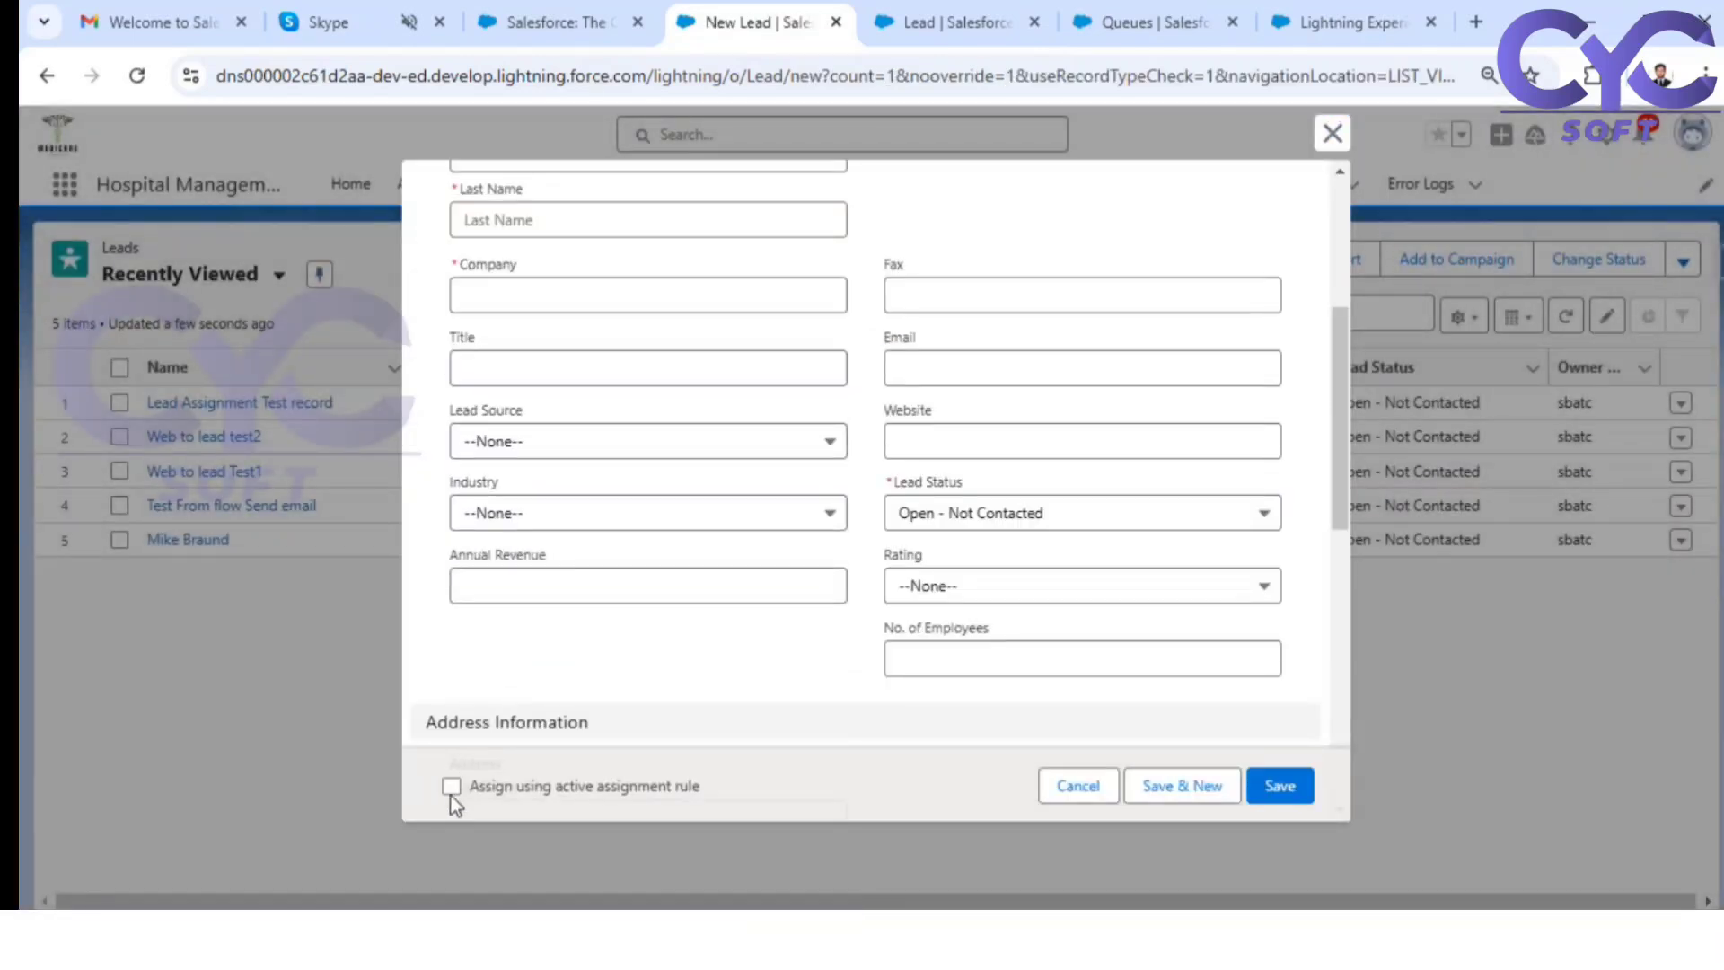
{"action": "scroll", "coordinate": [730, 562], "scroll_direction": "down", "scroll_amount": 10}
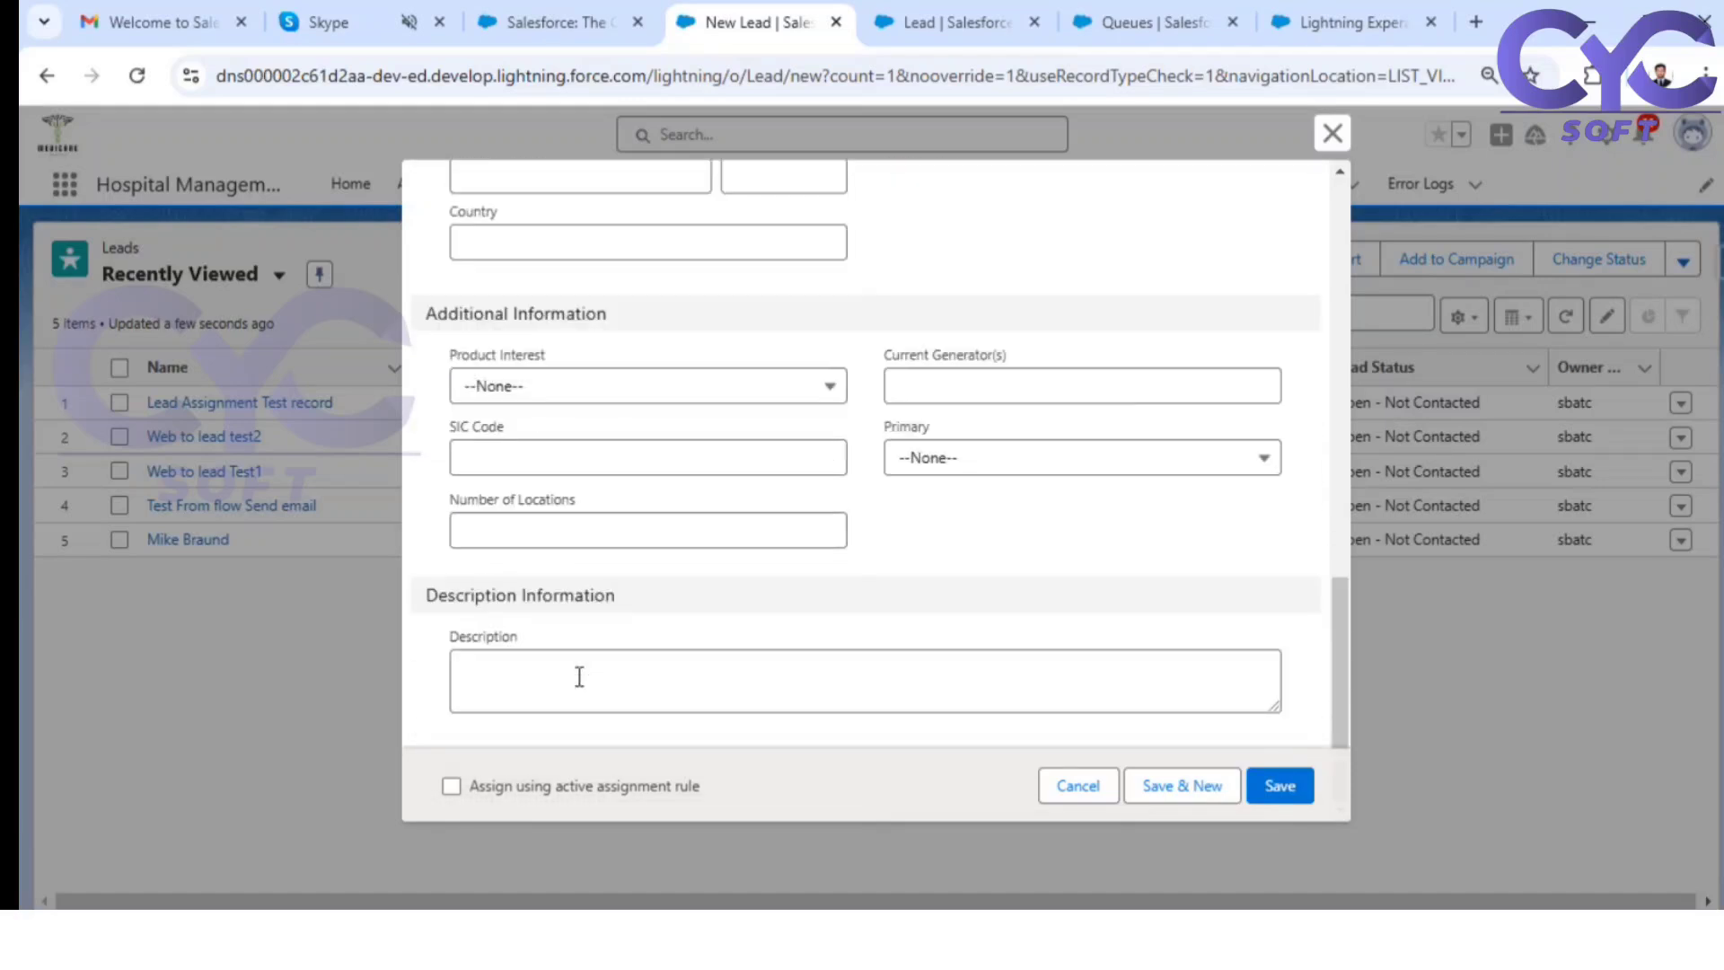
{"action": "scroll", "coordinate": [579, 677], "scroll_direction": "up", "scroll_amount": 4}
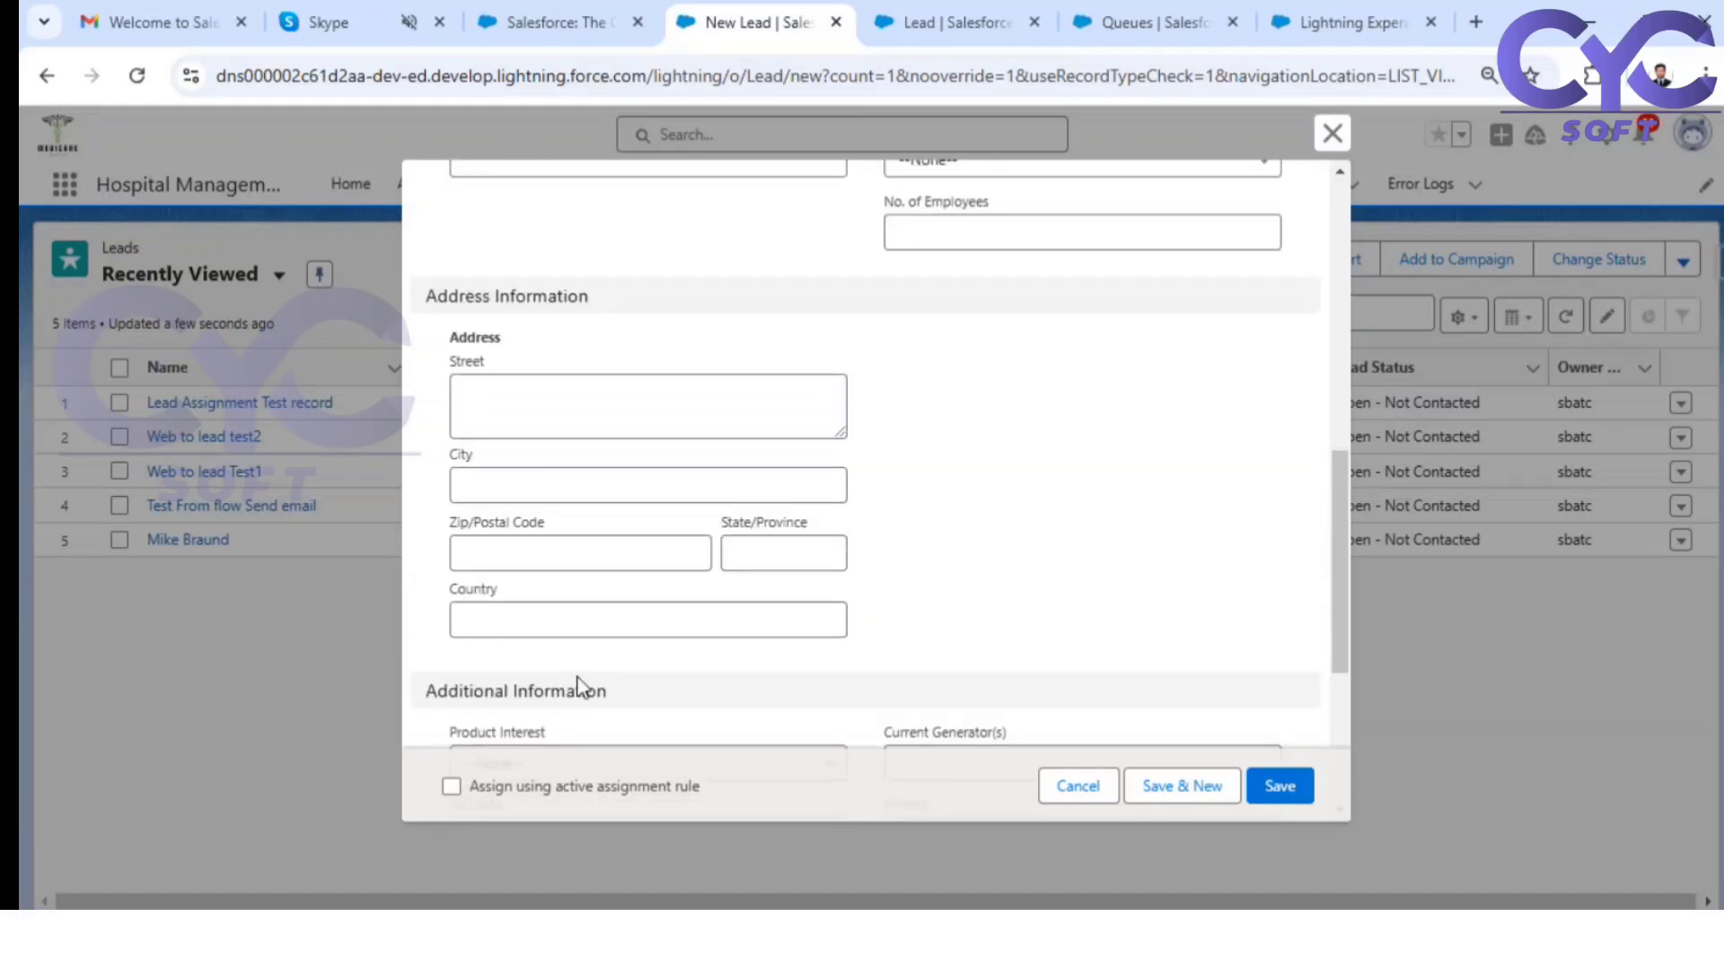
{"action": "scroll", "coordinate": [579, 677], "scroll_direction": "up", "scroll_amount": 8}
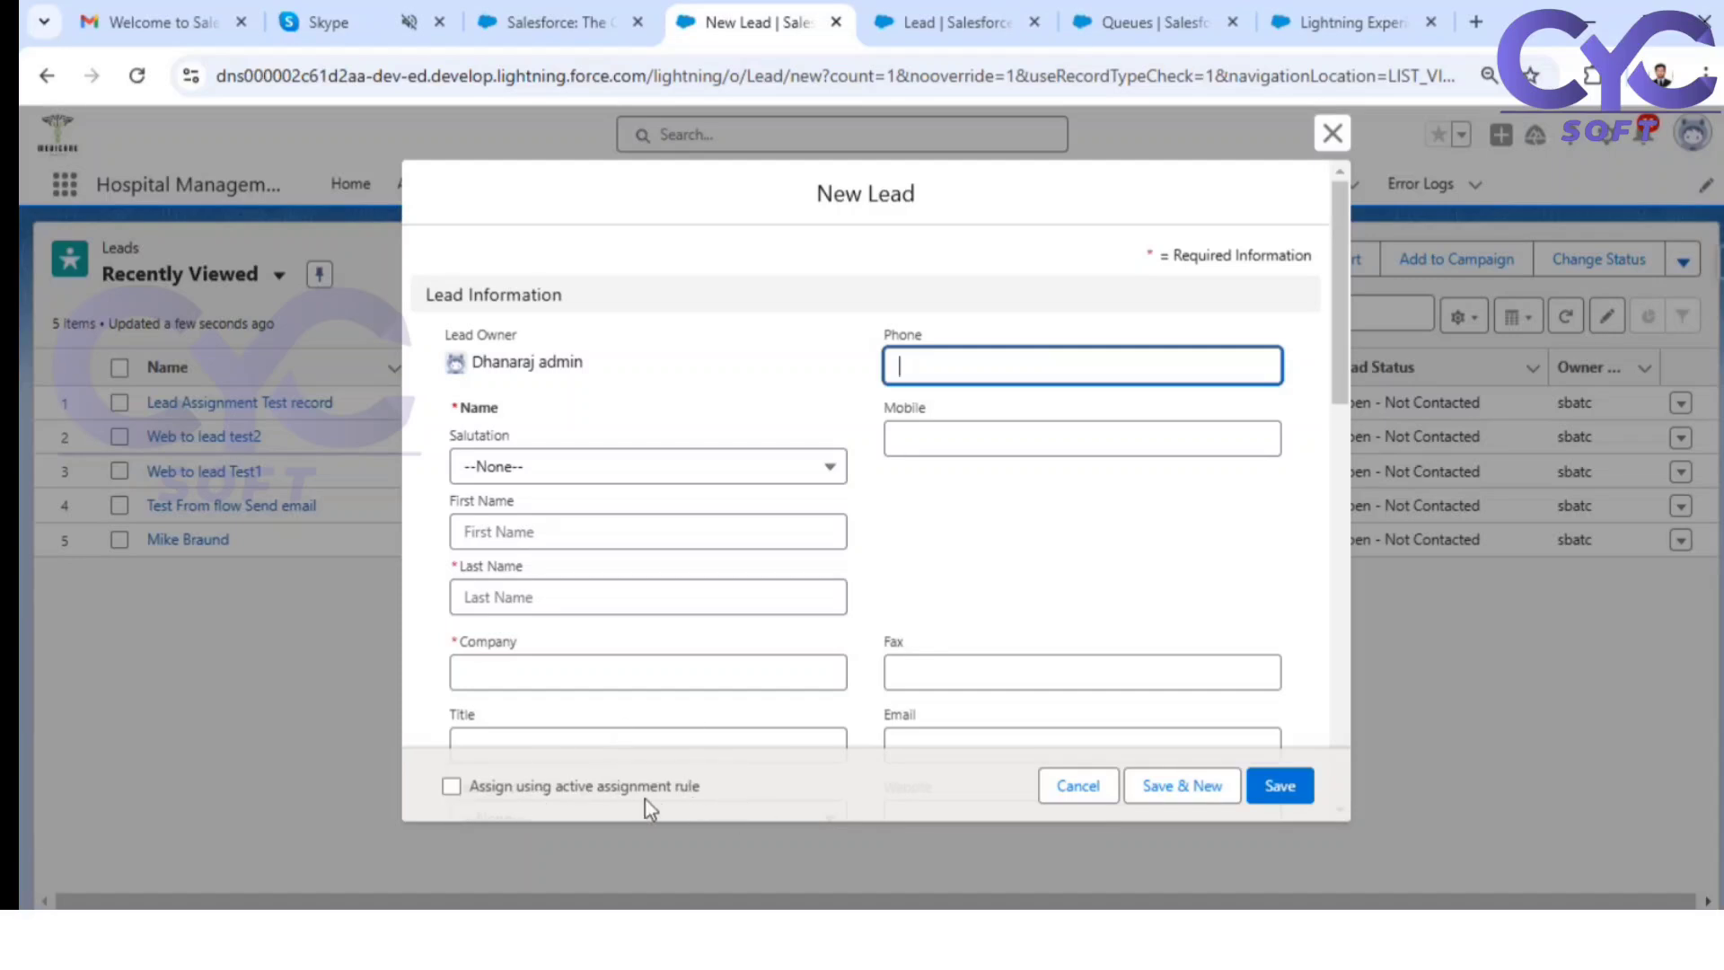
{"action": "left_click", "coordinate": [1078, 787]}
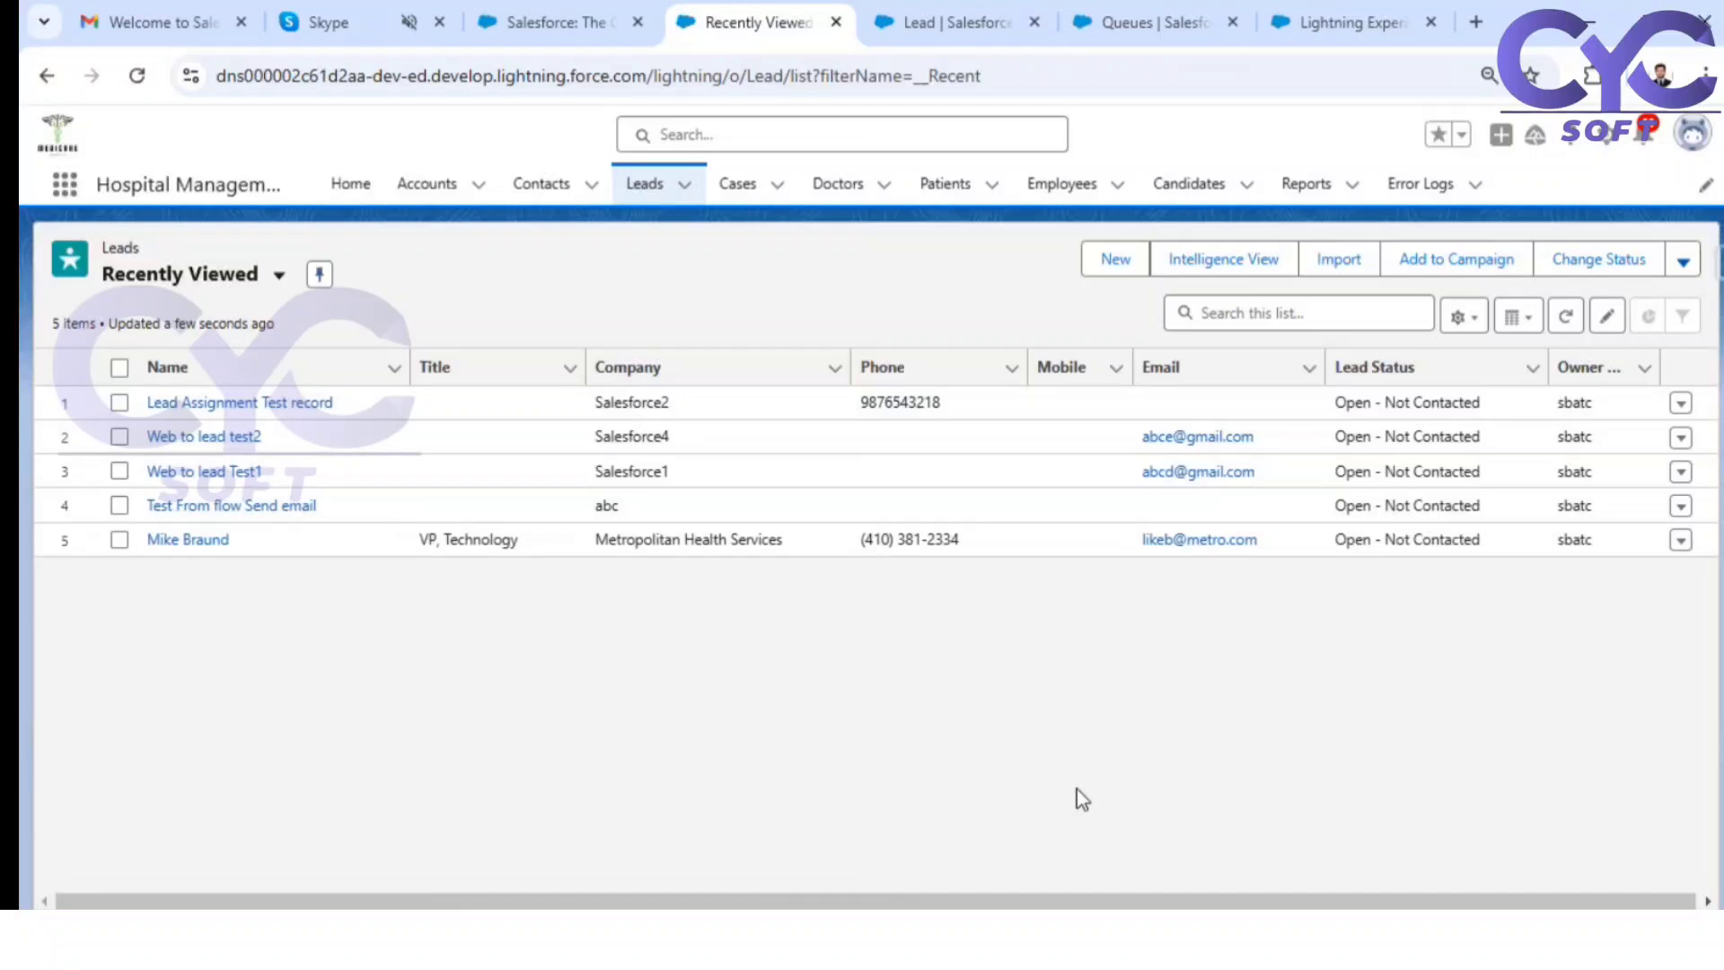